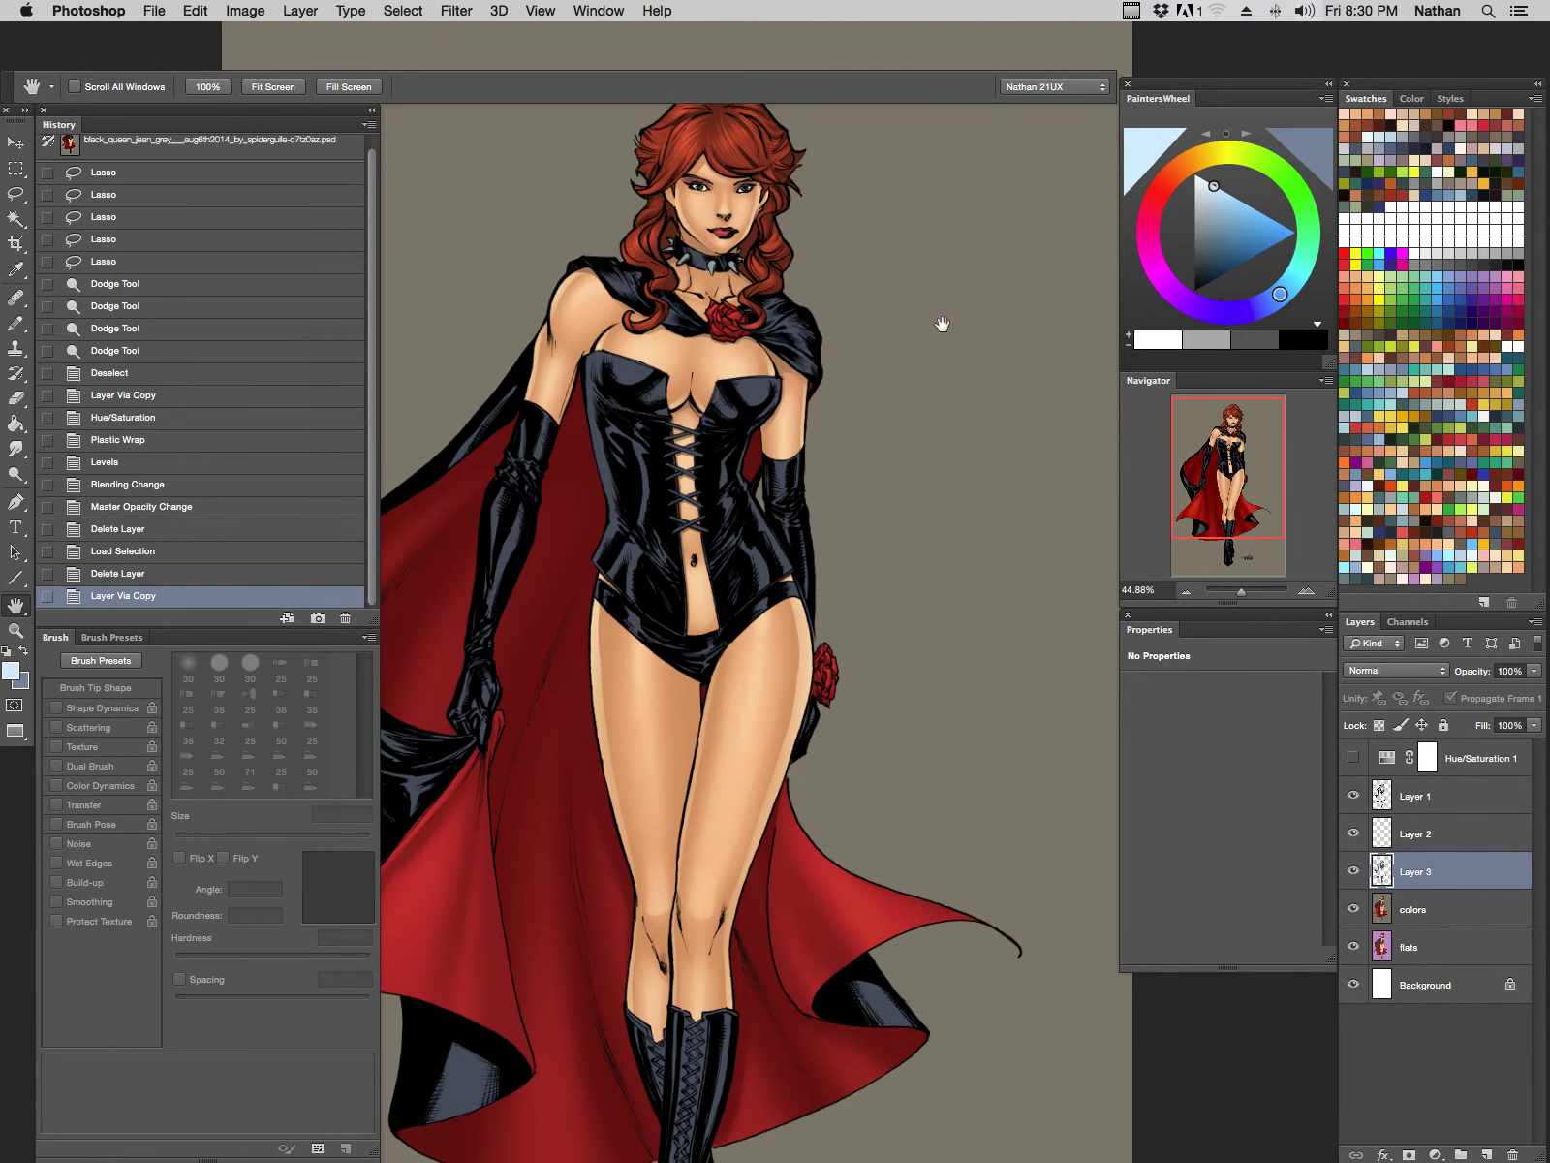
Step: Toggle the visibility of Layer 3 over the upper figure to compare the artwork with and without it
key("z")
left_click(1353, 873)
left_click(1354, 873)
left_click_drag(832, 754, 915, 645)
scroll(780, 524, "up", 5)
scroll(780, 523, "right", 2)
left_click(1353, 871)
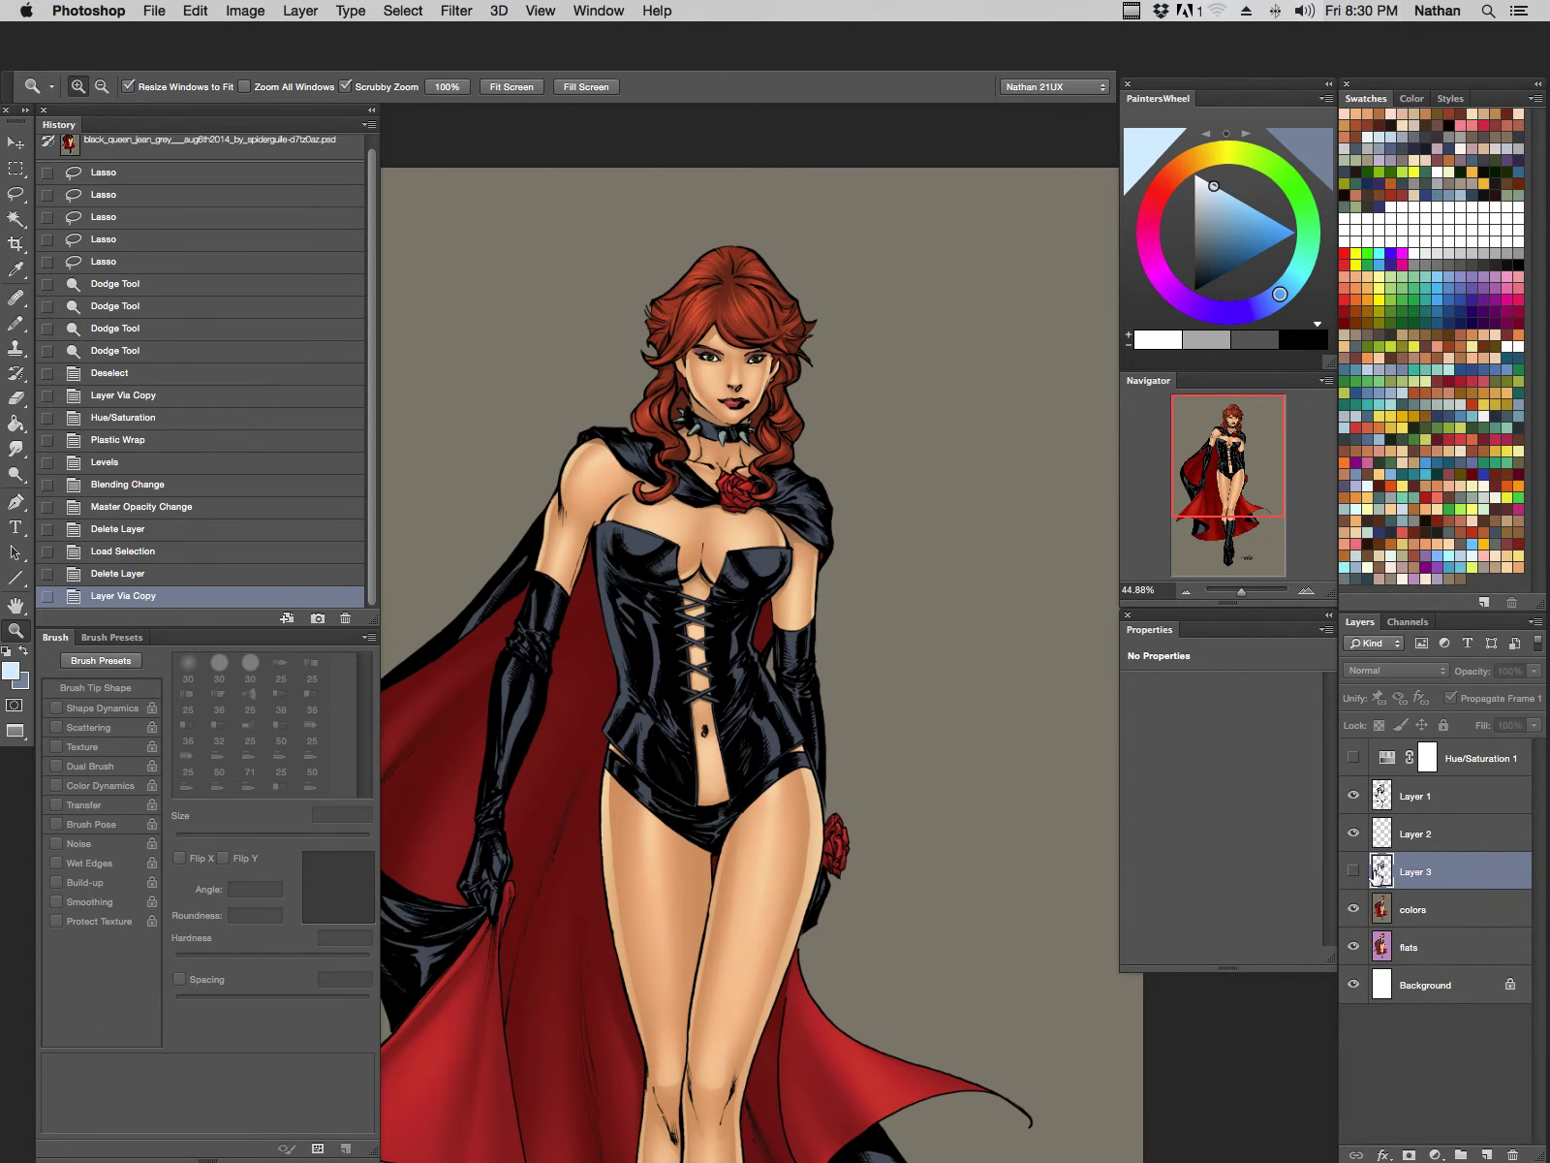
Step: Hide the colors and flats layers to inspect Layer 3 with the line art, then show the colors layer again
left_click_drag(1354, 909, 1354, 946)
left_click(1354, 871)
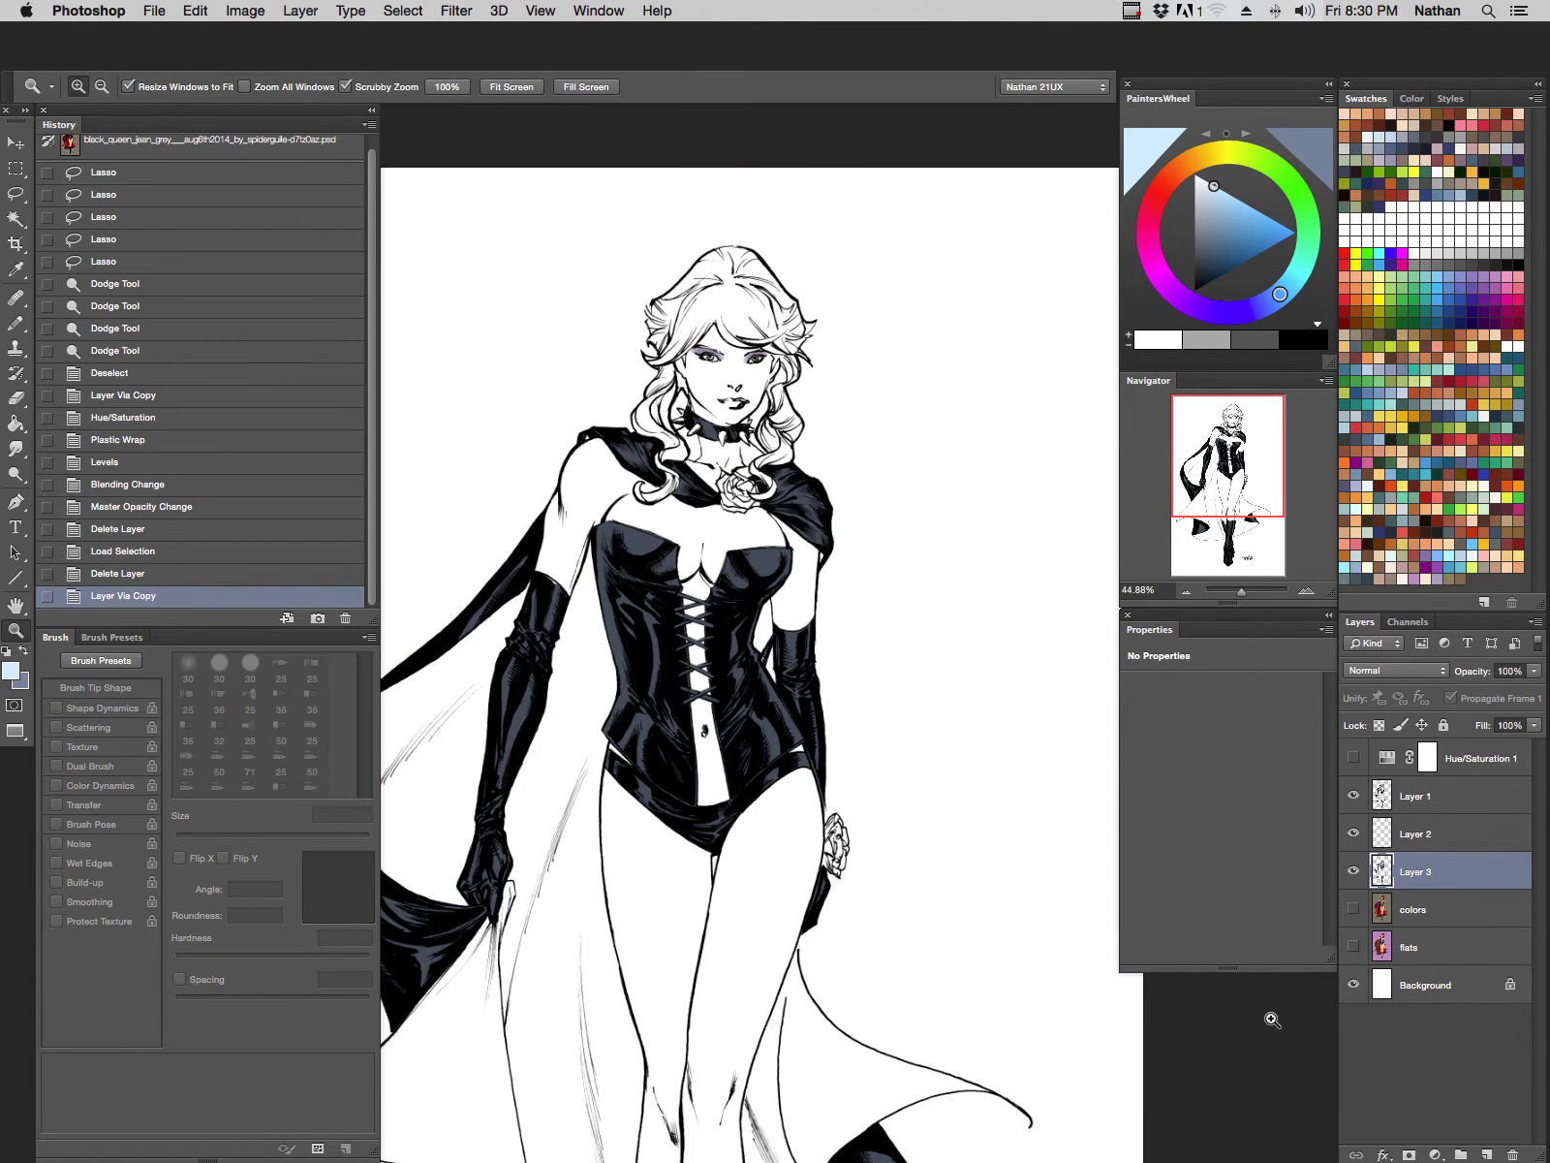
left_click(806, 702)
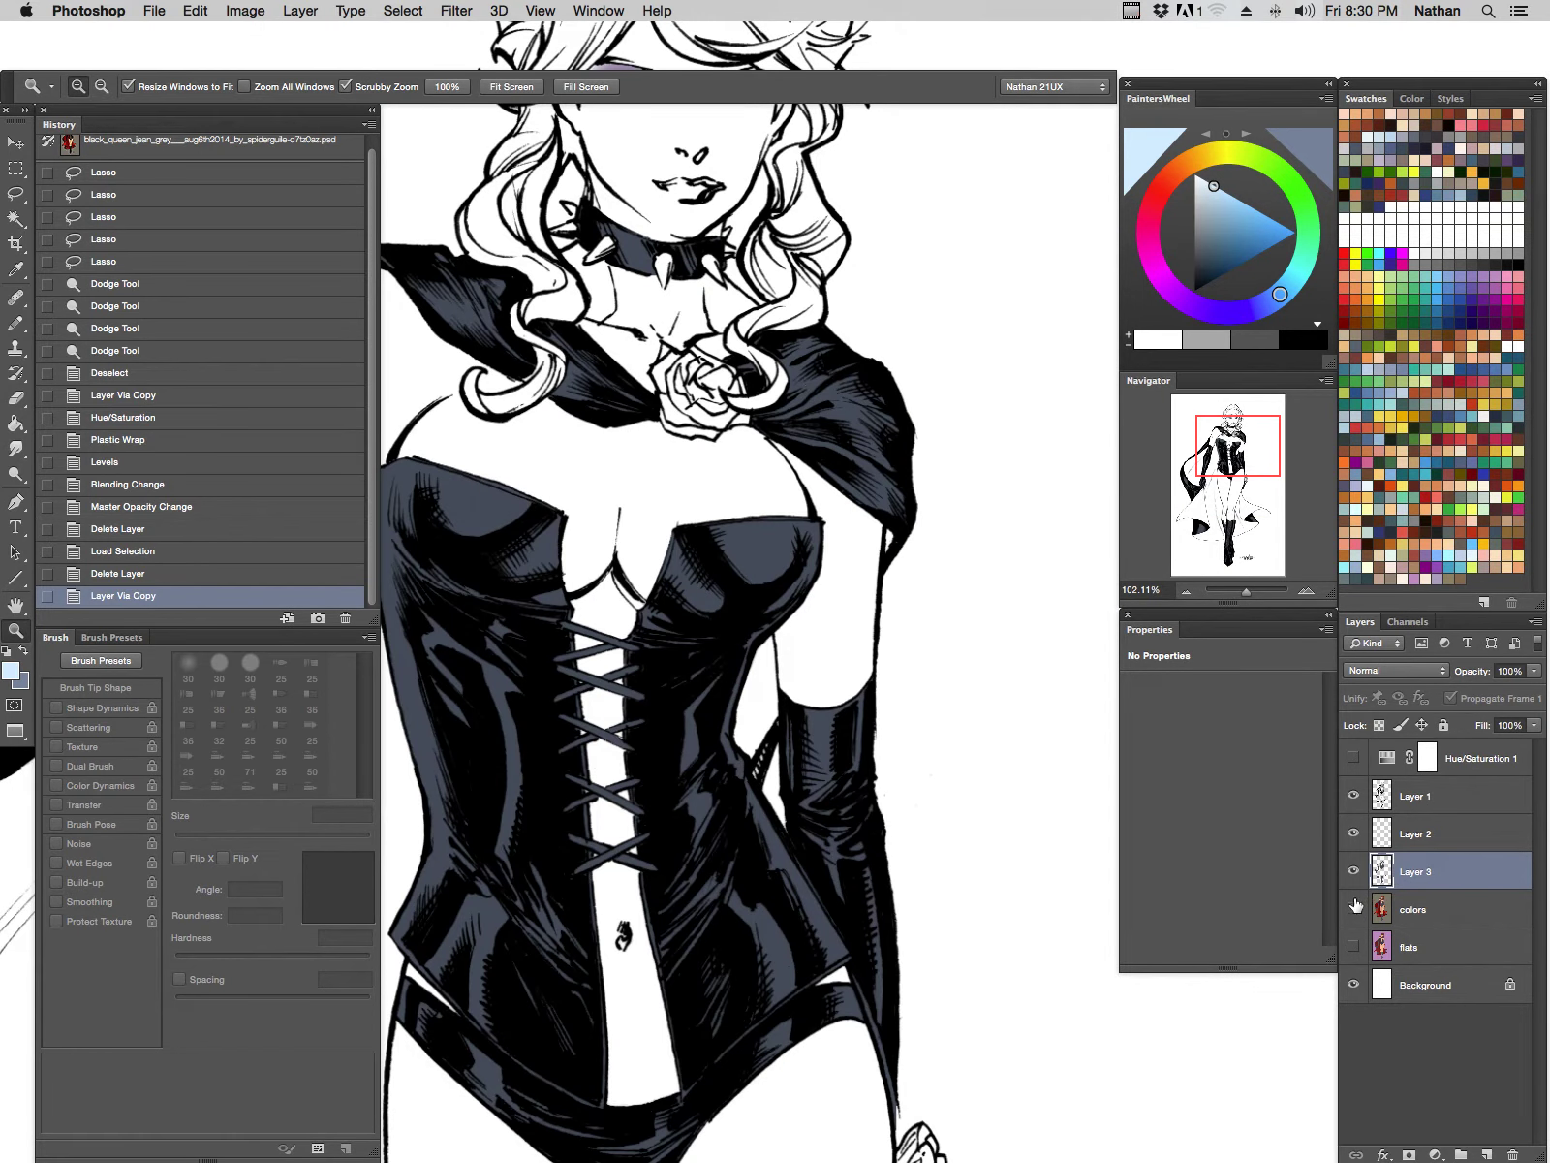
left_click(1353, 908)
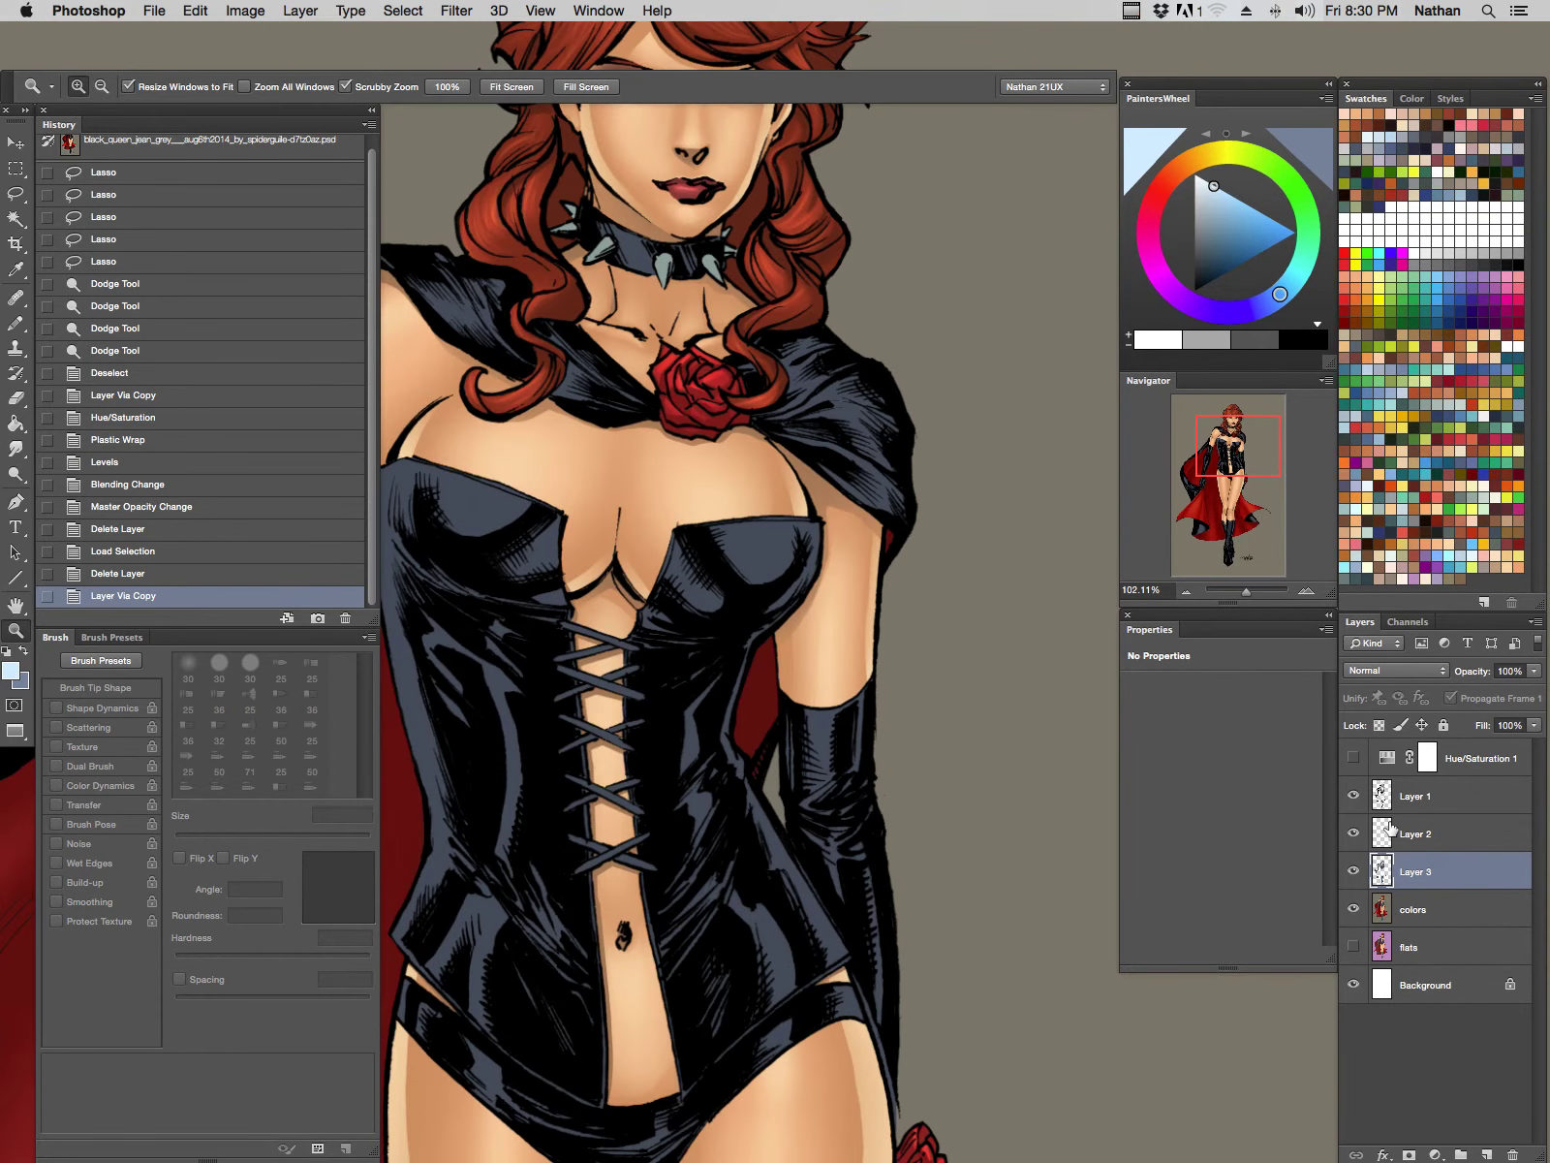
Step: Lock the transparent pixels of Layer 3 and lasso a highlight shape over the corset cup below the rose
left_click(1379, 725)
key("l")
left_click_drag(755, 580, 760, 580)
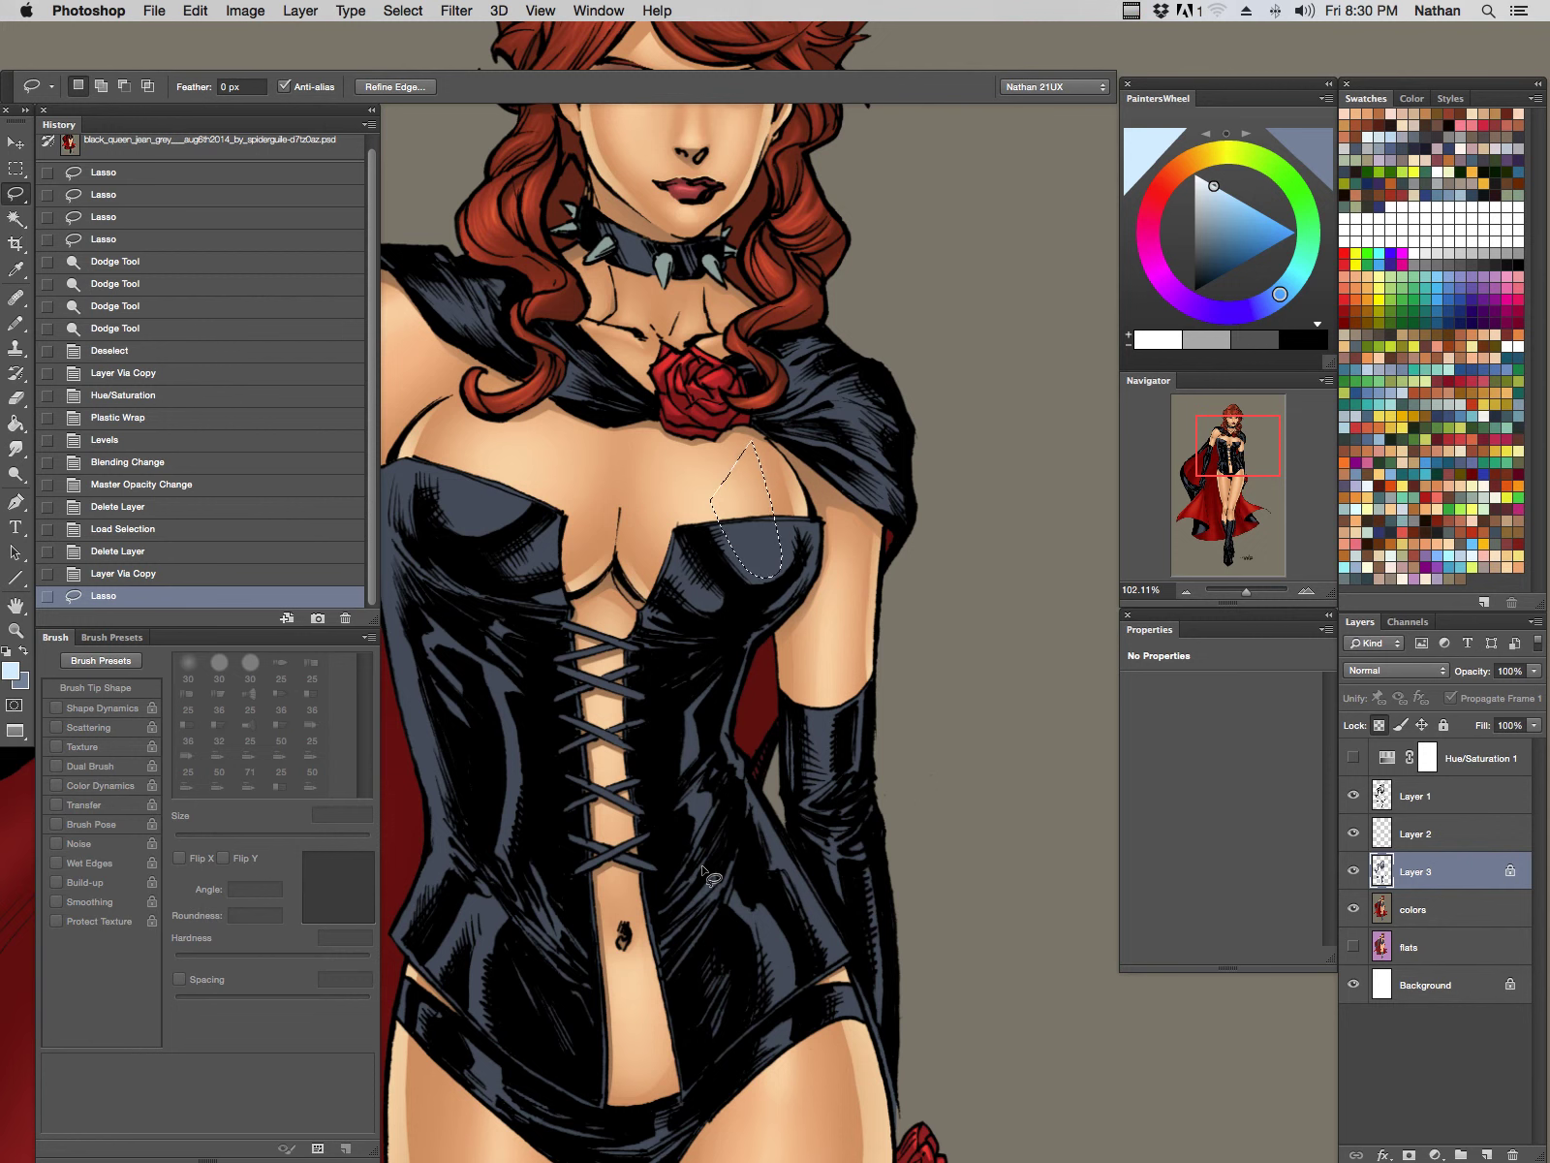
Step: Dodge the lassoed cup area using the Highlights range at 100% exposure and sample the lightened blue as the foreground color
key("o")
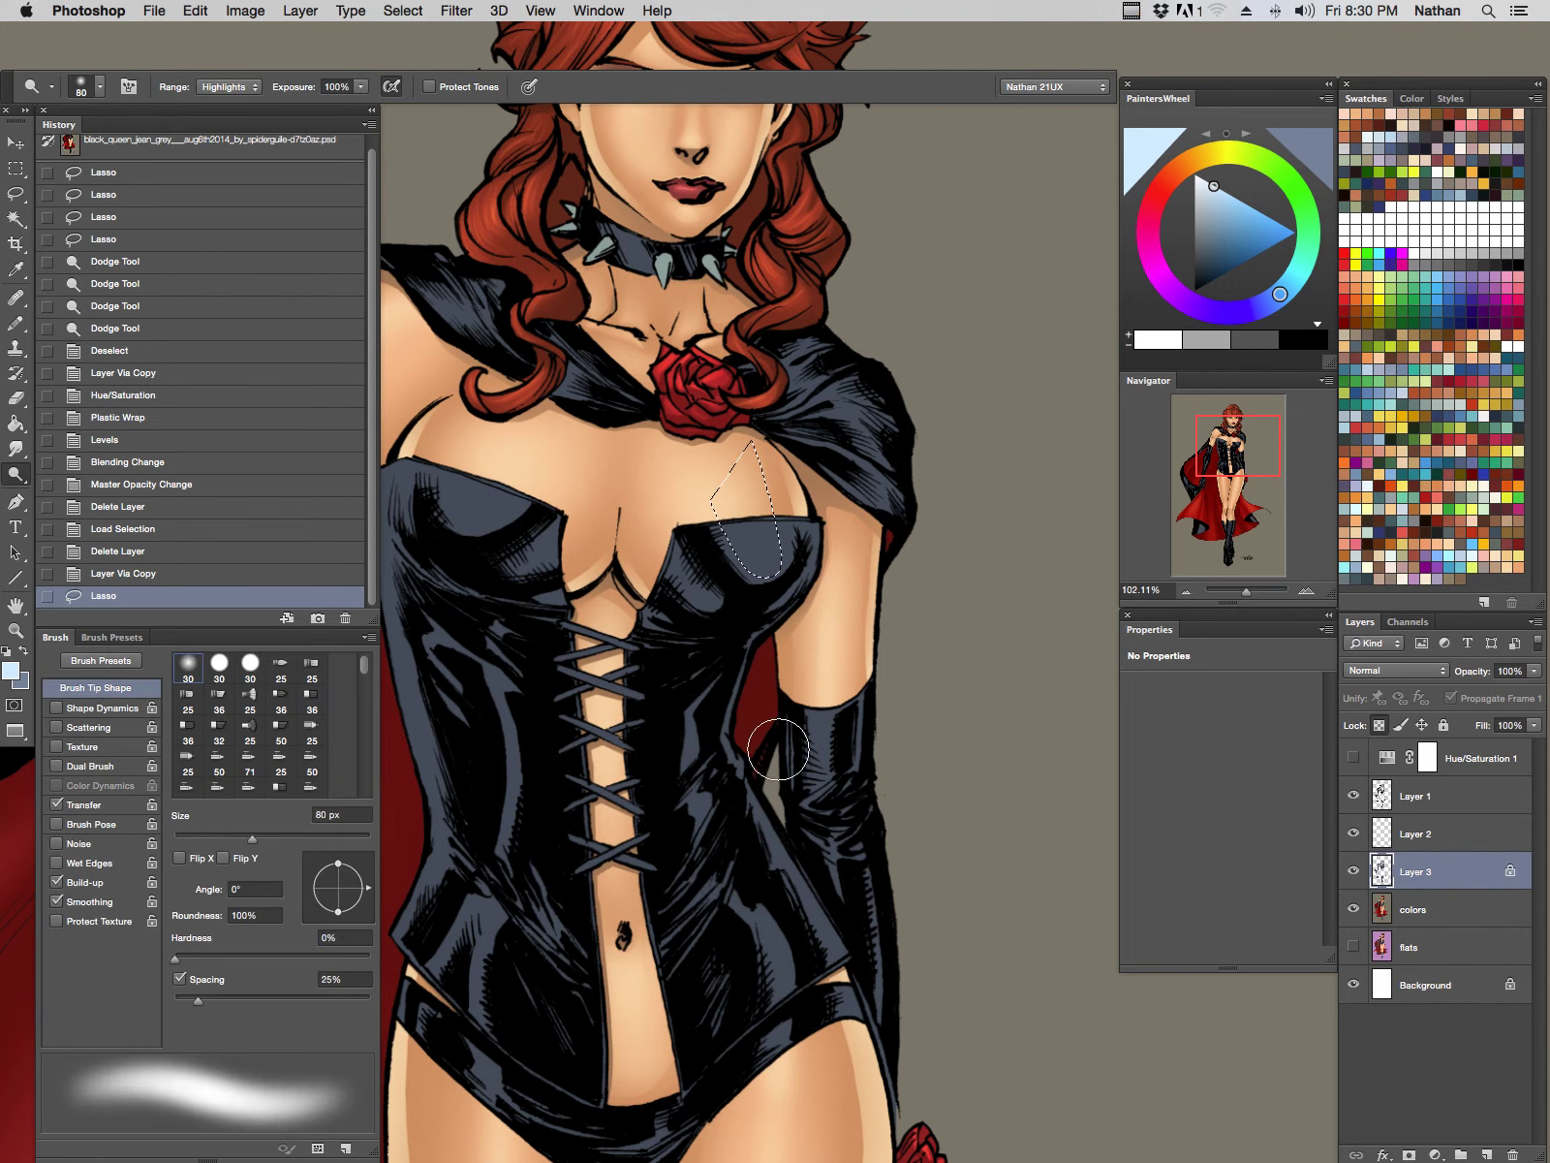
key("bracketright")
left_click_drag(751, 514, 766, 557)
left_click_drag(761, 542, 770, 528)
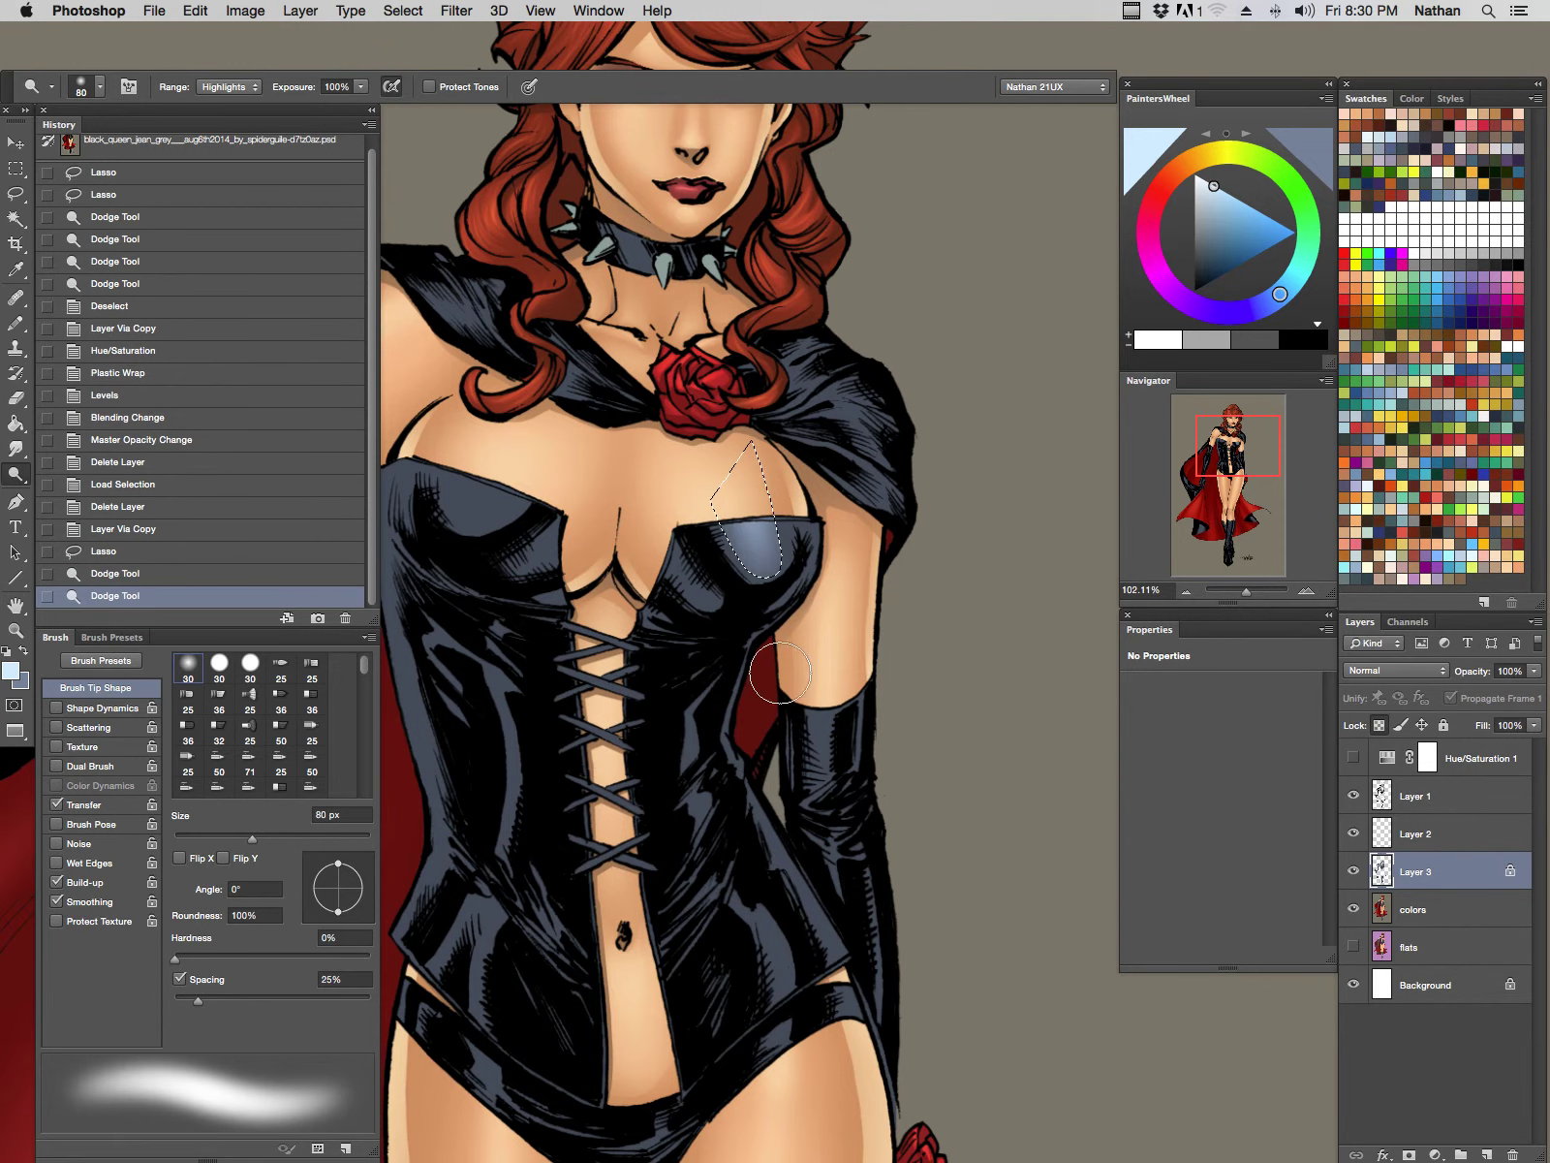
key("i")
left_click(754, 535)
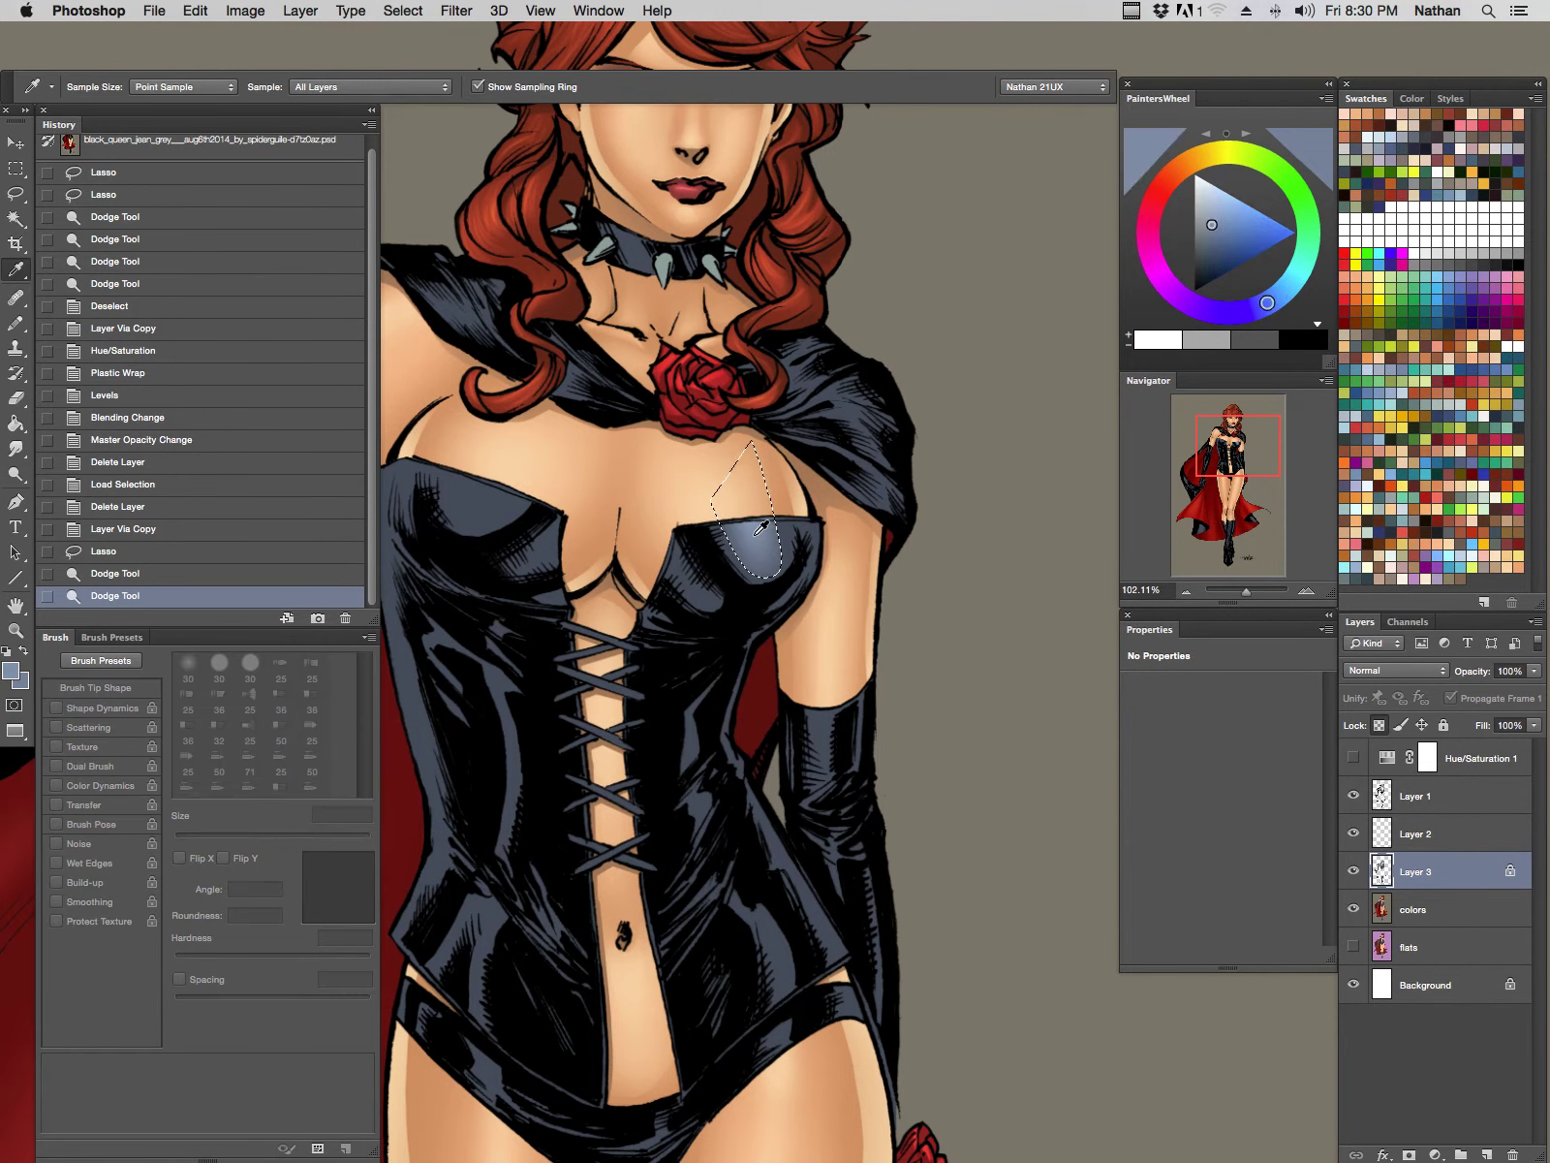
Step: Redo the dodging on the lassoed cup area and resample its lighter blue as the painting color
key("super+z")
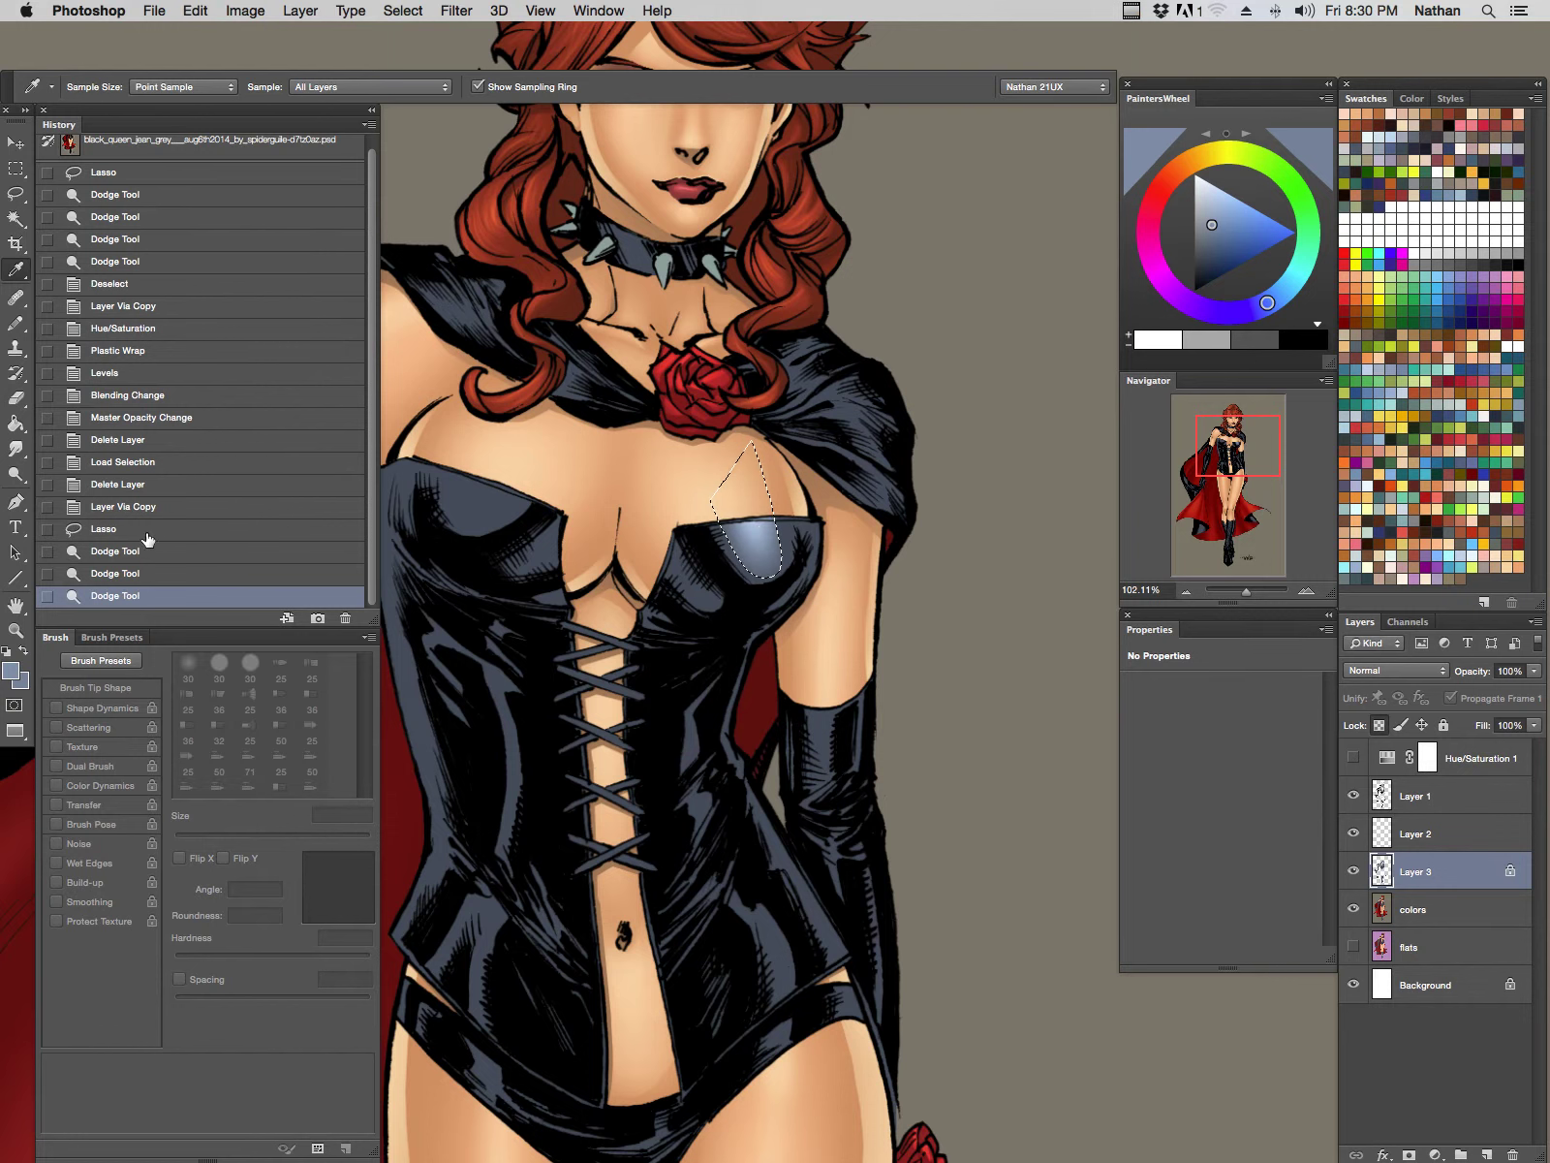
left_click(147, 539)
key("super+z")
key("o")
mouse_move(727, 404)
left_mouse_down()
mouse_move(763, 587)
mouse_move(761, 524)
mouse_move(766, 550)
mouse_move(754, 539)
left_mouse_up()
key("i")
left_click(756, 531)
Step: Undo the dodge strokes on the corset cup and clear the lasso selection
key("super+z")
key("alt+super+z")
key("alt+super+z")
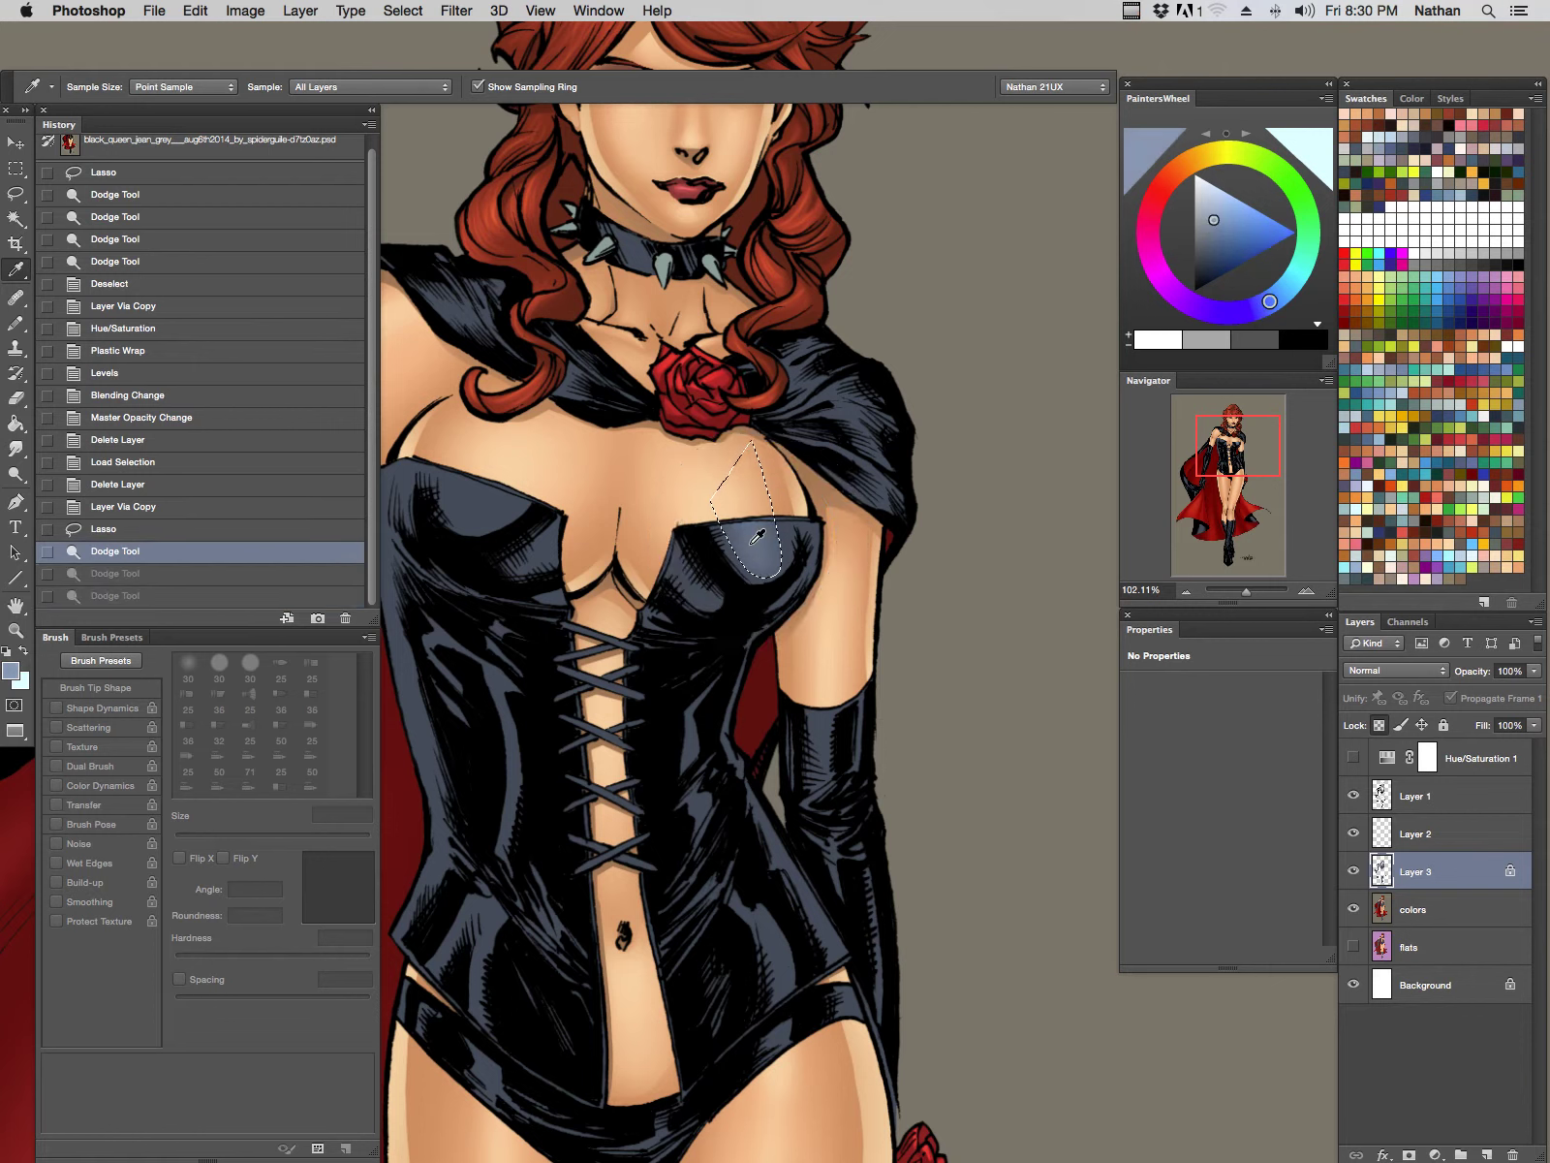
key("alt+super+z")
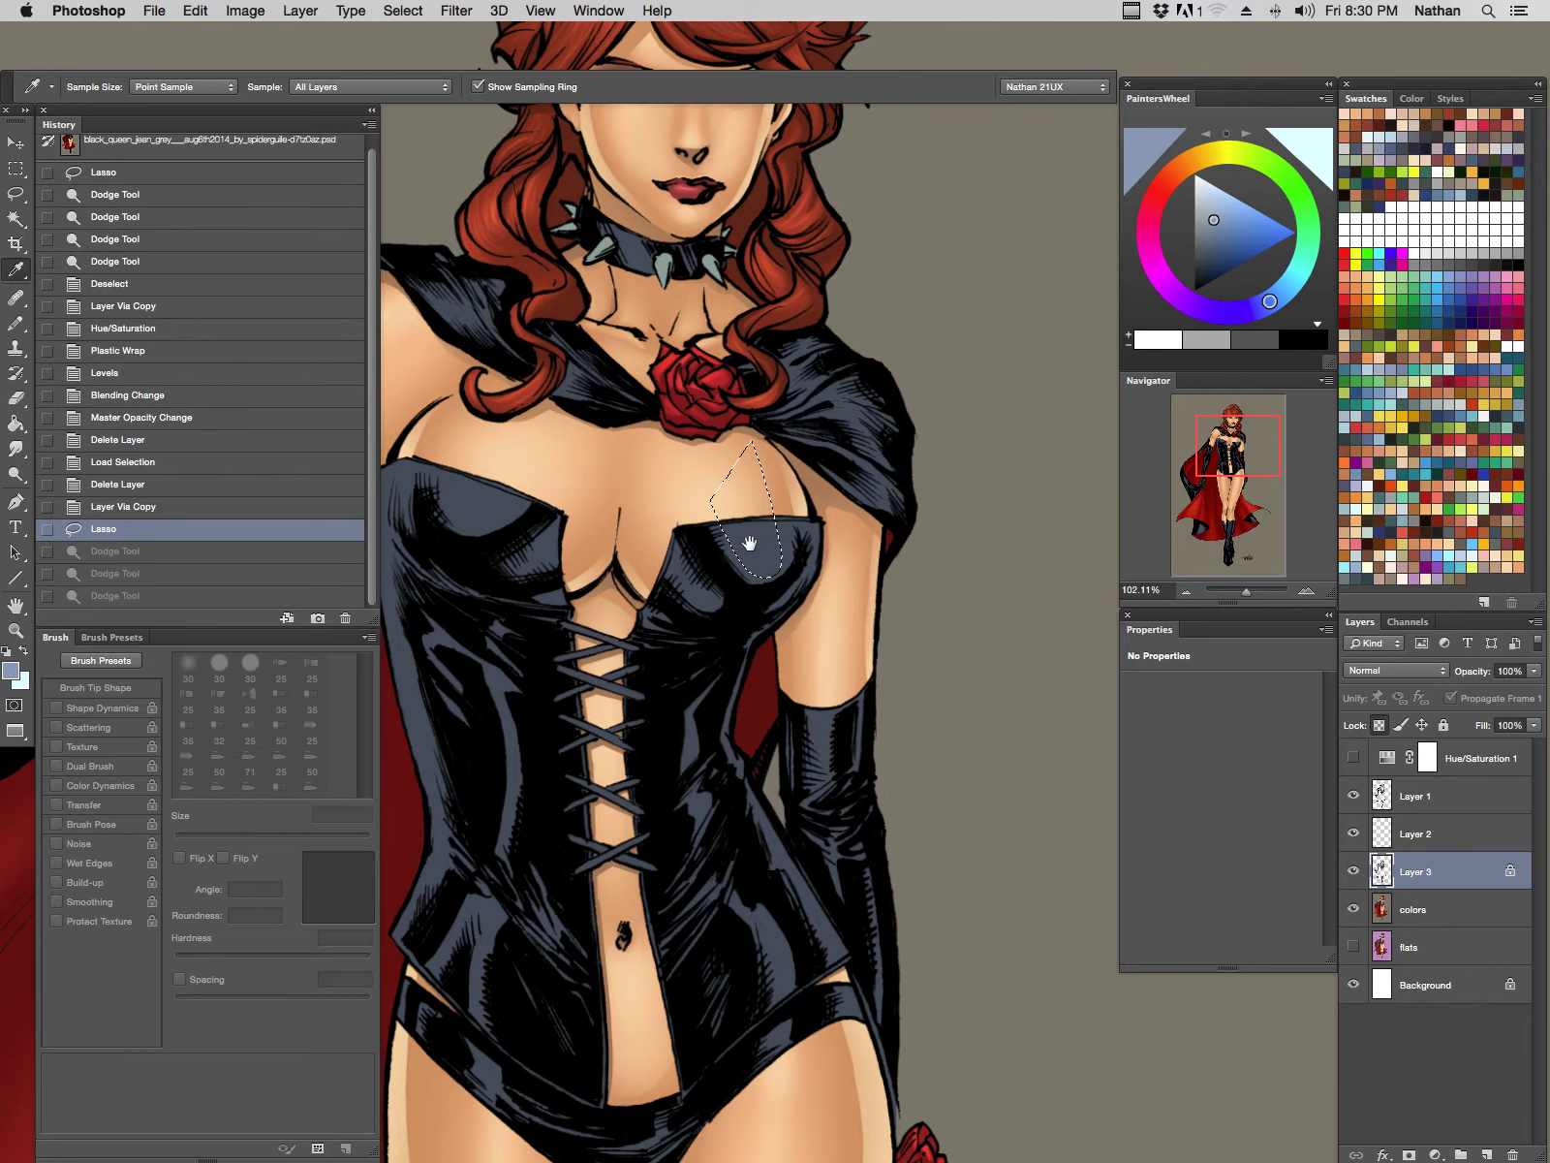
scroll(759, 536, "left", 5)
scroll(758, 536, "down", 2)
key("l")
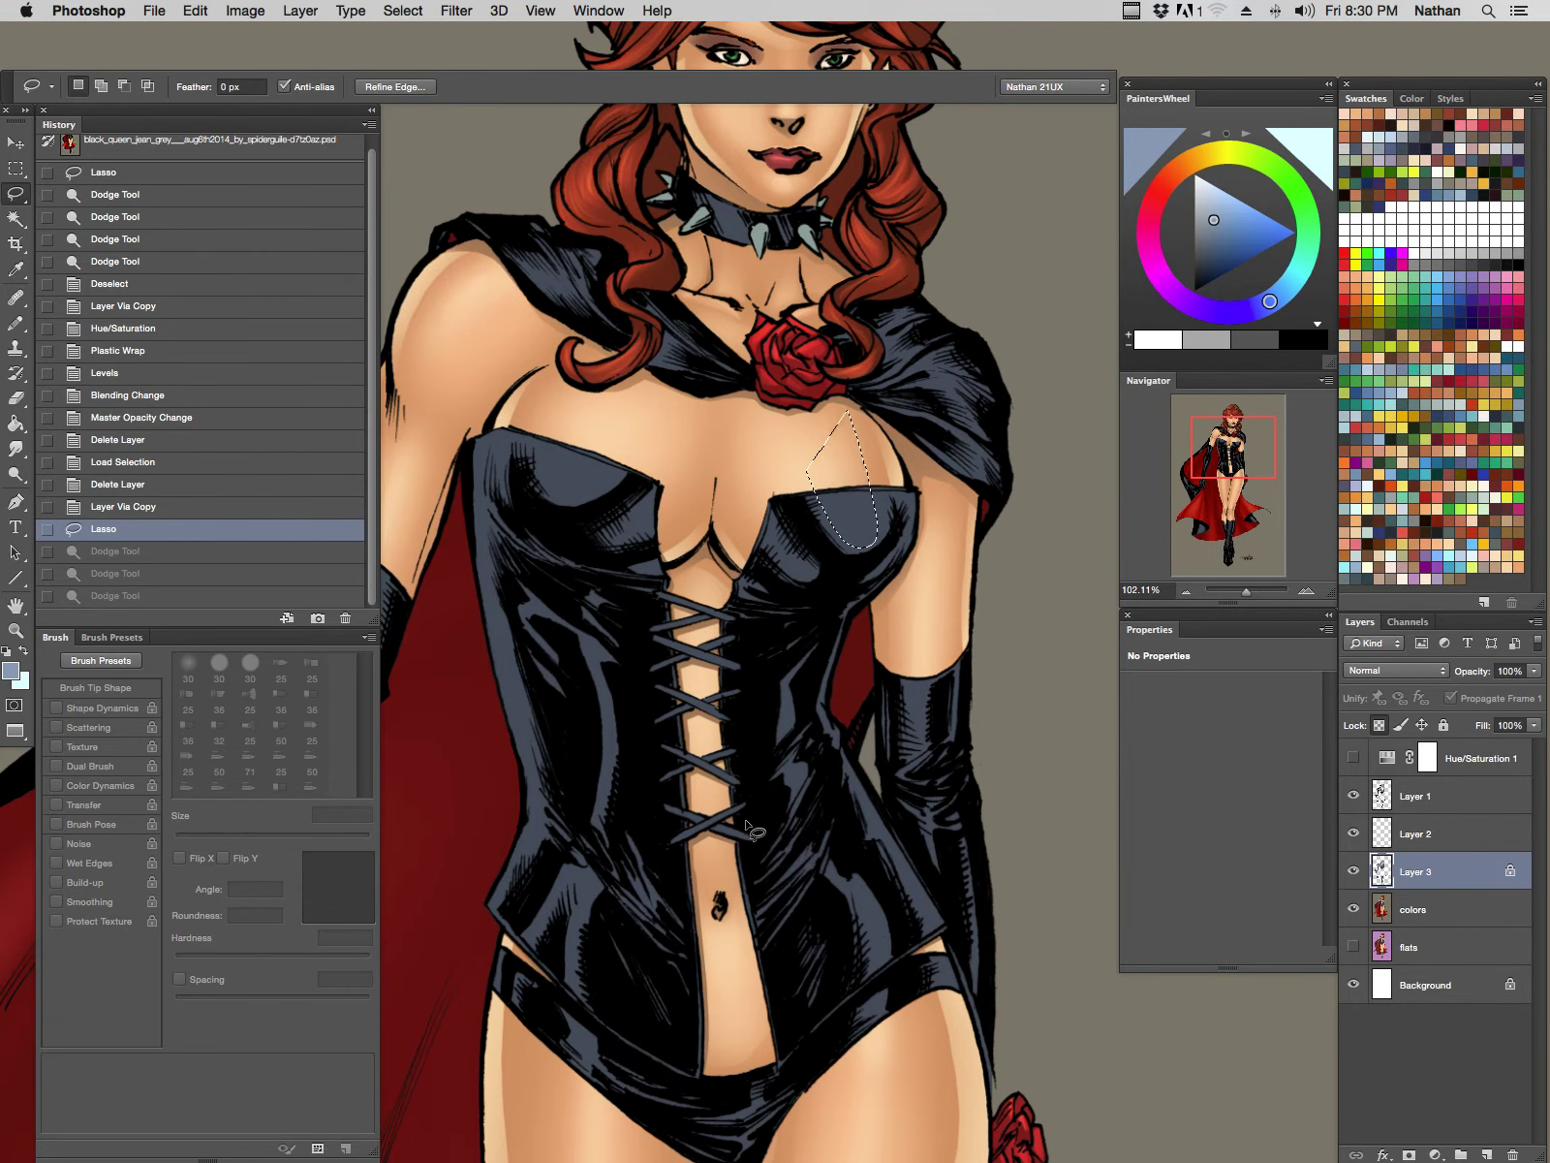
key("super+d")
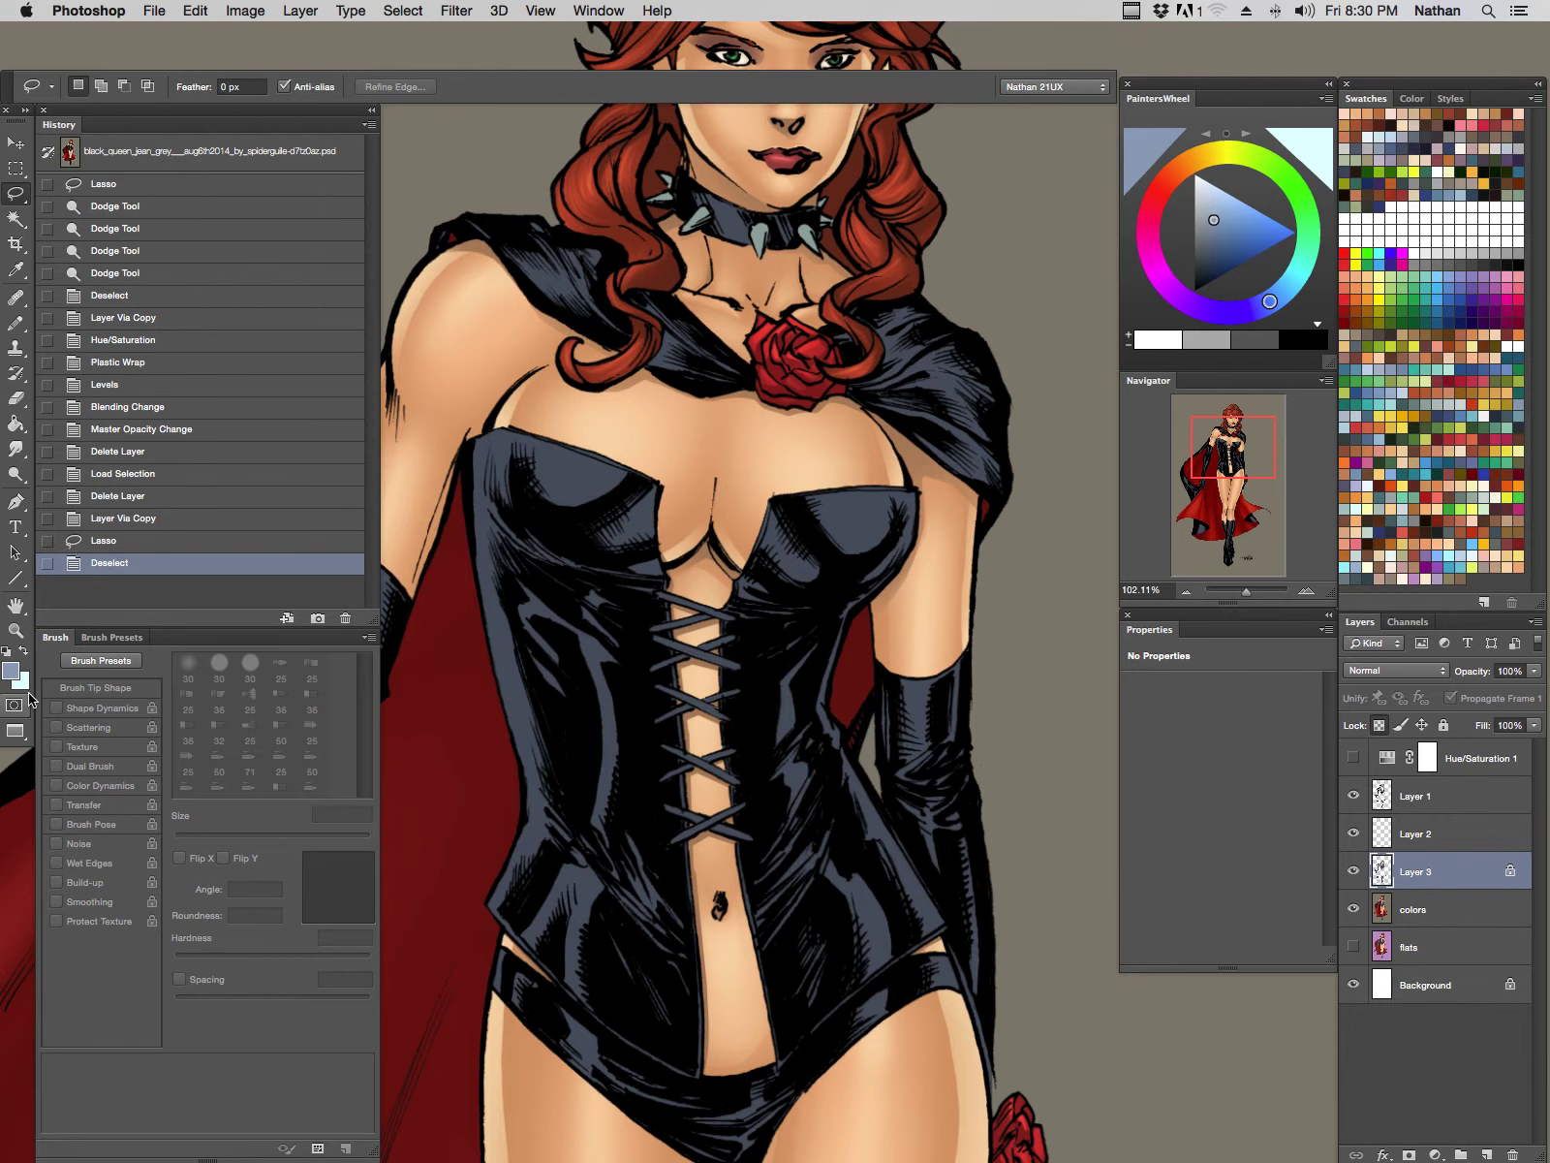
Step: Switch to the Brush tool and load the "soft brush" tool preset
key("b")
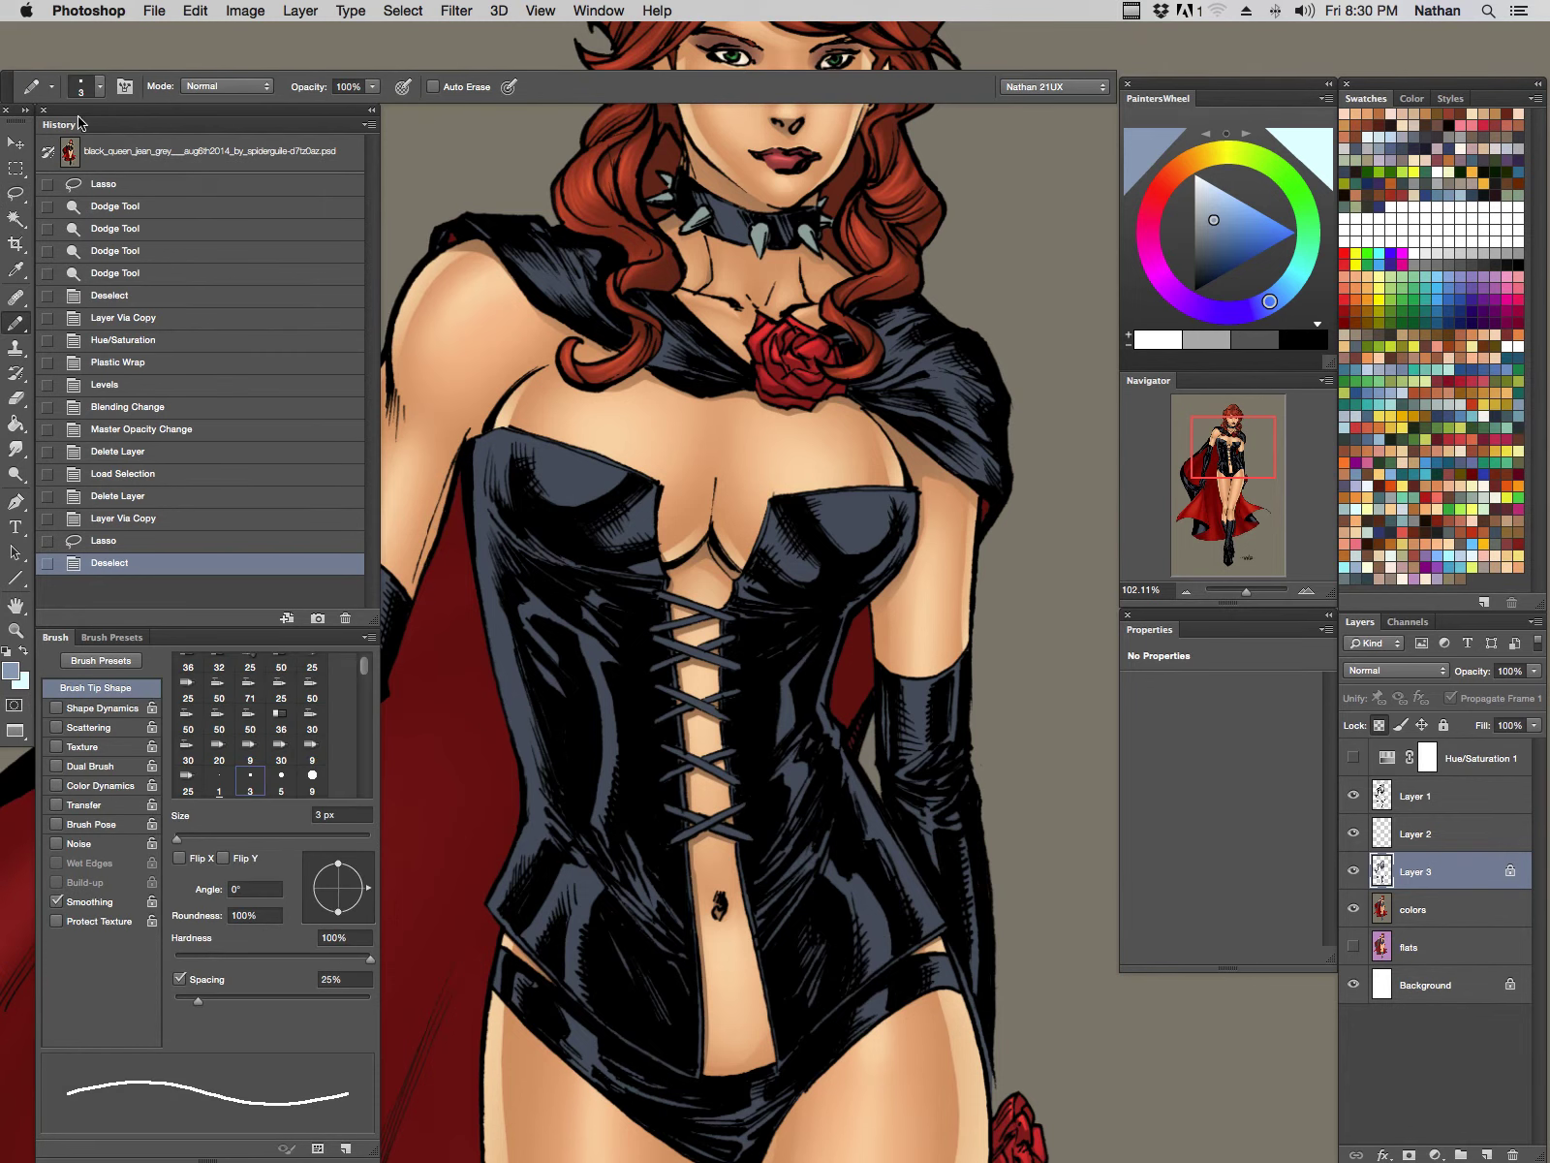
key("shift+b")
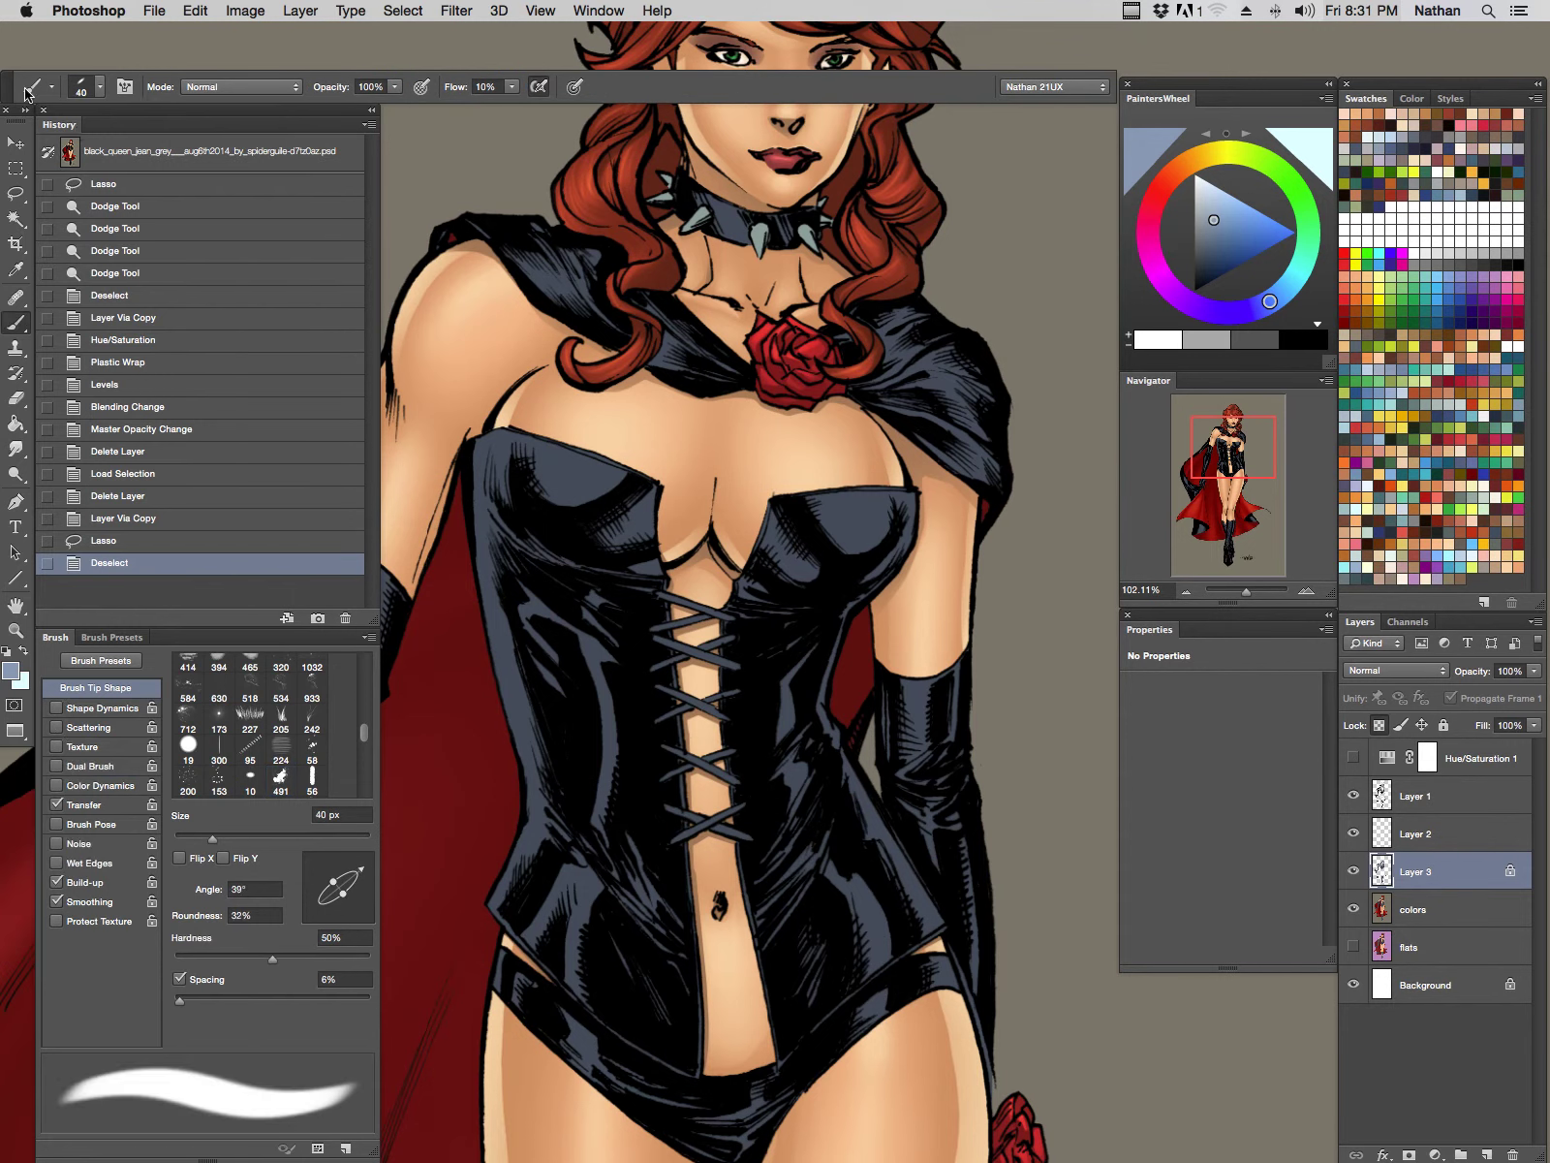
left_click(26, 92)
left_click_drag(230, 297, 258, 817)
scroll(257, 817, "down", 4)
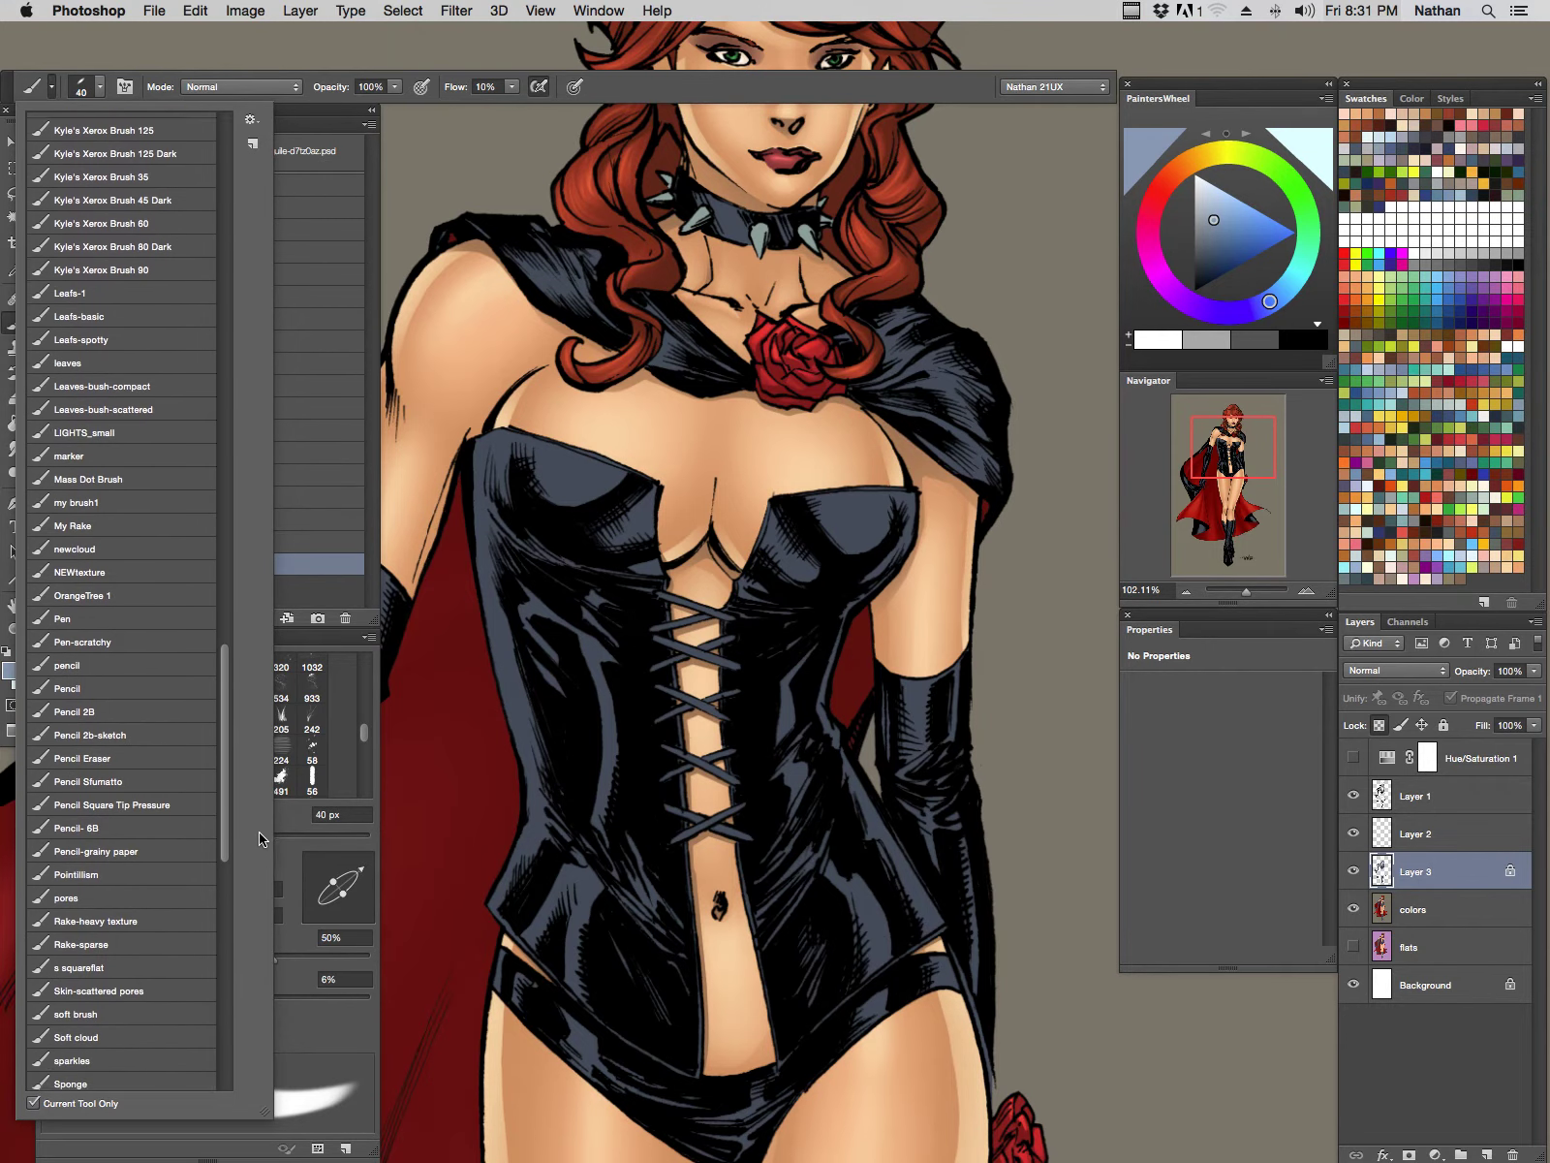
scroll(181, 765, "down", 7)
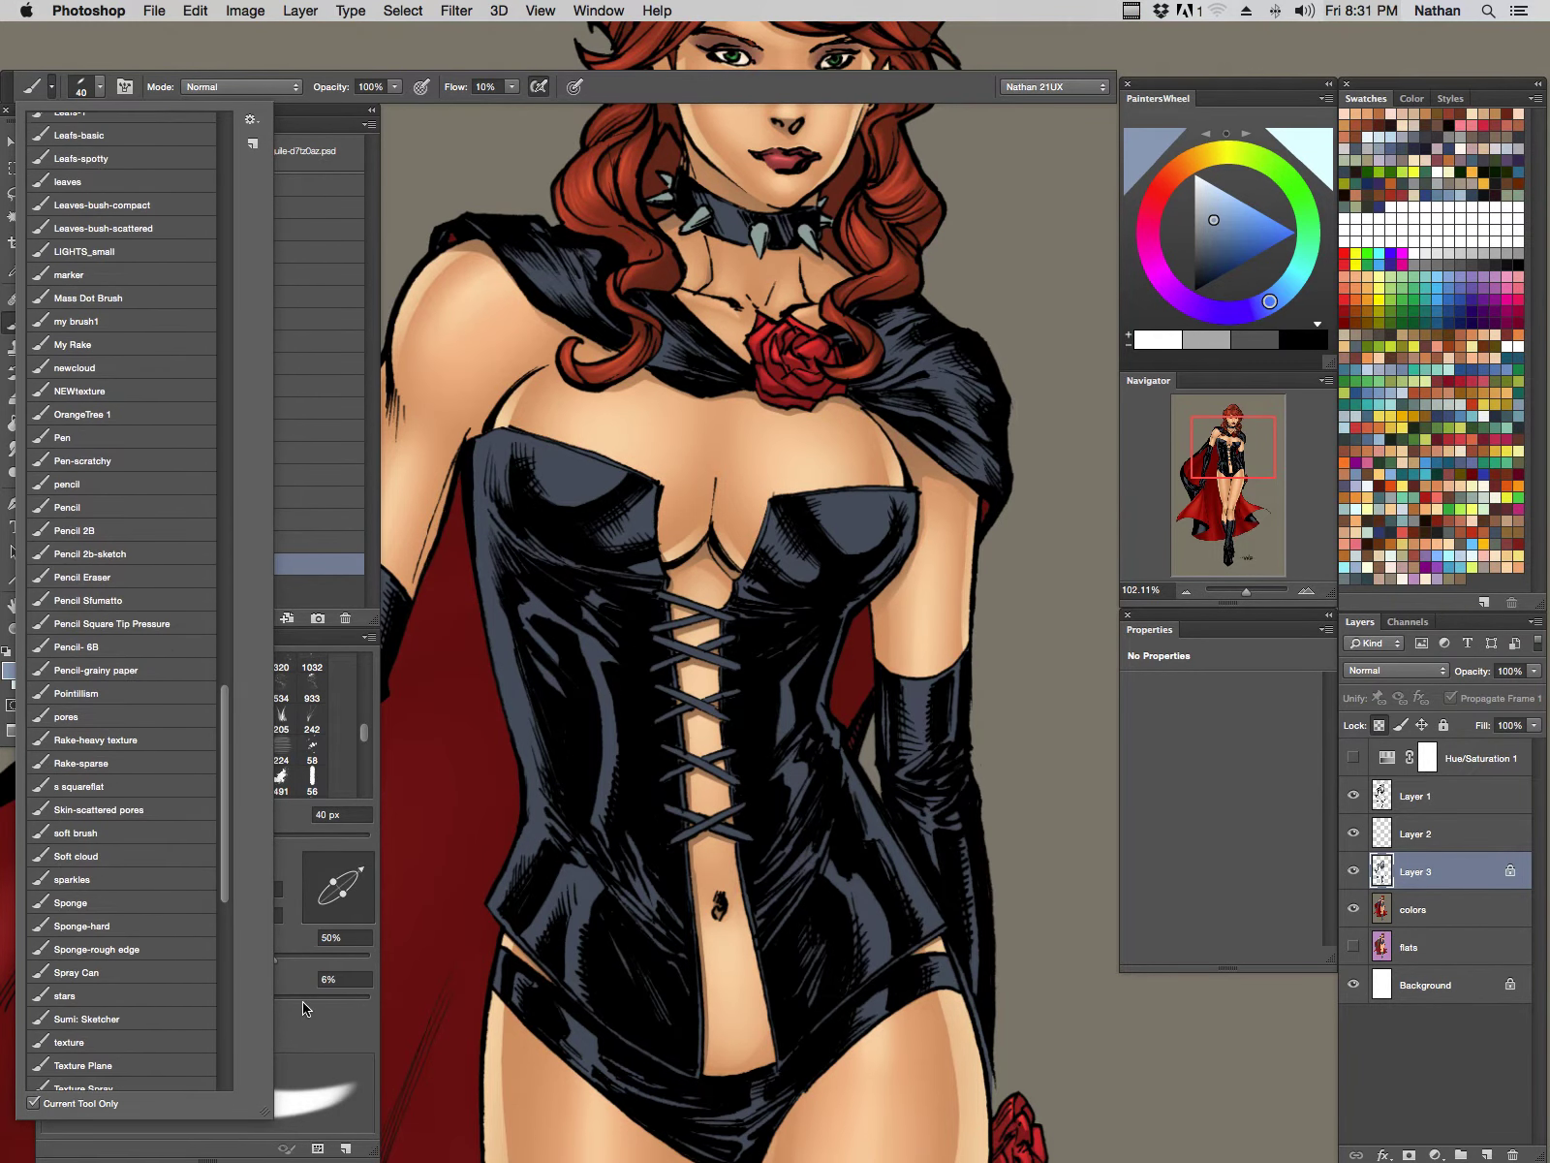
left_click(160, 833)
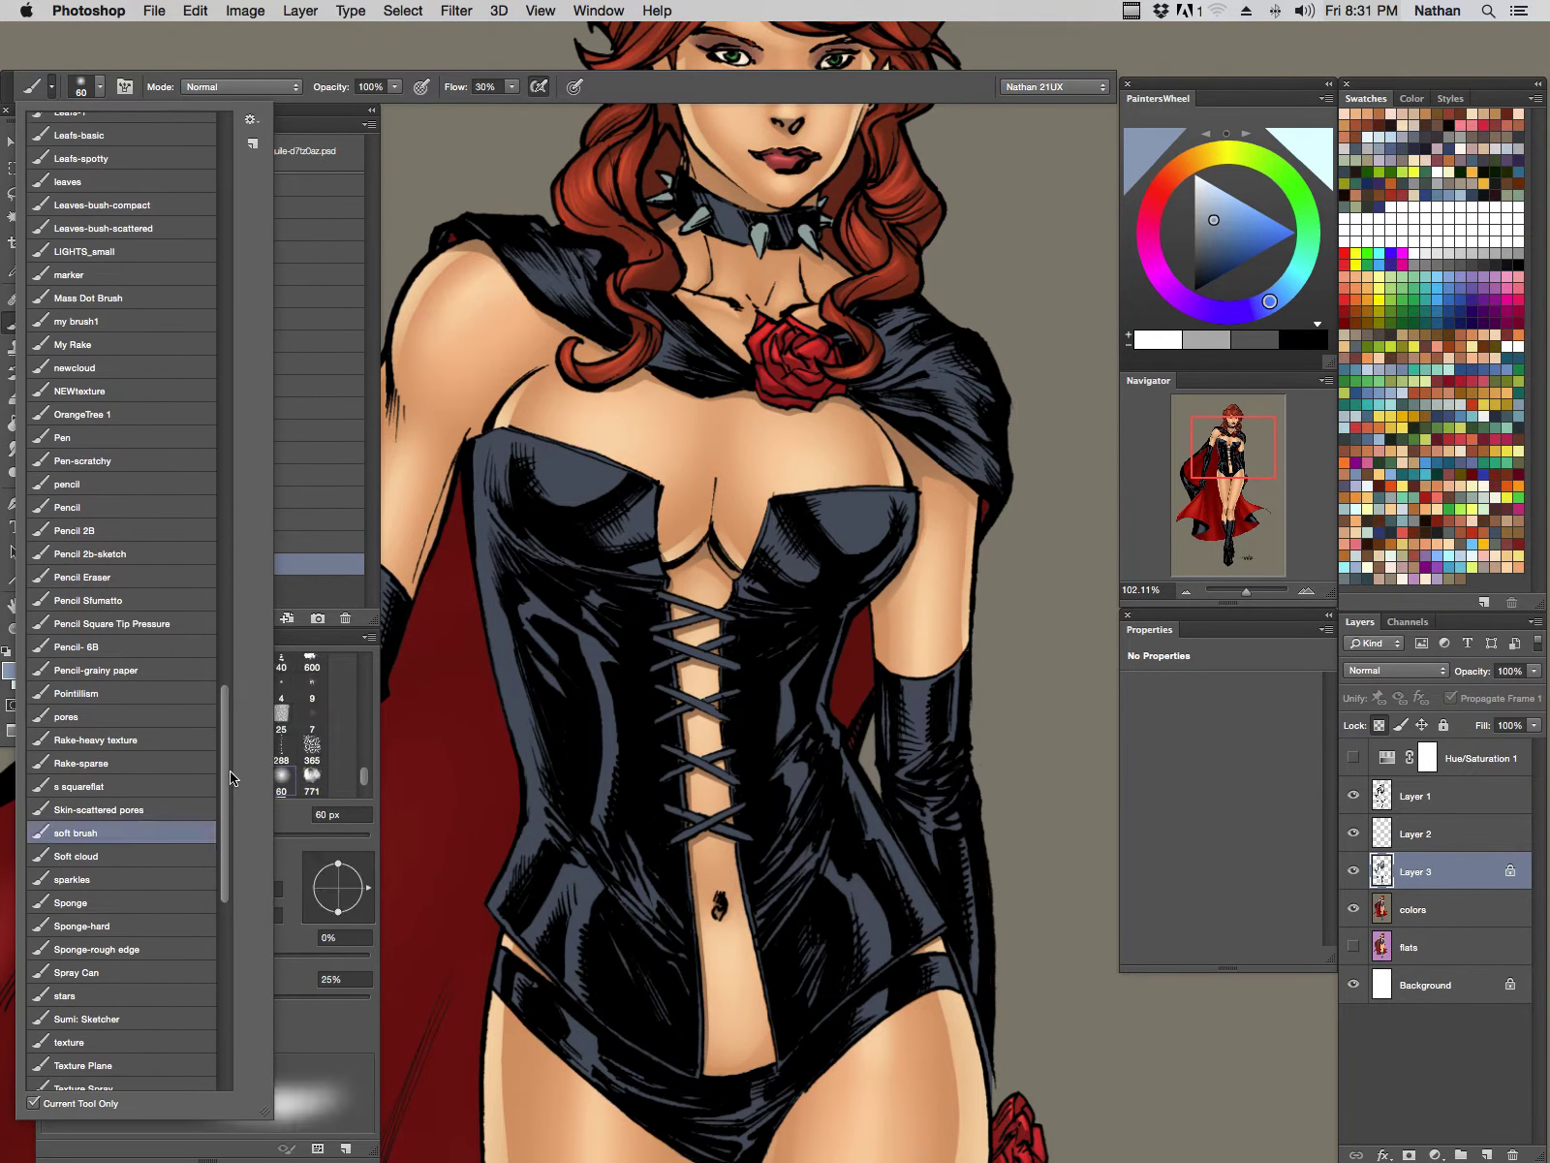
mouse_move(230, 766)
left_mouse_down()
mouse_move(237, 683)
mouse_move(235, 853)
mouse_move(235, 668)
mouse_move(236, 751)
mouse_move(291, 822)
left_mouse_up()
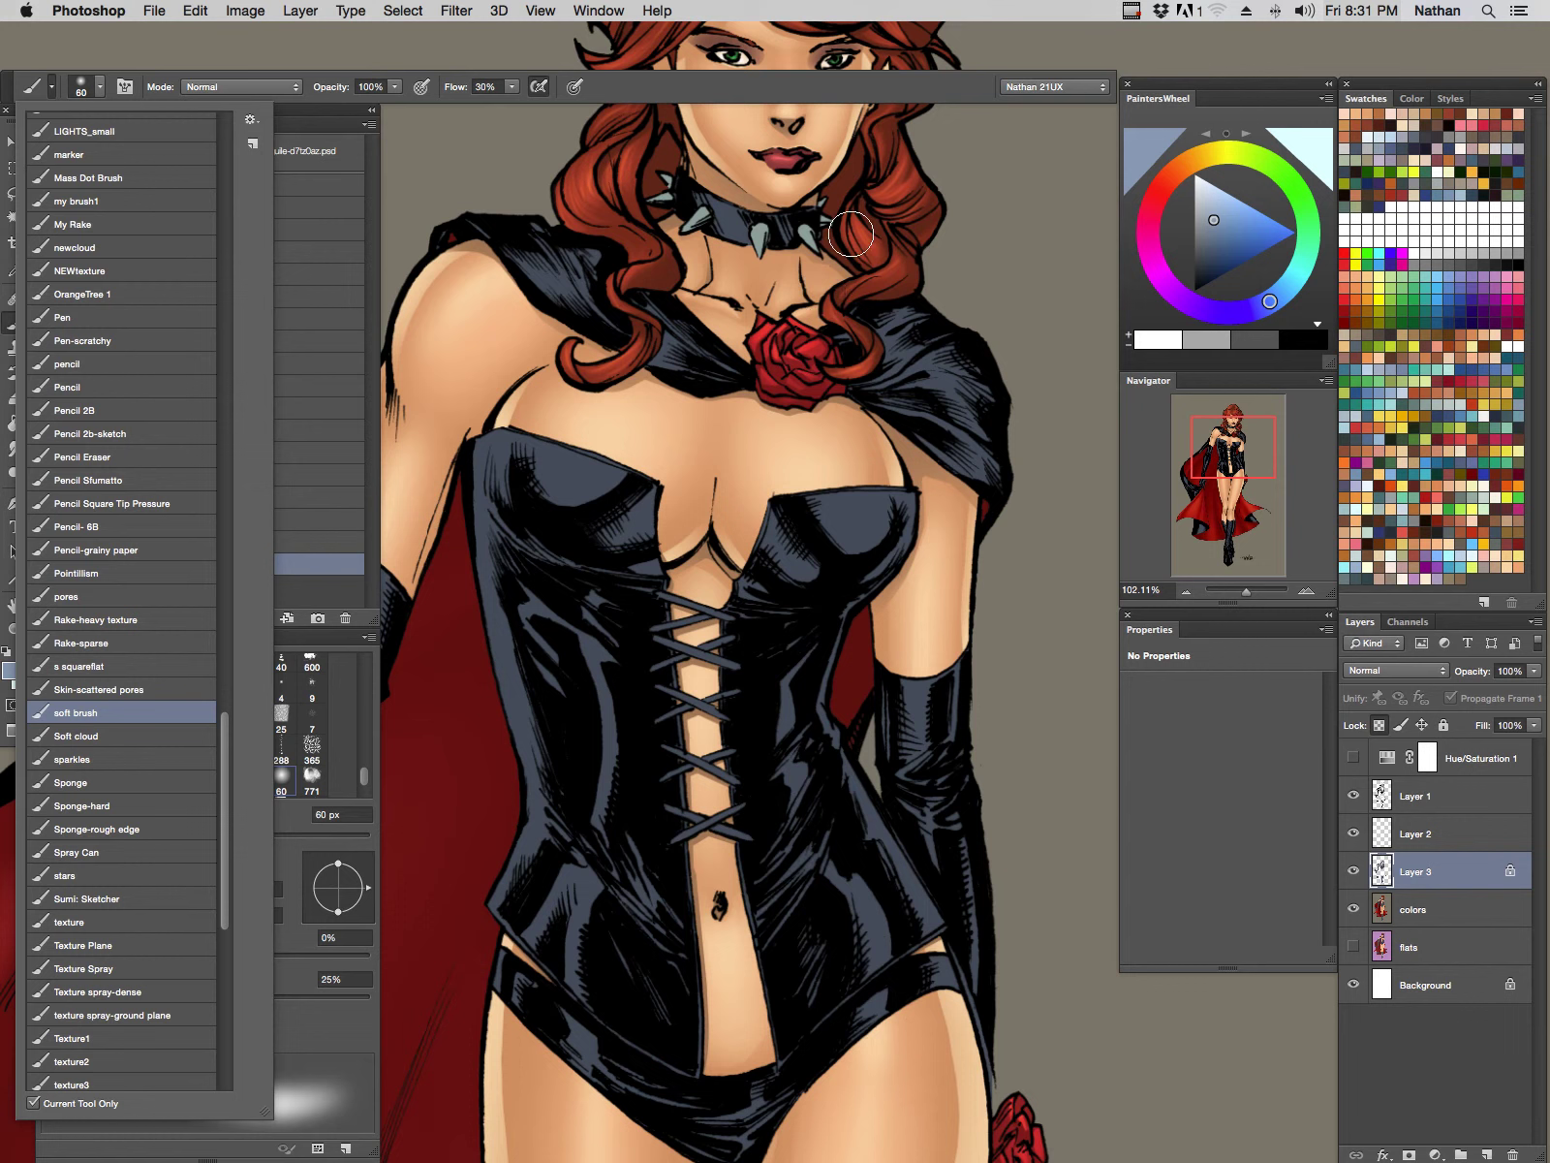
left_click(937, 95)
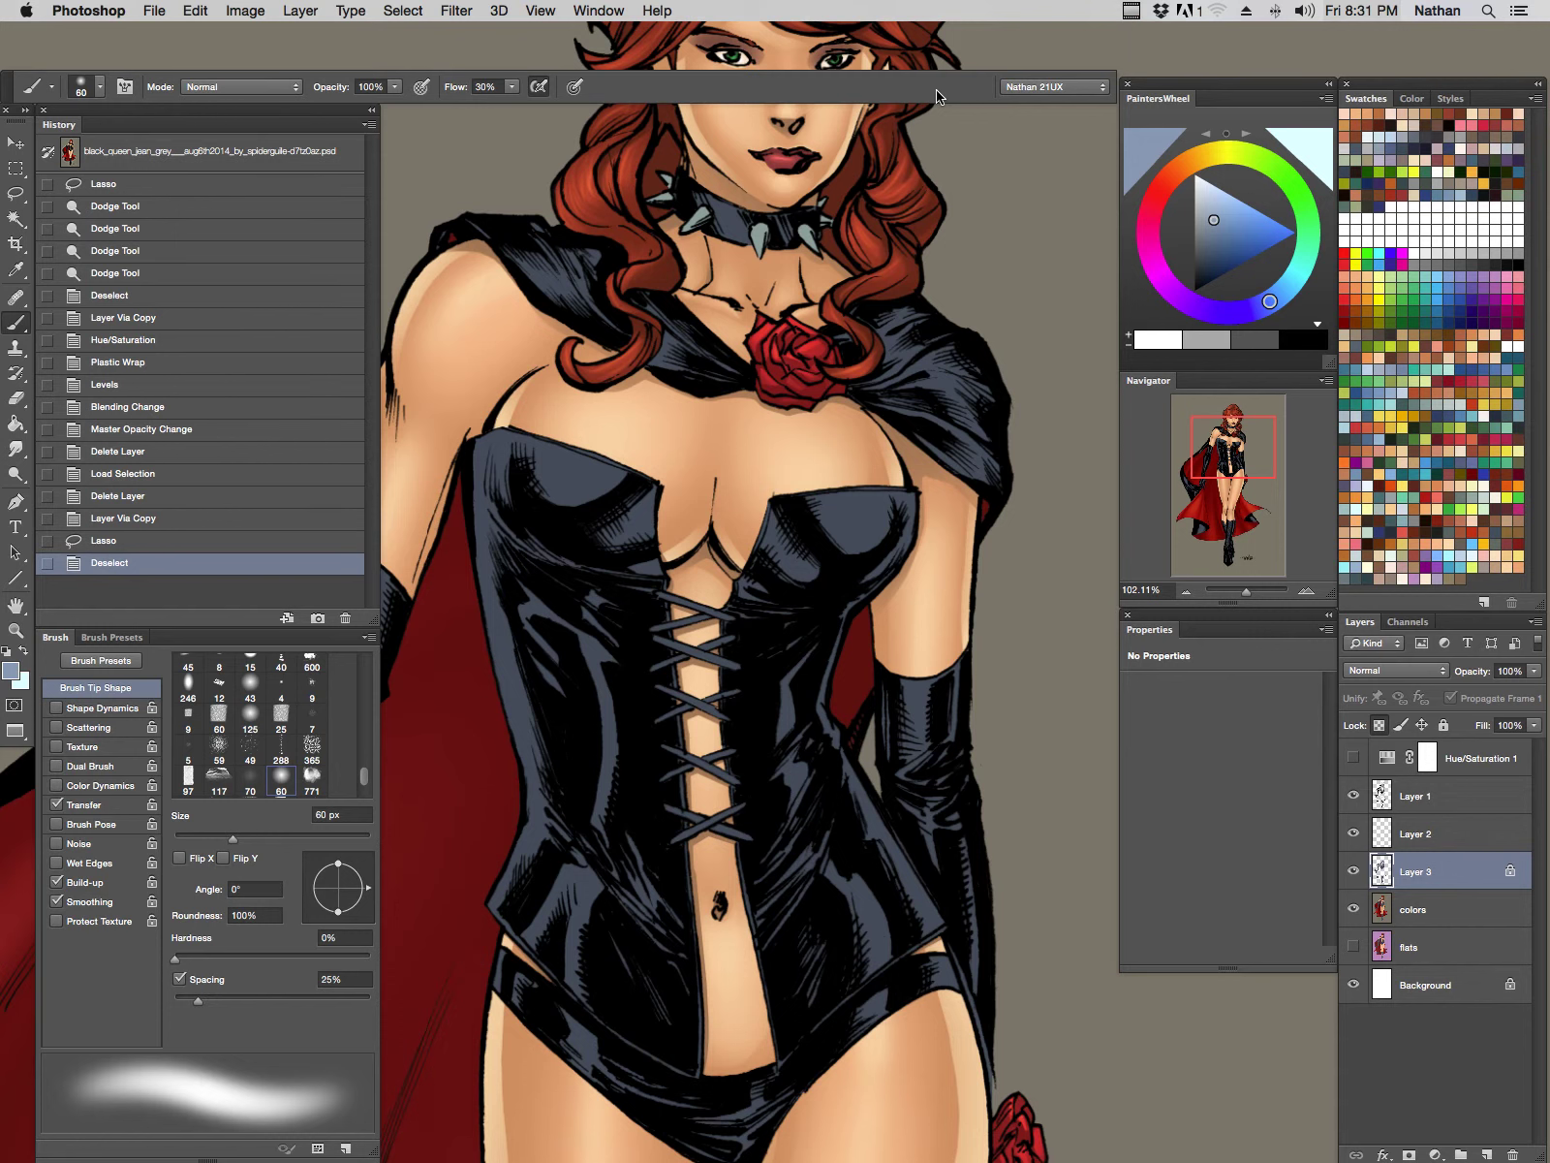
Step: Try painting soft blue highlights on the glove of the arm beside the hip rose with a 45 px brush
key("bracketleft")
key("bracketleft")
key("bracketleft")
key("bracketleft")
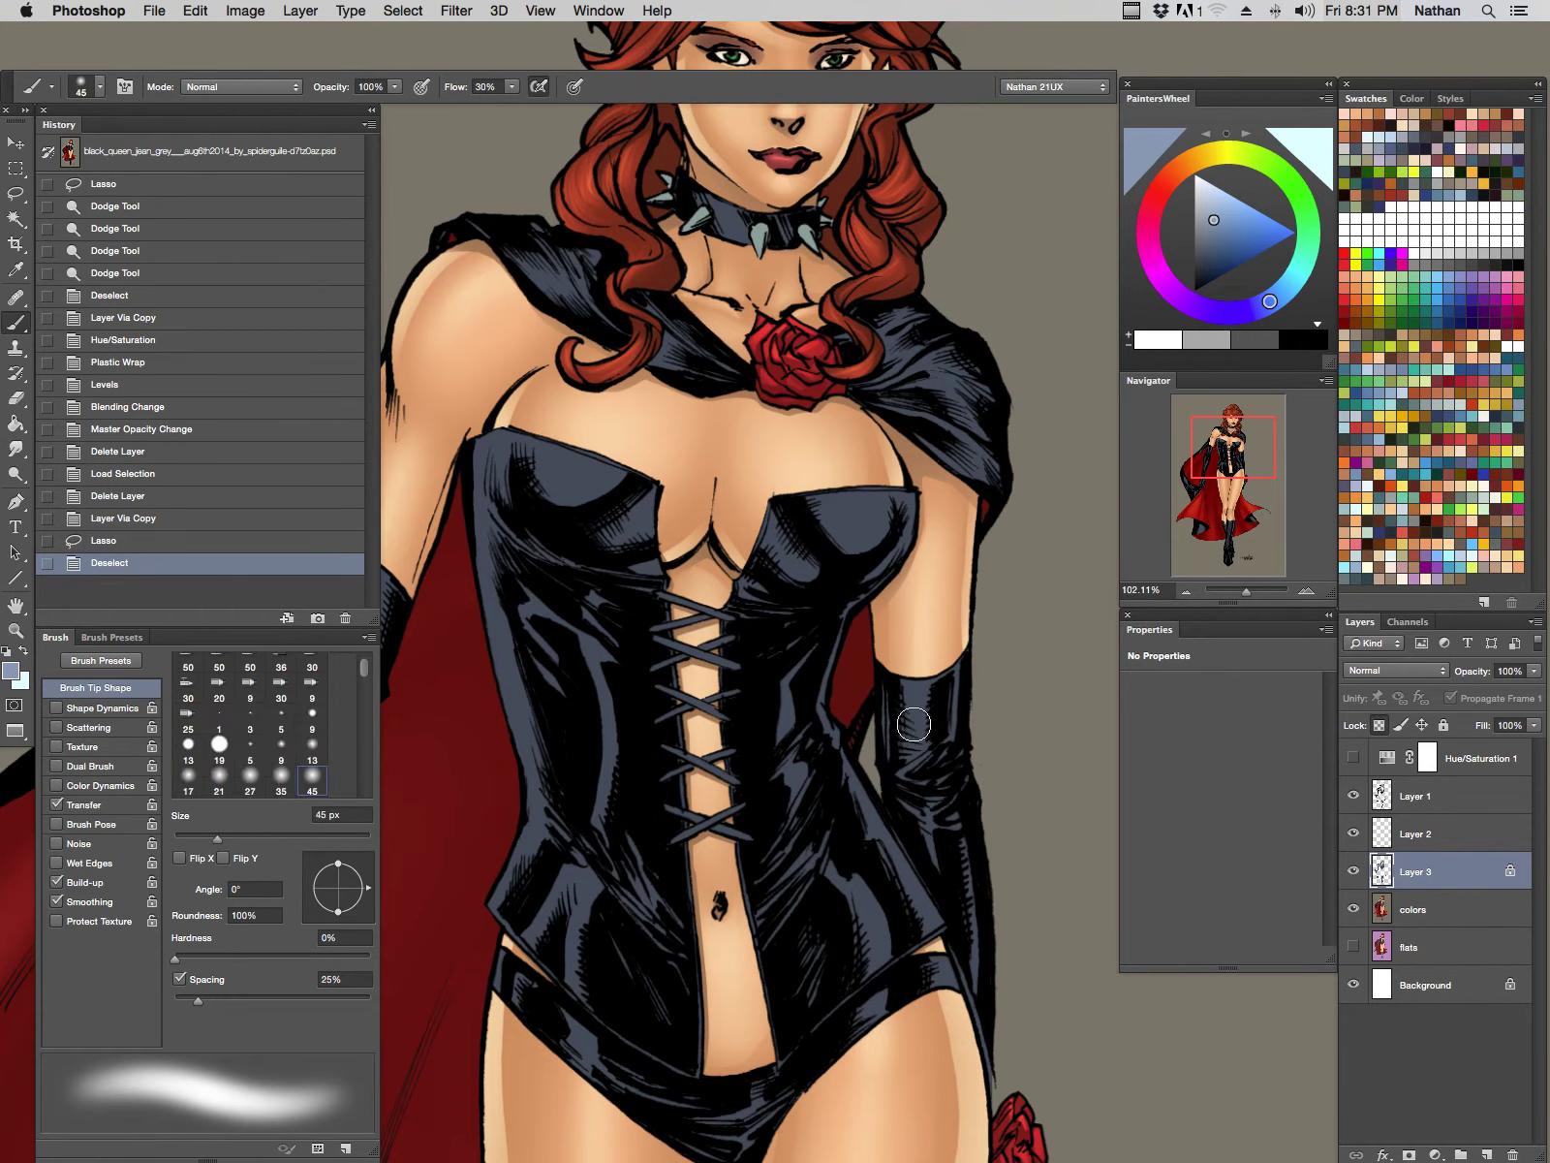
key("shift+comma")
left_click_drag(918, 778, 910, 690)
key("ctrl+z")
left_click_drag(927, 838, 916, 678)
key("super+z")
Step: Paint soft highlights on the upper part of the cape-holding arm's glove with a smaller brush
mouse_move(453, 665)
left_mouse_down()
mouse_move(638, 618)
mouse_move(568, 484)
left_mouse_up()
key("bracketleft")
key("bracketleft")
left_click_drag(503, 627, 506, 553)
left_click_drag(503, 628, 507, 557)
left_click_drag(482, 648, 494, 661)
left_click_drag(499, 648, 529, 686)
Step: Paint soft blue highlights along the forearm of the cape-holding glove, starting with a 15 px brush and enlarging it for broader strokes
left_click_drag(630, 804, 723, 583)
key("bracketleft")
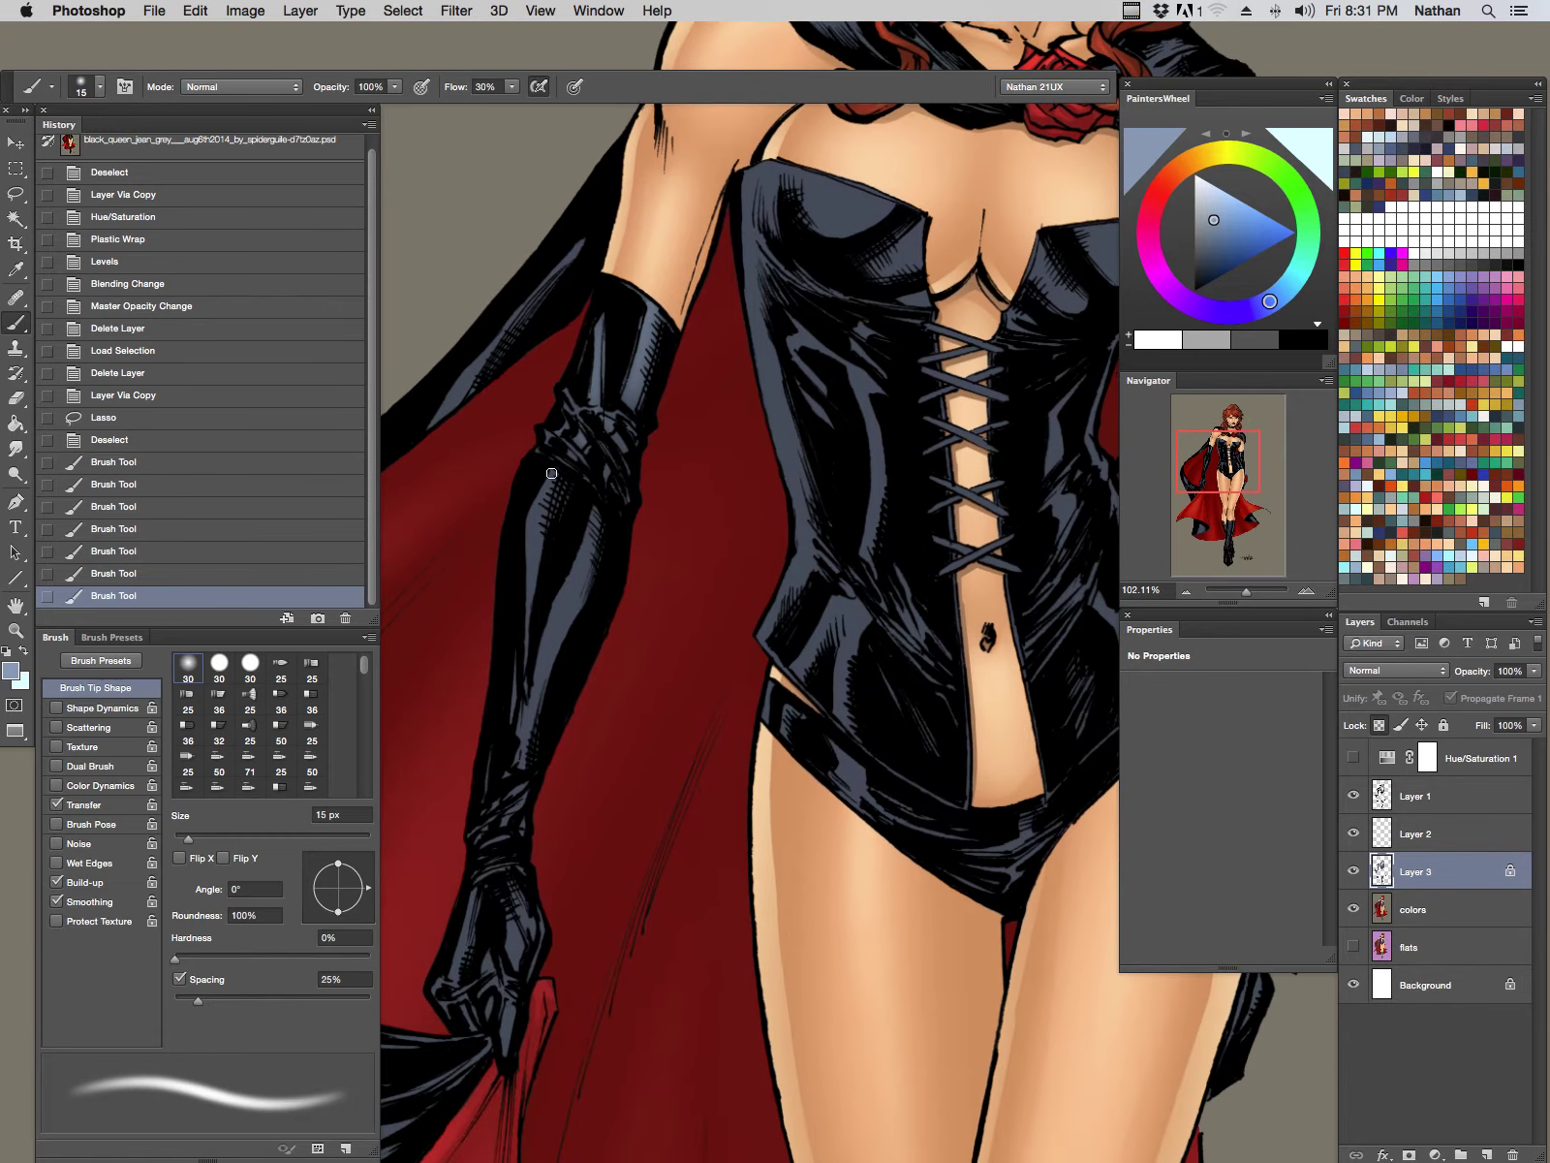
left_click_drag(551, 473, 532, 542)
left_click_drag(538, 512, 532, 606)
key("bracketright")
key("bracketright")
left_click_drag(595, 523, 525, 719)
left_click_drag(571, 584, 535, 683)
Step: Add small soft highlights to the wrist and fingers of the gloved hand holding the cape
left_click_drag(665, 756, 830, 428)
key("bracketleft")
key("bracketleft")
mouse_move(645, 560)
left_mouse_down()
mouse_move(623, 635)
mouse_move(680, 632)
left_mouse_up()
key("bracketright")
mouse_move(669, 719)
left_mouse_down()
mouse_move(666, 678)
mouse_move(647, 686)
left_mouse_up()
Step: Brush soft highlights into the curved outer fold of the black cape beside the gloved hand at 35 px
left_click_drag(754, 660, 1124, 558)
key("bracketright")
key("bracketright")
key("bracketright")
left_click_drag(747, 573, 708, 453)
left_click_drag(708, 453, 732, 492)
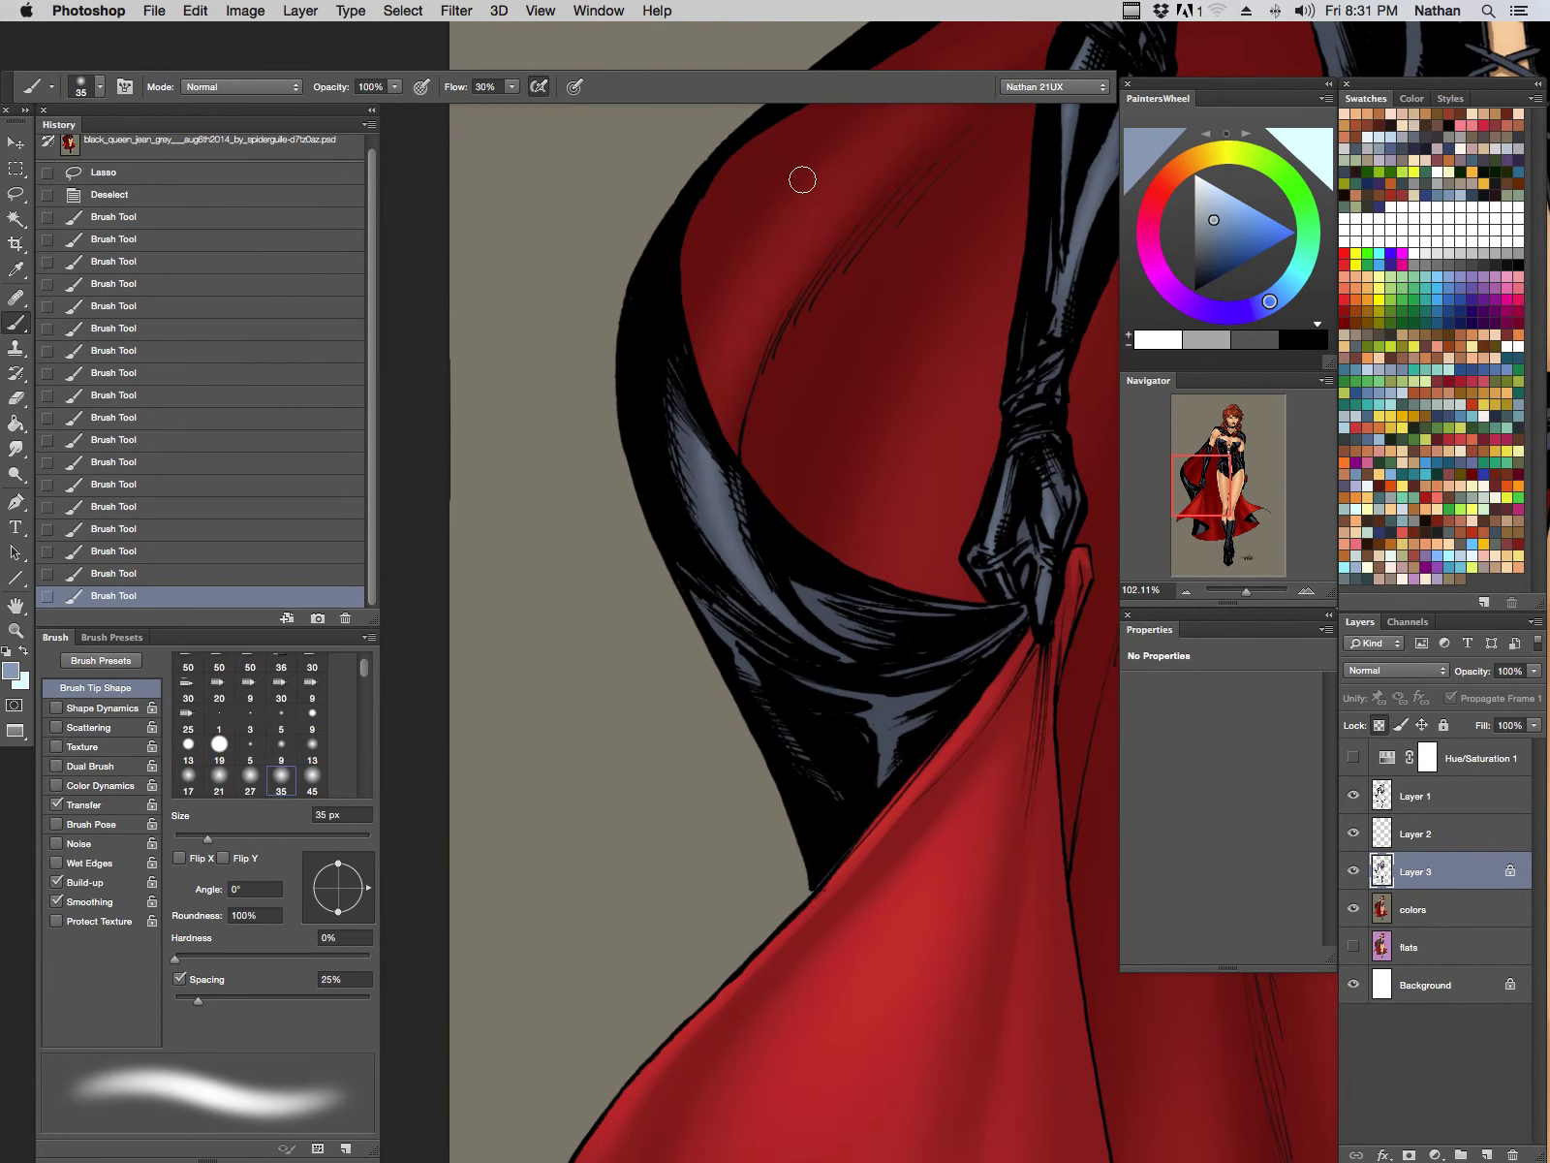
Step: Paint finer highlights on the lower black cape folds beneath the gloved hand with a 25 px brush
key("bracketleft")
key("bracketleft")
left_click_drag(812, 588, 839, 598)
left_click_drag(727, 603, 761, 643)
left_click_drag(884, 758, 881, 693)
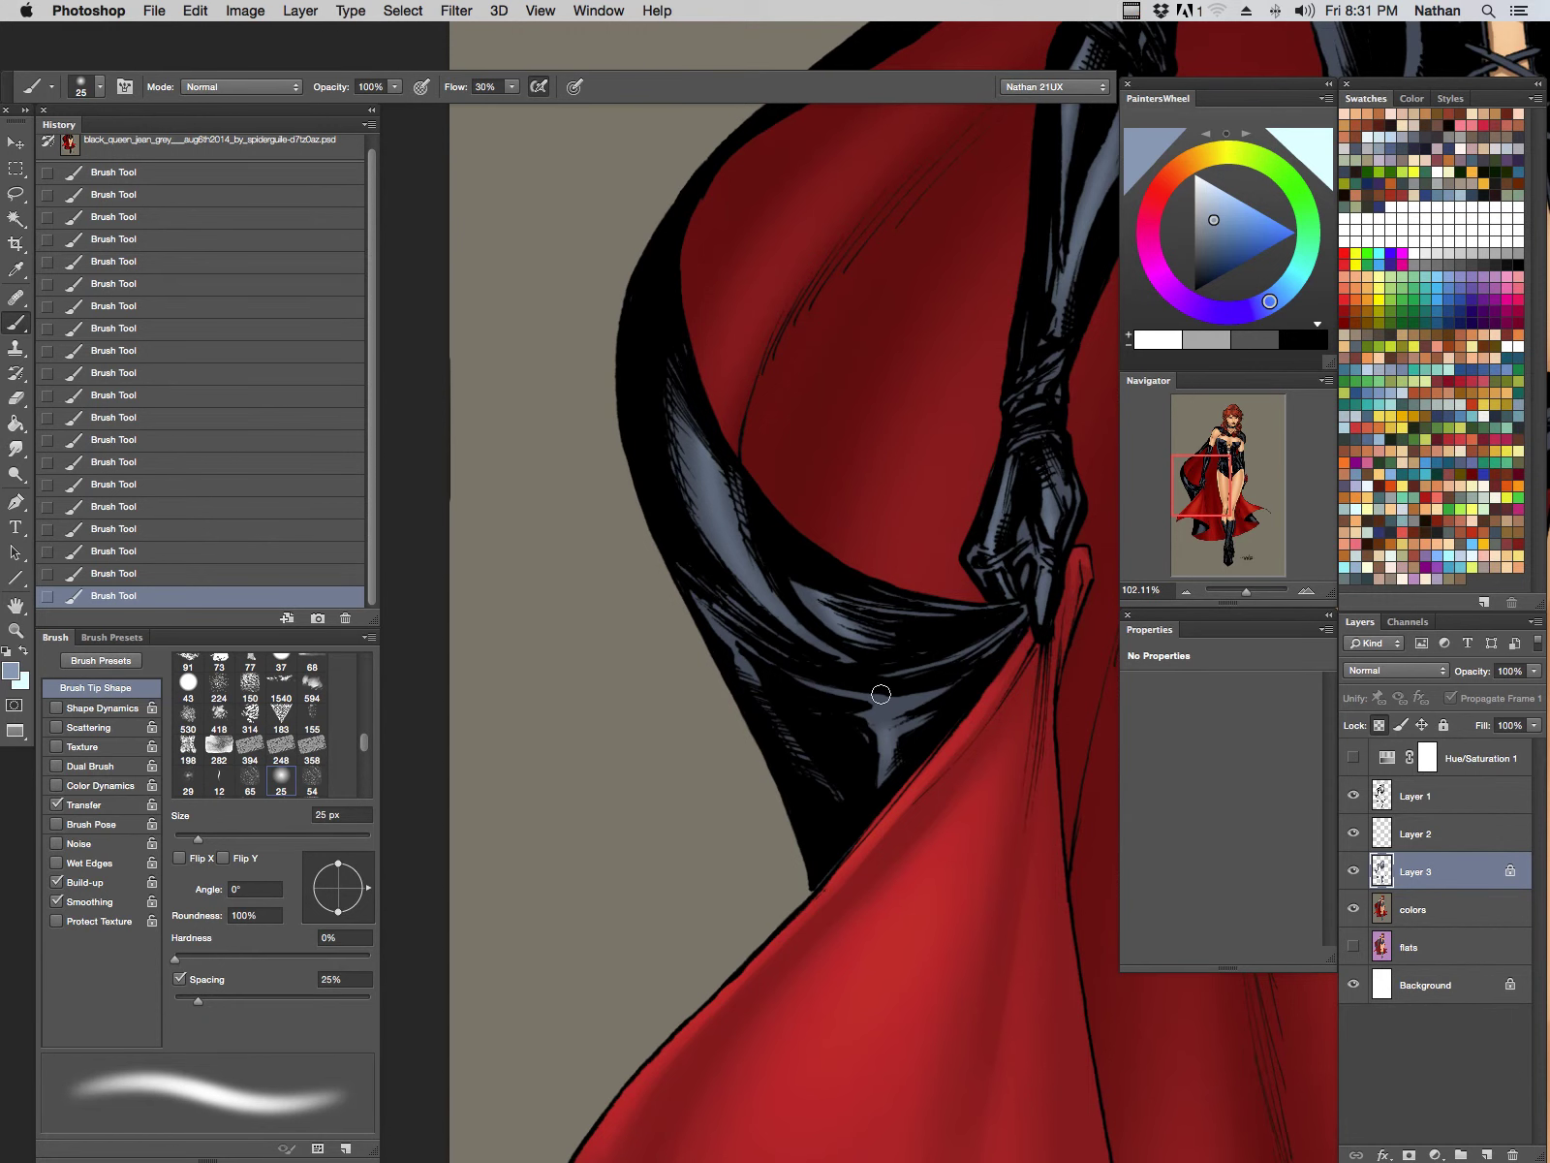
Step: Paint soft blue highlights on the cape collar over the shoulder of the cape-holding arm, varying the brush between 25 and 35 px
left_click_drag(982, 406, 567, 882)
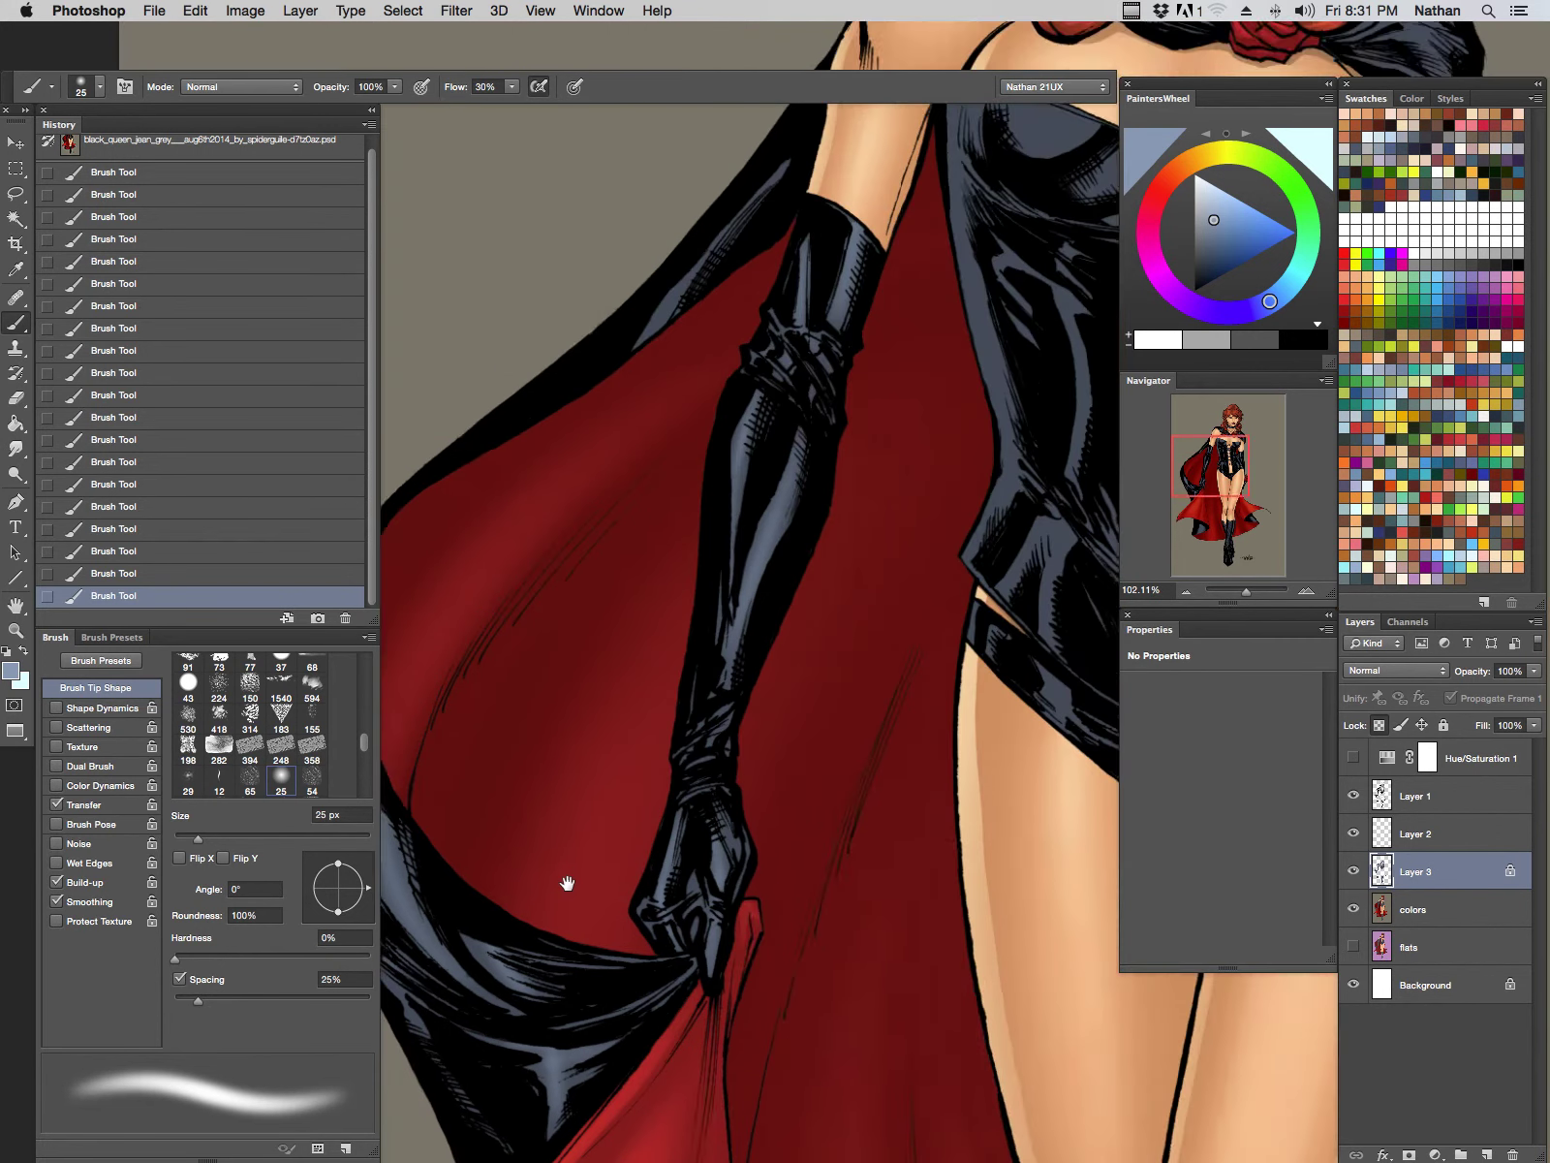
left_click_drag(962, 565, 649, 824)
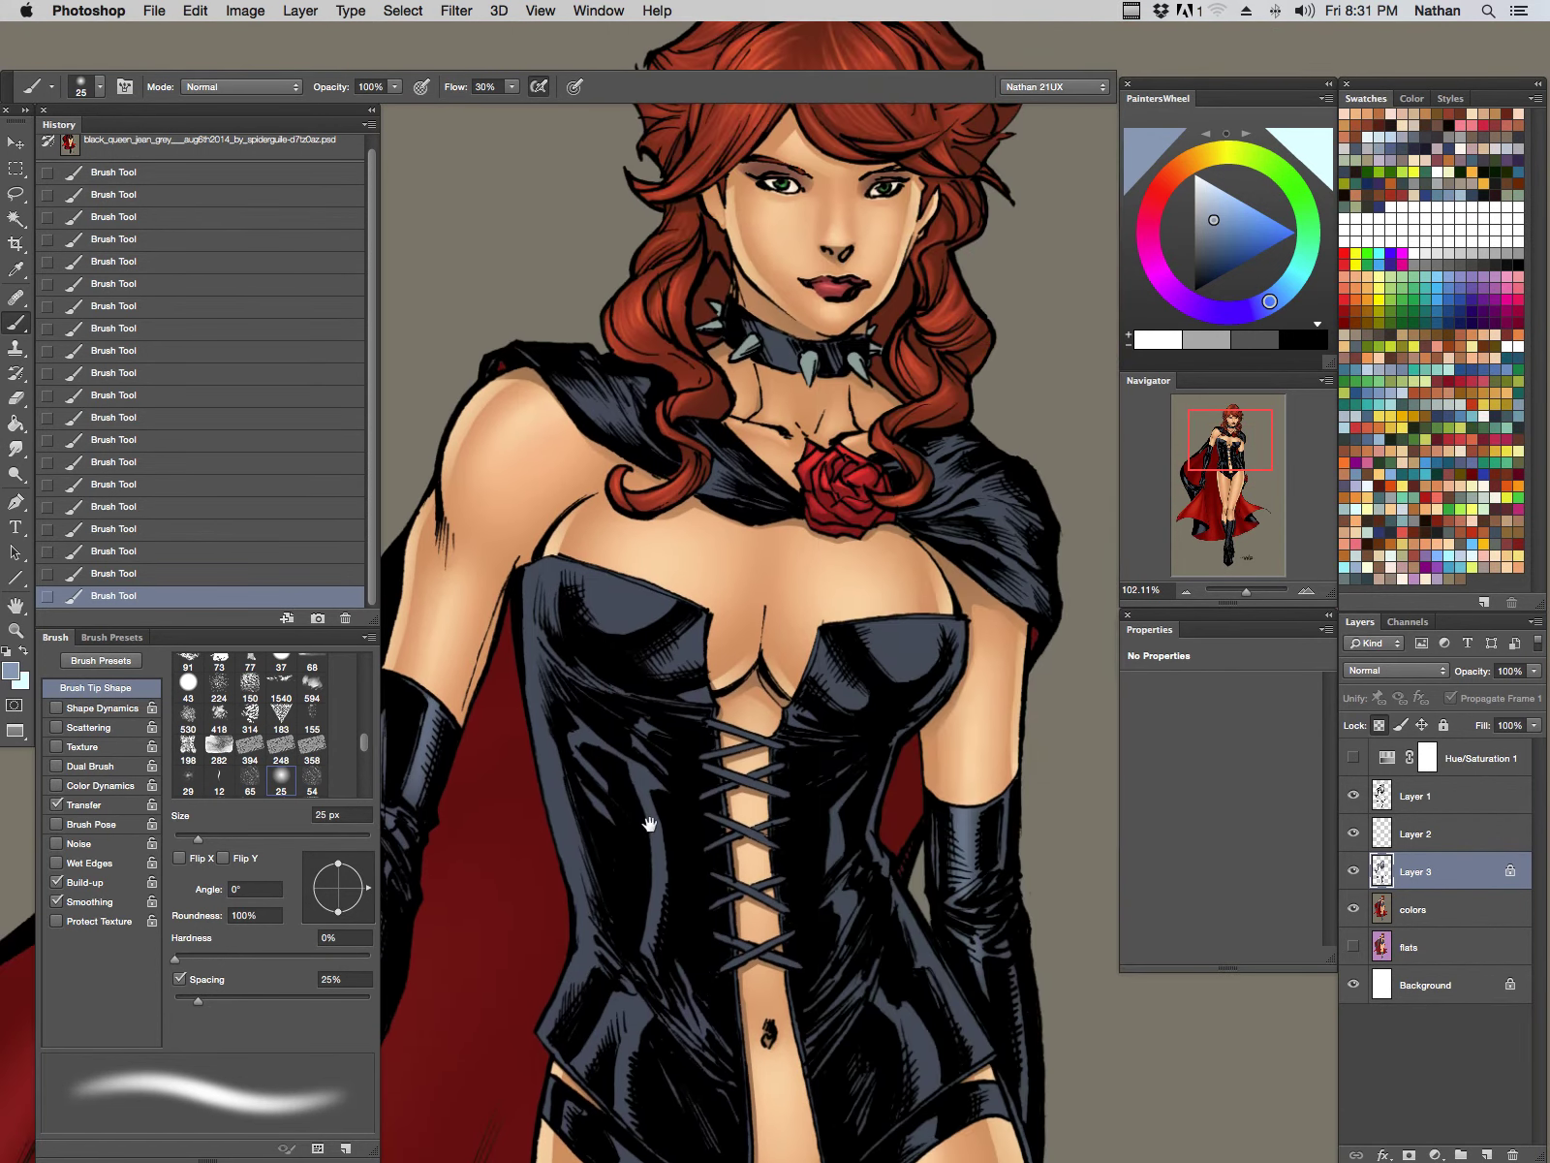
key("comma")
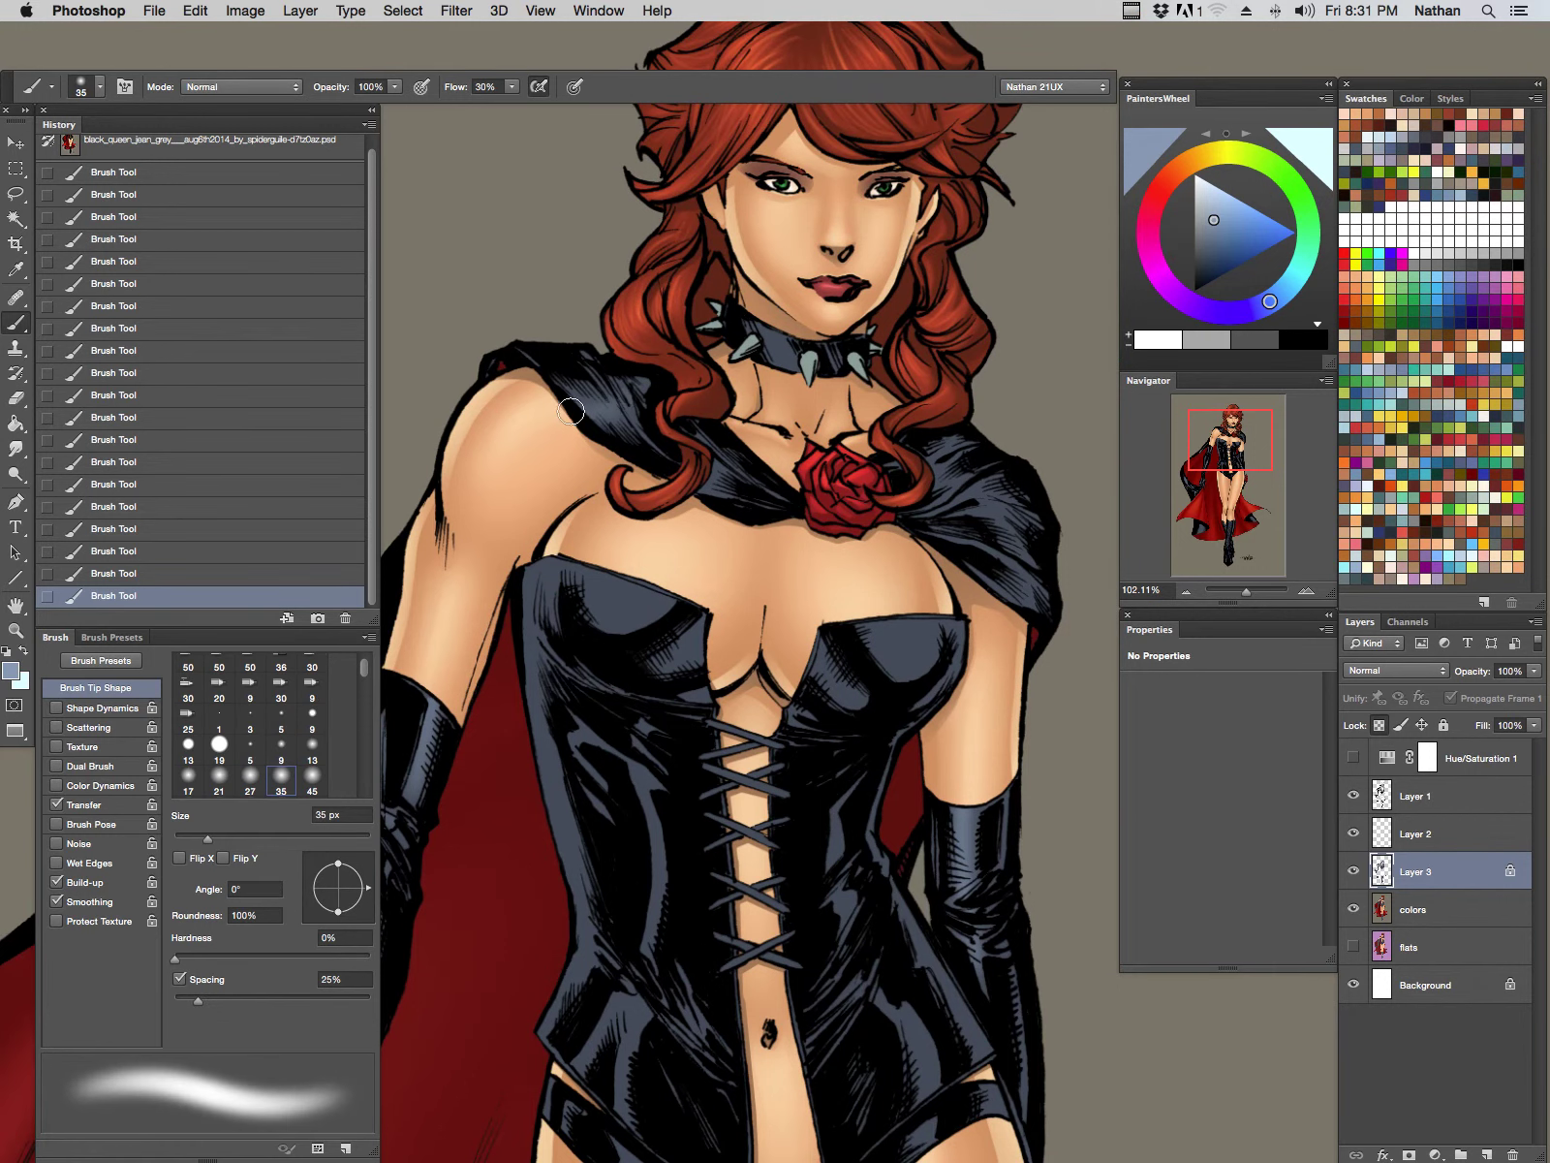
key("period")
key("comma")
key("comma")
key("period")
key("period")
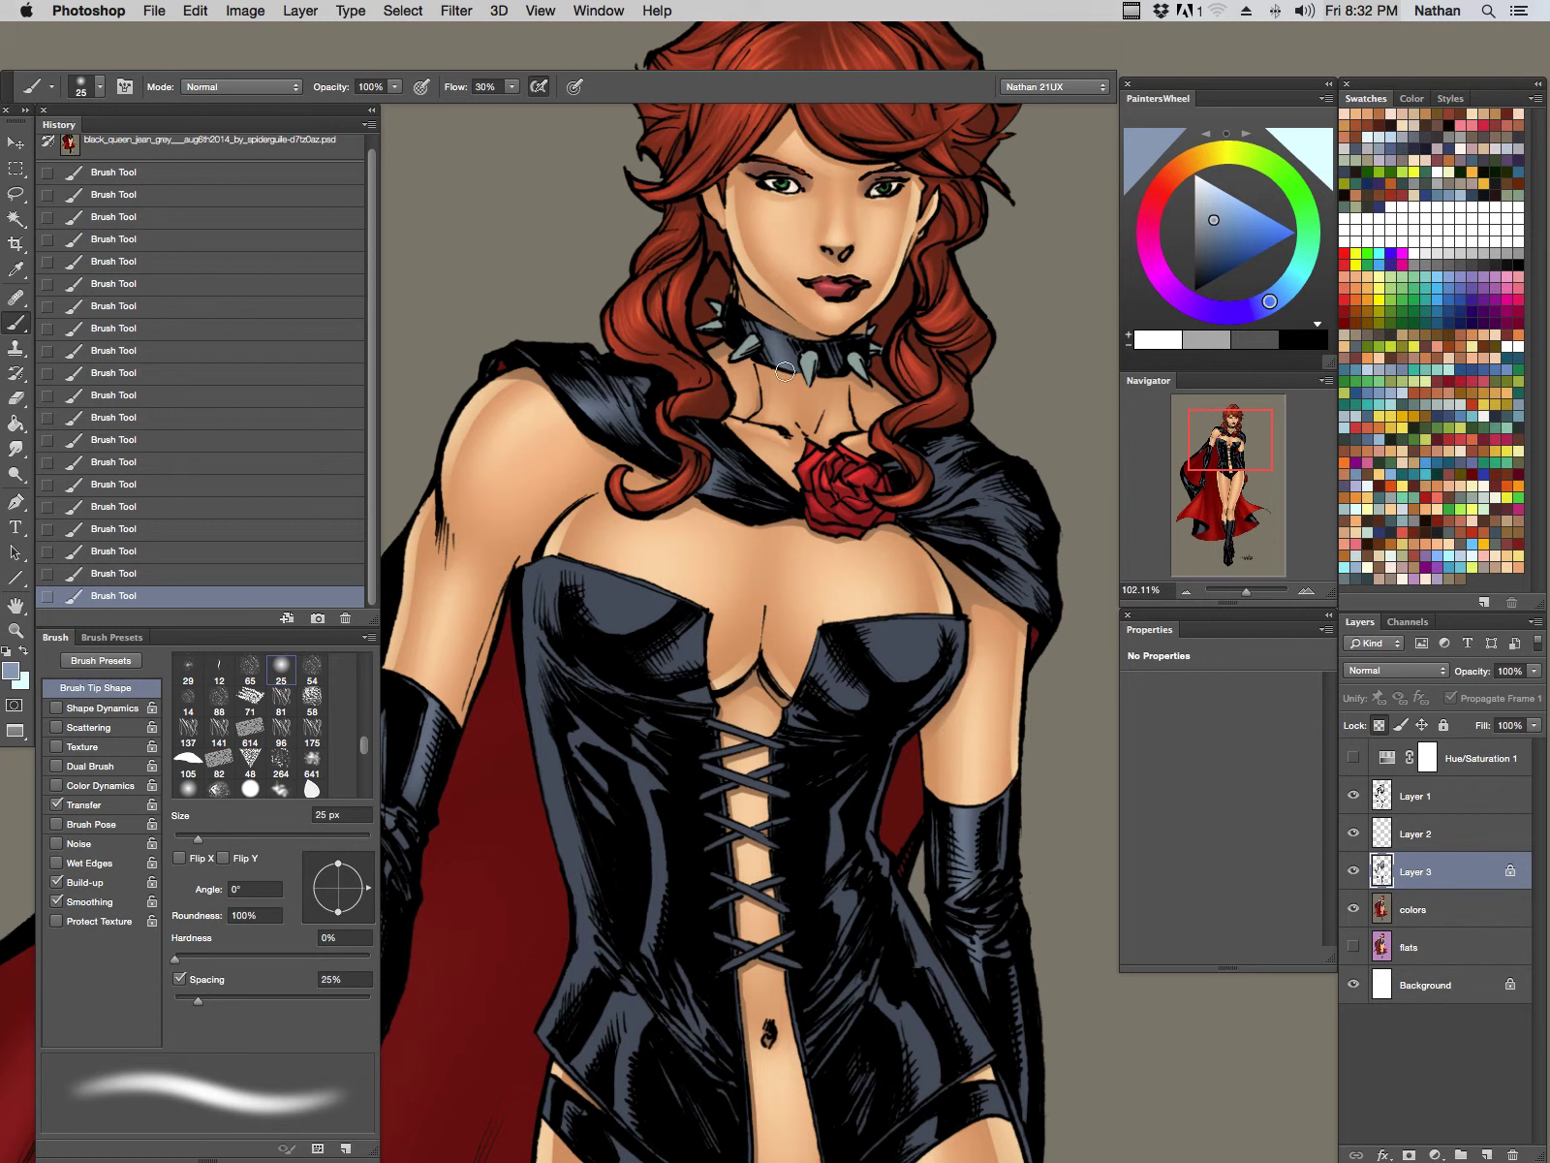
Step: Paint soft highlights on the cape draped over the opposite shoulder, beside the chest rose, with a 40 px brush
key("bracketright")
key("bracketright")
key("bracketright")
left_click_drag(937, 452, 982, 504)
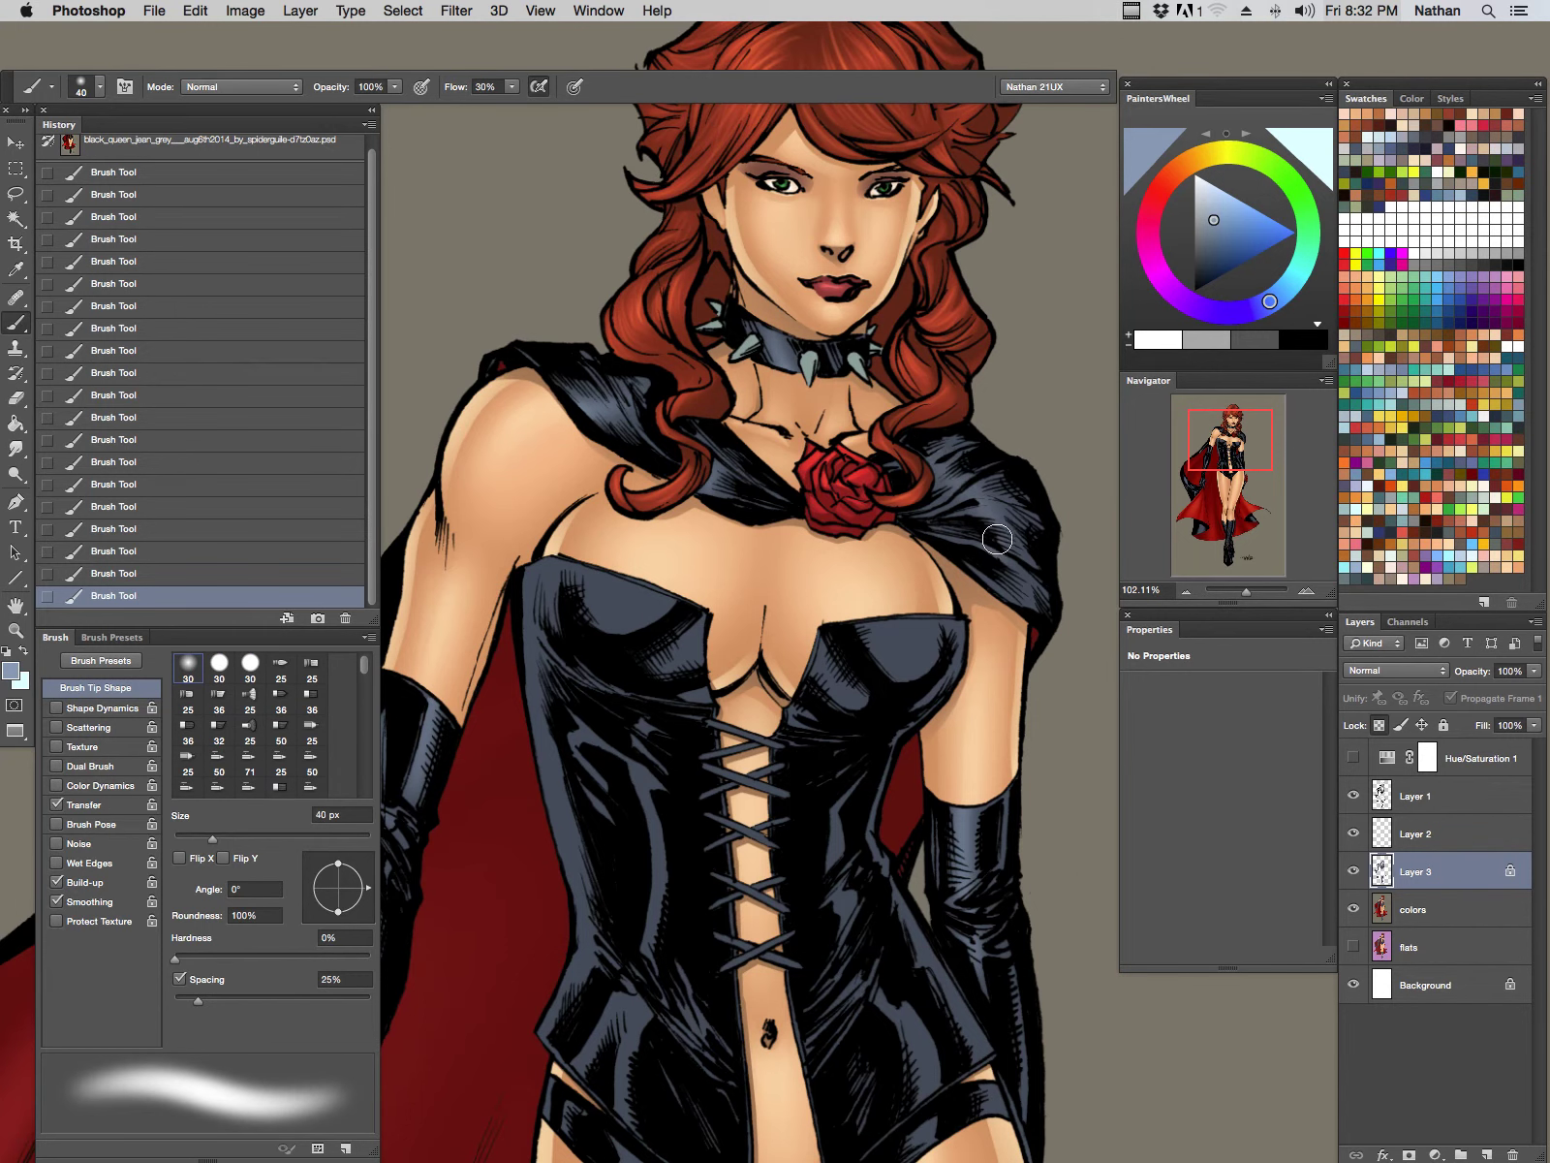
Step: Hide the panels and brush soft blue highlights onto the corset's lower flaps and the torso panels on both sides of the lacing
left_click_drag(993, 712, 918, 424)
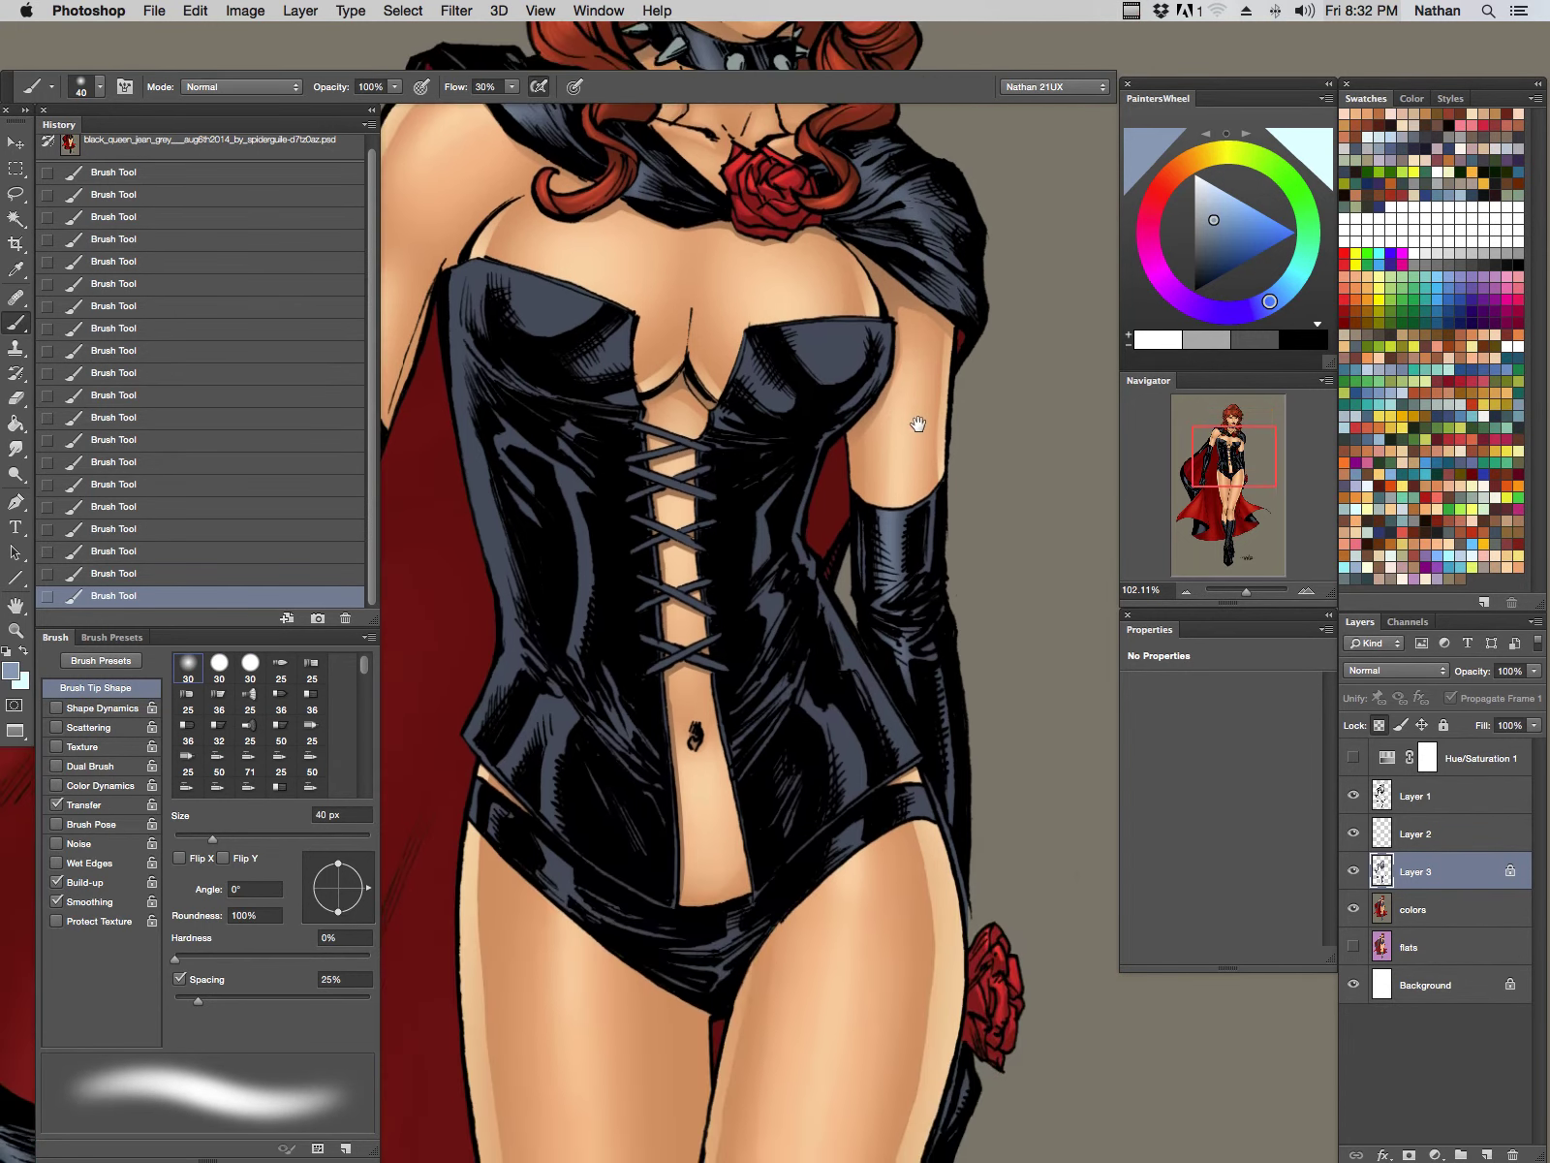
key("Tab")
scroll(930, 426, "down", 5)
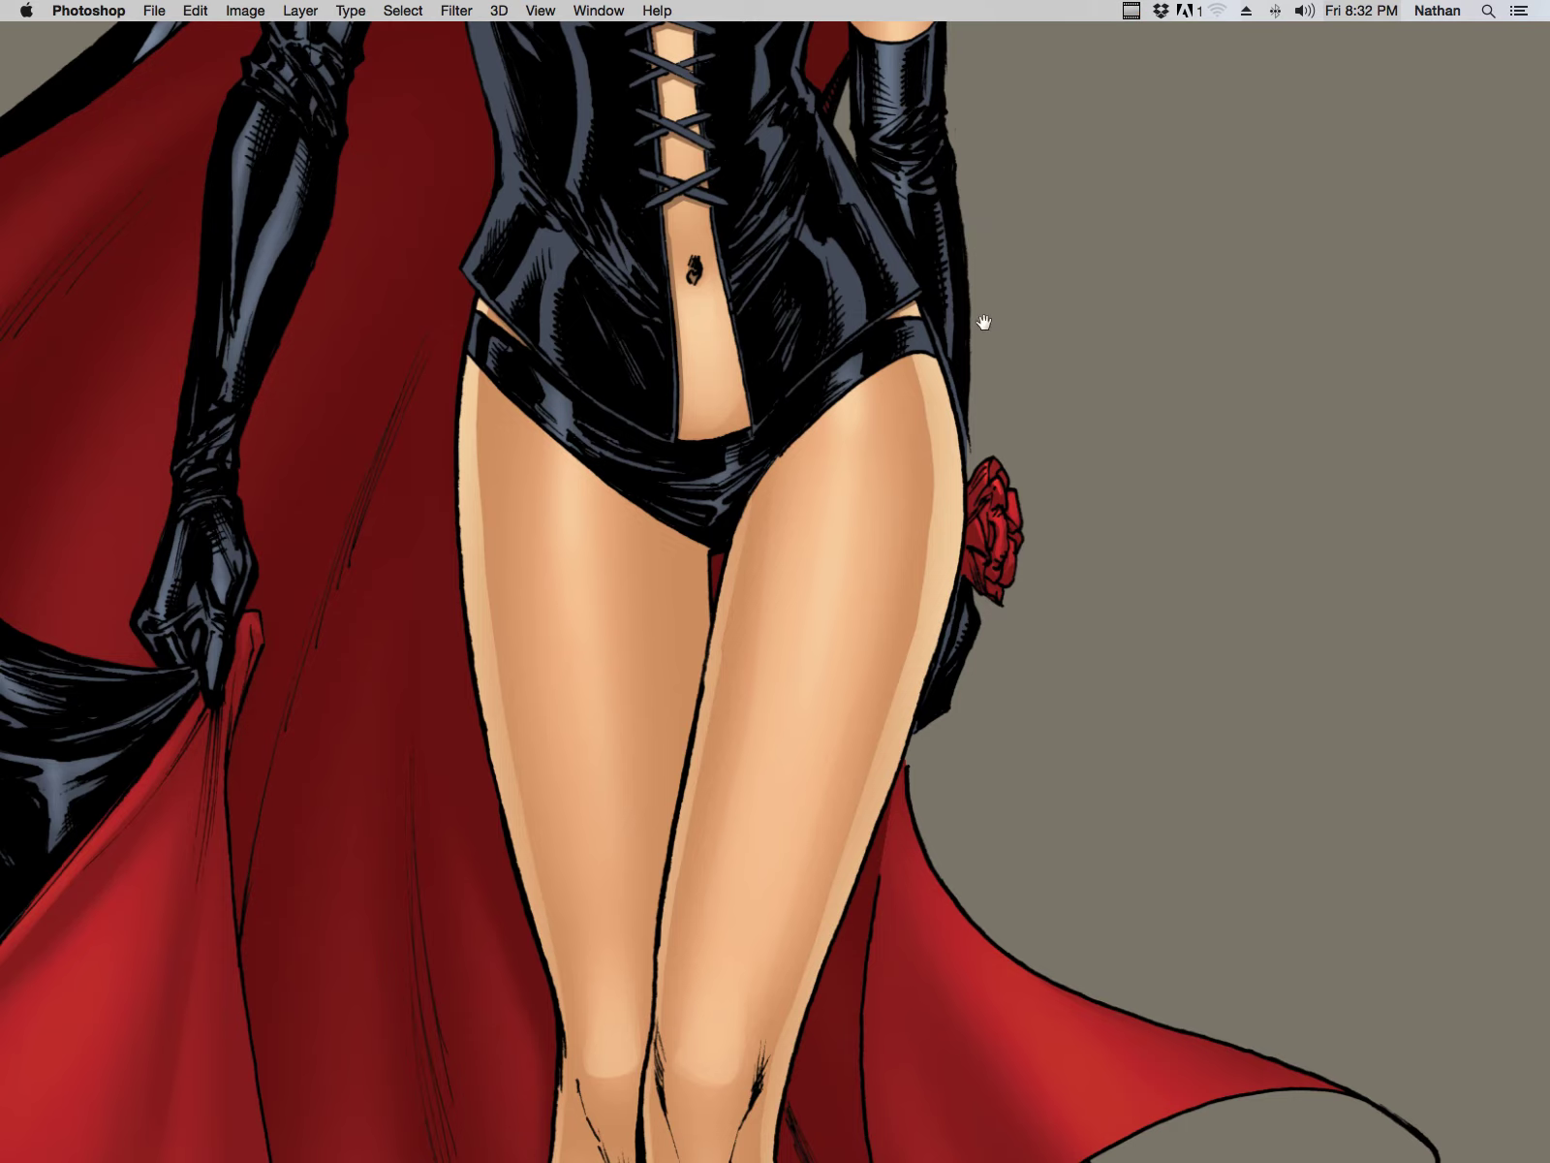
left_click_drag(983, 322, 954, 677)
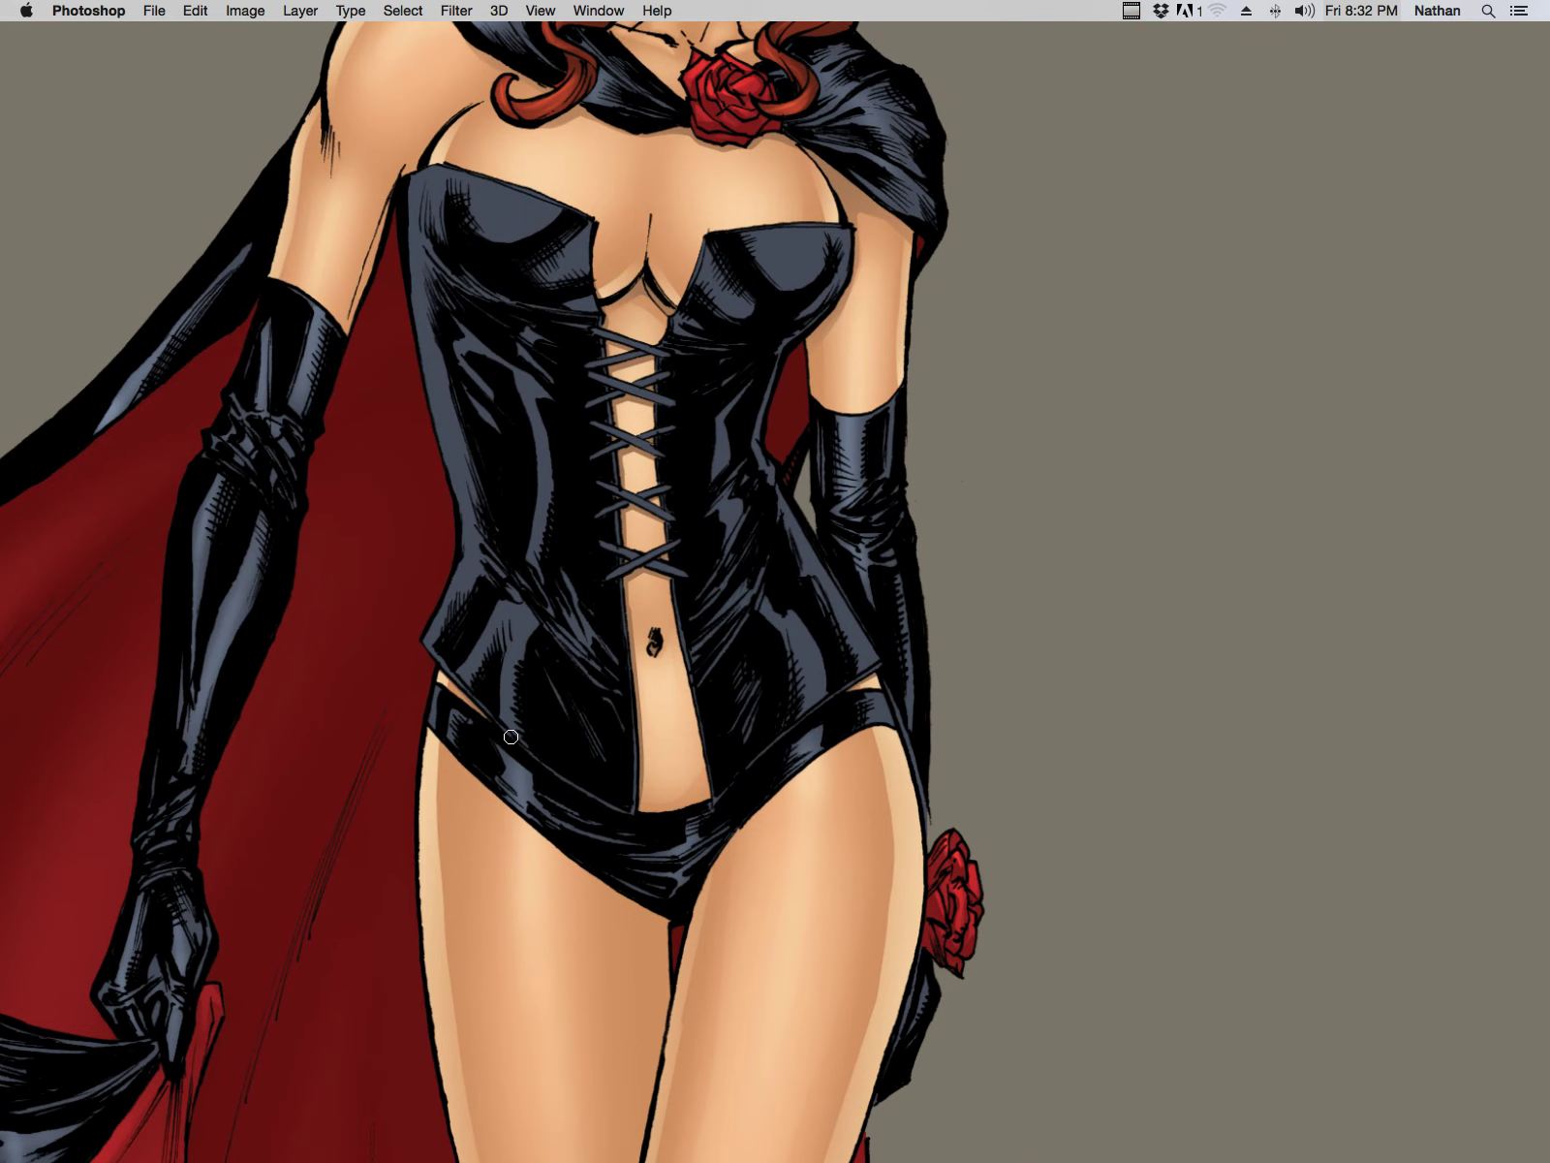
left_click_drag(766, 607, 802, 715)
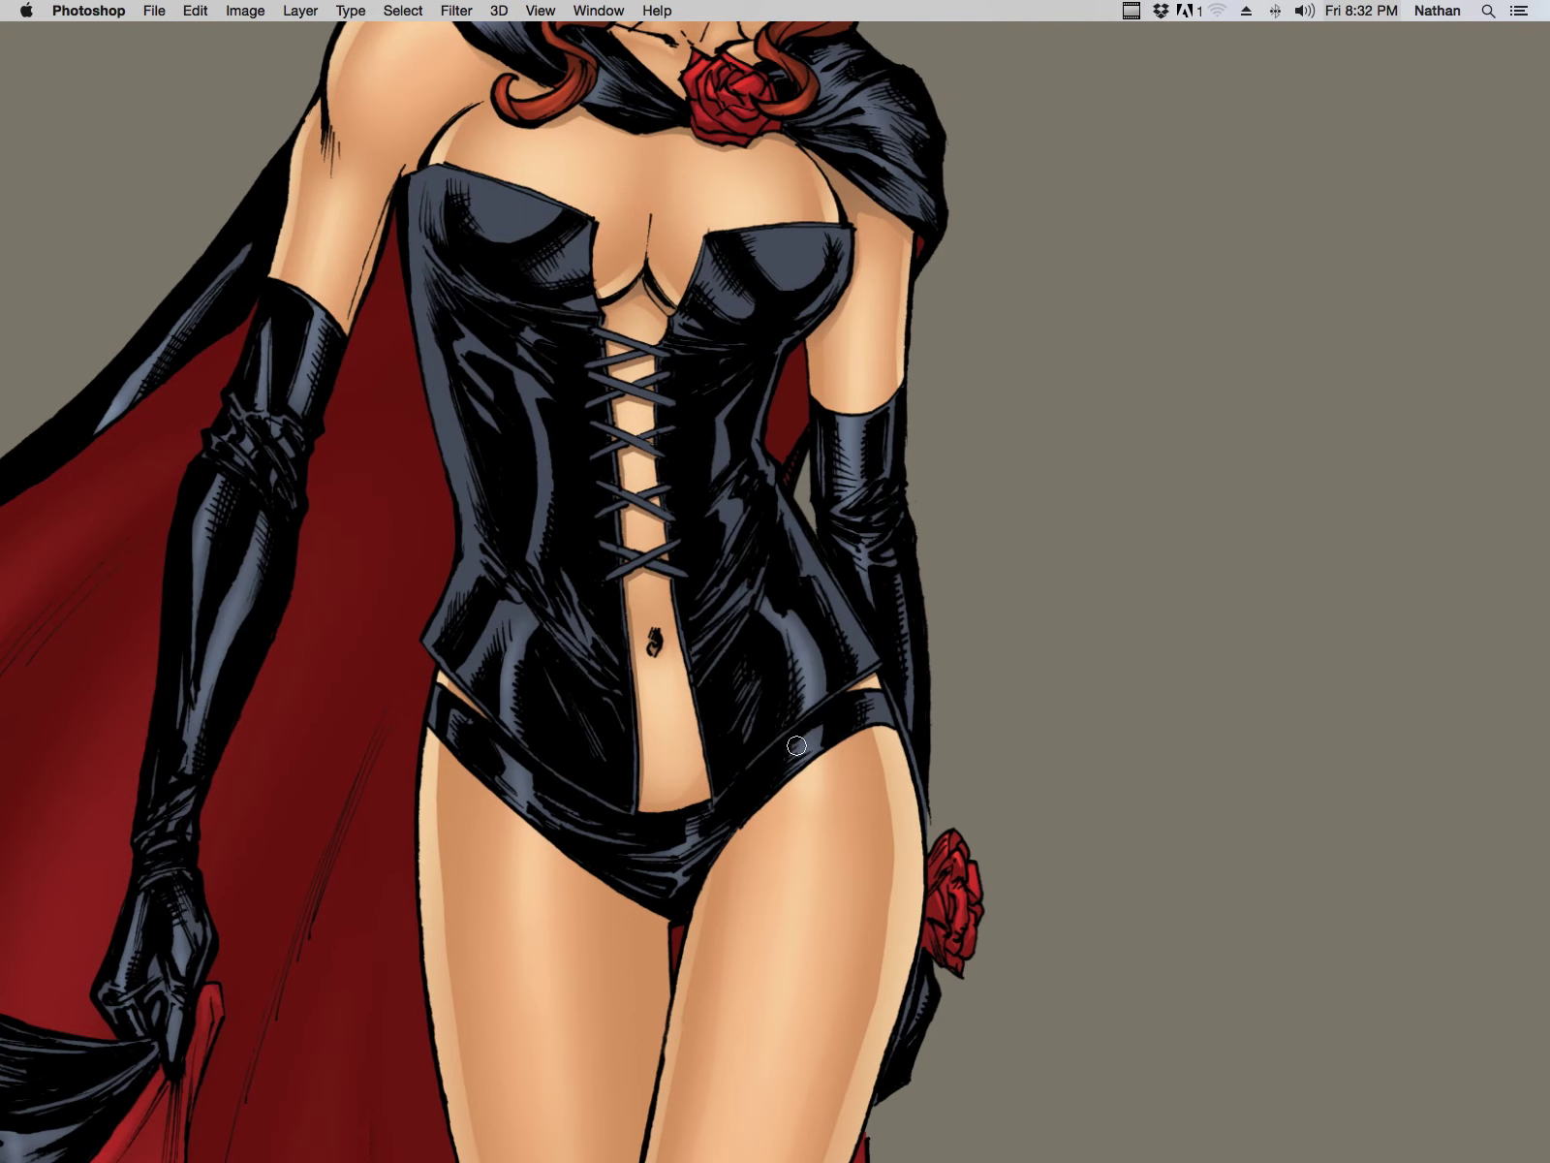
left_click_drag(514, 599, 473, 678)
left_click_drag(535, 592, 465, 699)
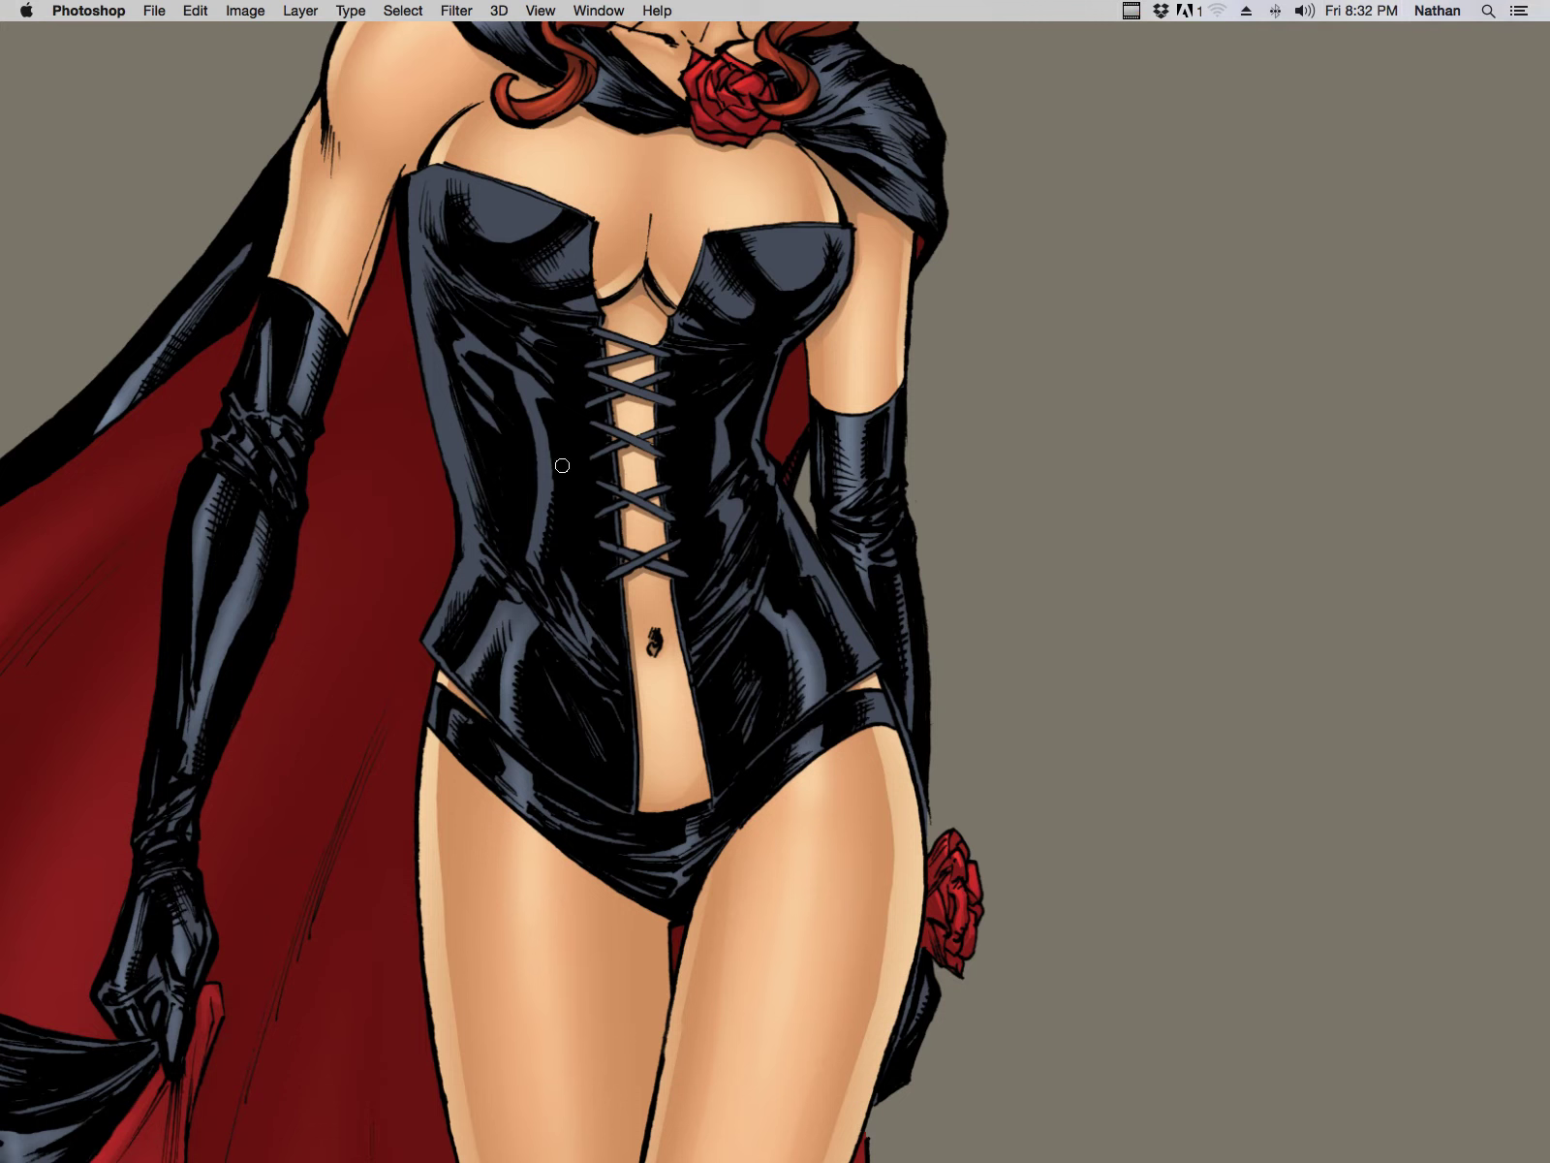
mouse_move(484, 347)
left_mouse_down()
mouse_move(505, 415)
mouse_move(472, 374)
mouse_move(515, 368)
mouse_move(483, 344)
mouse_move(540, 436)
mouse_move(522, 366)
mouse_move(535, 528)
left_mouse_up()
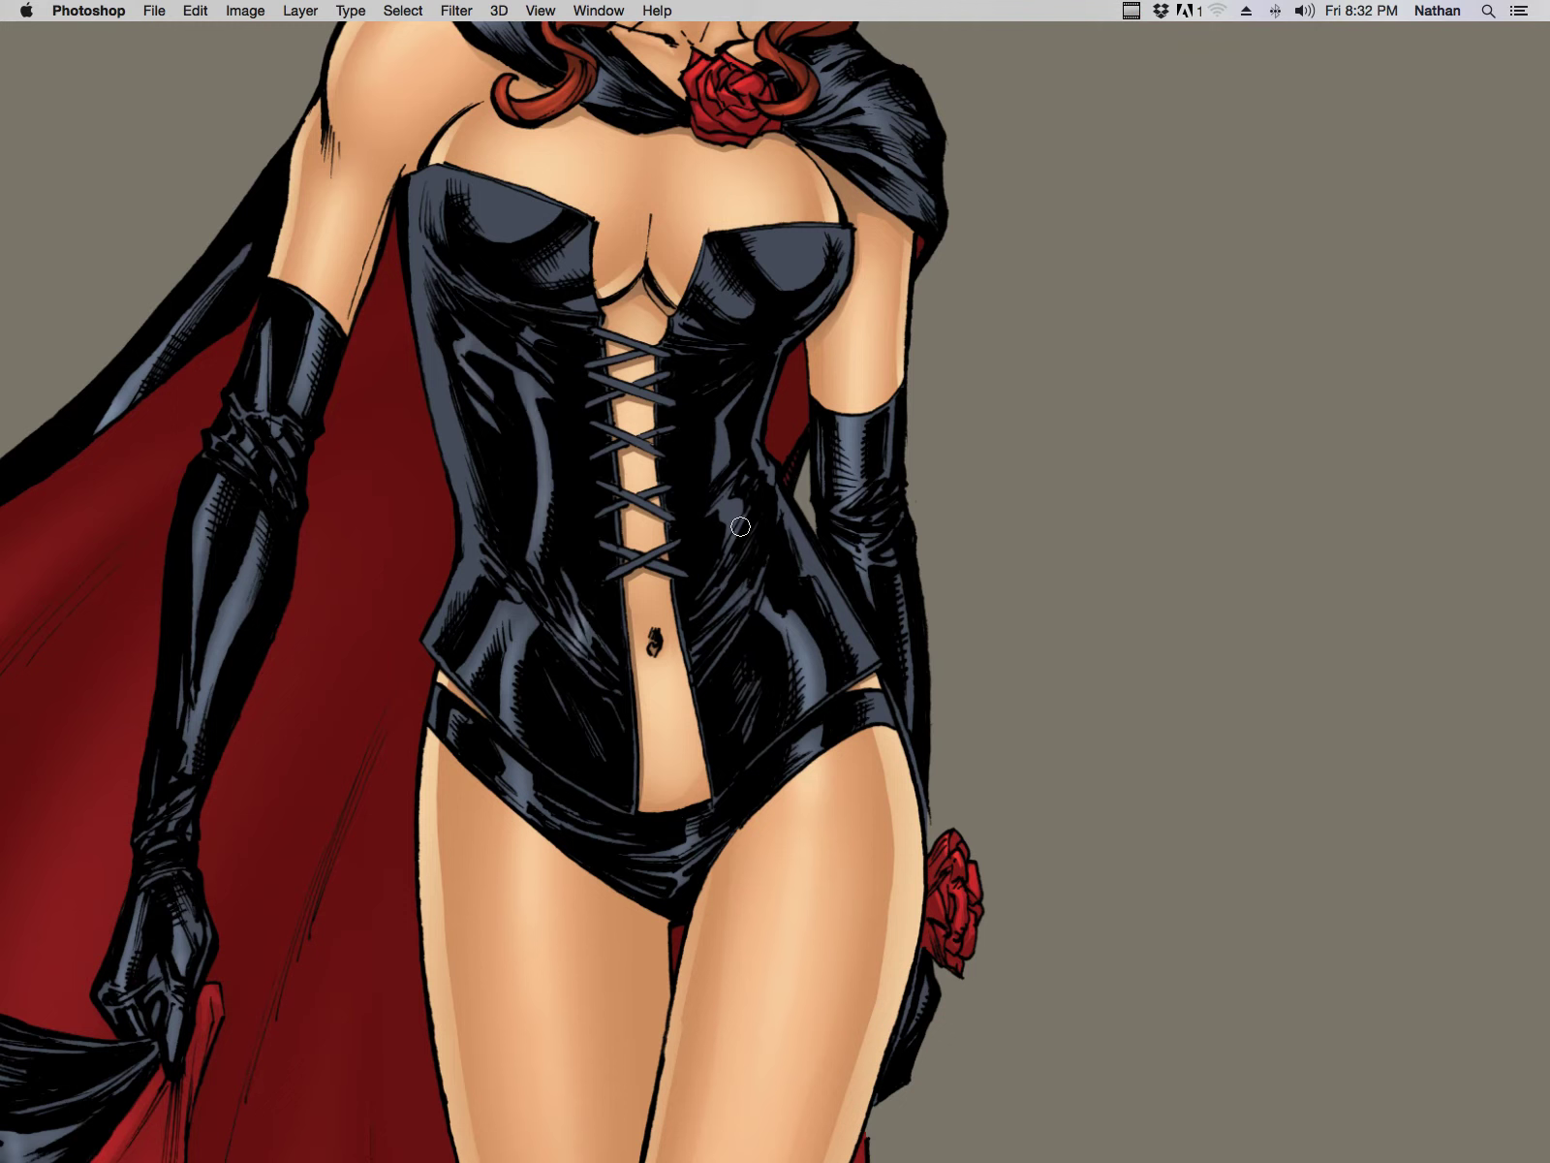
left_click_drag(727, 420, 729, 564)
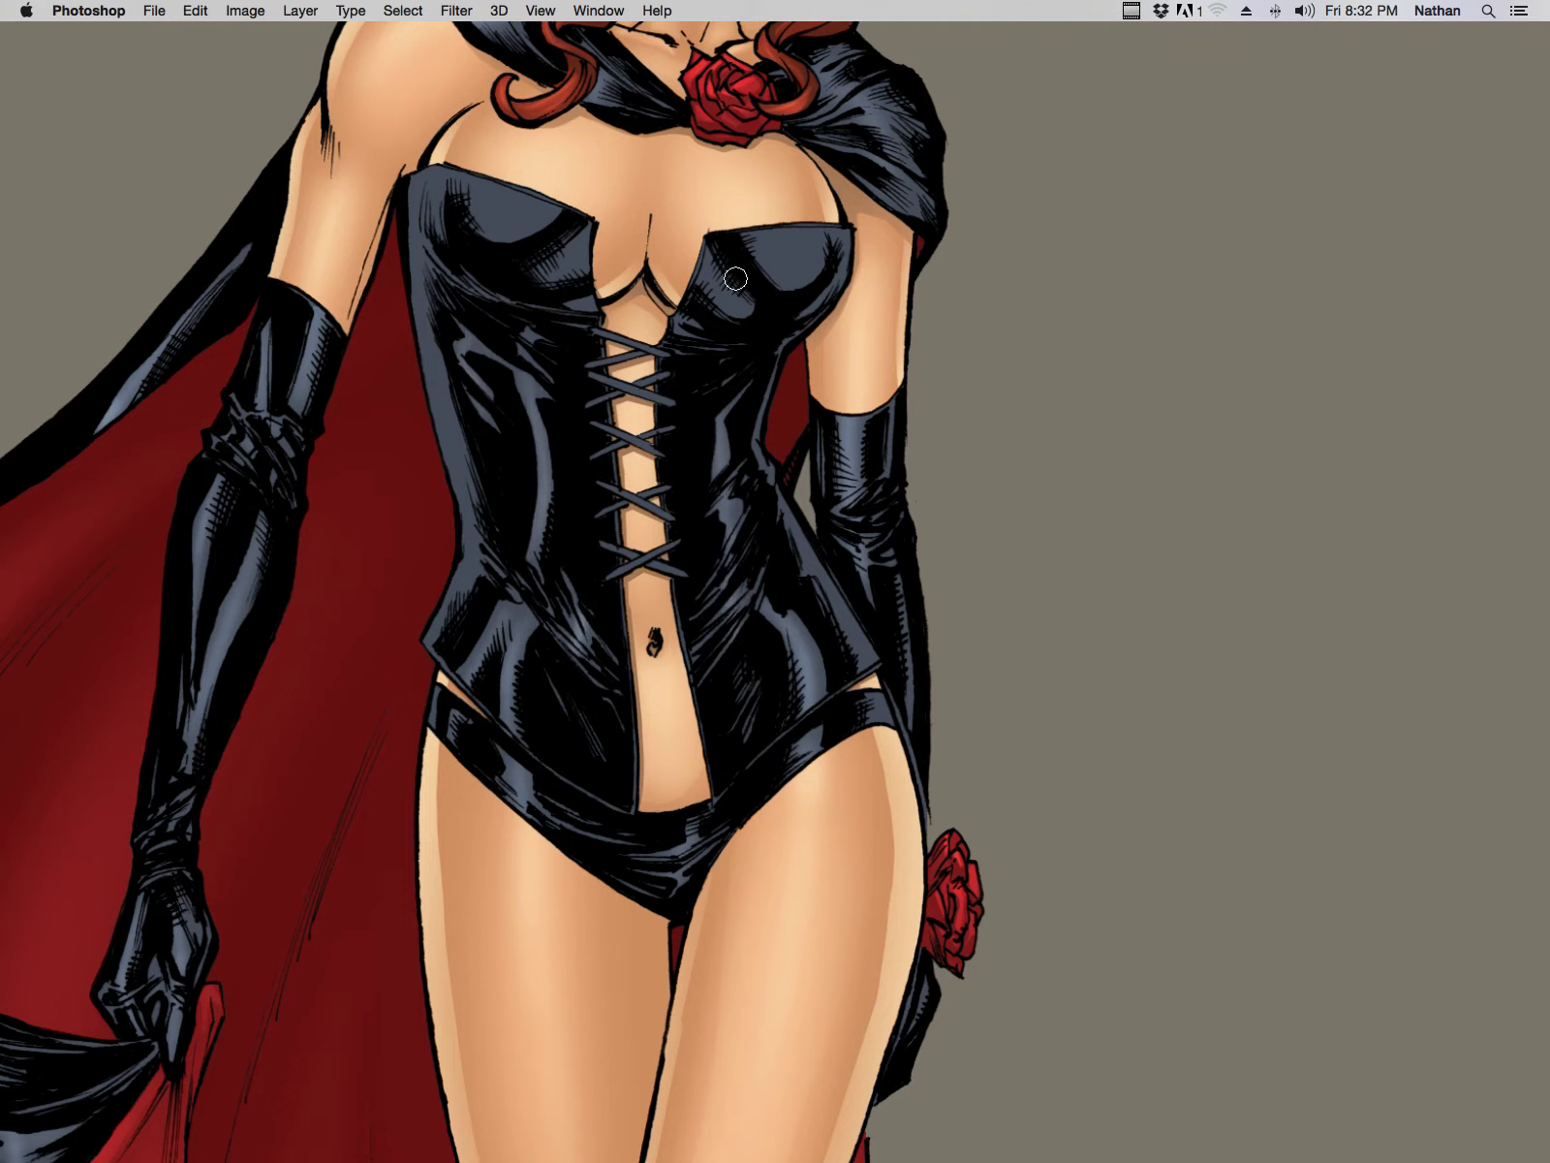
Step: Brush soft highlights onto both bust cups of the corset, enlarging the brush for the broad rounded areas
left_click_drag(715, 244, 701, 288)
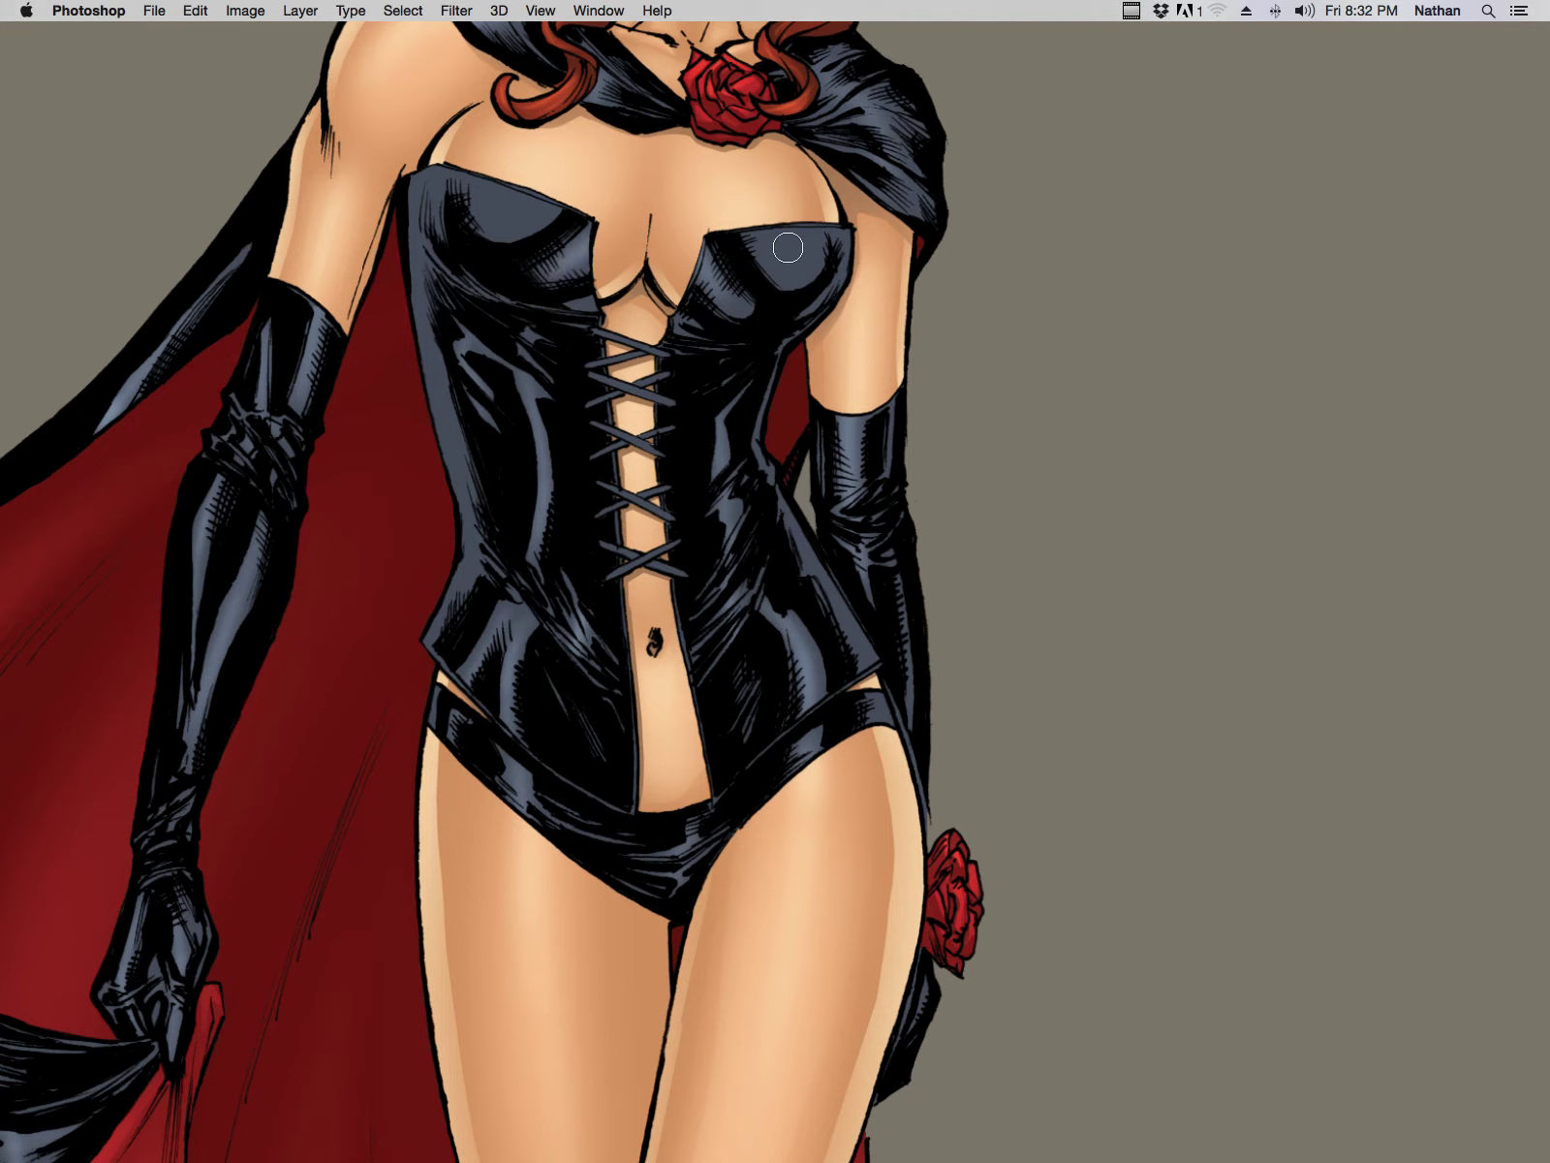
key("bracketright")
left_click_drag(786, 257, 771, 222)
mouse_move(514, 197)
left_mouse_down()
mouse_move(505, 214)
mouse_move(492, 178)
left_mouse_up()
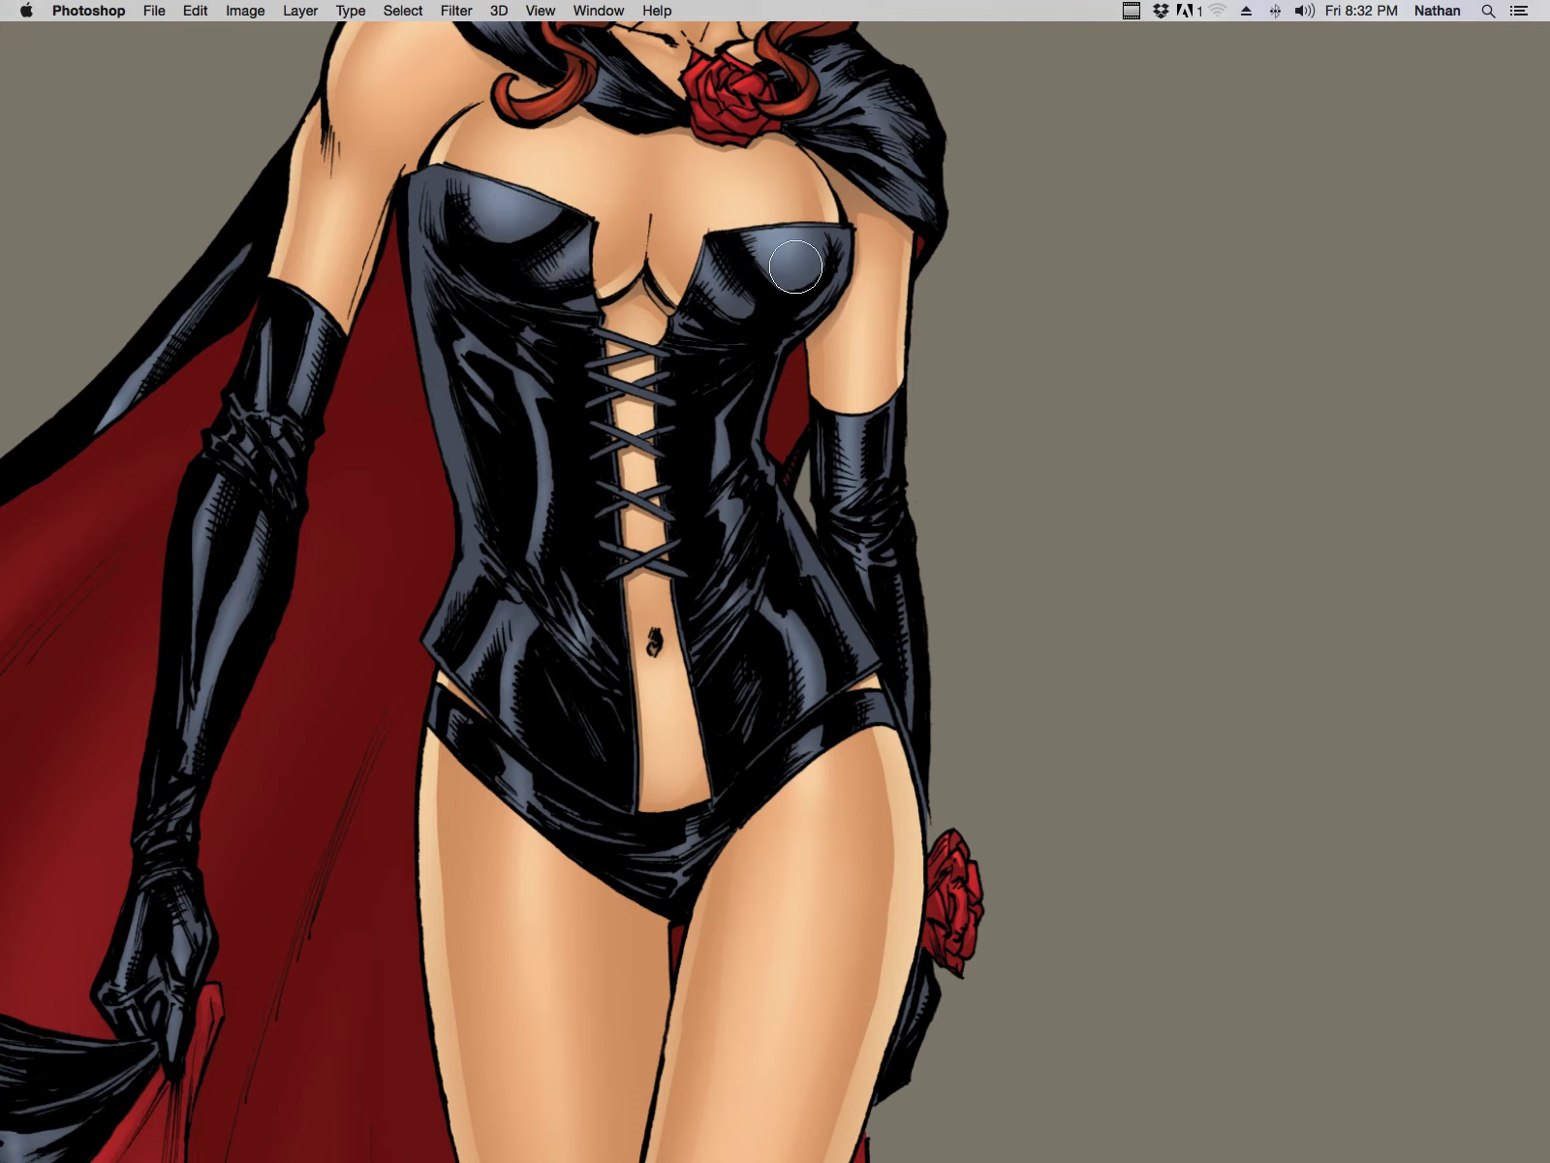
Step: Paint soft highlights on the two black cape folds turned over at the hem on either side of the legs
left_click_drag(1011, 304, 1173, 20)
left_click_drag(898, 917, 909, 263)
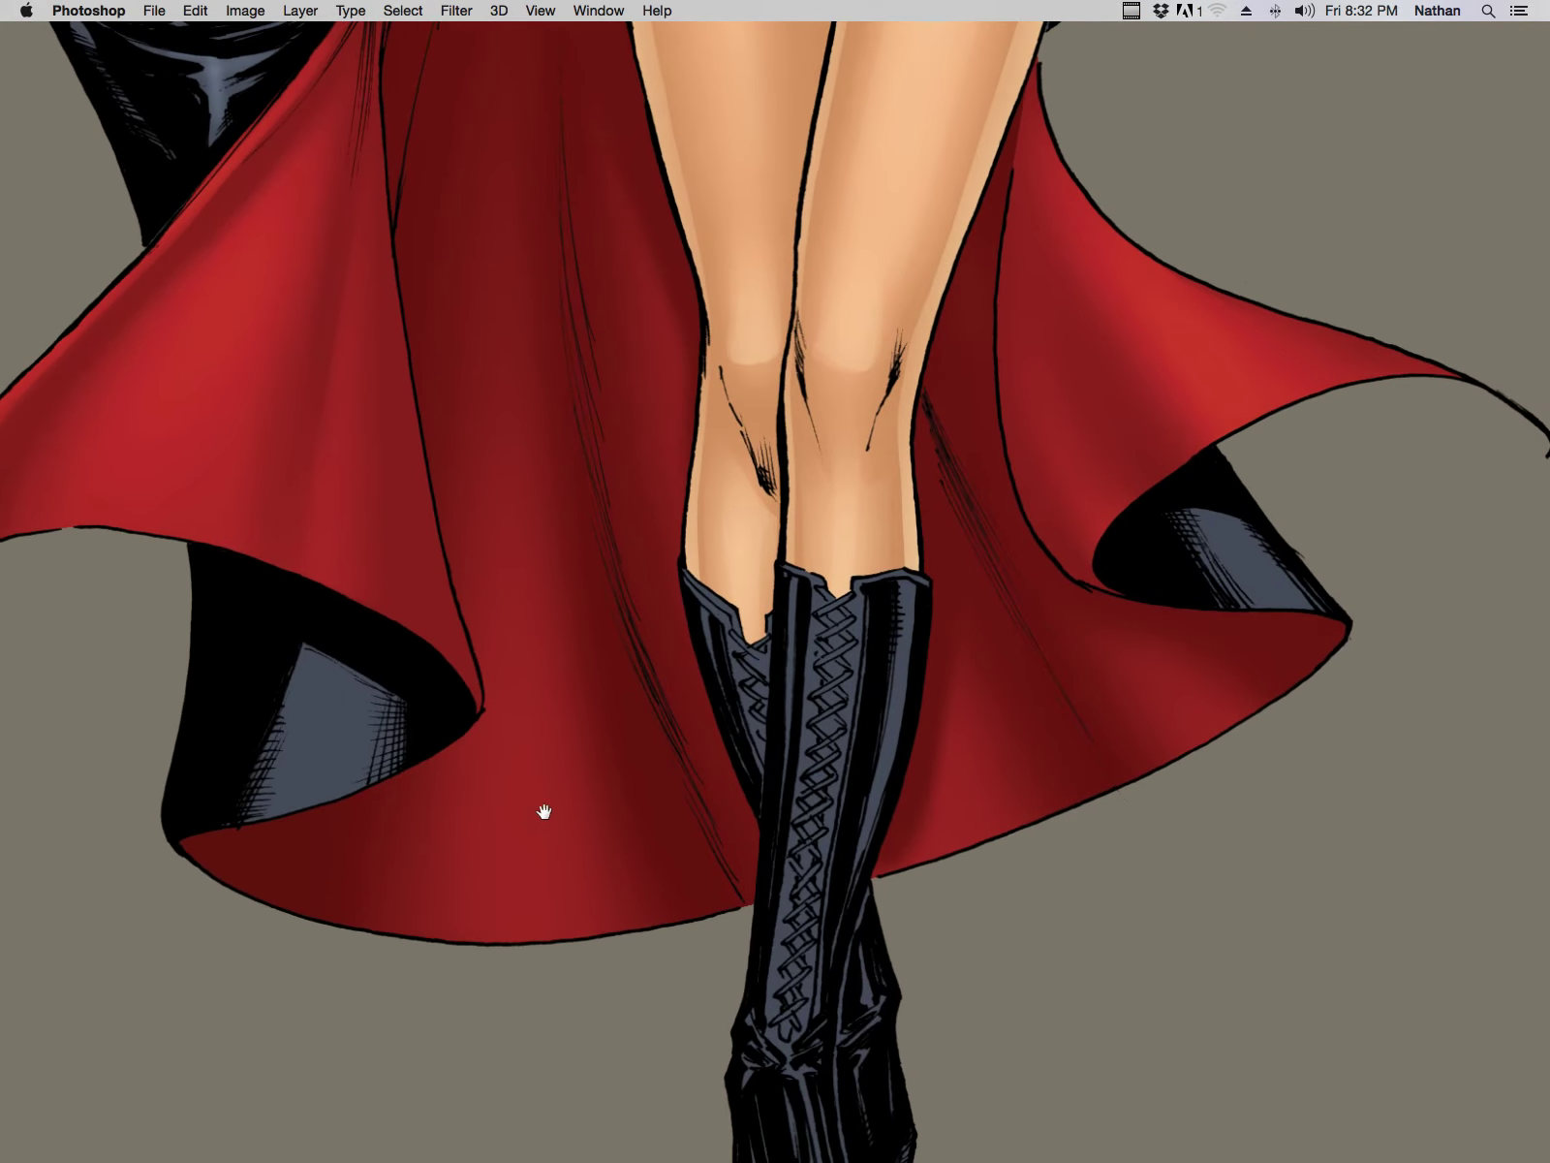
left_click_drag(315, 792, 401, 513)
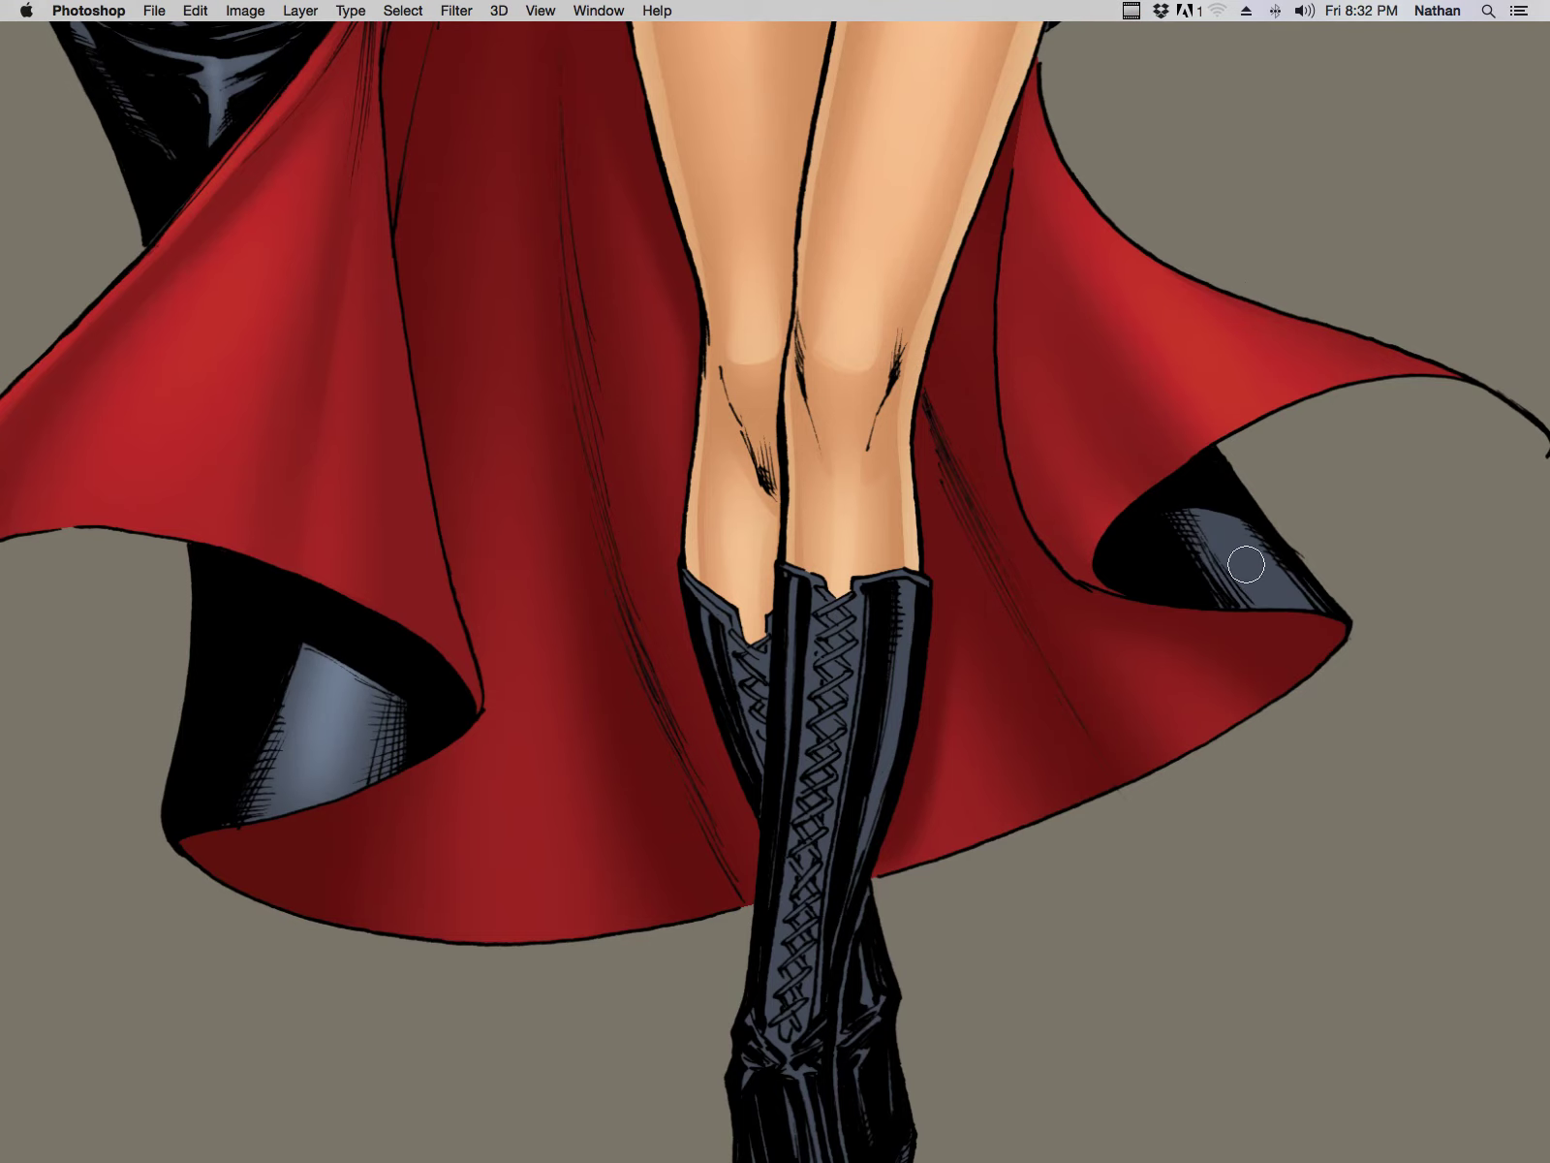
left_click_drag(1242, 561, 1205, 493)
Step: Paint soft highlights down the front boot, covering the outer shaft, the foot and the laced centre panel
scroll(949, 529, "down", 5)
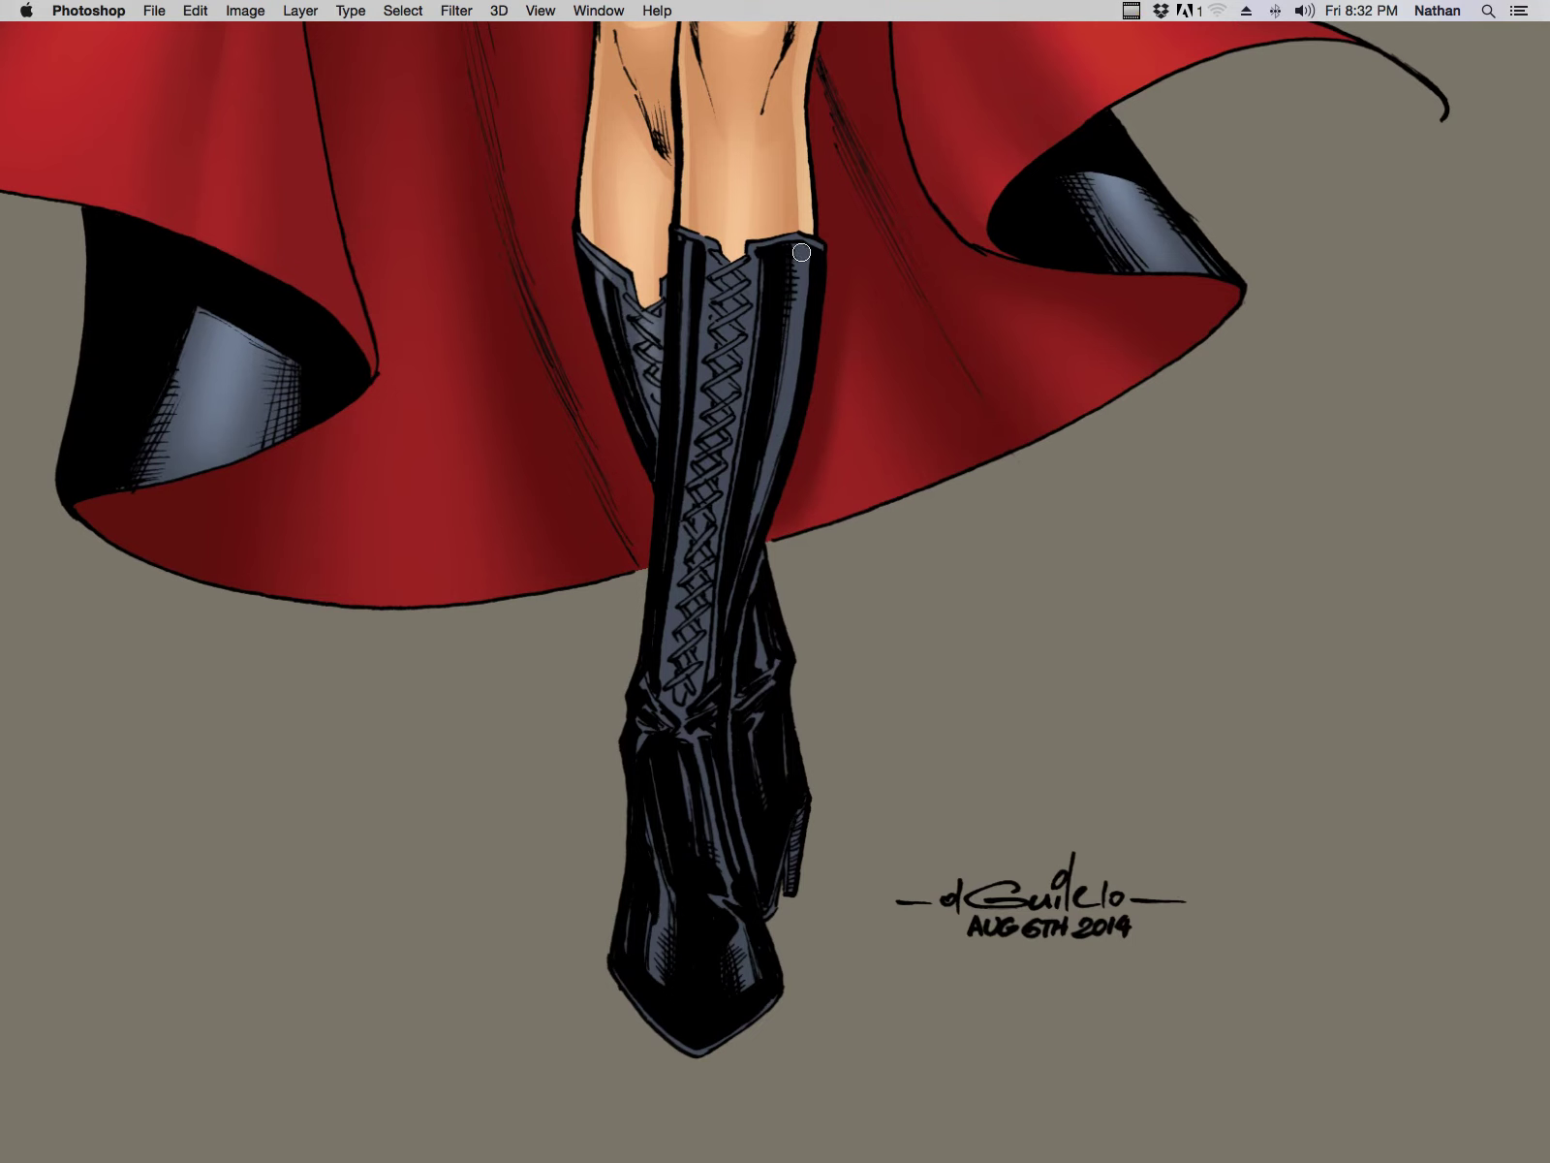
left_click_drag(802, 225, 728, 576)
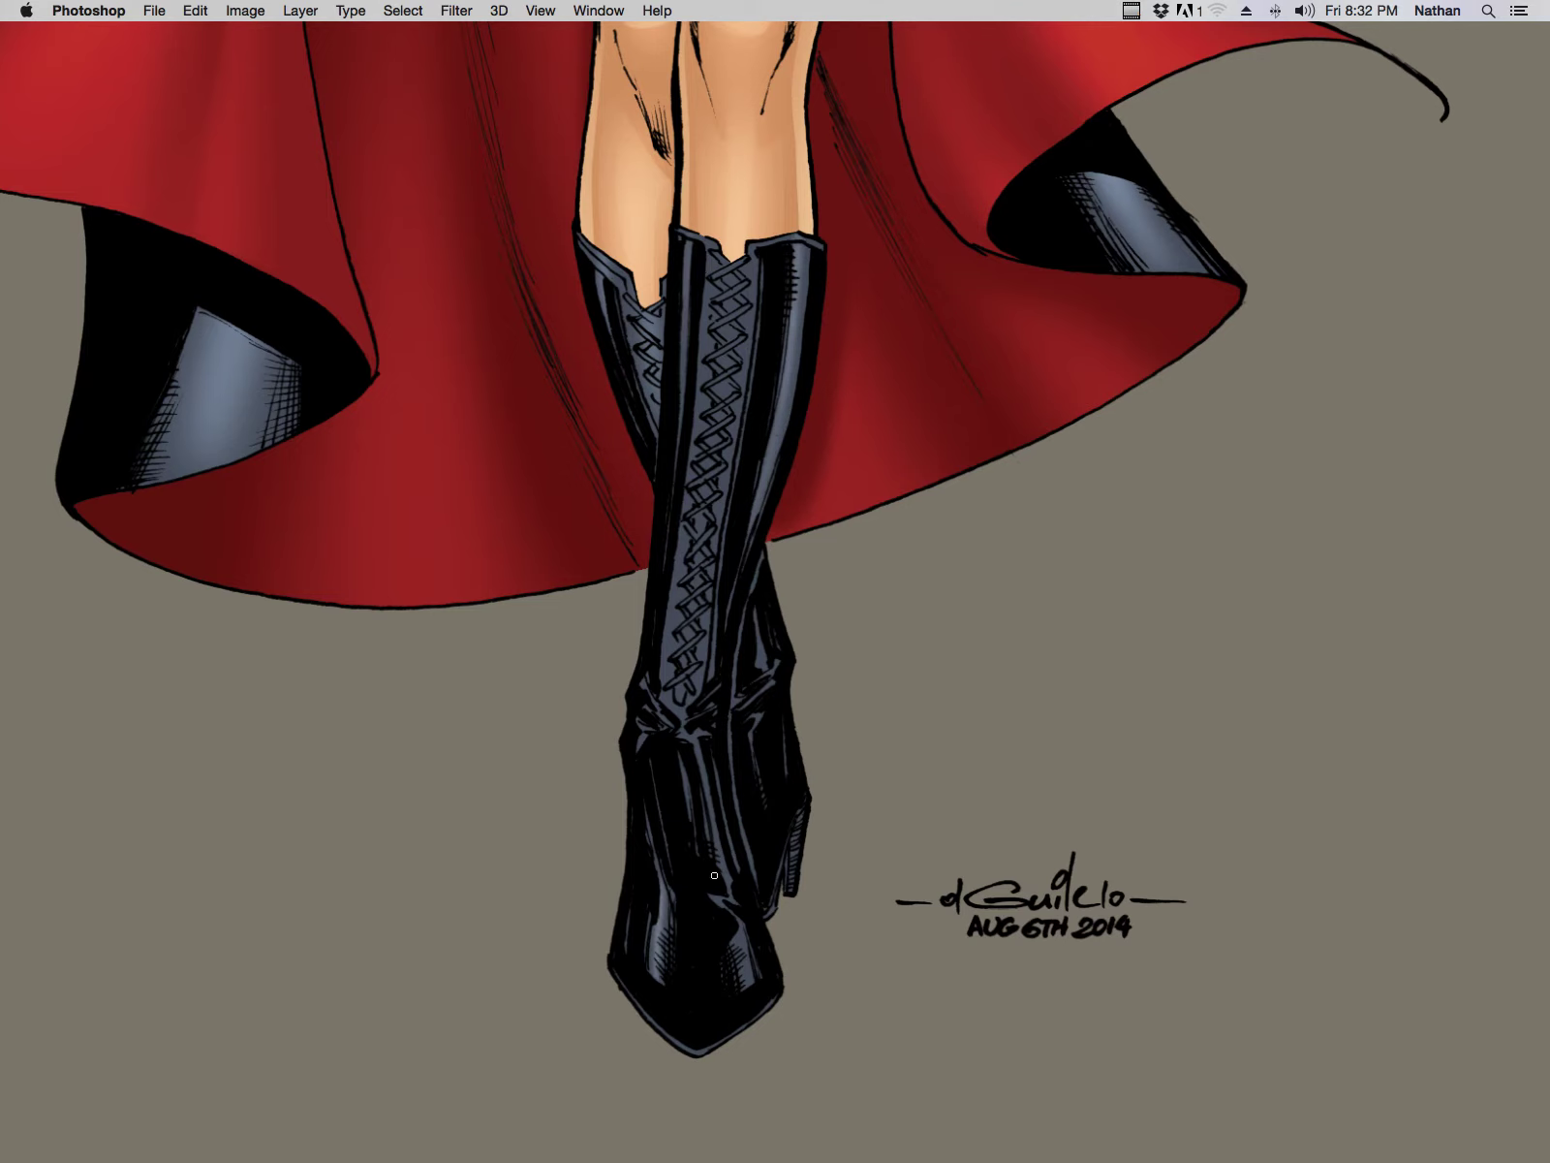
left_click_drag(700, 766, 722, 877)
left_click_drag(727, 273, 680, 683)
left_click_drag(698, 552, 676, 676)
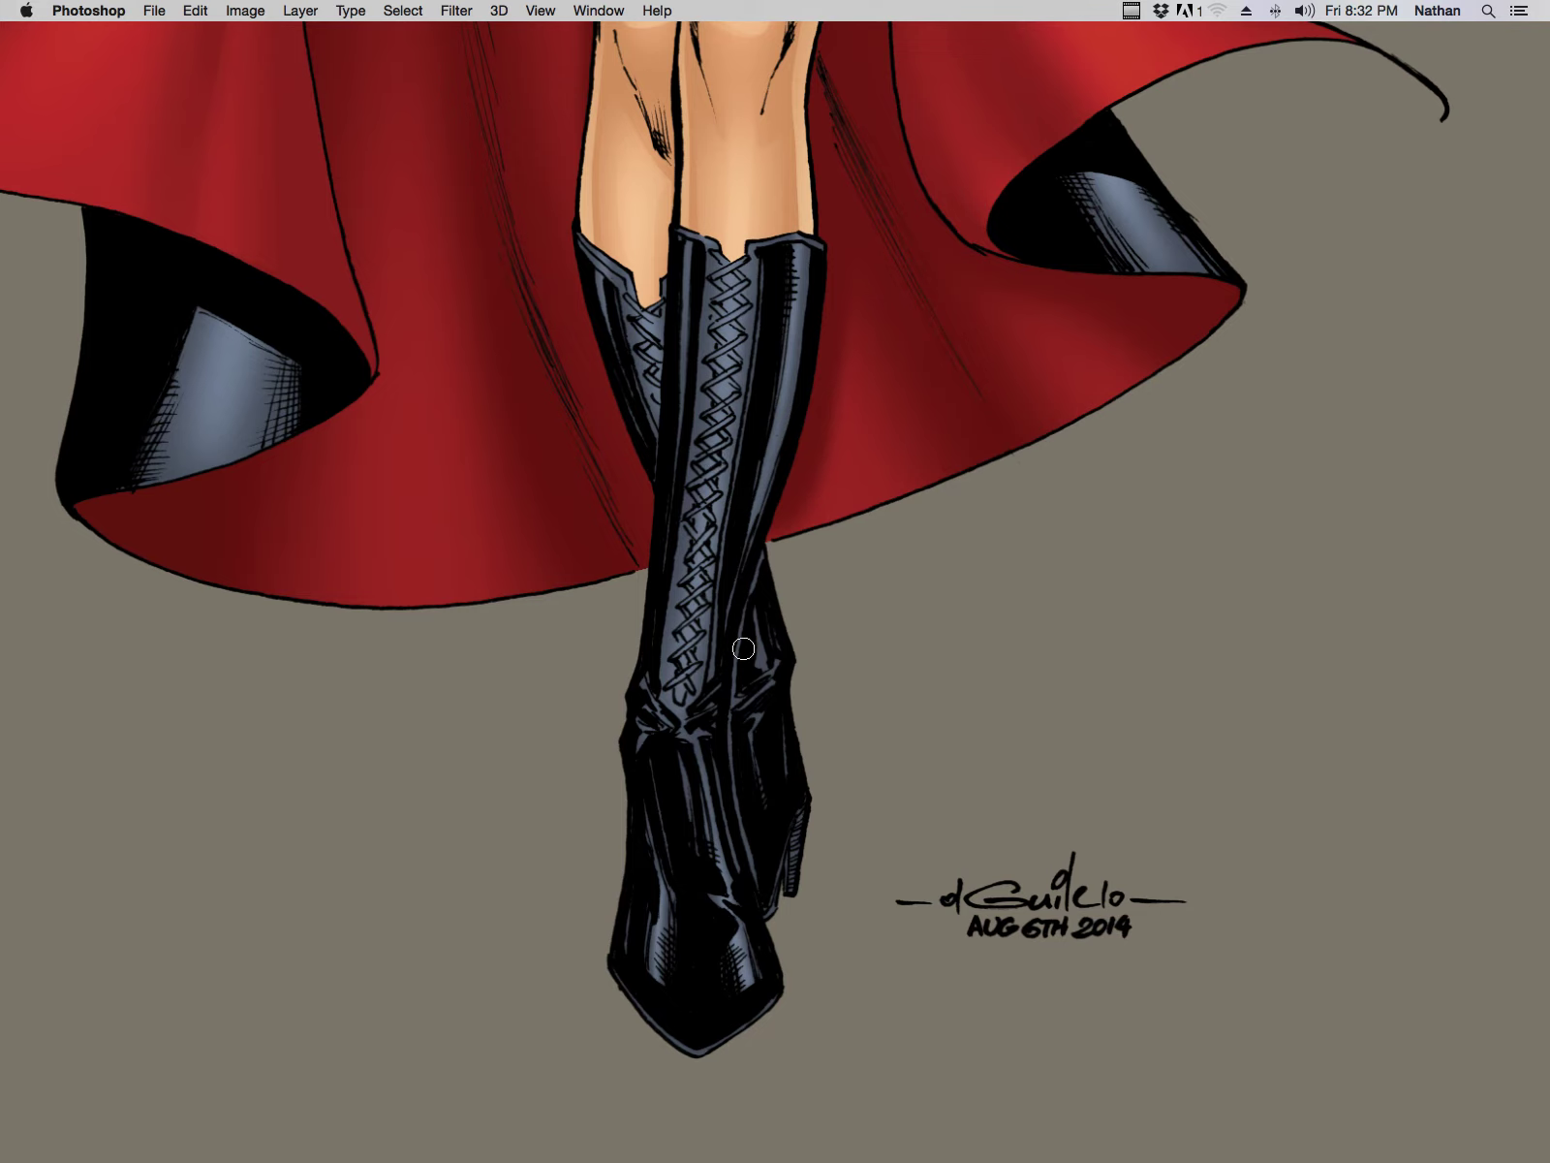
Step: Lasso highlight shapes on the cape over the shoulder beside the chest rose, hide the selection edges and return to the brush
scroll(903, 354, "up", 10)
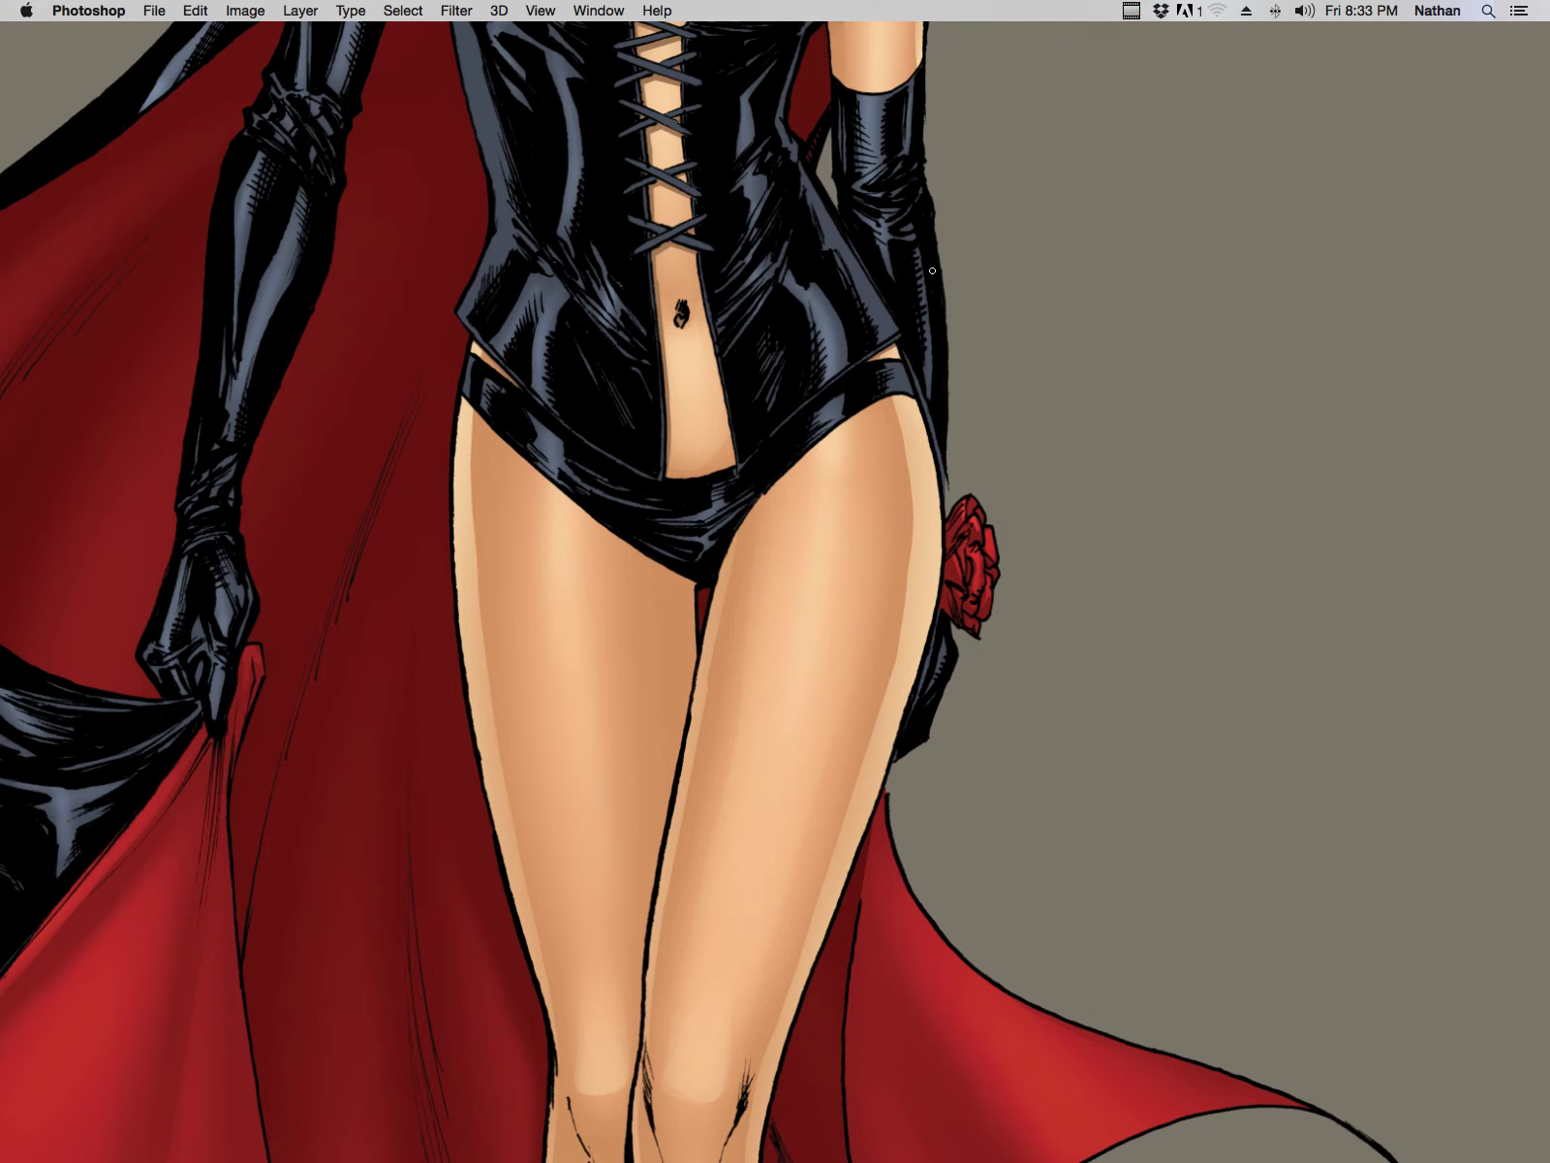
left_click_drag(910, 539, 1210, 607)
key("super+minus")
left_click_drag(899, 634, 670, 926)
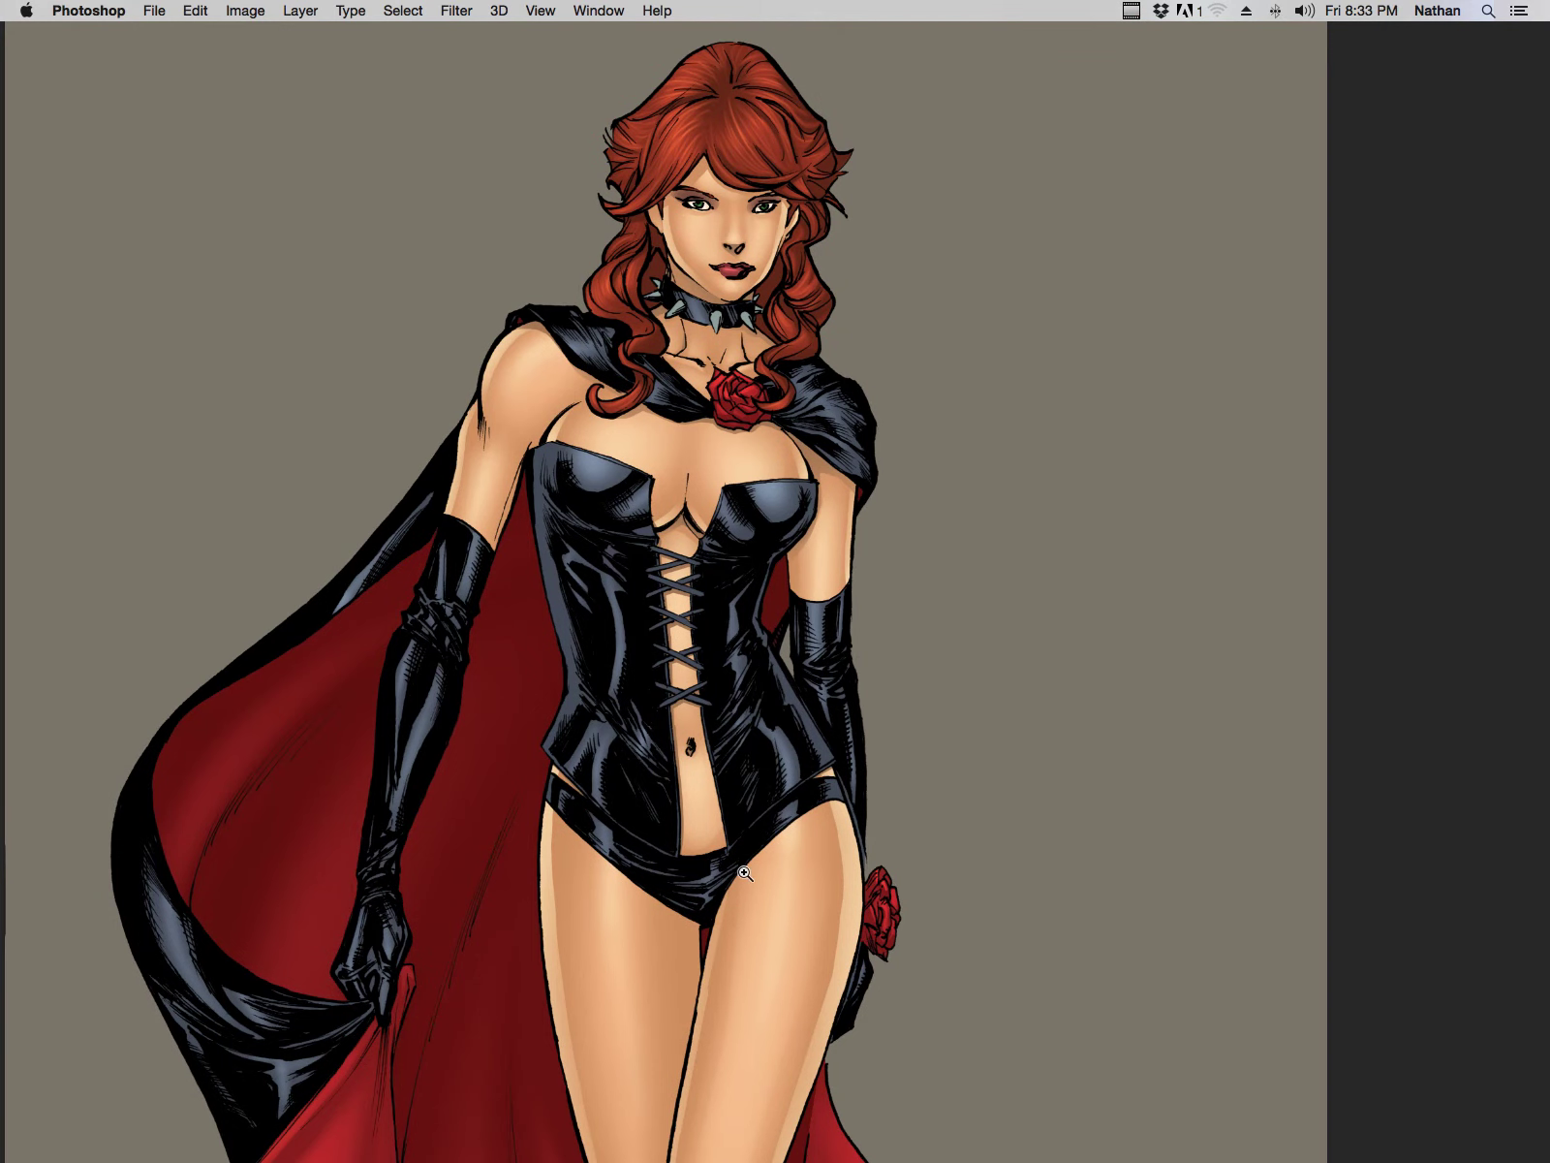
left_click_drag(886, 415, 869, 602)
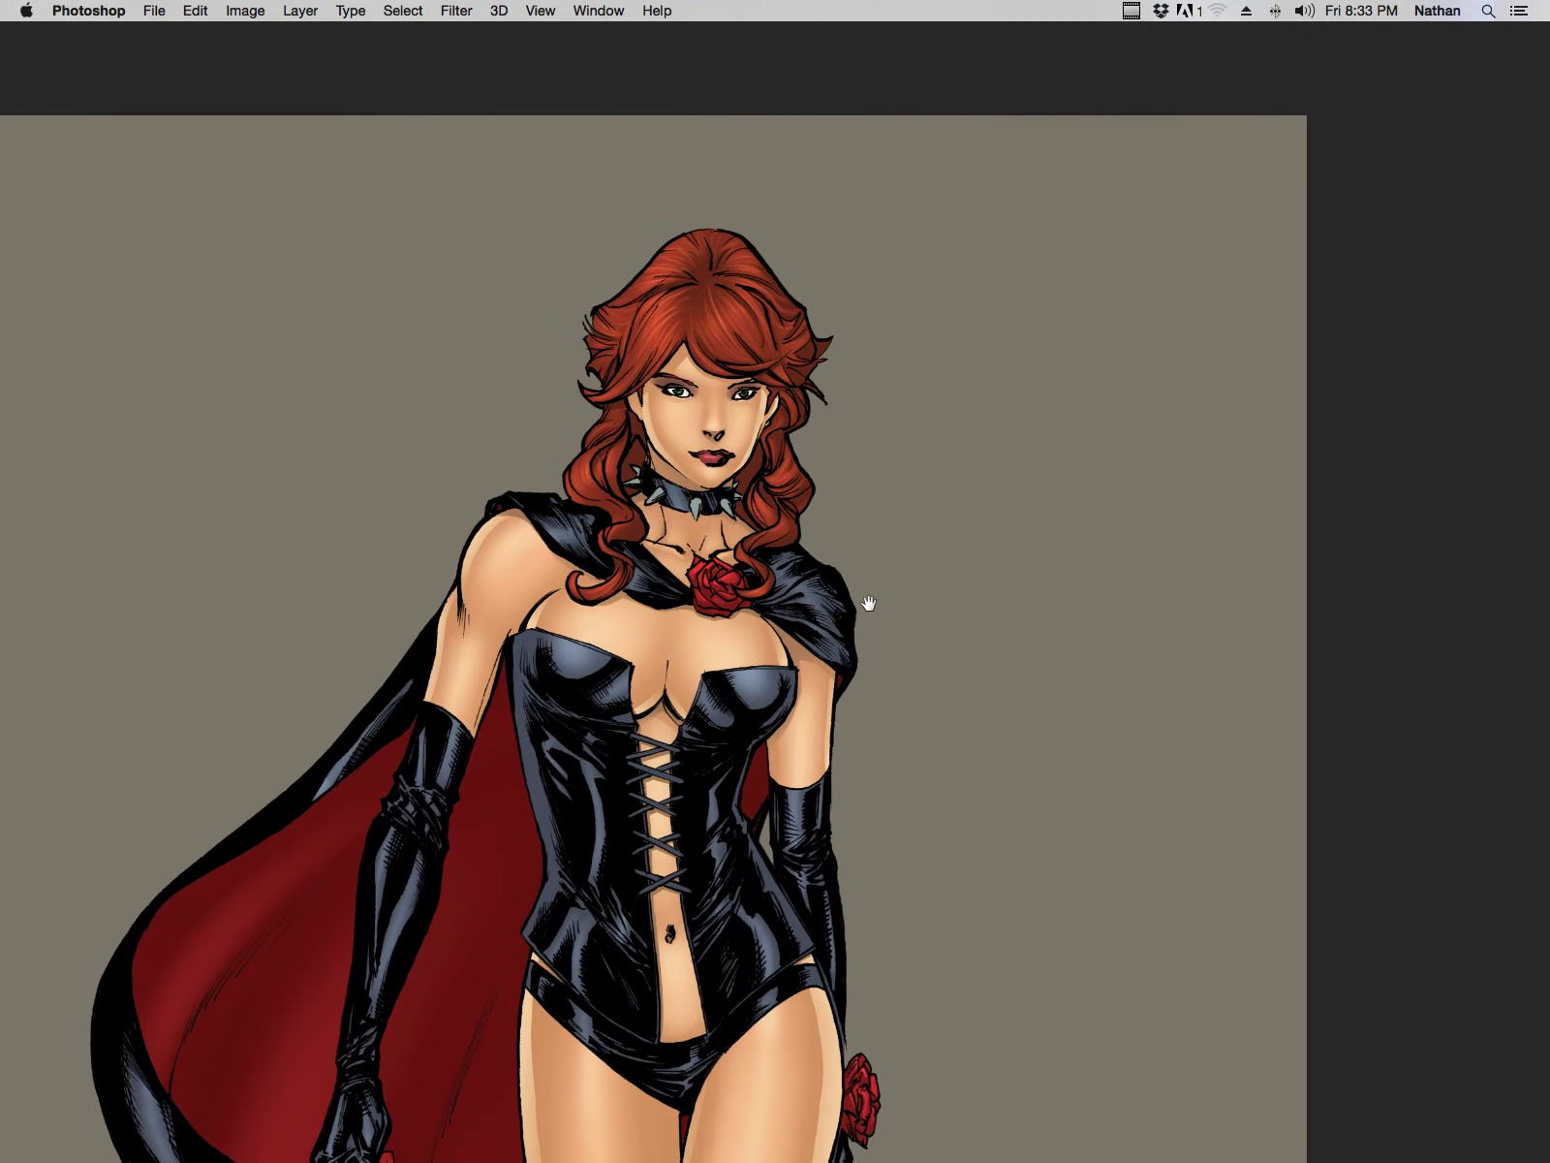
left_click(669, 559, "super")
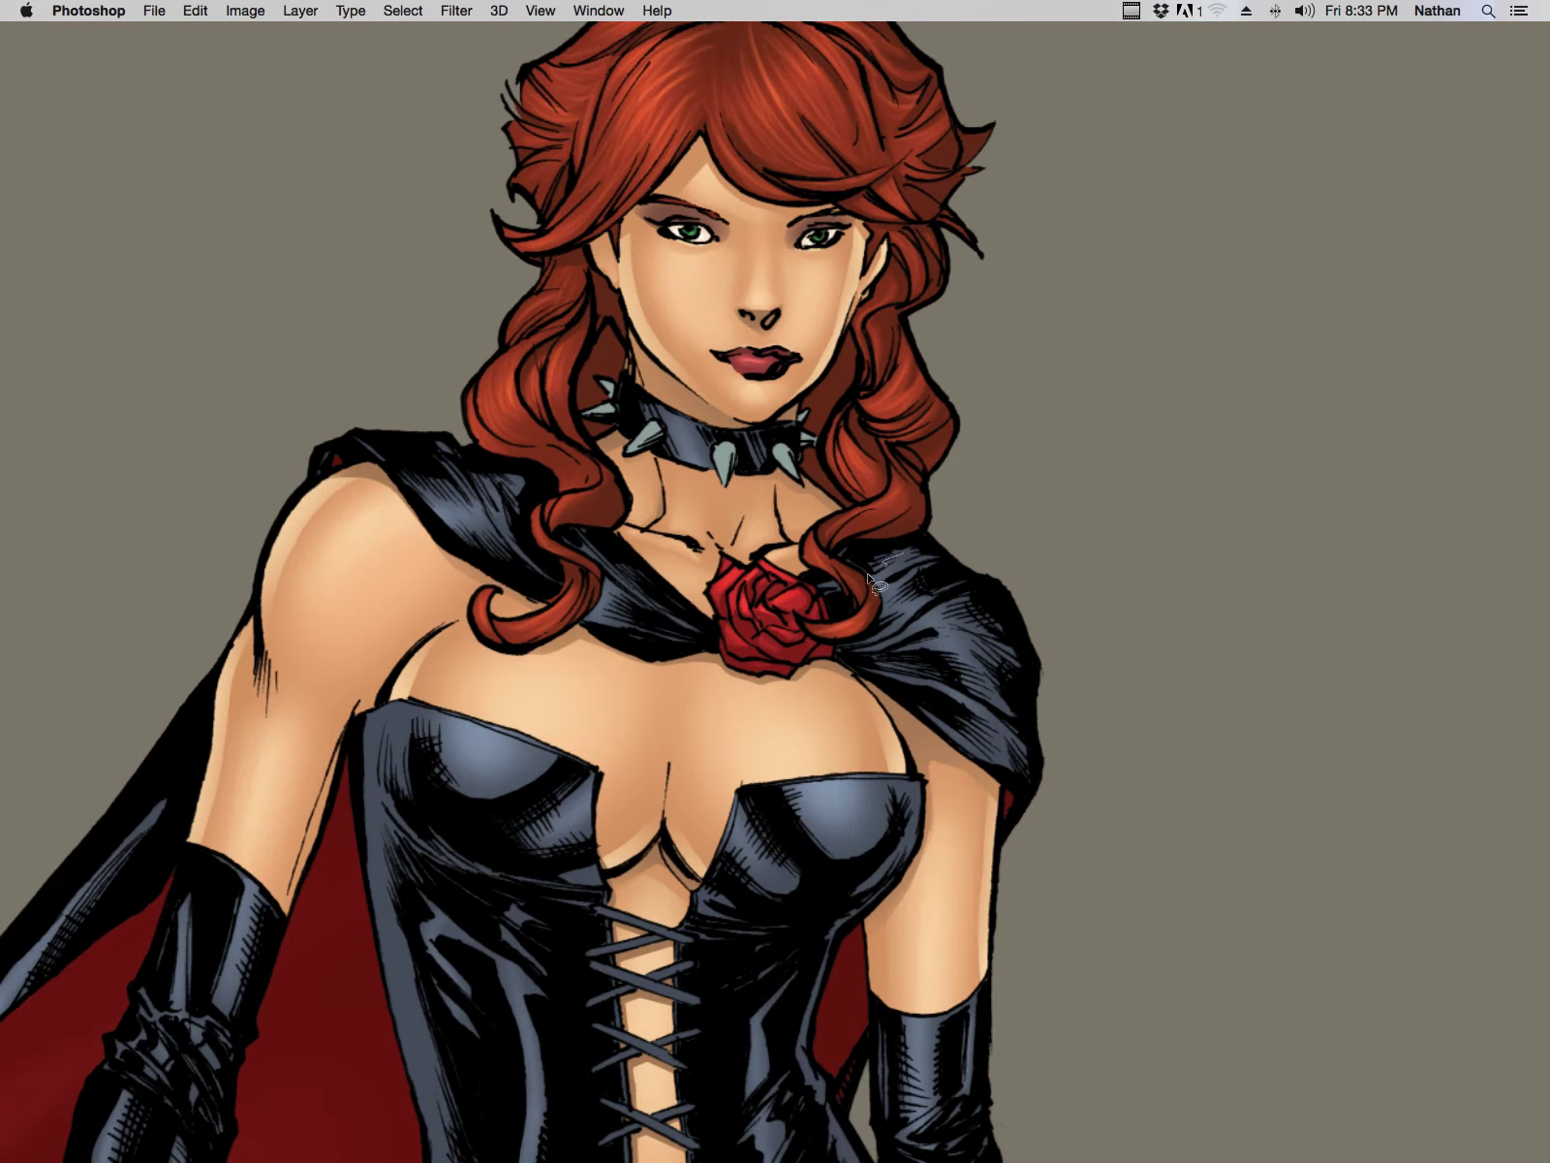
mouse_move(919, 565)
left_mouse_down()
mouse_move(871, 617)
mouse_move(898, 618)
mouse_move(870, 643)
mouse_move(923, 603)
mouse_move(905, 591)
mouse_move(846, 629)
mouse_move(935, 610)
mouse_move(909, 647)
mouse_move(1011, 667)
mouse_move(956, 653)
mouse_move(998, 695)
mouse_move(955, 630)
left_mouse_up()
mouse_move(1010, 747)
left_mouse_down()
mouse_move(997, 716)
mouse_move(995, 733)
mouse_move(939, 729)
mouse_move(1003, 764)
mouse_move(1019, 681)
mouse_move(995, 725)
left_mouse_up()
key("super+h")
key("b")
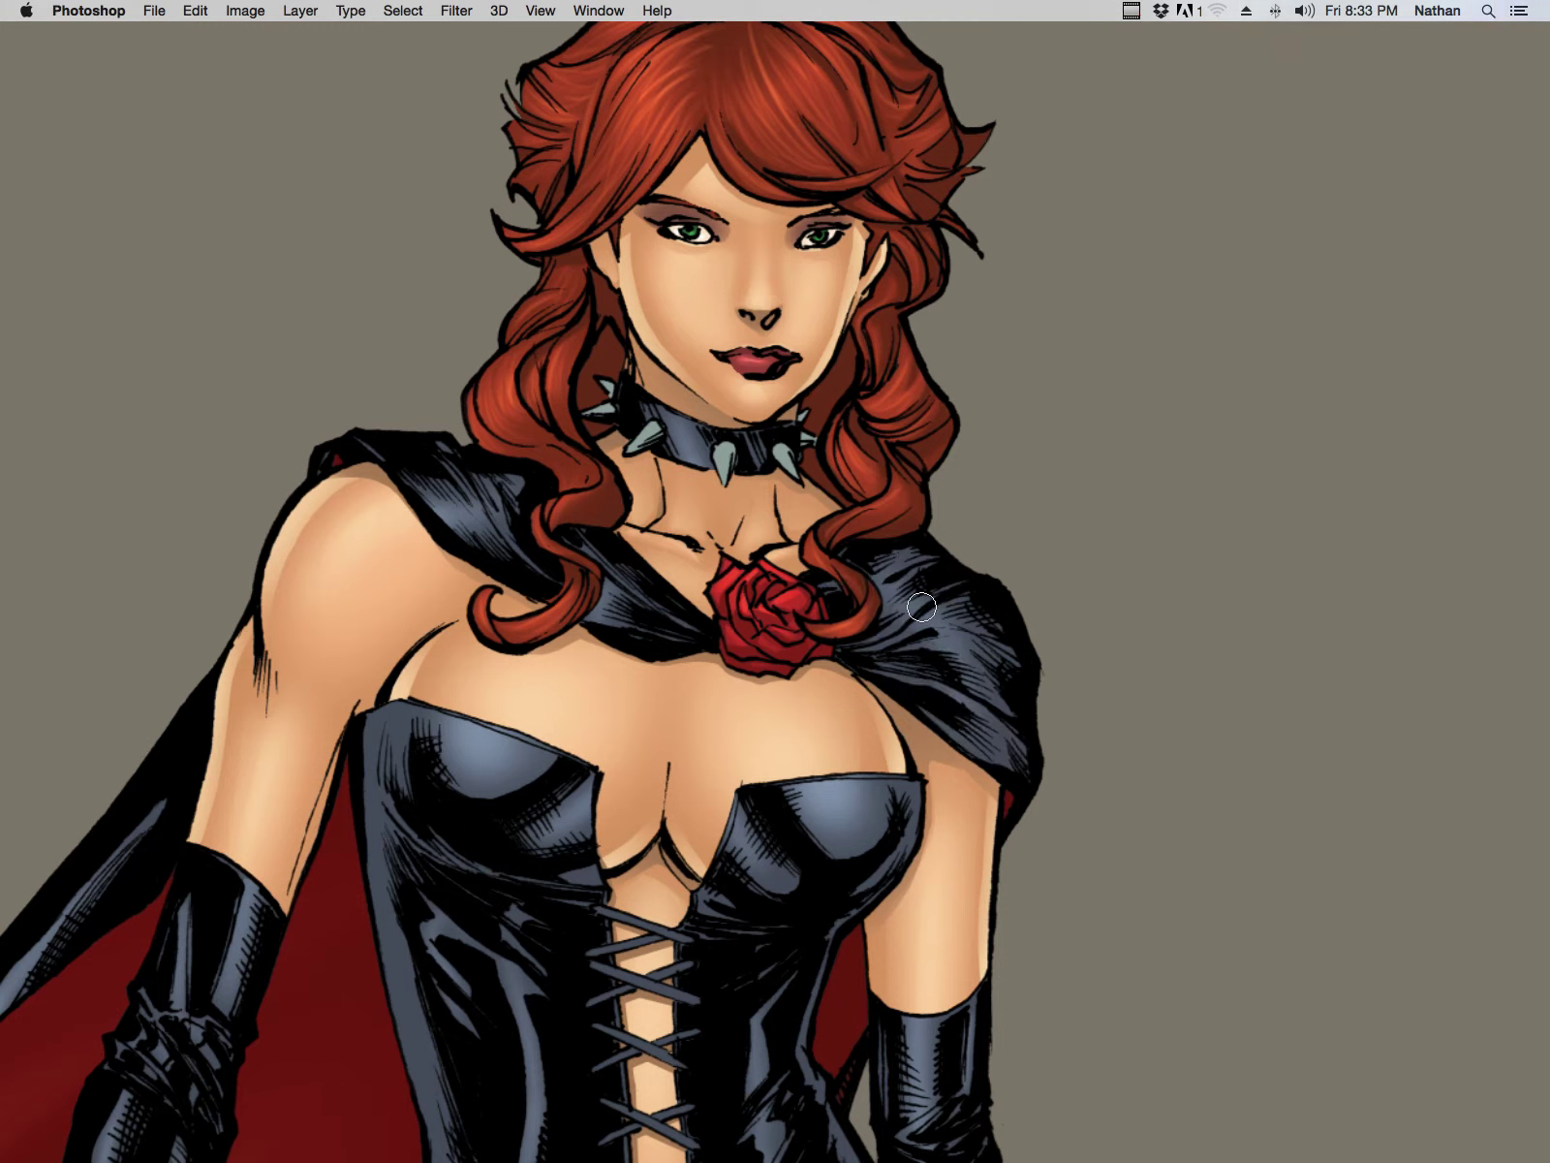
Step: Paint brighter highlights inside the lassoed shapes on the cape shoulder with a larger brush and deselect
key("]")
left_click_drag(897, 581, 913, 607)
left_click_drag(962, 680, 979, 745)
key("super+d")
Step: Lasso the cape collar on the shoulder of the cape-holding arm, brush highlights inside with hidden selection edges, and deselect
key("l")
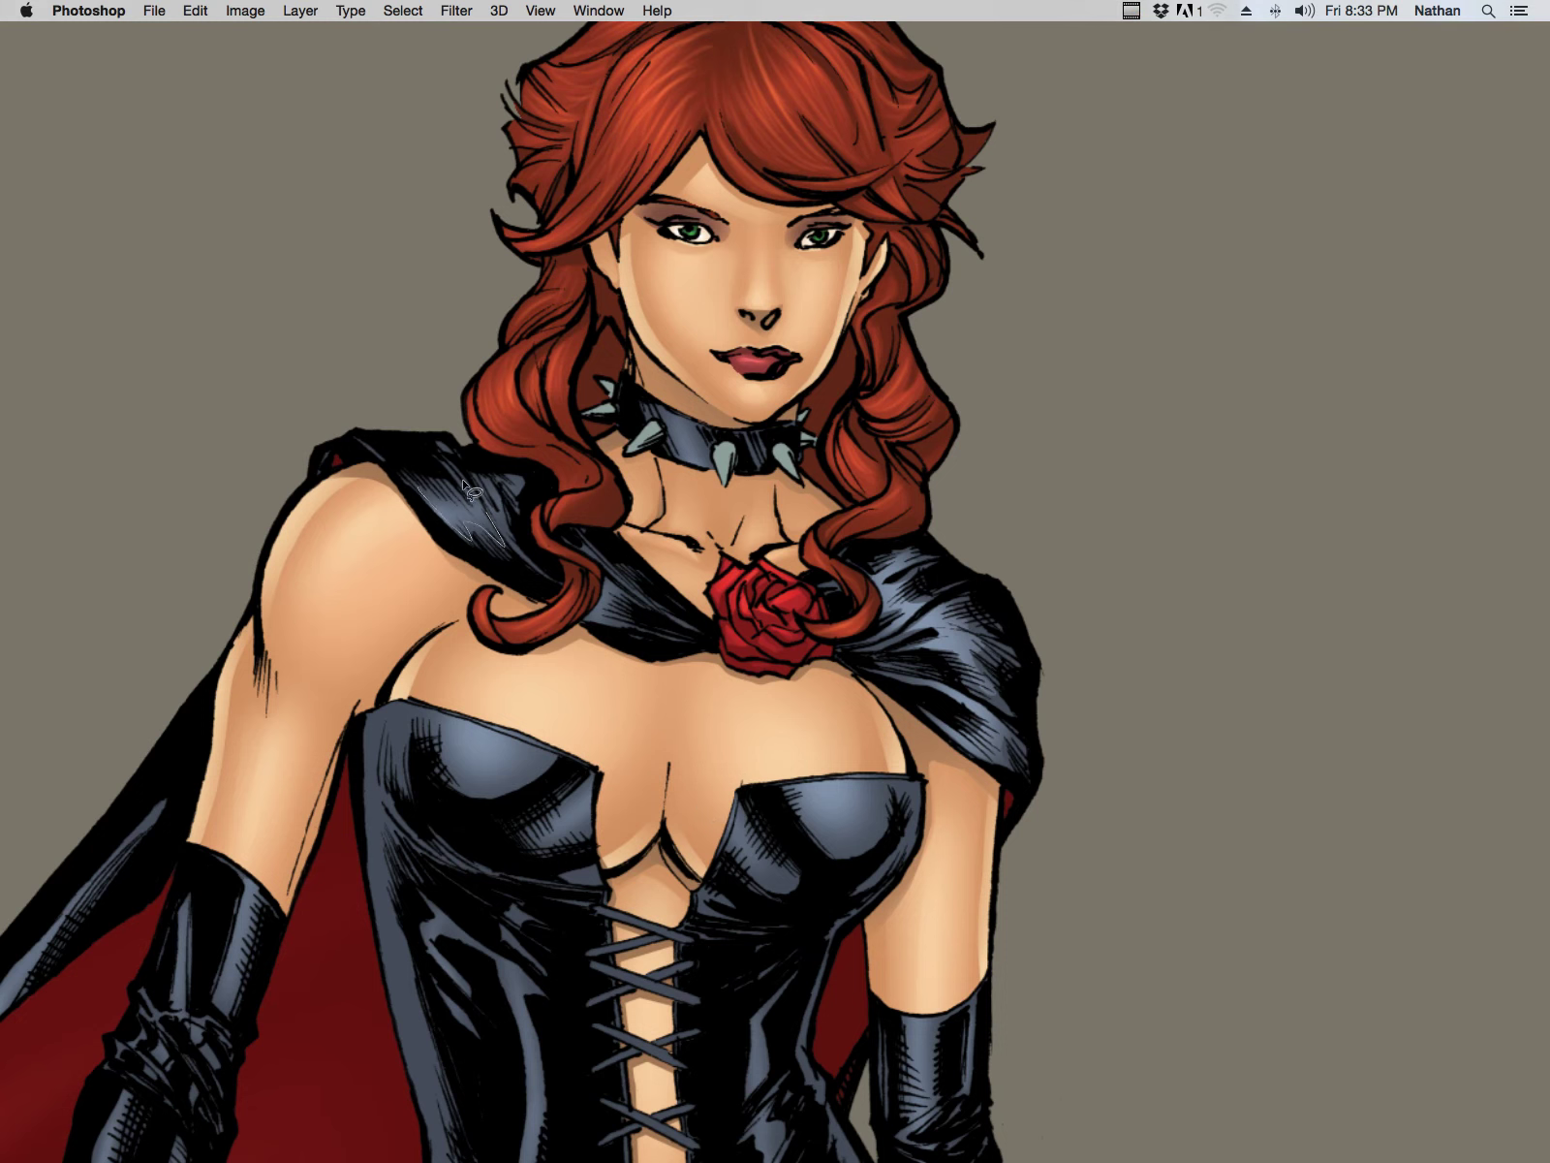
mouse_move(410, 463)
left_mouse_down()
mouse_move(504, 510)
mouse_move(486, 507)
mouse_move(507, 539)
mouse_move(475, 478)
mouse_move(517, 463)
mouse_move(615, 595)
mouse_move(592, 614)
mouse_move(655, 638)
mouse_move(593, 582)
left_mouse_up()
key("super+h")
key("b")
key("super+h")
key("b")
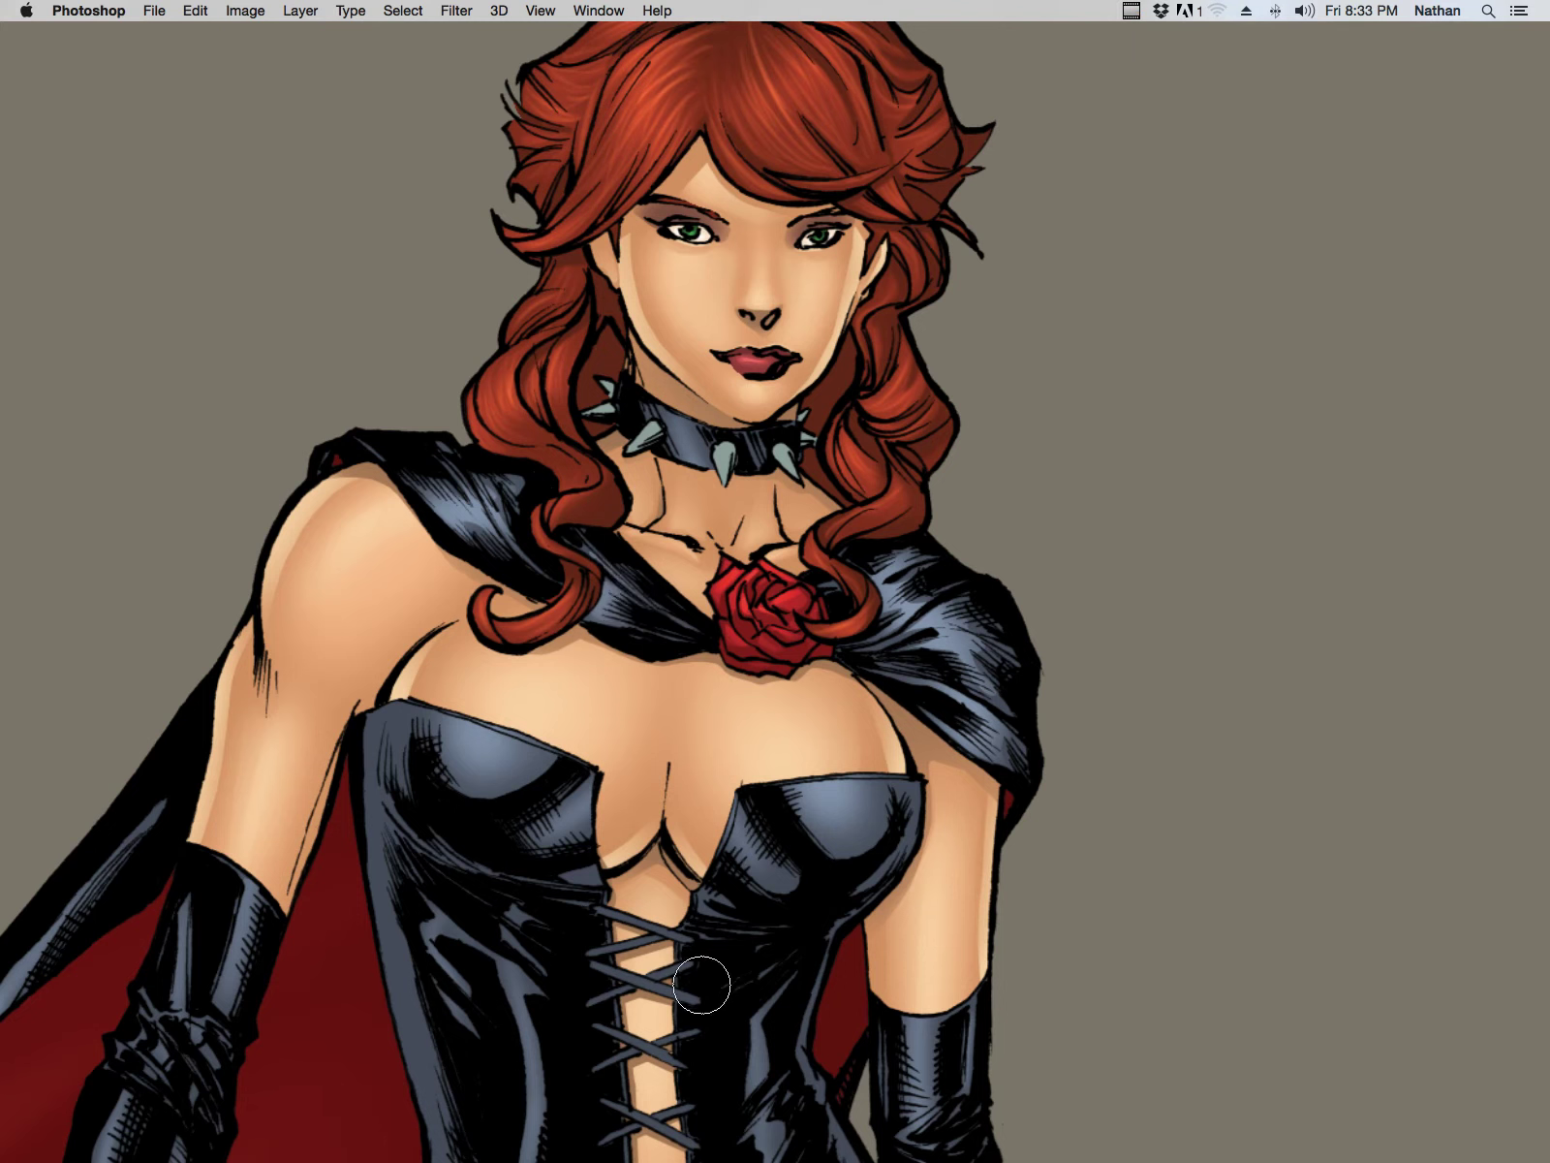
key("super+d")
Step: Lasso sections of the spiked choker one after another and brush soft highlights into them with the selection edges hidden
key("l")
left_click_drag(717, 486, 678, 395)
key("super+h")
key("b")
key("super+d")
mouse_move(691, 432)
left_mouse_down()
mouse_move(697, 399)
mouse_move(644, 330)
left_mouse_up()
key("super+h")
key("b")
Step: Lasso highlight shapes on the upper cuff and elbow creases of the cape-holding glove, brush them lighter and deselect
mouse_move(630, 901)
left_mouse_down()
mouse_move(859, 454)
mouse_move(889, 439)
left_mouse_up()
key("l")
mouse_move(440, 445)
left_mouse_down()
mouse_move(435, 530)
mouse_move(481, 499)
mouse_move(481, 557)
mouse_move(507, 414)
left_mouse_up()
mouse_move(457, 573)
left_mouse_down()
mouse_move(421, 552)
mouse_move(460, 572)
mouse_move(412, 585)
mouse_move(427, 629)
left_mouse_up()
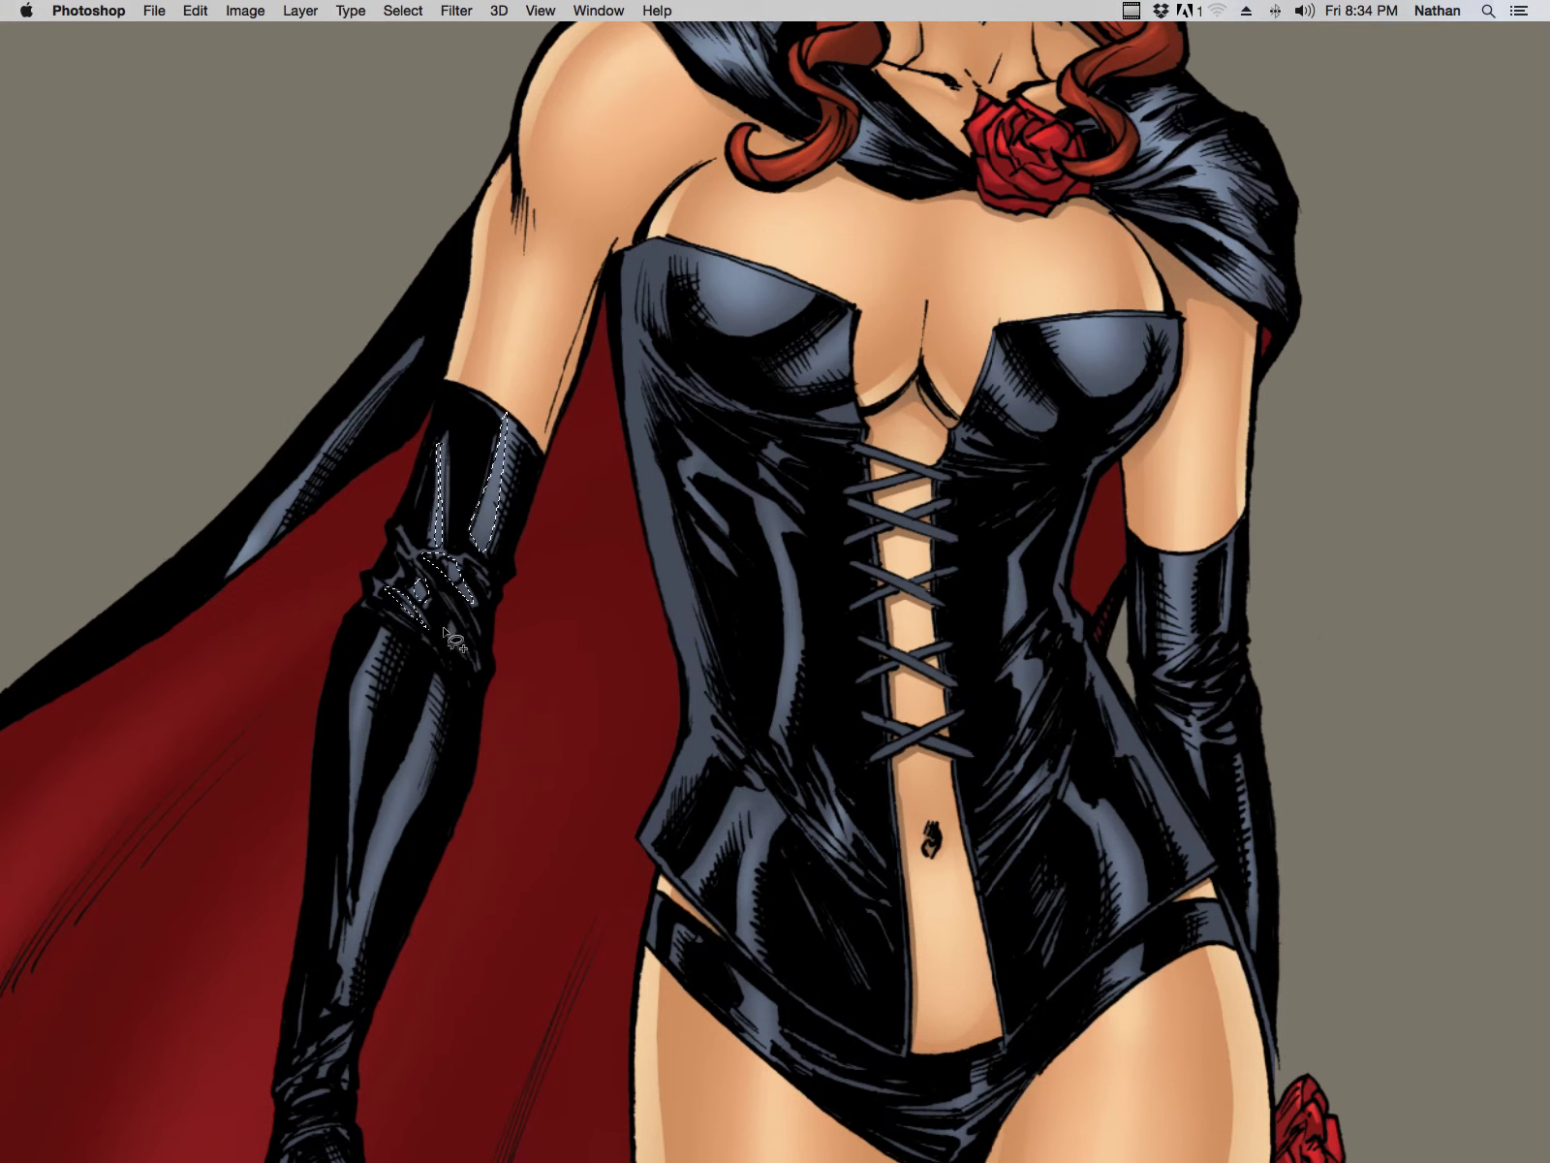
key("super+h")
key("b")
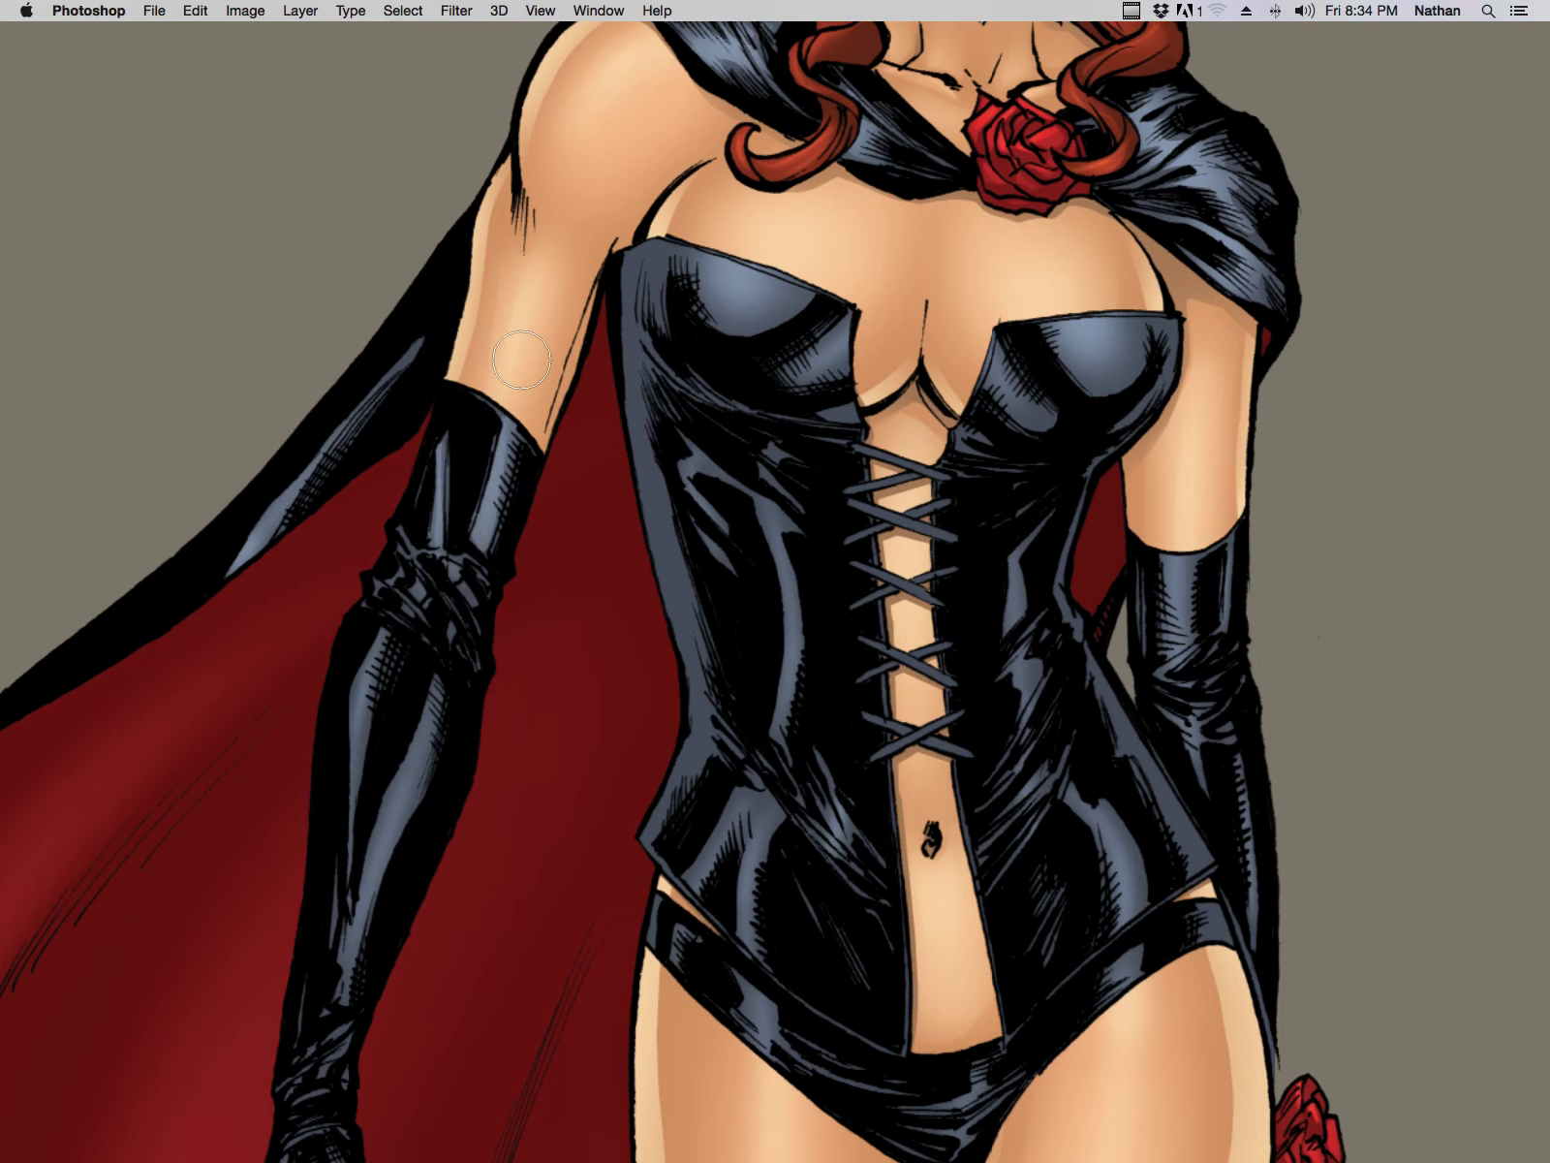
scroll(703, 523, "down", 4)
scroll(703, 523, "left", 3)
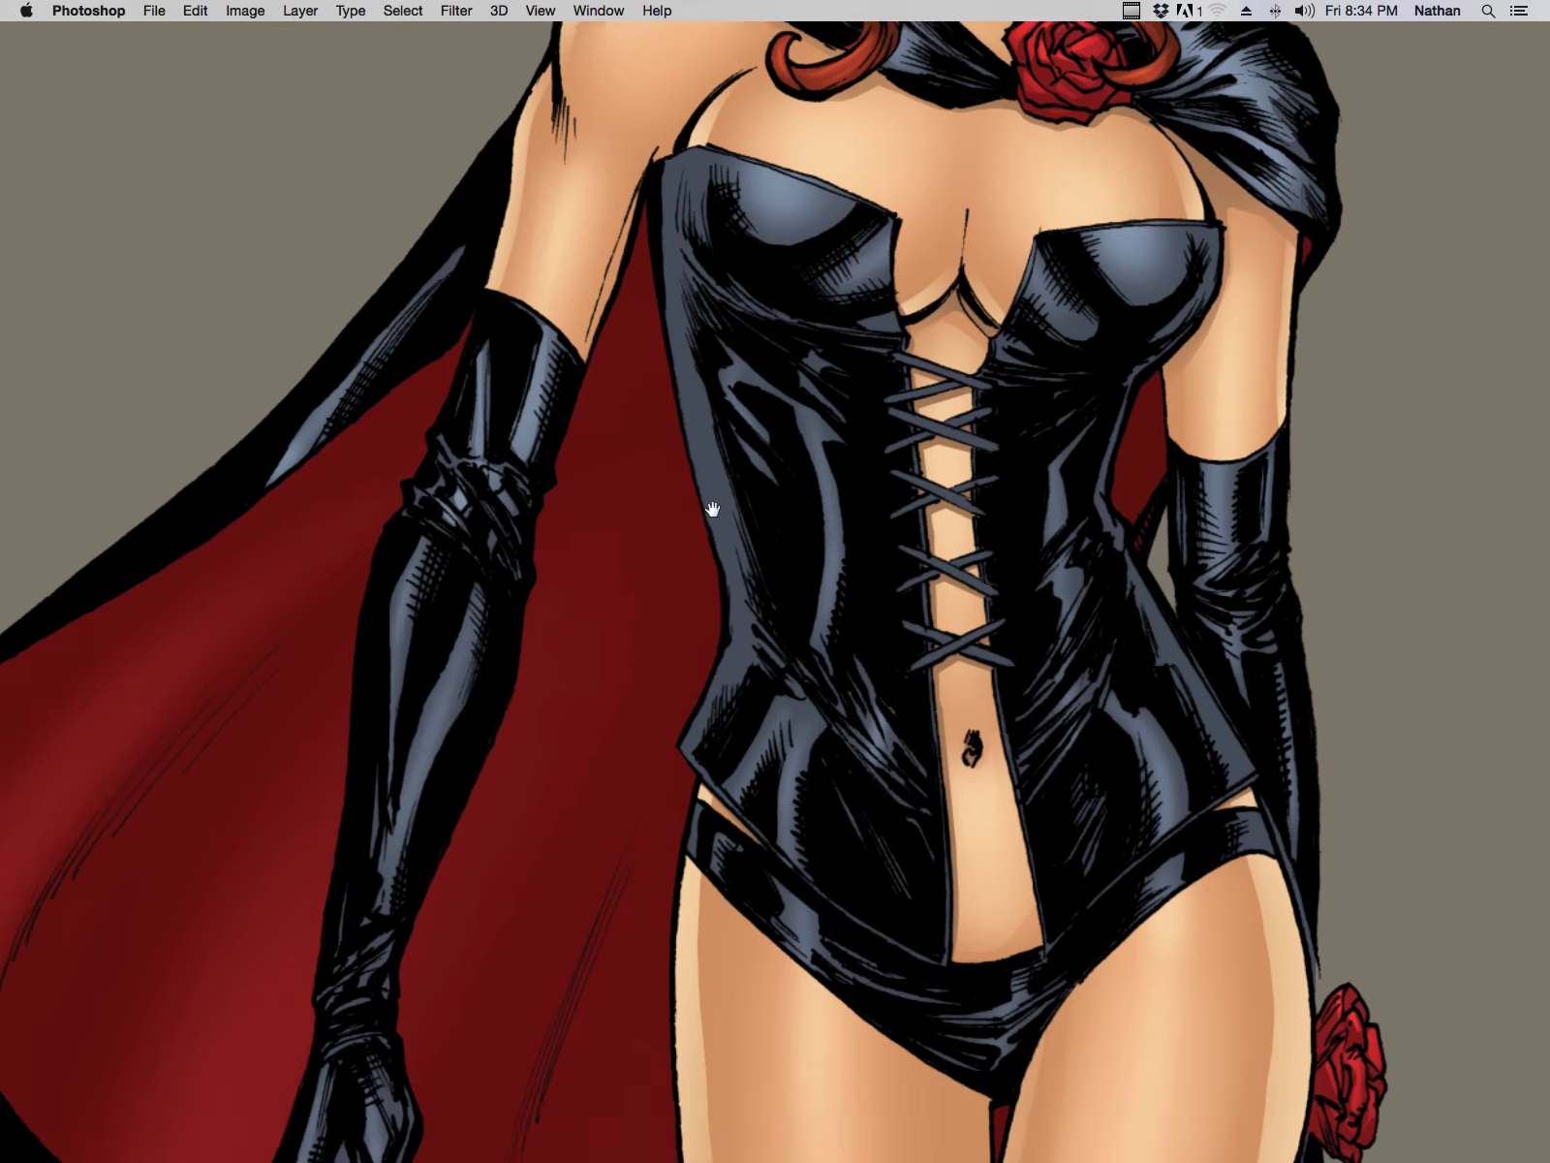
key("super+d")
Step: Lasso the long forearm reflections of the cape-holding glove and brush brighter highlights down both strips
key("l")
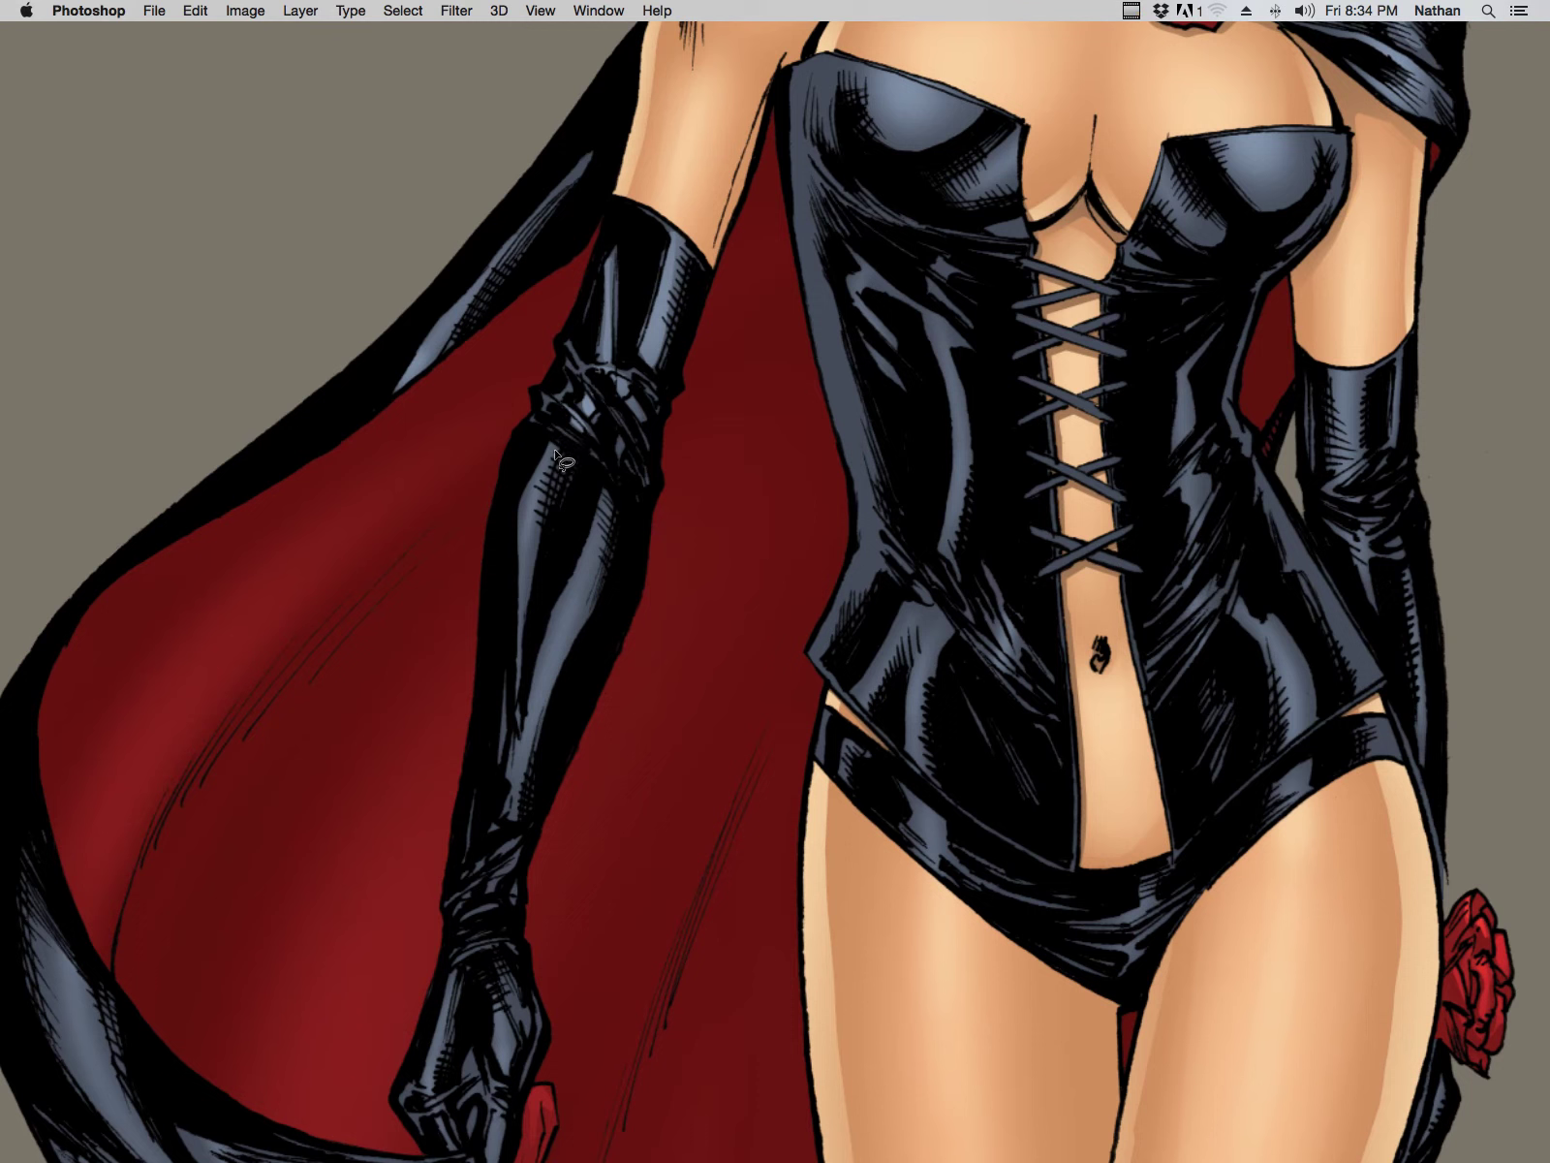
mouse_move(539, 532)
left_mouse_down()
mouse_move(606, 499)
mouse_move(518, 746)
mouse_move(644, 478)
left_mouse_up()
key("super+h")
key("b")
left_click_drag(538, 492, 542, 625)
left_click_drag(610, 515, 510, 819)
Step: Lasso another set of shapes on the same glove's forearm and build up the highlight along its outer side
key("l")
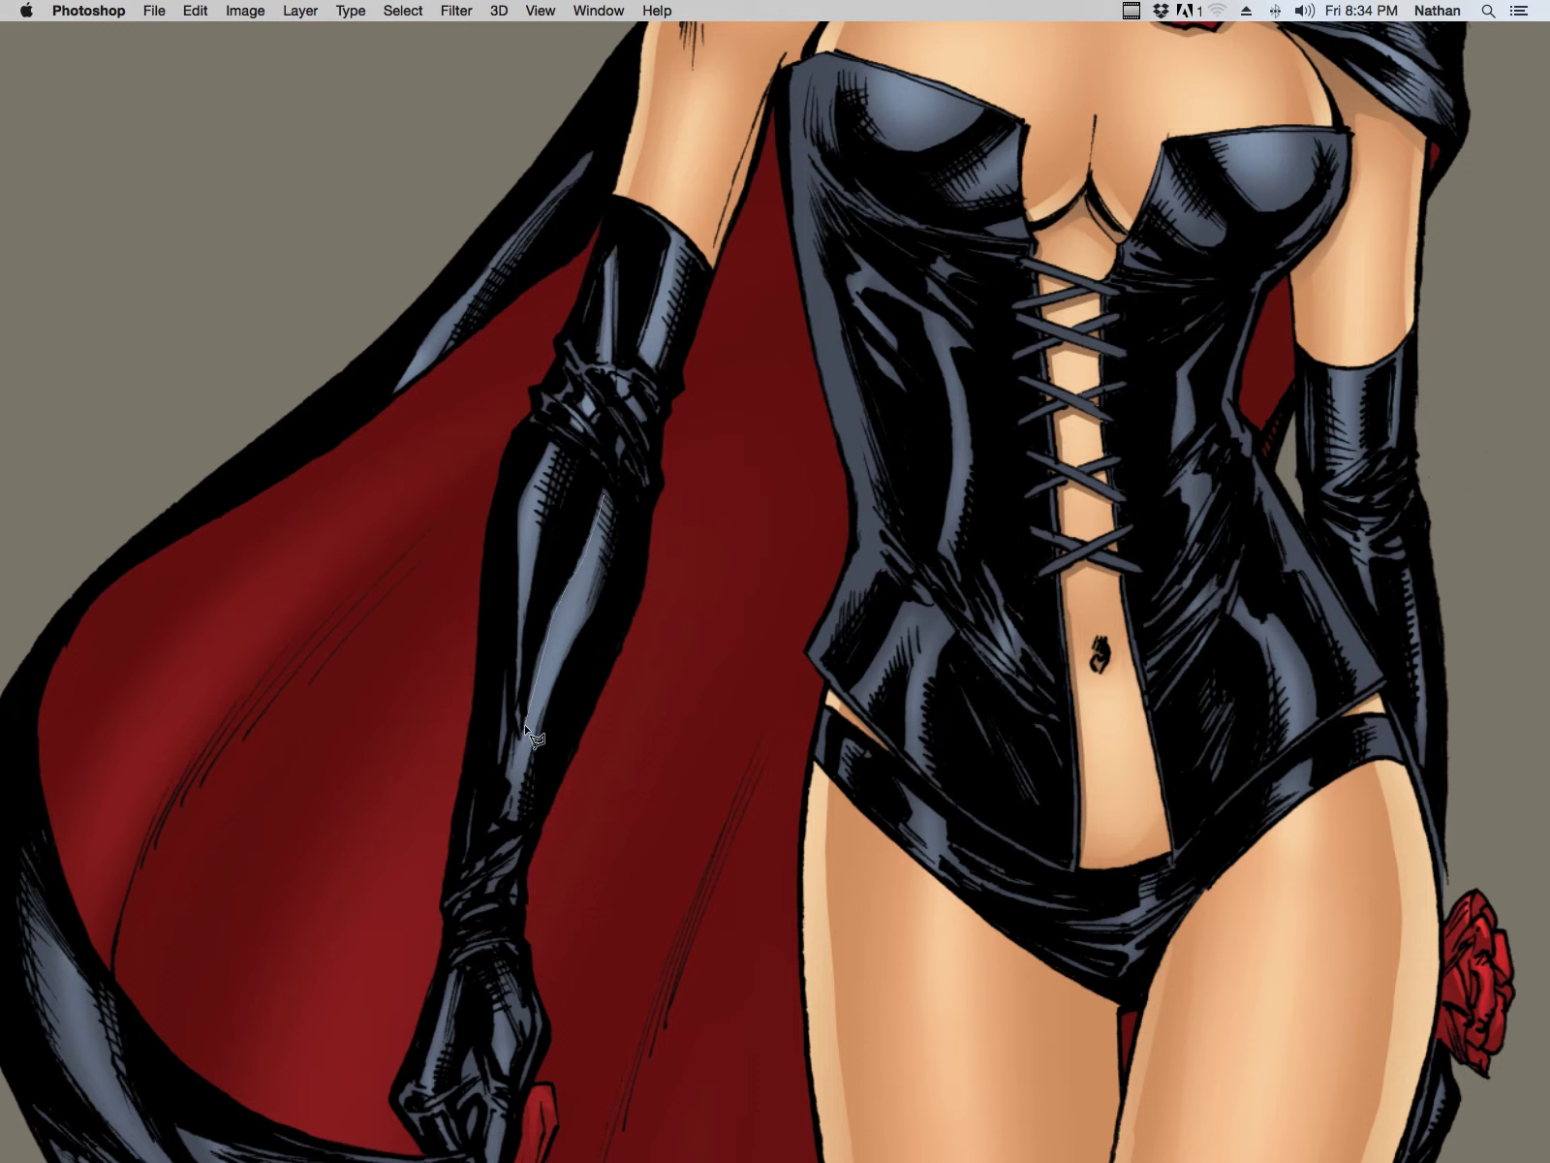
left_click_drag(601, 533, 603, 508)
left_click_drag(515, 638, 564, 382)
key("super+h")
key("b")
left_click_drag(539, 471, 499, 659)
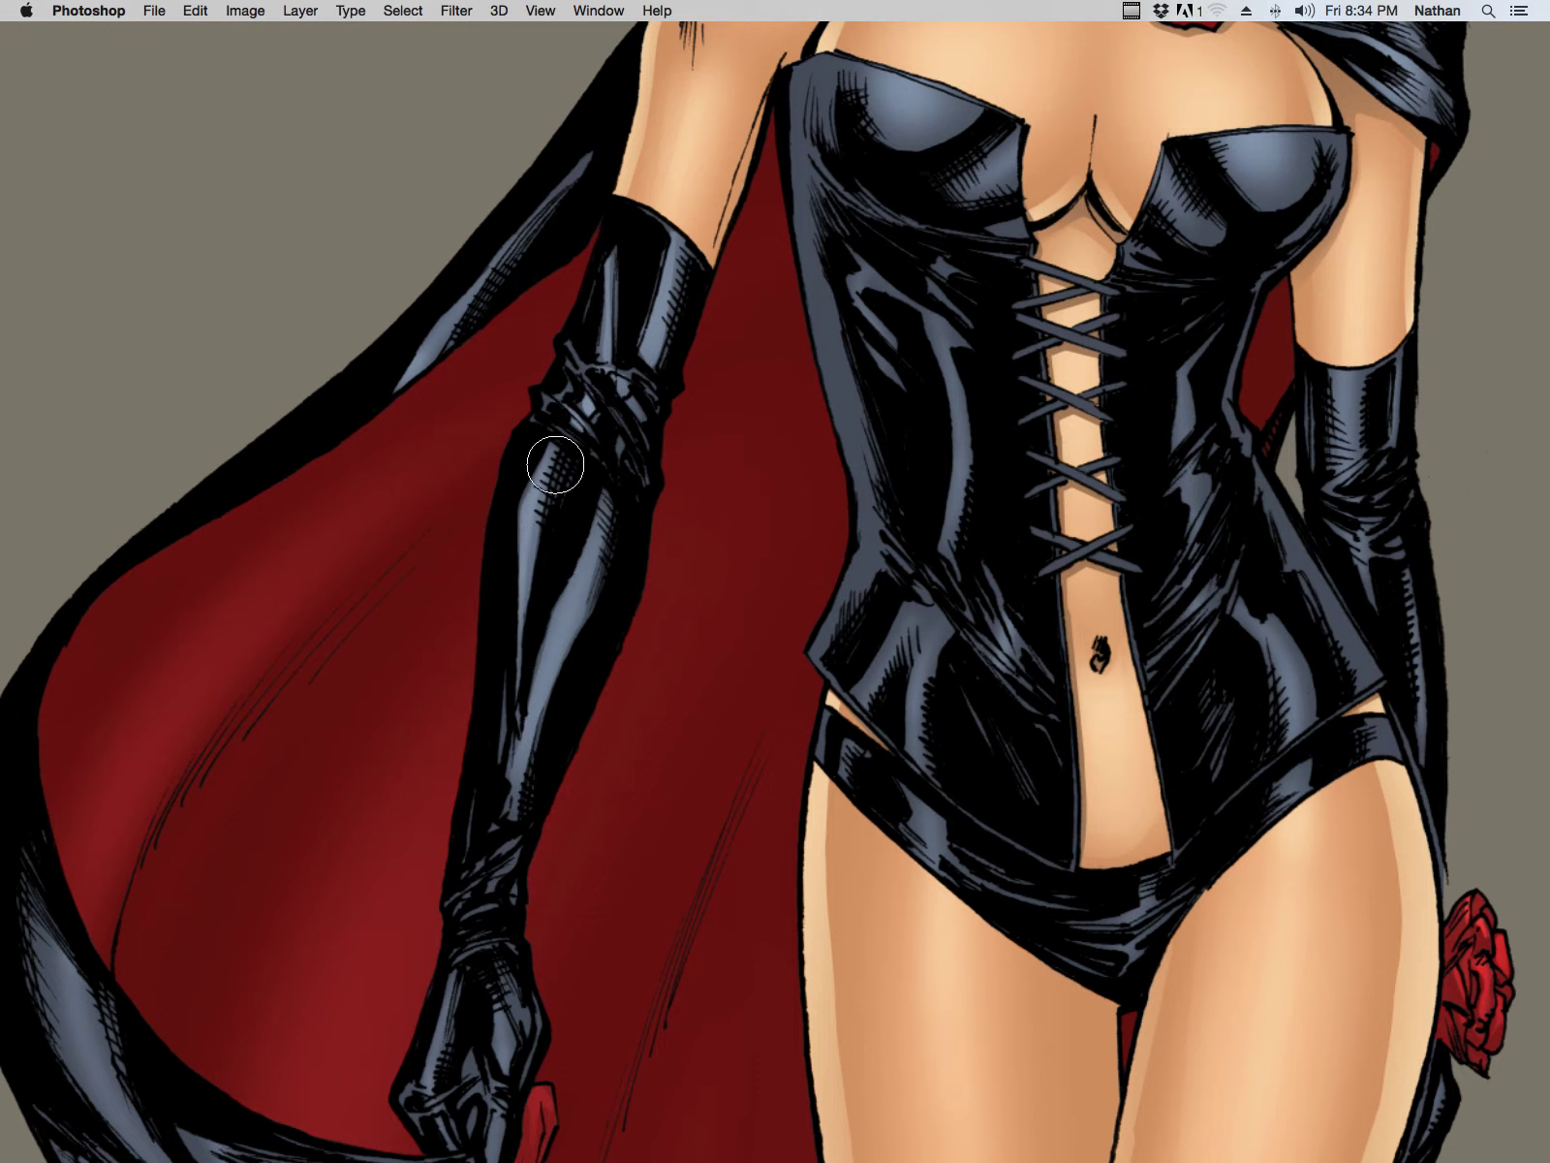
Step: Lasso a highlight area just above the wrist of the cape-holding glove, brush it lighter and deselect
left_click_drag(564, 858, 685, 461)
key("l")
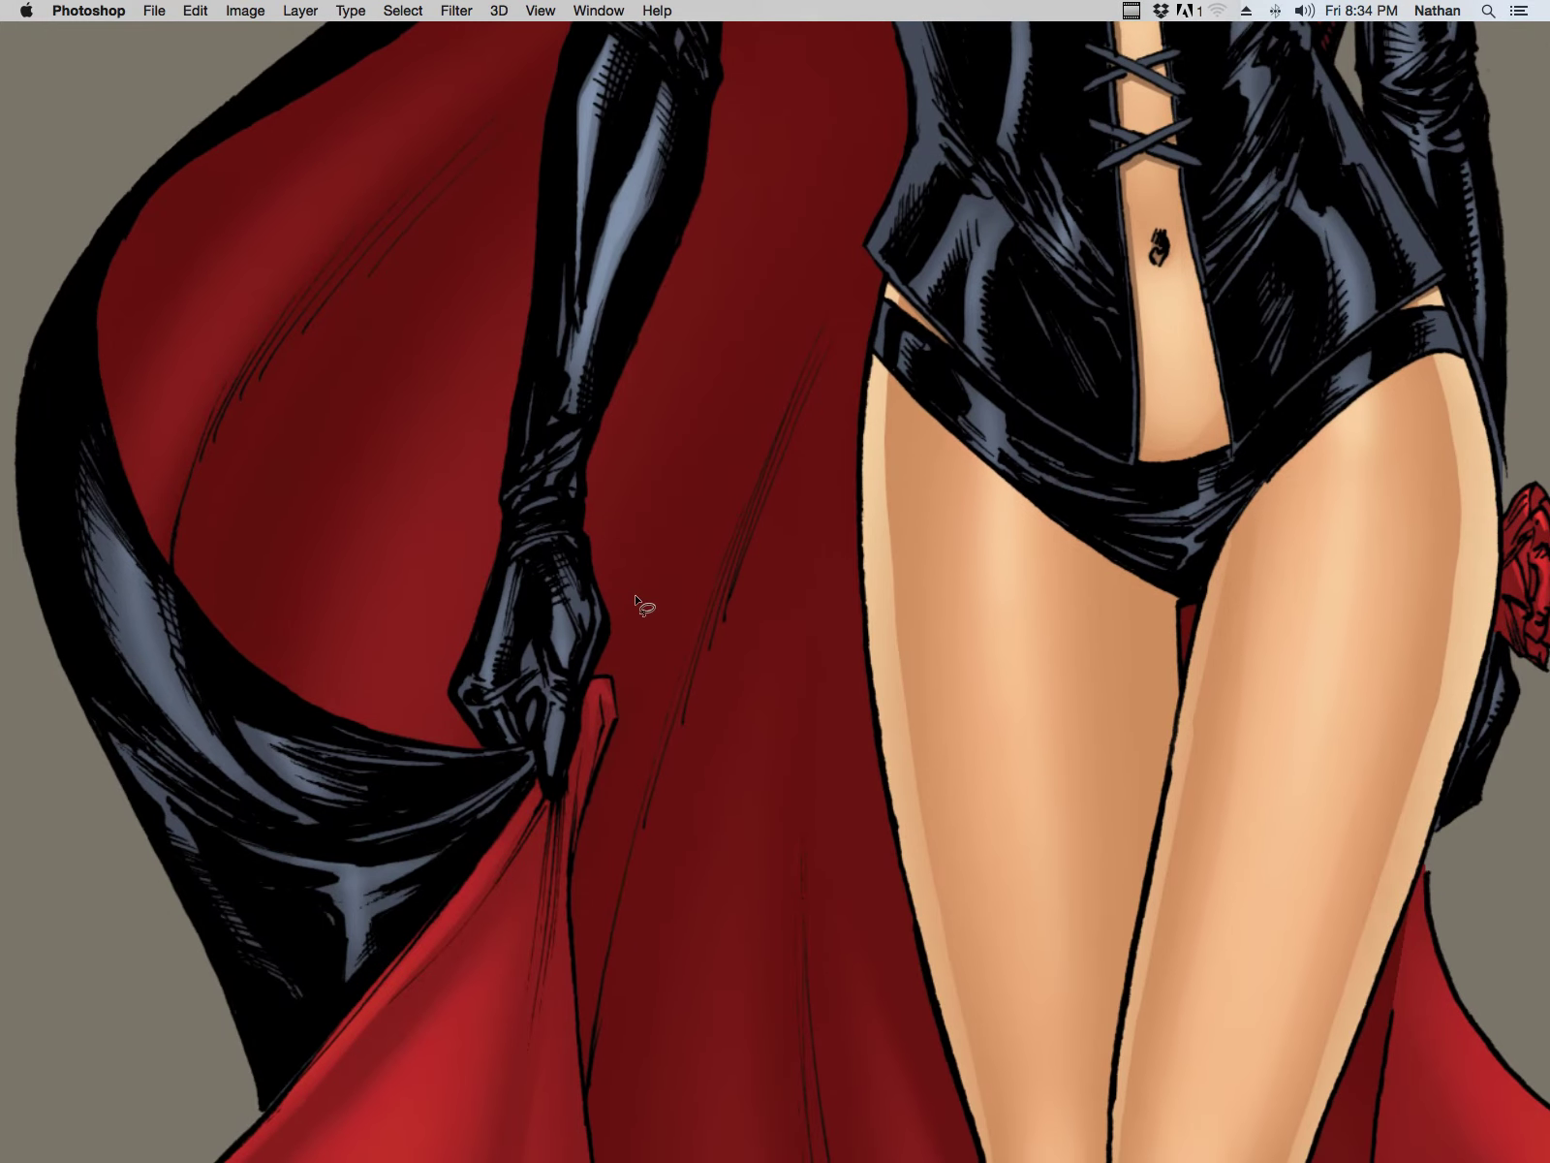
mouse_move(556, 443)
left_mouse_down()
mouse_move(524, 473)
mouse_move(532, 492)
mouse_move(562, 459)
mouse_move(559, 497)
mouse_move(552, 464)
left_mouse_up()
key("b")
key("super+d")
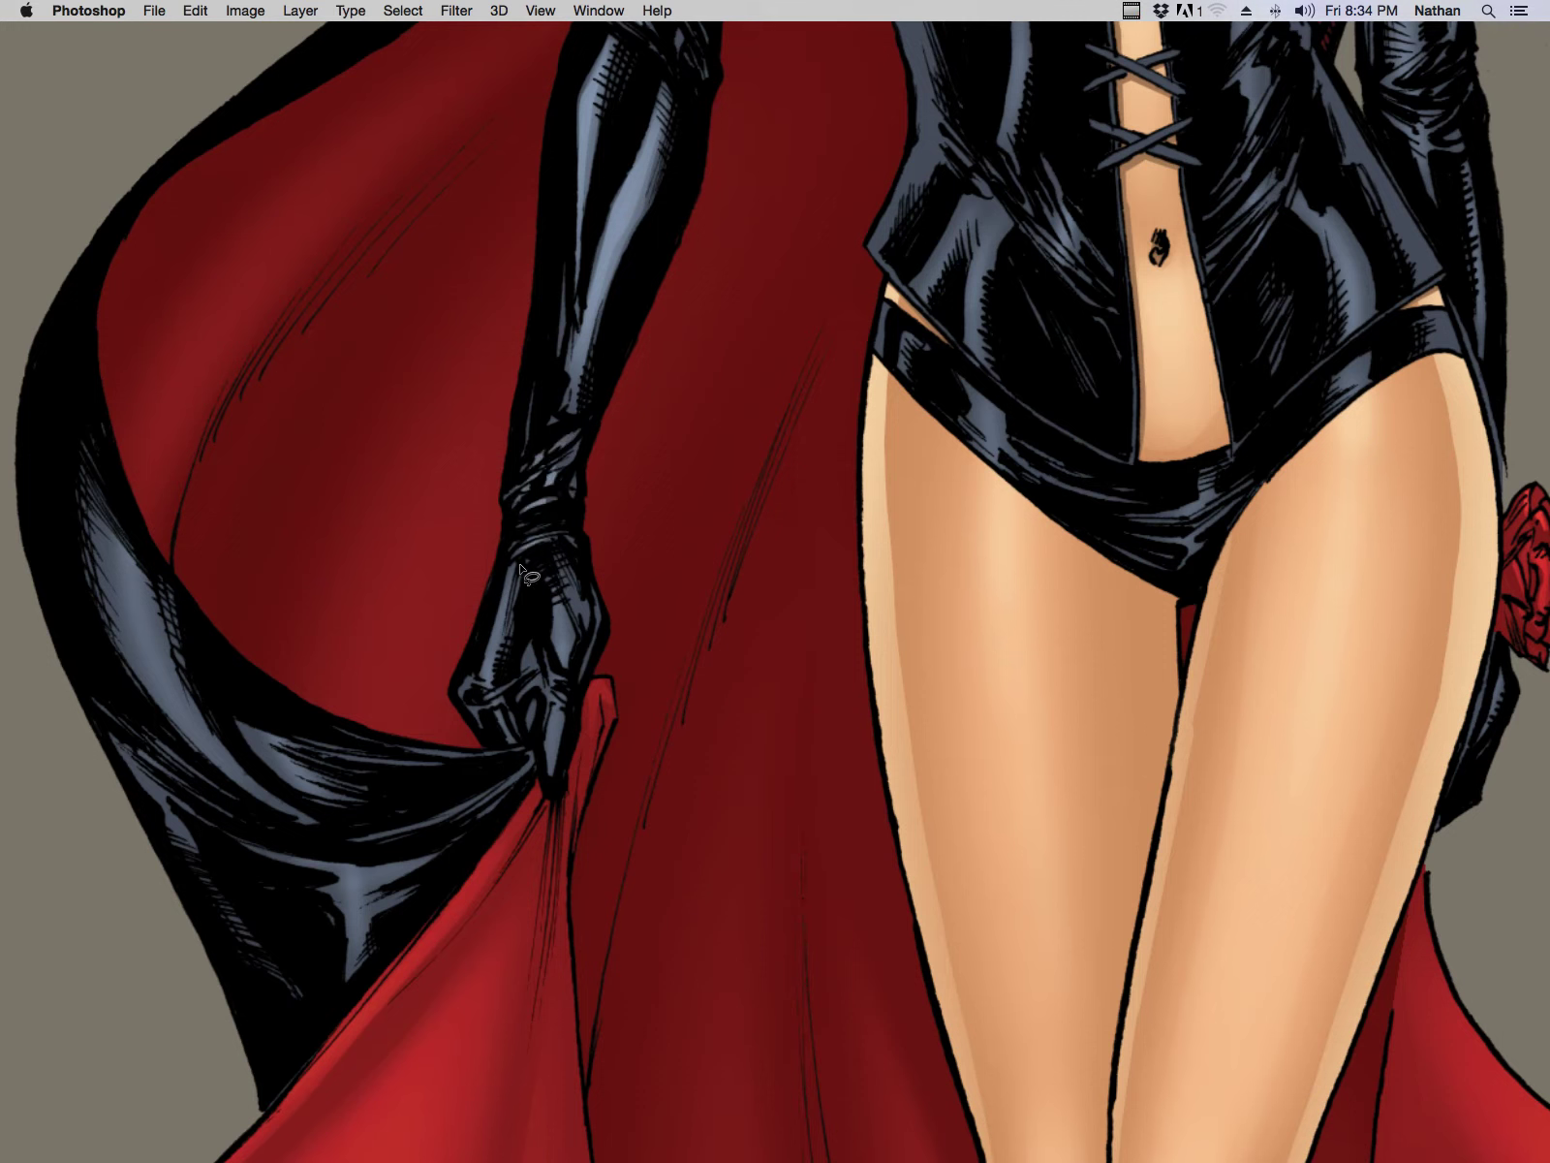
Step: Lasso small areas on the back and fingers of the cape-holding gloved hand, brush in highlights and deselect
mouse_move(491, 675)
left_mouse_down()
mouse_move(531, 543)
mouse_move(492, 699)
mouse_move(517, 744)
left_mouse_up()
left_click_drag(572, 647, 568, 663)
mouse_move(585, 623)
left_mouse_down()
mouse_move(563, 574)
mouse_move(585, 621)
mouse_move(555, 707)
mouse_move(565, 695)
left_mouse_up()
key("b")
key("super+h")
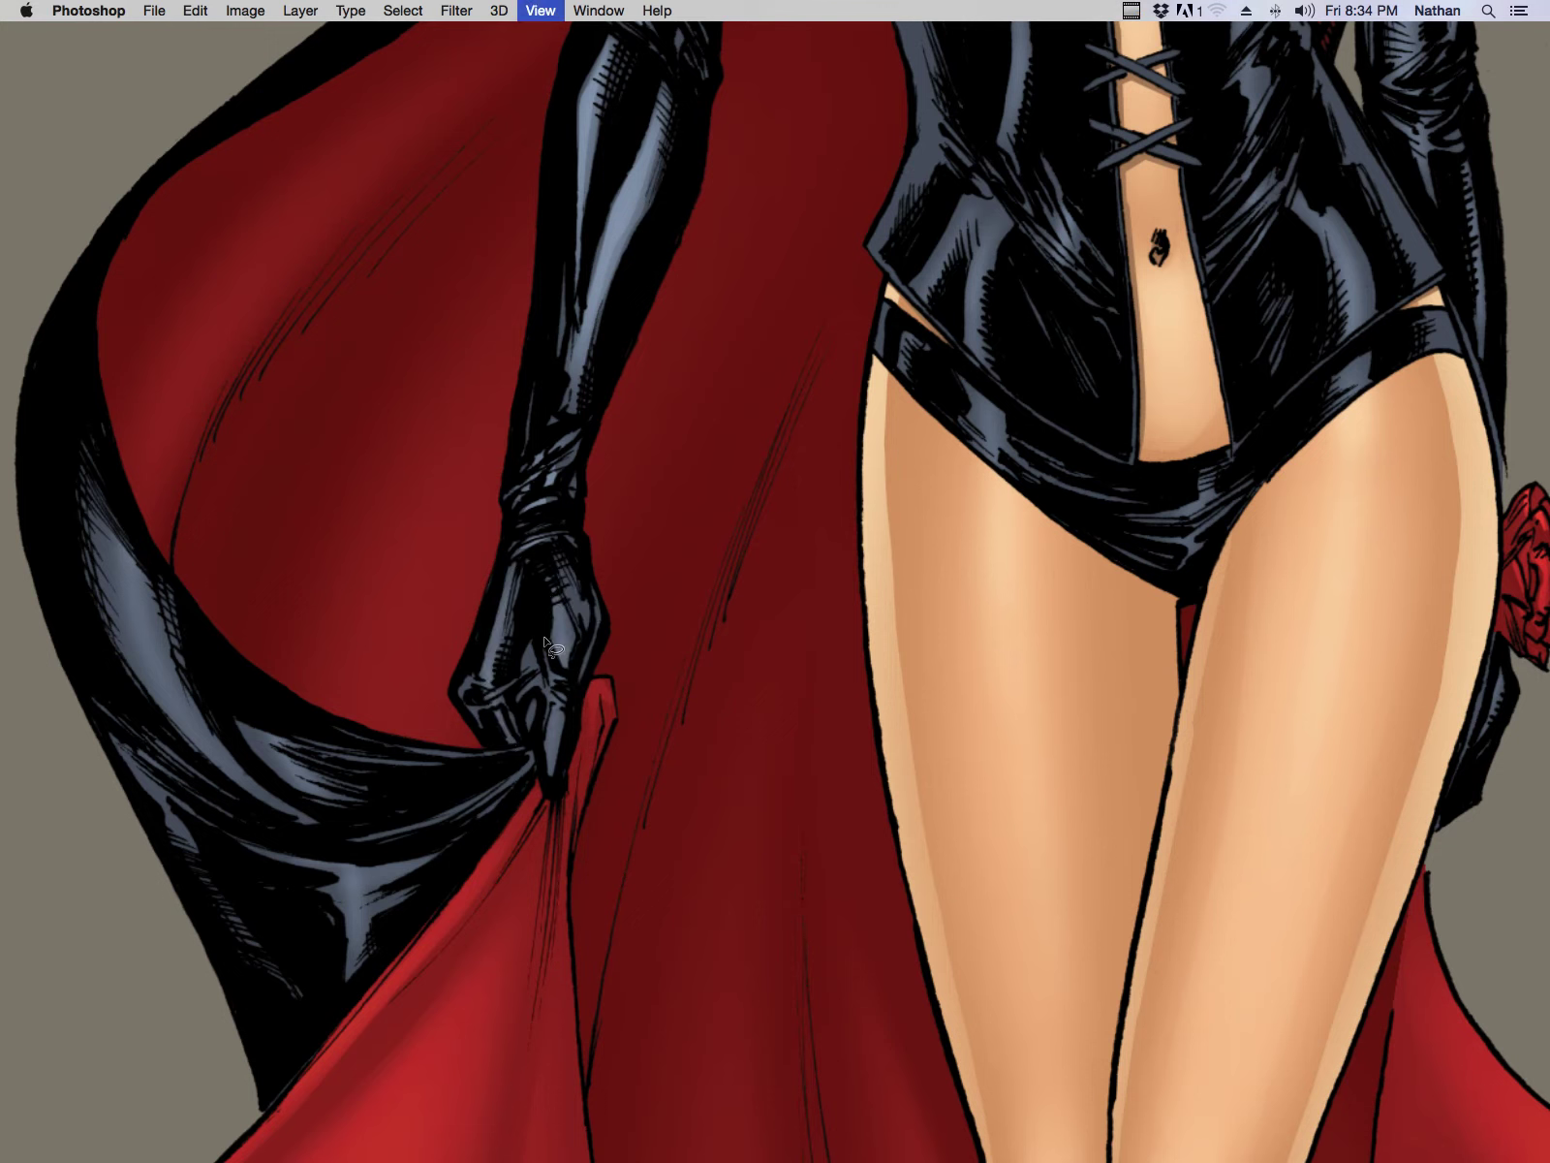
left_click_drag(576, 598, 561, 700)
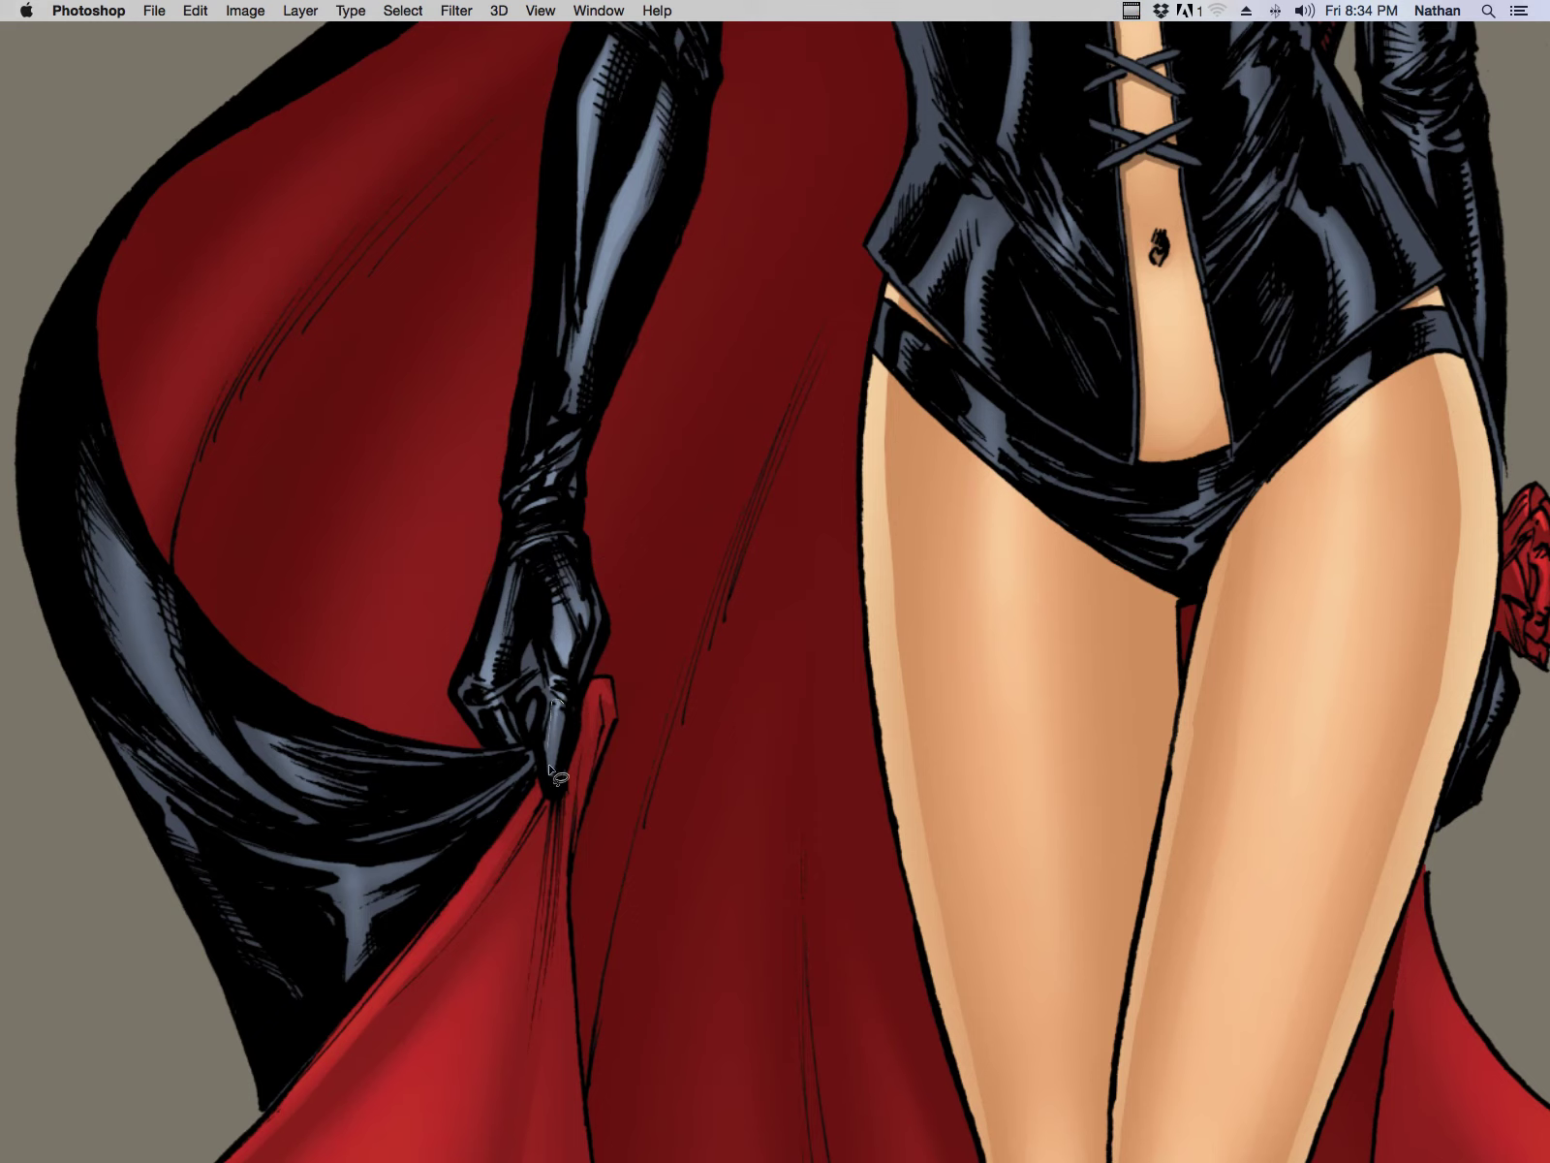
key("b")
key("super+h")
mouse_move(555, 719)
left_mouse_down()
mouse_move(580, 668)
mouse_move(573, 837)
left_mouse_up()
key("super+d")
Step: Lasso shapes along the cape's curved outer fold beside the gloved hand and brush brighter, sharp-edged highlights into them
left_click_drag(686, 556, 805, 691)
left_click_drag(704, 789, 779, 556)
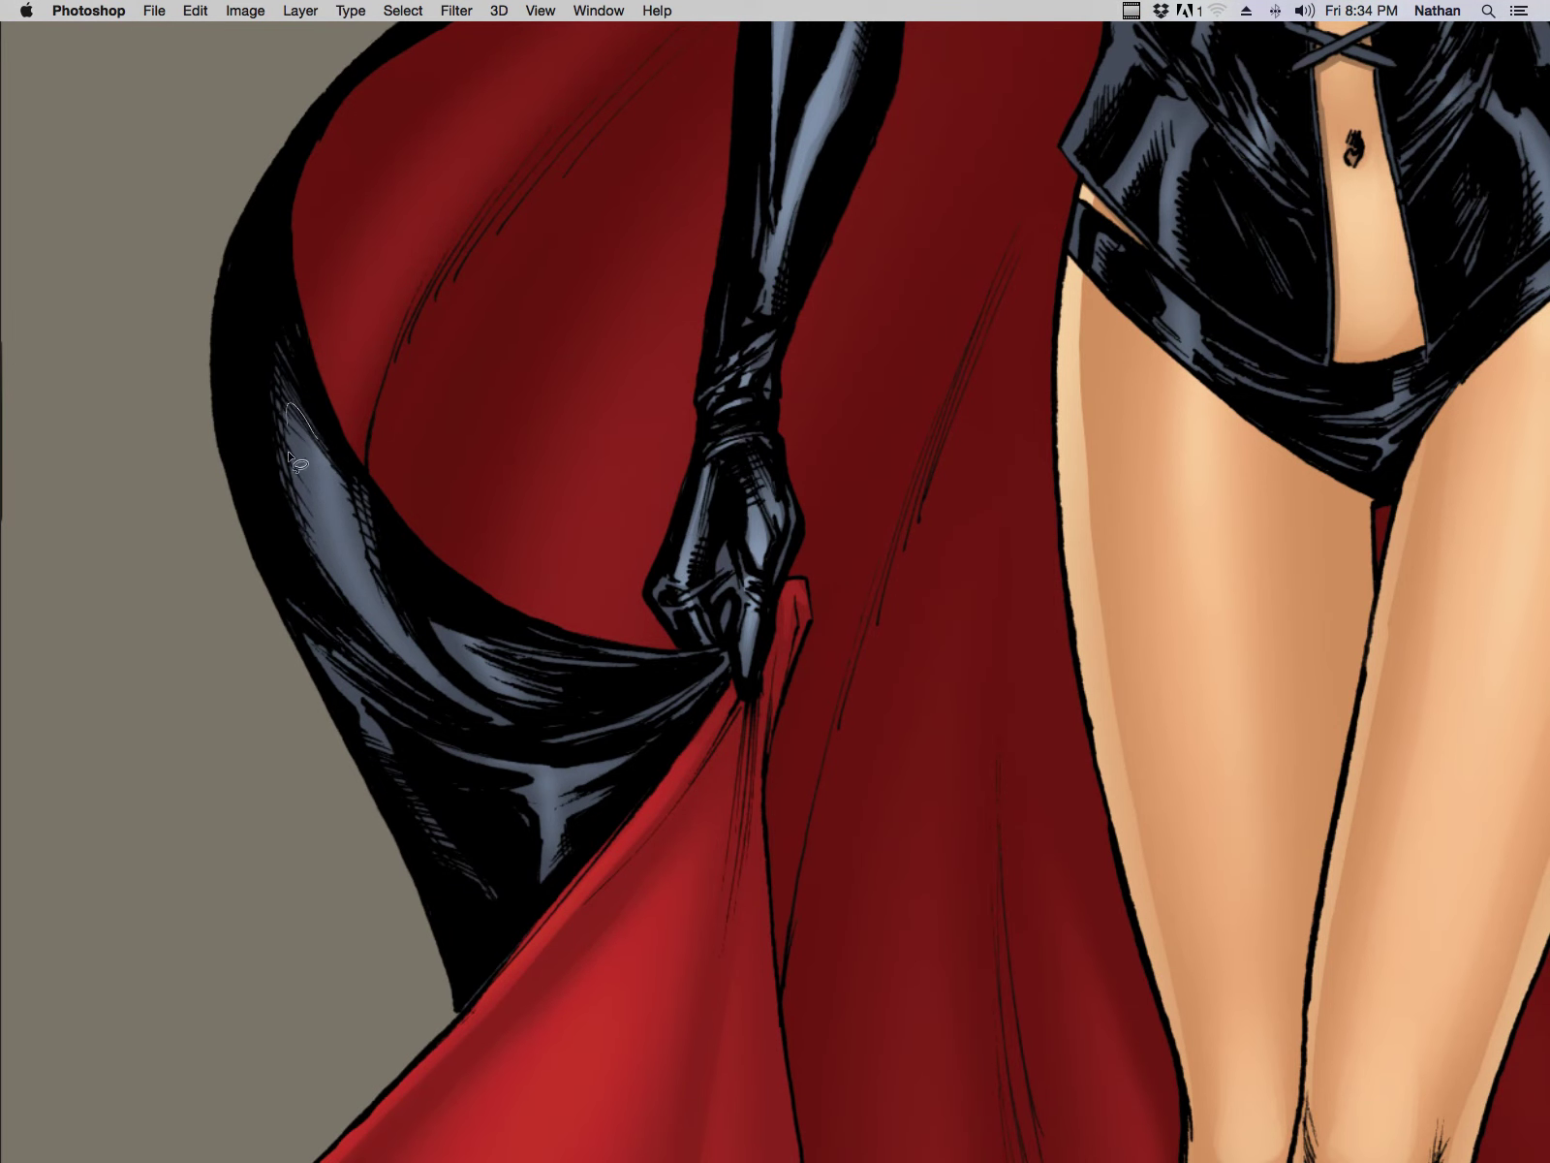
mouse_move(347, 548)
left_mouse_down()
mouse_move(329, 465)
mouse_move(373, 617)
left_mouse_up()
key("super+h")
key("b")
mouse_move(315, 432)
left_mouse_down()
mouse_move(325, 529)
mouse_move(421, 659)
left_mouse_up()
key("ctrl+d")
key("super+h")
key("b")
left_click_drag(356, 548, 316, 441)
Step: Lasso the cape folds sweeping toward the gloved hand, brush highlights inside each selection and deselect
key("l")
mouse_move(475, 636)
left_mouse_down()
mouse_move(492, 696)
mouse_move(452, 489)
left_mouse_up()
key("super+h")
key("b")
key("l")
mouse_move(467, 630)
left_mouse_down()
mouse_move(449, 638)
mouse_move(469, 618)
mouse_move(489, 425)
left_mouse_up()
key("super+h")
key("b")
key("l")
key("super+d")
Step: Lasso the forked highlight area on the lower cape fold beneath the gloved hand and hide the selection edges for brushing
left_click_drag(746, 758, 962, 620)
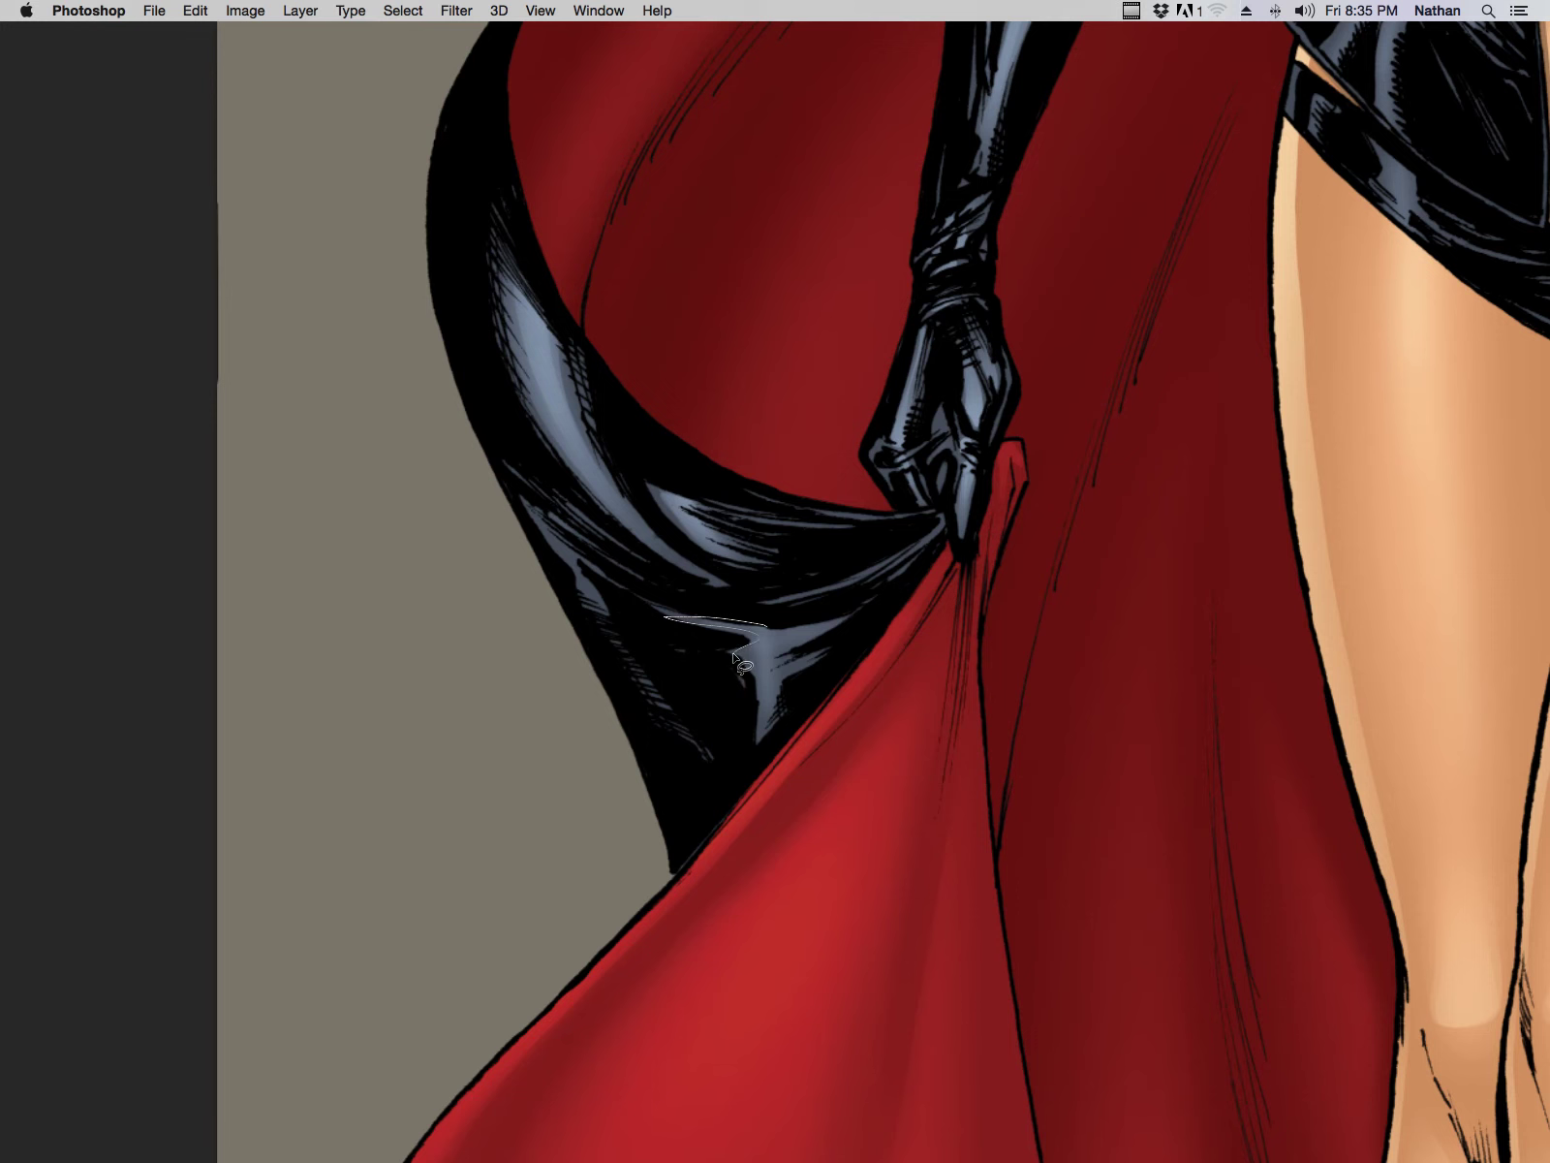
left_click_drag(793, 662, 769, 626)
key("super+h")
key("b")
Step: Try brushing highlights into the lassoed lower cape fold with the panels shown, and undo the last three brush strokes
left_click(771, 635)
left_click(934, 401)
key("Tab")
key("super+z")
mouse_move(773, 692)
left_mouse_down()
mouse_move(725, 604)
mouse_move(764, 628)
left_mouse_up()
left_click_drag(885, 568, 798, 607)
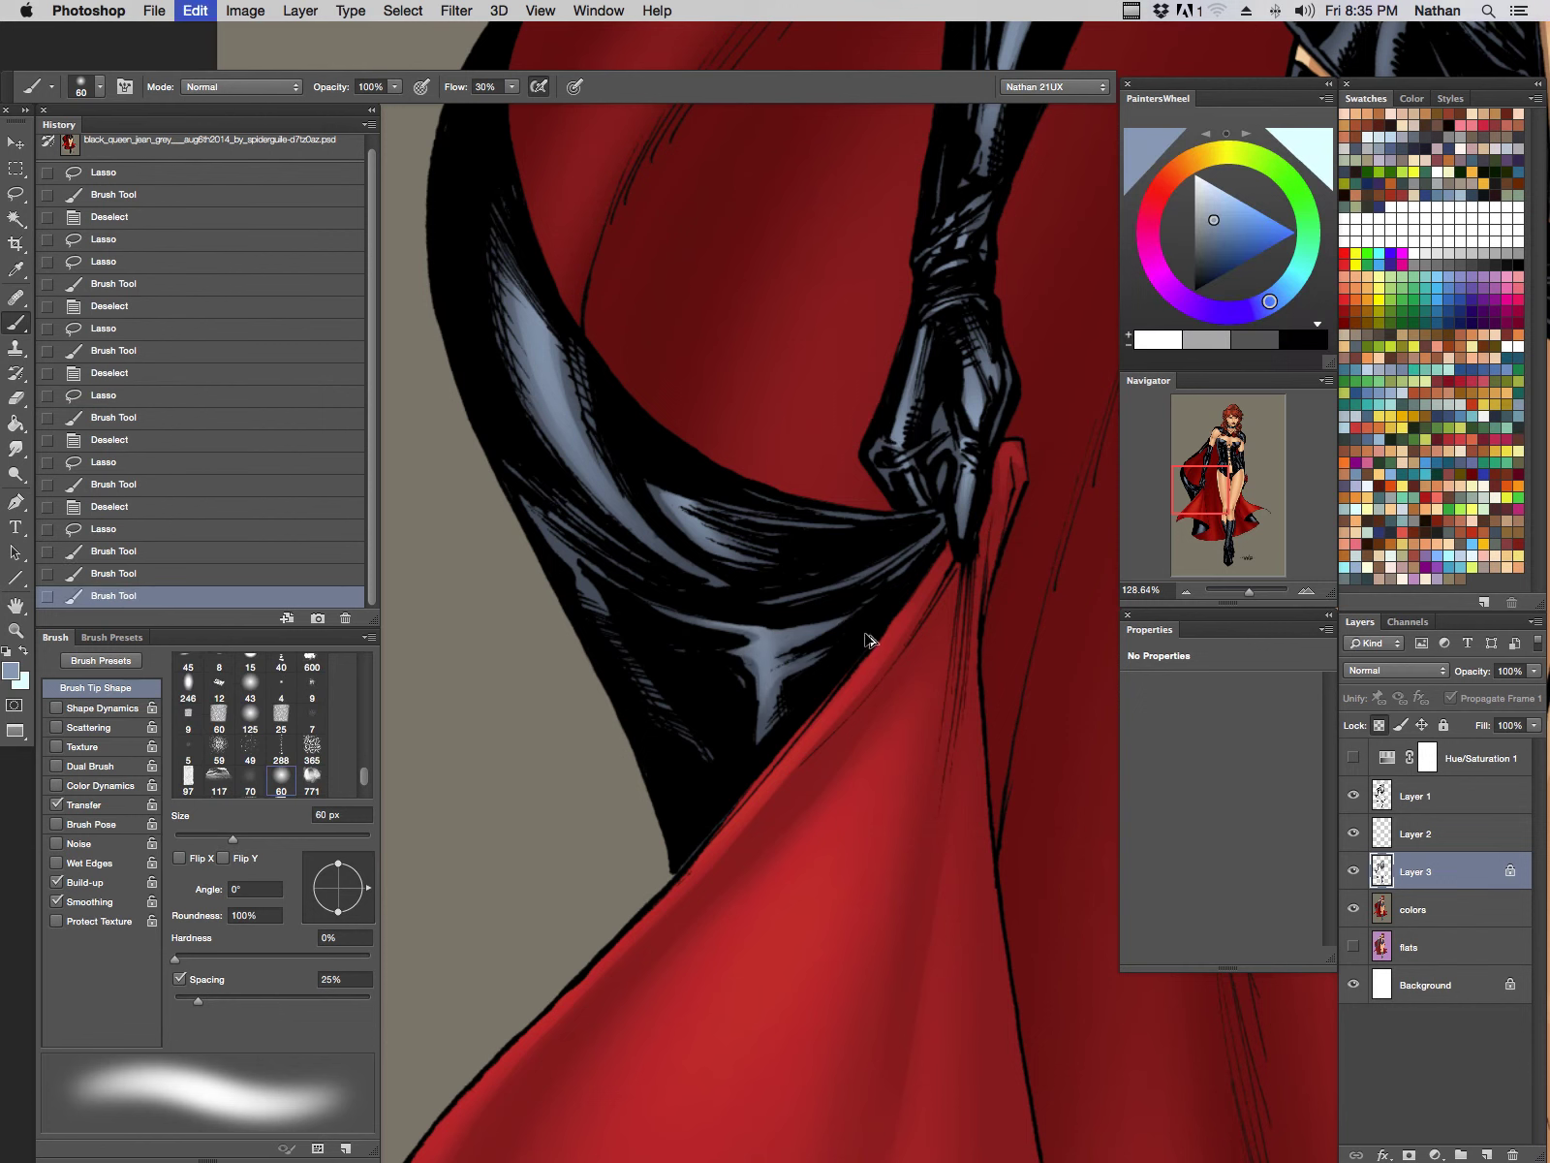
key("alt+super+z")
key("alt+super+z")
key("alt+super+z")
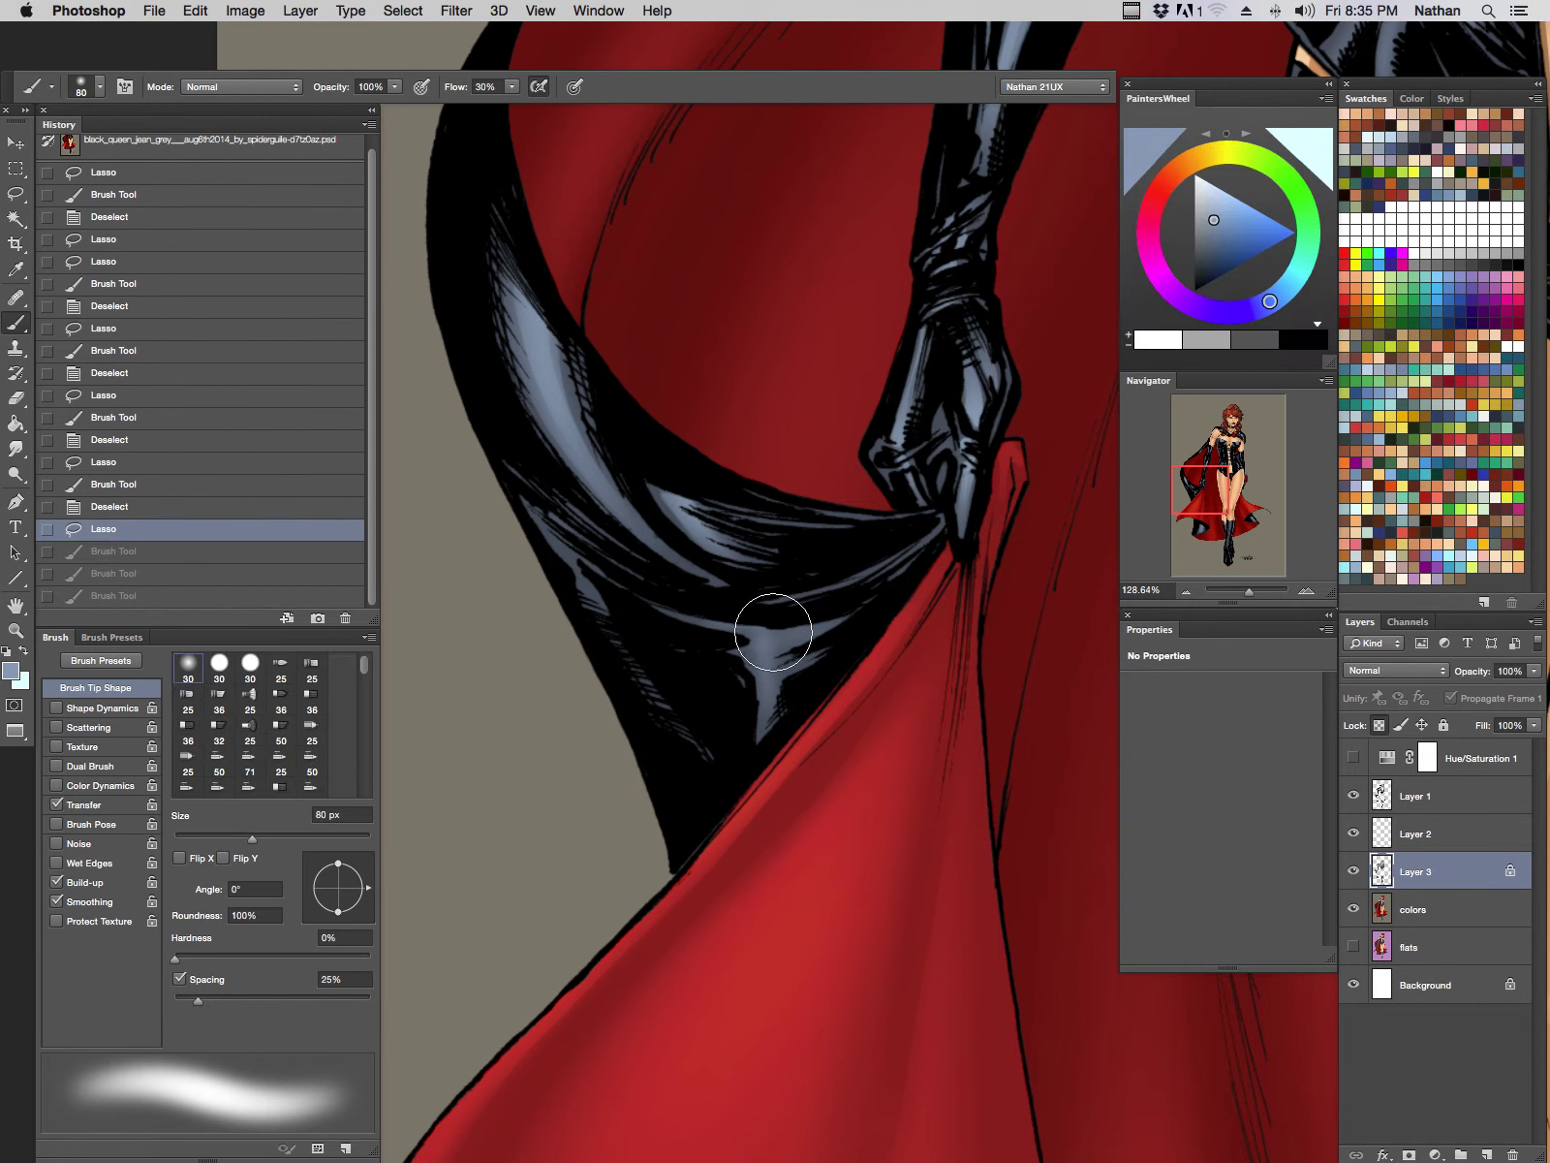
Step: Brush a highlight into the lassoed forked area of the lower cape fold and deselect
left_click(831, 575)
key("l")
key("super+d")
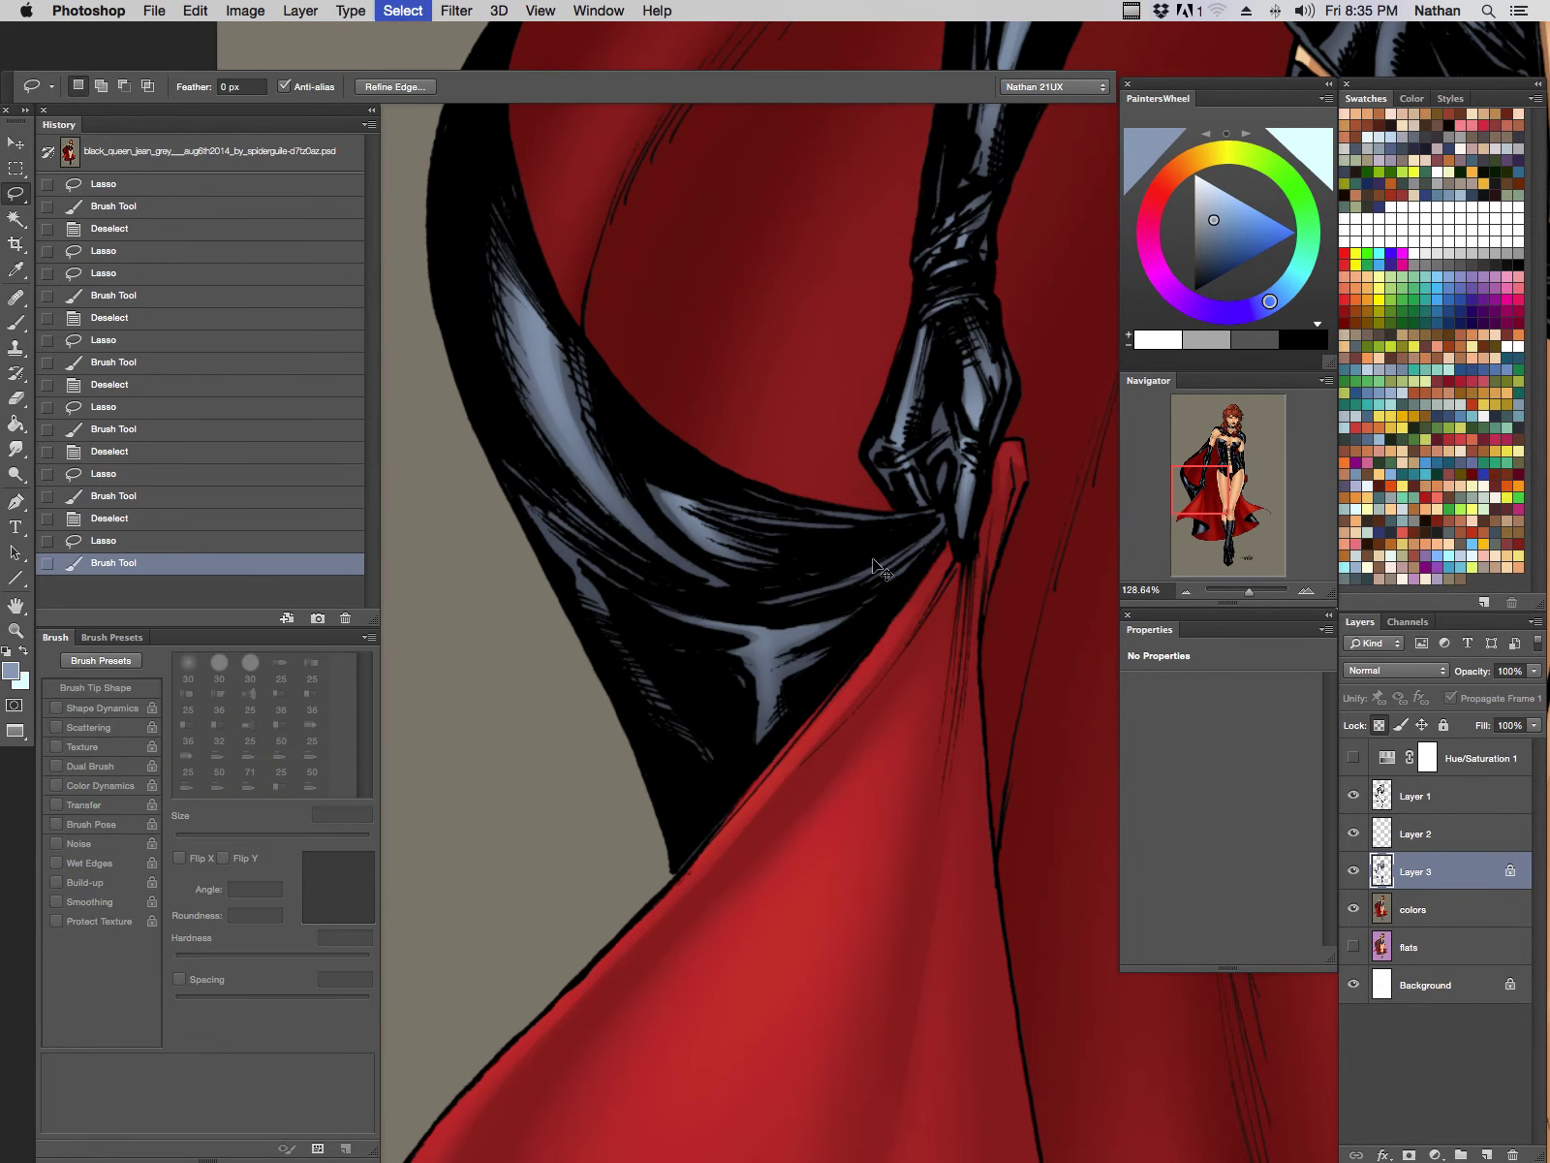
Step: Lasso the thin cape folds converging at the gloved hand, brush highlights inside the selection and deselect
mouse_move(859, 520)
left_mouse_down()
mouse_move(969, 514)
mouse_move(938, 514)
left_mouse_up()
mouse_move(938, 515)
left_mouse_down()
mouse_move(935, 543)
mouse_move(821, 598)
mouse_move(884, 577)
mouse_move(940, 515)
mouse_move(869, 512)
mouse_move(862, 490)
left_mouse_up()
key("b")
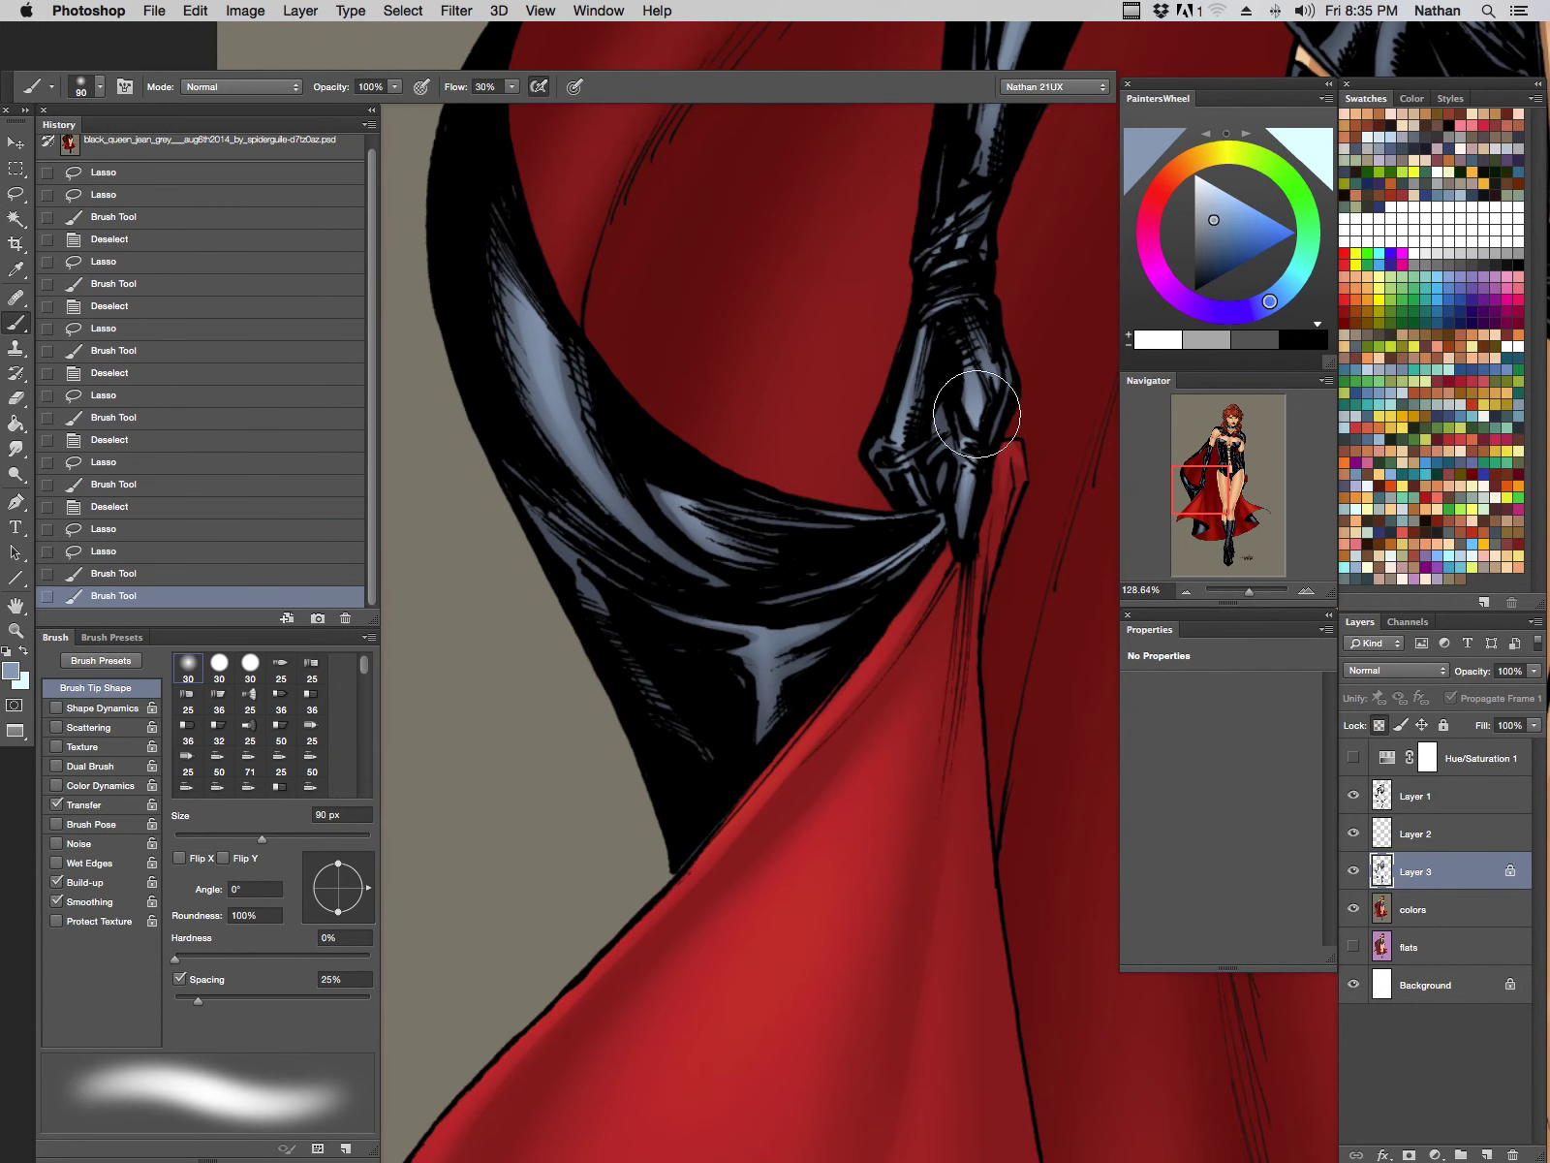
key("l")
key("super+d")
Step: Lasso the upper edge and branches of the forked lower cape fold, brush a brighter highlight inside and deselect
left_click_drag(791, 626, 687, 617)
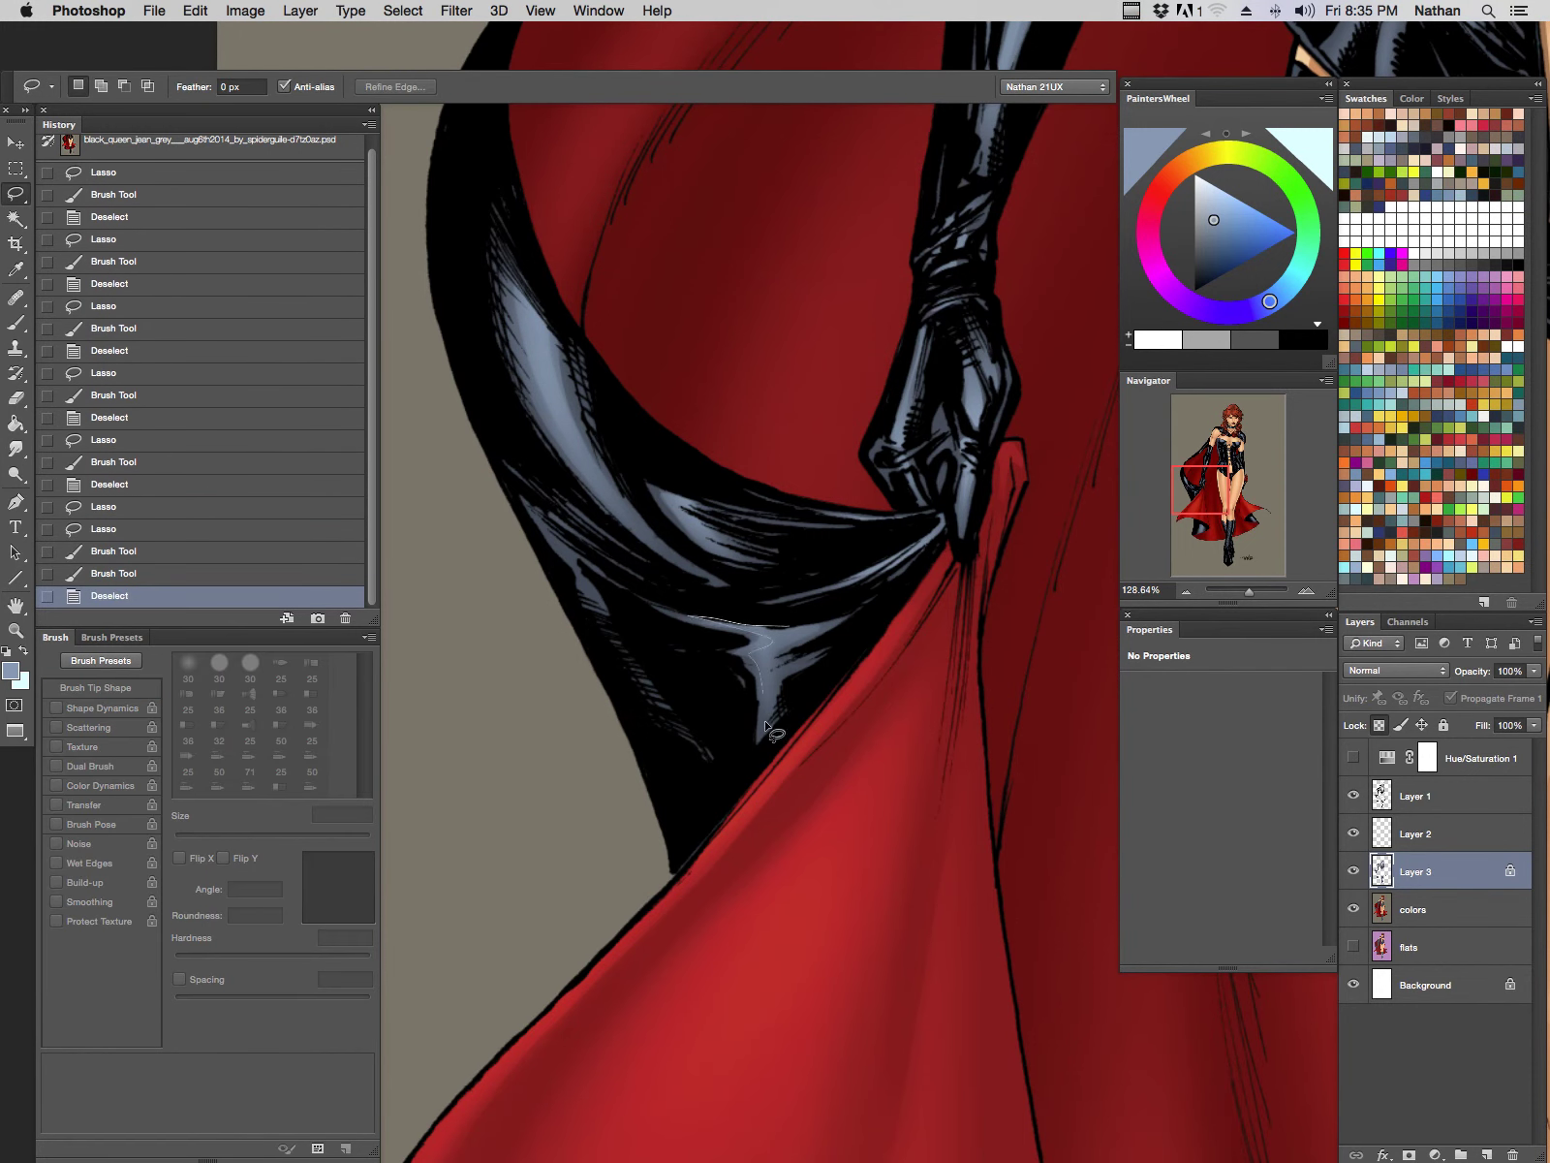
left_click_drag(875, 587, 909, 543)
key("b")
left_click_drag(754, 679, 865, 478)
key("super+d")
Step: Hide the panels, lasso the blue patch on the cape's turned-under hem, brush a highlight inside and deselect
key("Tab")
left_click_drag(1052, 725, 699, 720)
left_click_drag(968, 865, 1124, 126)
left_click_drag(1016, 420, 747, 826)
key("l")
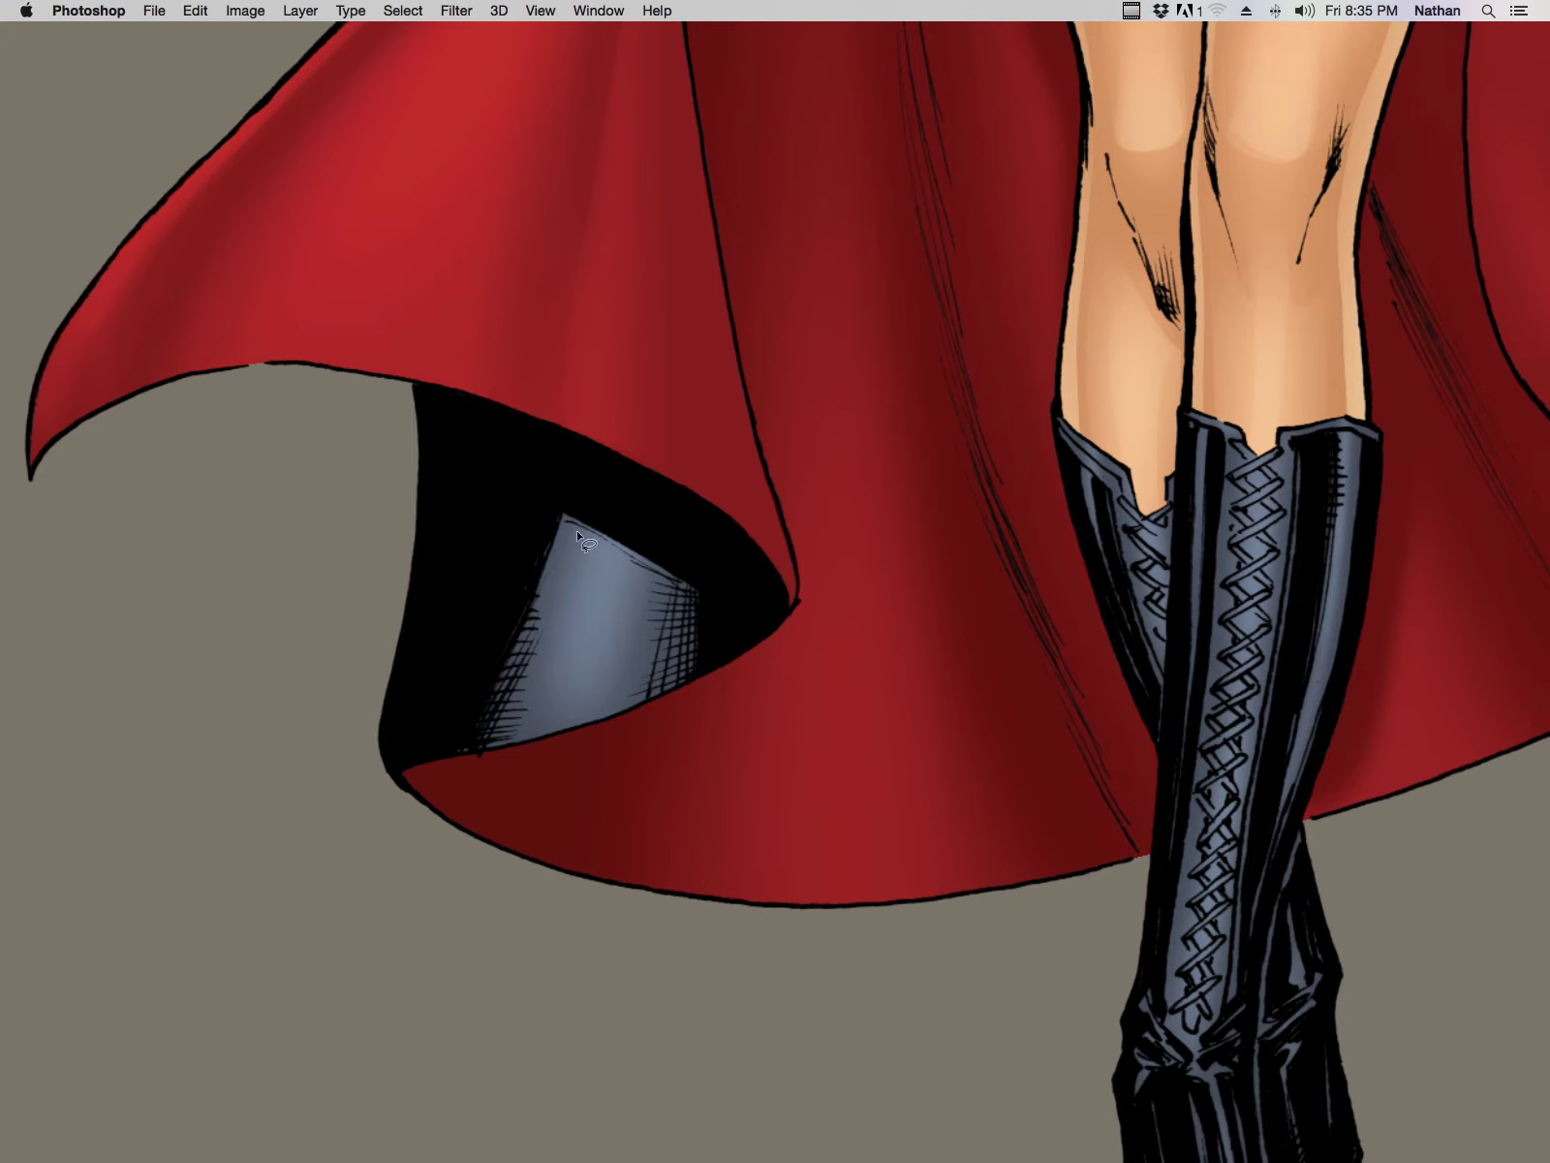
mouse_move(539, 668)
left_mouse_down()
mouse_move(657, 758)
mouse_move(702, 491)
mouse_move(581, 509)
left_mouse_up()
key("super+h")
key("b")
left_click_drag(579, 712, 617, 572)
left_click_drag(1251, 584, 87, 843)
key("super+d")
Step: Lasso a second shape on the turned-under cape hem, hide the selection edges and brush a highlight into it
key("l")
mouse_move(575, 775)
left_mouse_down()
mouse_move(513, 603)
mouse_move(500, 620)
left_mouse_up()
key("super+h")
key("b")
left_click_drag(532, 693, 504, 654)
Step: Lasso the corset's upper outer corner beside the left-hand cup and brush a highlight into it with the selection edges hidden
key("h")
left_click_drag(442, 494, 760, 509)
left_click_drag(863, 602, 859, 927)
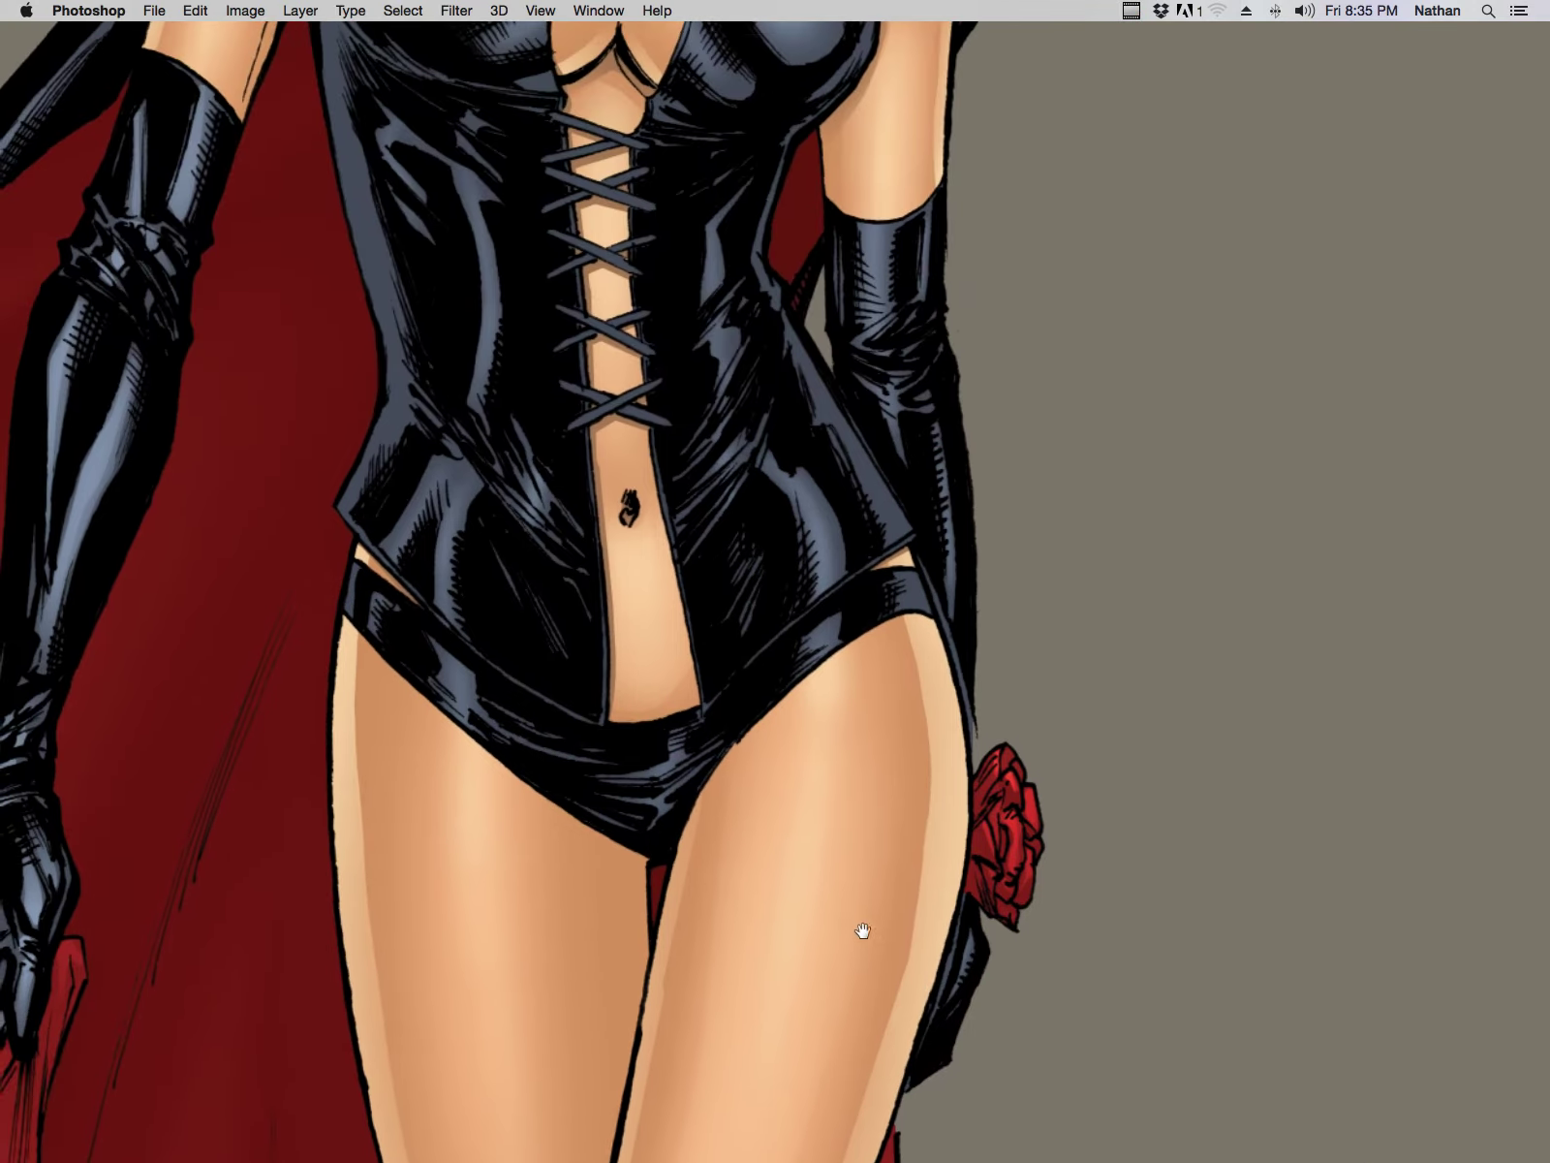
left_click_drag(830, 665, 842, 1042)
key("l")
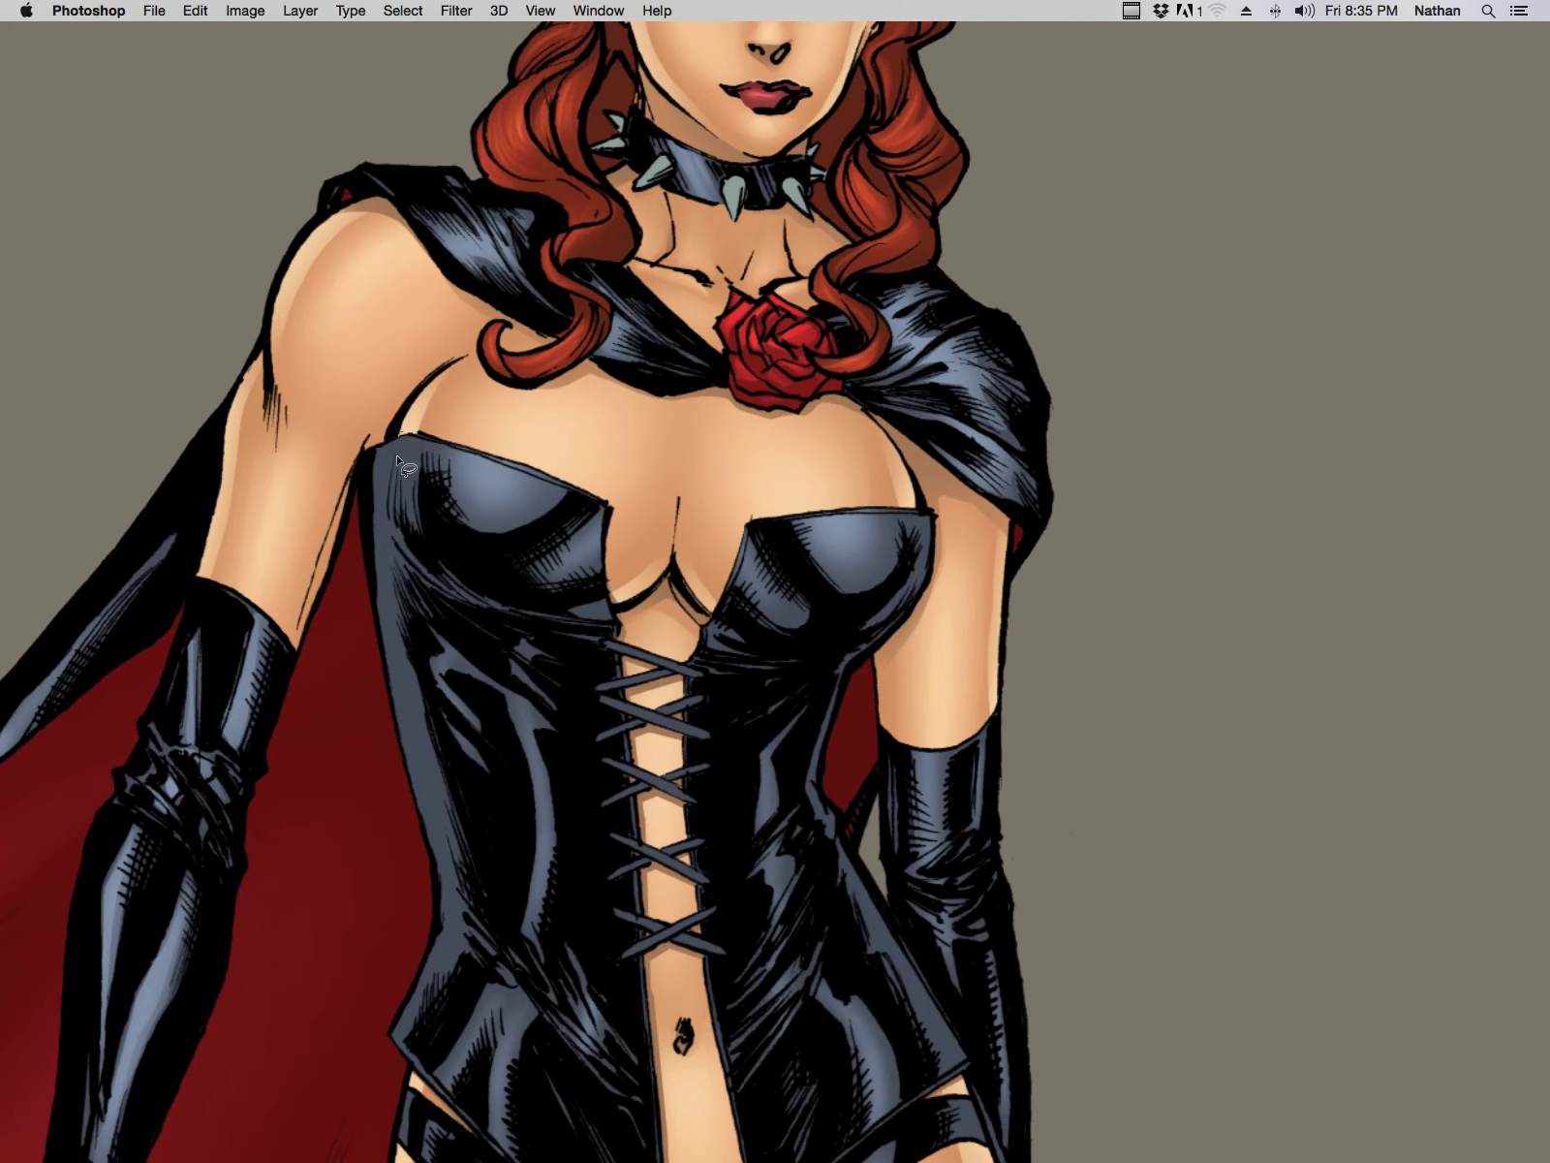
key("super+h")
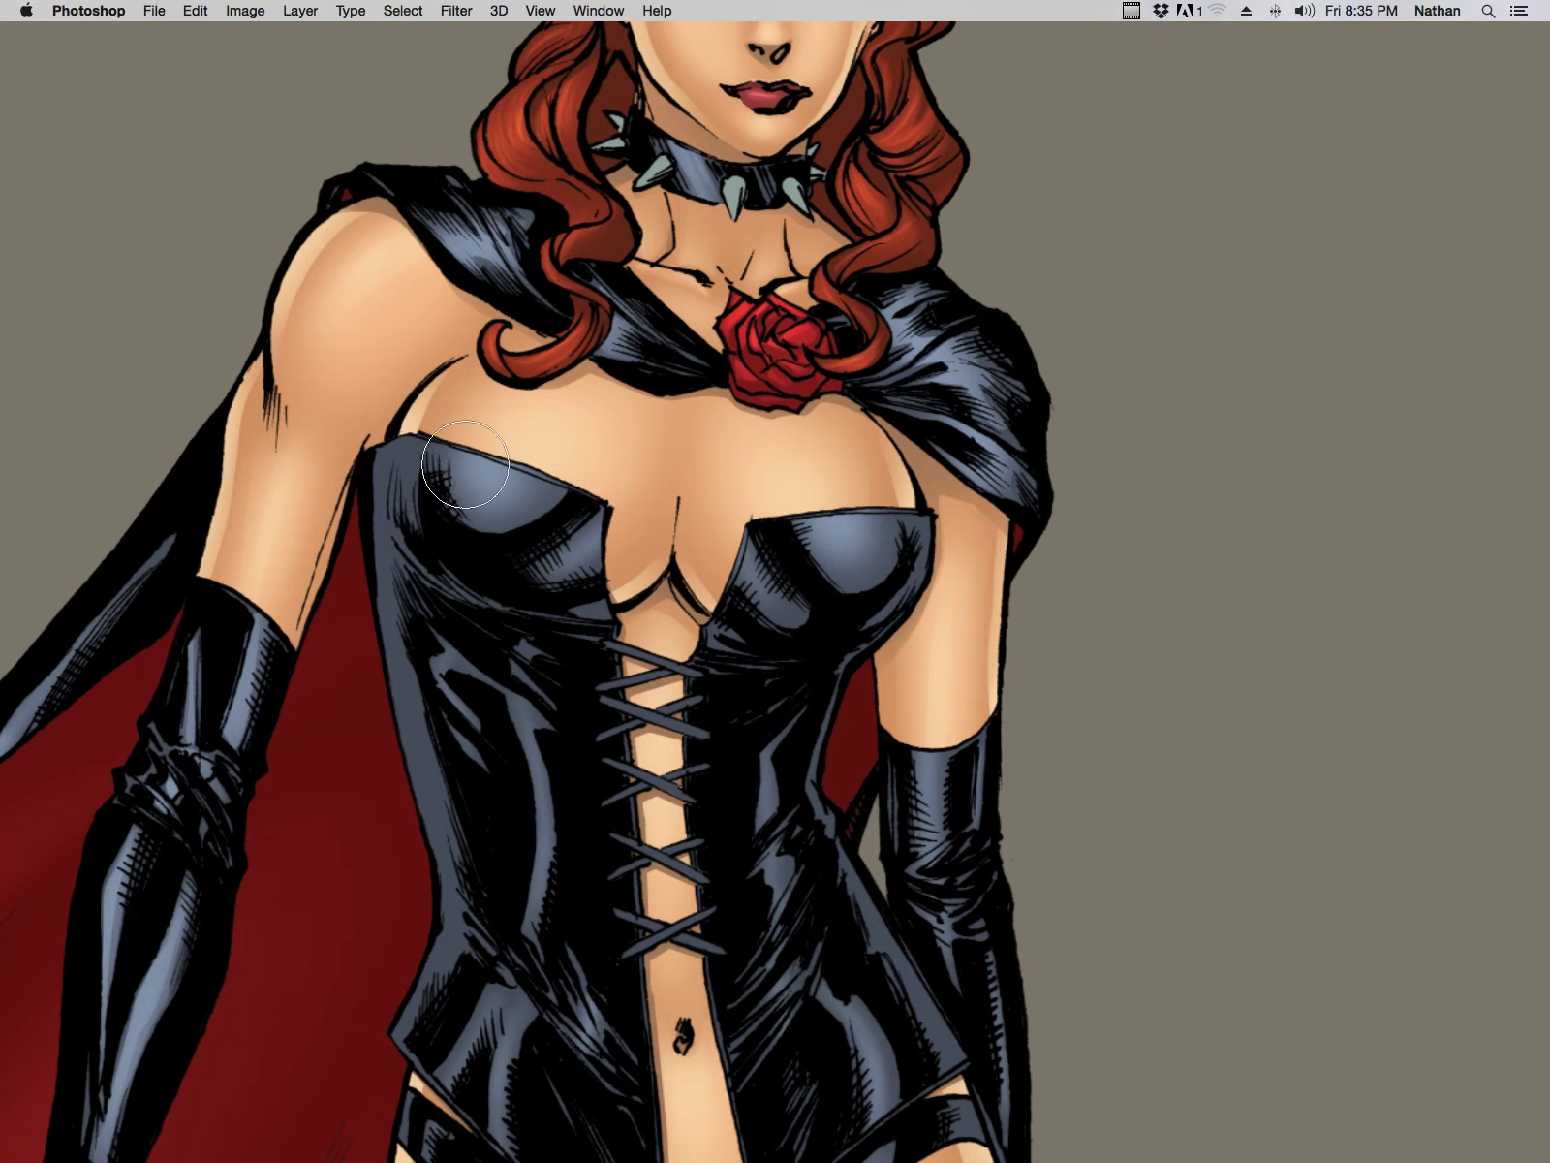
Step: Lasso the rounded upper surface of the corset's left-hand cup and brush a soft highlight into it
key("l")
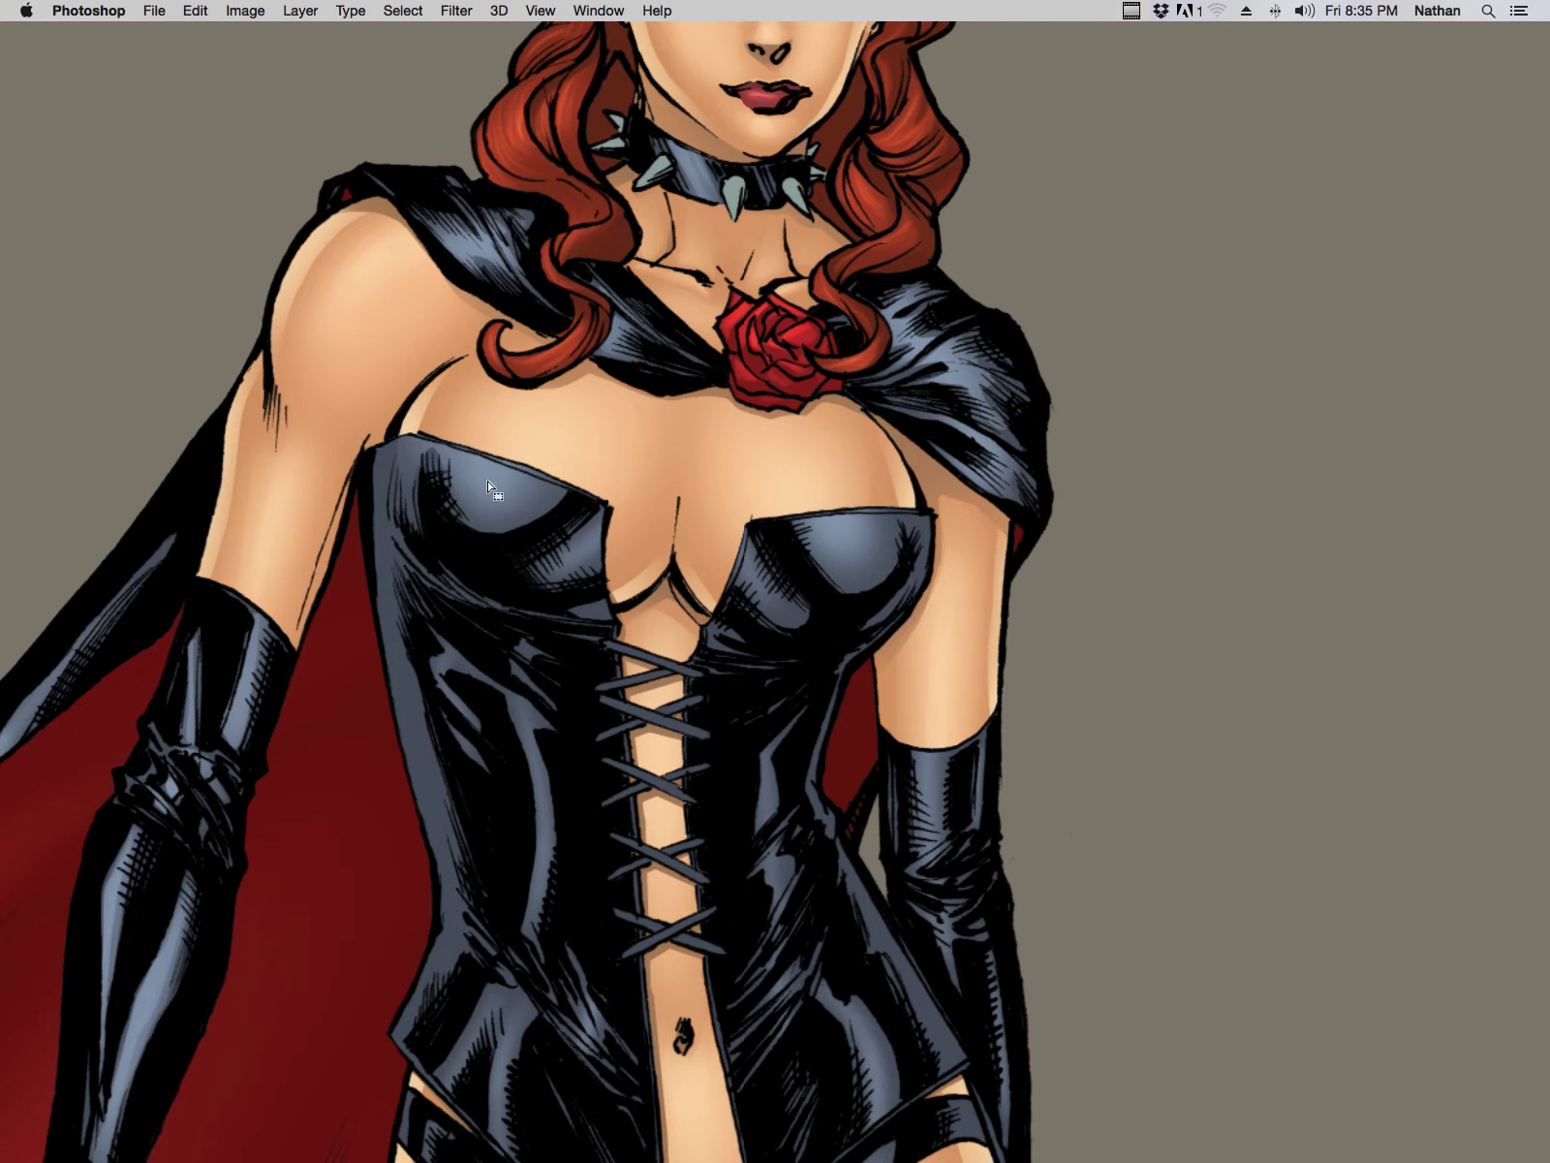
mouse_move(456, 441)
left_mouse_down()
mouse_move(513, 417)
mouse_move(453, 447)
left_mouse_up()
key("super+h")
key("b")
left_click_drag(552, 397, 504, 457)
Step: Lasso the reflected-light area along the lower edge of the left-hand cup and brush highlights inside
key("l")
mouse_move(542, 571)
left_mouse_down()
mouse_move(665, 488)
mouse_move(601, 551)
left_mouse_up()
key("super+h")
key("b")
key("l")
key("b")
Step: Lasso the rounded surface of the corset's right-hand cup, brush a highlight with a smaller brush and deselect
key("l")
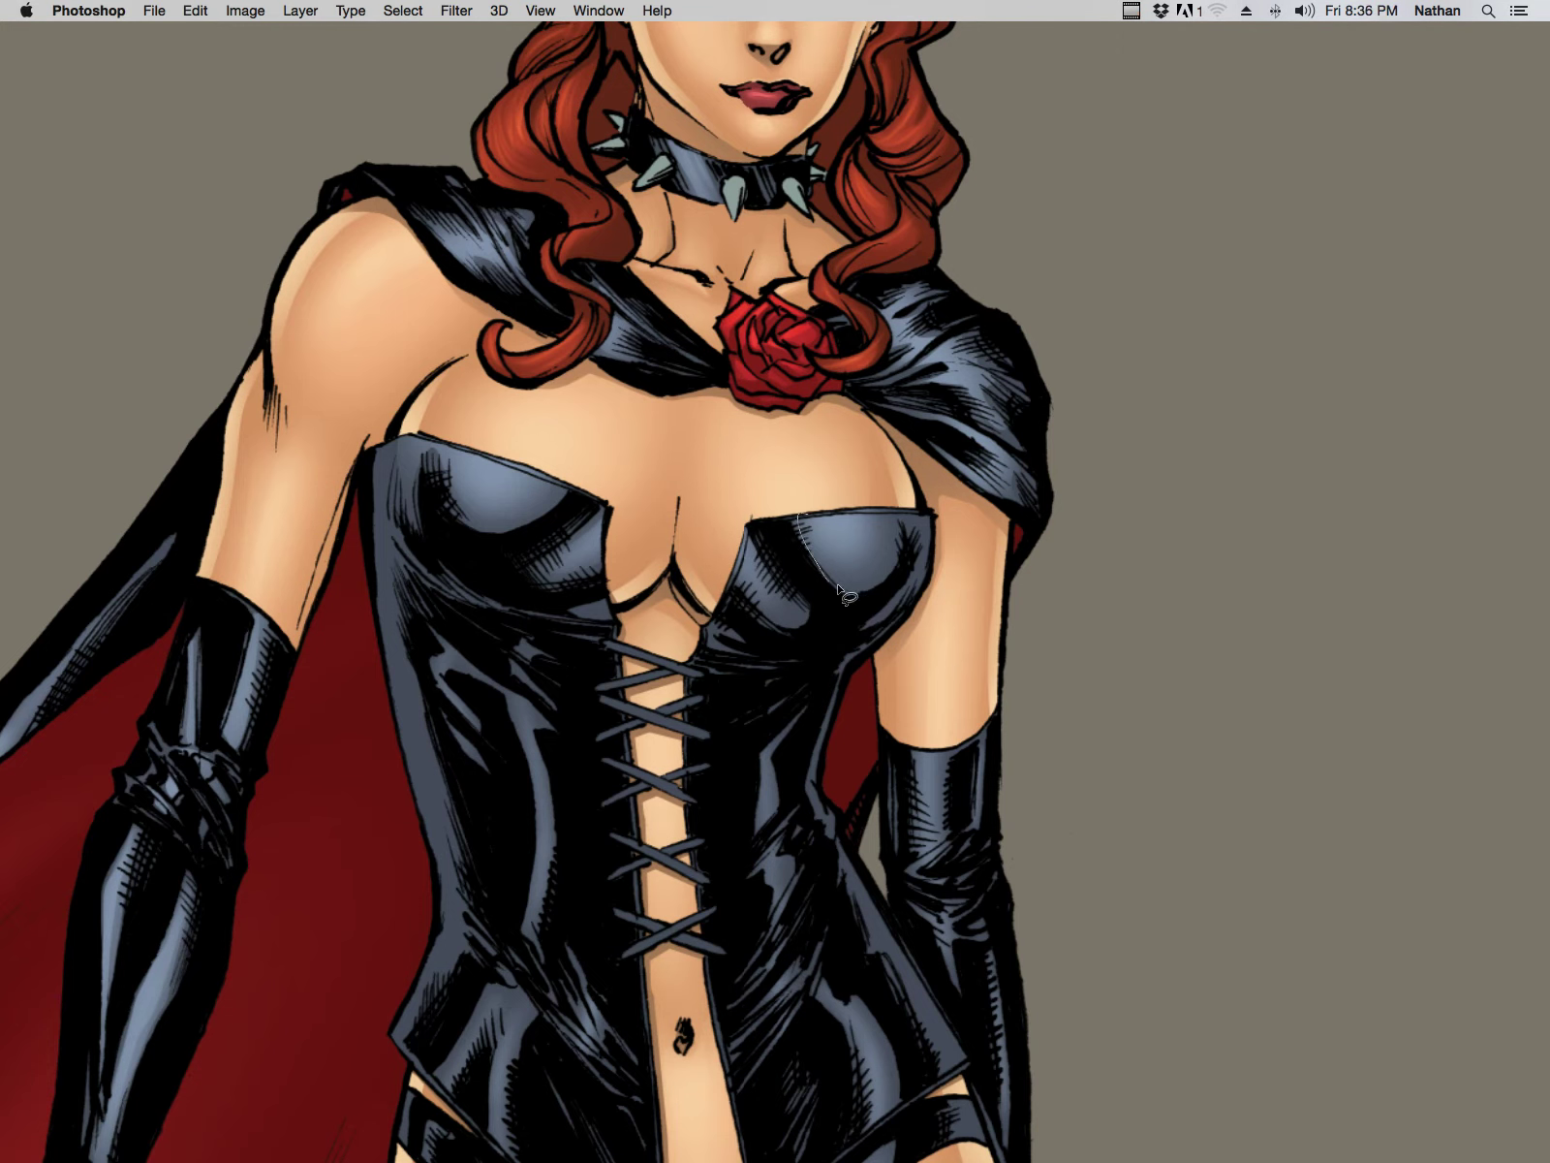
left_click_drag(911, 509, 804, 512)
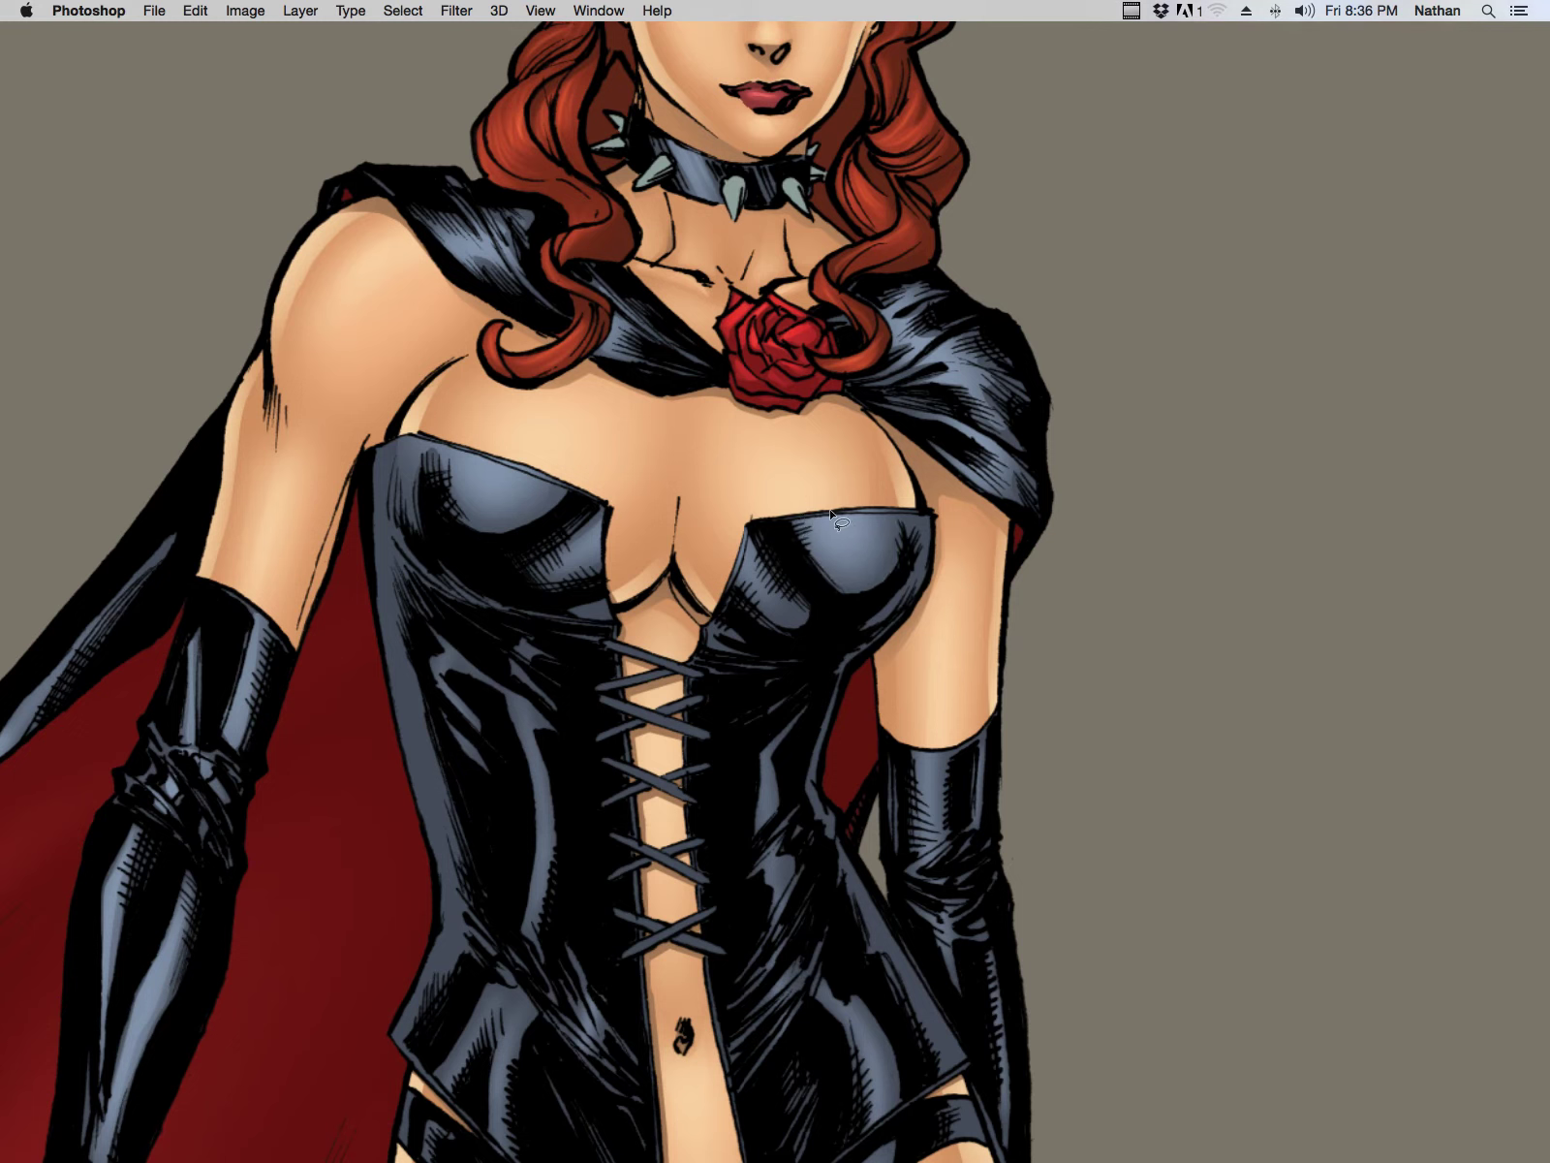
left_click_drag(838, 483, 836, 498)
key("super+h")
key("b")
key("bracketleft")
key("bracketleft")
key("space")
left_click_drag(999, 777, 991, 643)
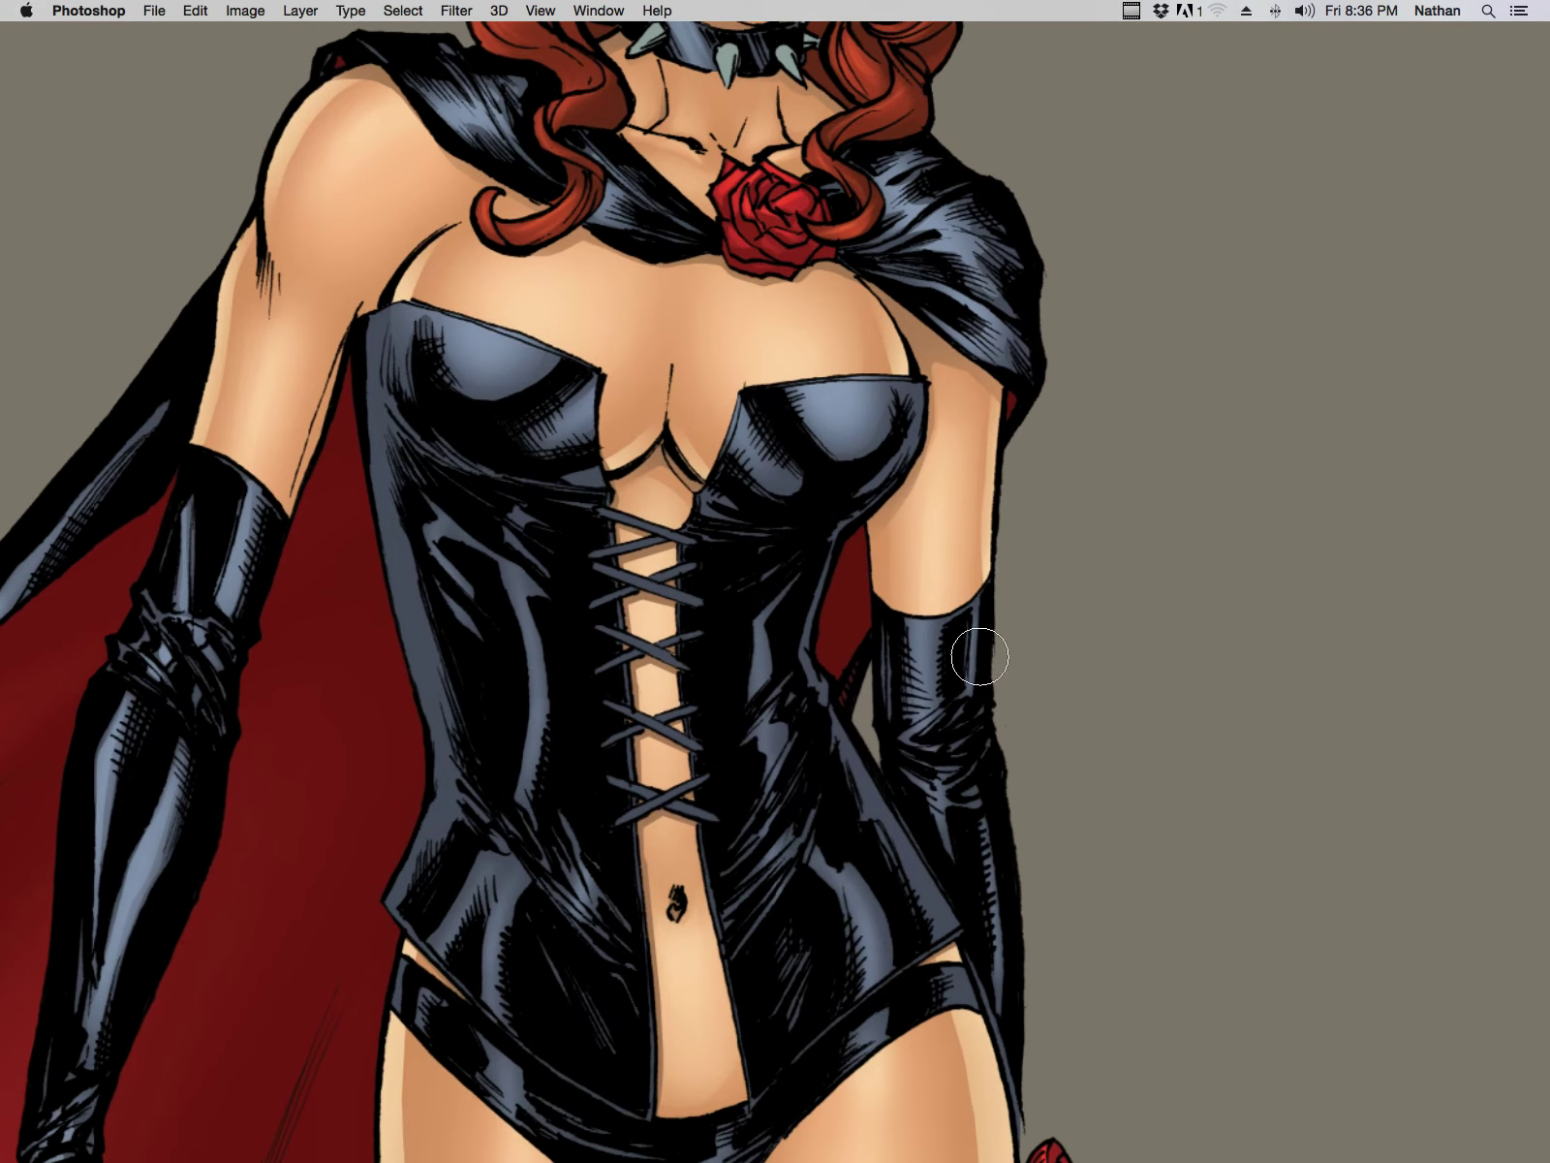
key("super+d")
Step: Lasso the small crease and long curved reflection on the corset's left-hand panel and brush highlights into them
mouse_move(519, 507)
left_mouse_down()
mouse_move(506, 543)
mouse_move(541, 565)
mouse_move(539, 510)
left_mouse_up()
mouse_move(446, 510)
left_mouse_down()
mouse_move(472, 597)
mouse_move(478, 558)
mouse_move(507, 583)
mouse_move(534, 694)
mouse_move(519, 795)
mouse_move(541, 709)
mouse_move(529, 582)
left_mouse_up()
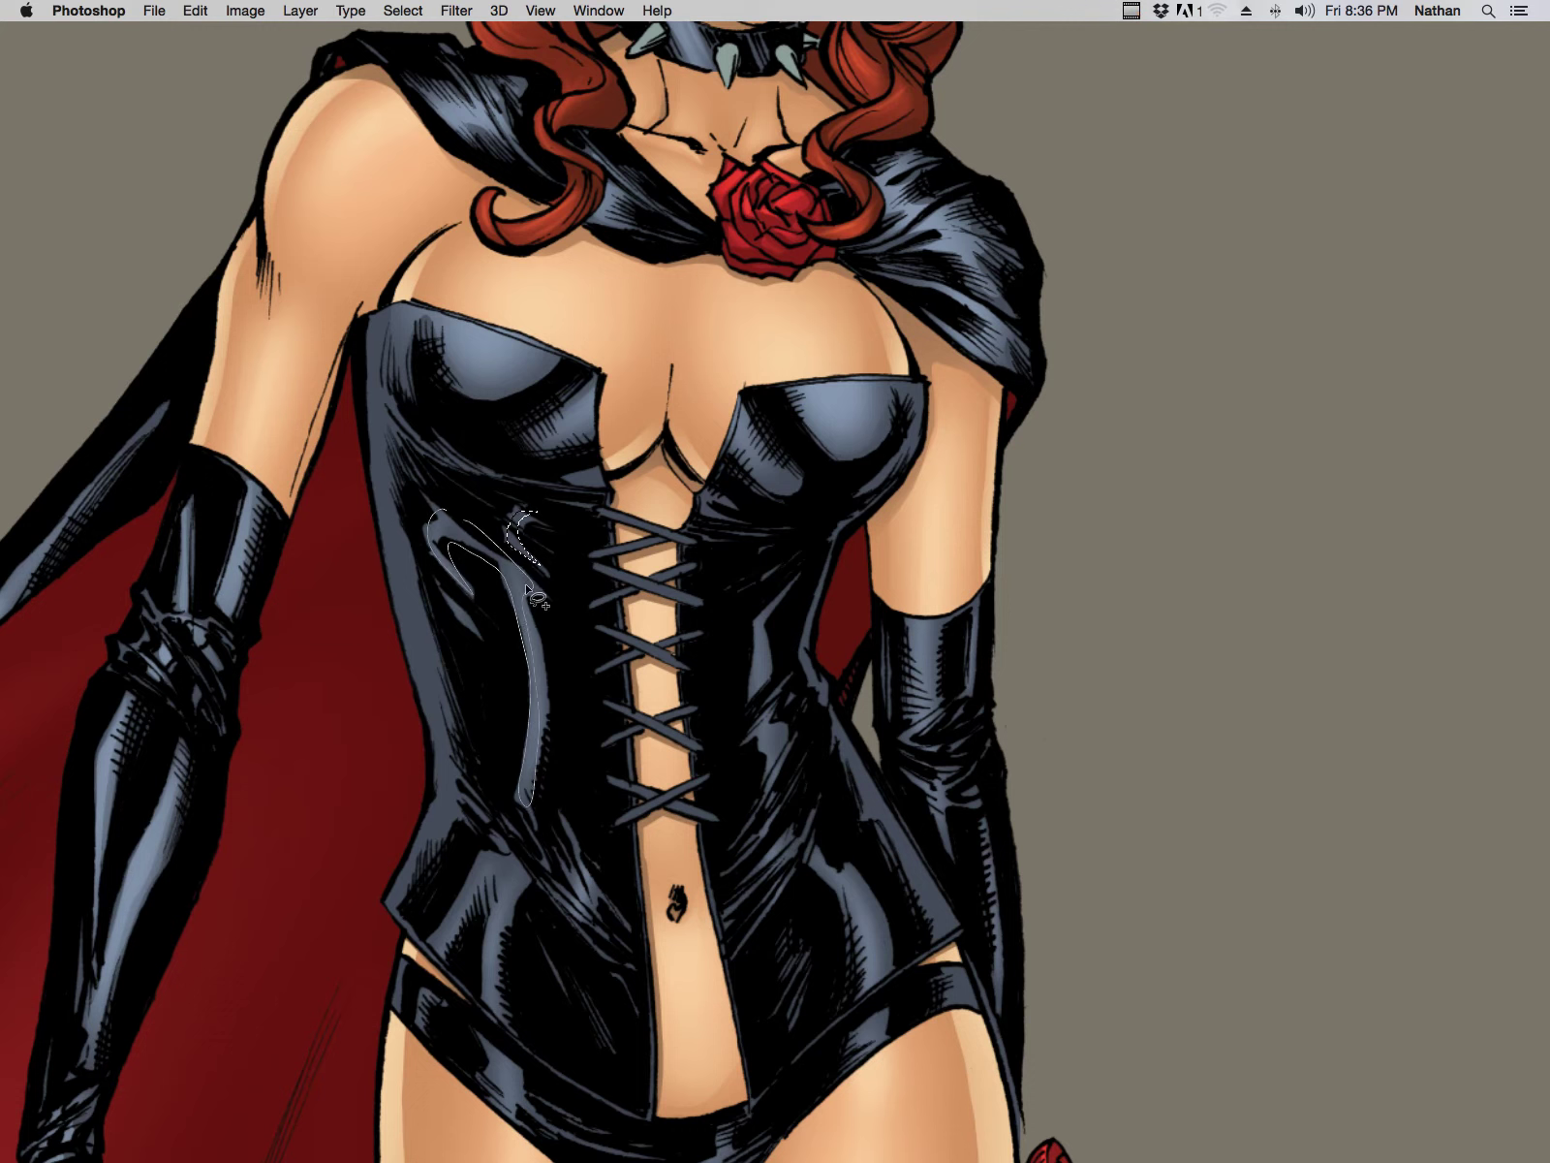
key("super+h")
key("b")
mouse_move(532, 759)
left_mouse_down()
mouse_move(433, 505)
mouse_move(522, 532)
mouse_move(511, 571)
left_mouse_up()
Step: Lasso the forked upper part of the left-hand corset panel's reflection, brush a brighter highlight inside and deselect
key("l")
mouse_move(532, 693)
left_mouse_down()
mouse_move(537, 663)
mouse_move(458, 508)
mouse_move(442, 514)
left_mouse_up()
key("super+h")
key("b")
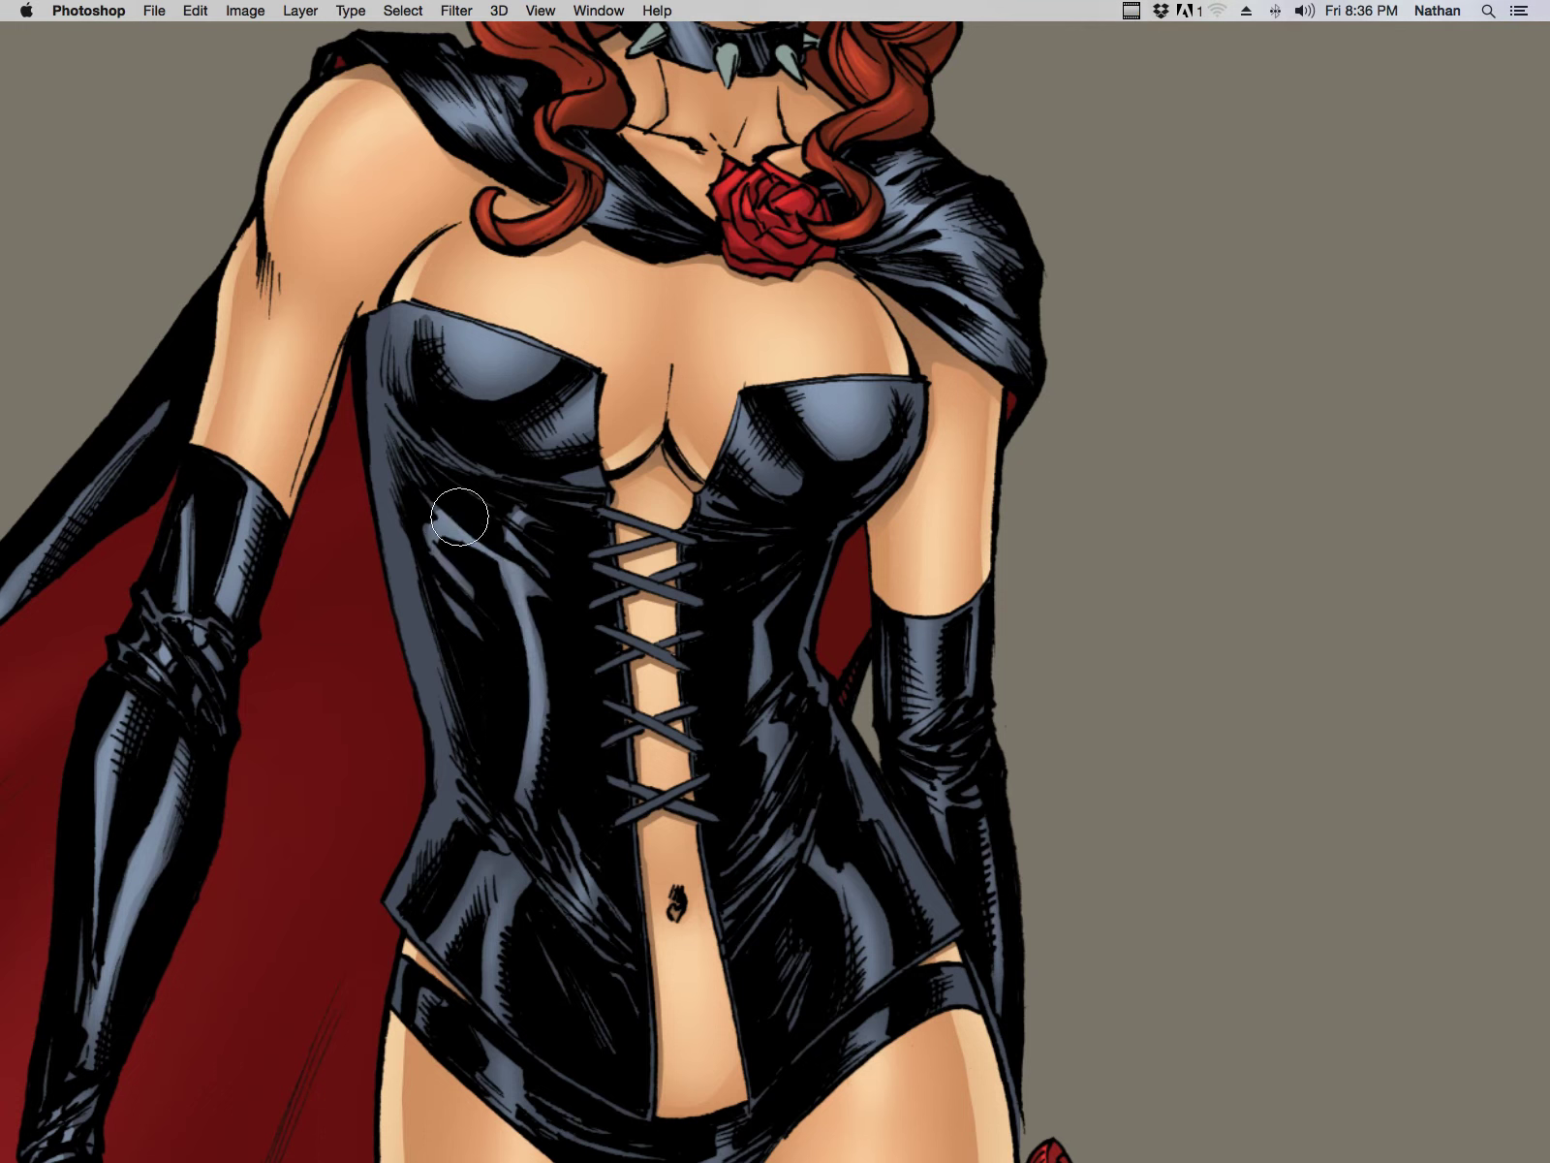
key("l")
key("super+d")
Step: Lasso the reflections on the corset's right-hand panel beside the lacing and brush sharp-edged highlights into them
mouse_move(799, 565)
left_mouse_down()
mouse_move(764, 609)
mouse_move(754, 694)
mouse_move(798, 565)
left_mouse_up()
mouse_move(751, 738)
left_mouse_down()
mouse_move(767, 788)
mouse_move(784, 682)
mouse_move(823, 666)
mouse_move(750, 846)
mouse_move(808, 764)
mouse_move(786, 827)
mouse_move(804, 818)
mouse_move(800, 837)
mouse_move(743, 910)
mouse_move(772, 908)
mouse_move(856, 724)
mouse_move(778, 640)
left_mouse_up()
key("super+h")
key("b")
scroll(901, 542, "down", 5)
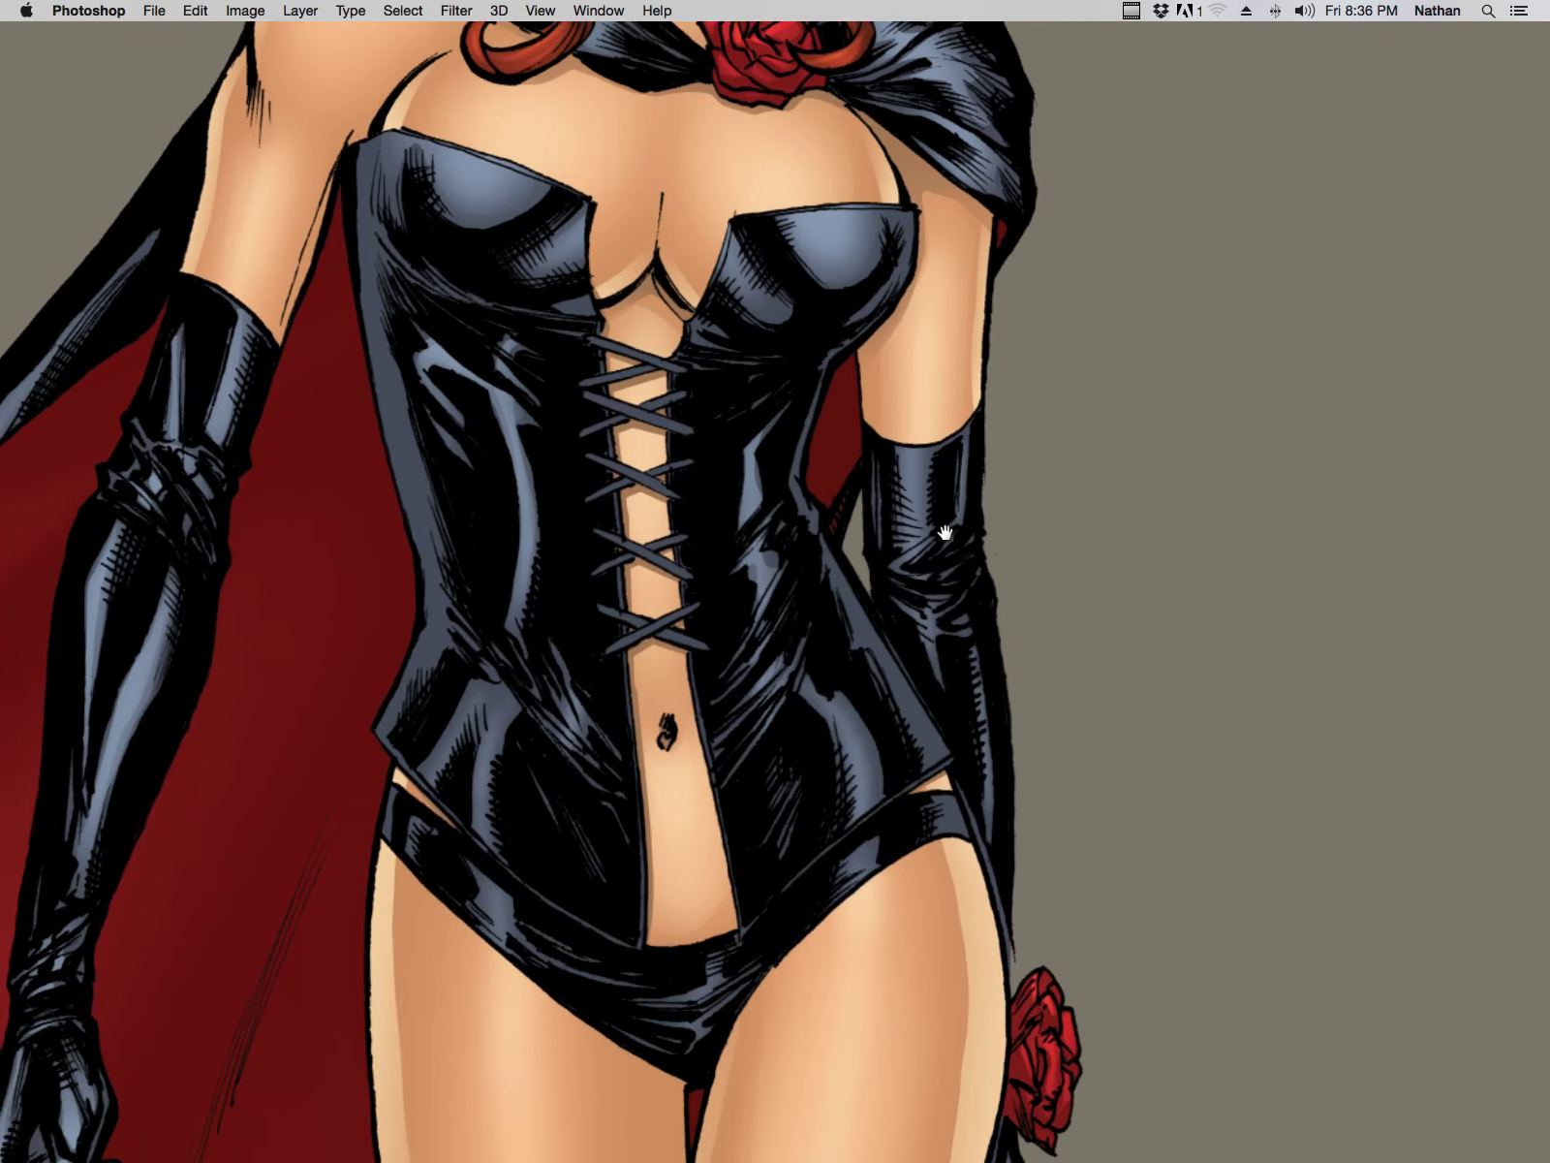
Step: Lasso the diagonal waist creases on the left-hand side of the corset and brush highlights into them
key("l")
mouse_move(552, 686)
left_mouse_down()
mouse_move(579, 735)
mouse_move(585, 699)
mouse_move(522, 663)
left_mouse_up()
key("super+h")
key("b")
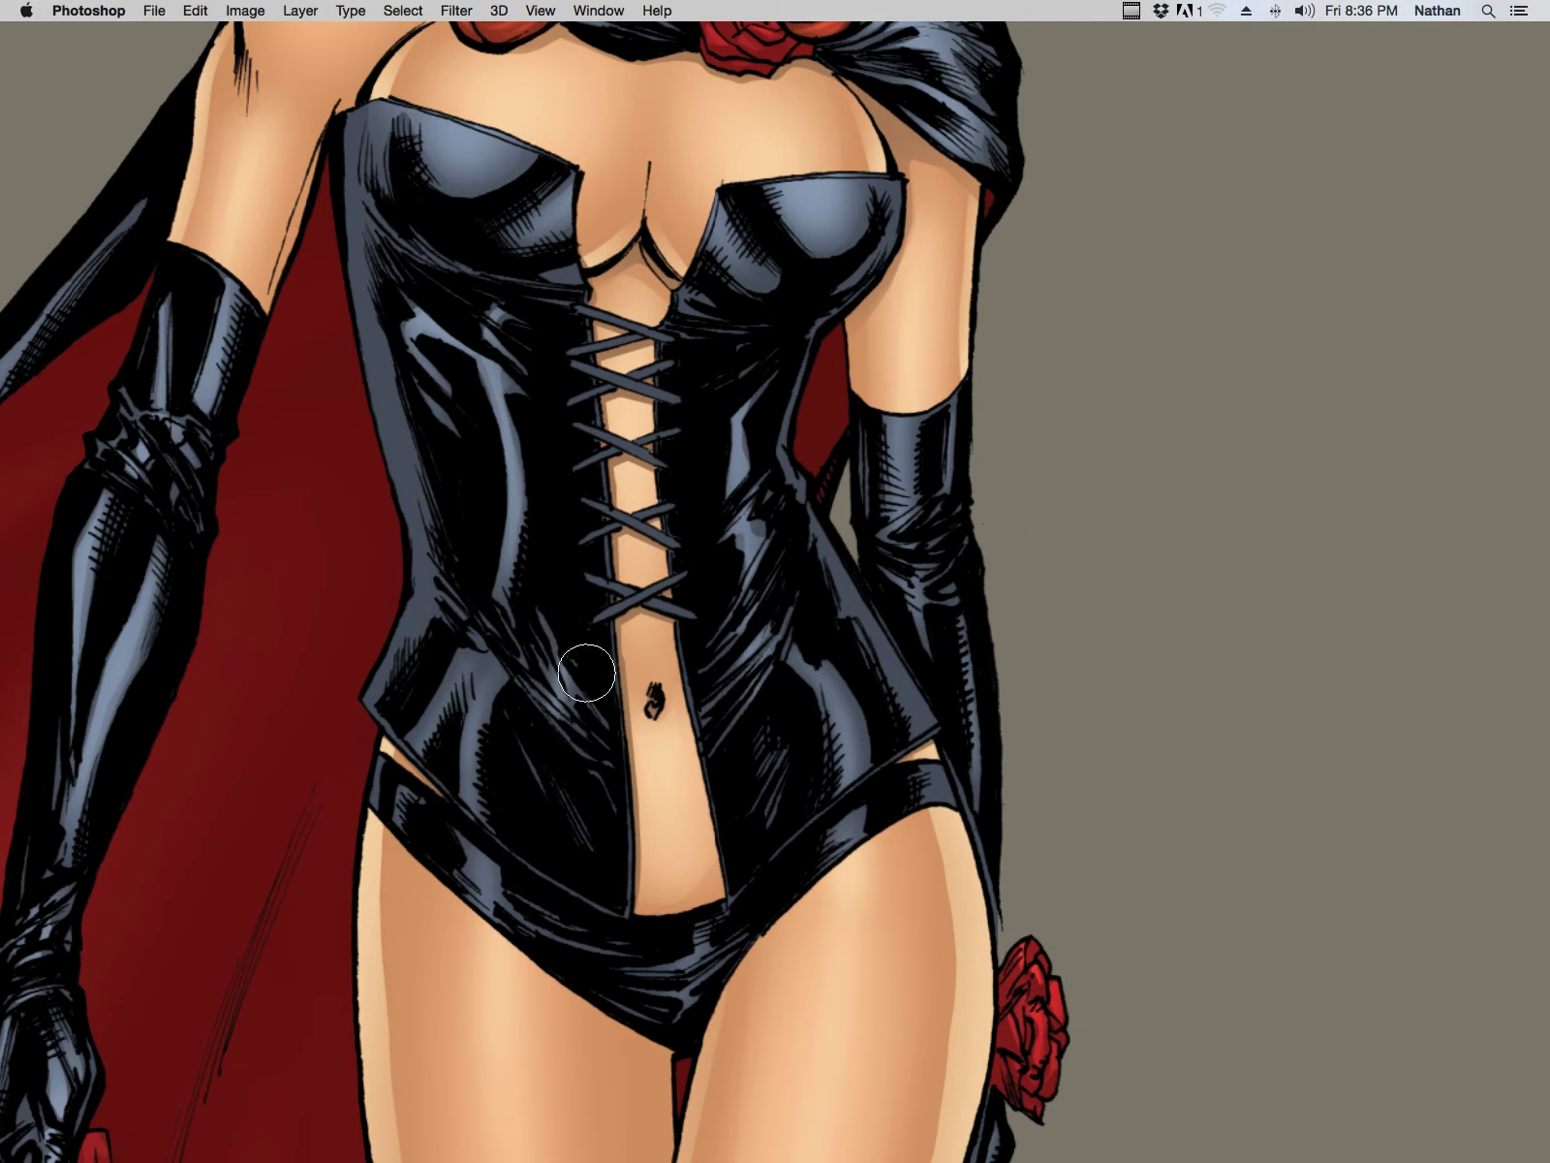
Step: Lasso the curved reflection on the corset's left-hand hip flare and brush a highlight into it
key("l")
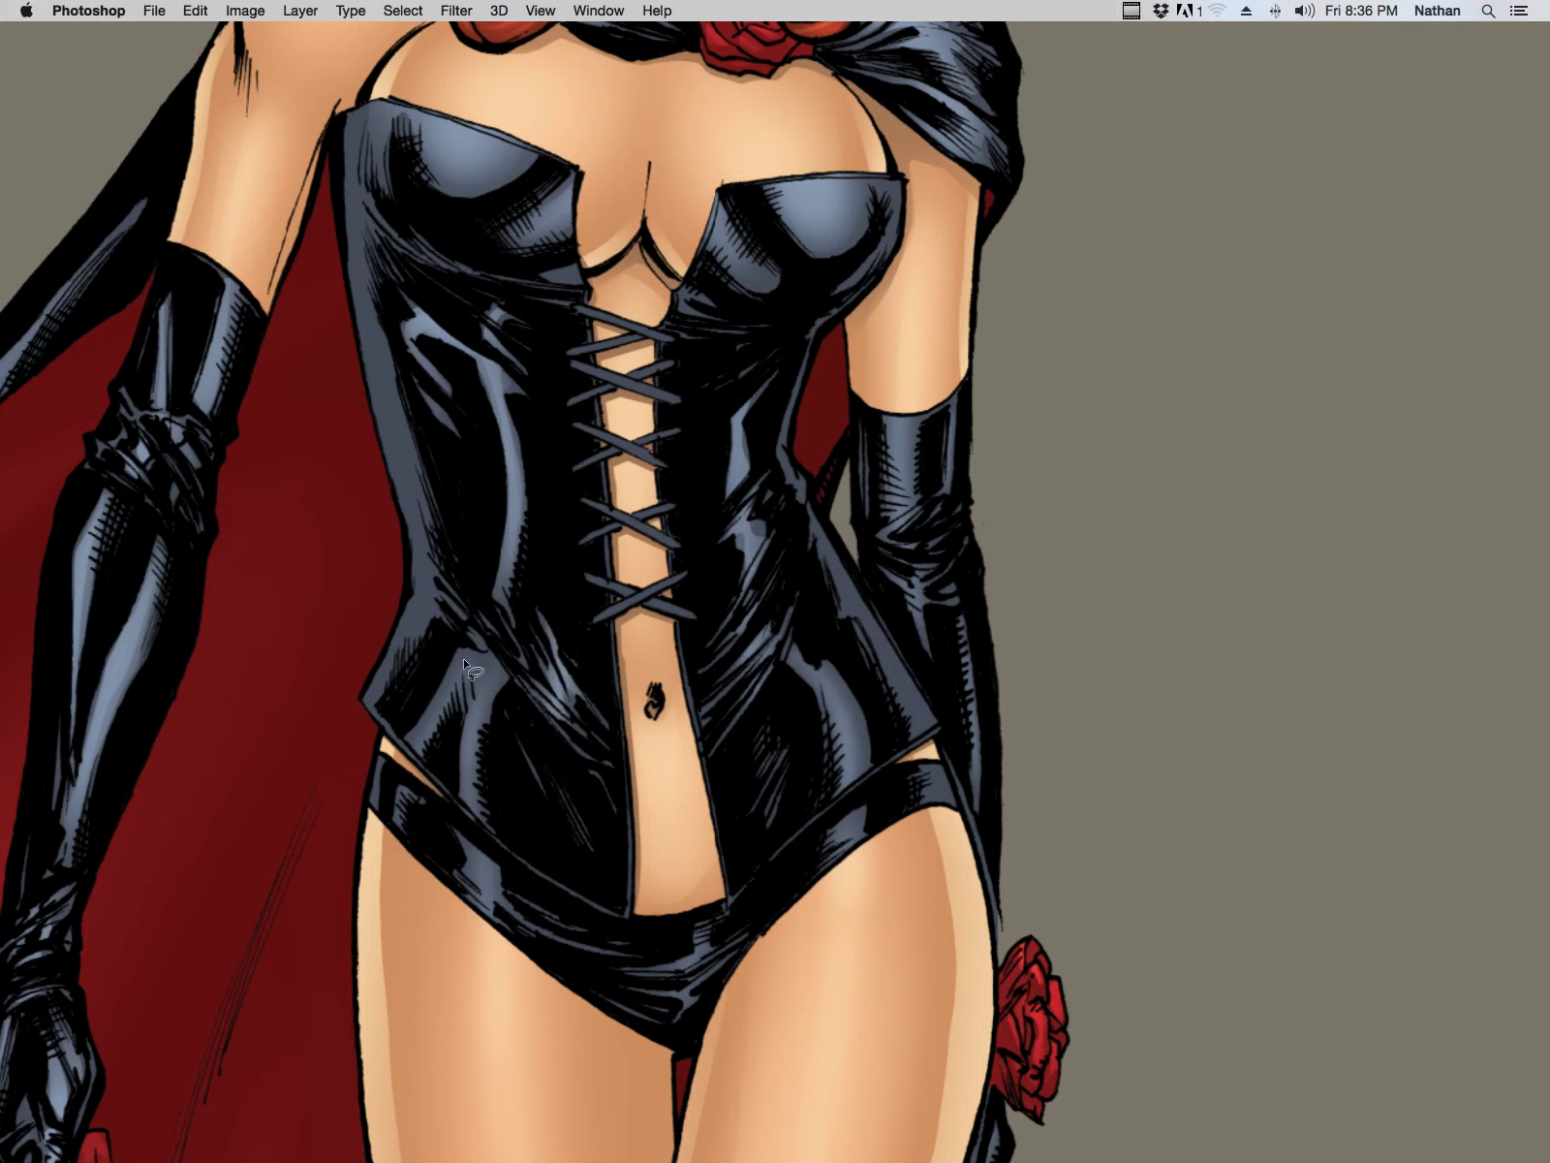
mouse_move(465, 789)
left_mouse_down()
mouse_move(497, 696)
mouse_move(469, 647)
left_mouse_up()
key("super+h")
key("b")
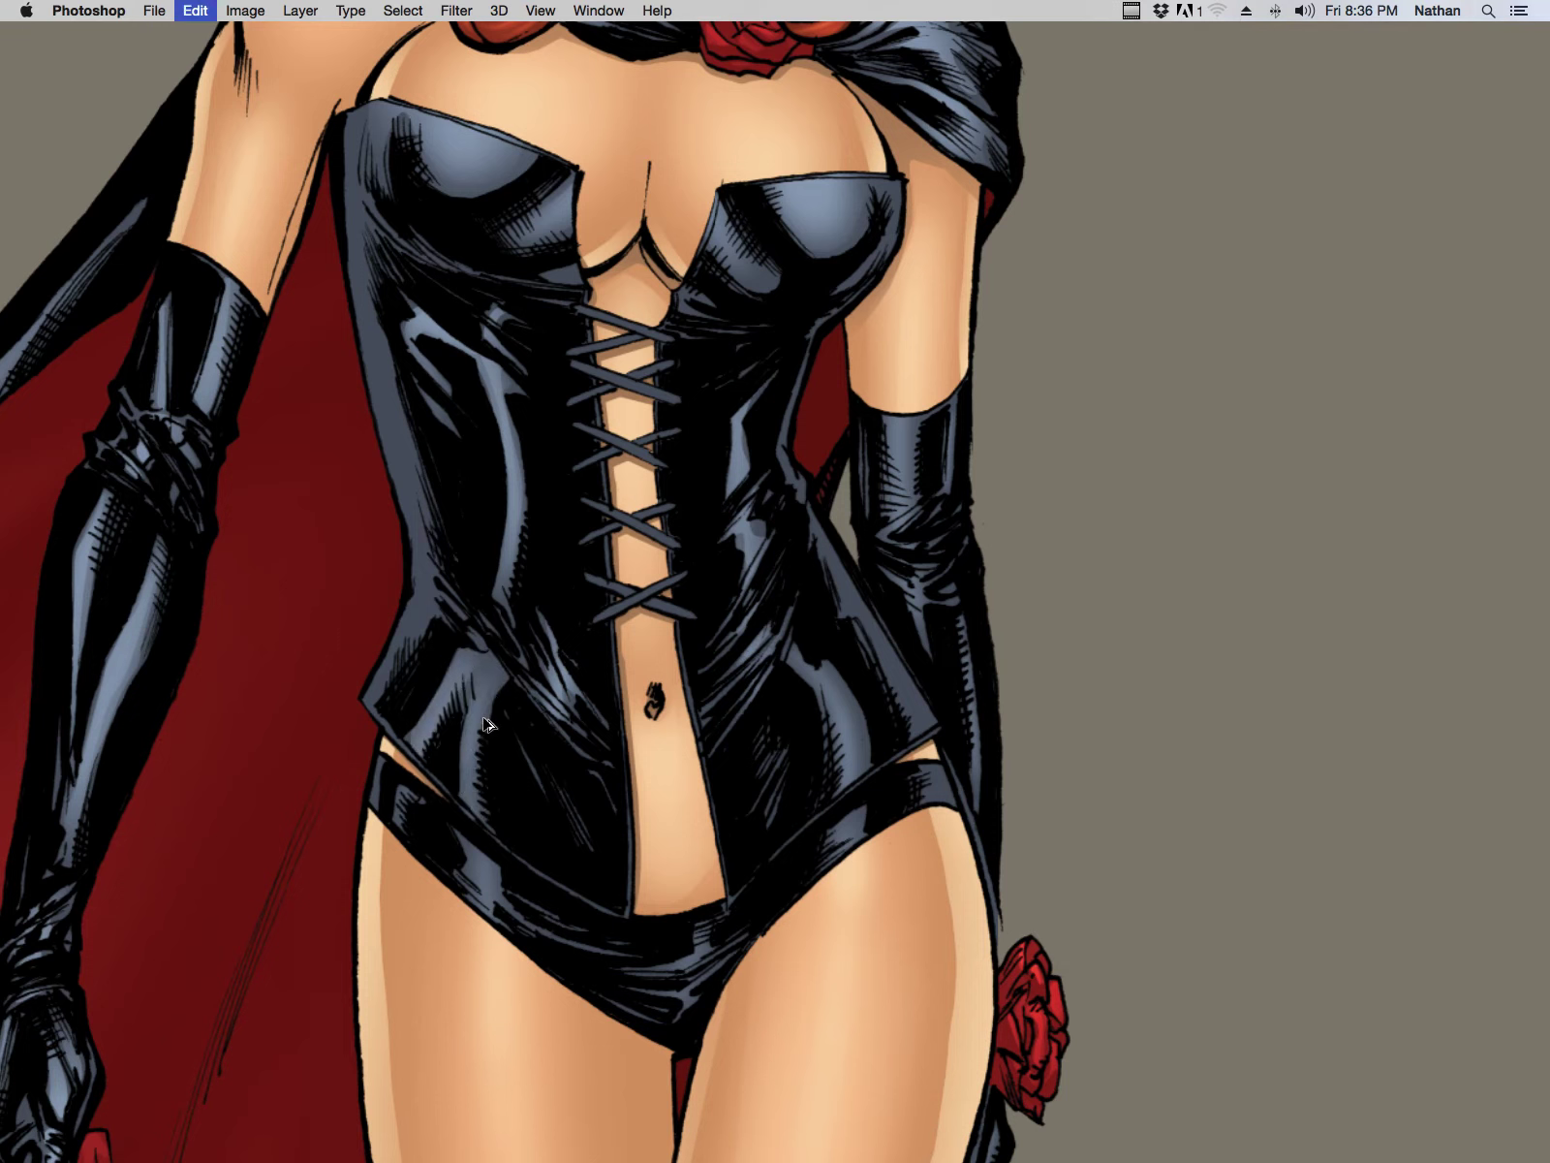
Step: Lasso shapes on the left-hand hip flare and the briefs' side below it, brush highlights into both and deselect
key("l")
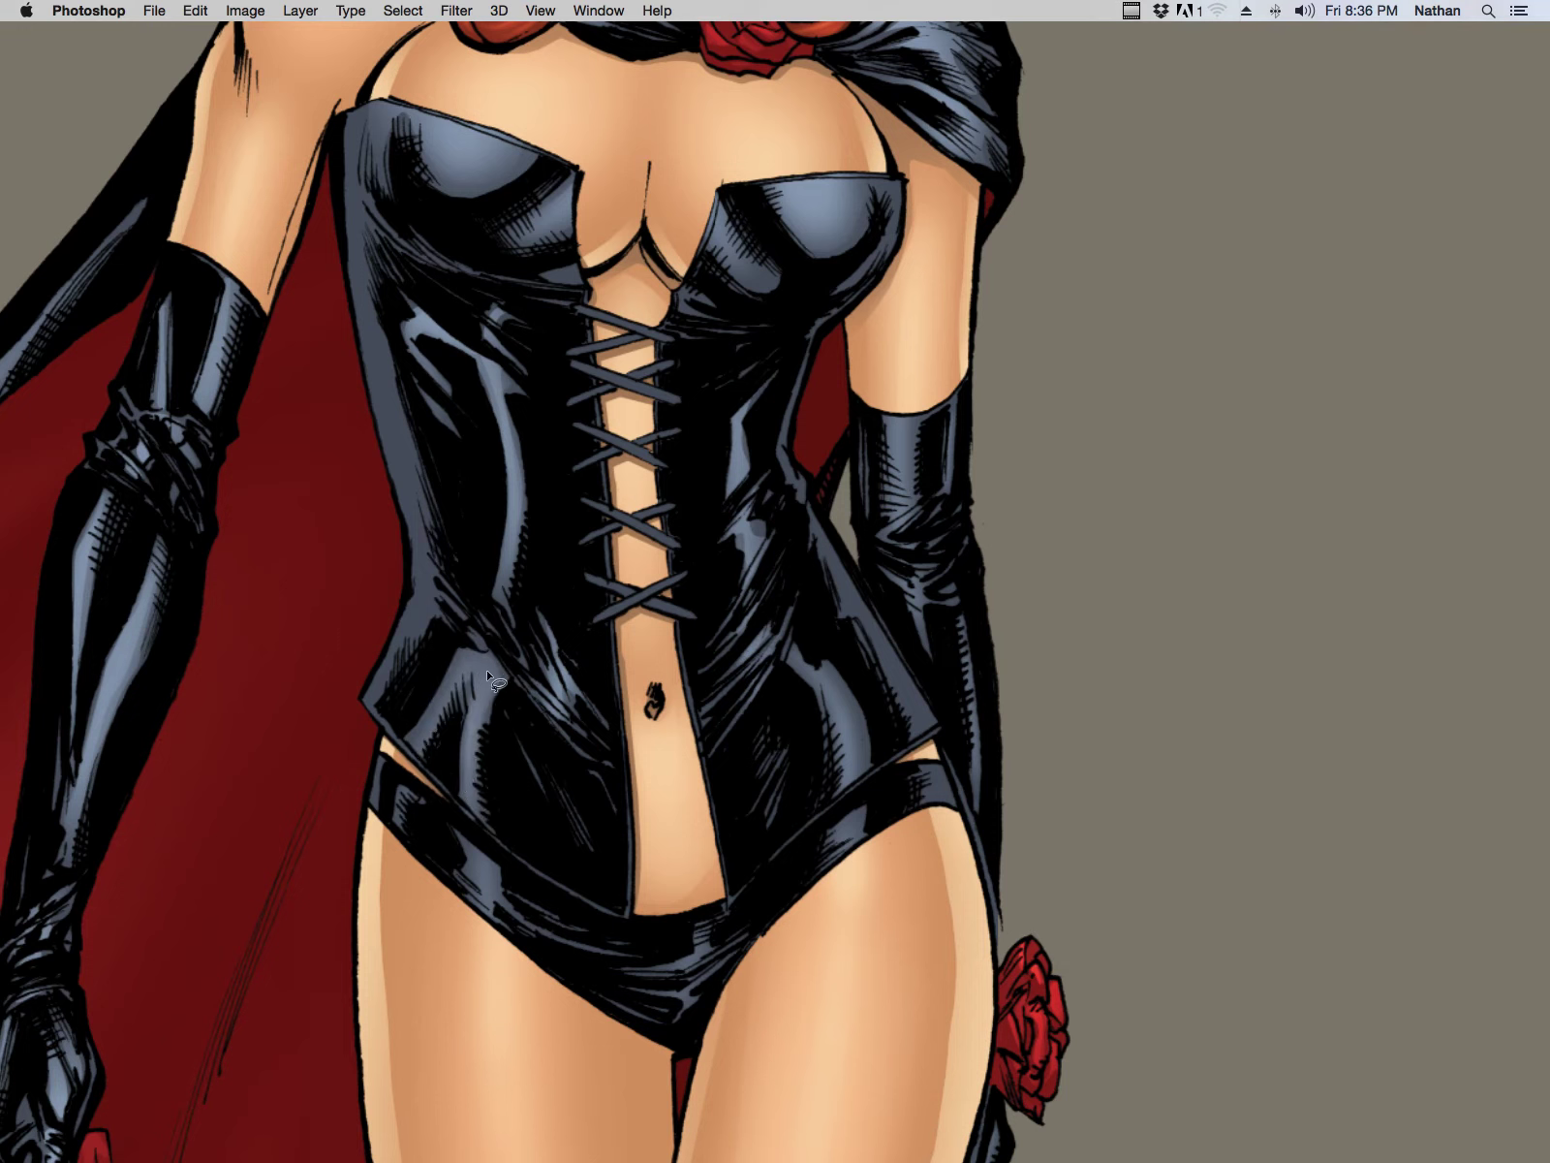
left_click_drag(465, 775, 496, 663)
mouse_move(428, 766)
left_mouse_down()
mouse_move(429, 708)
mouse_move(399, 825)
left_mouse_up()
key("super+h")
key("b")
left_click_drag(431, 754, 466, 662)
left_click_drag(402, 789, 385, 856)
key("l")
key("super+d")
Step: Lasso the inner edge of the left-hand hip flare's reflection and a briefs crease, and brush highlights into them
mouse_move(494, 663)
left_mouse_down()
mouse_move(465, 733)
mouse_move(489, 822)
left_mouse_up()
mouse_move(472, 895)
left_mouse_down()
mouse_move(502, 899)
mouse_move(480, 850)
mouse_move(485, 866)
left_mouse_up()
key("super+h")
key("b")
left_click_drag(505, 730, 511, 842)
left_click_drag(926, 672, 863, 548)
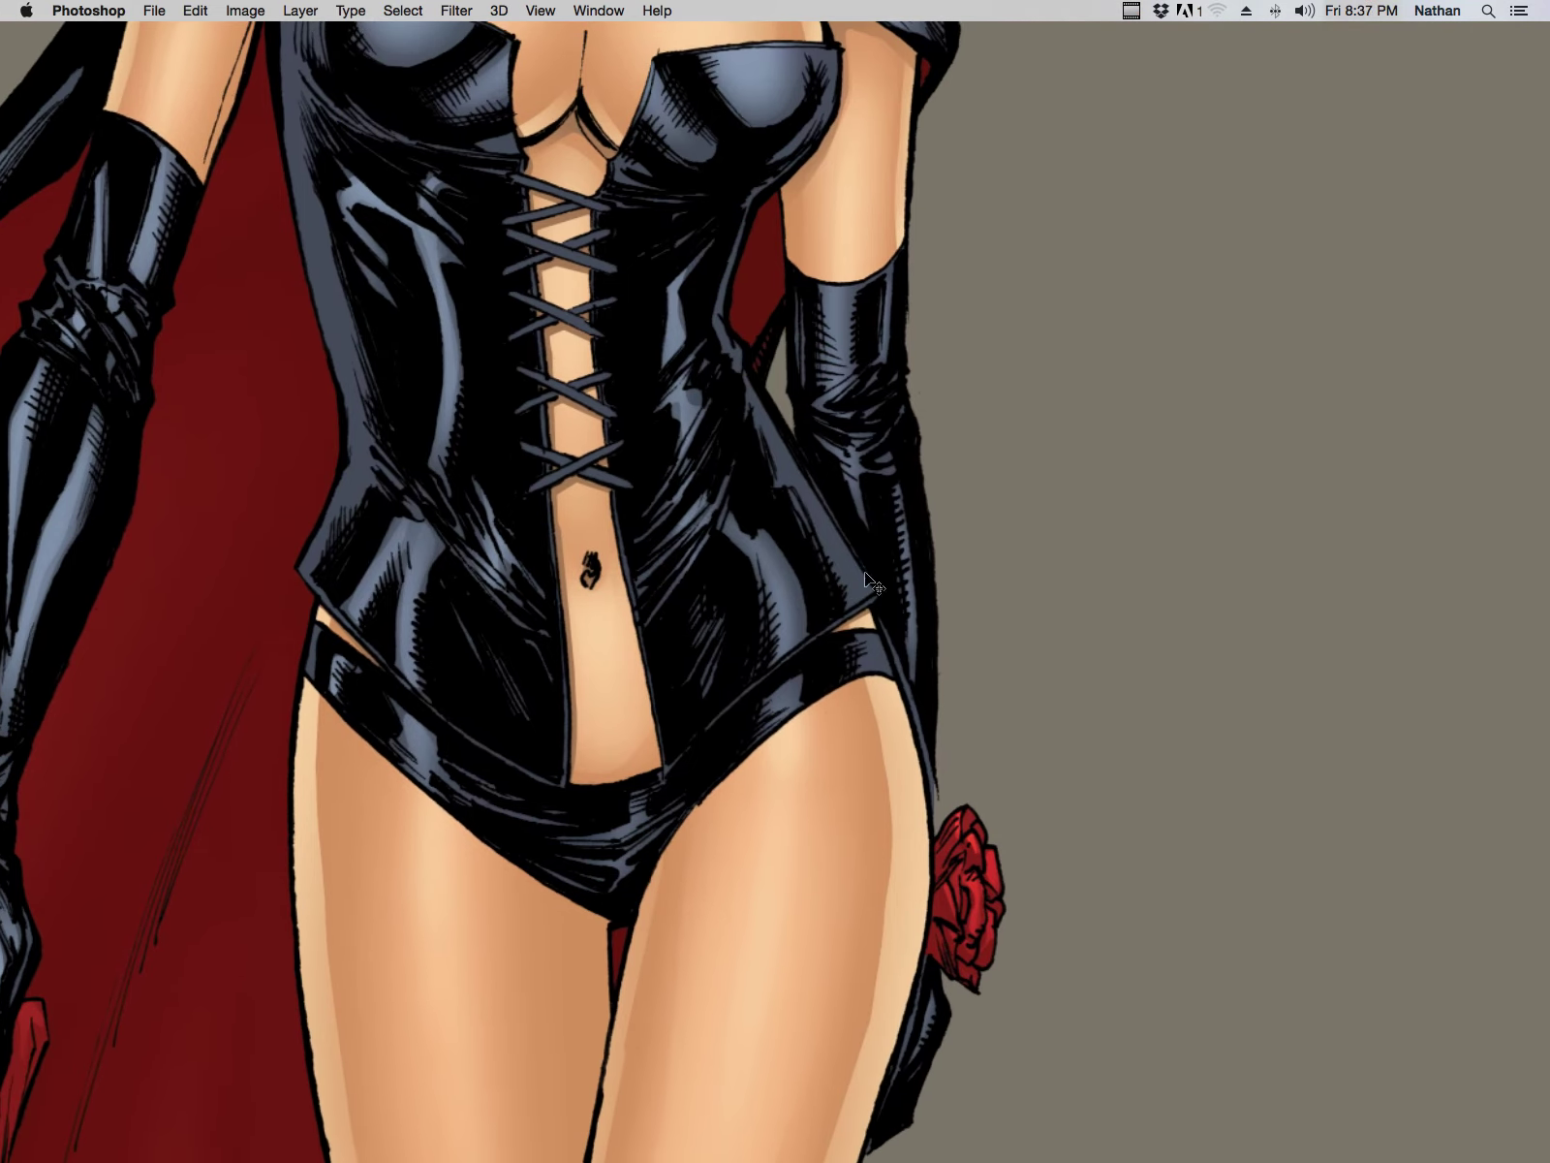
Step: Lasso the creases at the centre of the briefs, brush highlights, undo one action, rework the area and deselect
key("l")
mouse_move(635, 818)
left_mouse_down()
mouse_move(596, 839)
mouse_move(621, 884)
mouse_move(631, 821)
mouse_move(628, 861)
left_mouse_up()
key("super+h")
key("b")
key("l")
key("super+z")
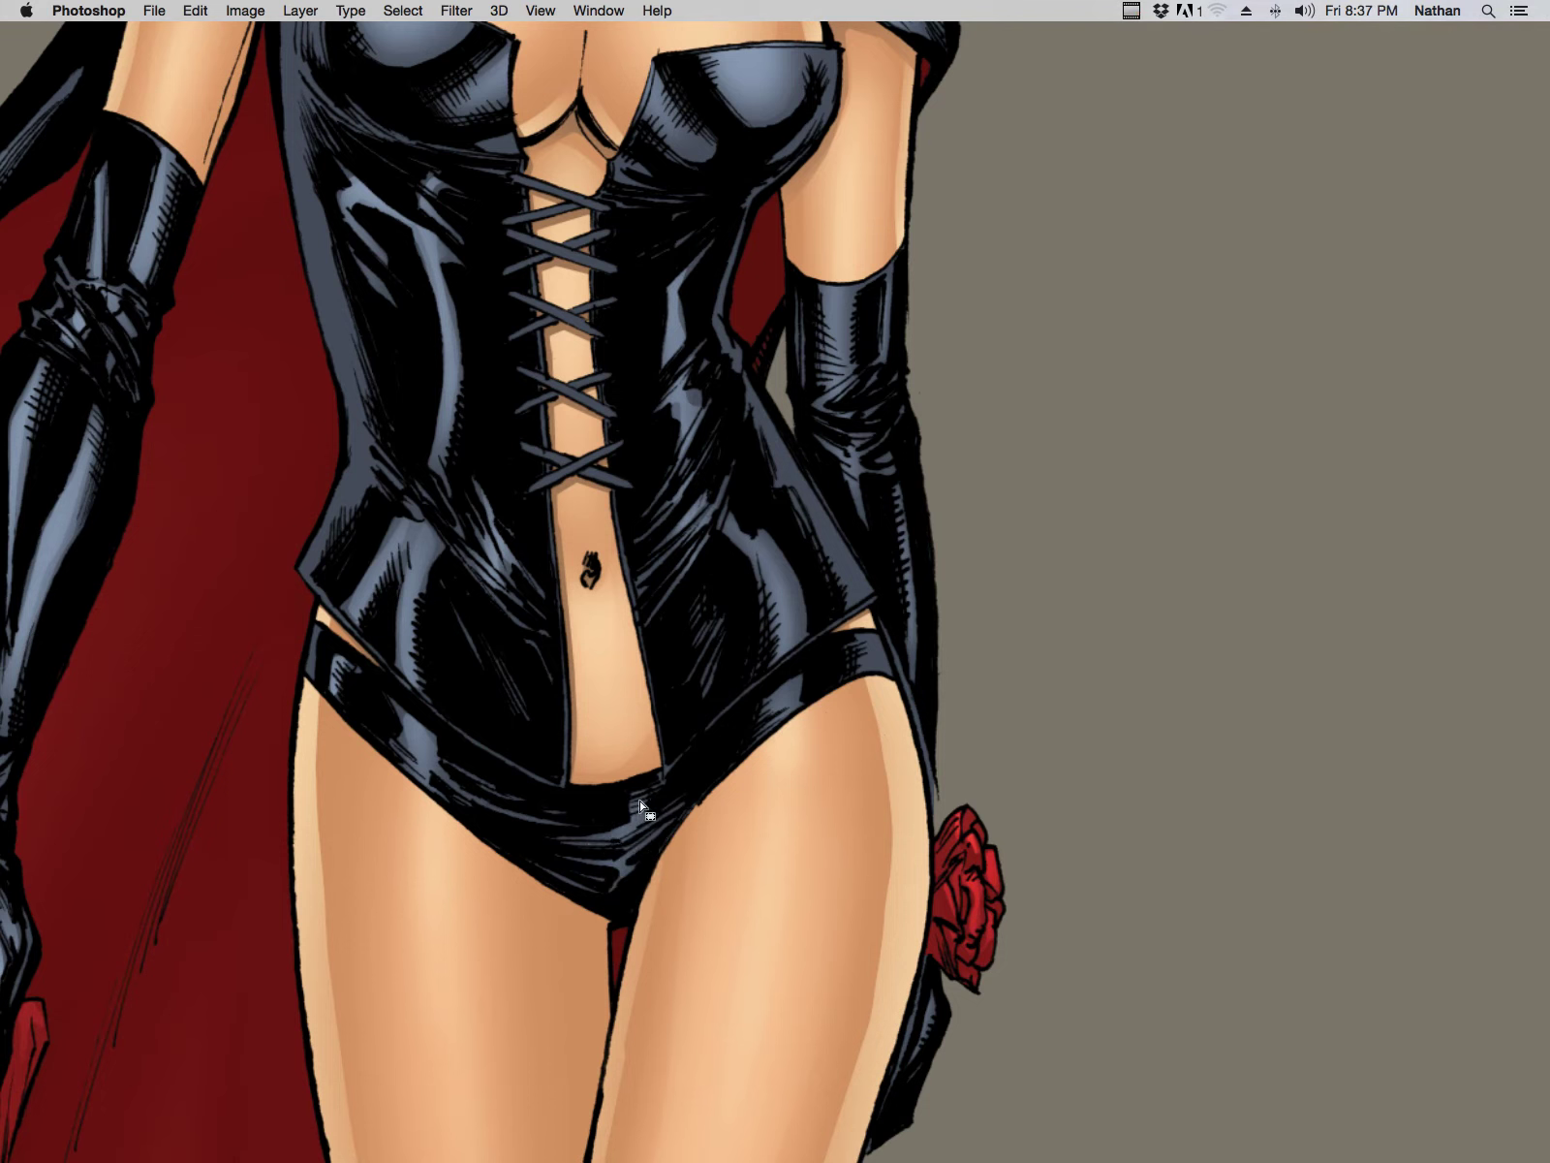
left_click_drag(644, 838, 608, 862)
key("l")
key("super+d")
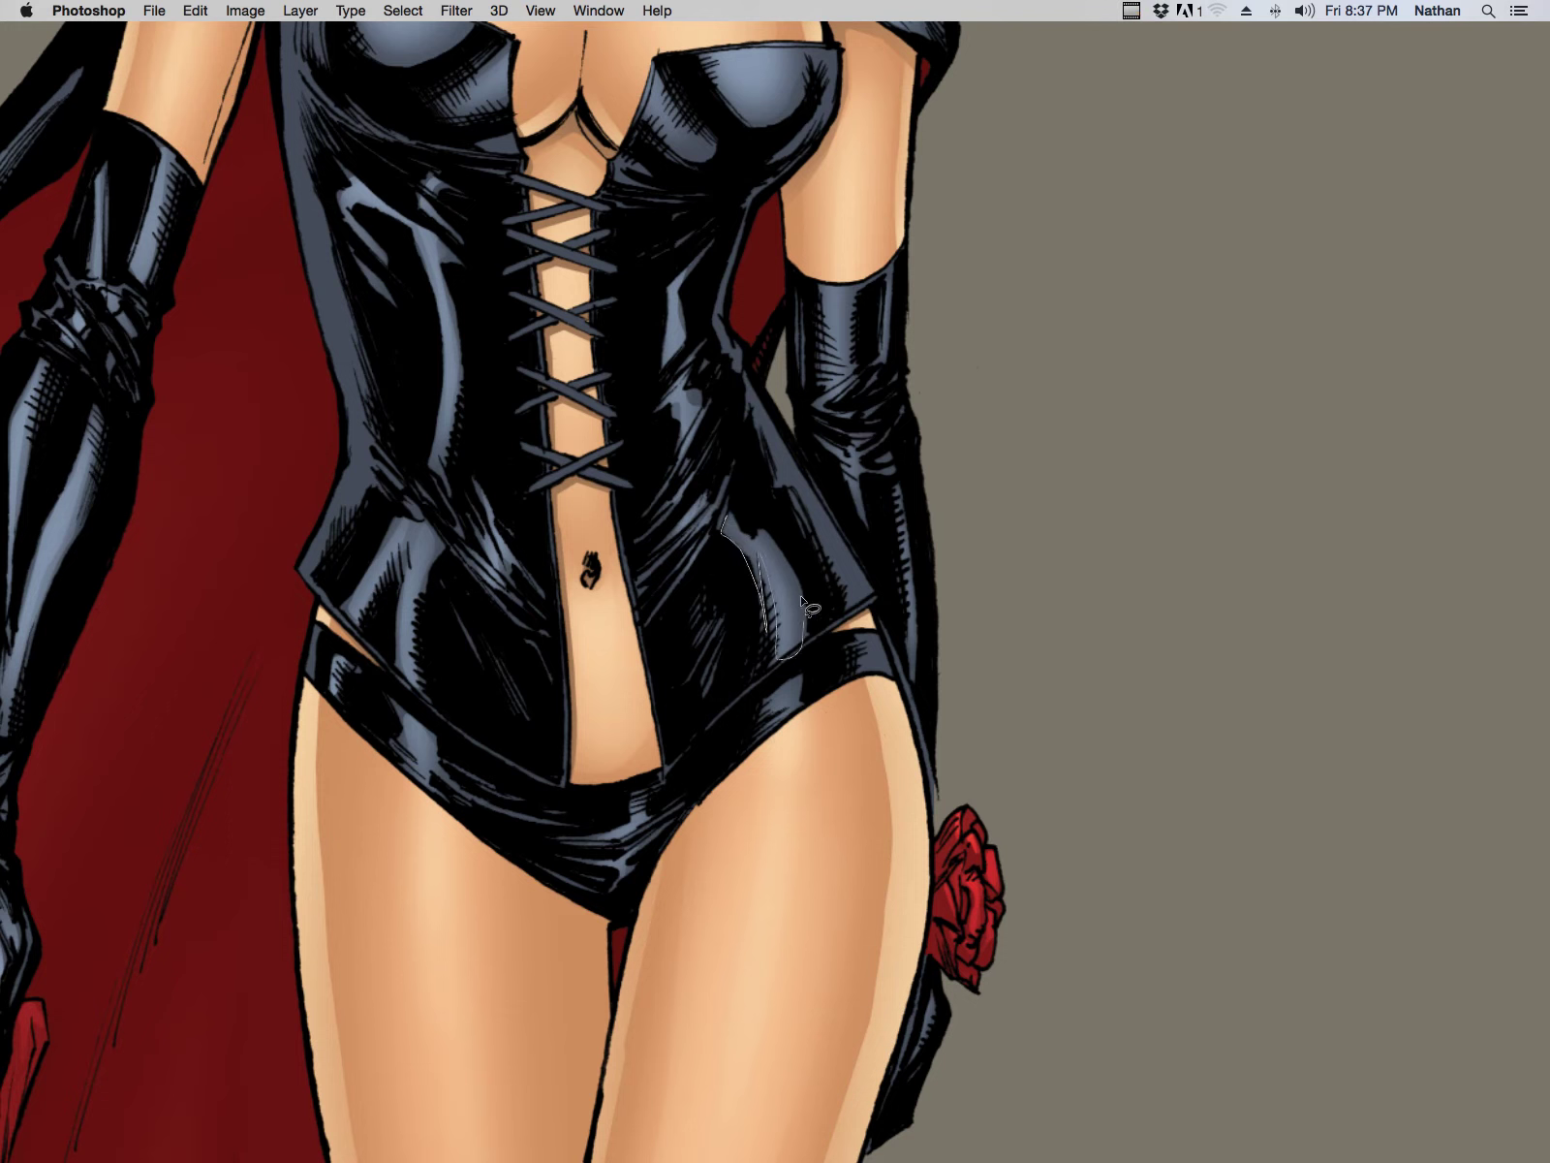
Step: Lasso the curved reflection on the corset's right-hand hip flare in two passes, brush highlights inside and deselect
left_click_drag(739, 506, 729, 504)
key("b")
key("l")
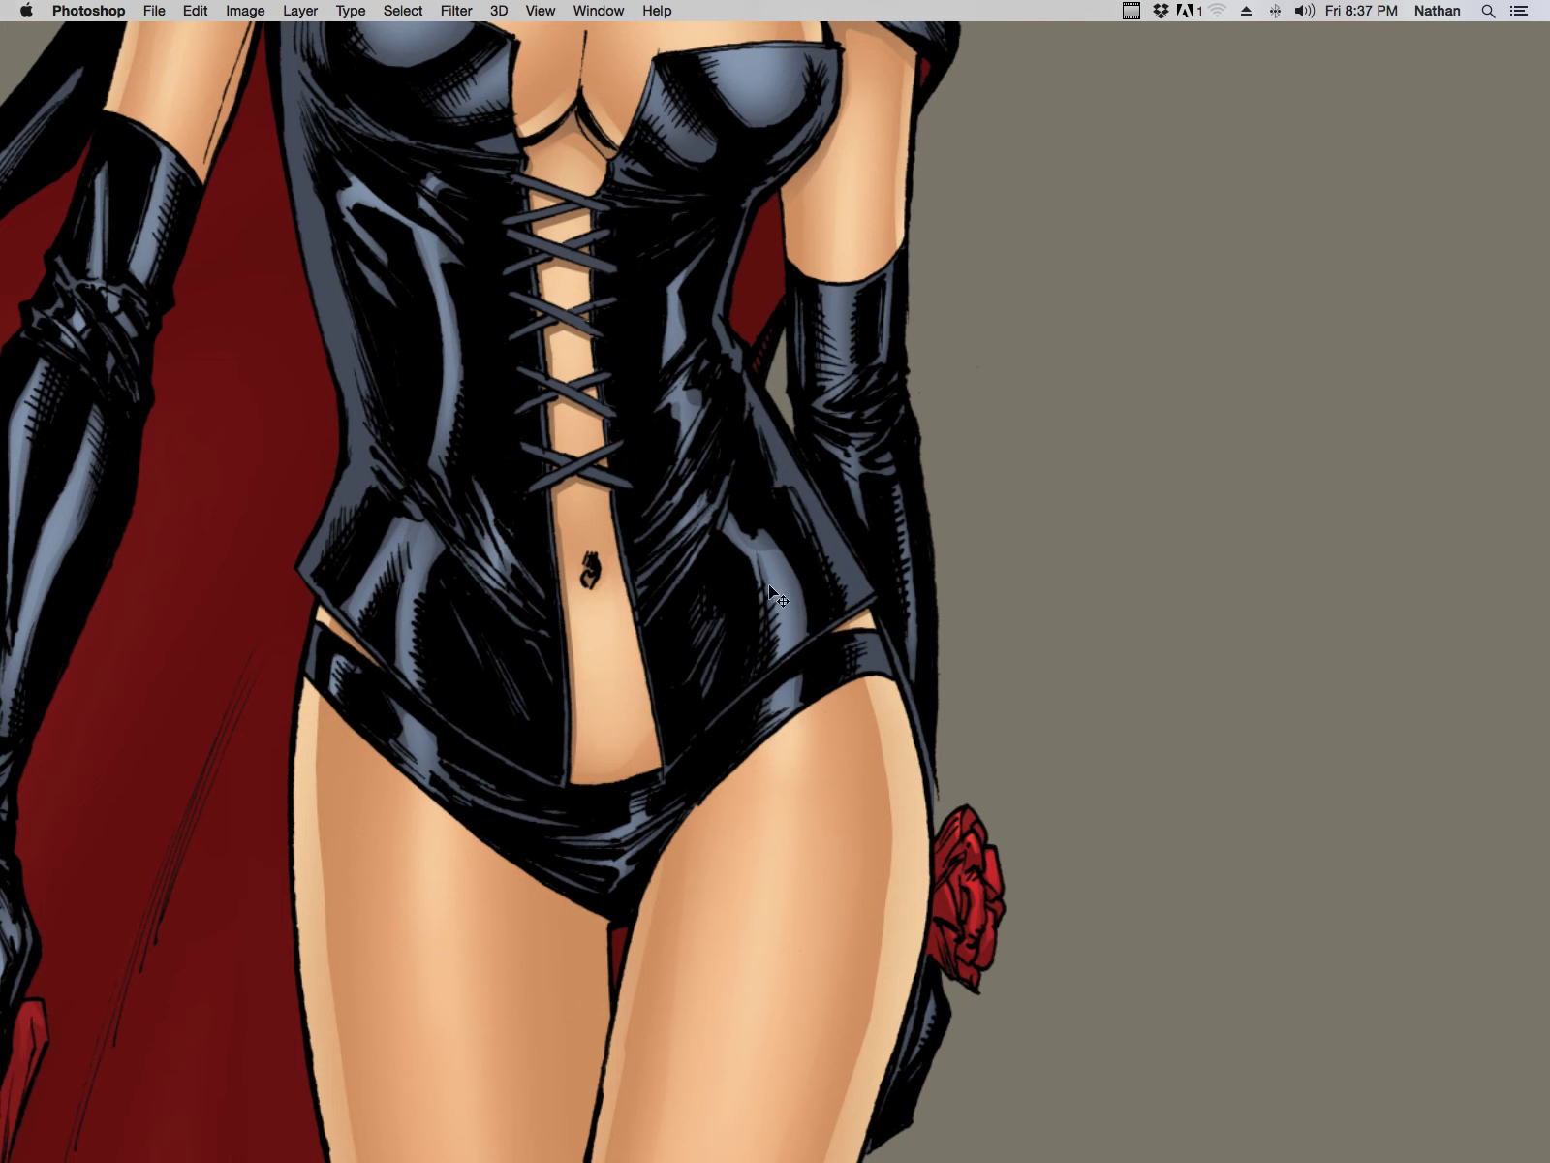
mouse_move(733, 532)
left_mouse_down()
mouse_move(773, 545)
mouse_move(792, 654)
mouse_move(744, 497)
mouse_move(794, 646)
mouse_move(764, 803)
left_mouse_up()
key("super+h")
key("b")
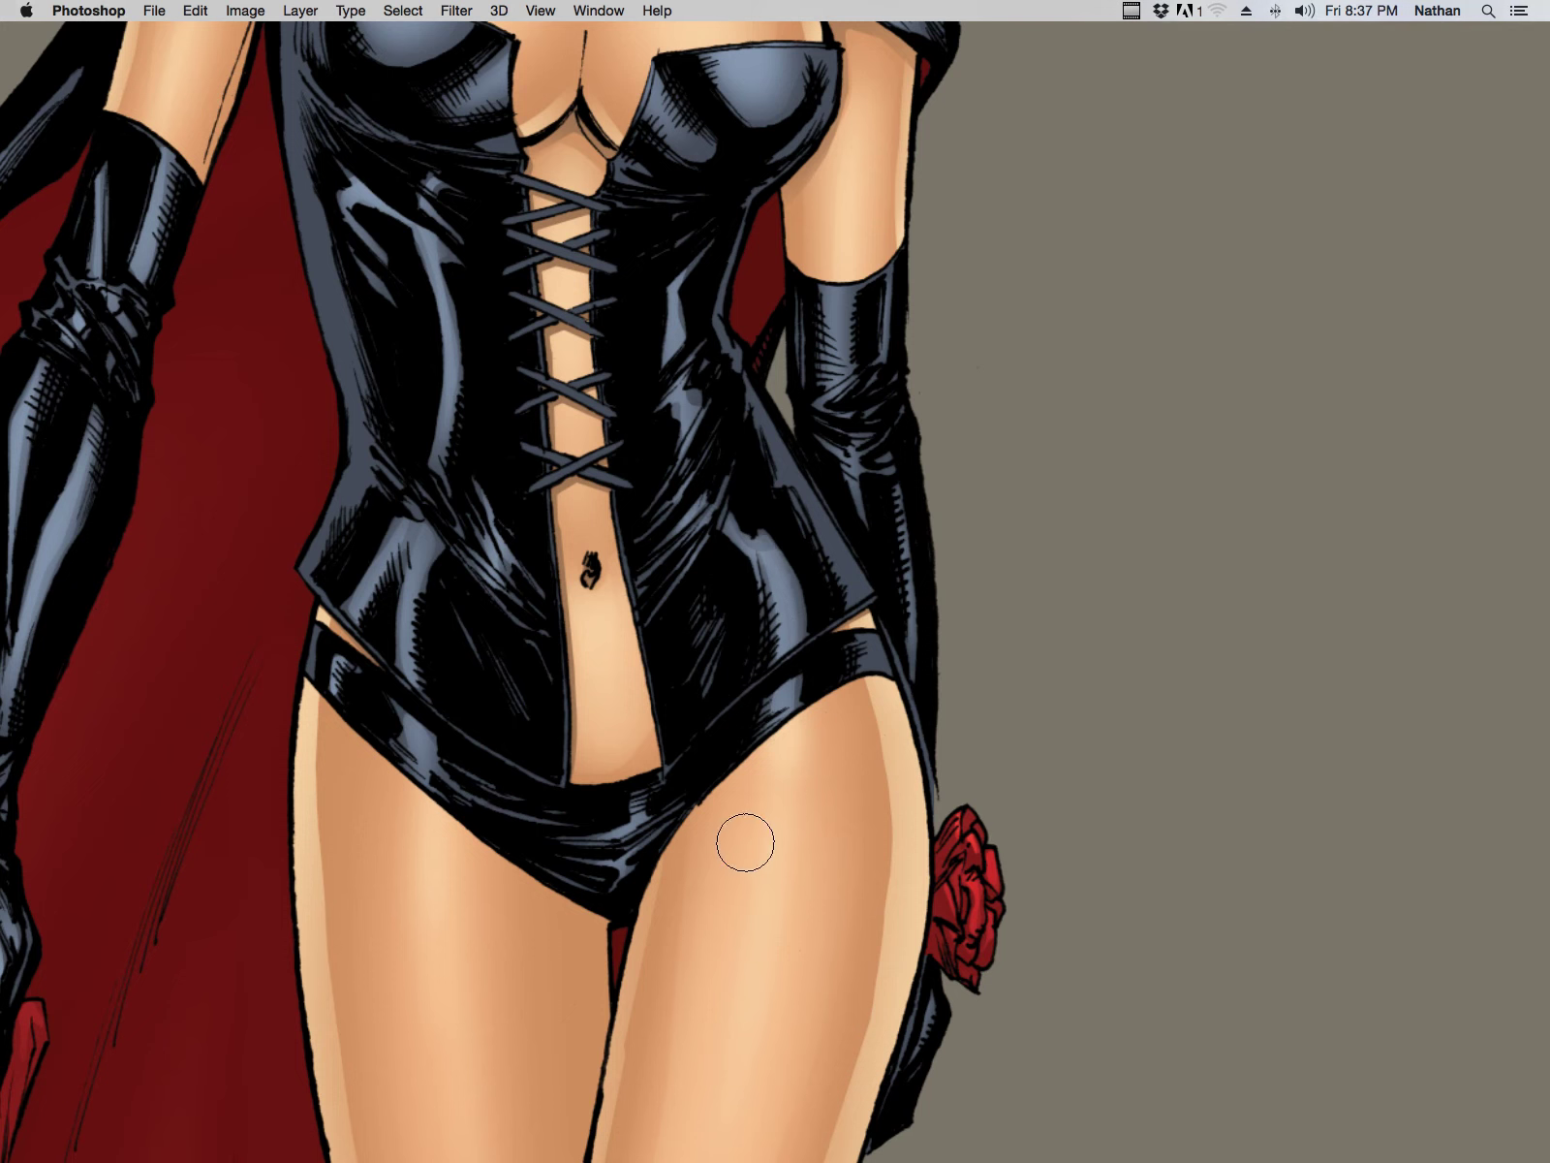
key("super+d")
Step: Lasso the bands at the top of the right-hand glove and brush sharp-edged highlights into them
key("l")
mouse_move(849, 288)
left_mouse_down()
mouse_move(827, 311)
mouse_move(826, 386)
left_mouse_up()
left_click_drag(869, 278, 861, 285)
mouse_move(852, 382)
left_mouse_down()
mouse_move(869, 279)
mouse_move(821, 402)
mouse_move(860, 397)
mouse_move(861, 504)
mouse_move(842, 291)
mouse_move(829, 385)
mouse_move(857, 472)
mouse_move(852, 290)
left_mouse_up()
key("super+h")
key("b")
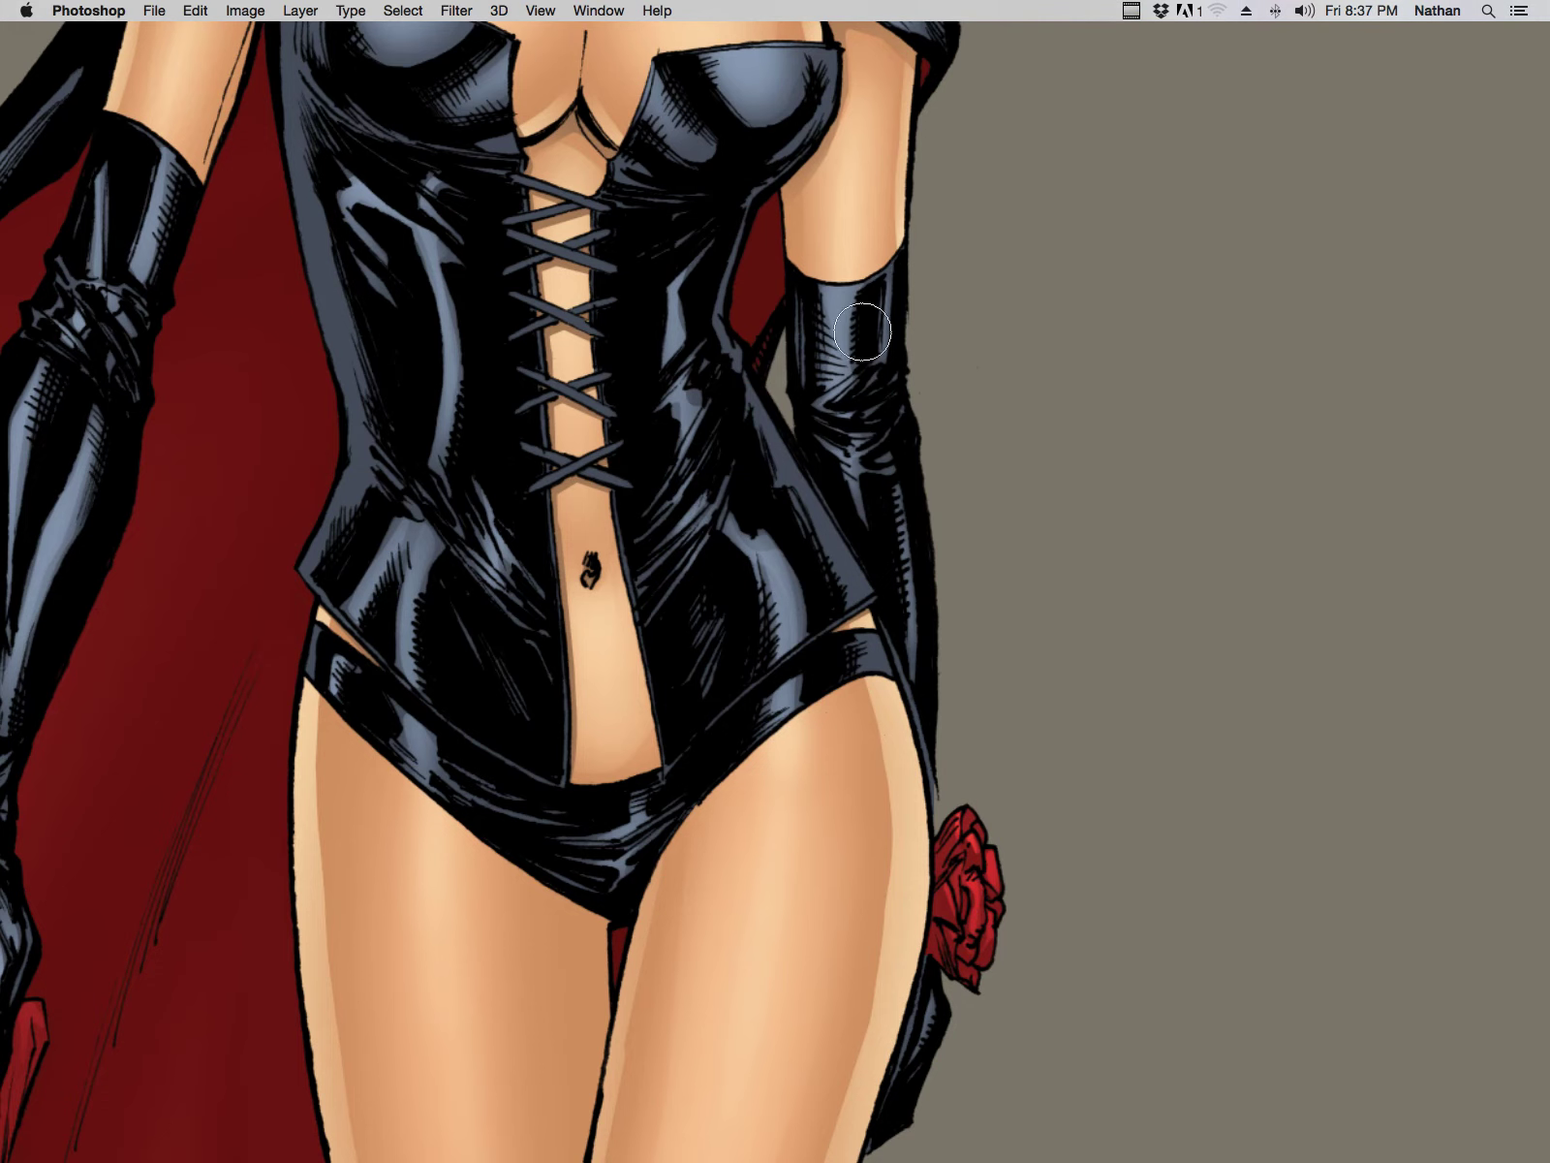
Step: Lasso the front boot's laced tongue and upper cuff, enlarge the brush and brush a highlight along the lacing
left_click_drag(936, 395, 824, 552)
left_click_drag(911, 865, 807, 626)
left_click_drag(729, 732, 800, 672)
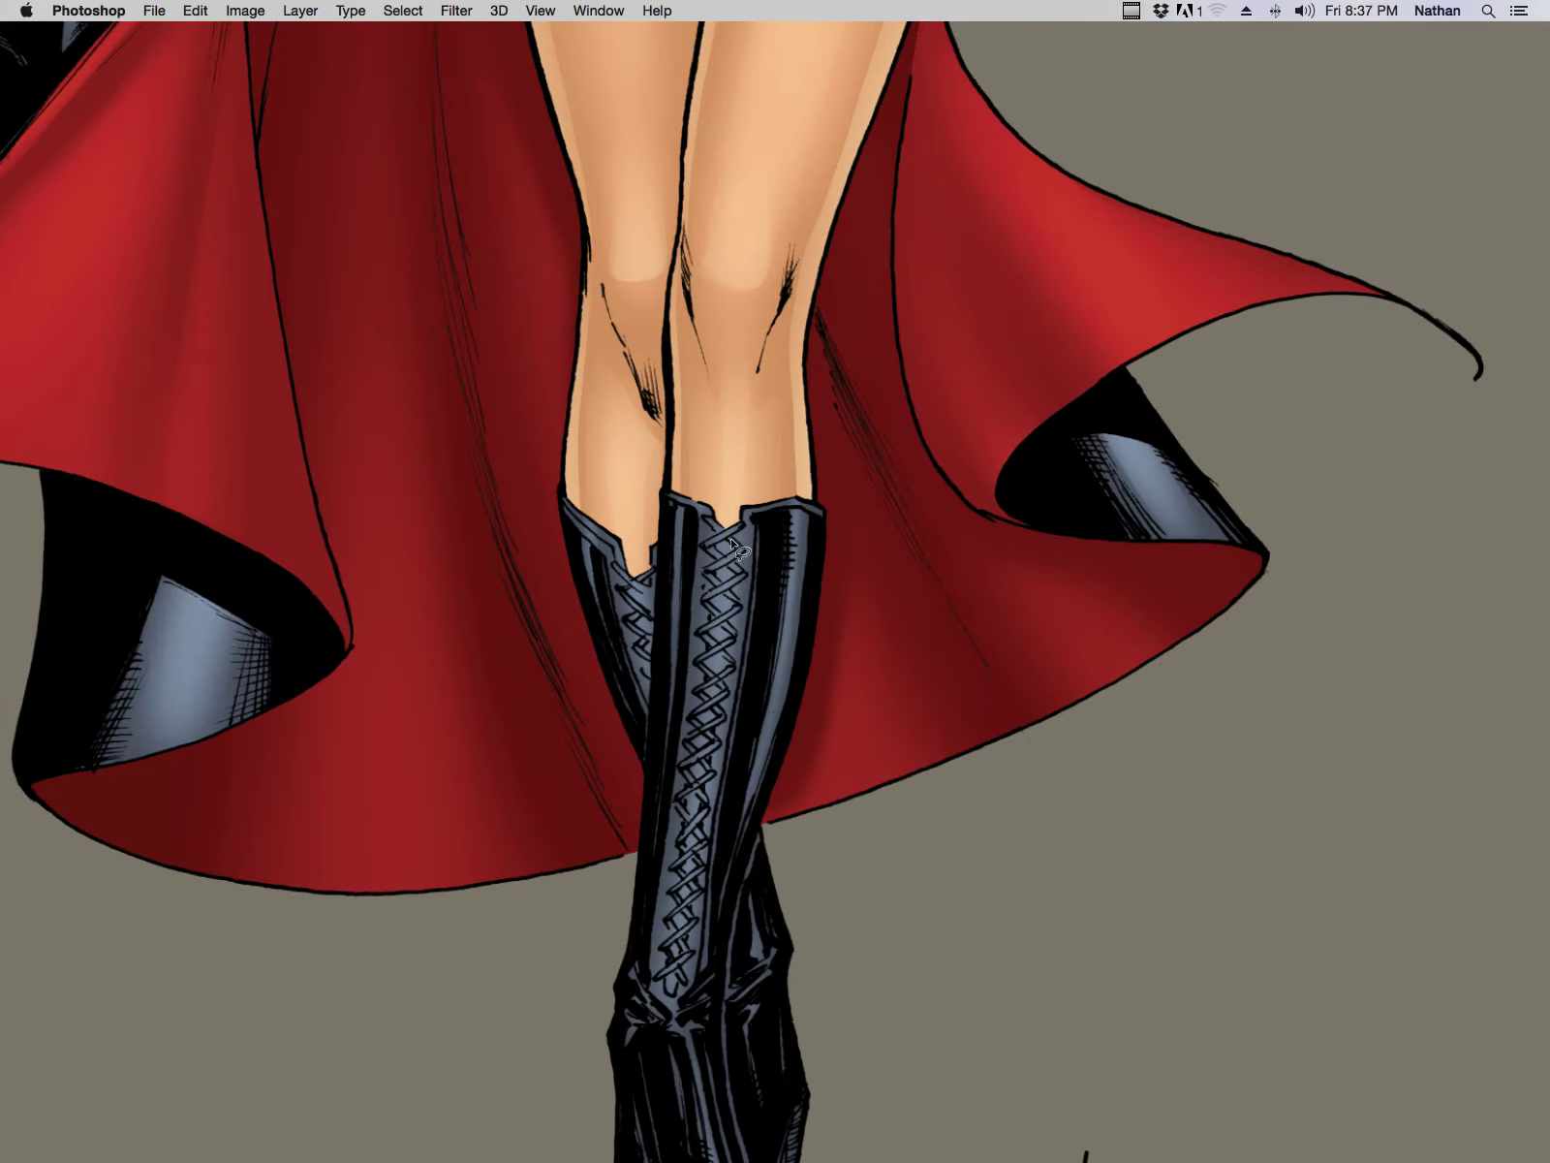
mouse_move(707, 523)
left_mouse_down()
mouse_move(658, 961)
mouse_move(675, 1004)
mouse_move(727, 624)
mouse_move(732, 662)
mouse_move(763, 507)
mouse_move(709, 505)
mouse_move(715, 523)
mouse_move(680, 511)
mouse_move(675, 695)
mouse_move(687, 509)
left_mouse_up()
mouse_move(806, 523)
left_mouse_down()
mouse_move(780, 732)
mouse_move(830, 499)
mouse_move(849, 490)
left_mouse_up()
key("super+h")
key("b")
key("]")
left_click_drag(690, 903, 722, 528)
Step: Reduce the brush size, brush finer highlights along the front boot's shaft and outer cuff, and deselect
key("[")
key("[")
left_click_drag(693, 733, 688, 514)
left_click_drag(782, 554, 798, 465)
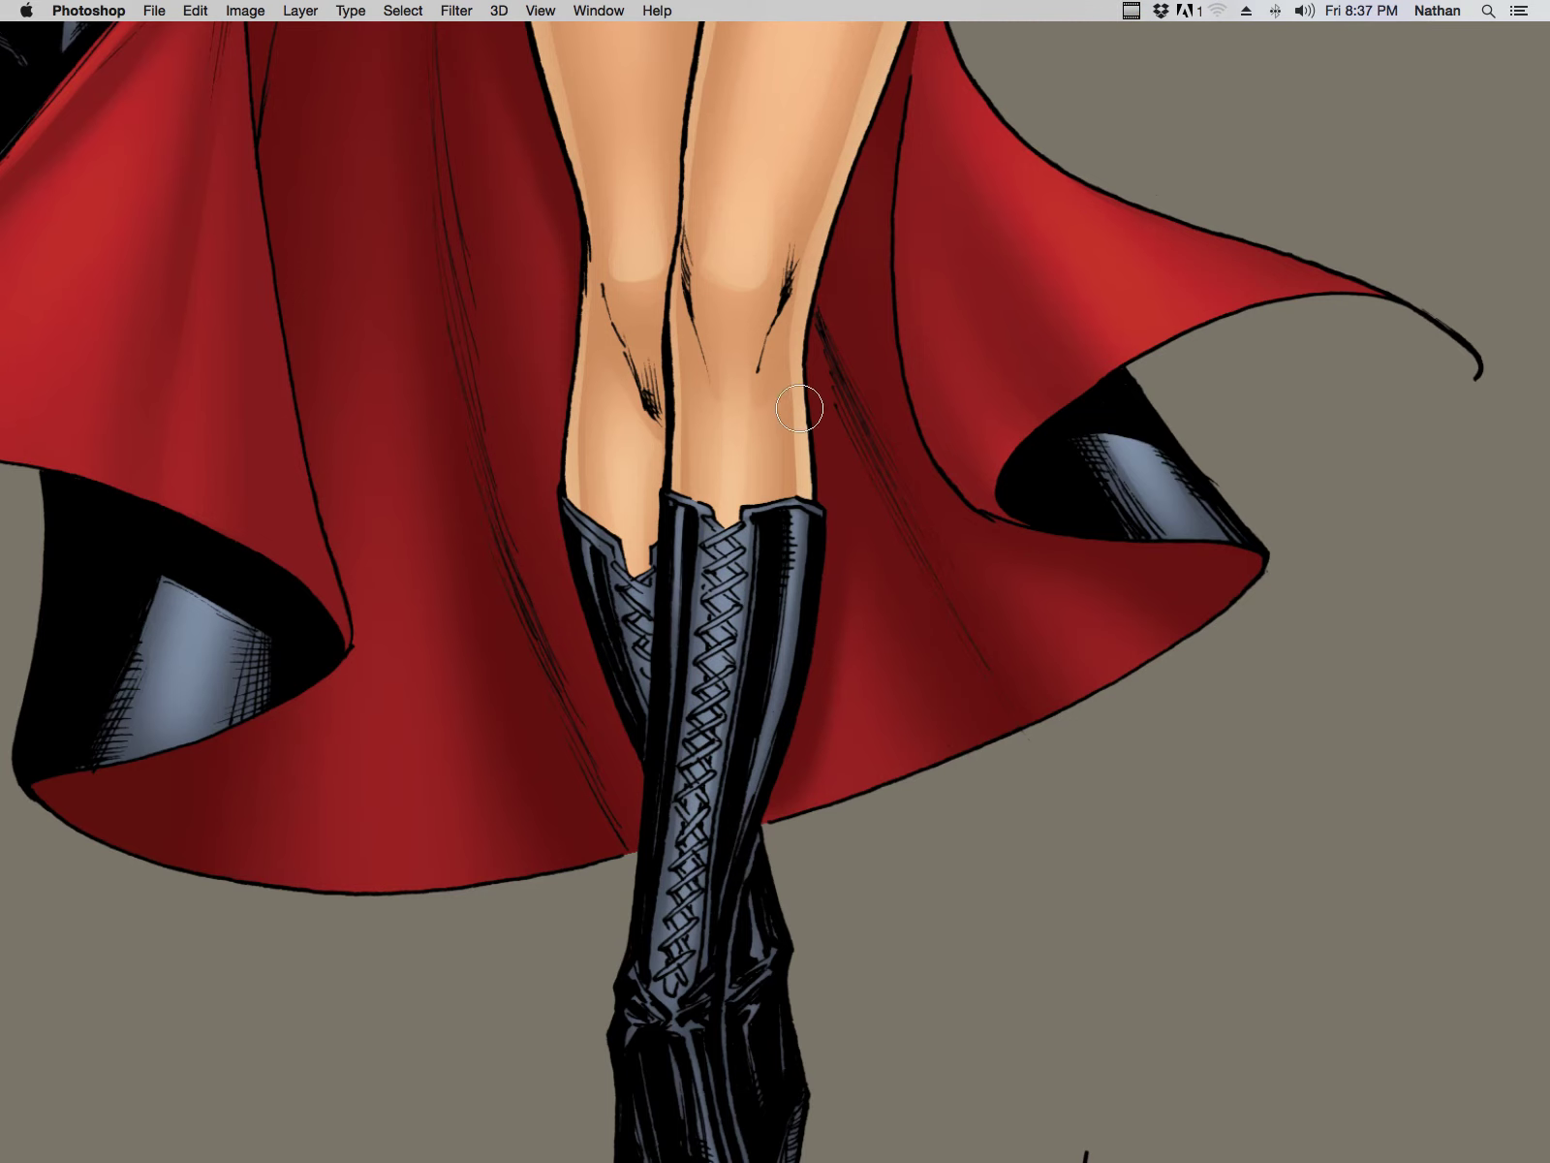
left_click_drag(847, 796, 835, 465)
key("l")
key("super+d")
Step: Lasso long narrow strips down the front boot's shaft, brush highlights into them and deselect
mouse_move(678, 663)
left_mouse_down()
mouse_move(713, 830)
mouse_move(710, 813)
mouse_move(700, 831)
mouse_move(723, 842)
mouse_move(686, 680)
mouse_move(739, 930)
left_mouse_up()
mouse_move(642, 804)
left_mouse_down()
mouse_move(650, 842)
mouse_move(641, 794)
left_mouse_up()
key("super+h")
key("b")
left_click_drag(629, 875, 643, 819)
left_click_drag(690, 671, 716, 835)
key("super+d")
Step: Lasso the reflection on the outer side of the front boot's shaft and brush a highlight with the selection edges hidden
left_click_drag(745, 540, 742, 534)
mouse_move(757, 605)
left_mouse_down()
mouse_move(732, 632)
mouse_move(756, 606)
mouse_move(750, 636)
left_mouse_up()
key("super+h")
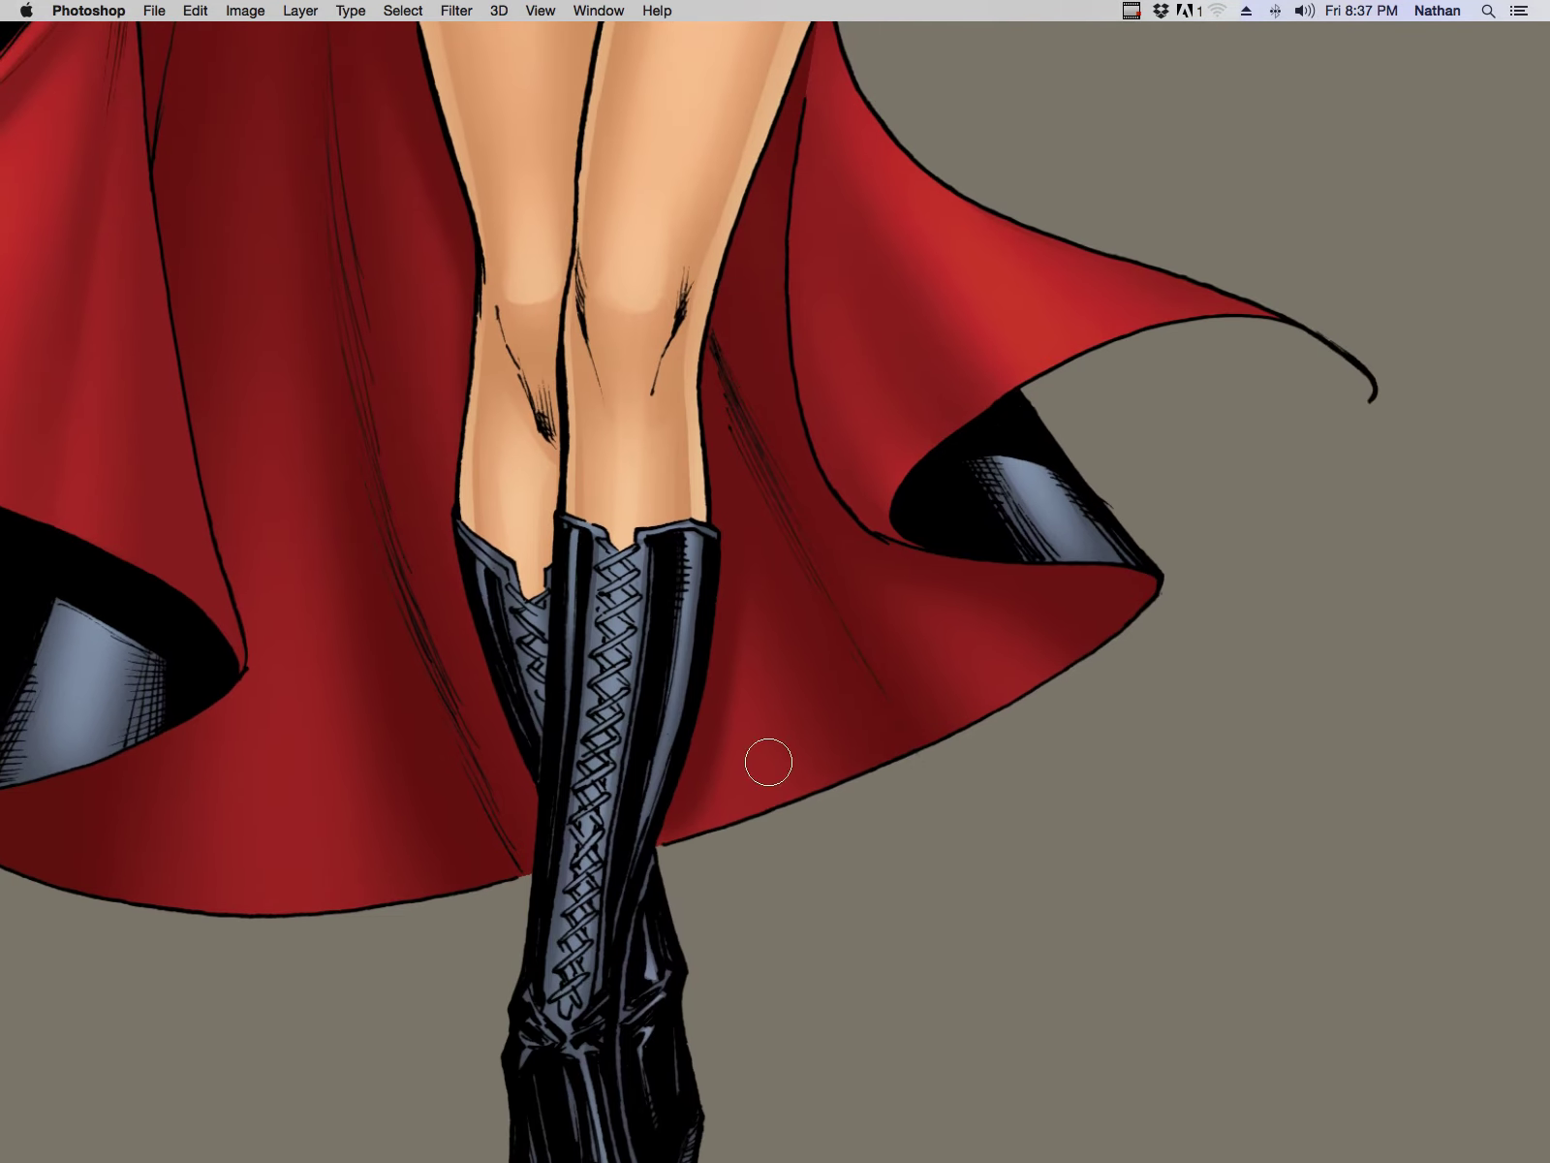
left_click_drag(858, 416, 769, 755)
Step: Lasso the top cuffs of the rear and front boots in turn and brush highlights into each selection
mouse_move(511, 559)
left_mouse_down()
mouse_move(541, 715)
mouse_move(465, 531)
left_mouse_up()
key("super+h")
key("b")
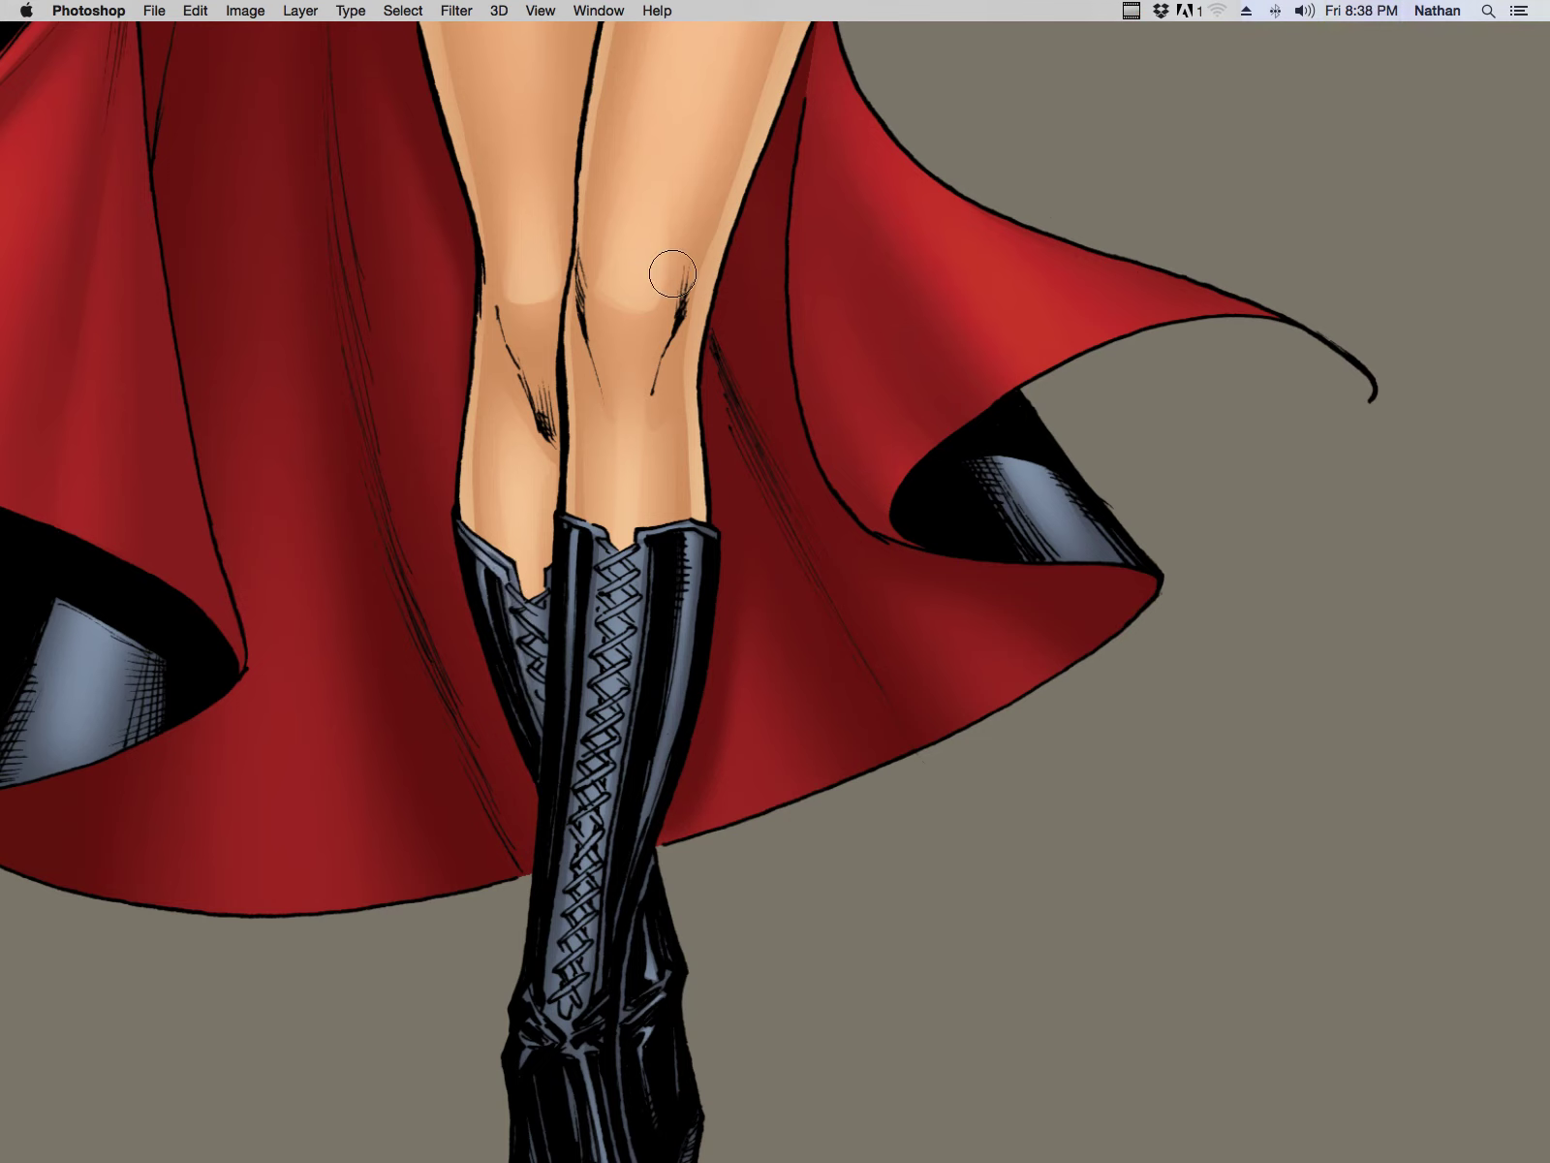
left_click_drag(594, 552, 599, 529)
key("super+h")
key("b")
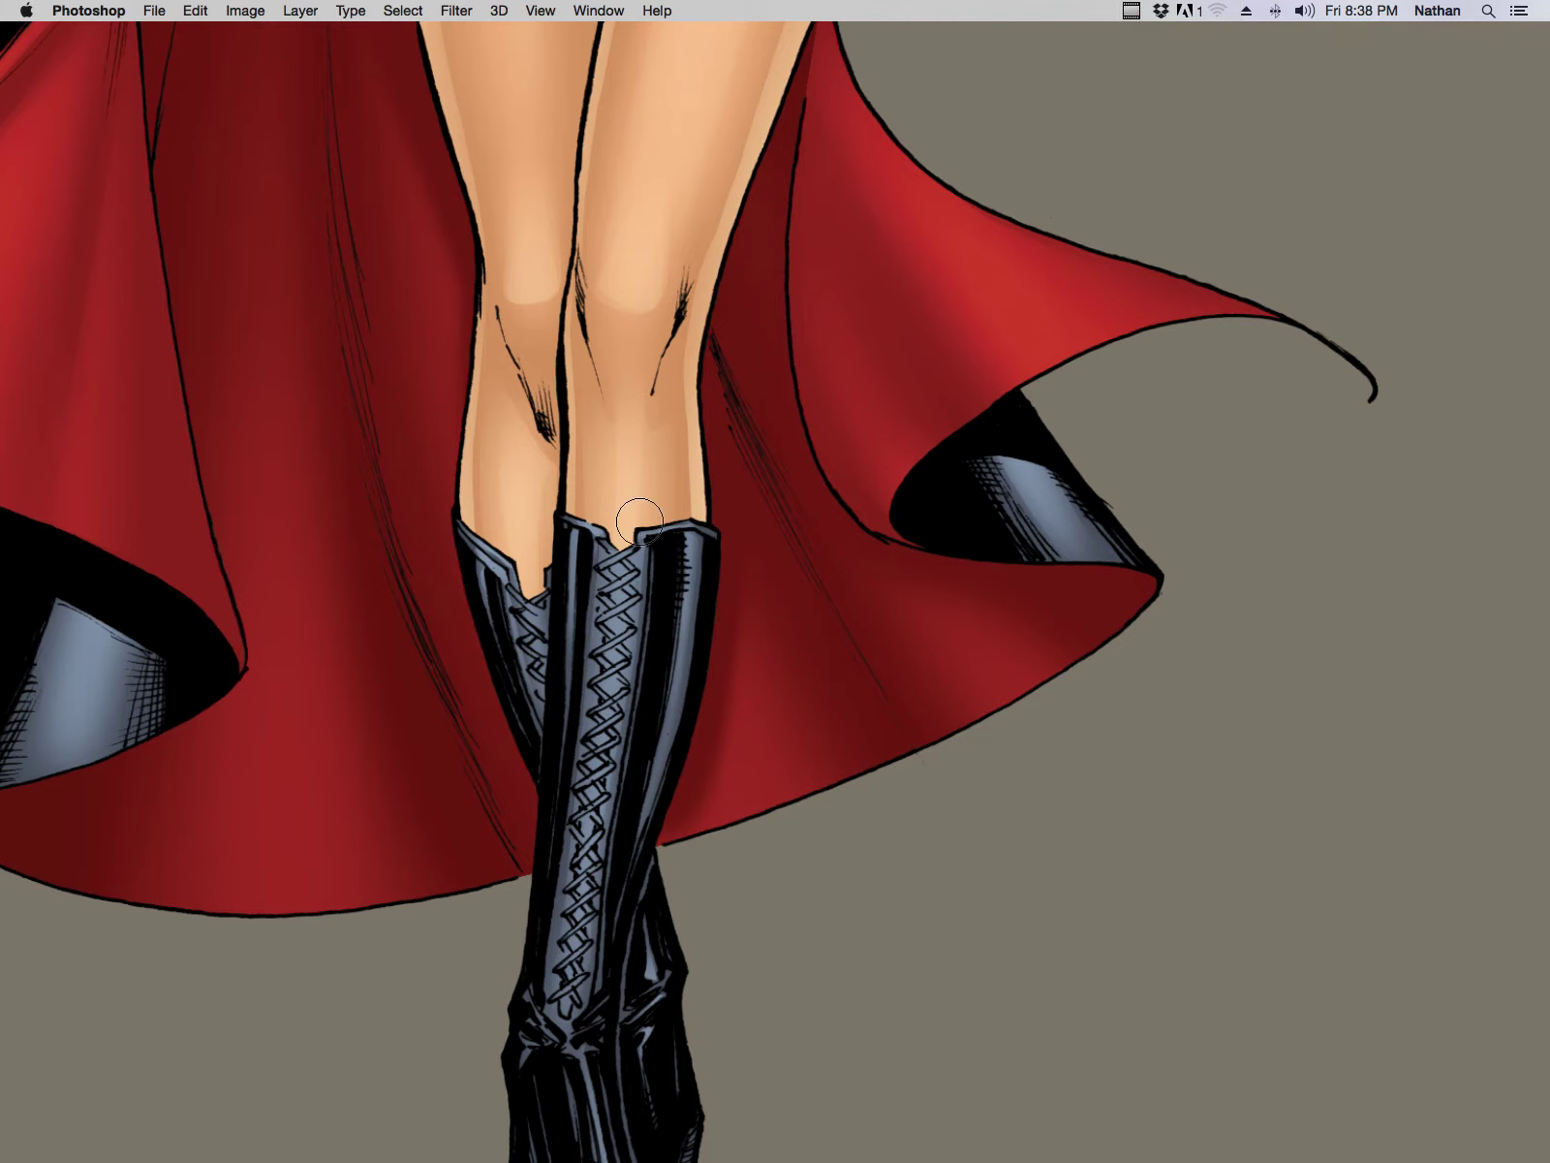
Step: Lasso the rear boot's laced area beside the front boot and prepare to brush it with the selection edges hidden
mouse_move(536, 676)
left_mouse_down()
mouse_move(549, 599)
mouse_move(541, 641)
left_mouse_up()
key("super+h")
key("b")
Step: Lasso the rear gloved hand below the rose, brush a highlight into it with the selection edges hidden, and deselect
left_click_drag(734, 542, 609, 708)
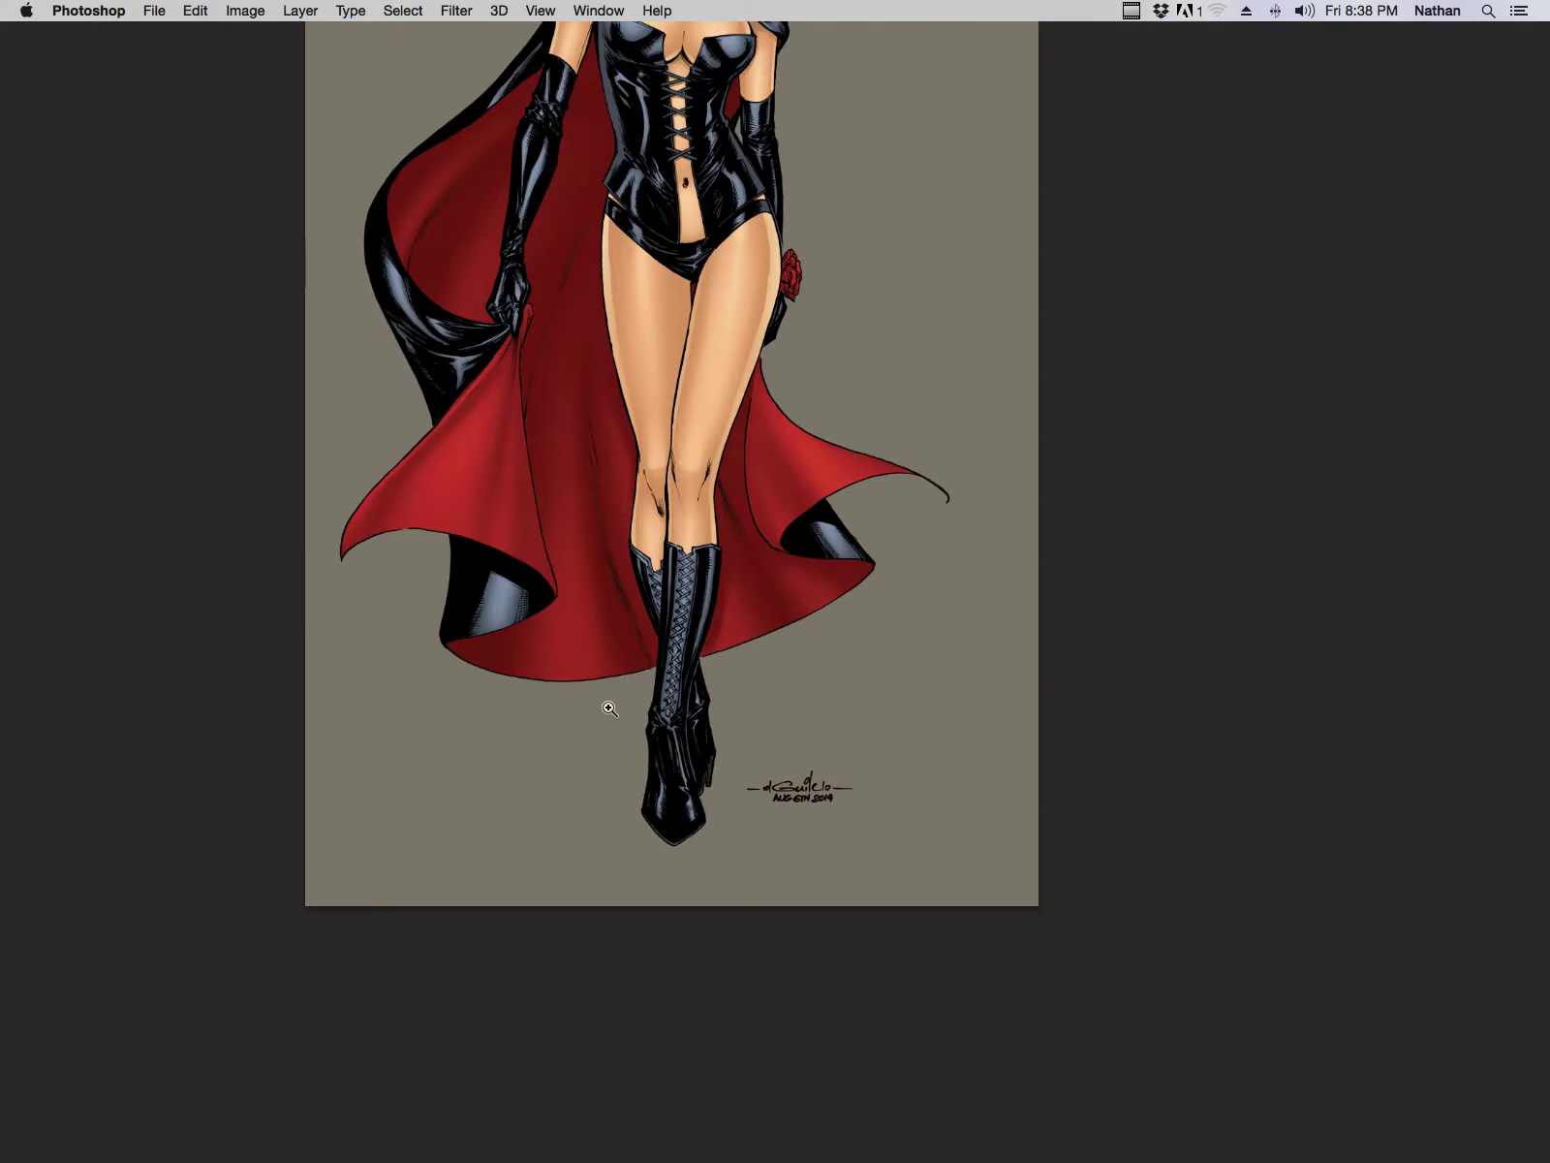
left_click_drag(785, 593, 699, 620)
left_click_drag(855, 582, 780, 718)
left_click_drag(718, 554, 872, 528)
left_click_drag(764, 498, 724, 750)
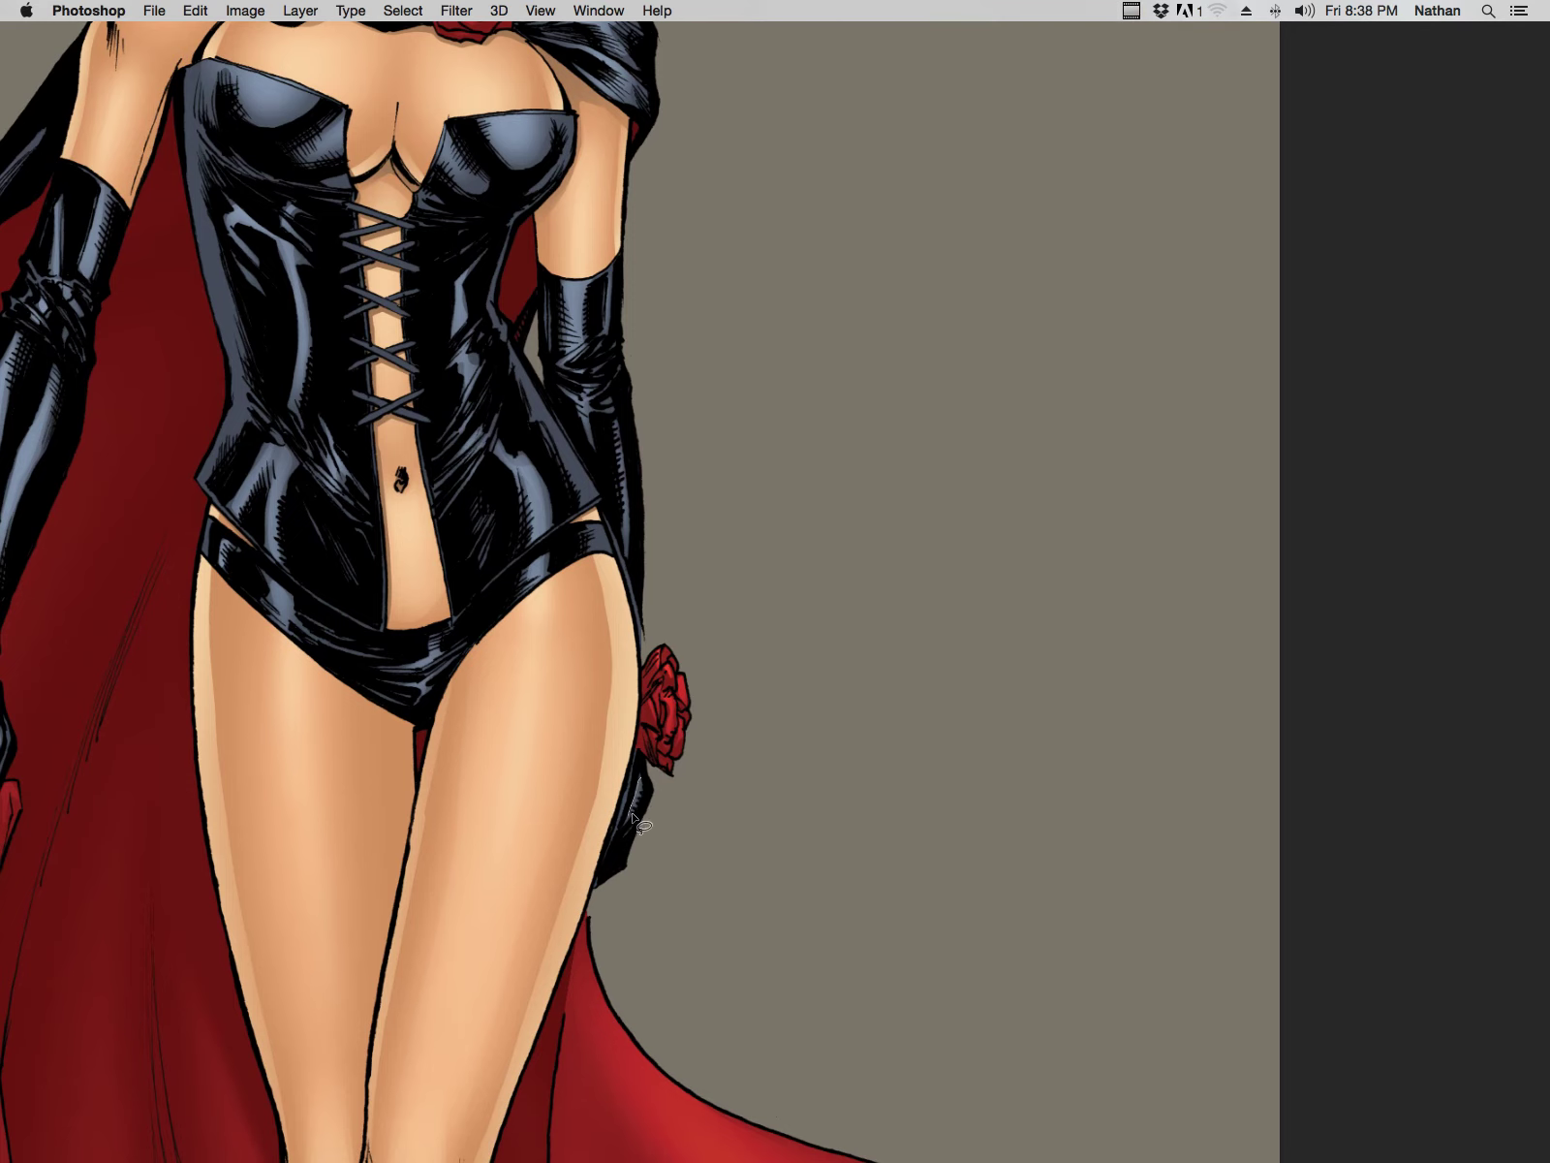
key("super+h")
key("z")
left_click_drag(771, 639, 700, 773)
key("super+minus")
left_click_drag(686, 1011, 755, 887)
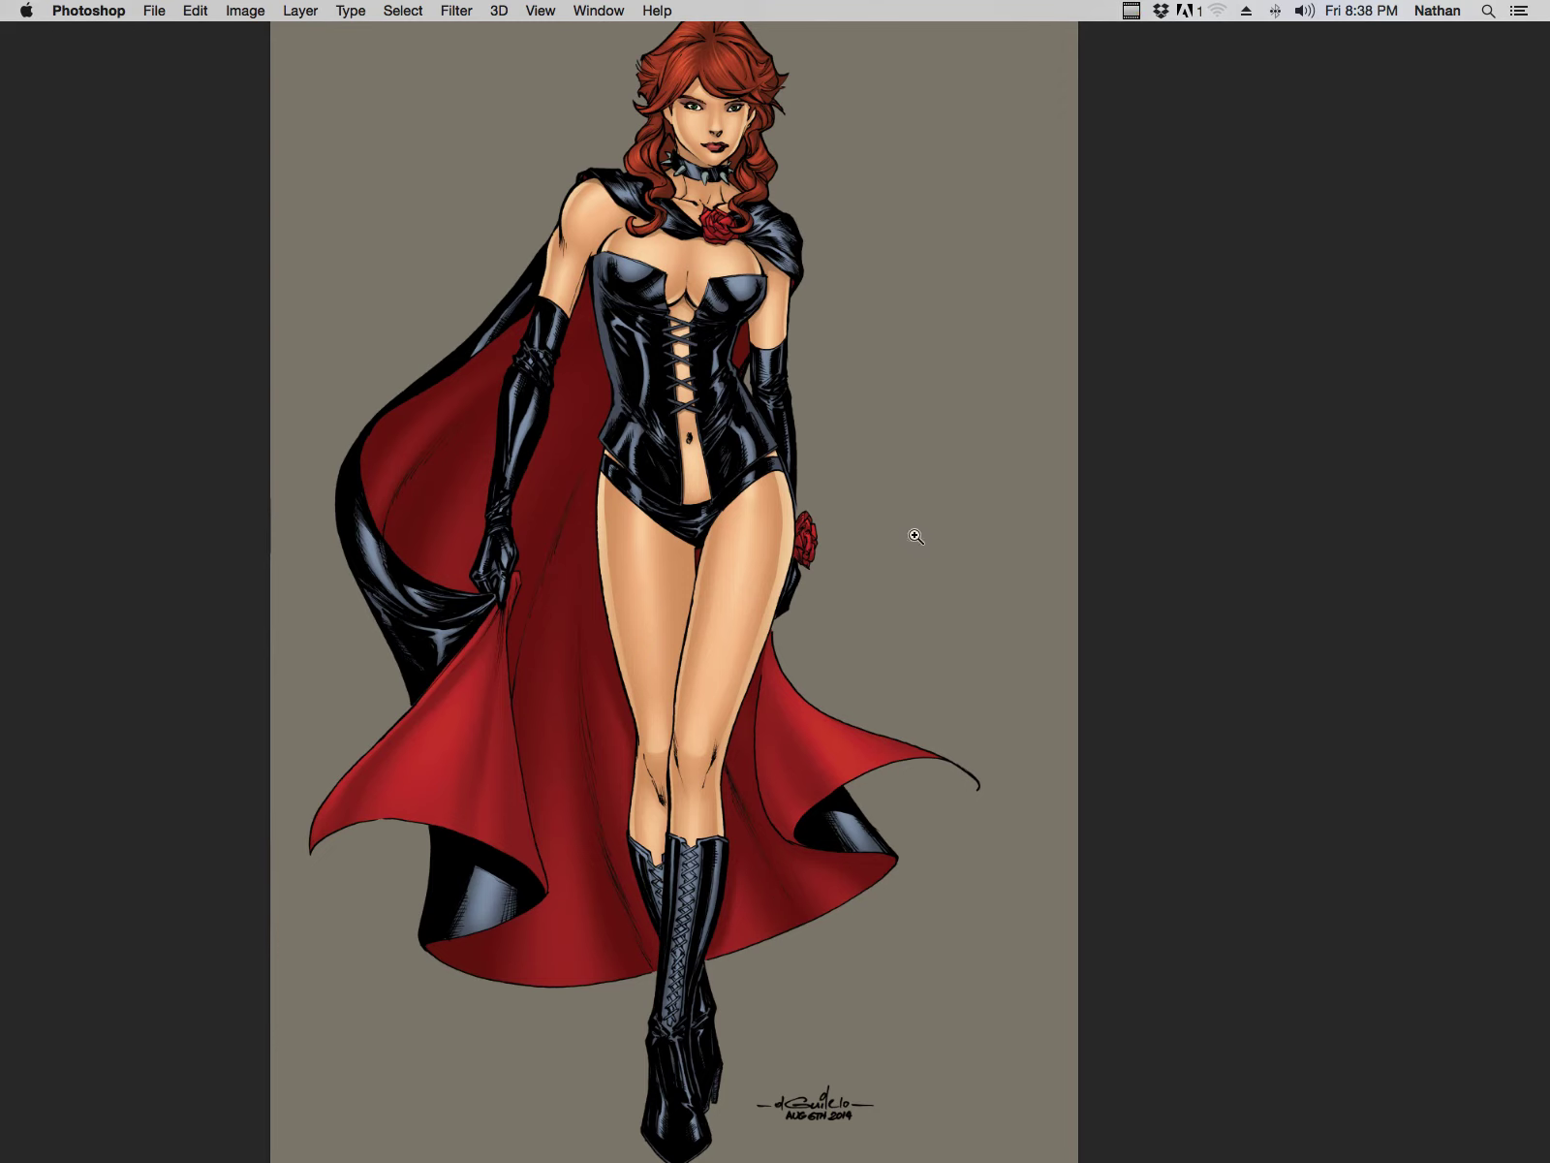
Step: Show the panels, duplicate Layer 3, unlock transparent pixels on the original and the copy, and make the copy active
key("Tab")
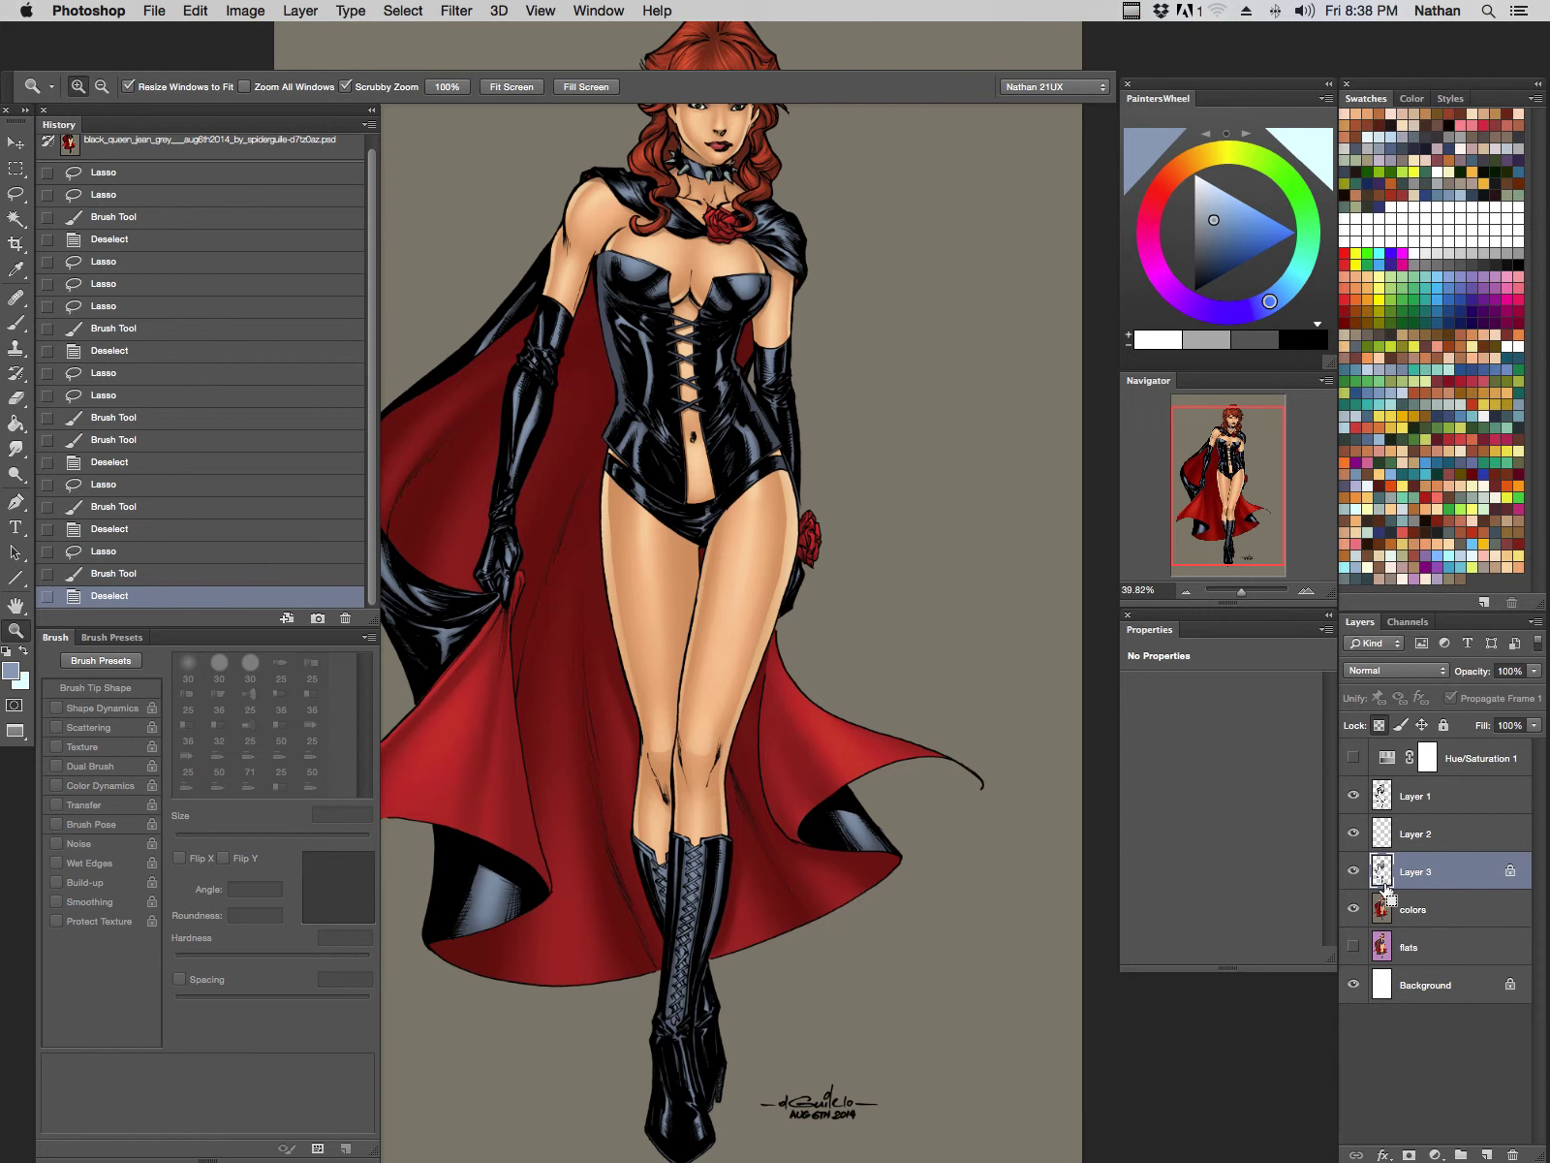
key("super+j")
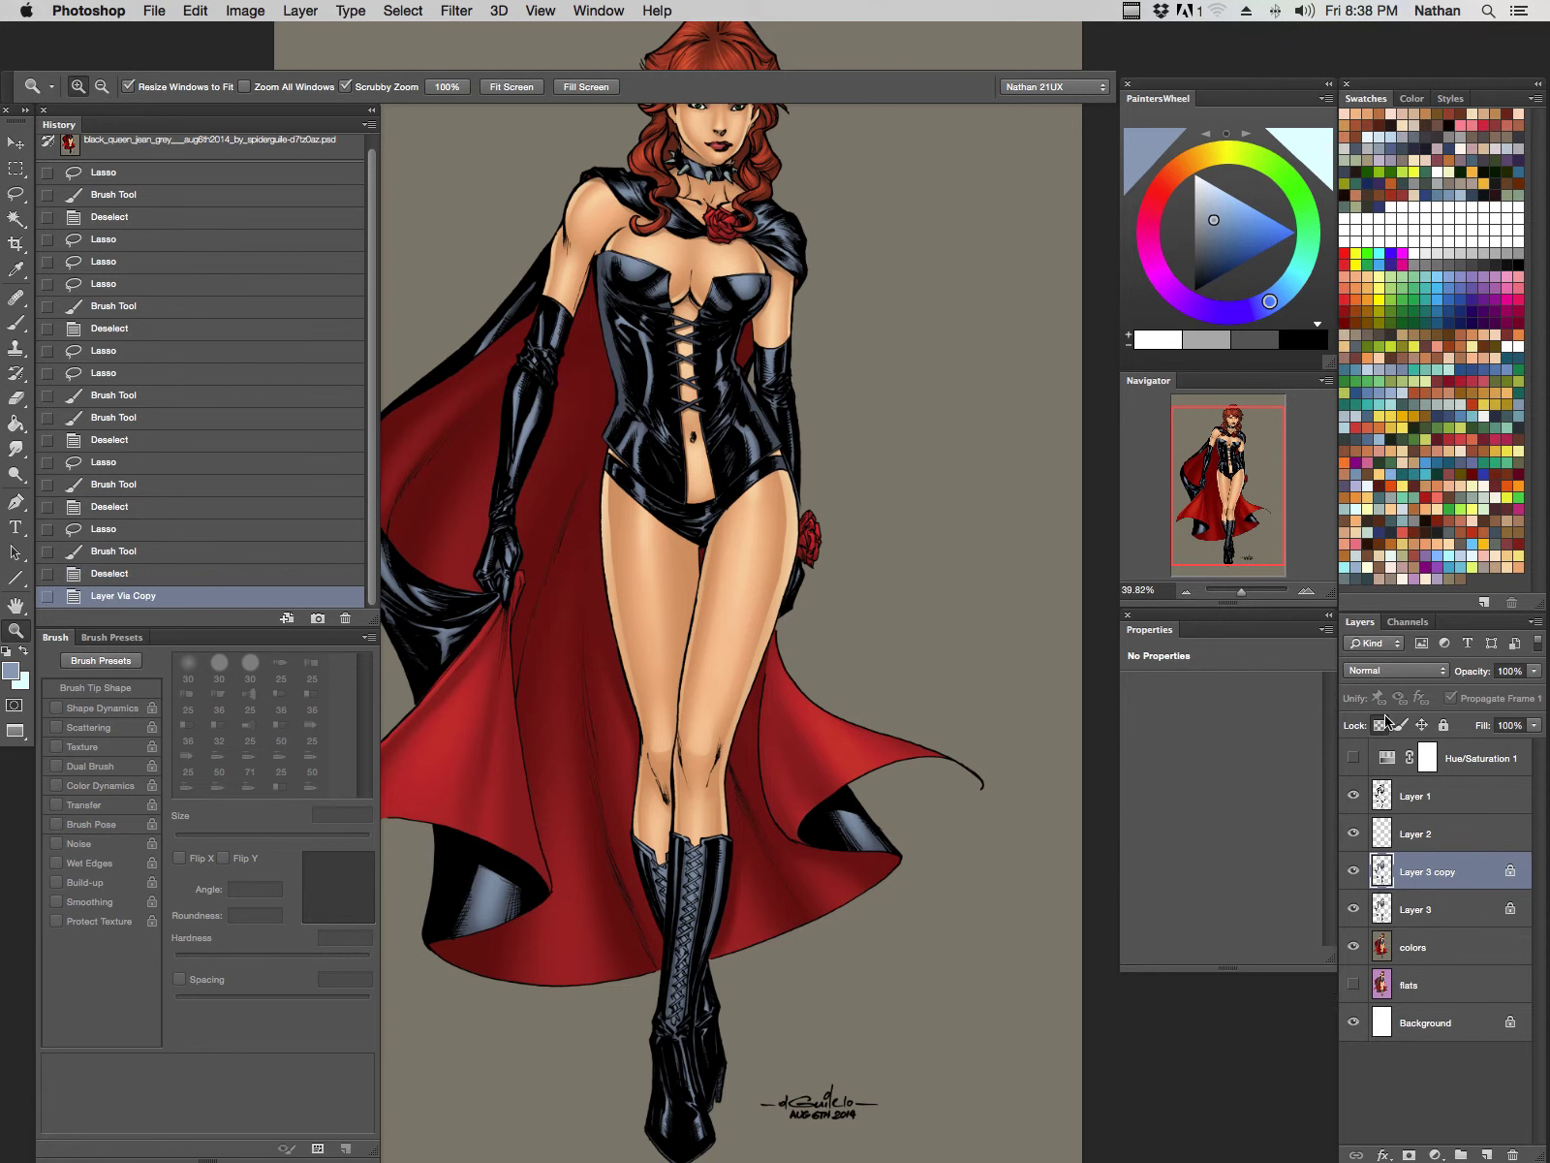
key("alt+bracketleft")
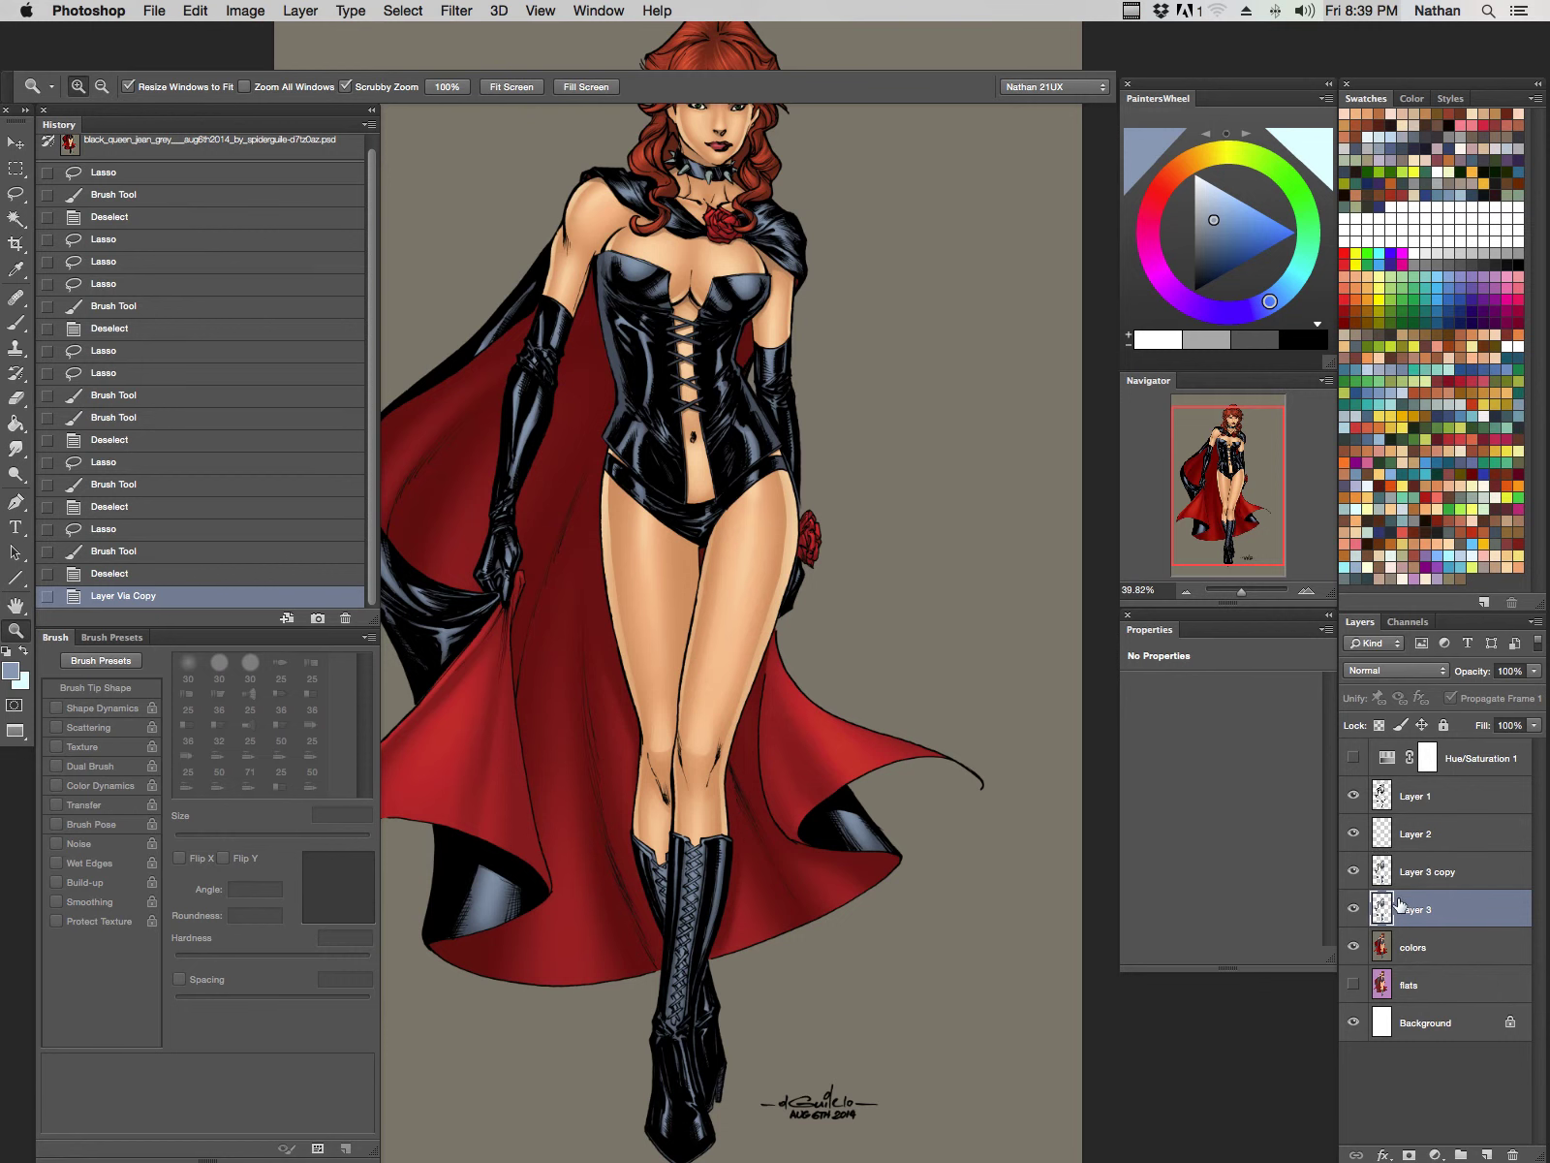
left_click(1444, 875)
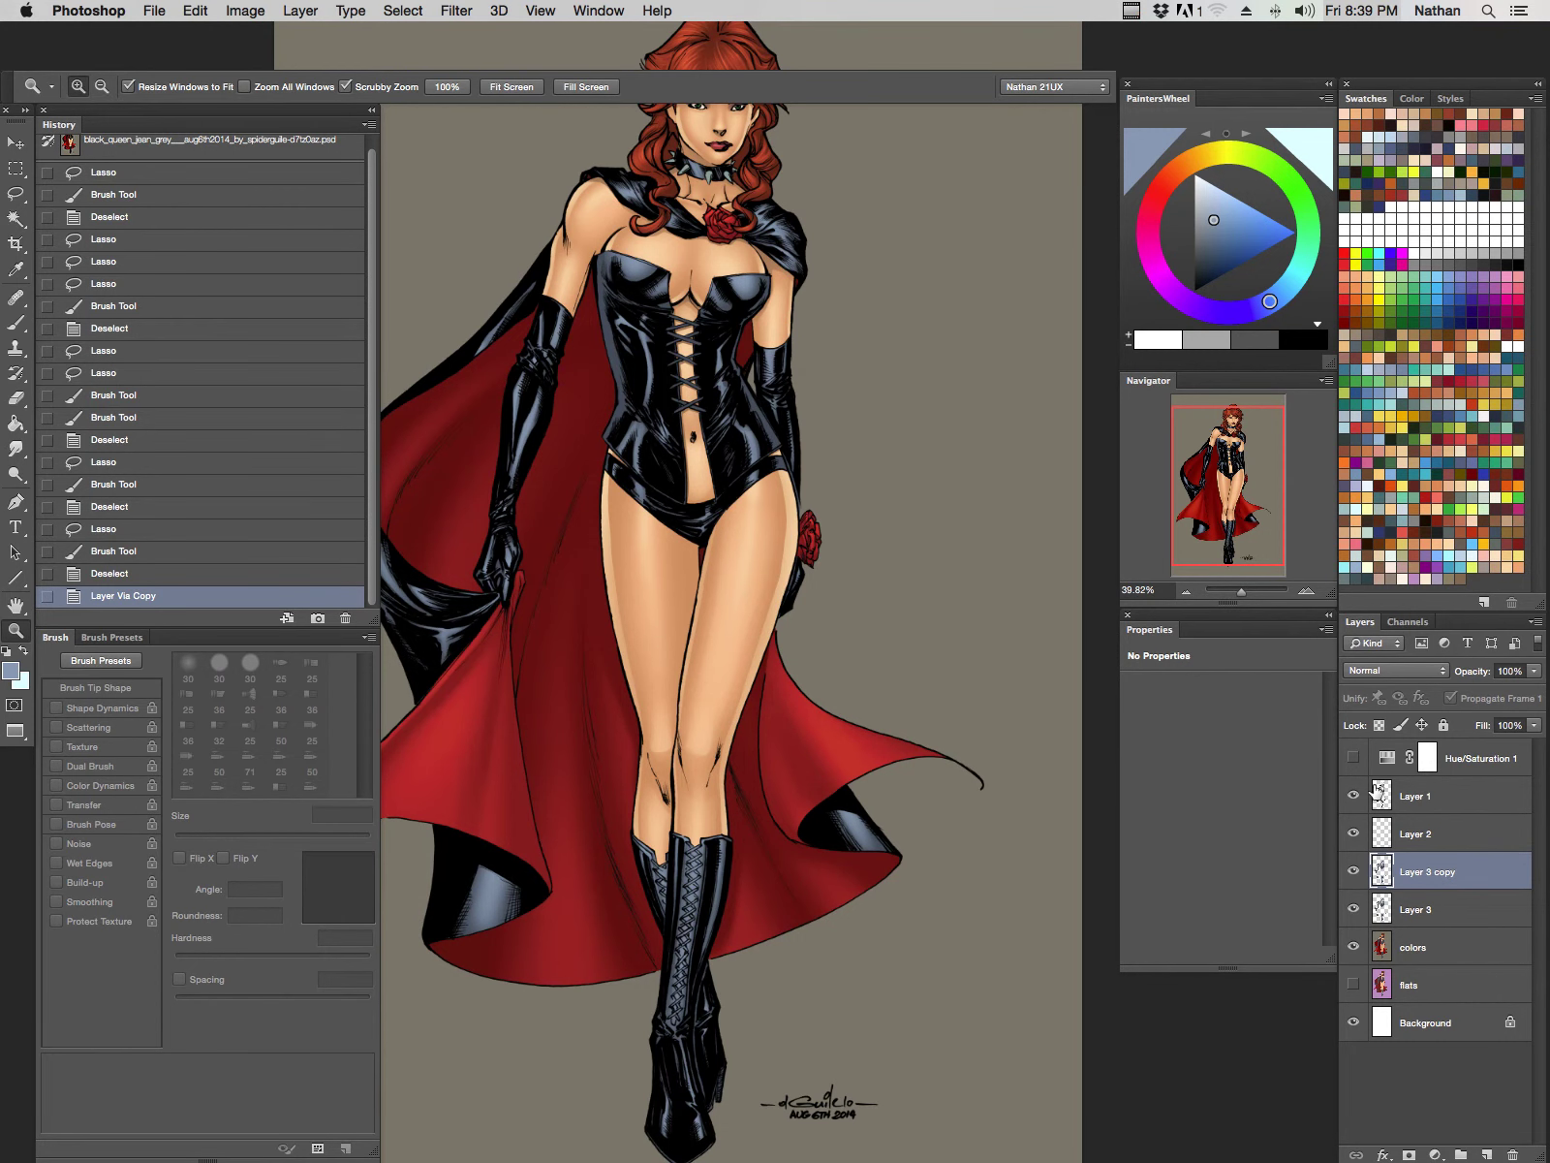
Step: Hide every layer except the copy of Layer 3 and desaturate it using Hue/Saturation with Saturation at -100
left_click_drag(1354, 908, 1329, 1047)
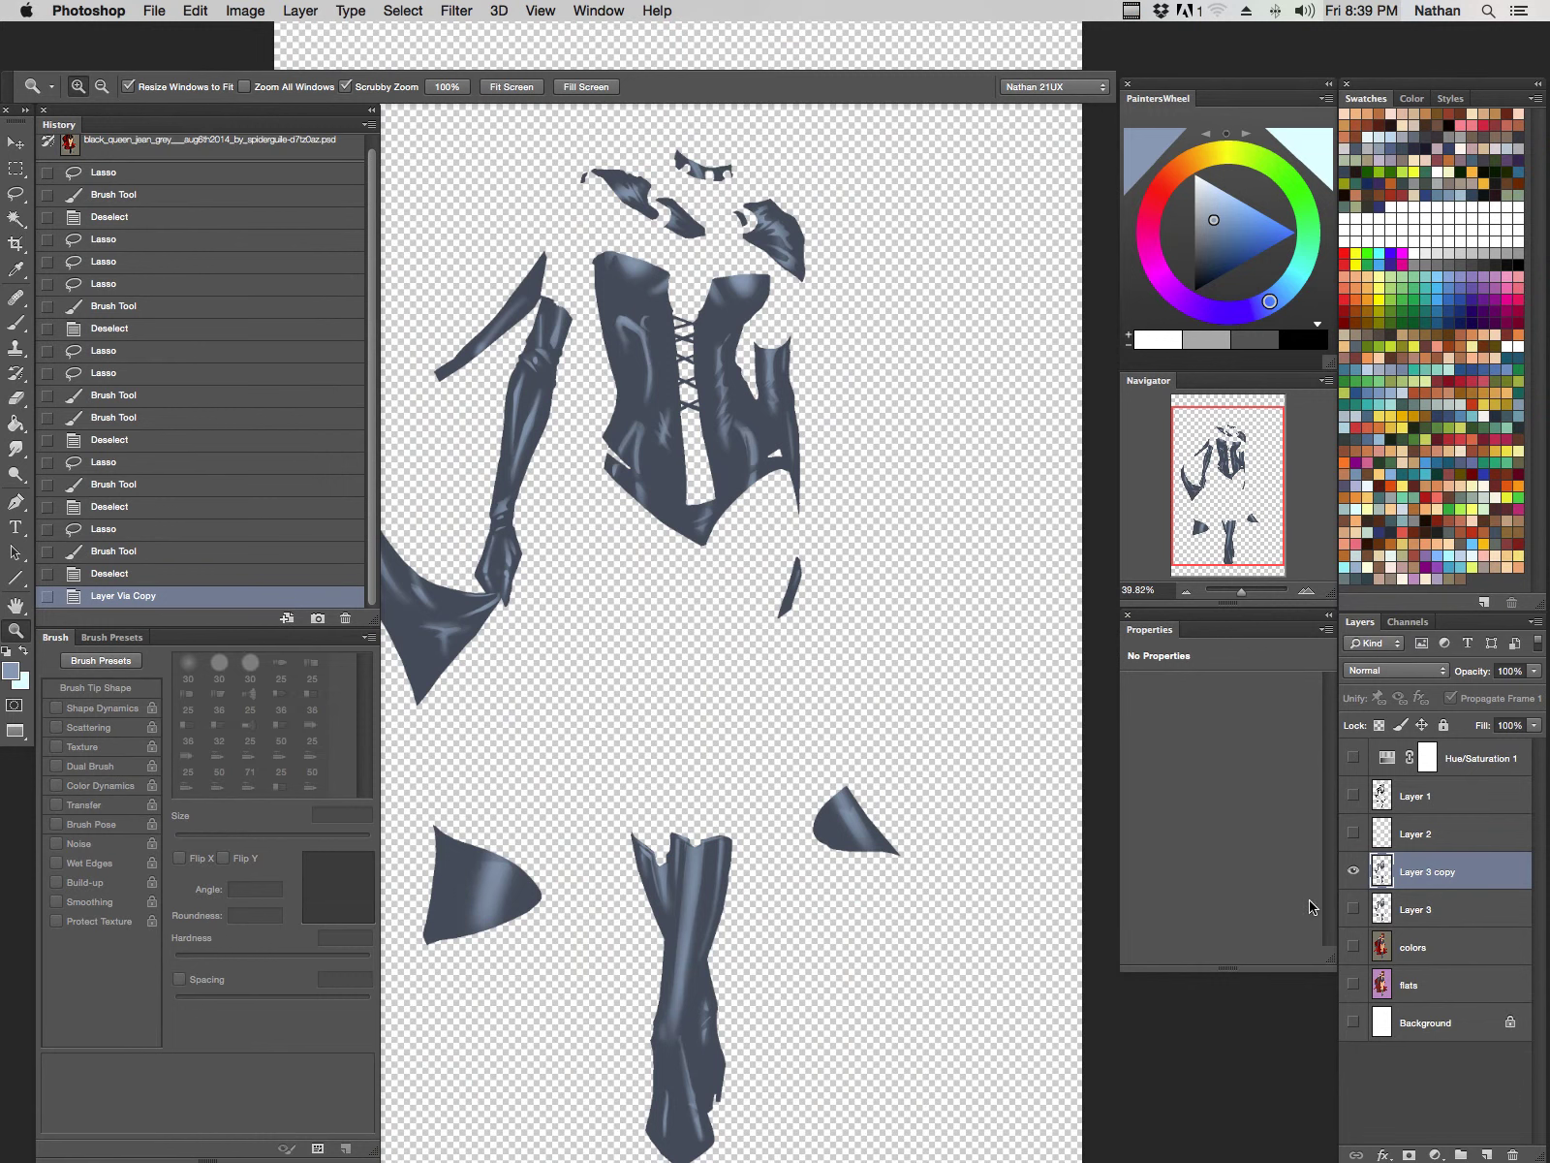
left_click(454, 10)
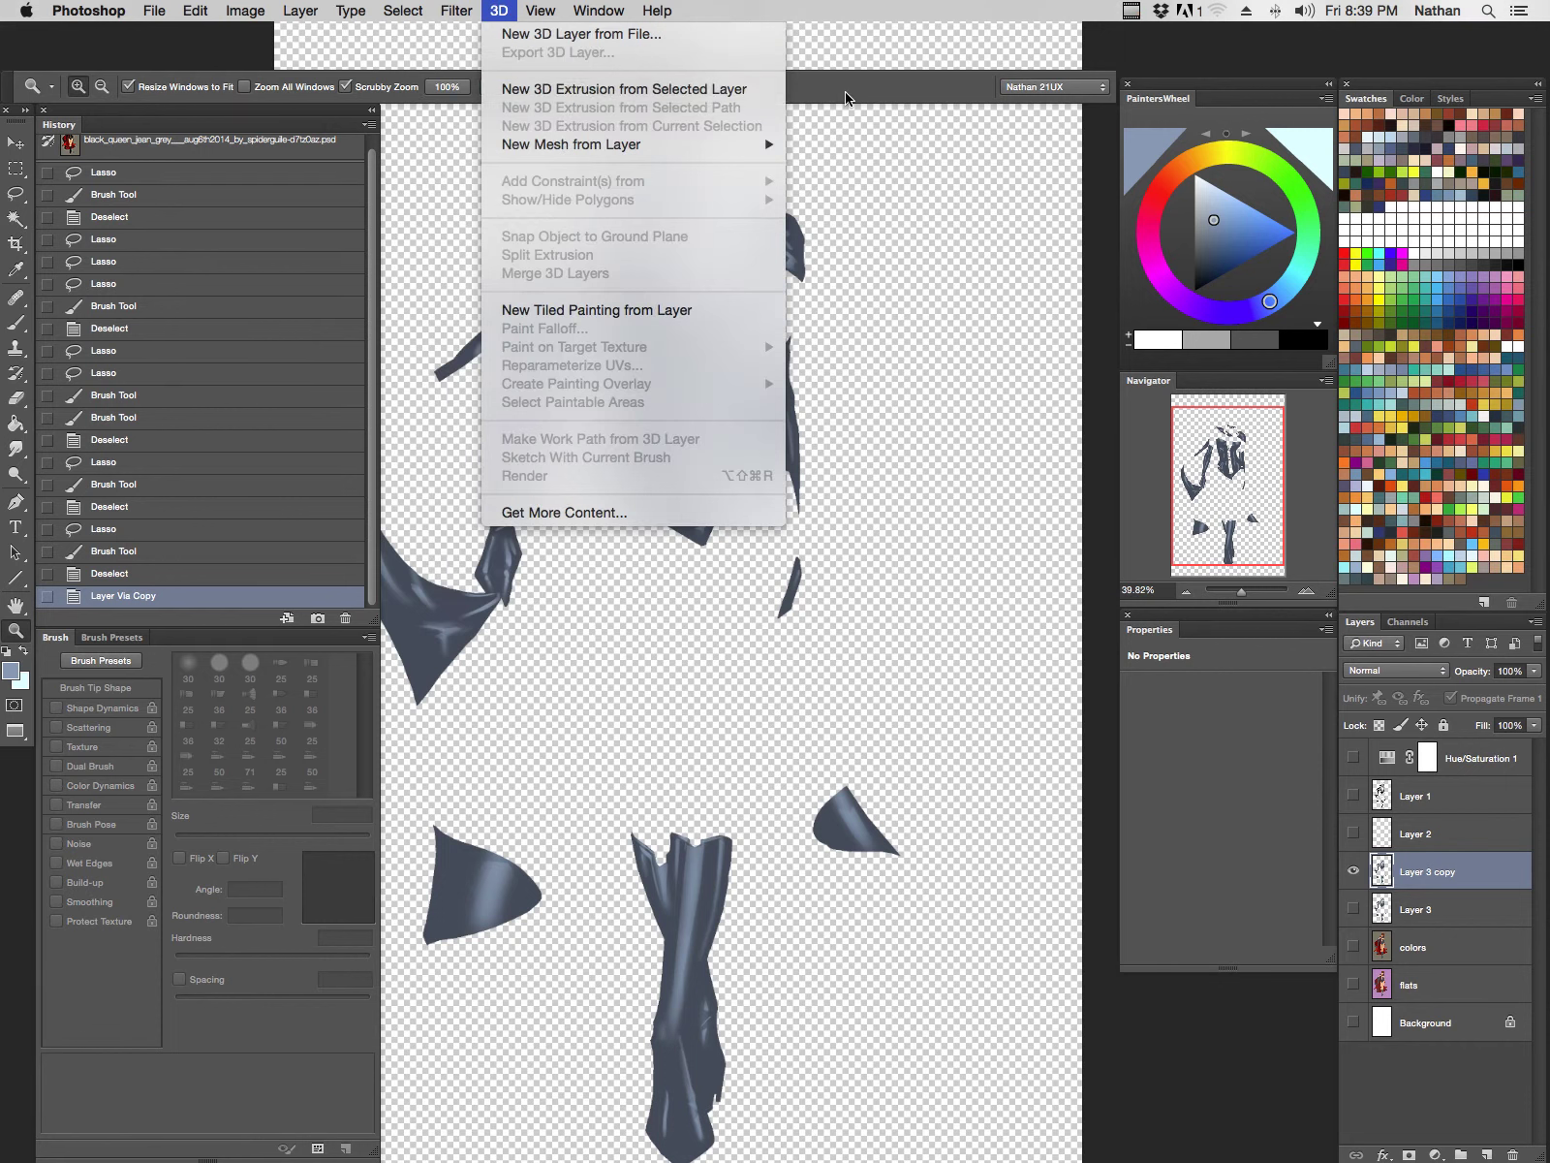
left_click(923, 233)
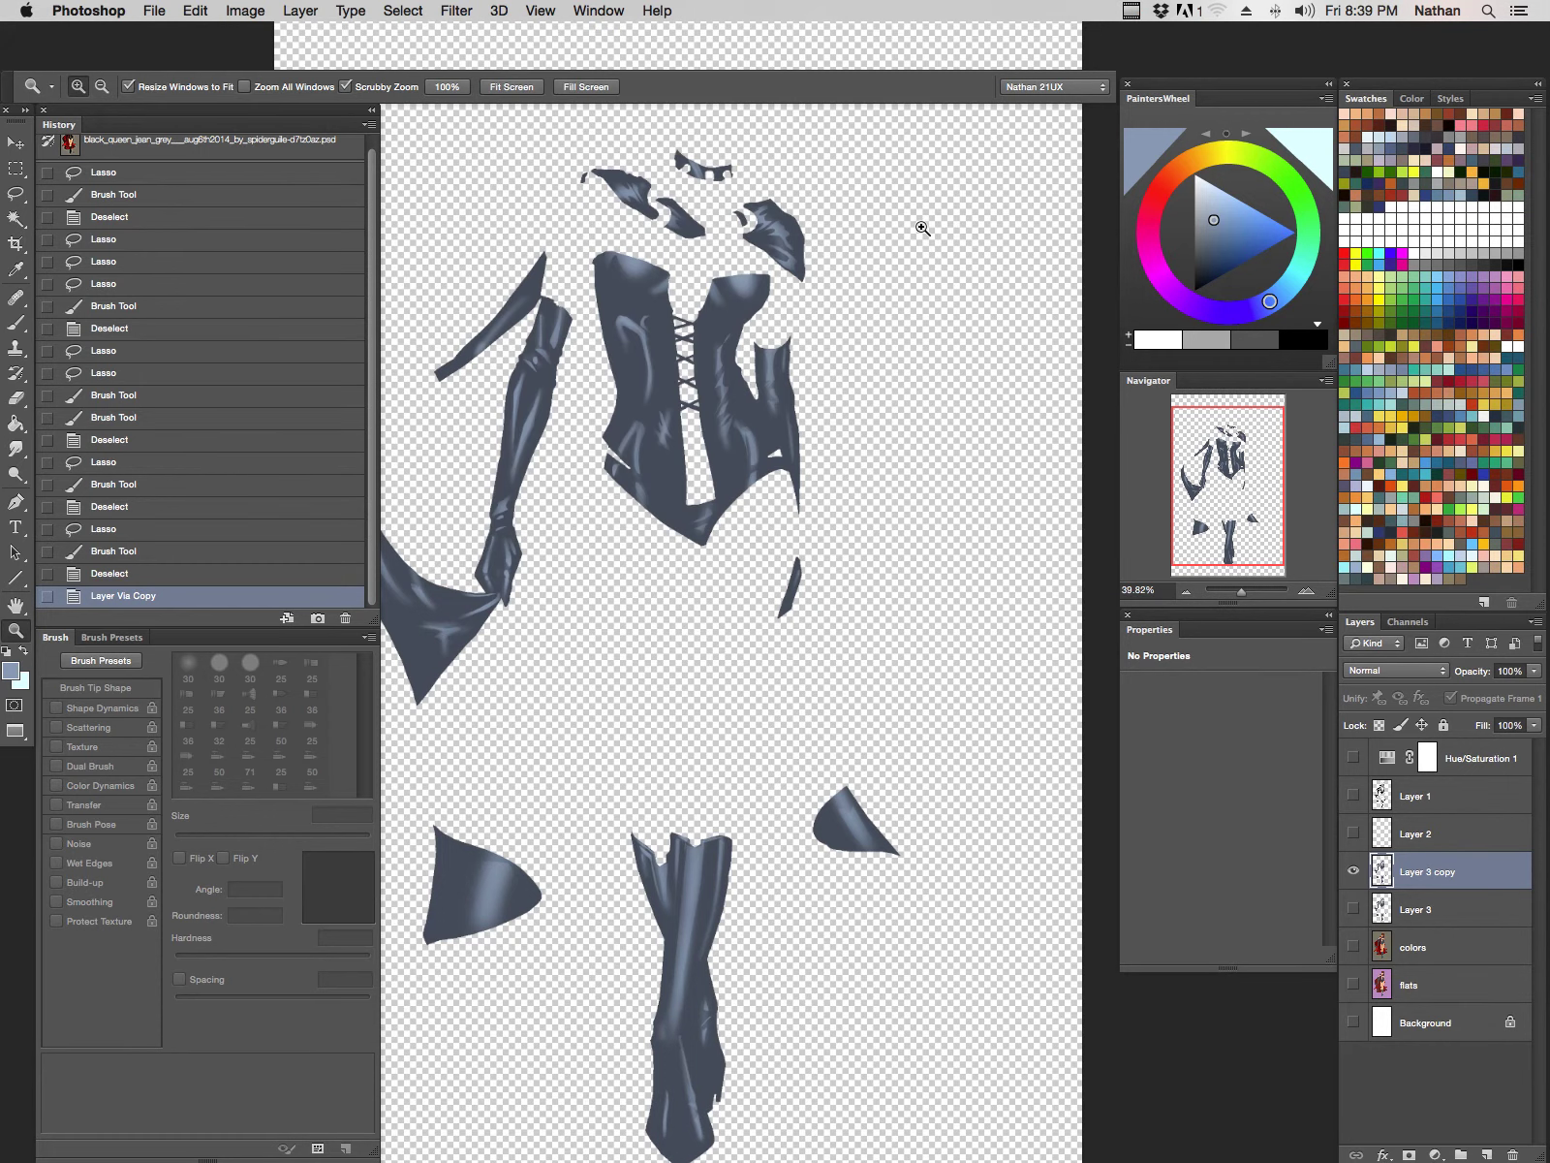
key("super+u")
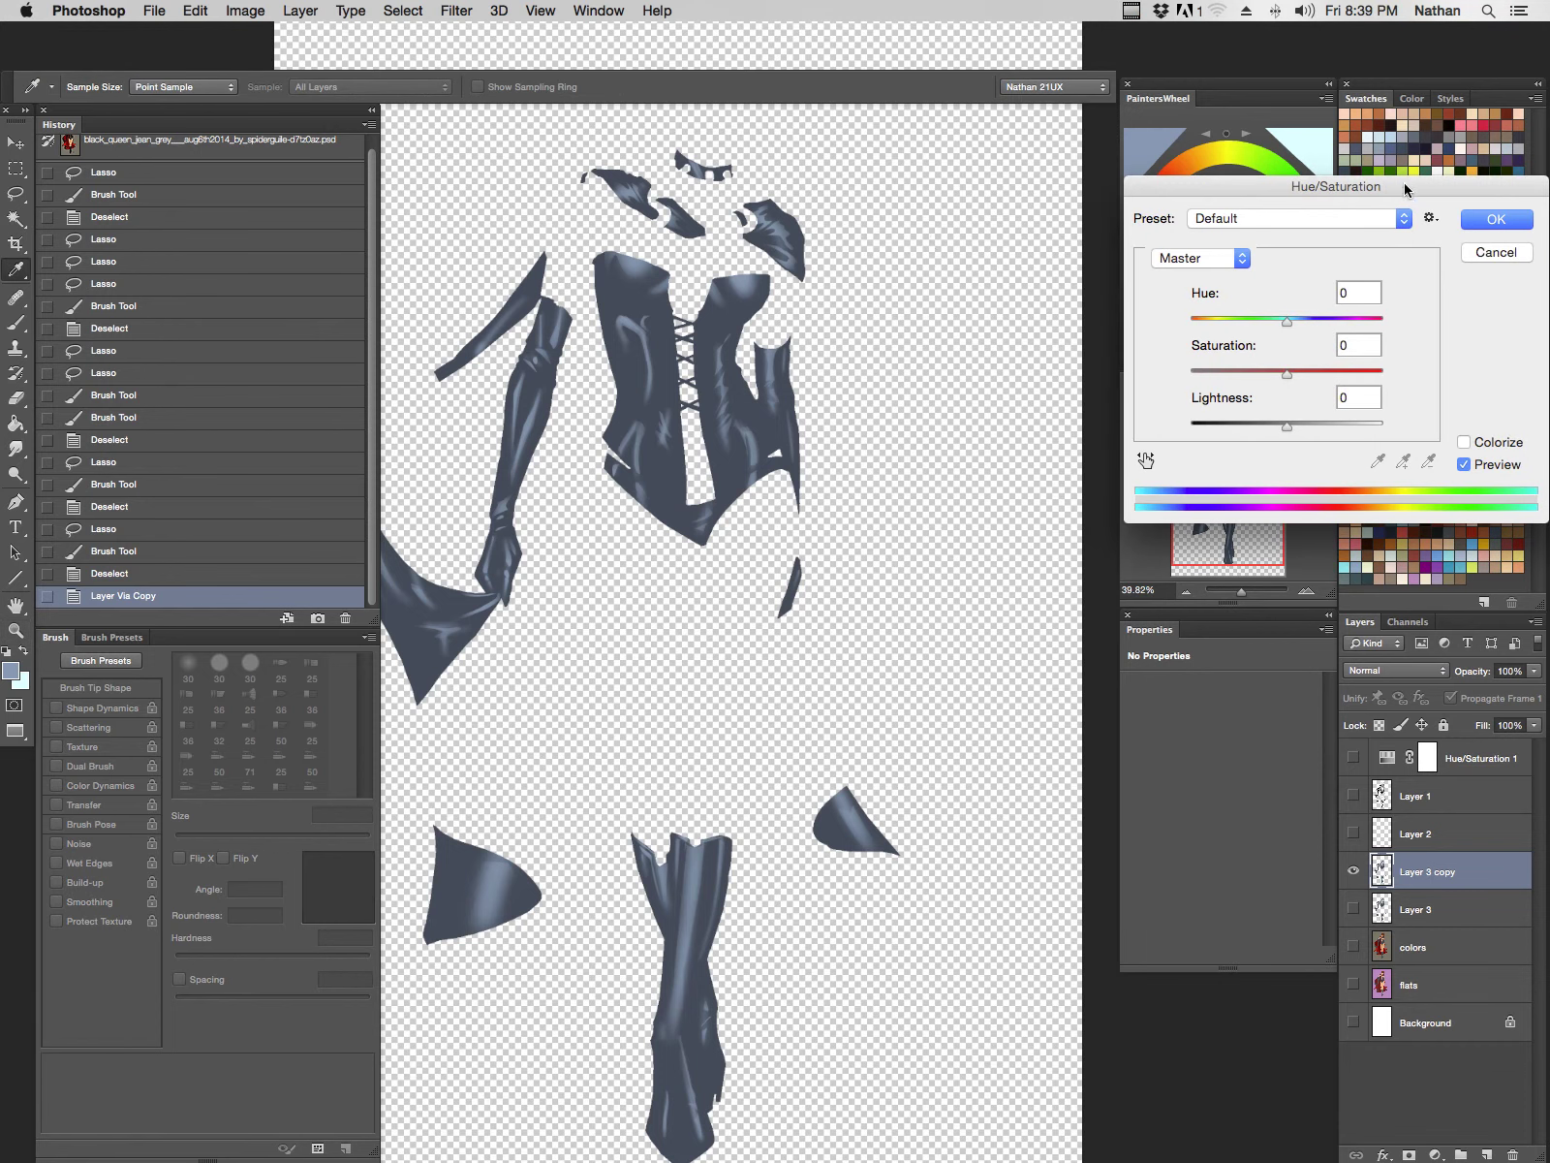
left_click_drag(1398, 189, 1027, 436)
left_click_drag(897, 638, 509, 672)
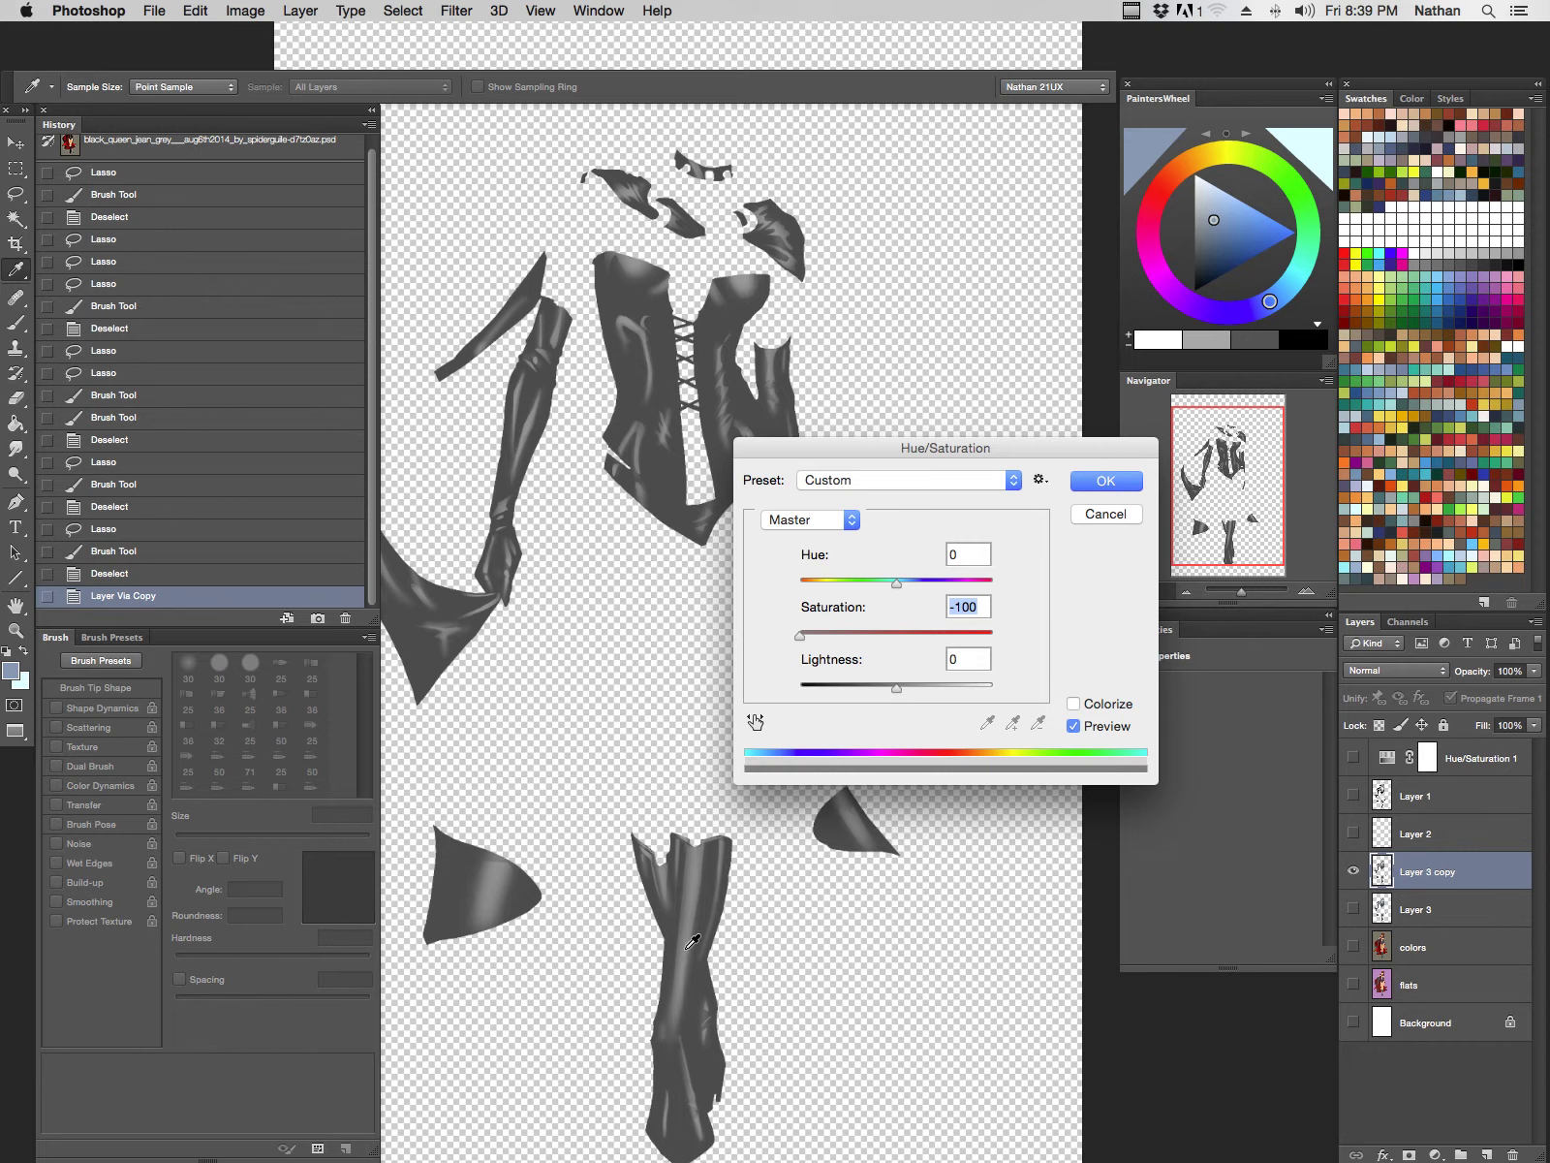
left_click(1090, 482)
key("z")
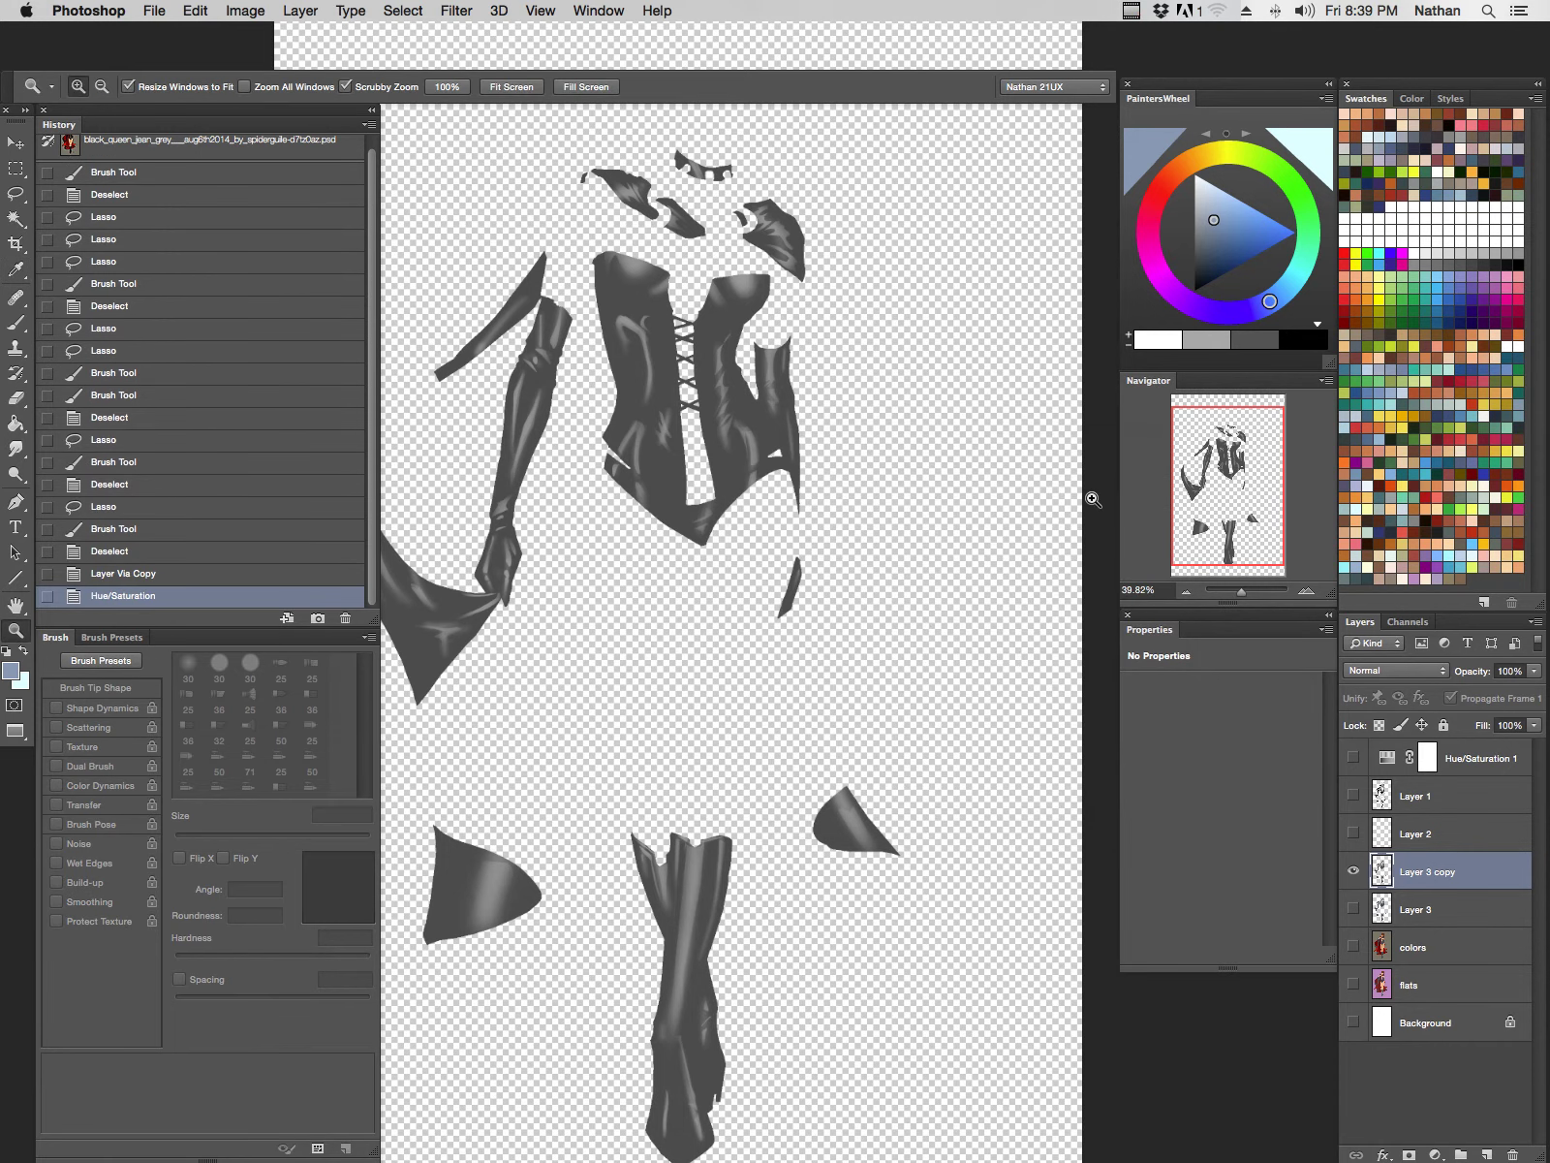
Step: Apply the Plastic Wrap filter to the gray leather copy with Highlight Strength 20, Detail 14 and Smoothness 9
left_click(463, 12)
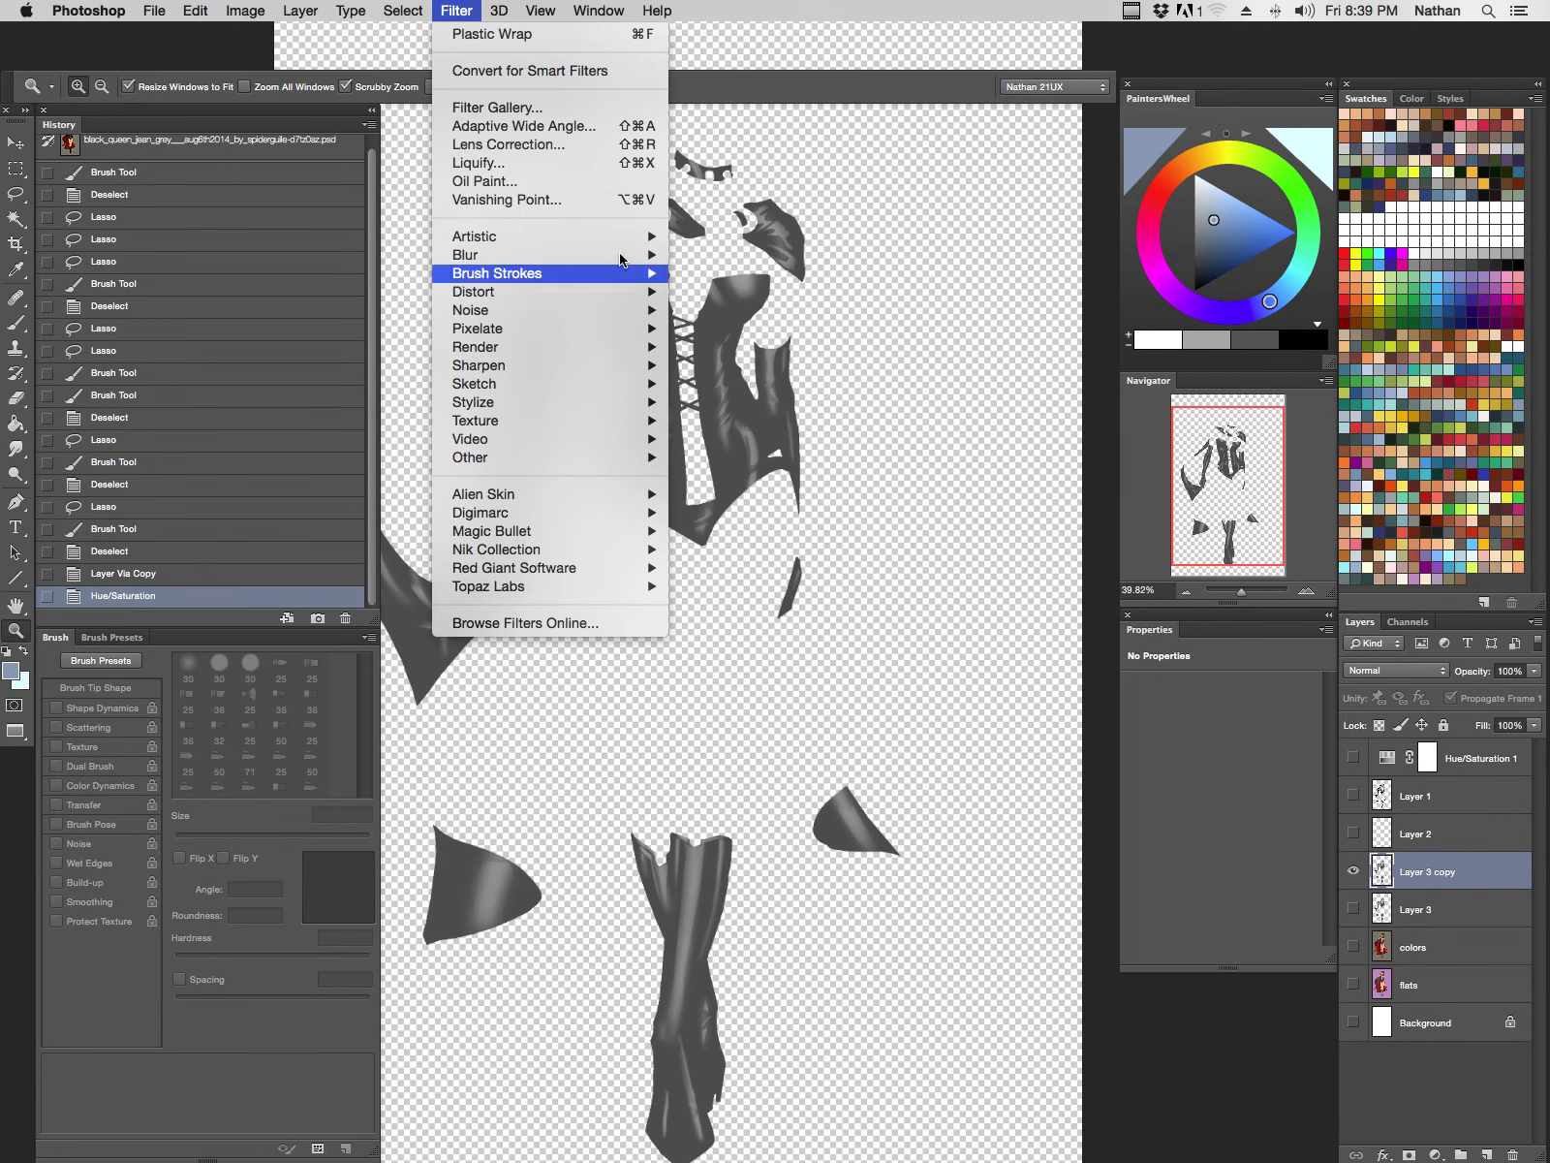
mouse_move(619, 243)
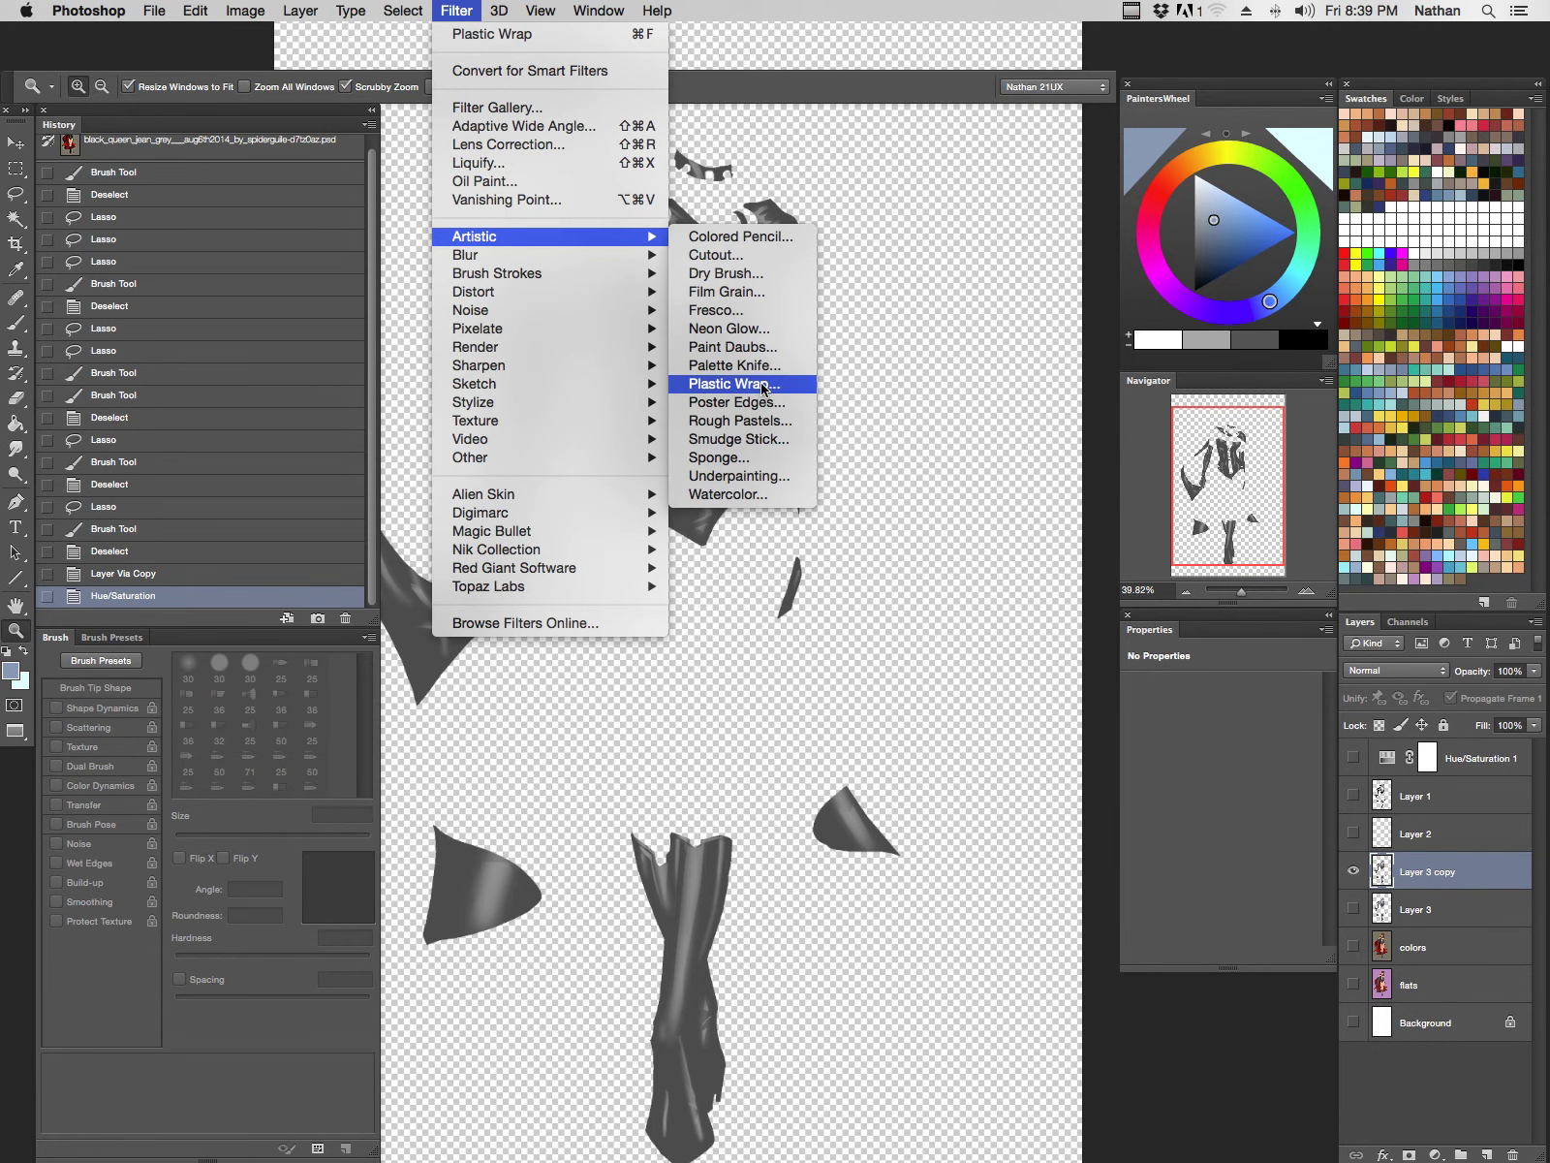
left_click(735, 384)
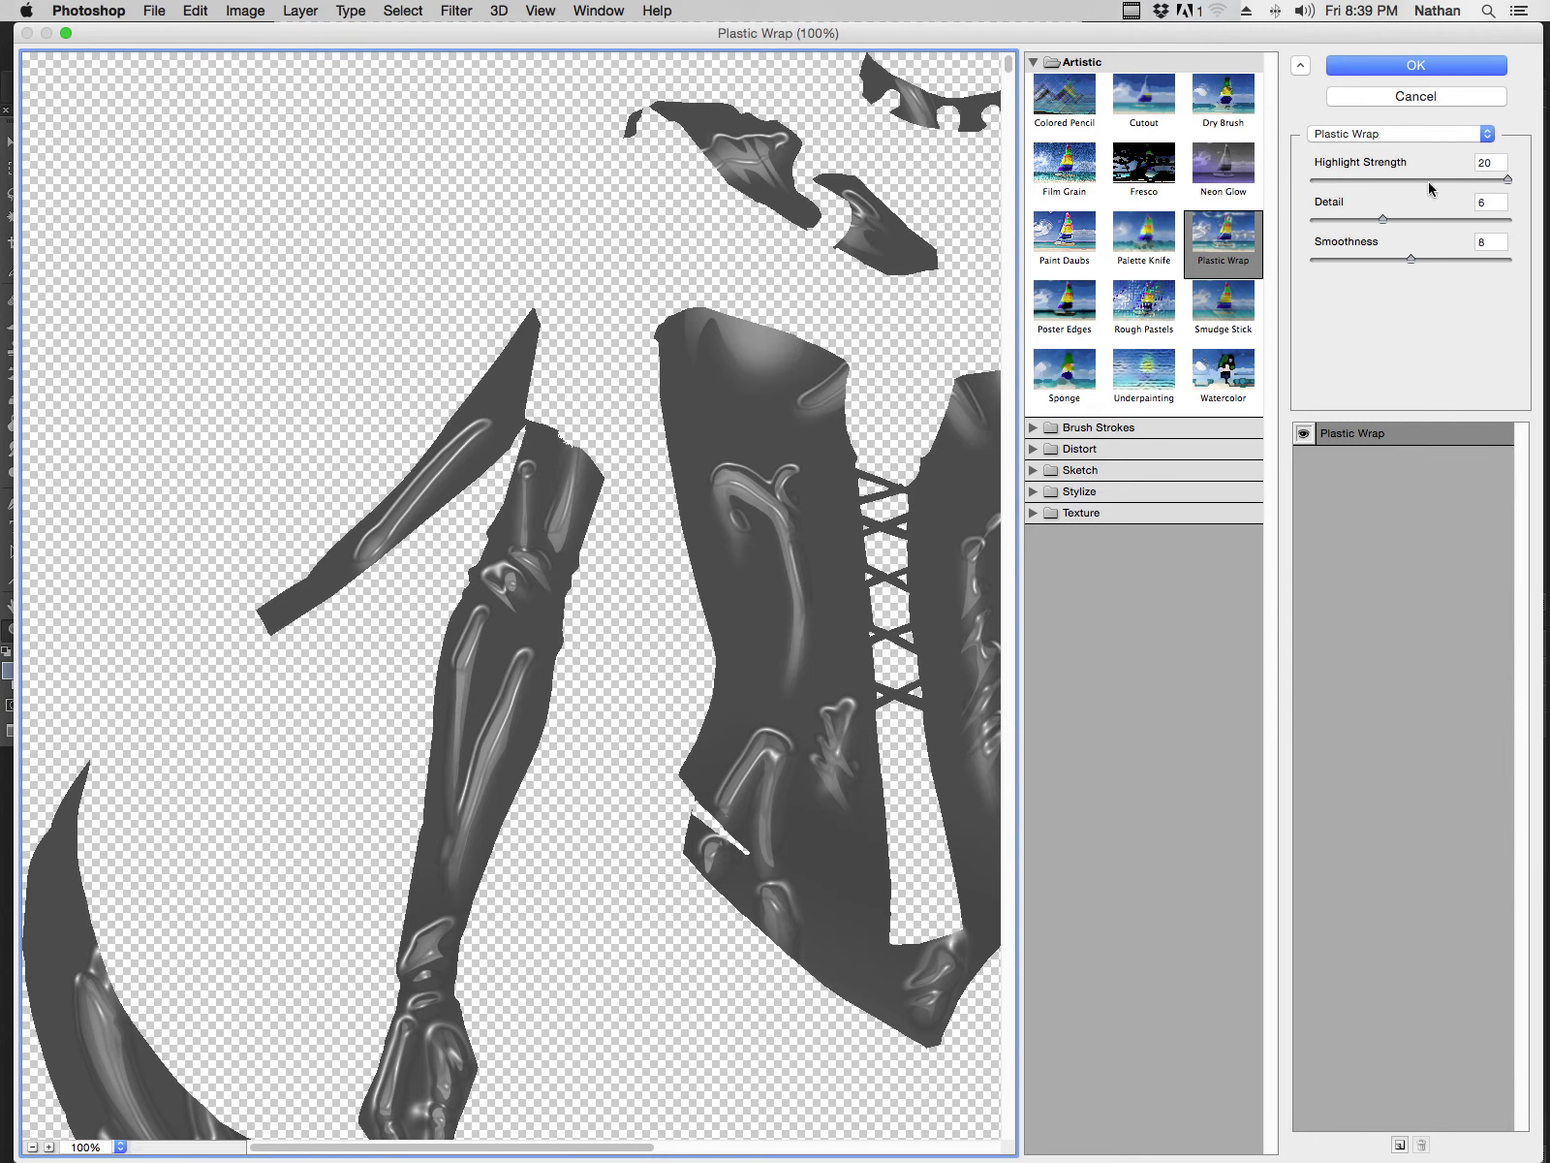
mouse_move(1504, 182)
left_mouse_down()
mouse_move(1299, 184)
mouse_move(1523, 181)
left_mouse_up()
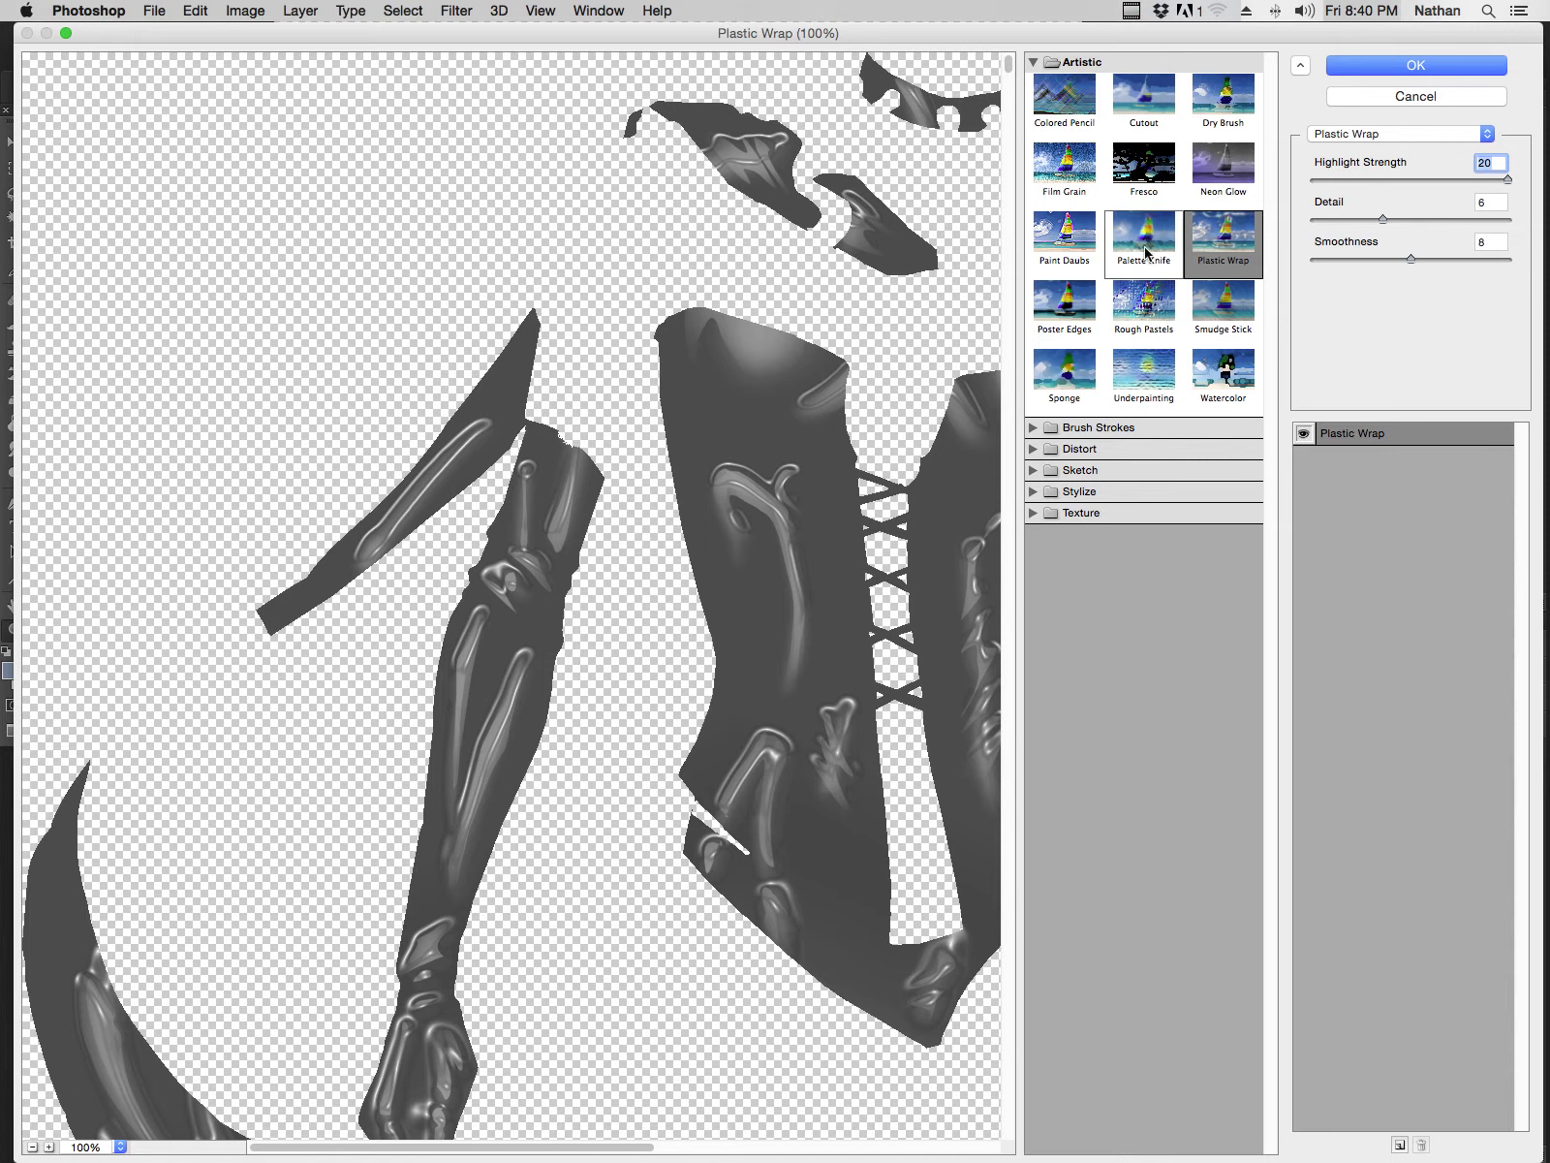
left_click_drag(1384, 221, 1500, 226)
left_click_drag(1413, 260, 1505, 261)
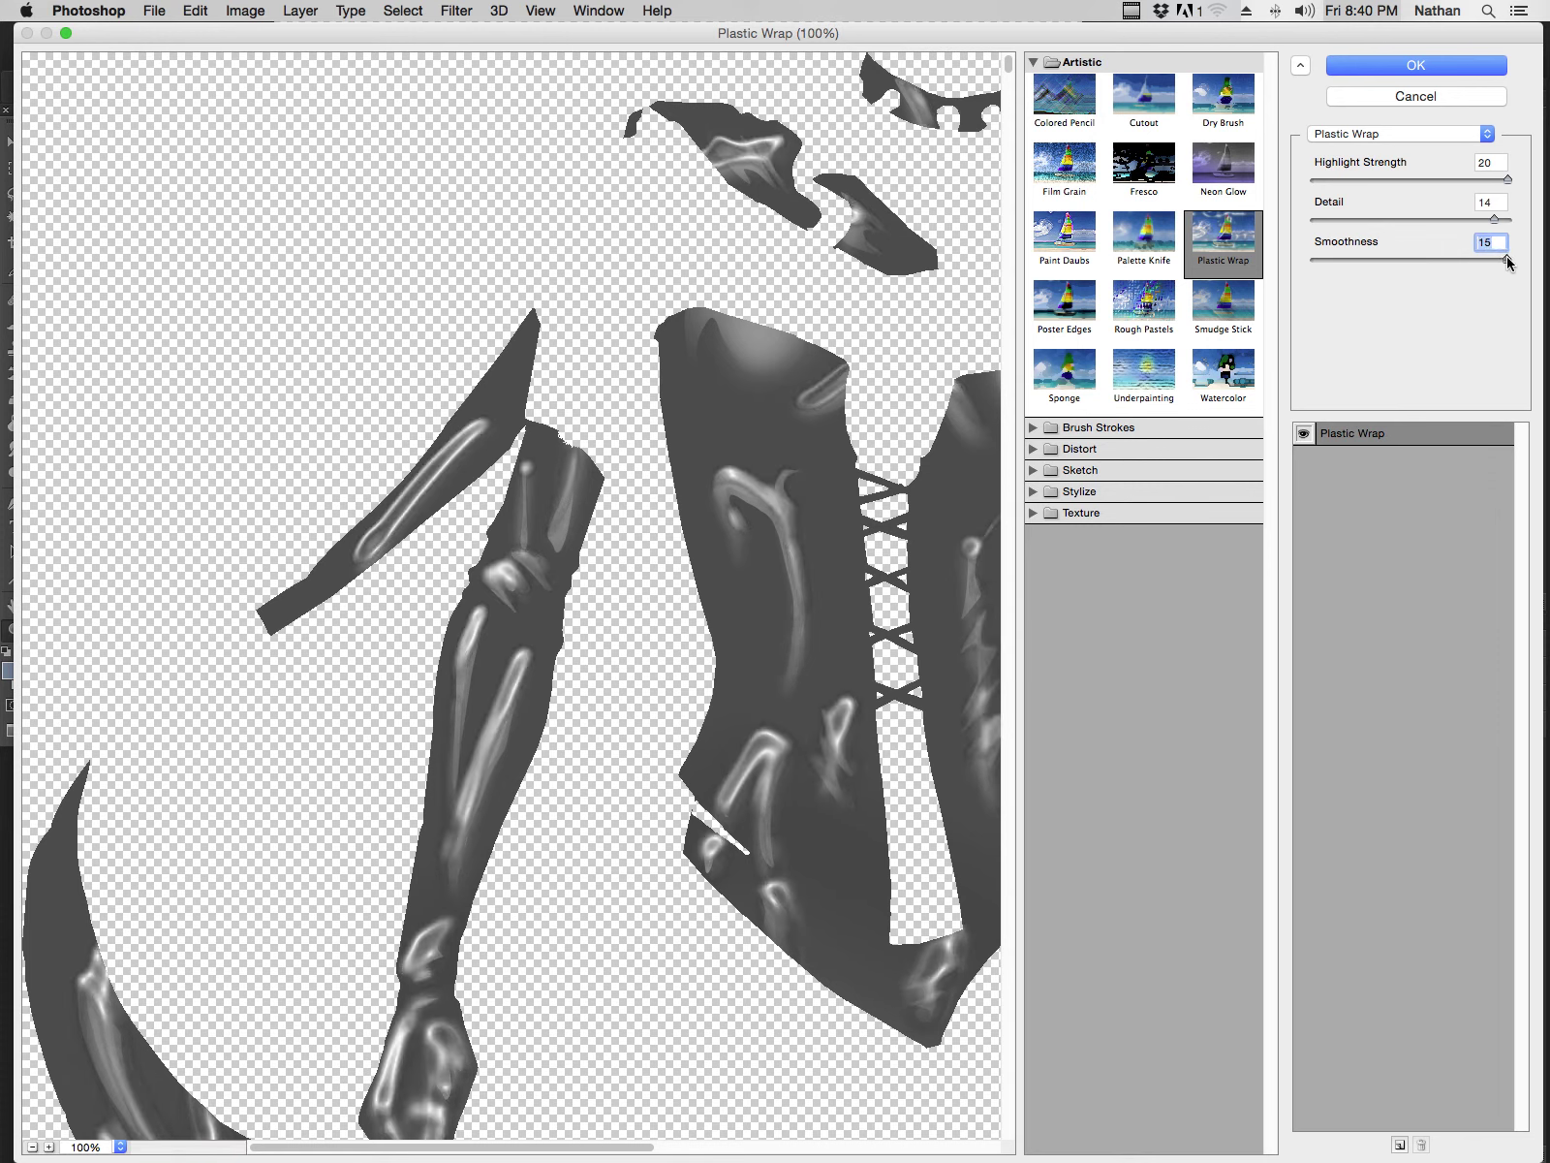
left_click_drag(1508, 261, 1455, 266)
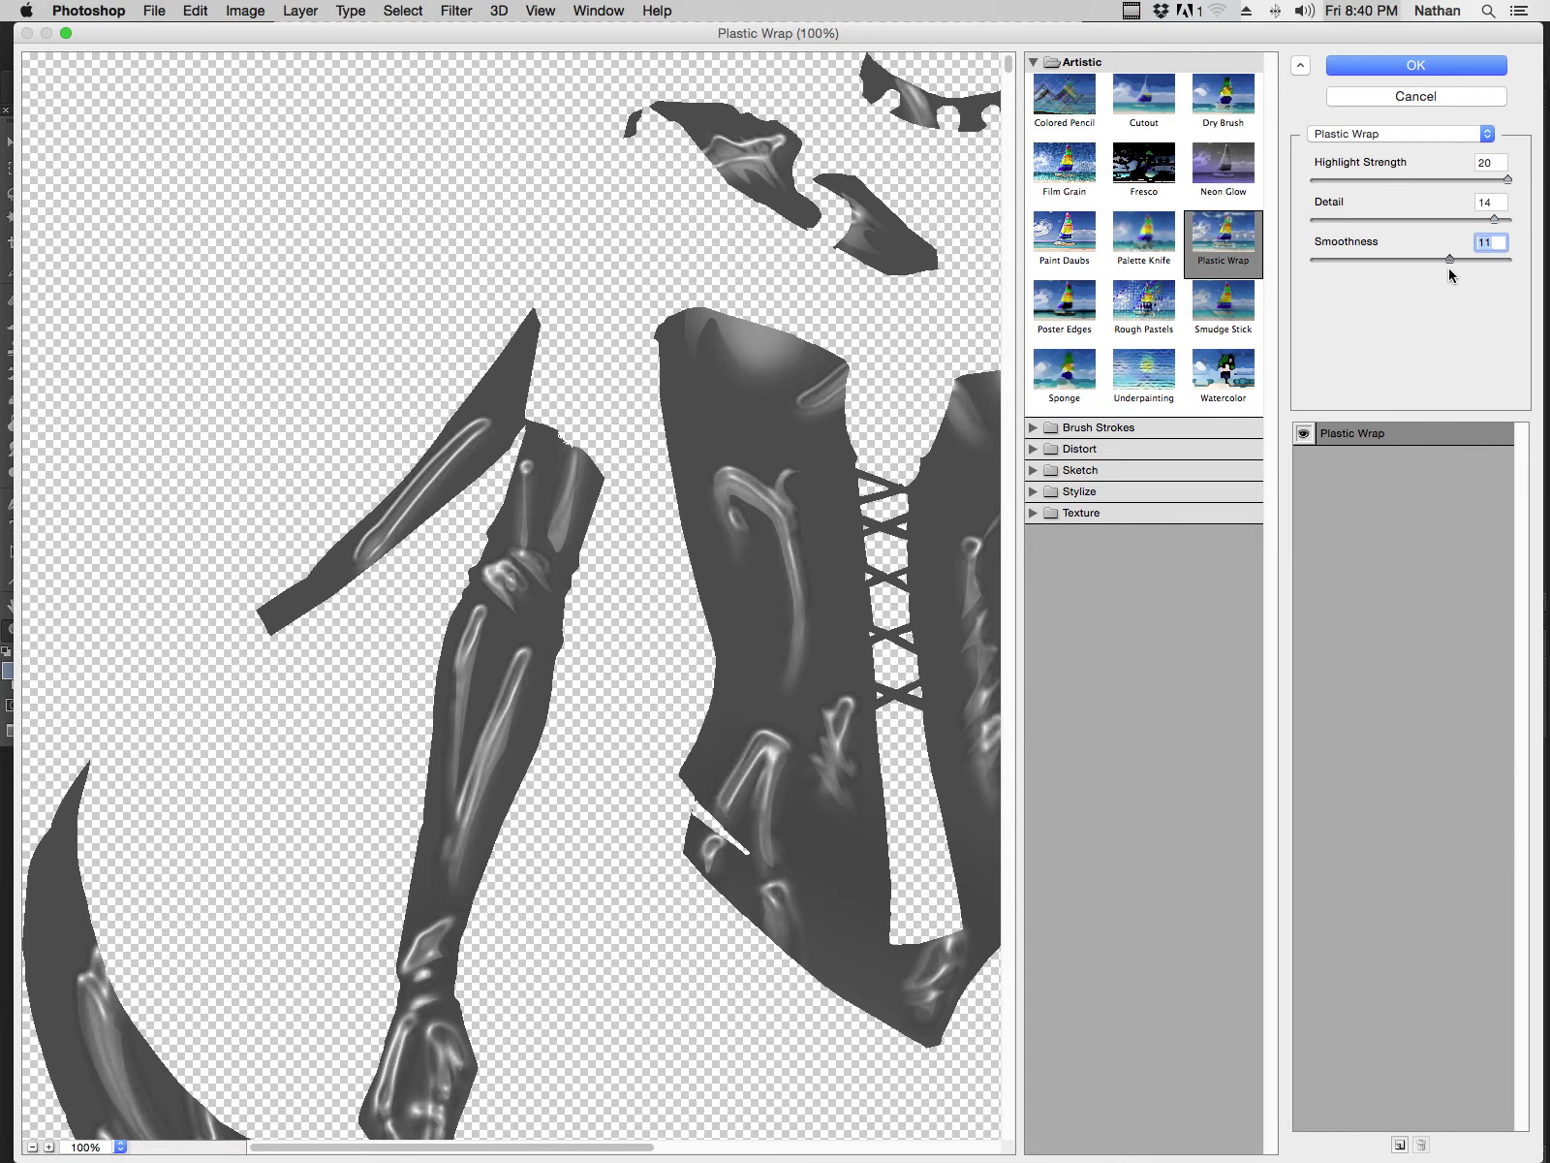
left_click_drag(1447, 270, 1420, 273)
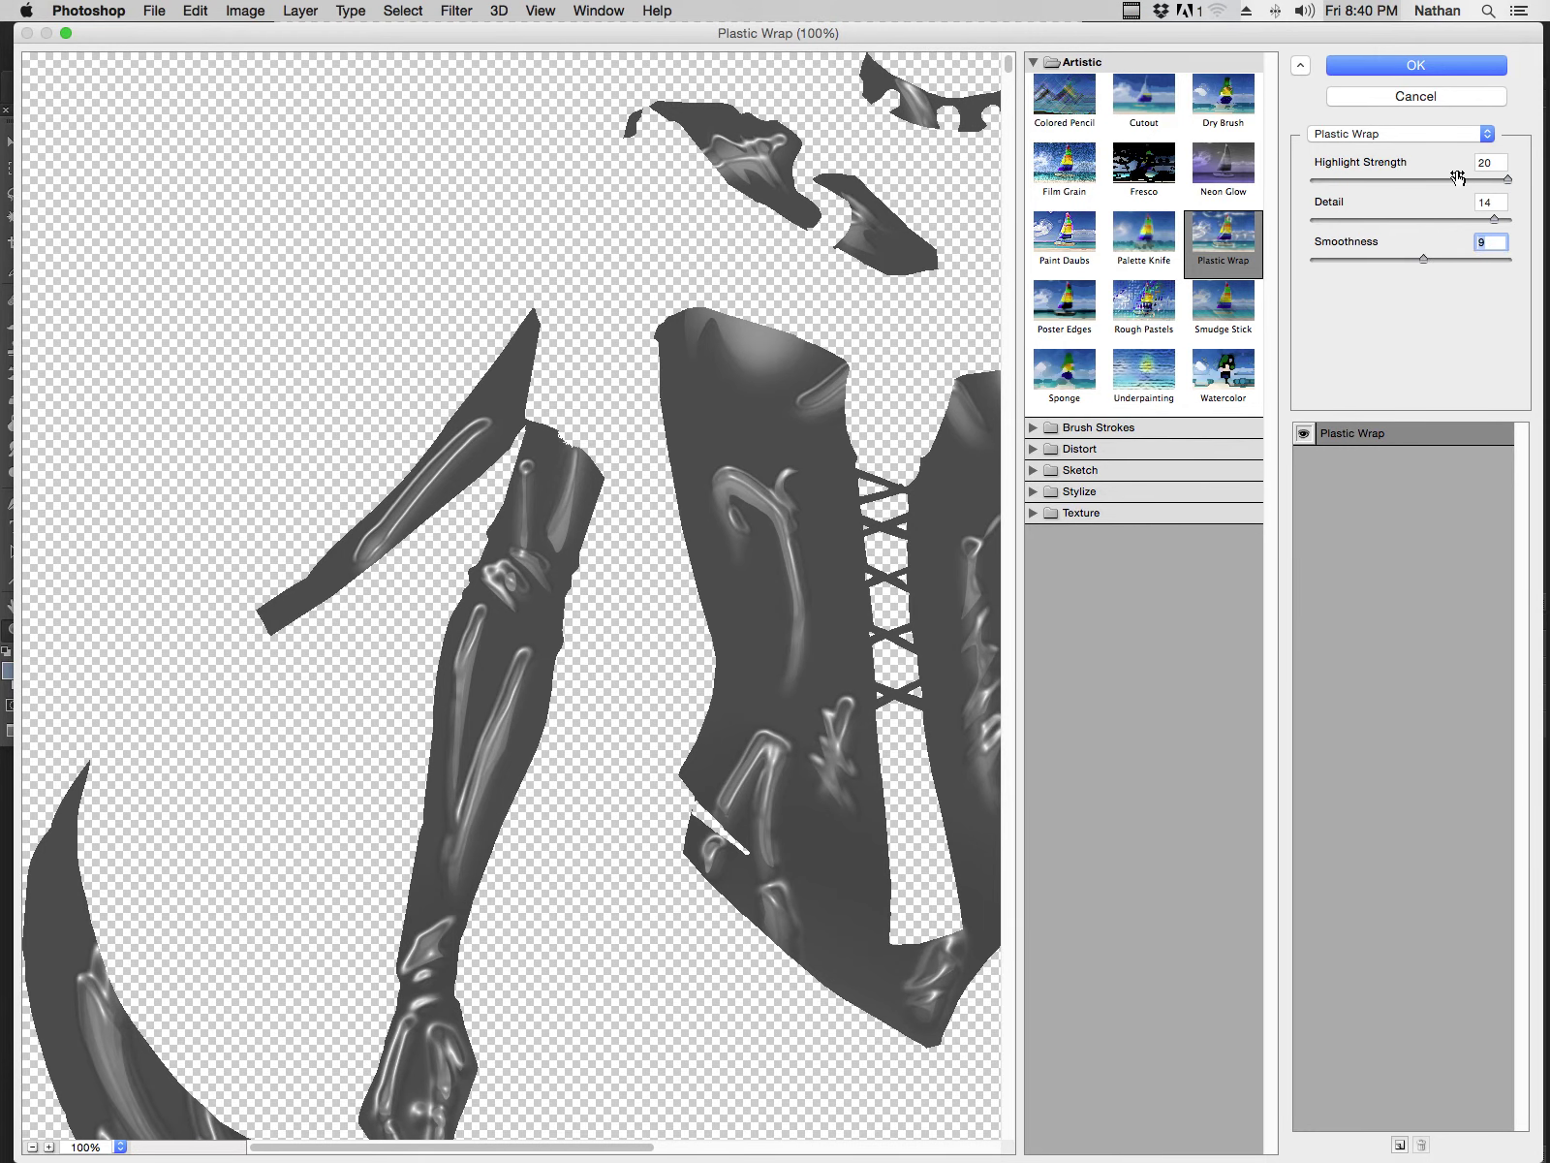
left_click(1436, 68)
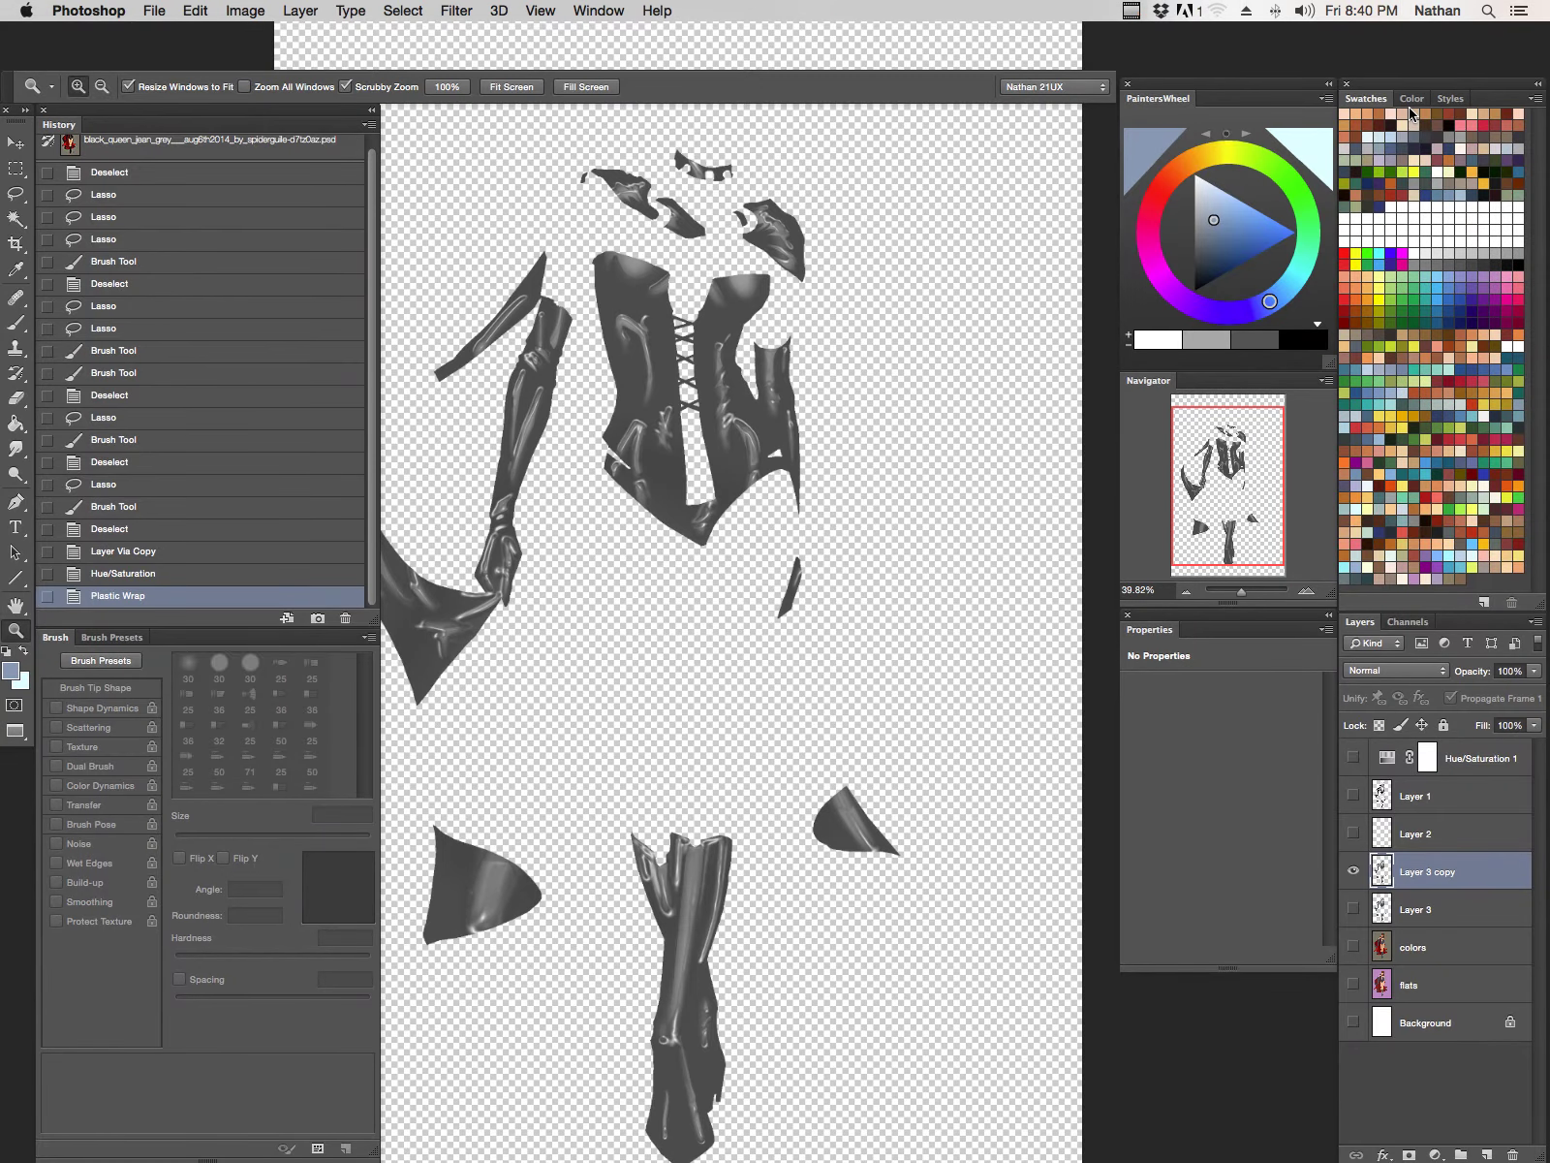
Step: Make the other layers visible again, including flats and Background, but keep the Hue/Saturation 1 adjustment layer hidden
left_click(1354, 909)
left_click_drag(1354, 950, 1354, 1022)
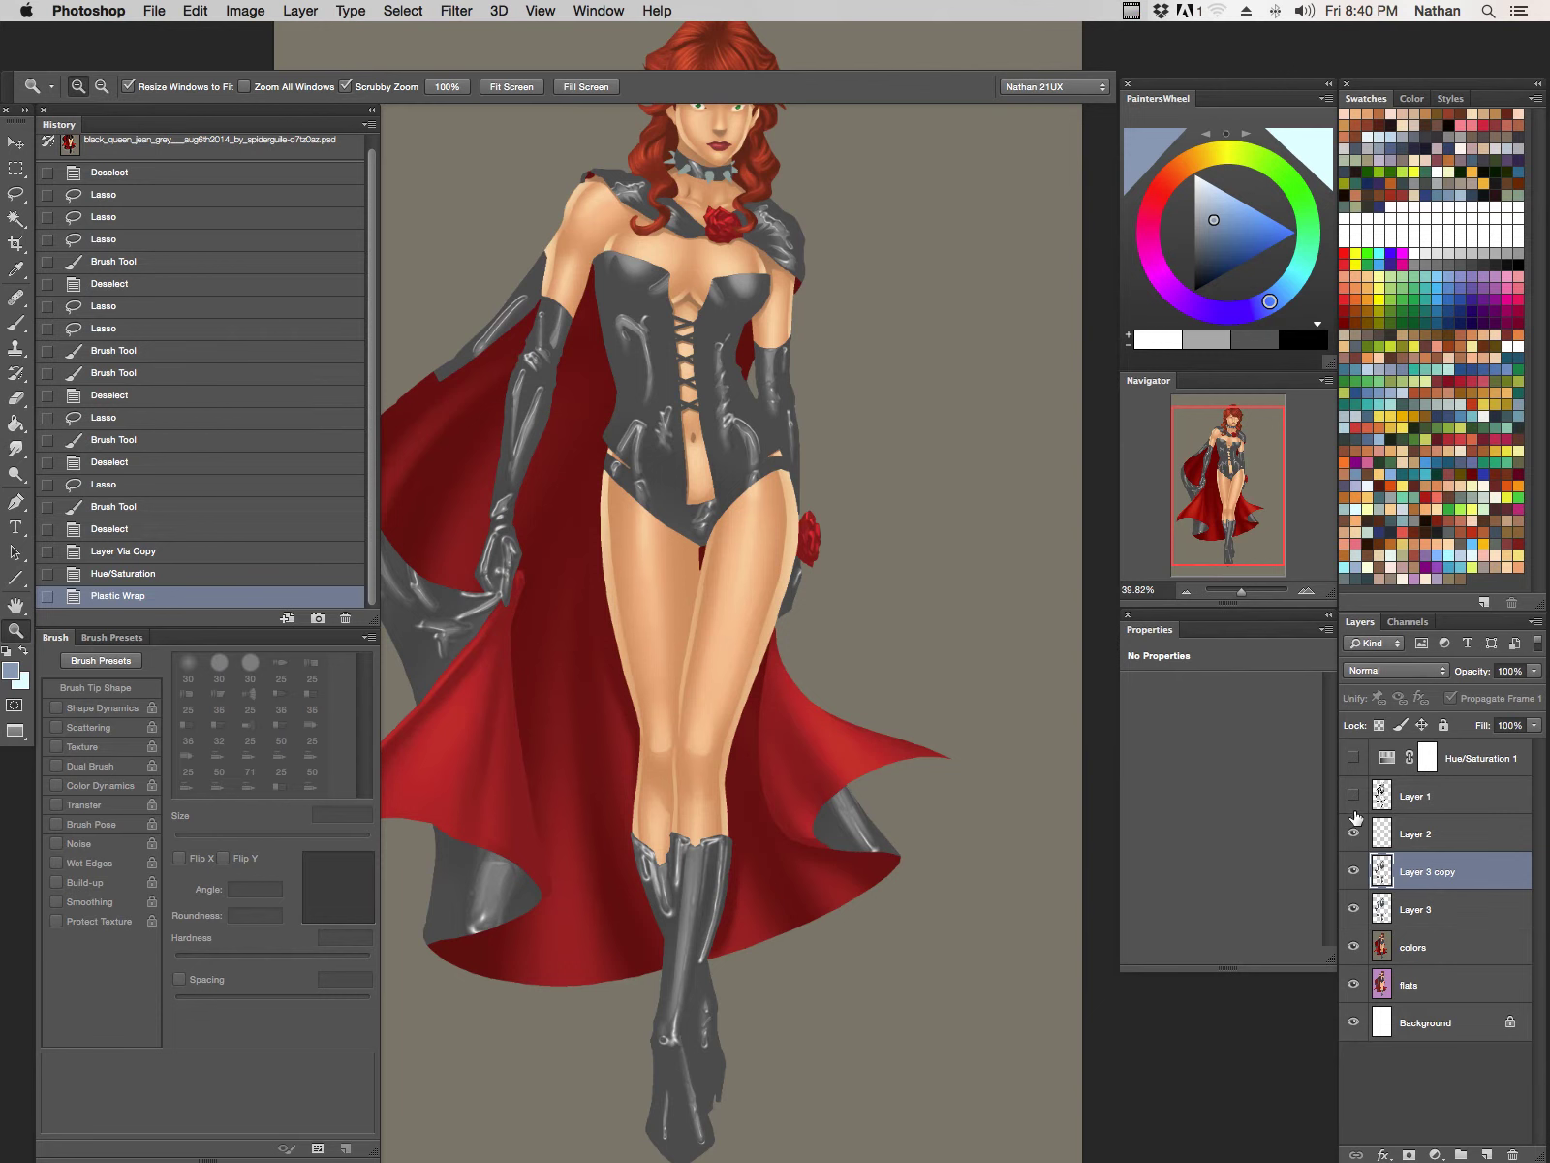
left_click_drag(1354, 831, 1354, 760)
left_click(1354, 757)
Step: Examine the Plastic Wrap highlights on the figure's corset, gloves, cape and boots up close
left_click_drag(814, 260, 945, 254)
left_click_drag(754, 445, 846, 753)
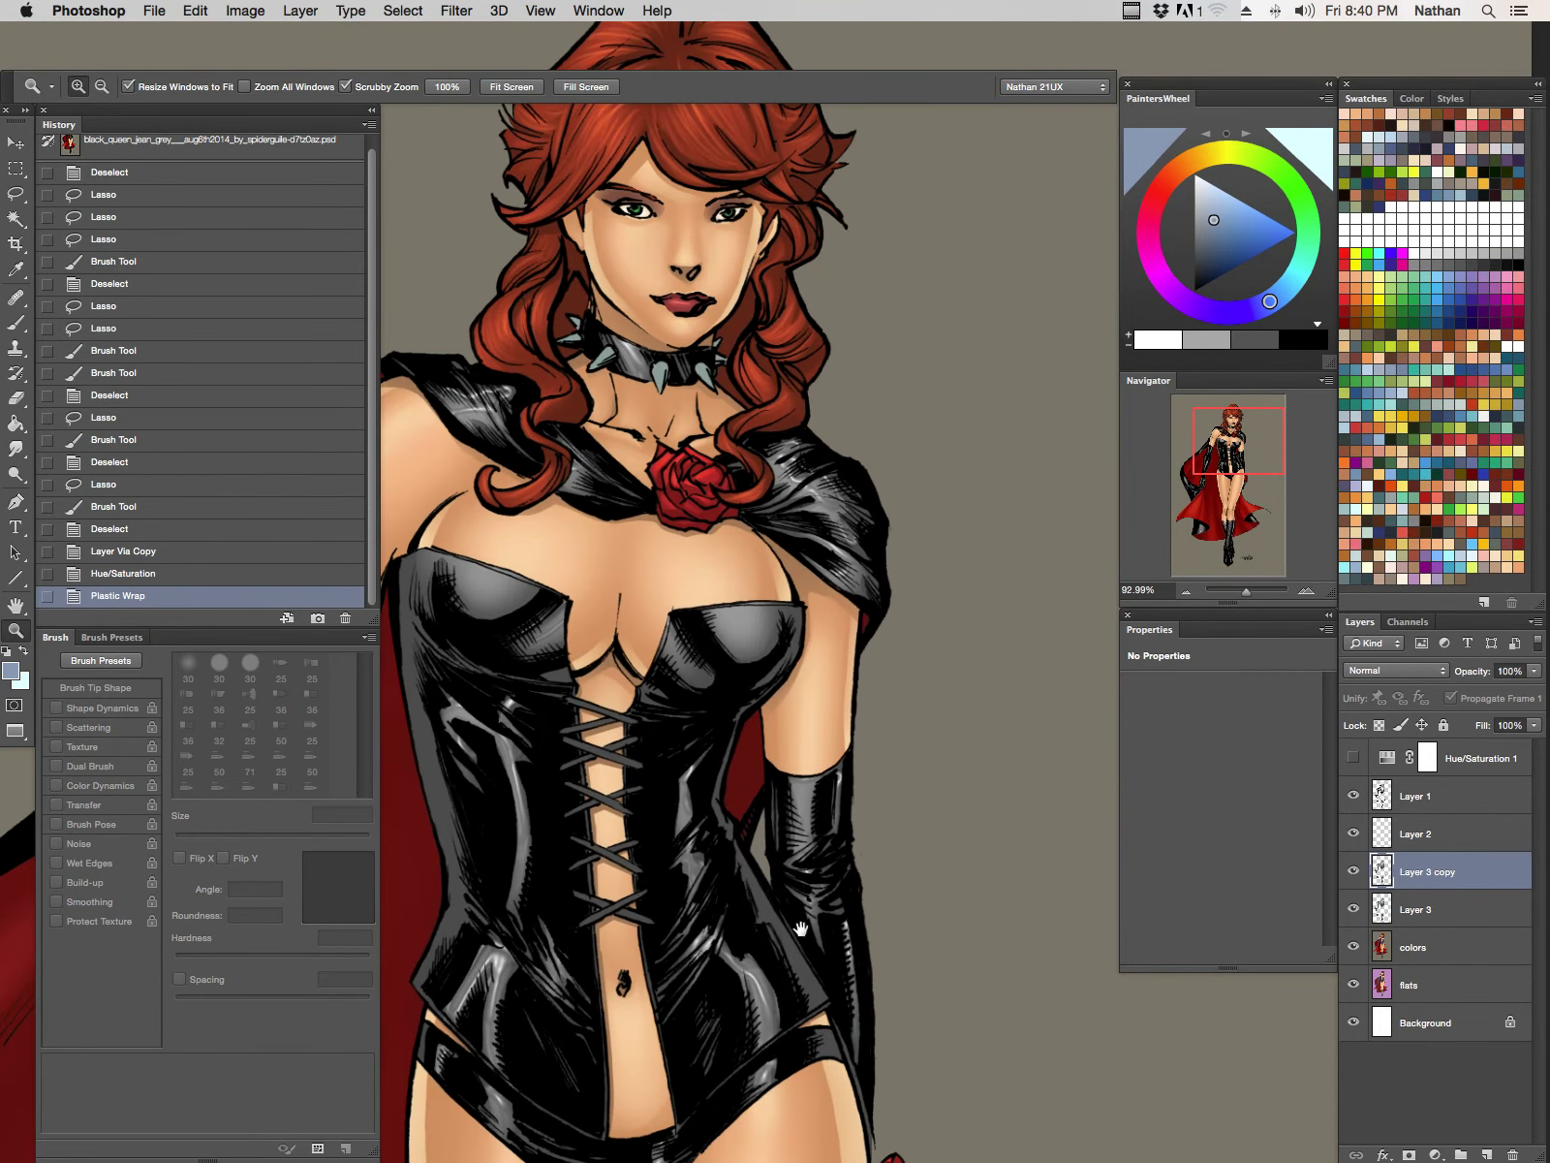
left_click_drag(797, 923, 698, 693)
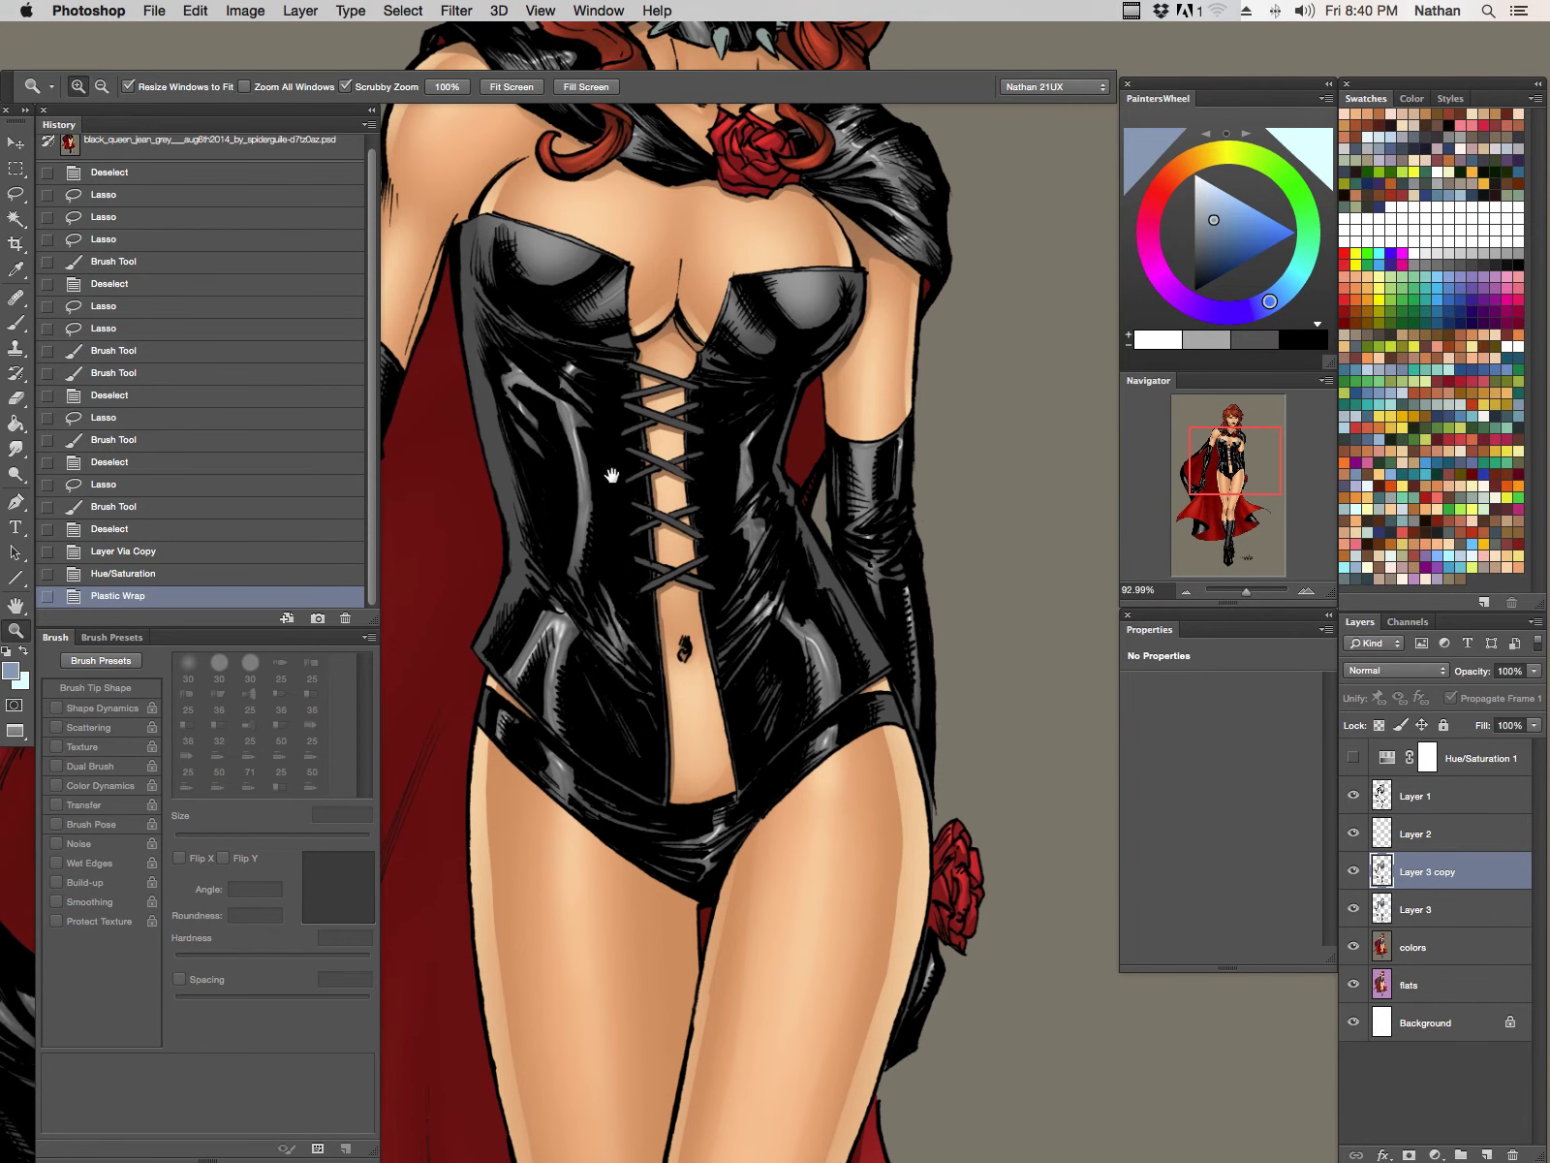
left_click_drag(744, 374, 768, 596)
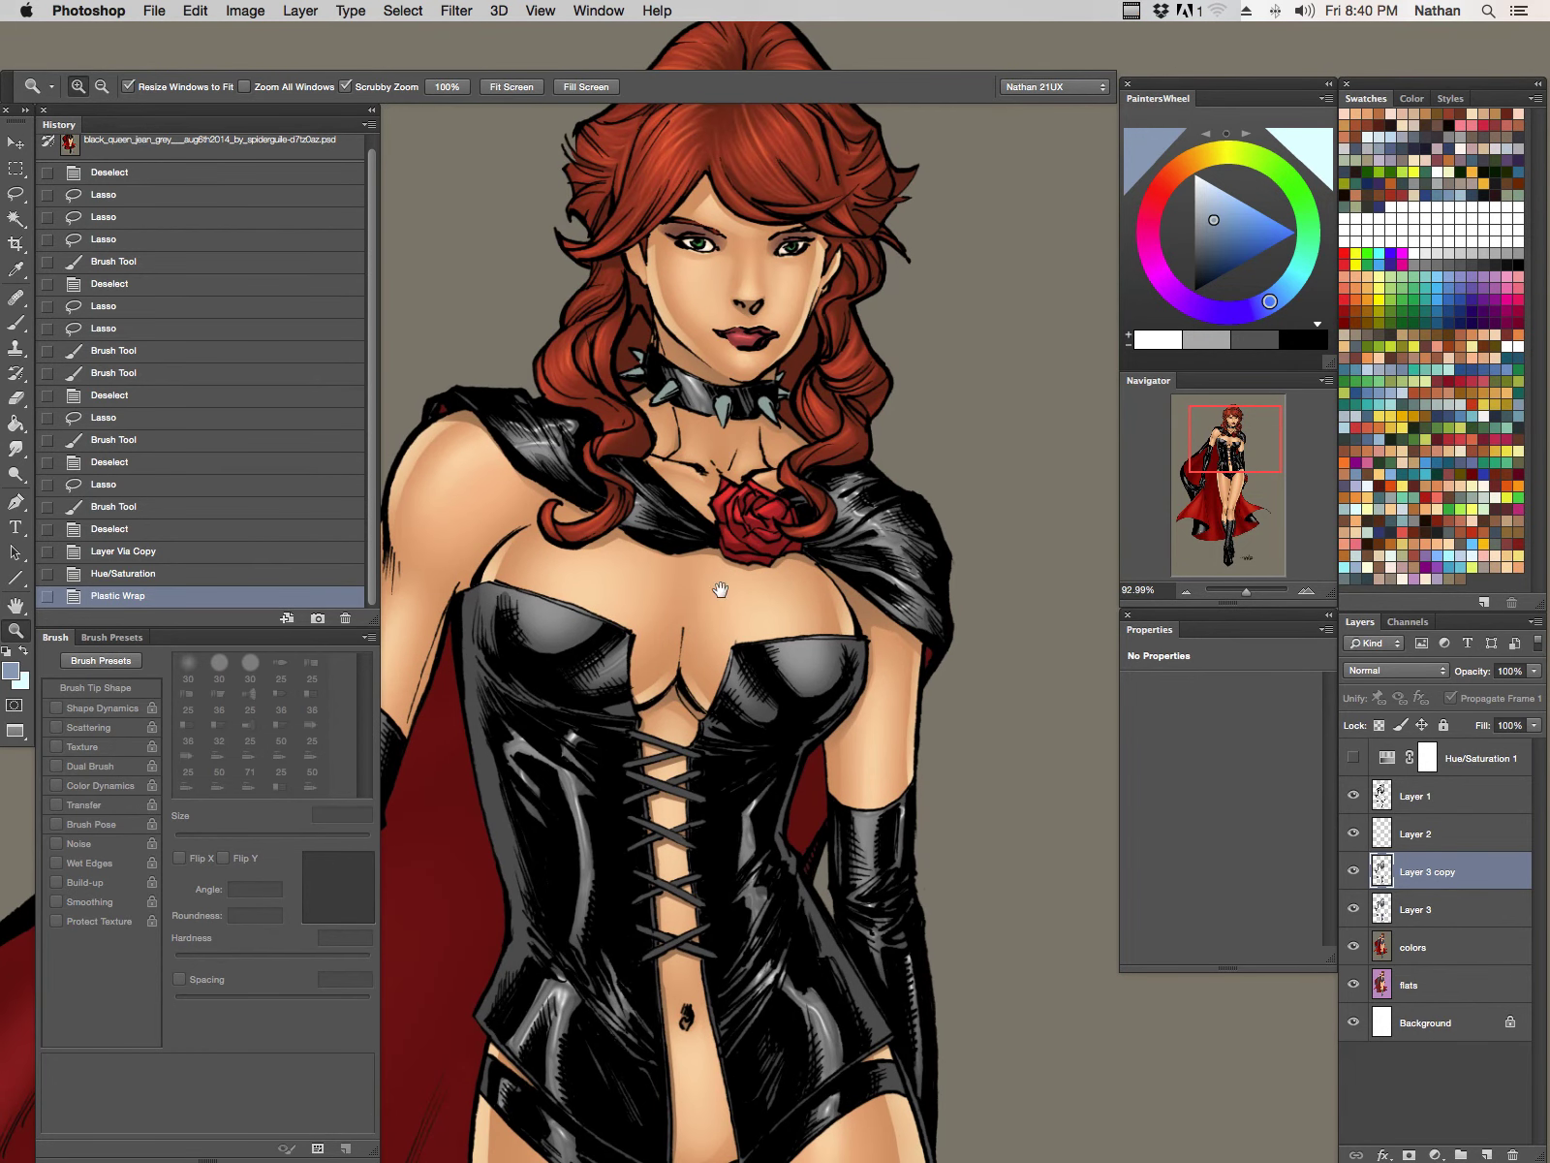
scroll(785, 853, "down", 10)
scroll(785, 853, "left", 6)
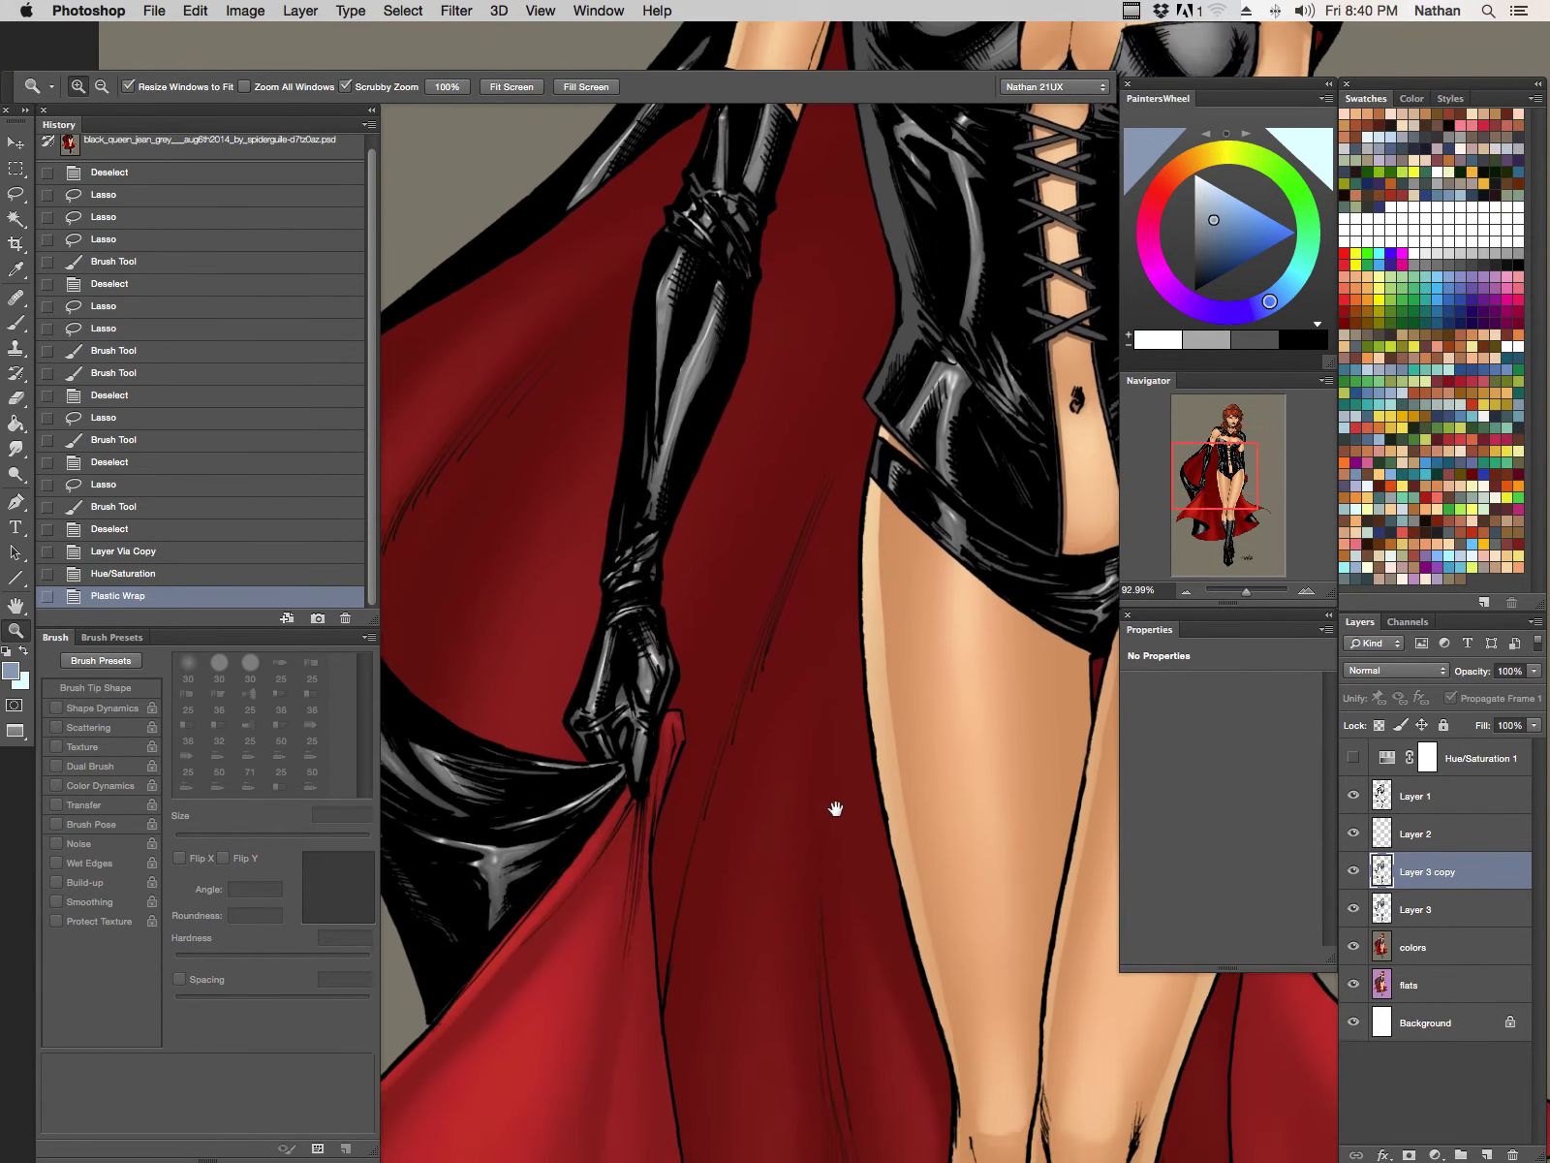
left_click_drag(917, 782, 817, 270)
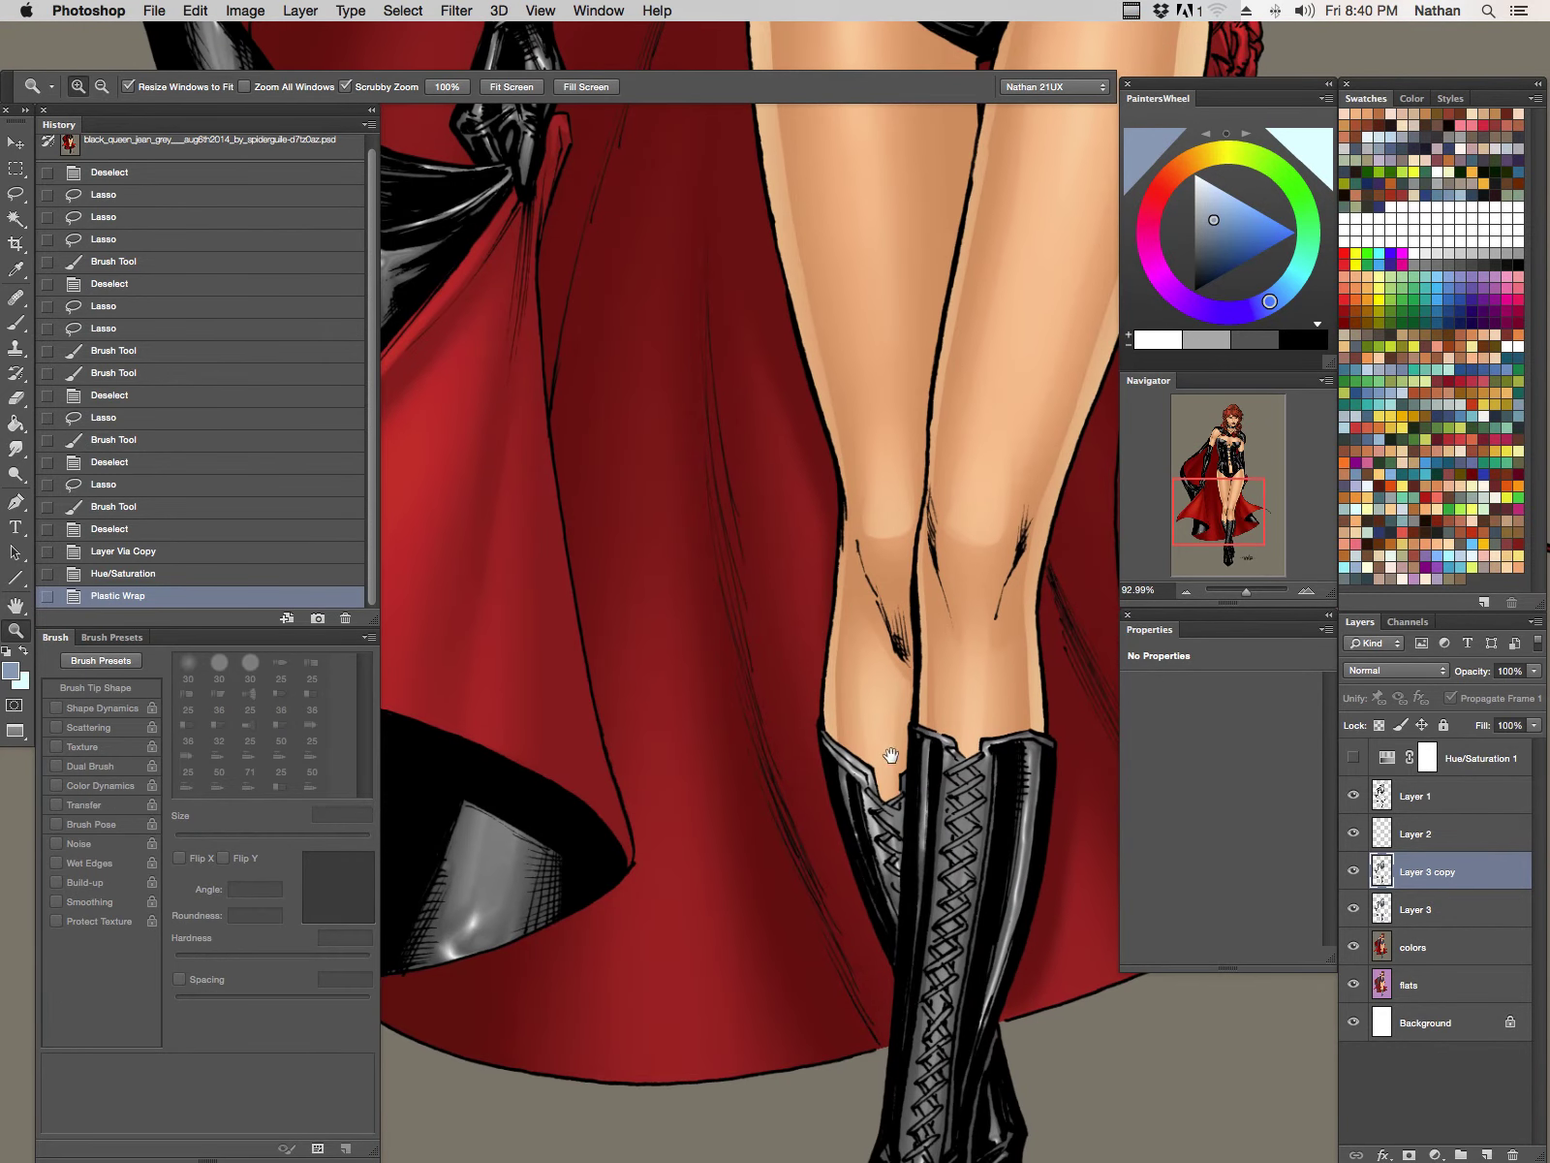
left_click_drag(890, 755, 837, 449)
left_click_drag(907, 716, 848, 913)
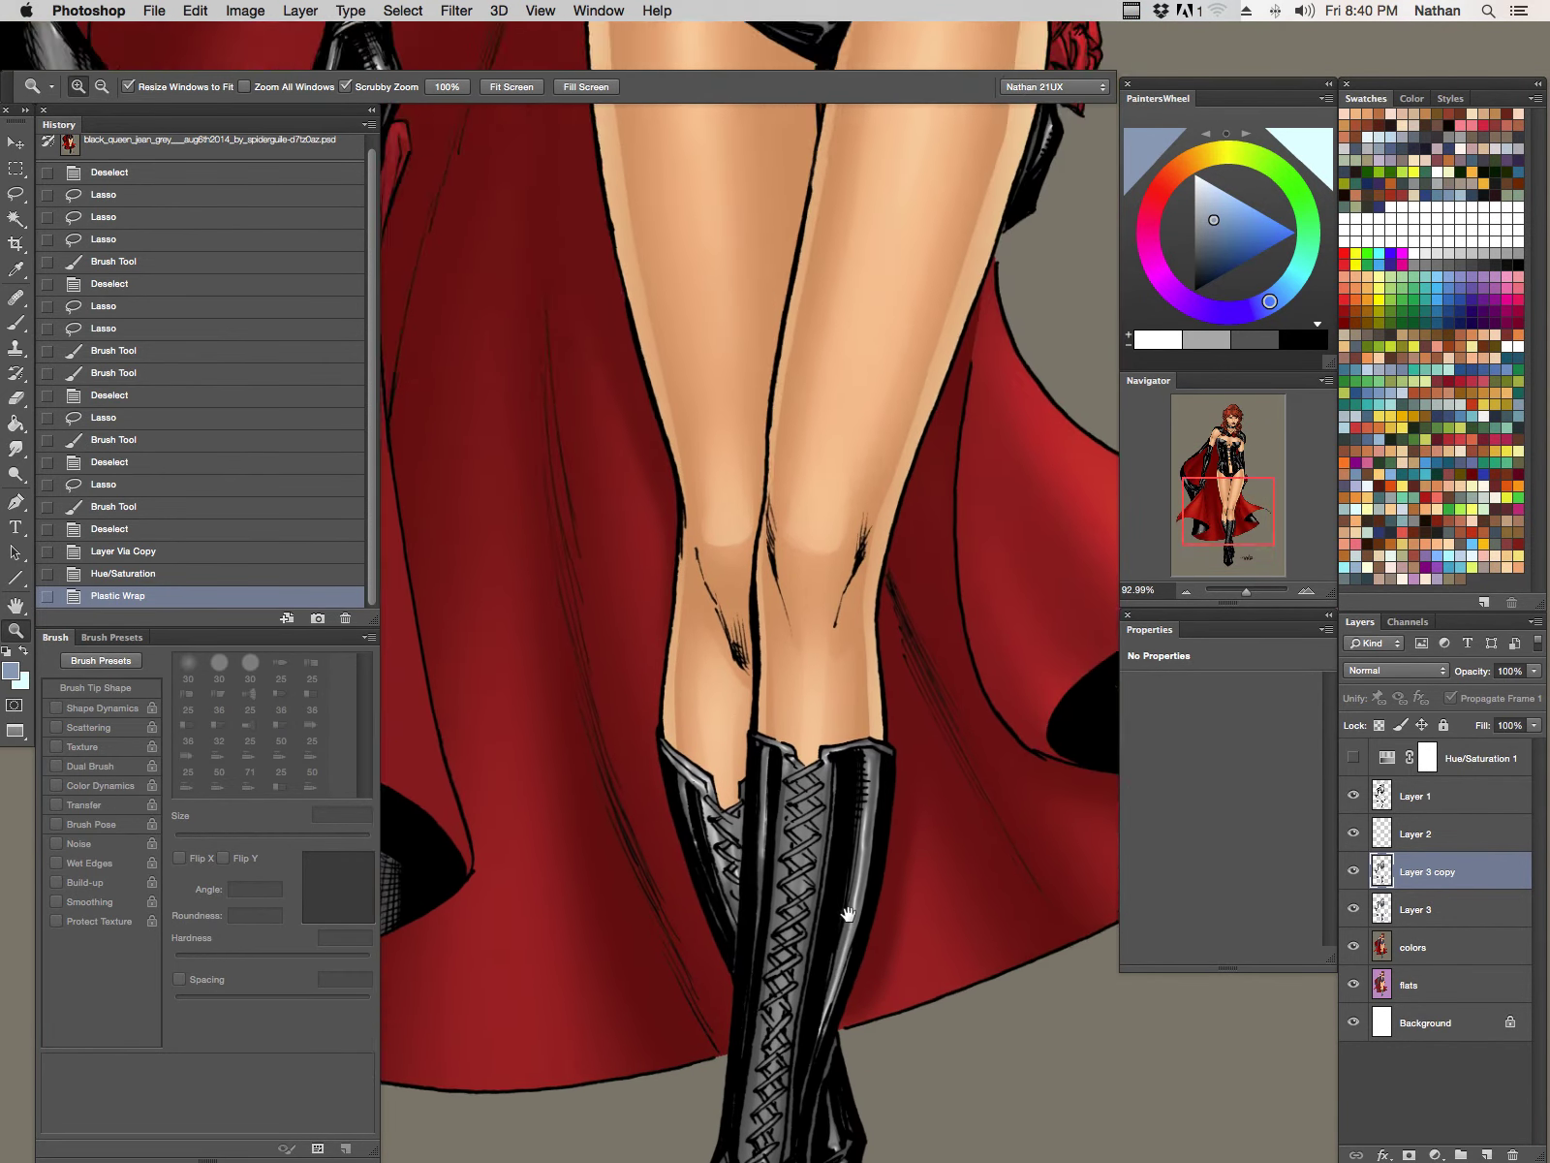
scroll(848, 913, "up", 15)
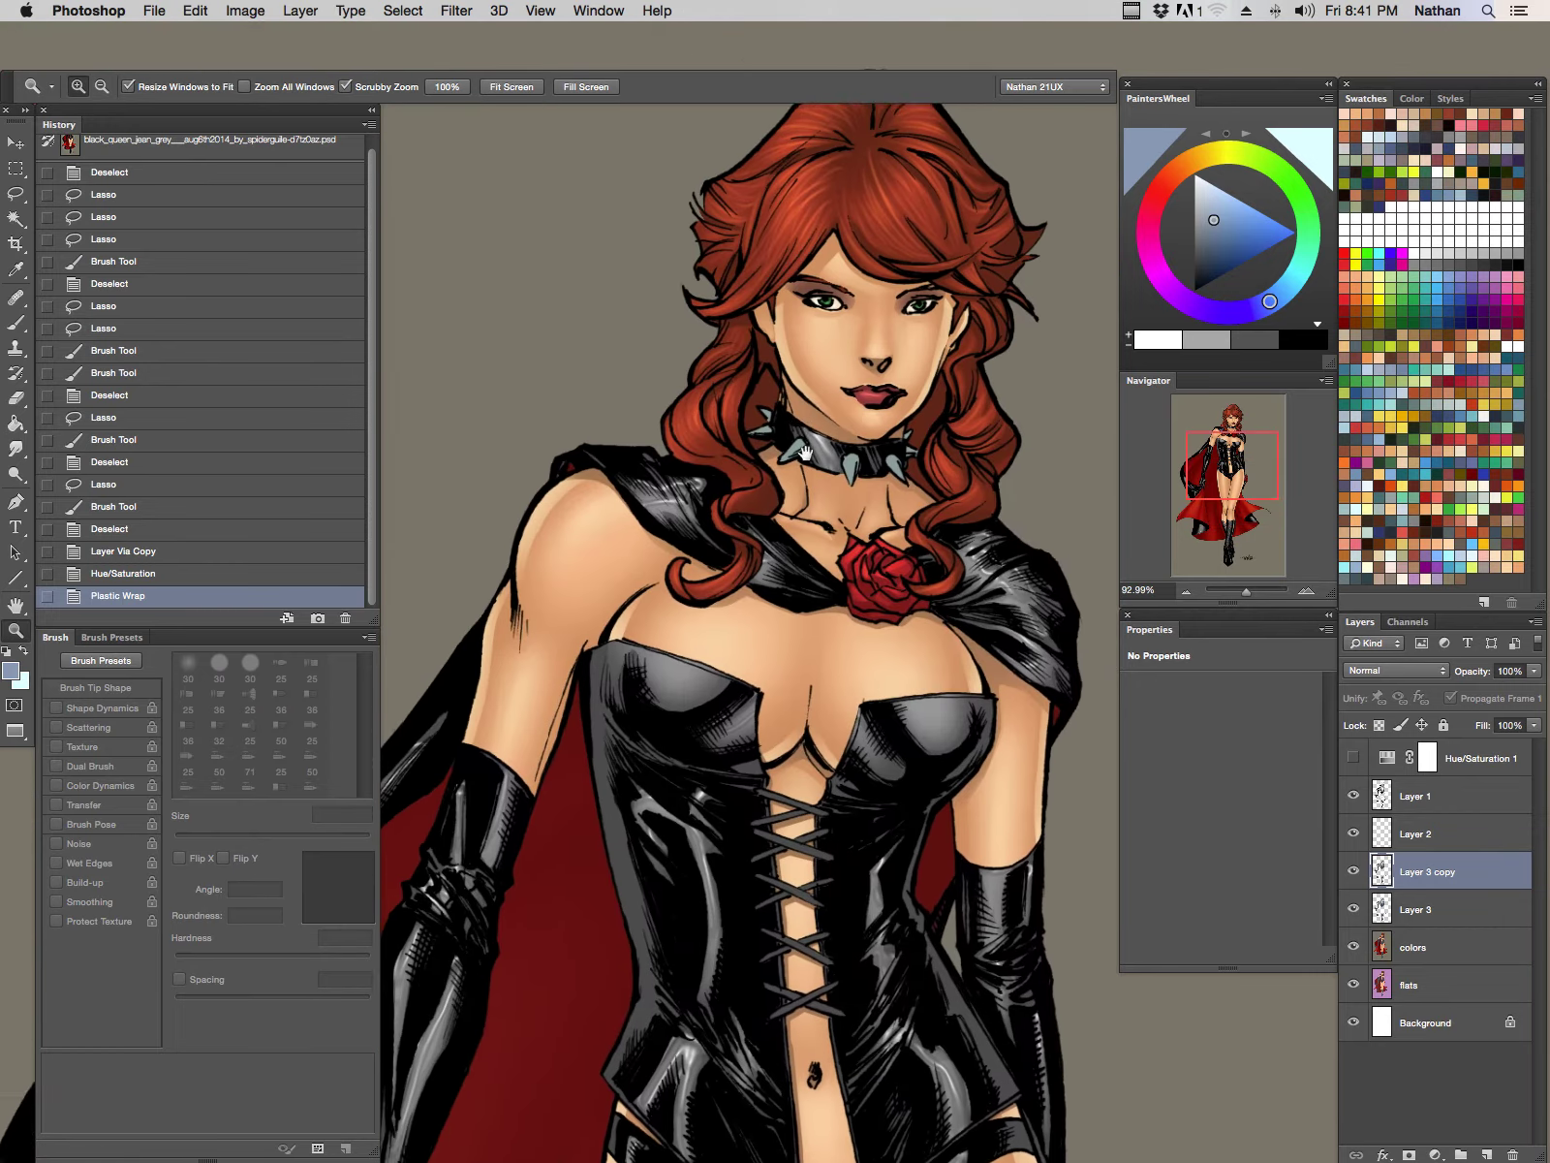
key("super+minus")
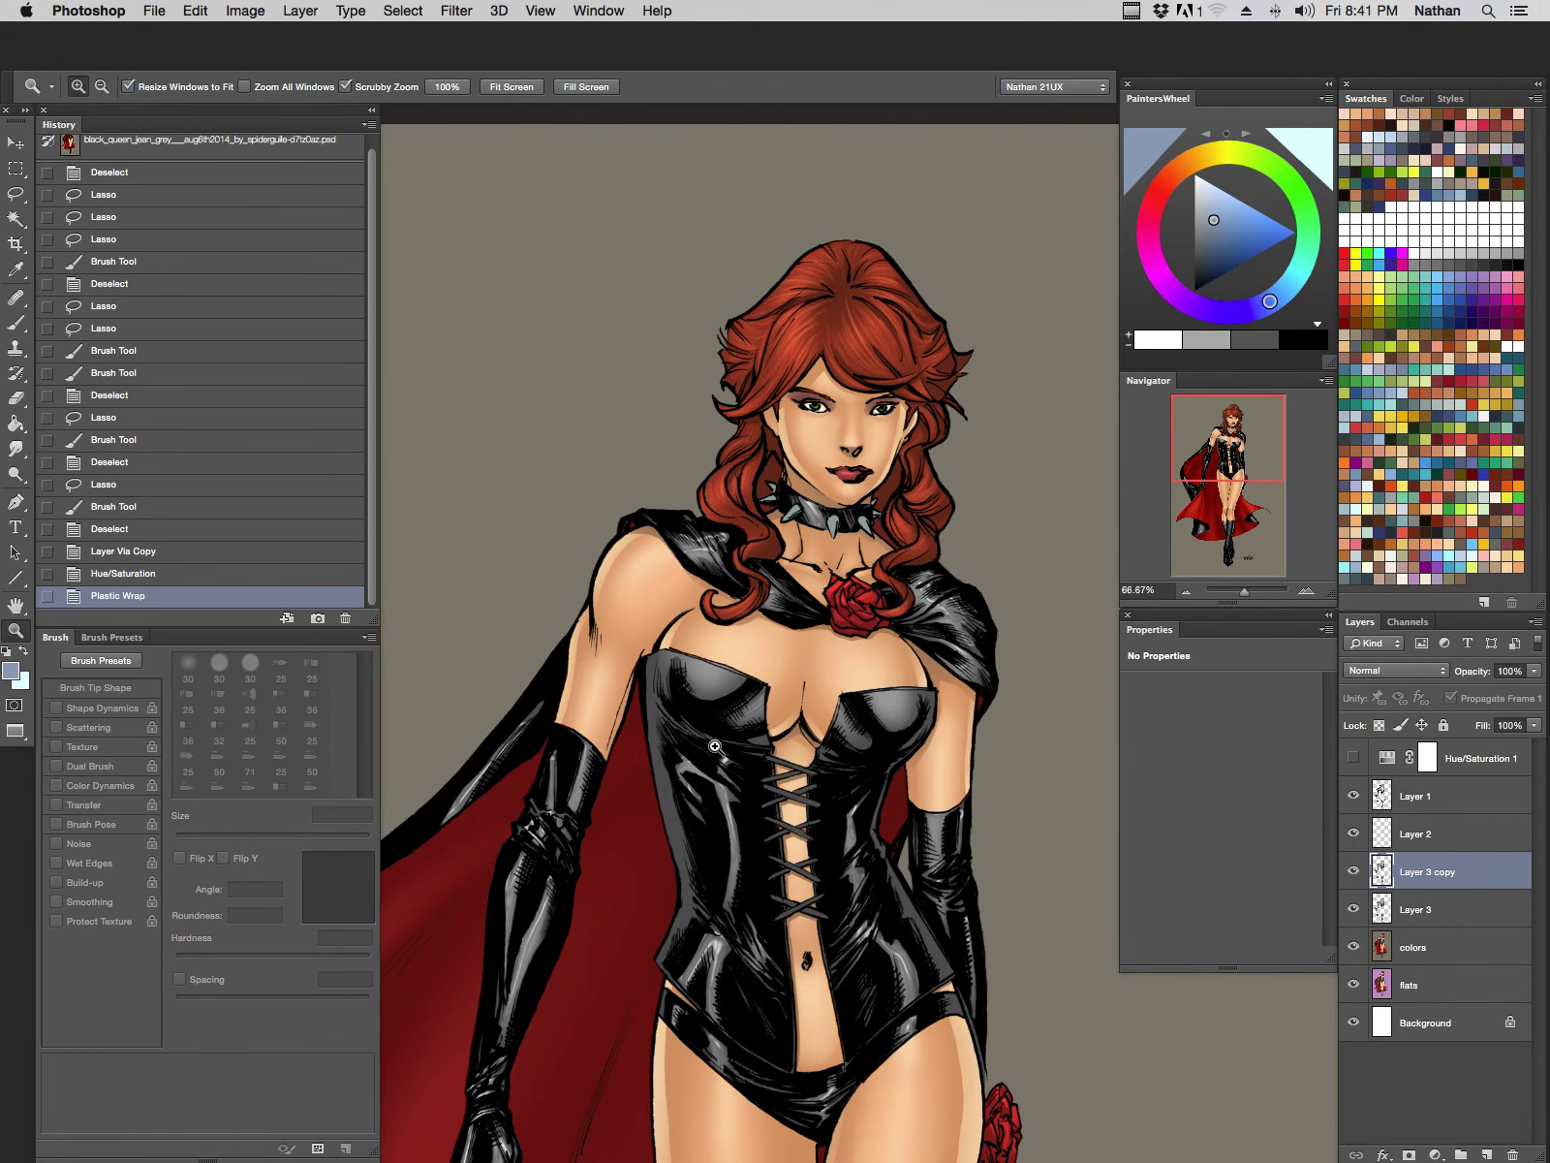
scroll(939, 875, "down", 5)
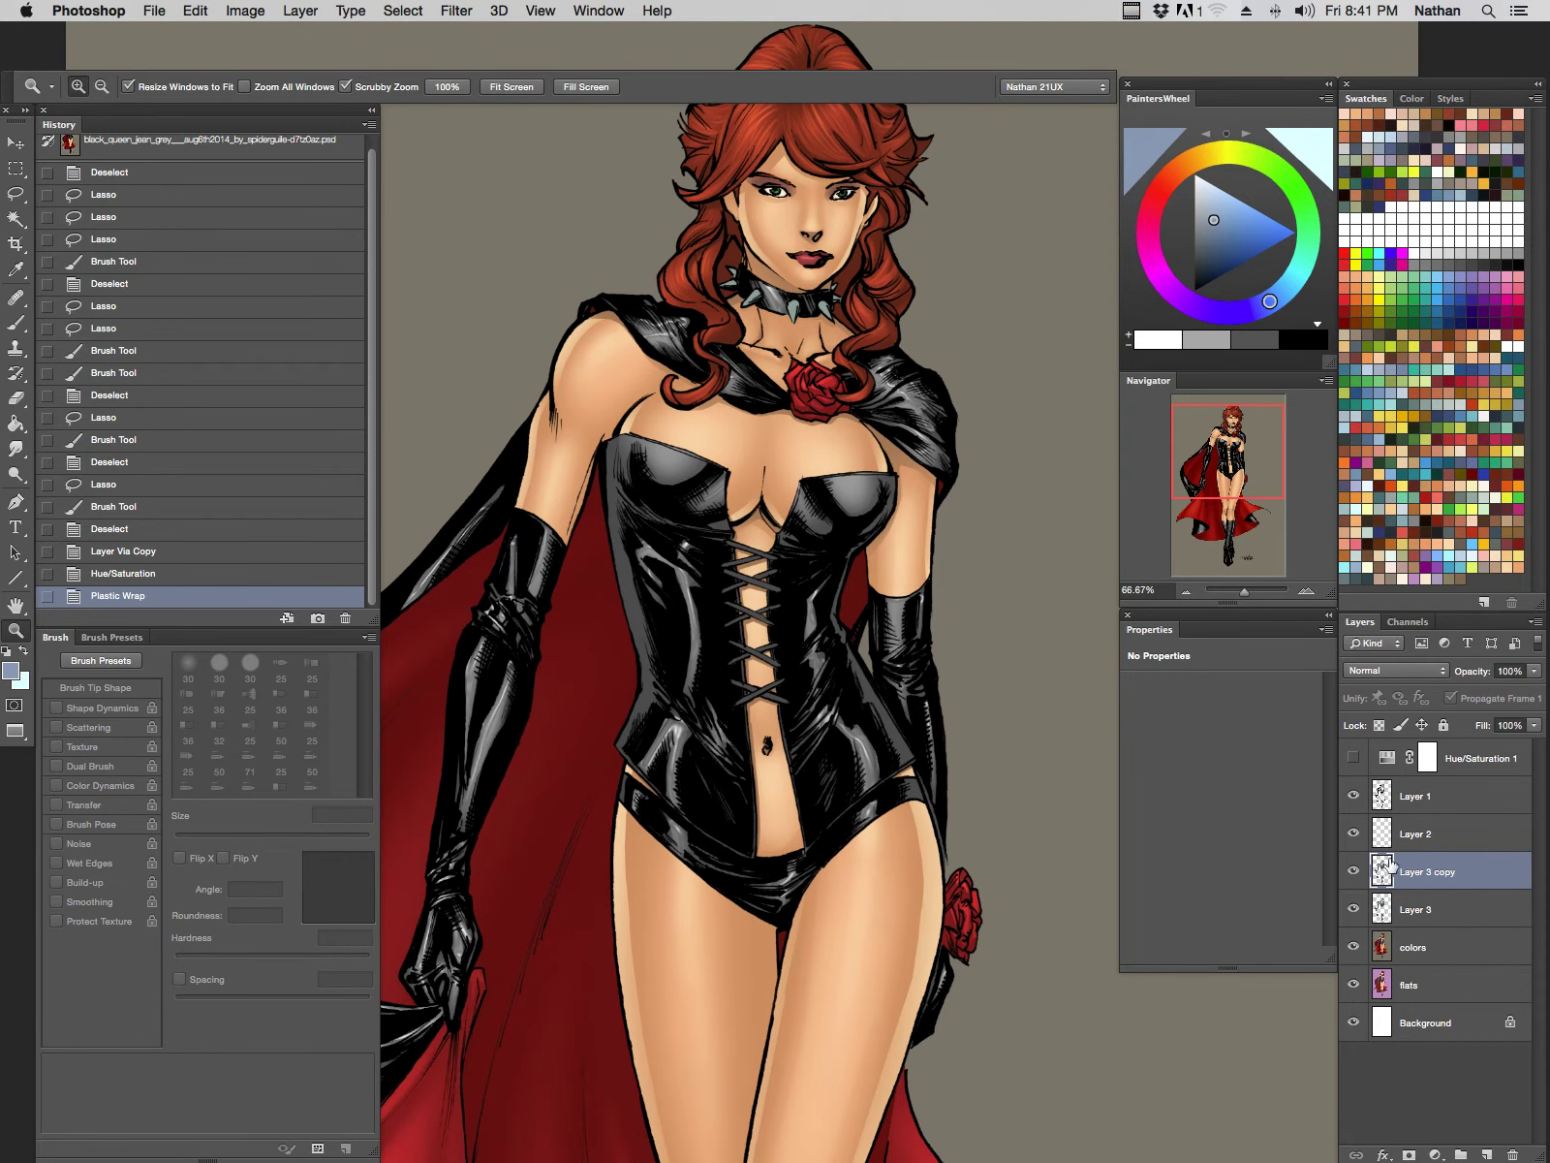
Step: Hide Layer 1 and Layer 2, then use Levels to sample the copy's corset gray as black point and brighten its highlights
left_click(1354, 796)
left_click(1354, 833)
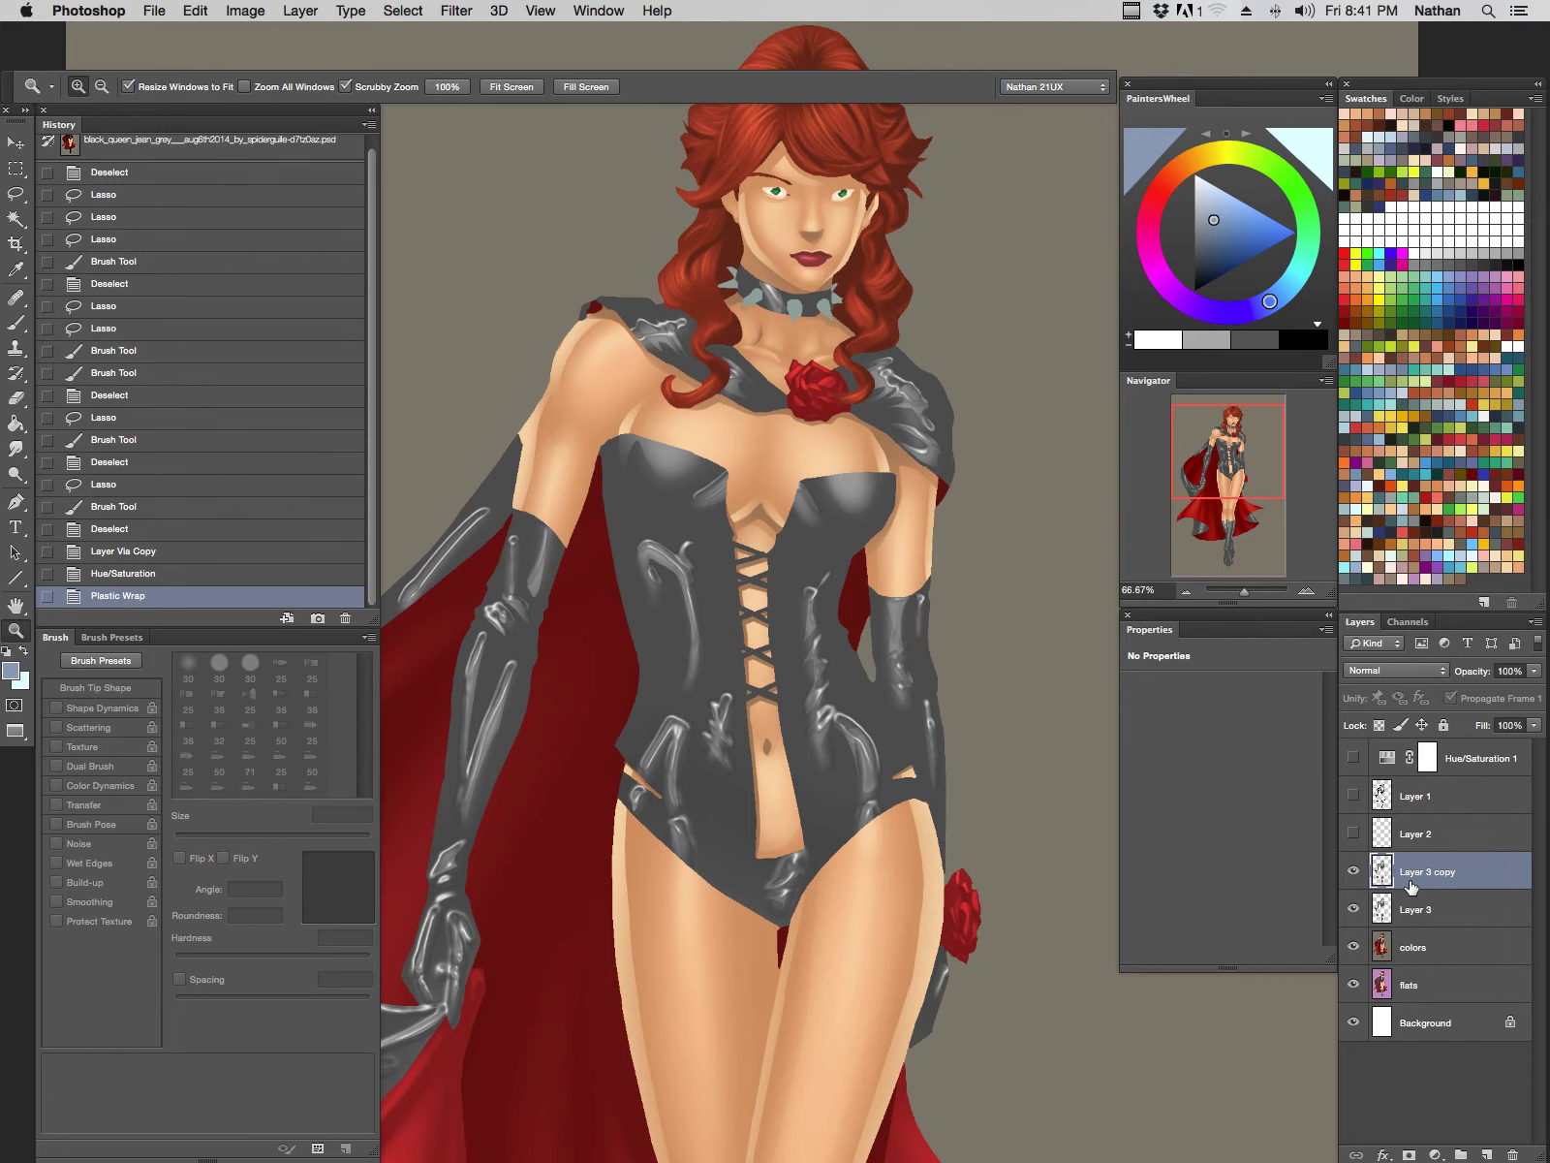
key("ctrl+l")
left_click(1472, 369)
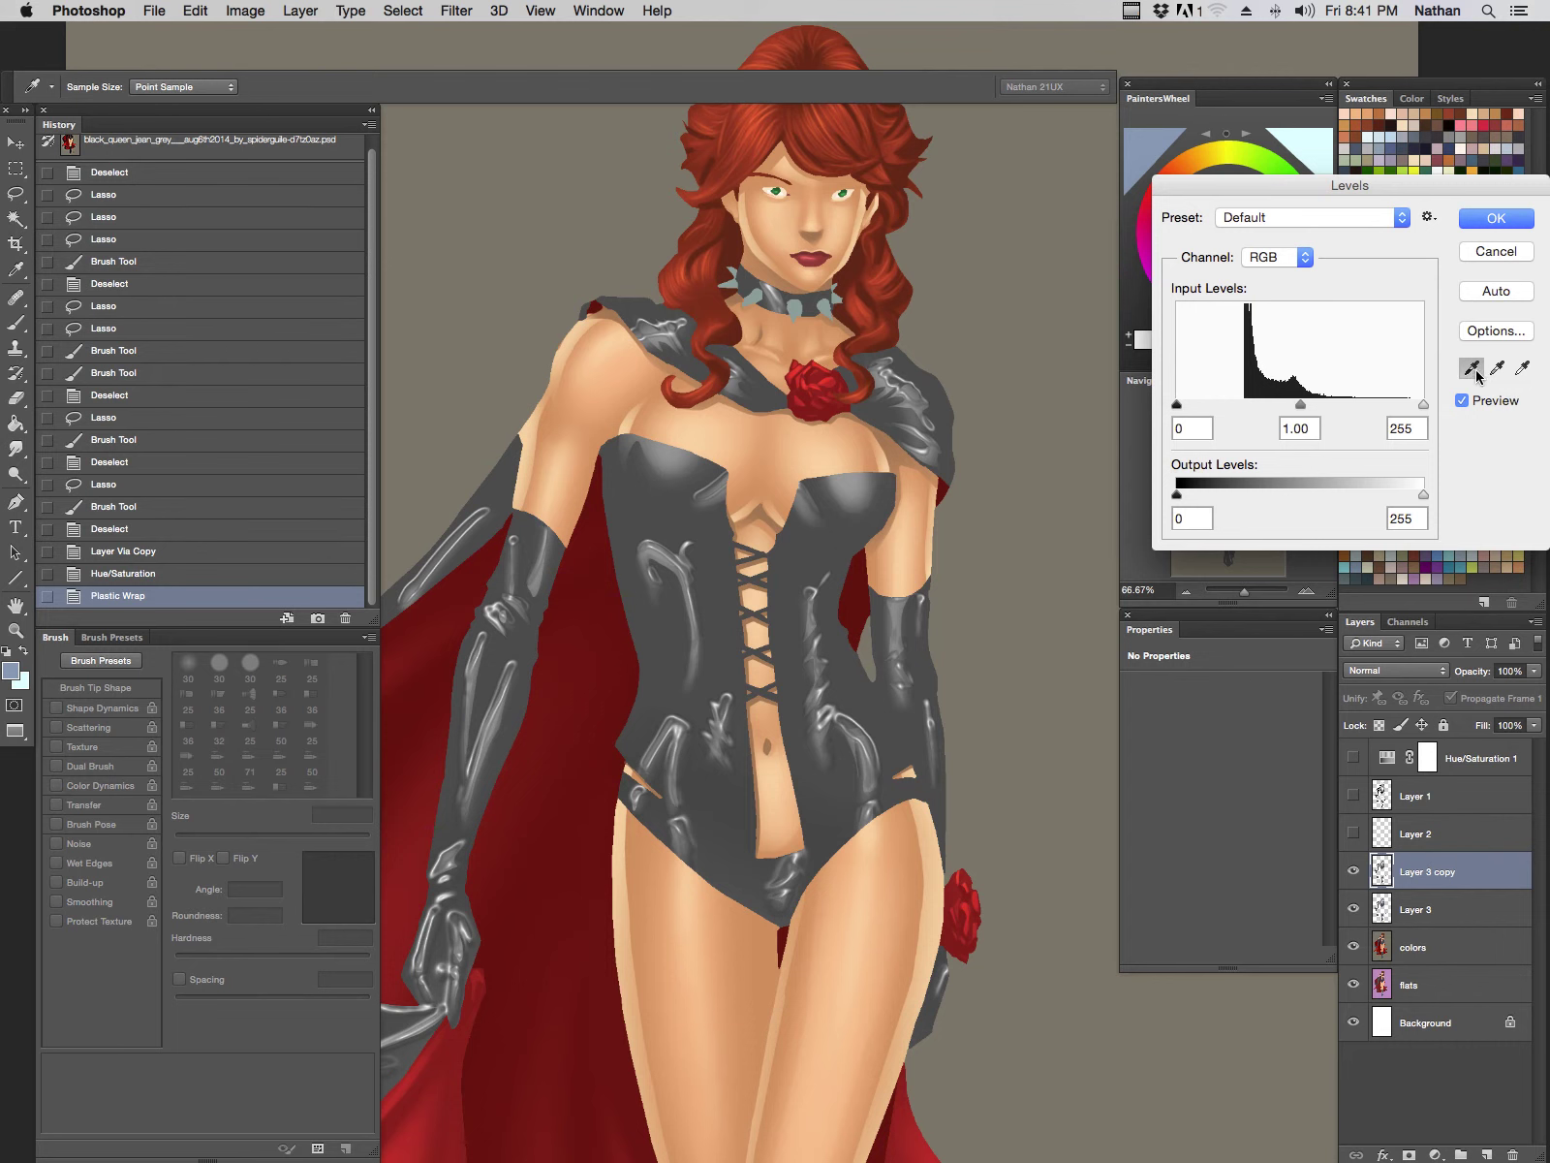
left_click_drag(1466, 193, 1256, 173)
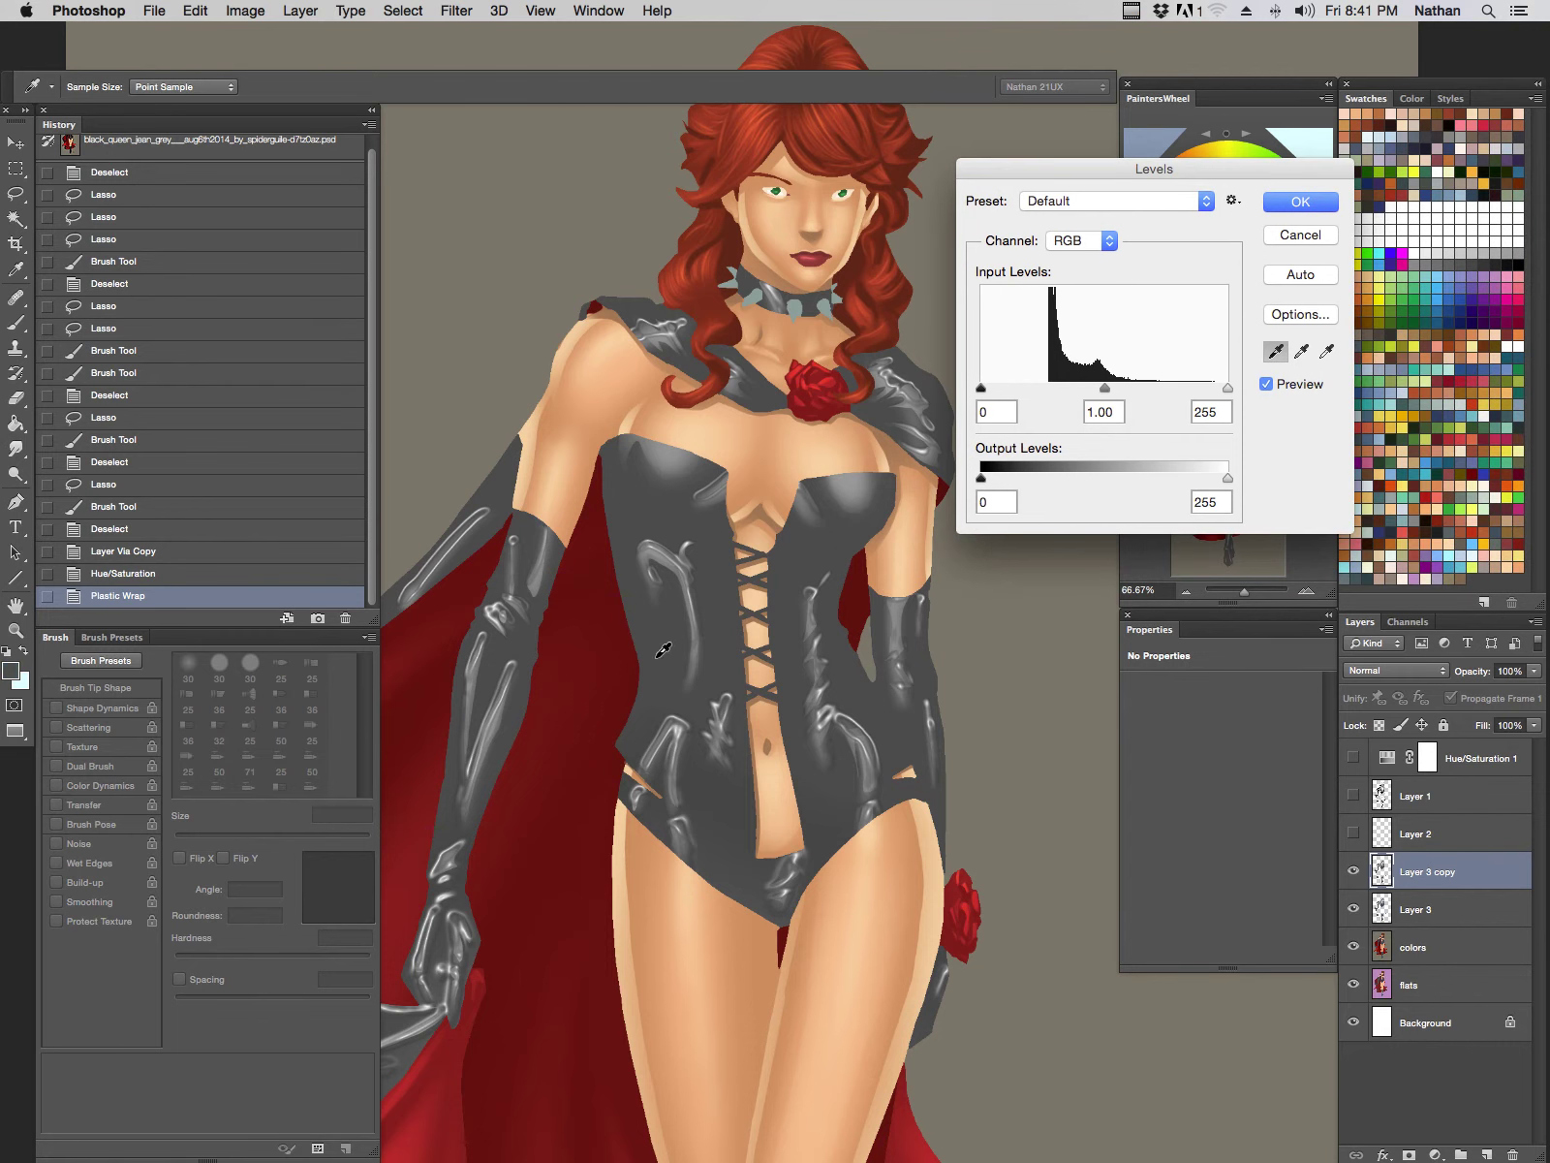
left_click(667, 644)
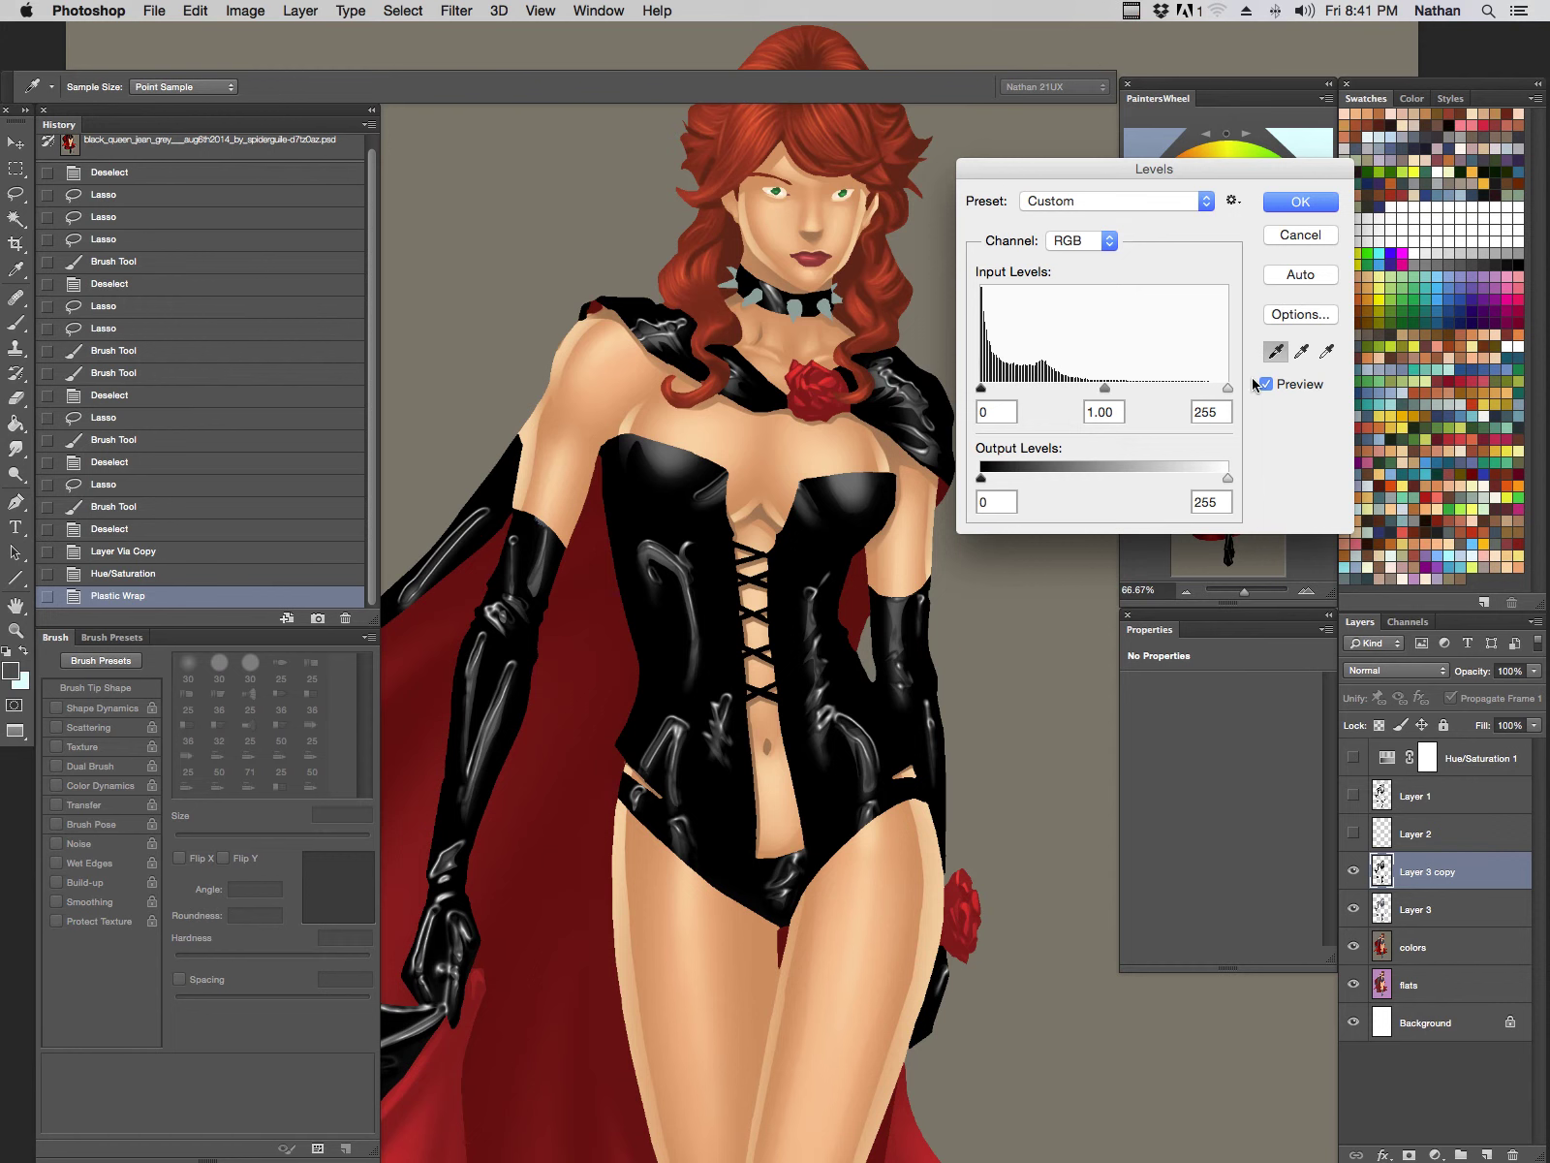
left_click_drag(1228, 393, 1127, 396)
mouse_move(982, 388)
left_mouse_down()
mouse_move(997, 389)
mouse_move(980, 394)
left_mouse_up()
left_click(1301, 203)
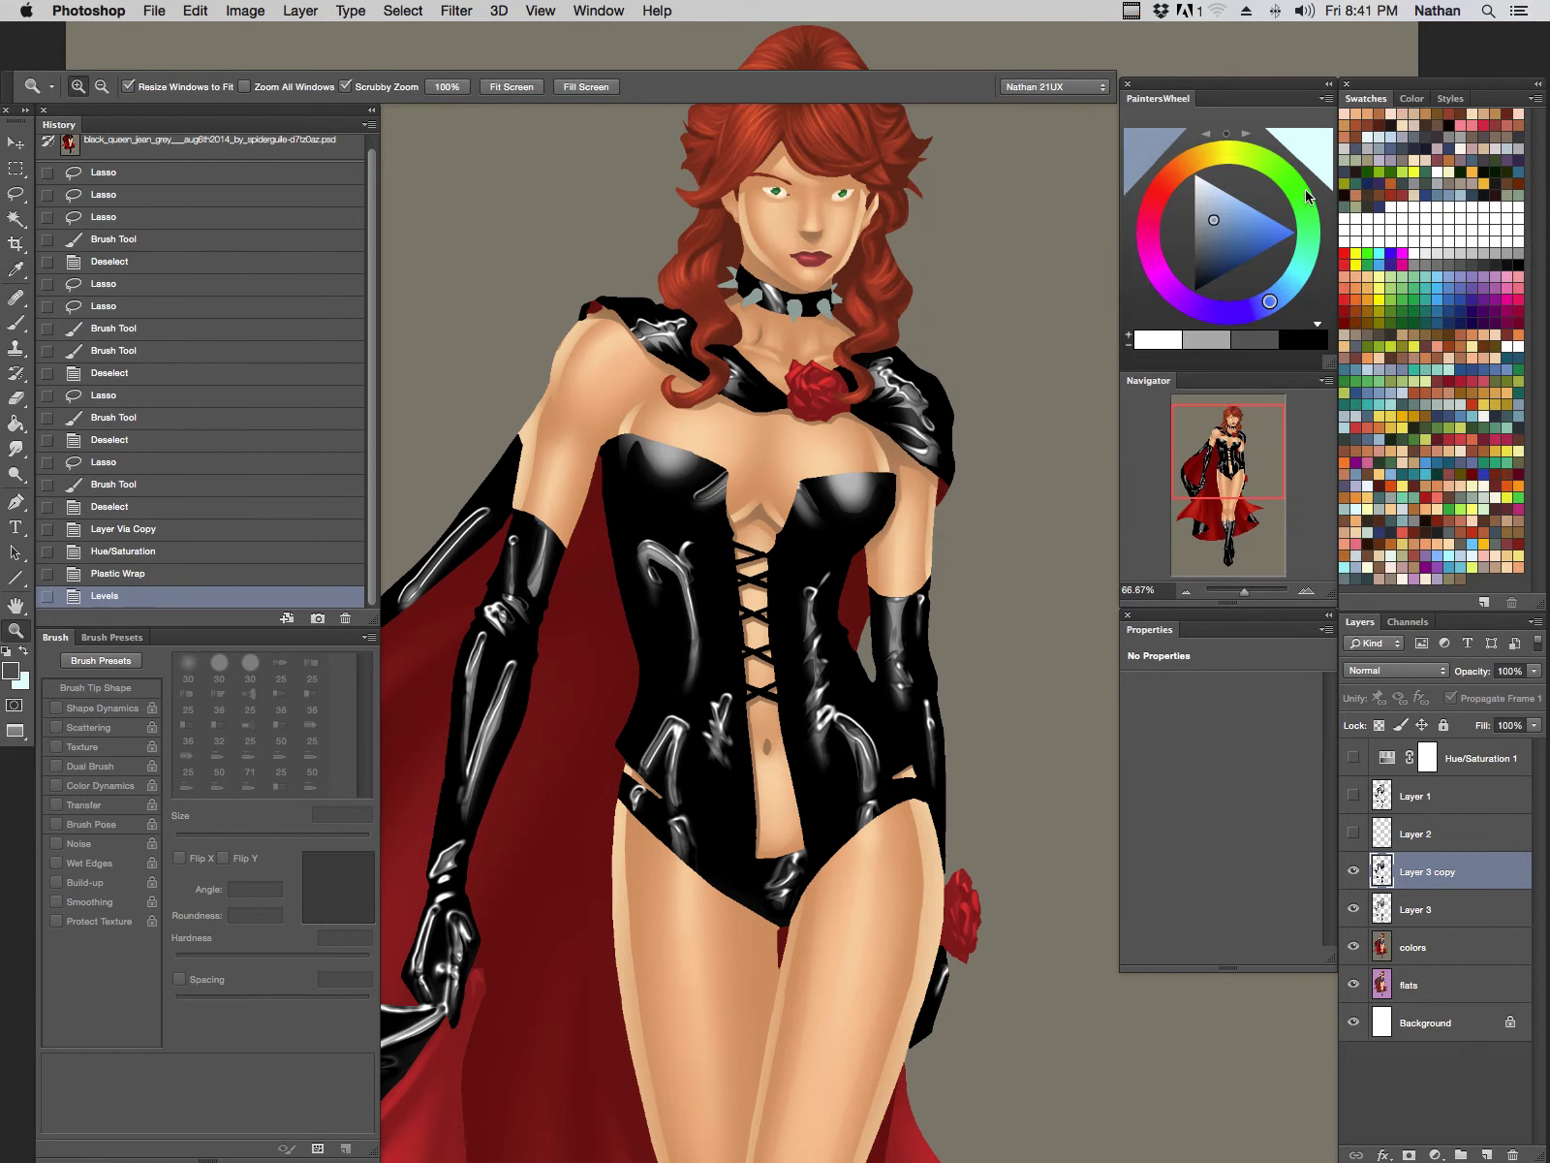
Step: Set the blend mode of Layer 3 copy to Screen and make Layer 1 and Layer 2 visible again
left_click(1396, 671)
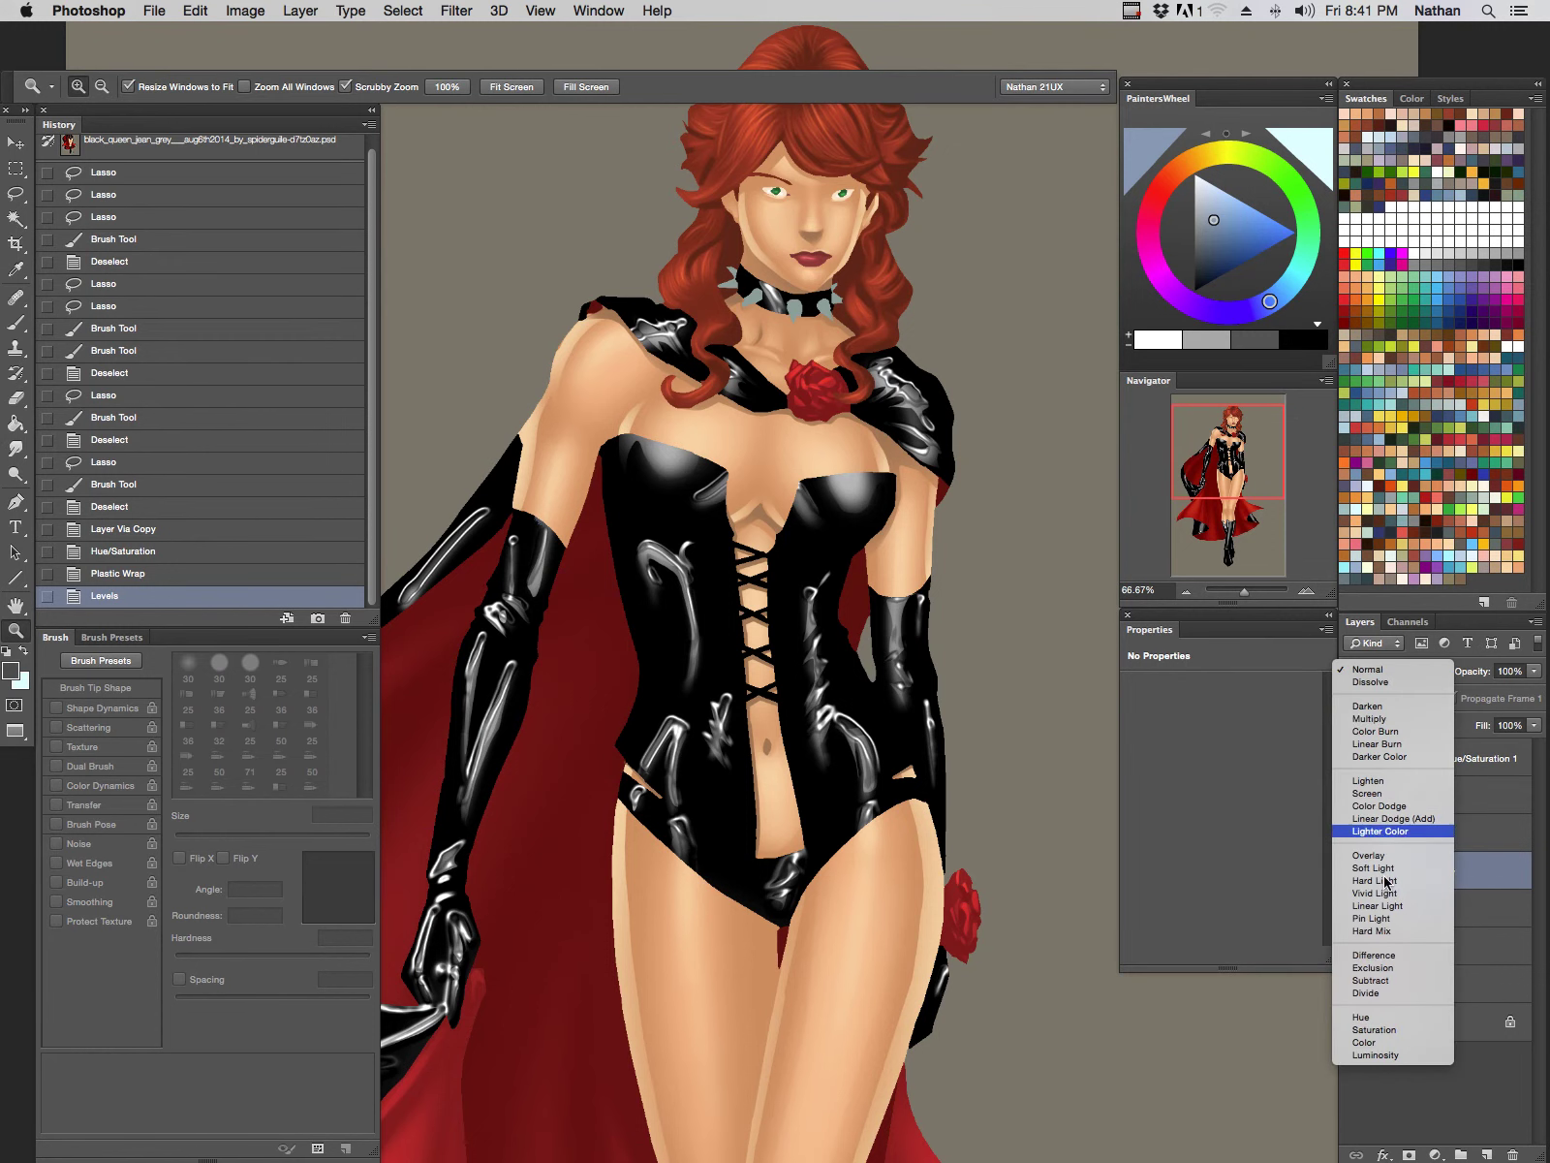
left_click(1397, 794)
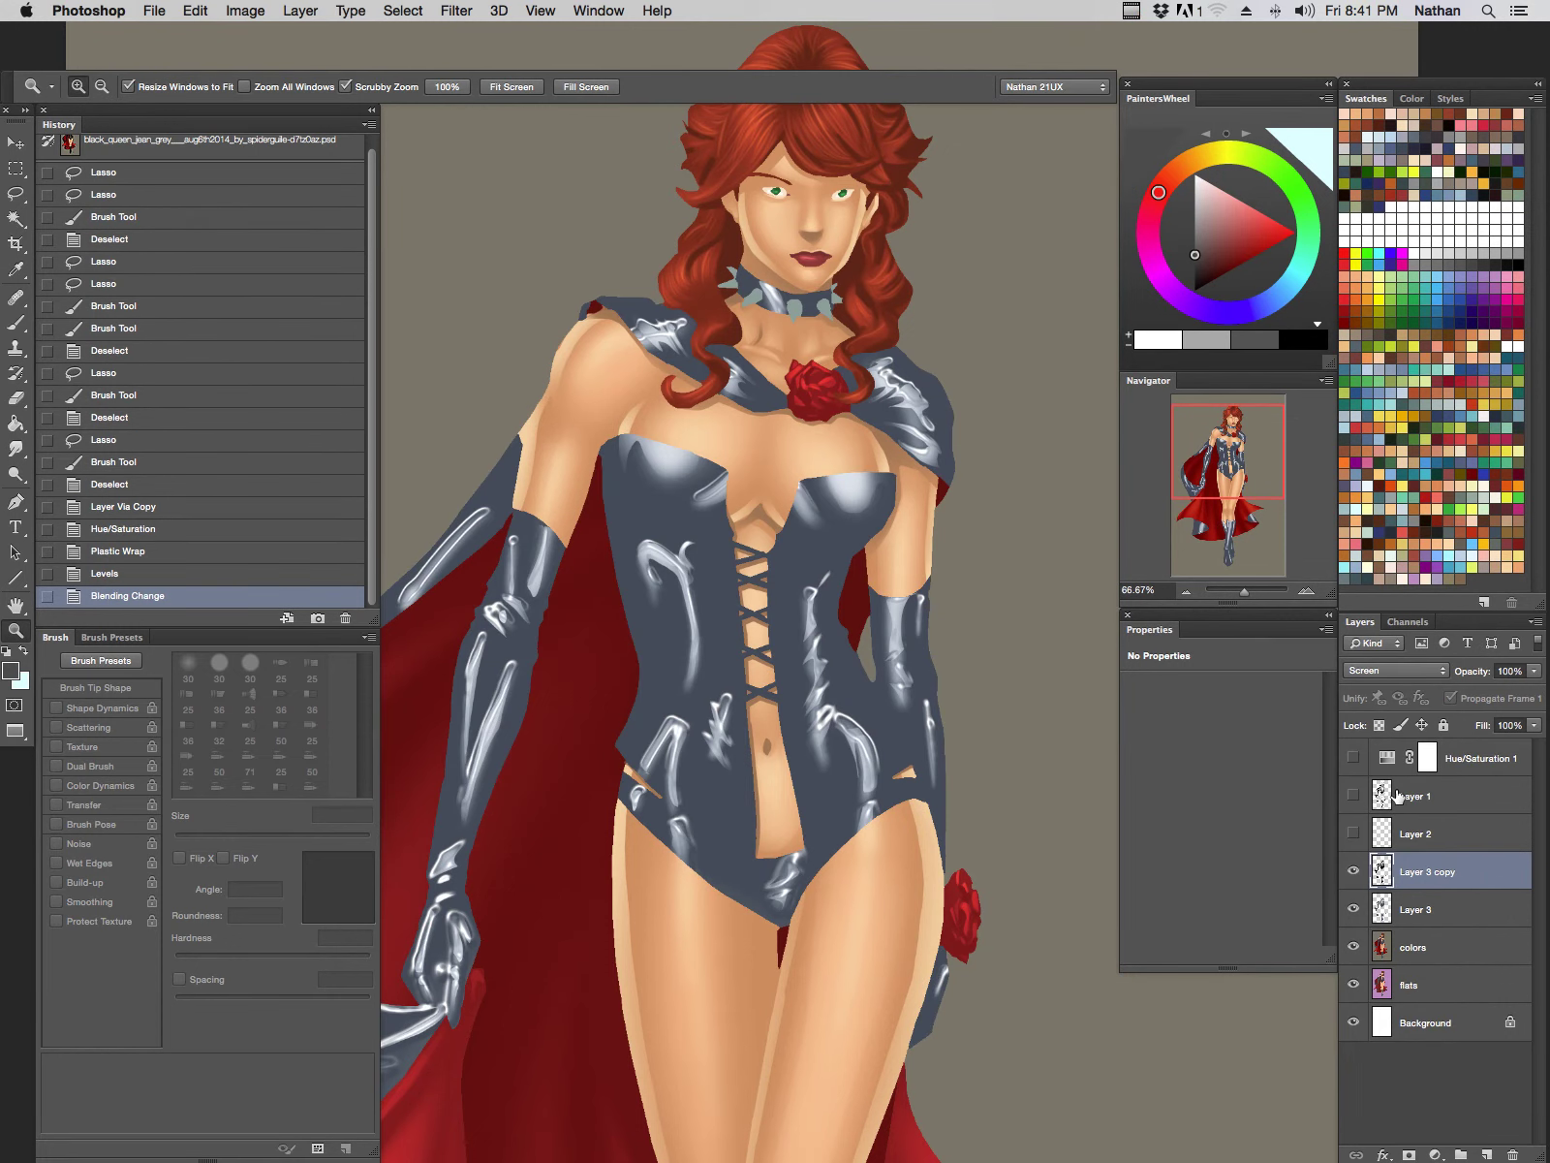
left_click(1354, 835)
left_click(1355, 796)
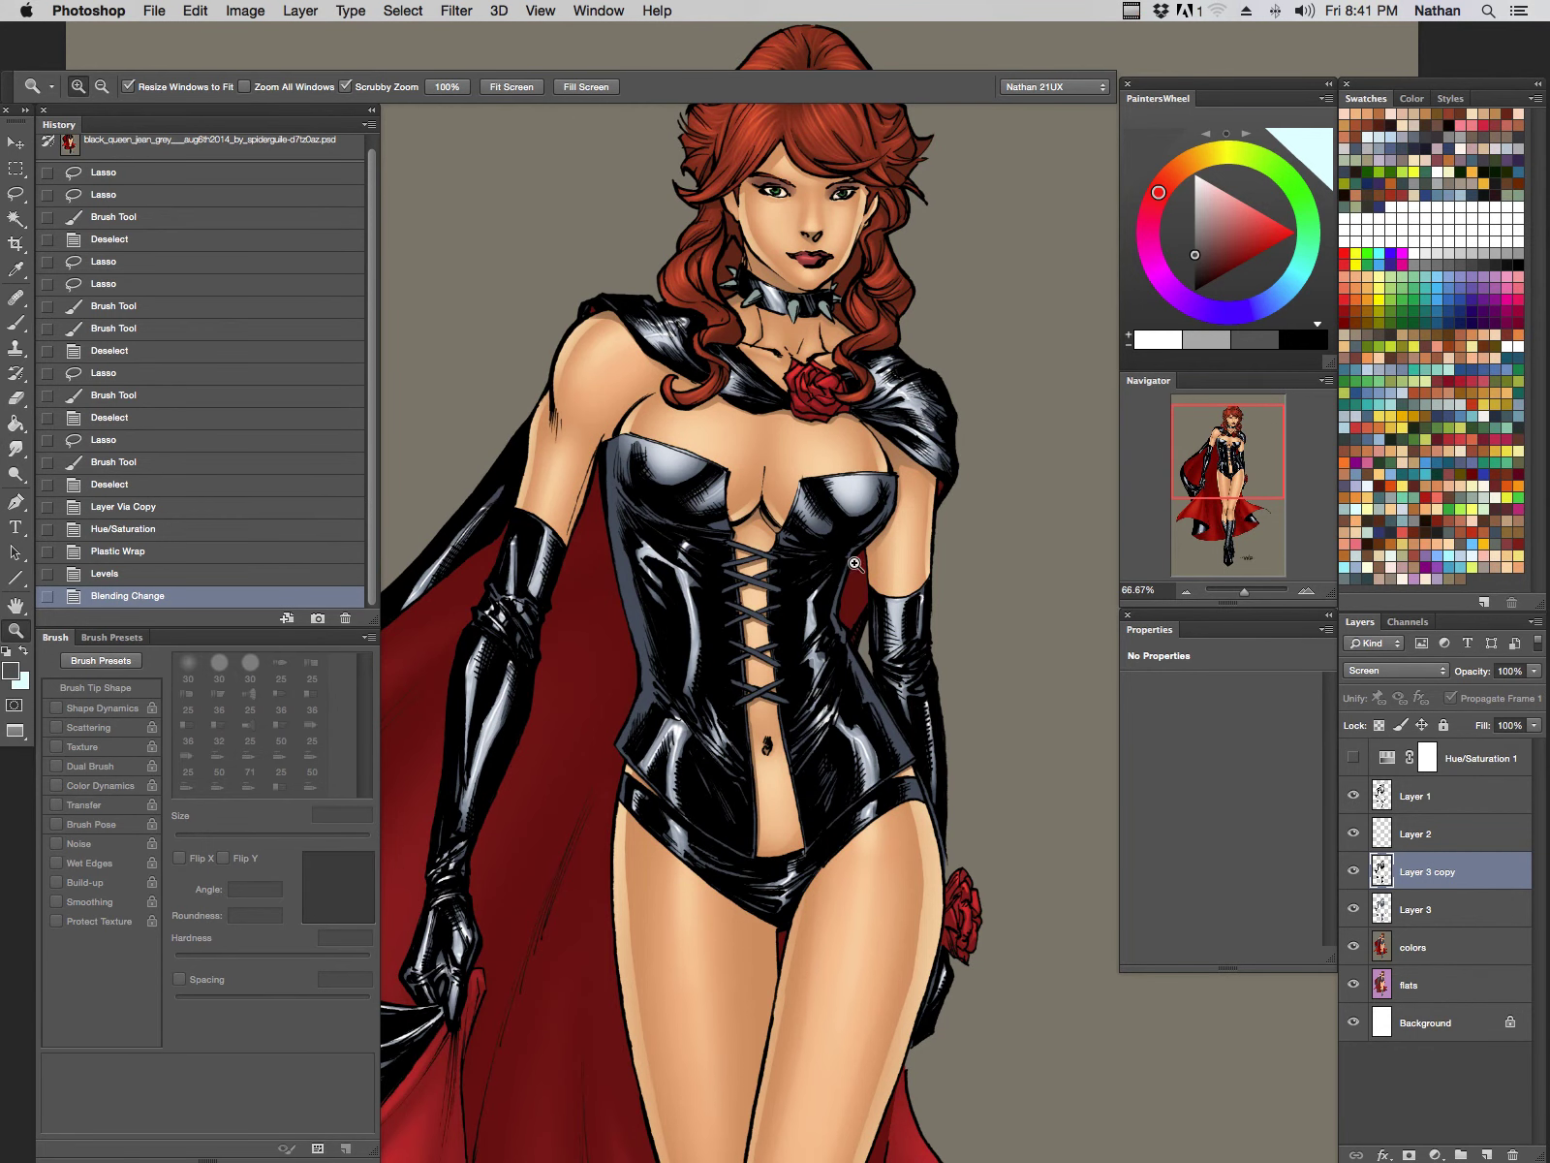
Step: Try Layer 3 copy at 50% opacity, check the shine across the figure, and undo the opacity change
left_click_drag(851, 654, 867, 640)
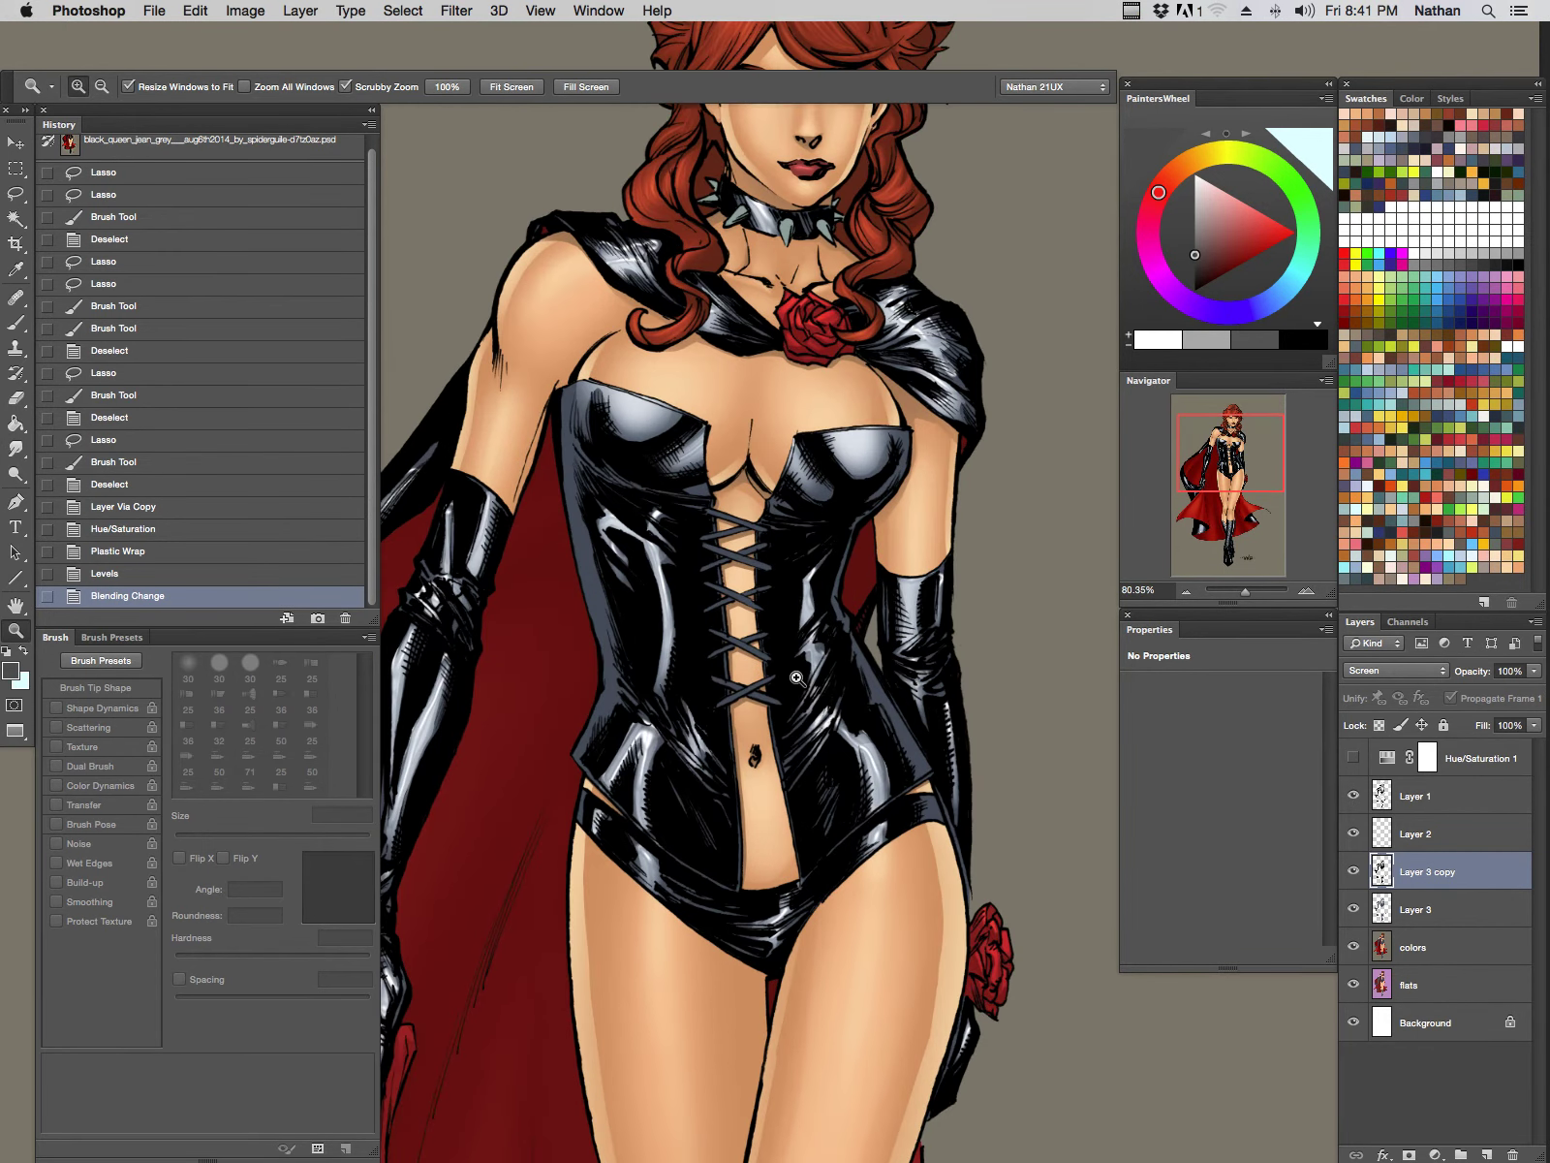
key("h")
key("5")
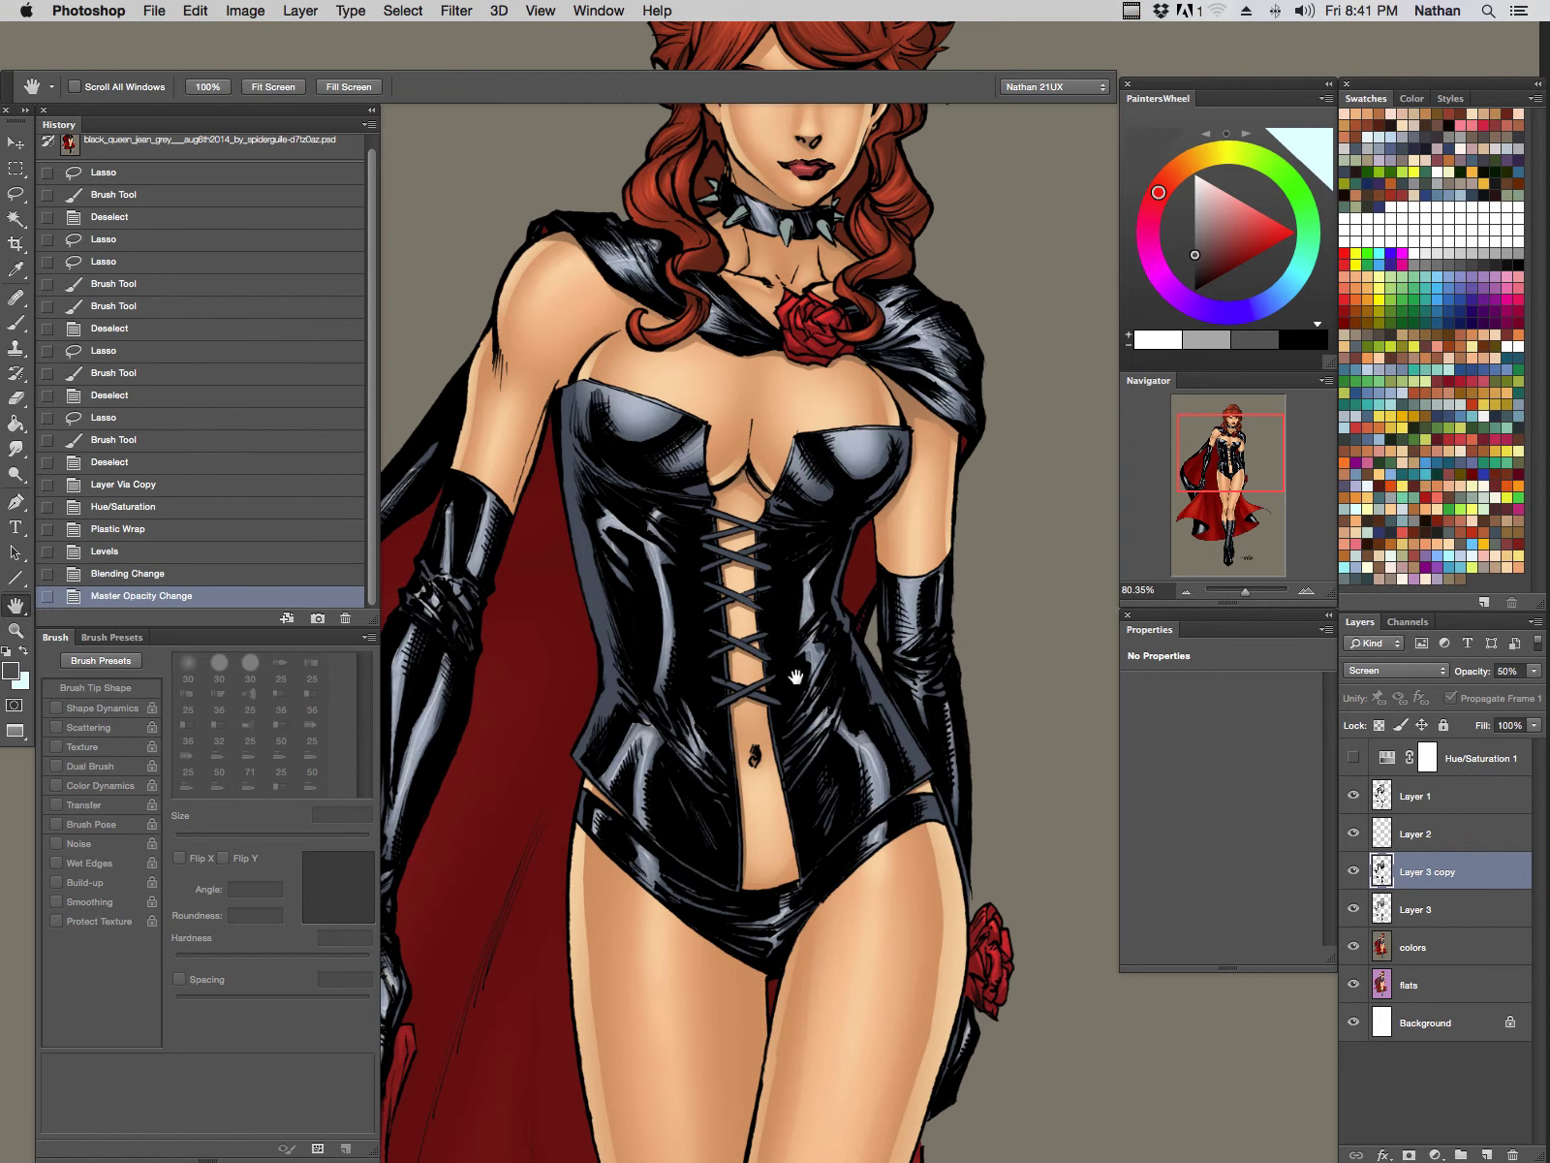
key("z")
left_click_drag(916, 605, 871, 620)
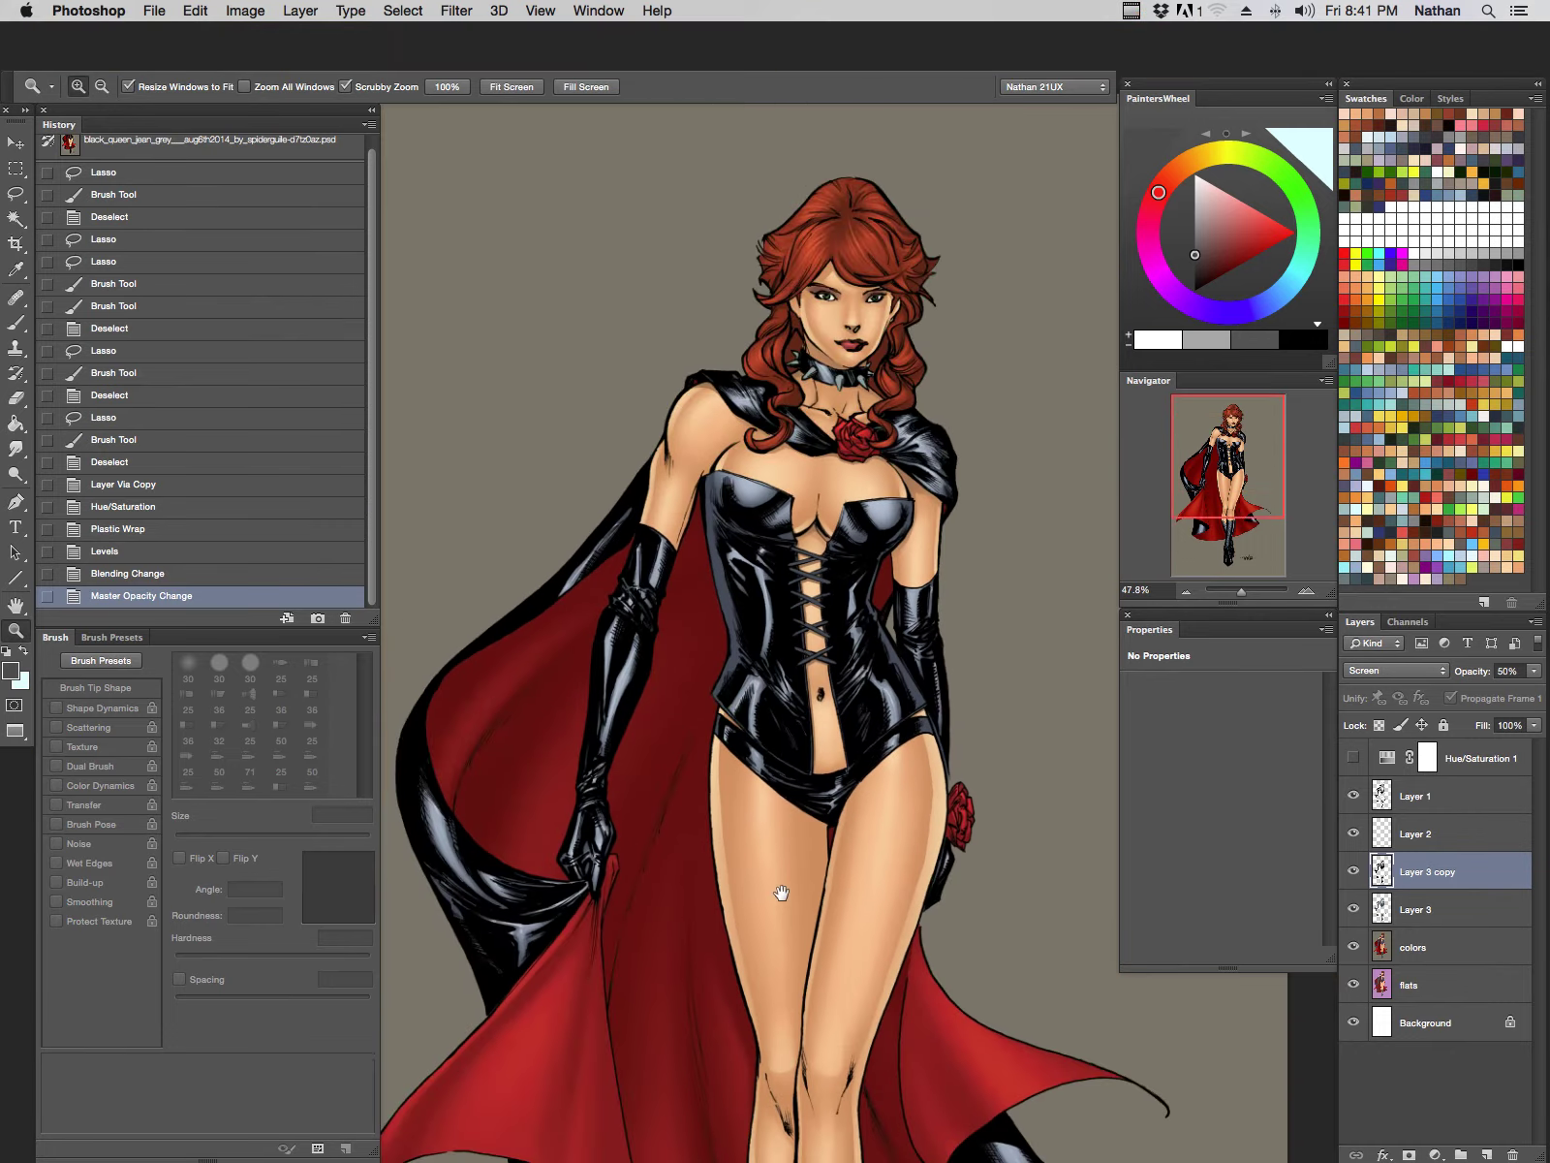
left_click_drag(782, 893, 812, 539)
left_click_drag(890, 891, 823, 712)
left_click_drag(958, 610, 870, 935)
scroll(881, 868, "up", 4)
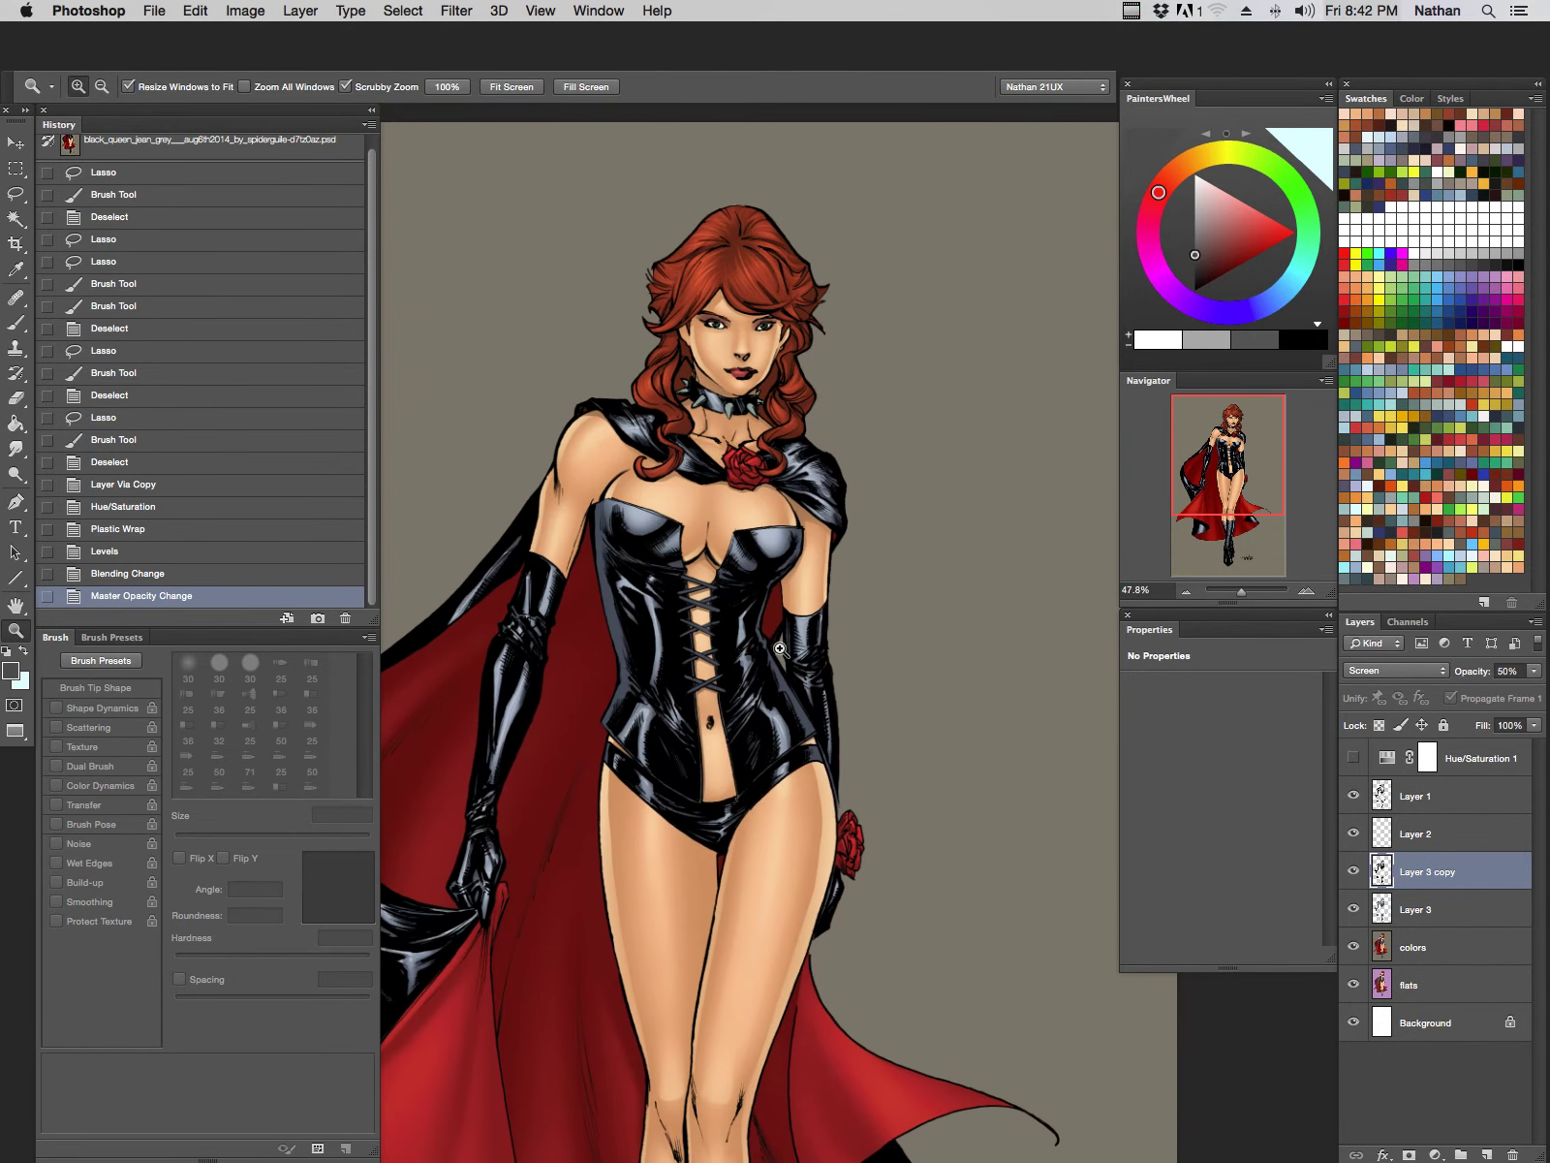
left_click_drag(783, 649, 823, 629)
key("super+alt+z")
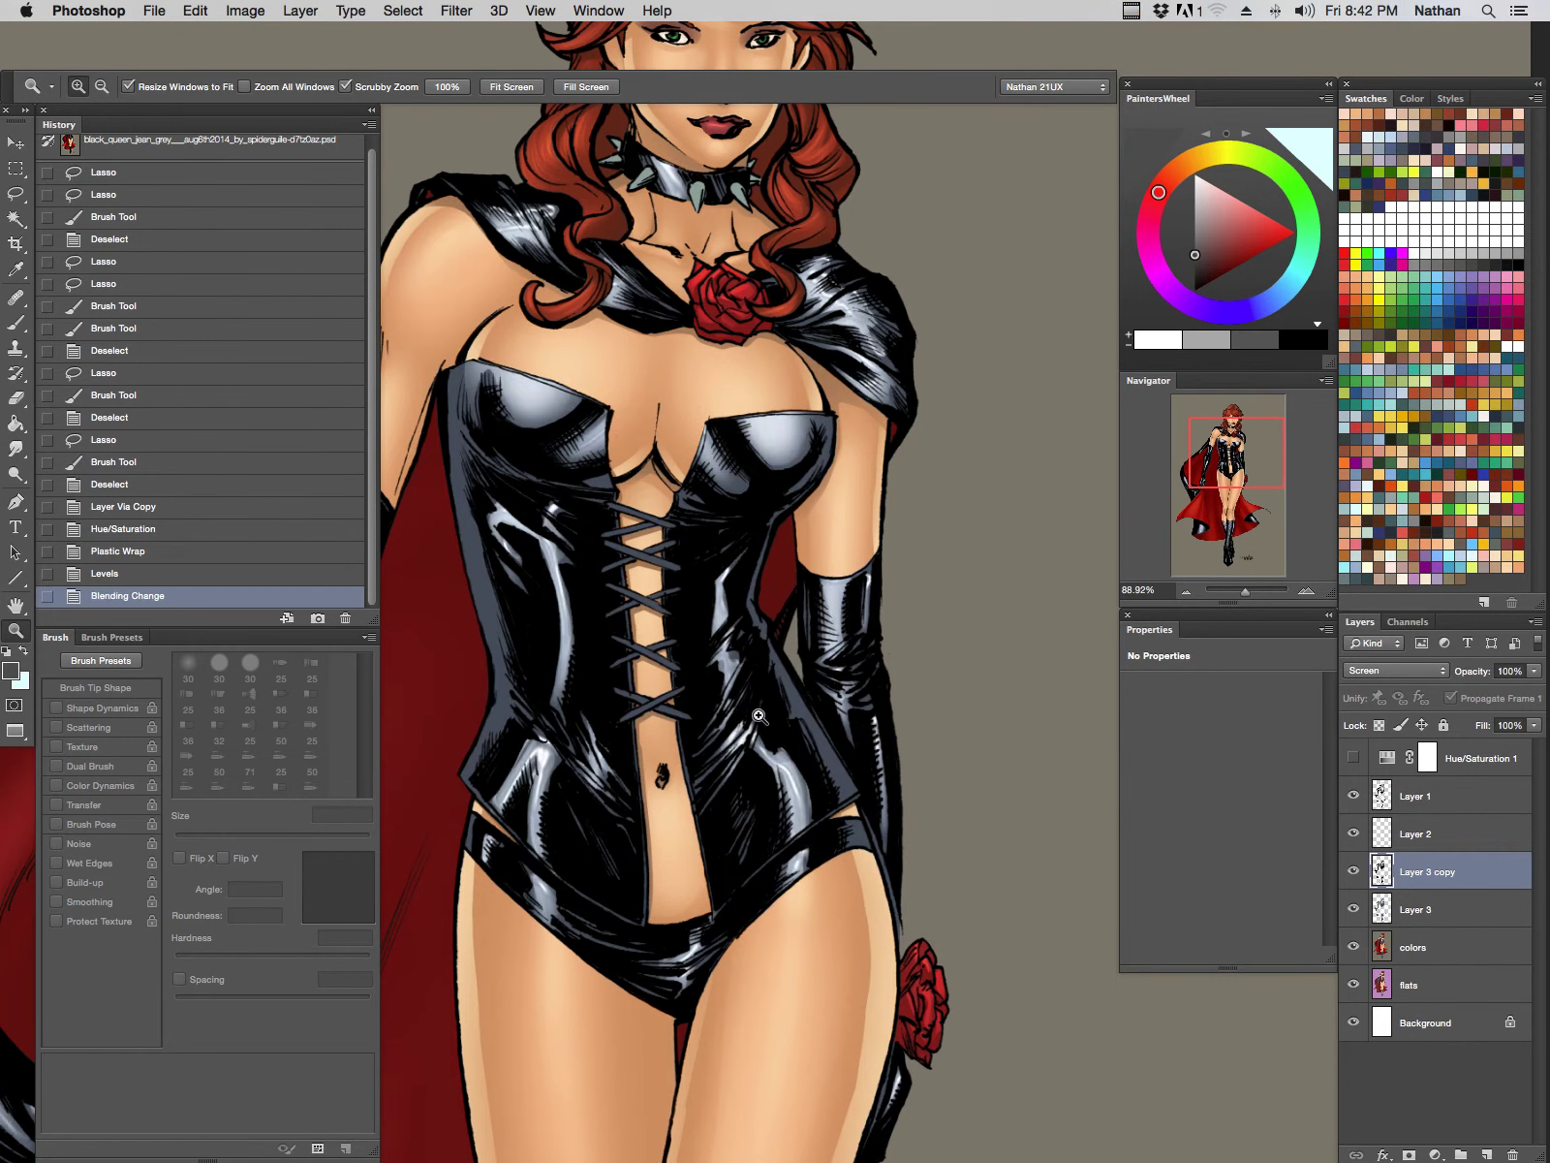
Step: Undo the Screen blending, set Layer 3 copy to Overlay, and try reducing its opacity to 50% and 20%
key("super+alt+z")
left_click(1444, 672)
left_click(1393, 858)
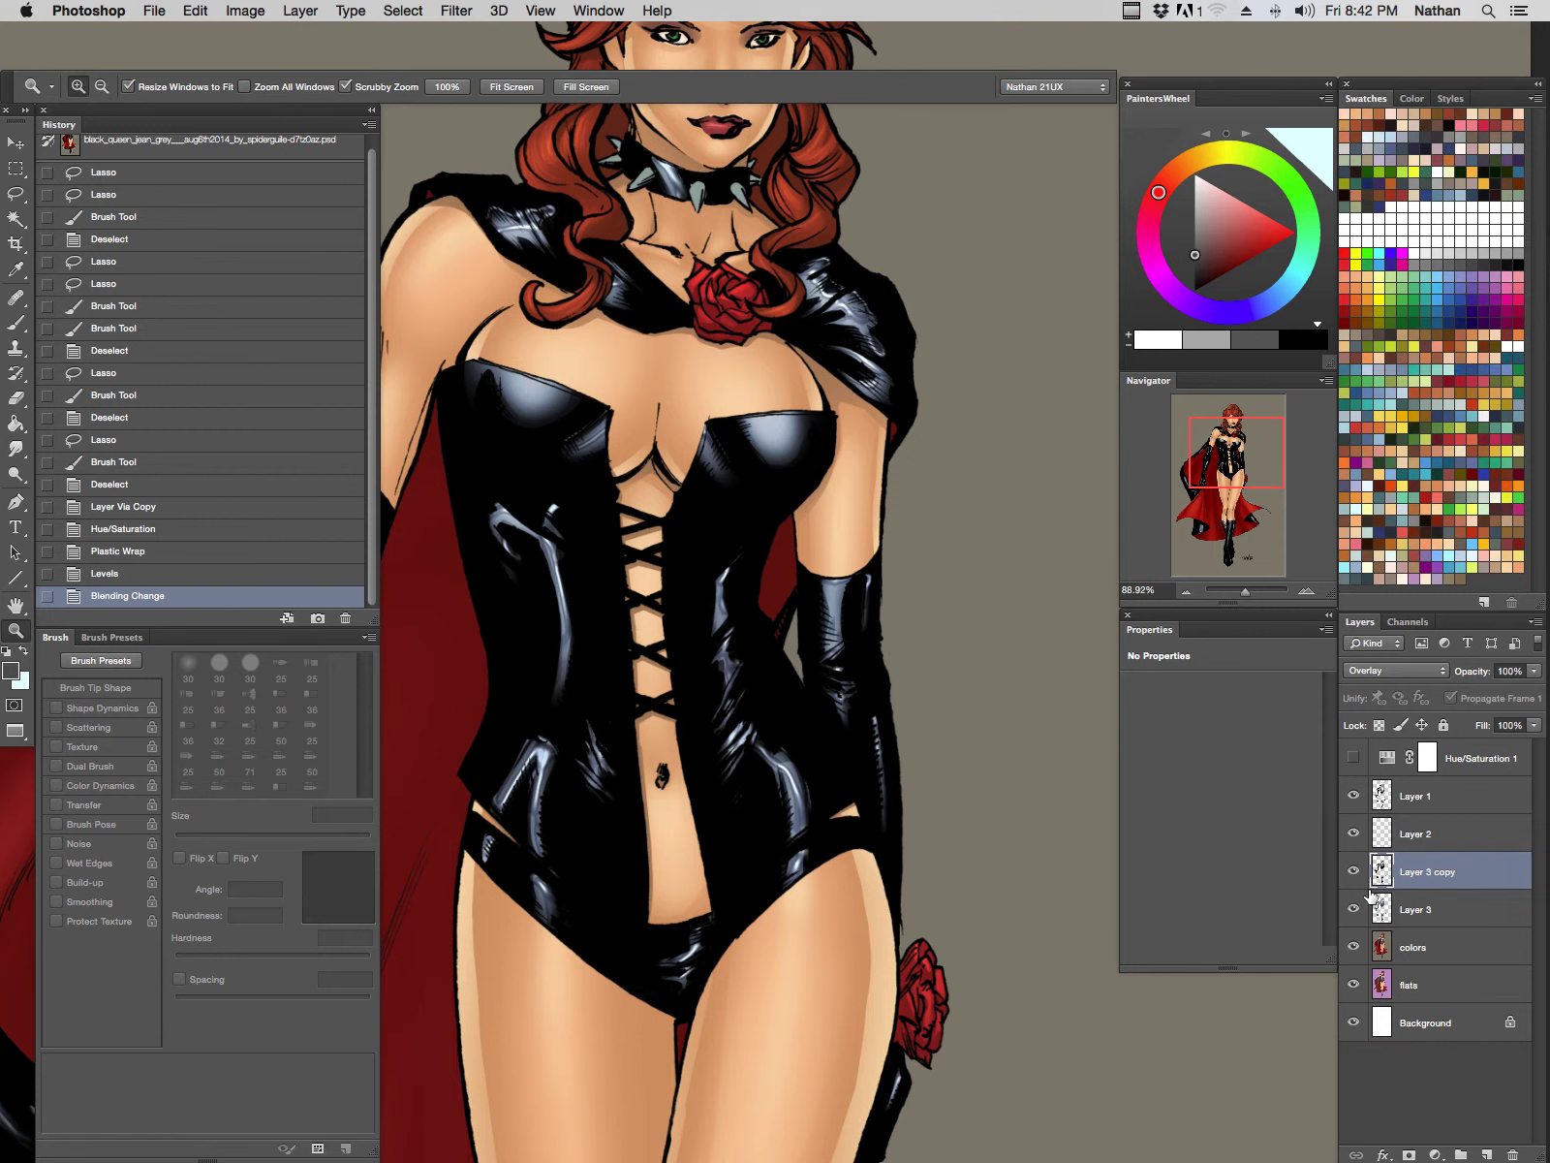
key("h")
key("5")
key("2")
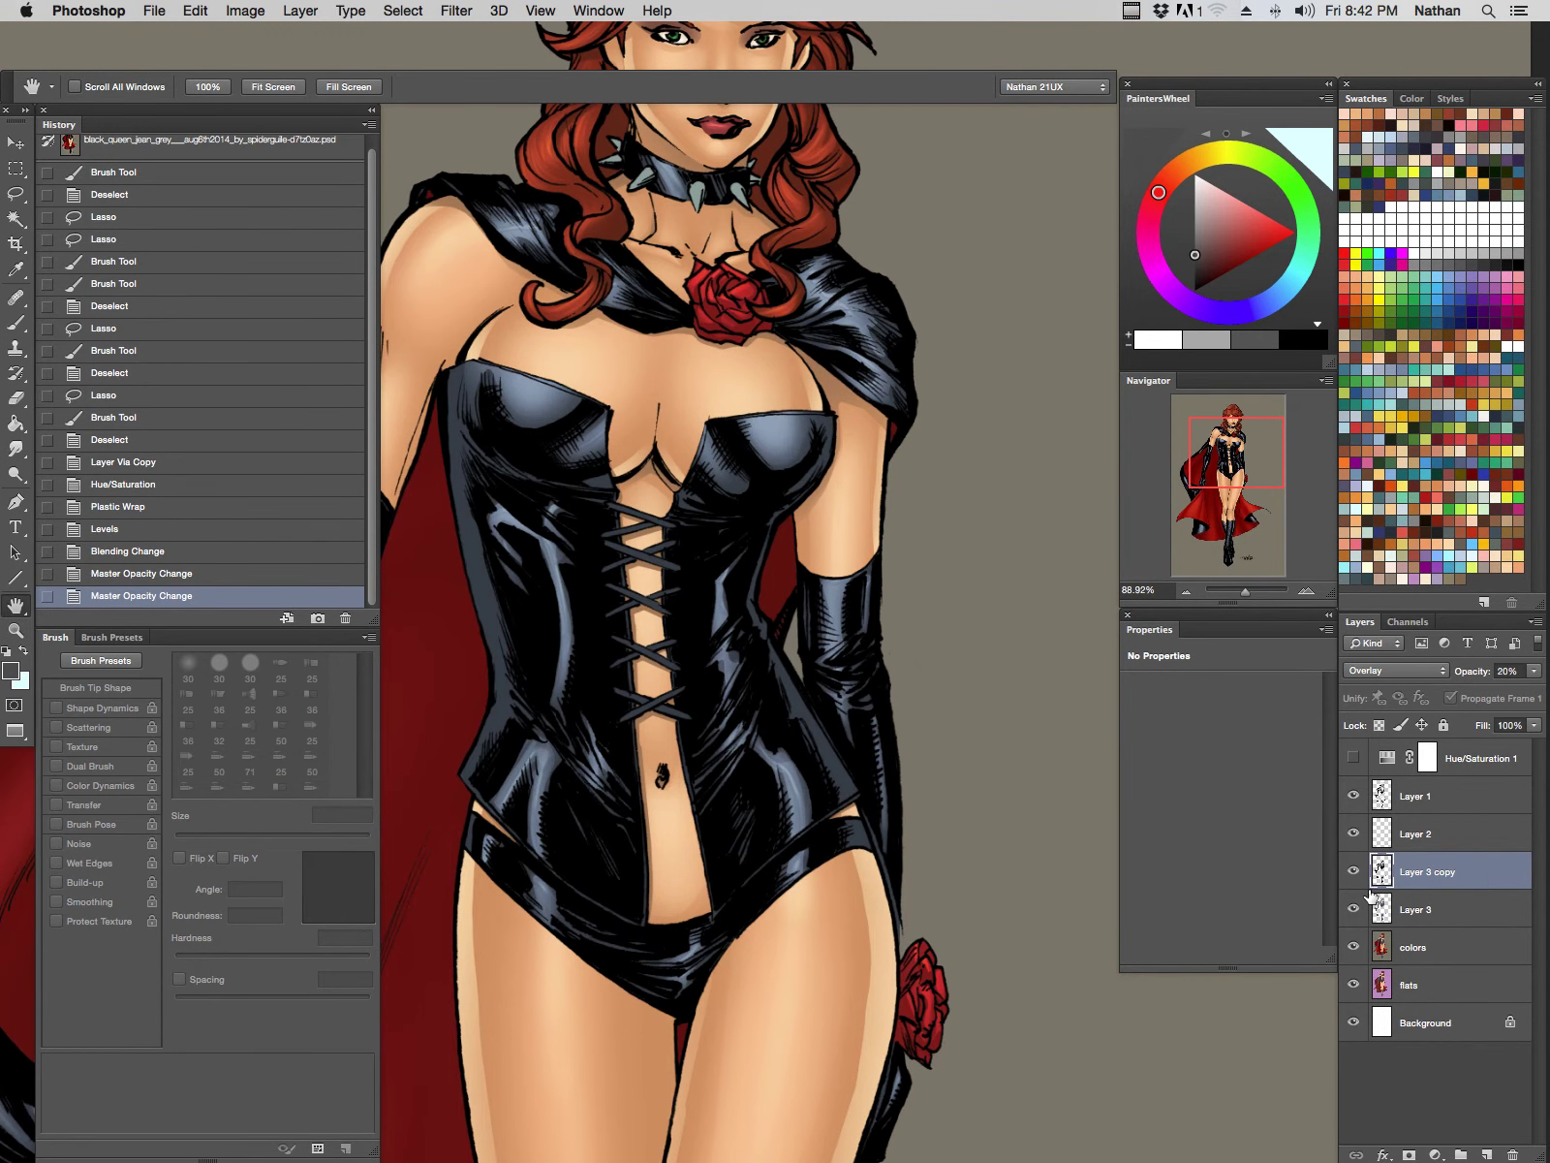
Step: Examine the leather shine on the whole figure, from the corset and gloves down to the boots, with the interface hidden
key("Tab")
key("super+minus")
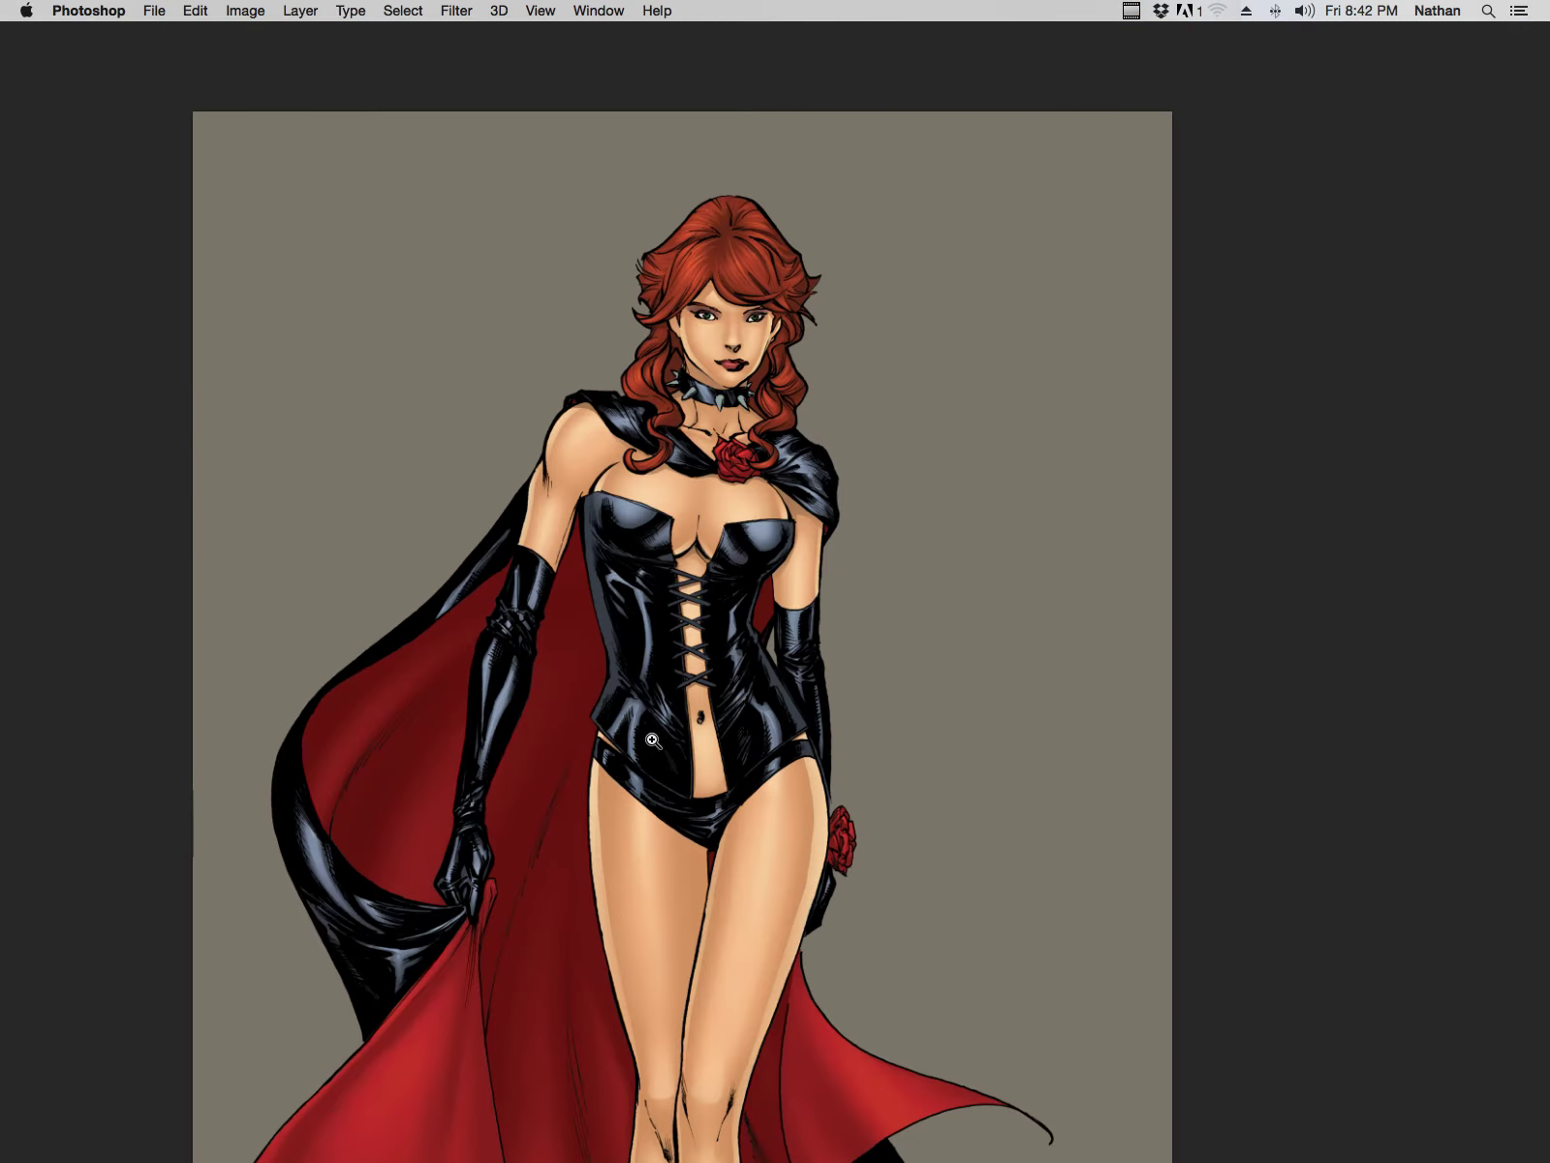
left_click_drag(802, 651, 785, 770)
left_click_drag(941, 888, 870, 625)
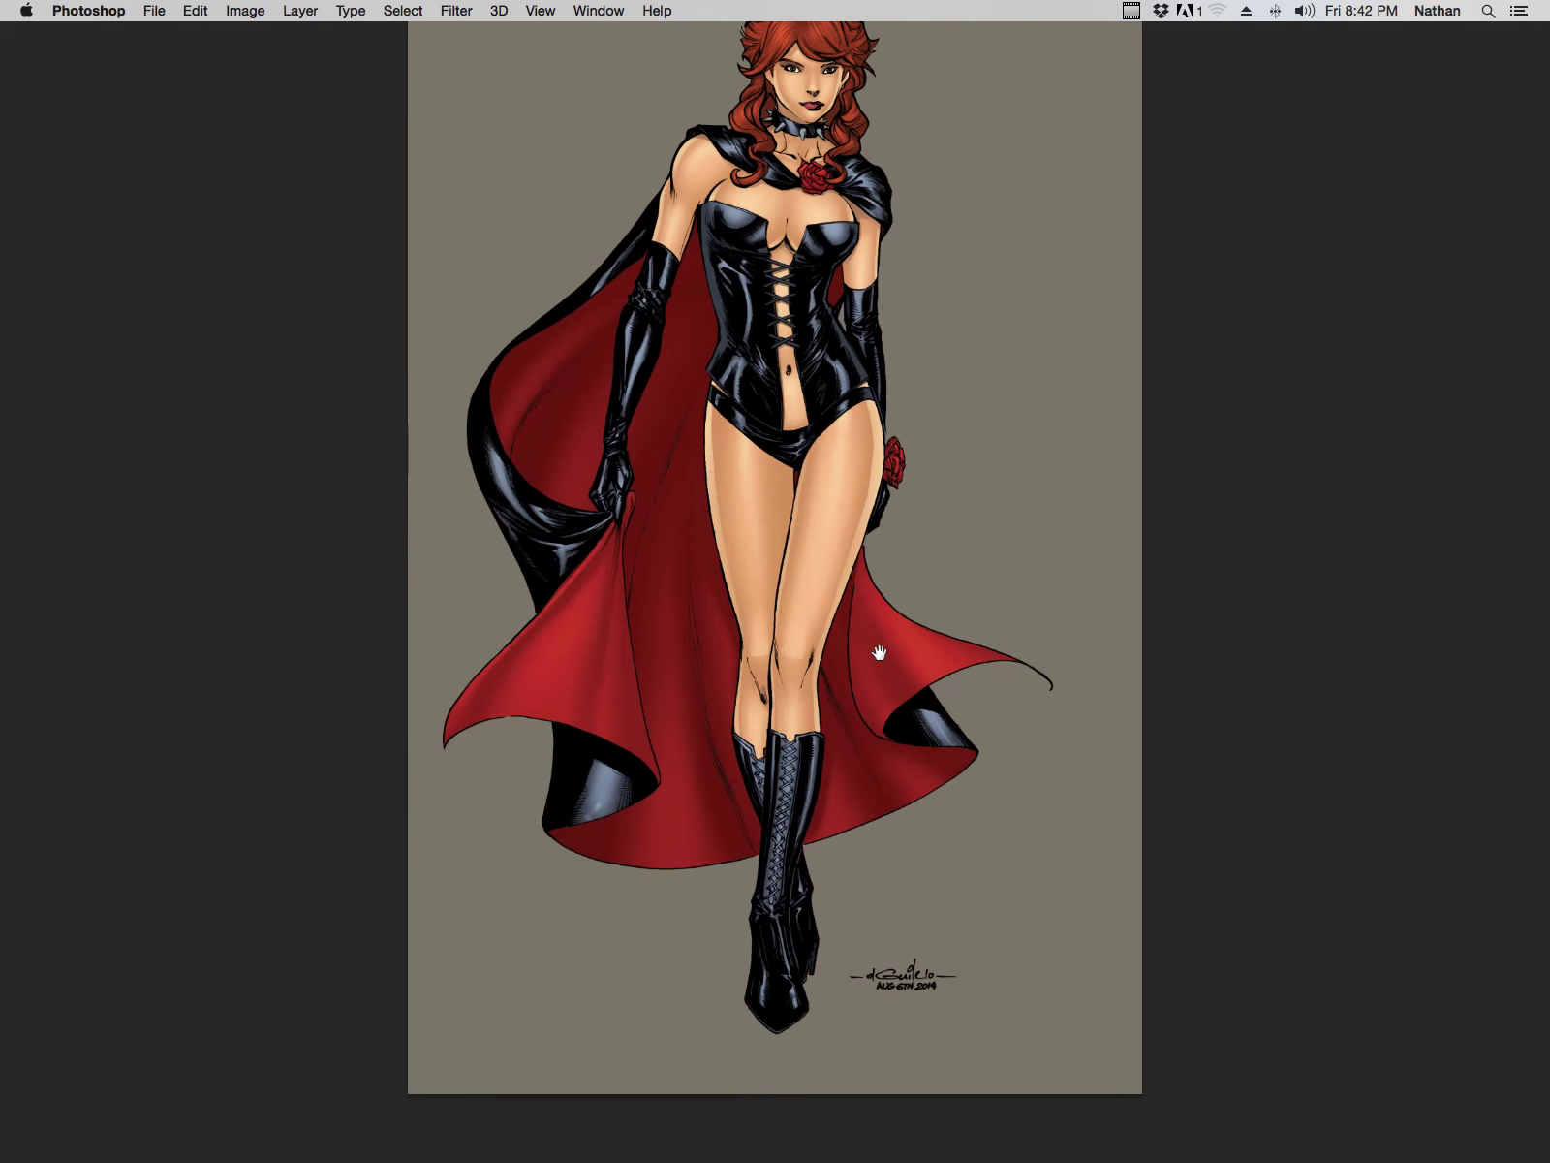
left_click_drag(835, 816, 854, 772)
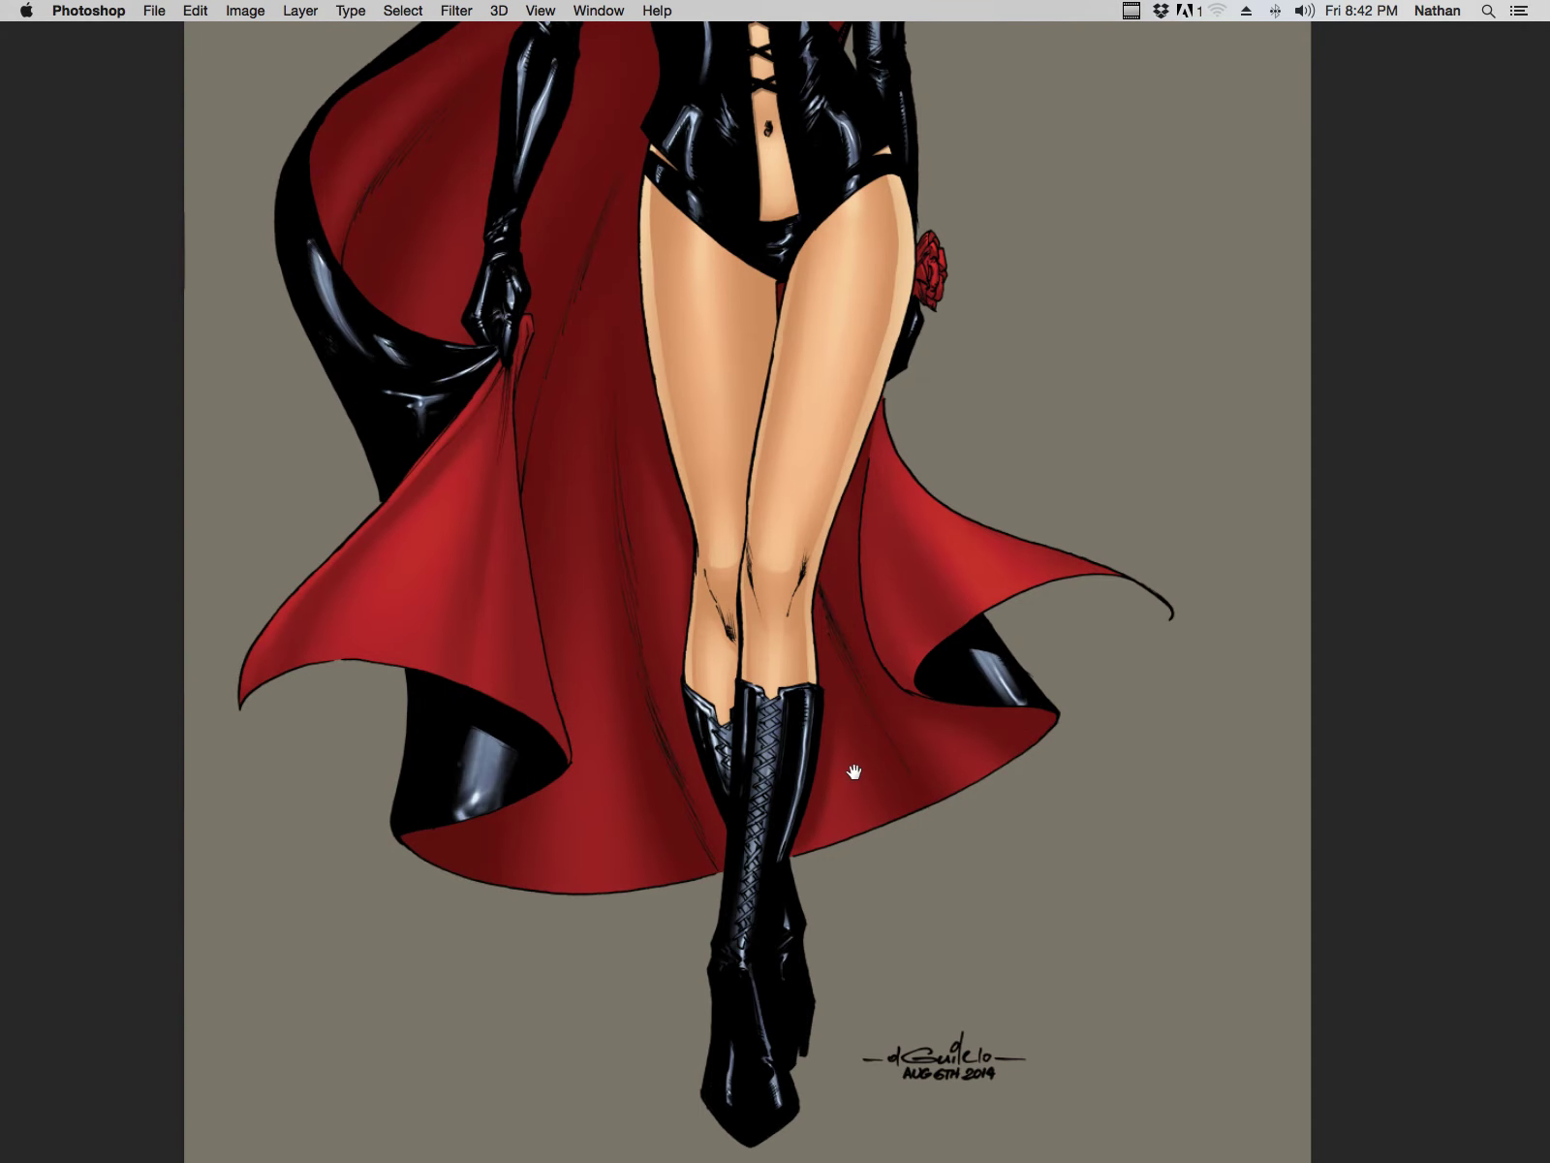
scroll(867, 712, "up", 6)
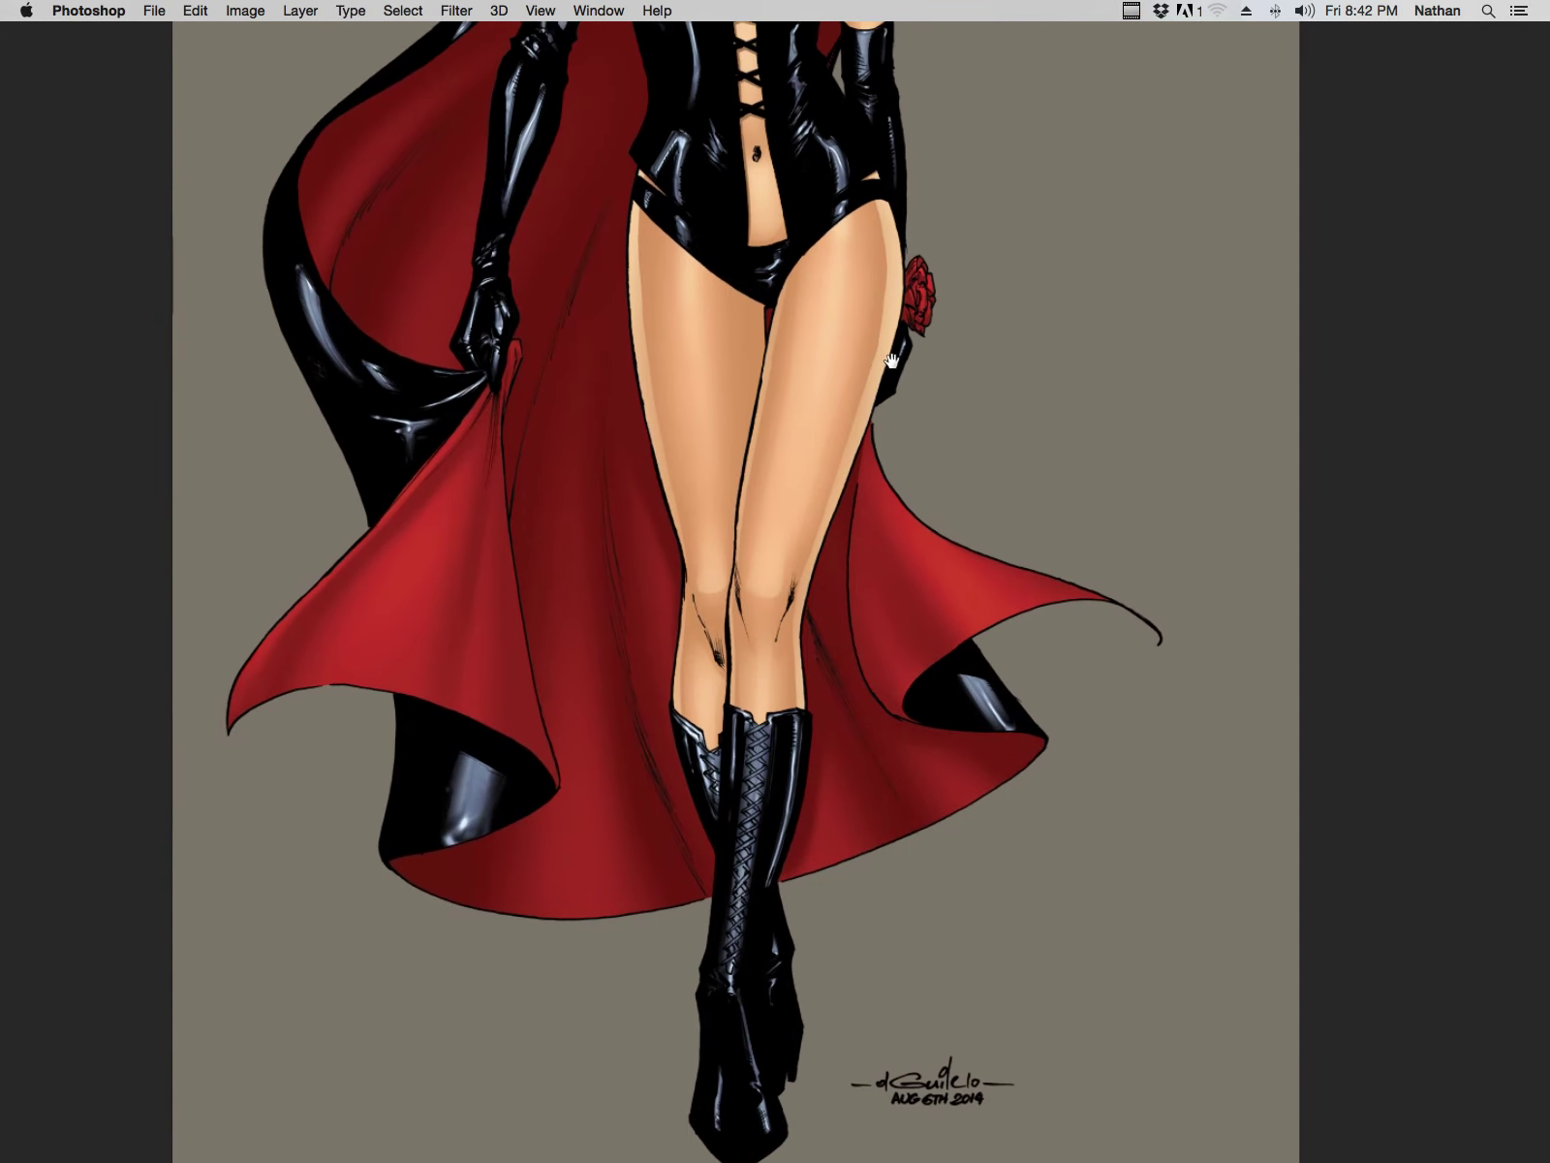
scroll(878, 651, "up", 5)
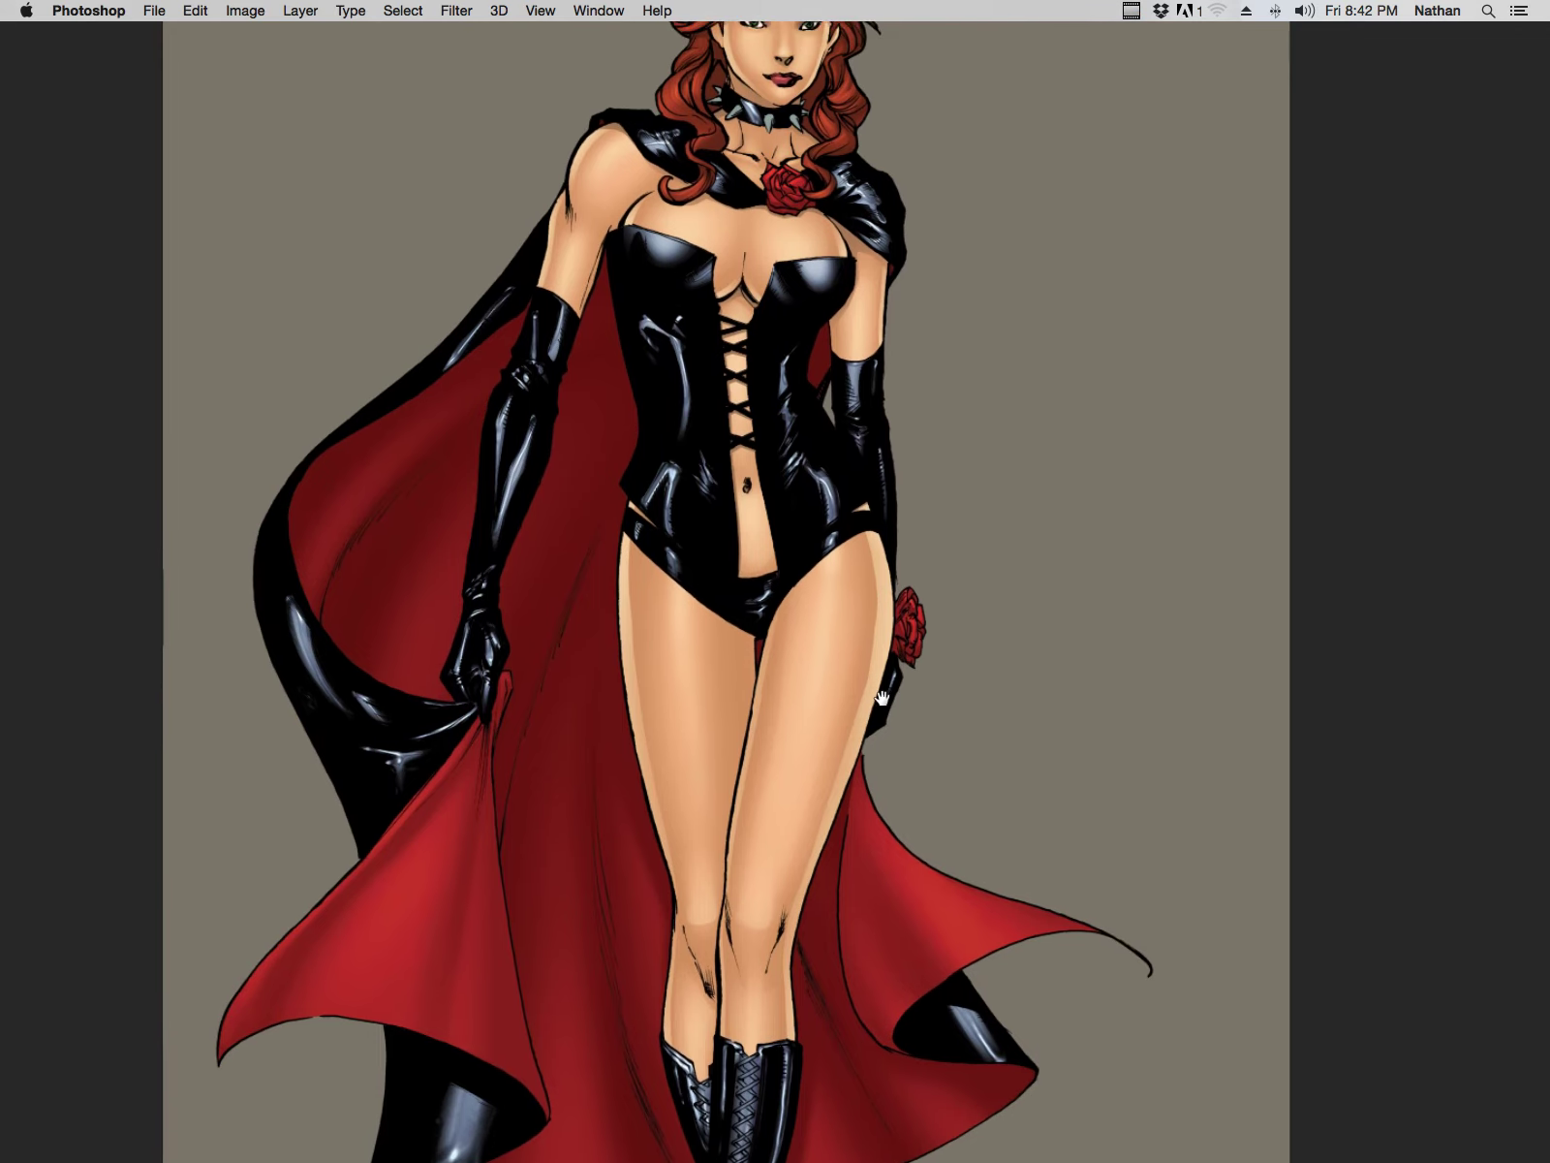
left_click_drag(885, 737, 886, 750)
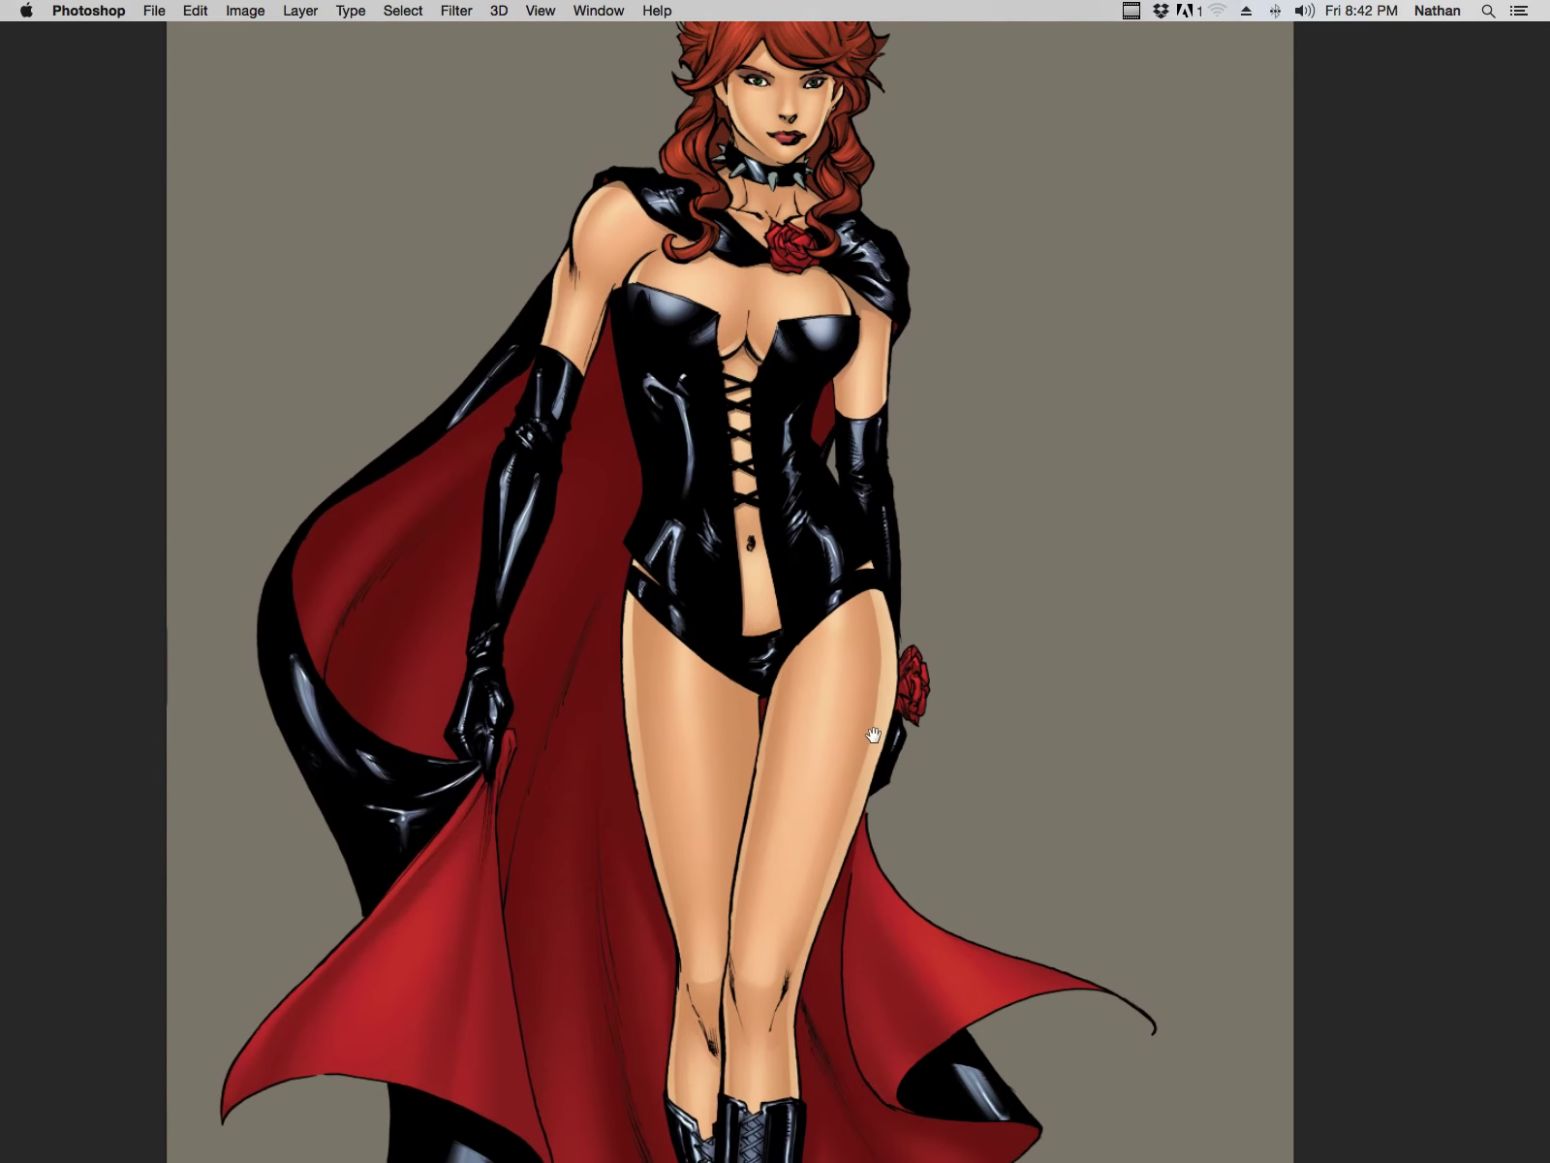
key("super+l")
left_click_drag(1106, 388, 1077, 389)
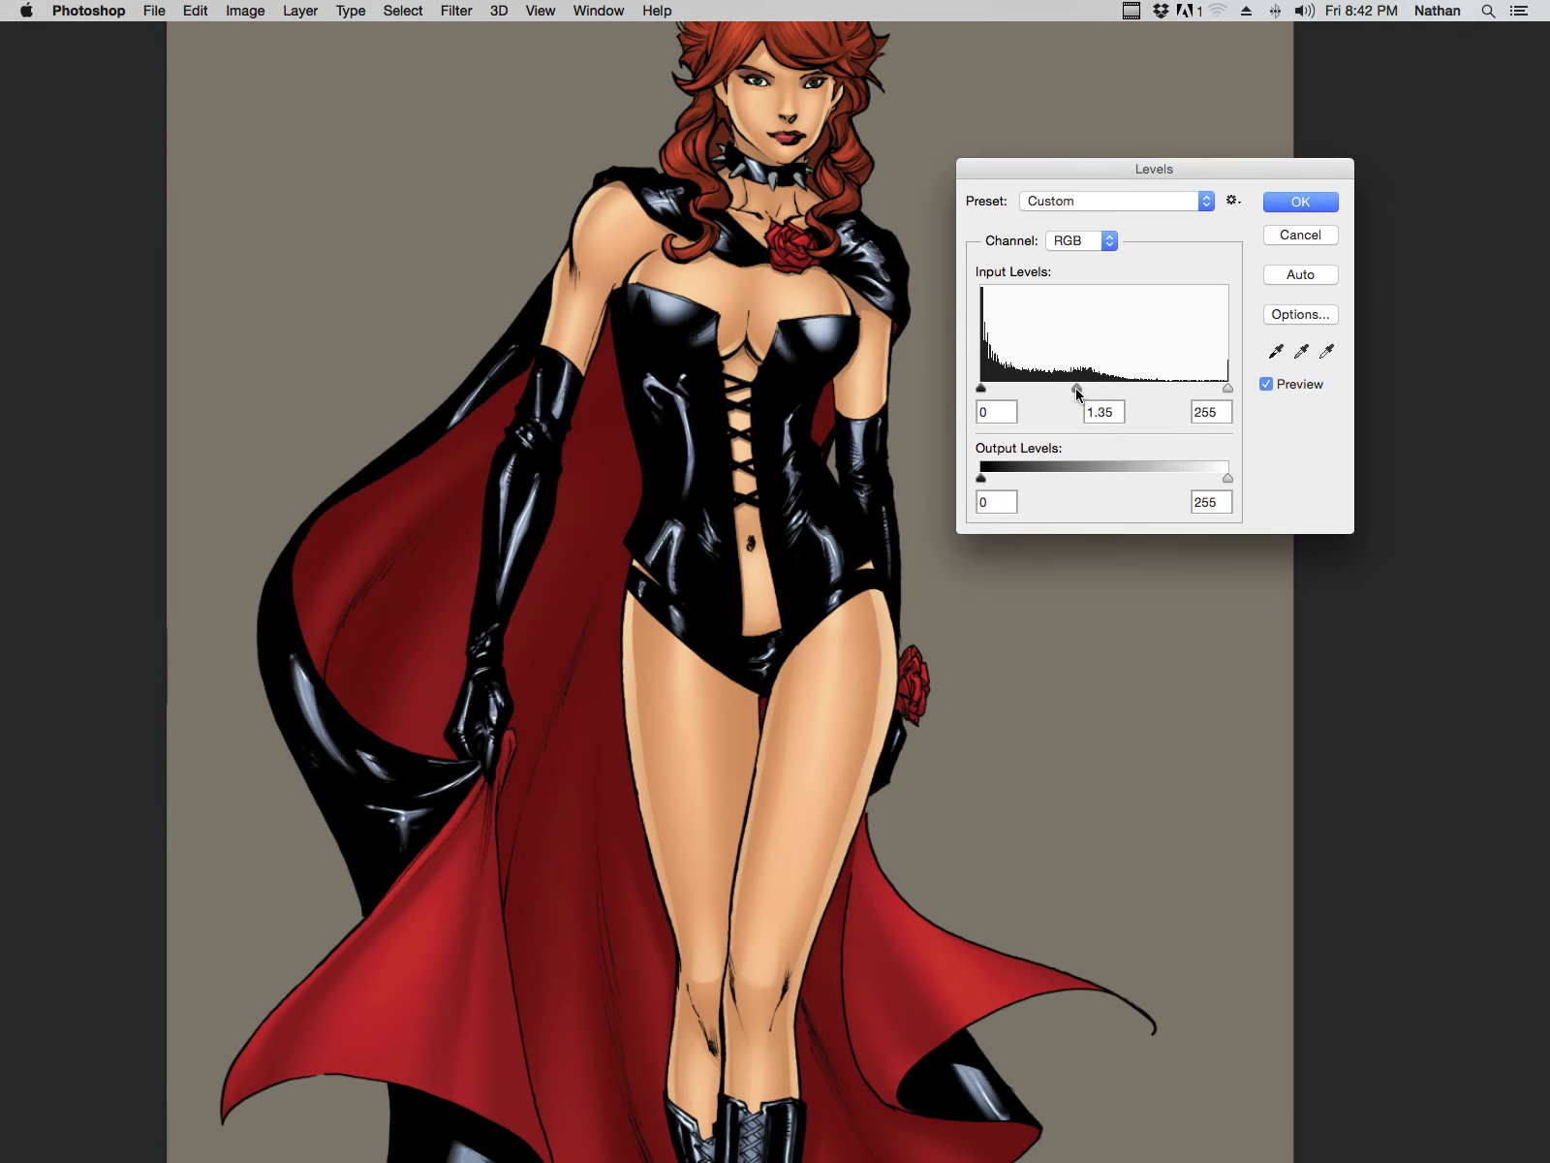
left_click(1300, 234)
Step: Revert the artwork to its Plastic Wrap history state and set the blend mode of Layer 3 copy to Overlay
key("Tab")
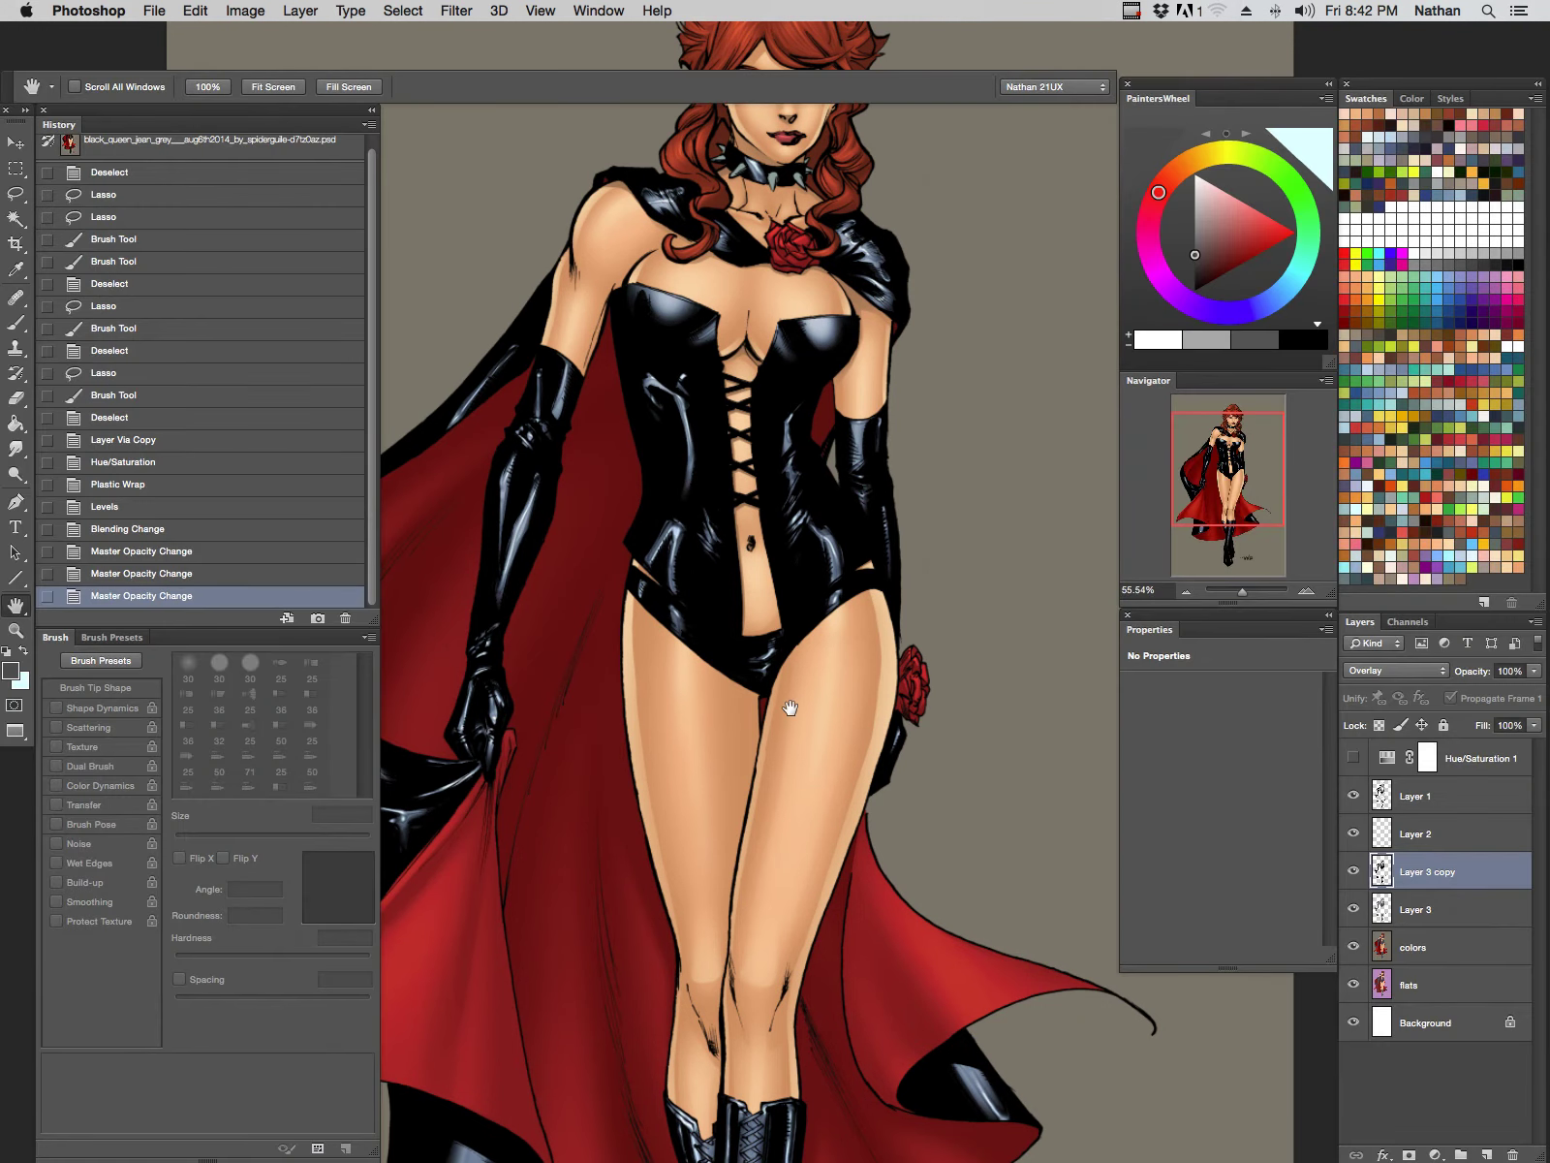
left_click(137, 489)
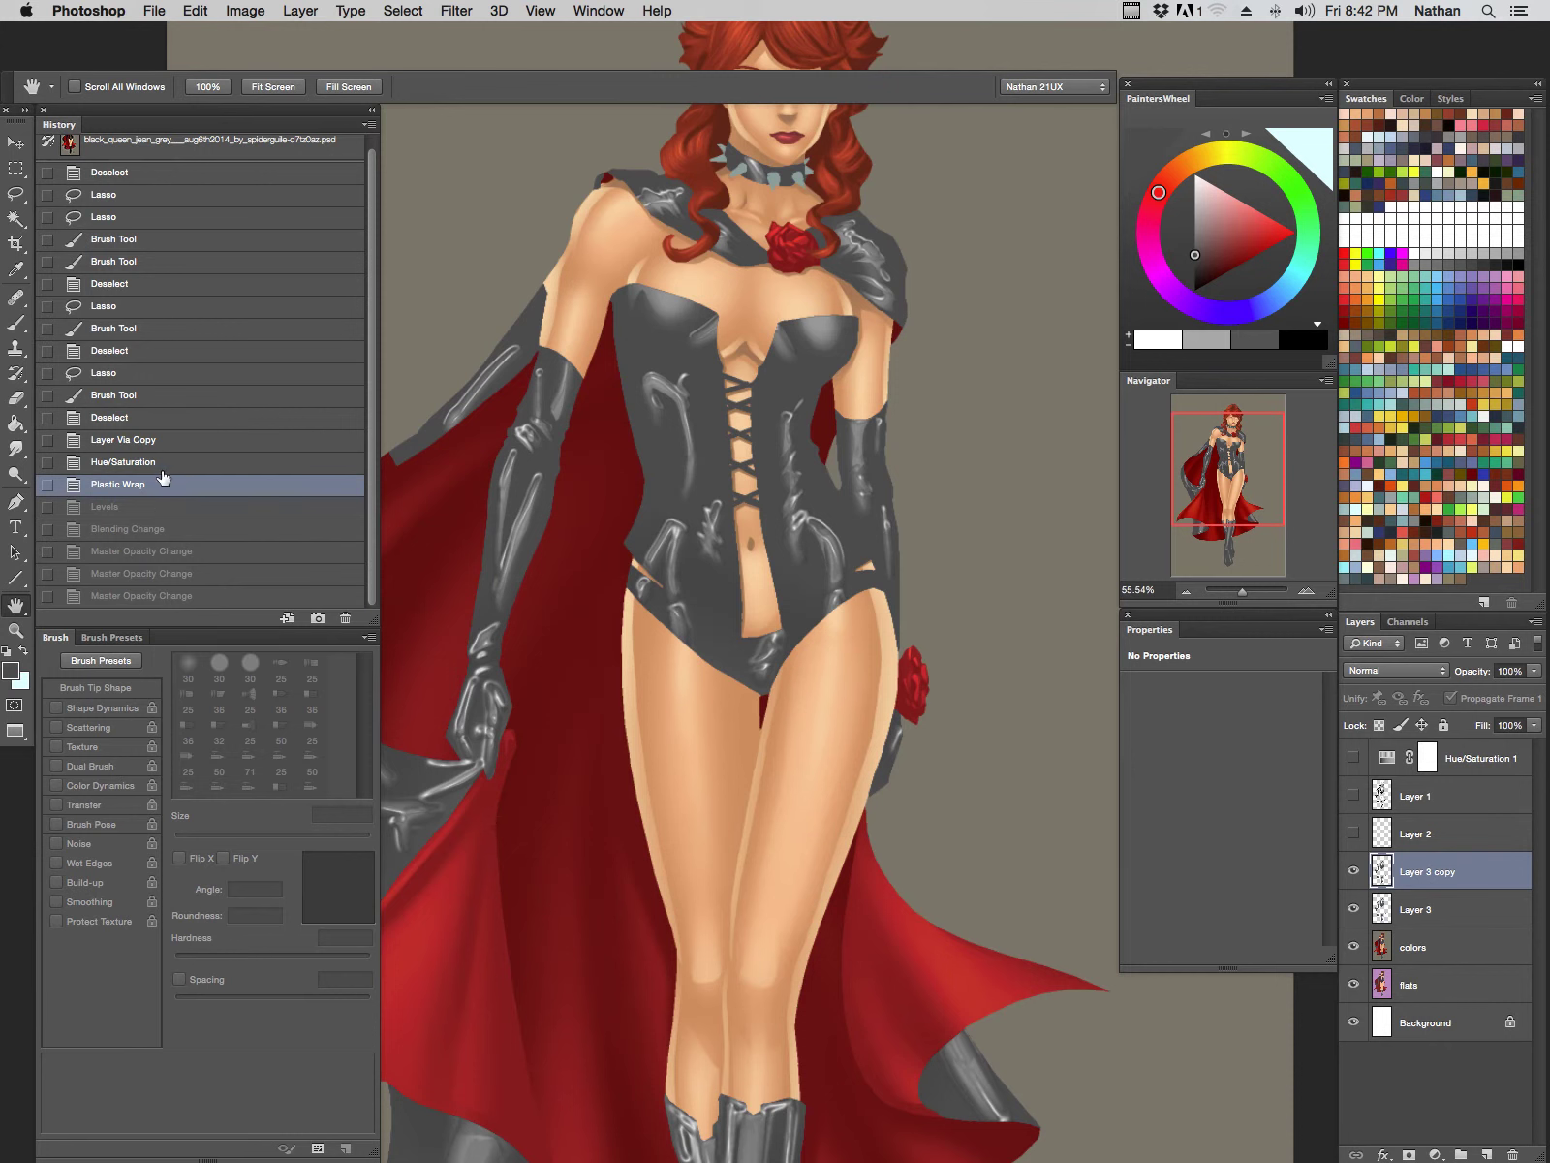
left_click(1444, 671)
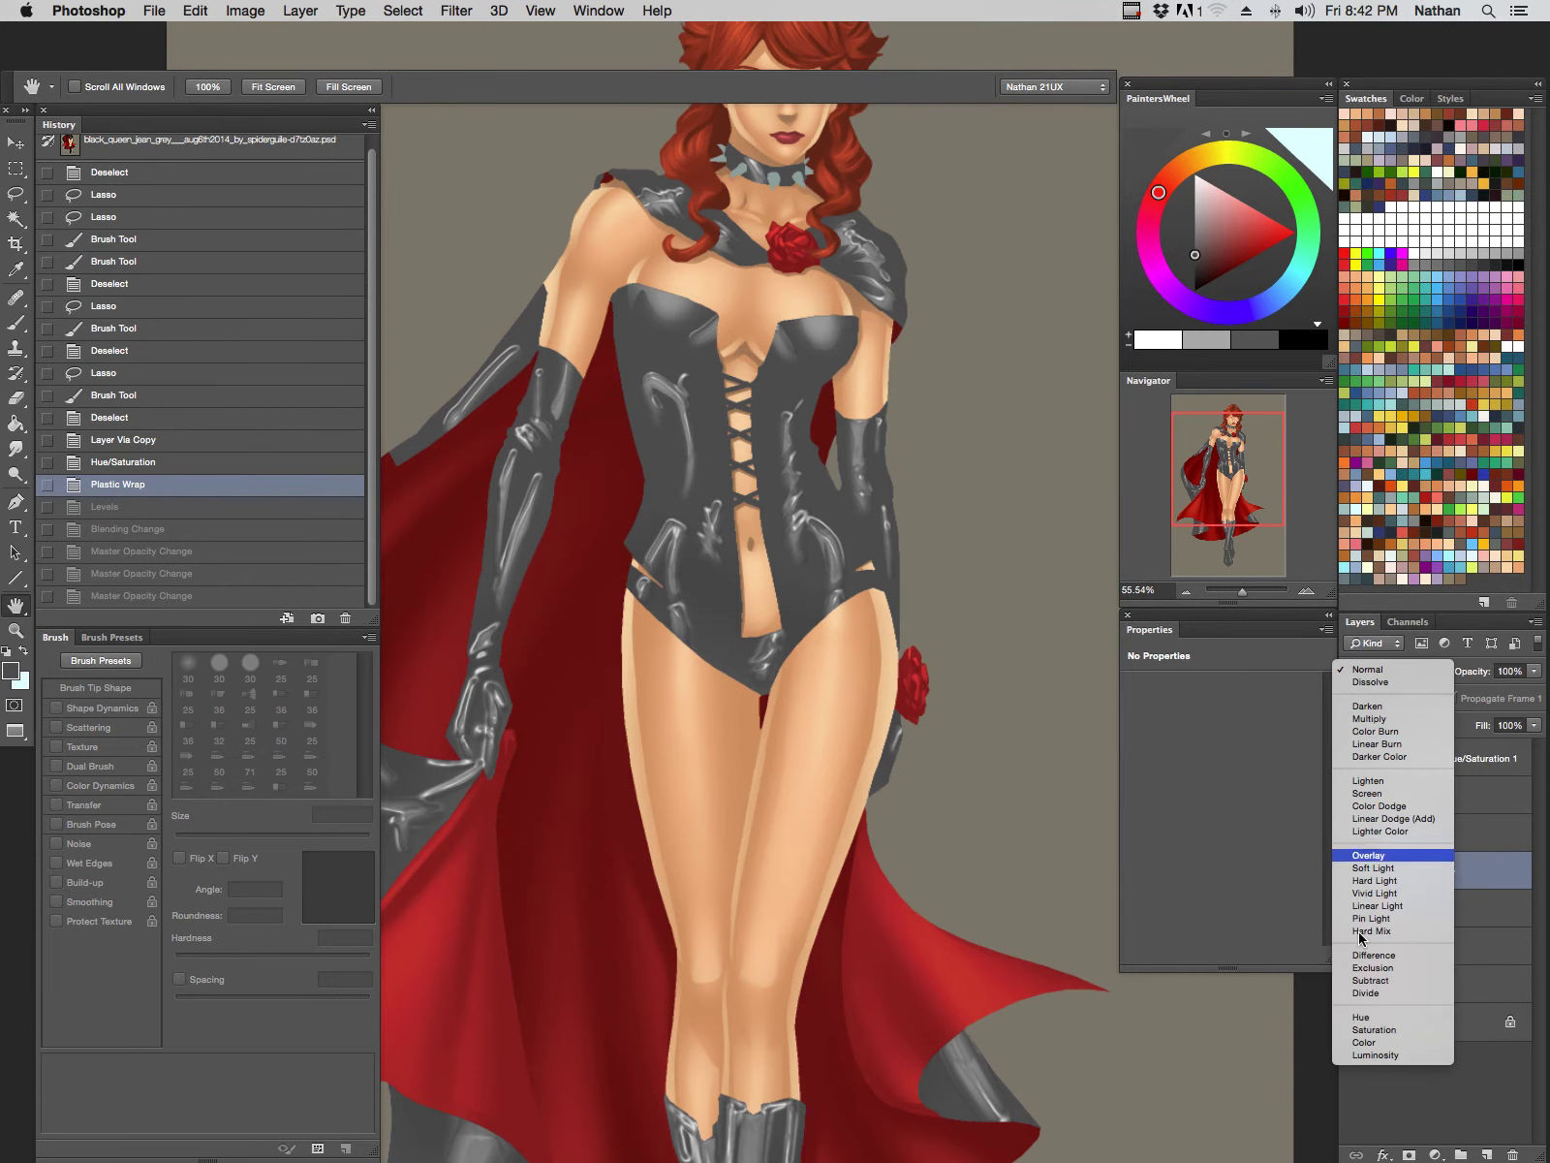
left_click(1378, 860)
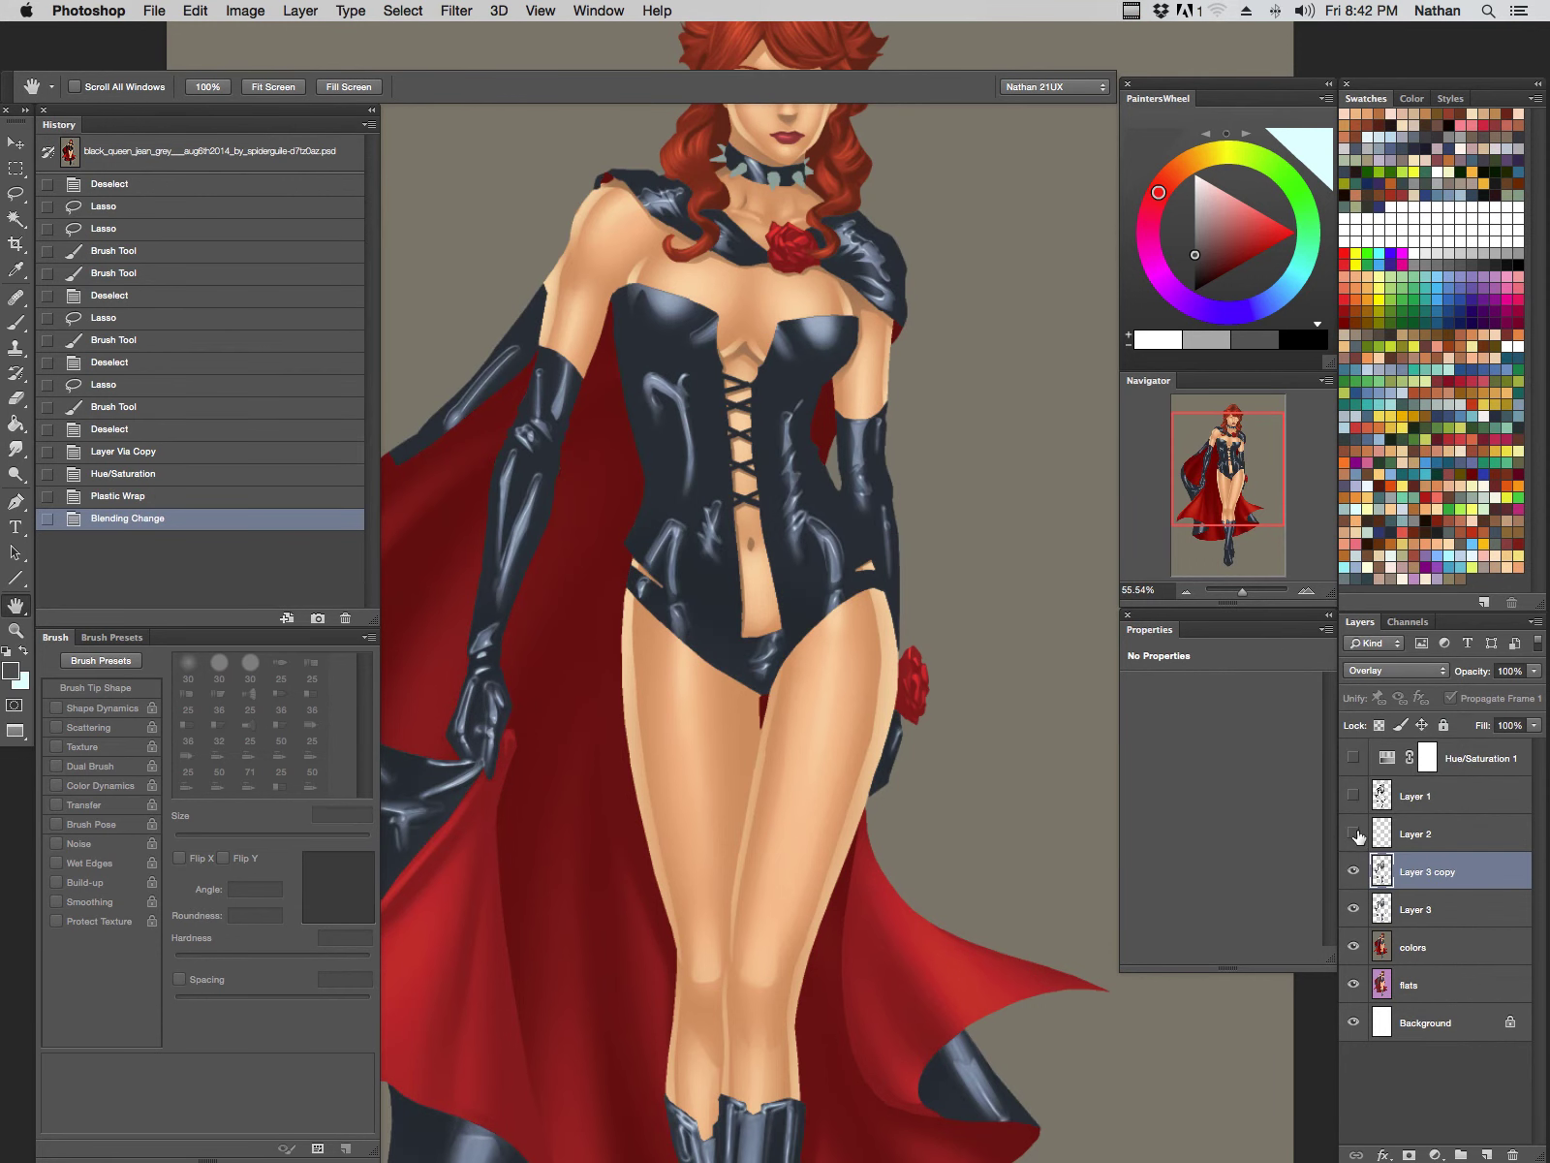
Step: Make Layer 2 and Layer 1 visible again and check the overlaid shine on the corset, cape and boots
left_click_drag(1357, 835, 1355, 797)
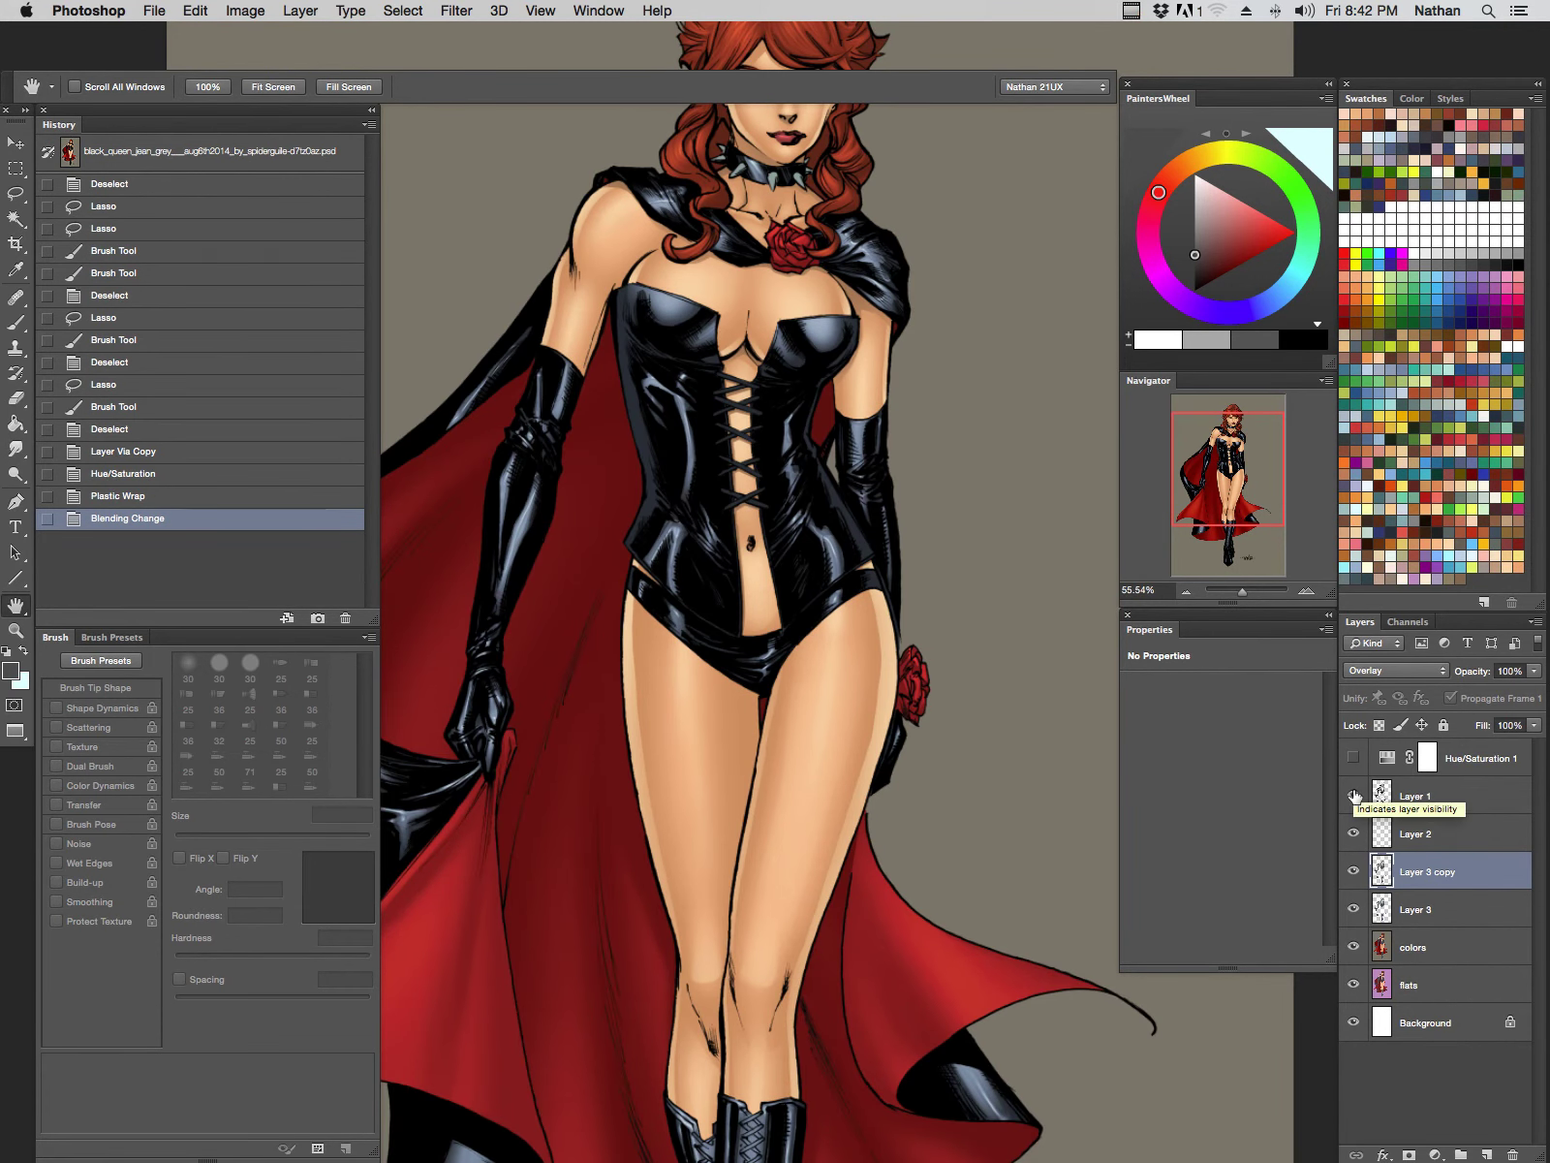
left_click_drag(768, 775, 797, 694)
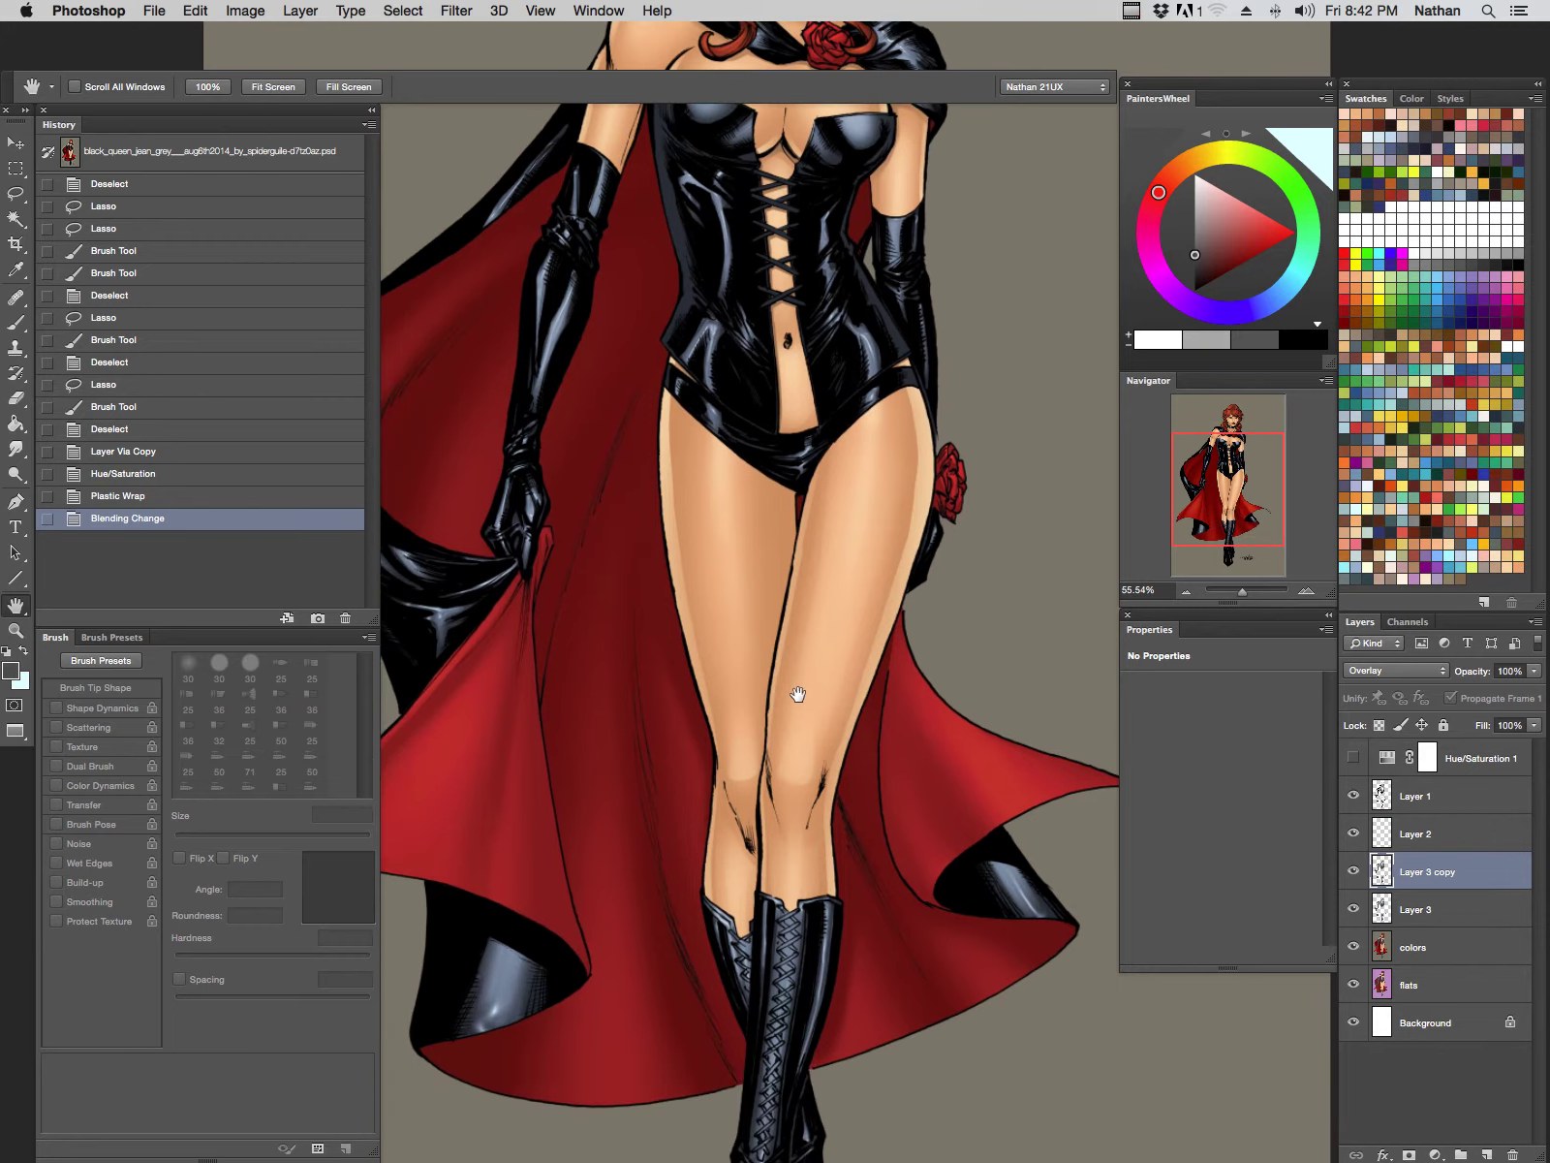
key("z")
left_click_drag(833, 903, 799, 958)
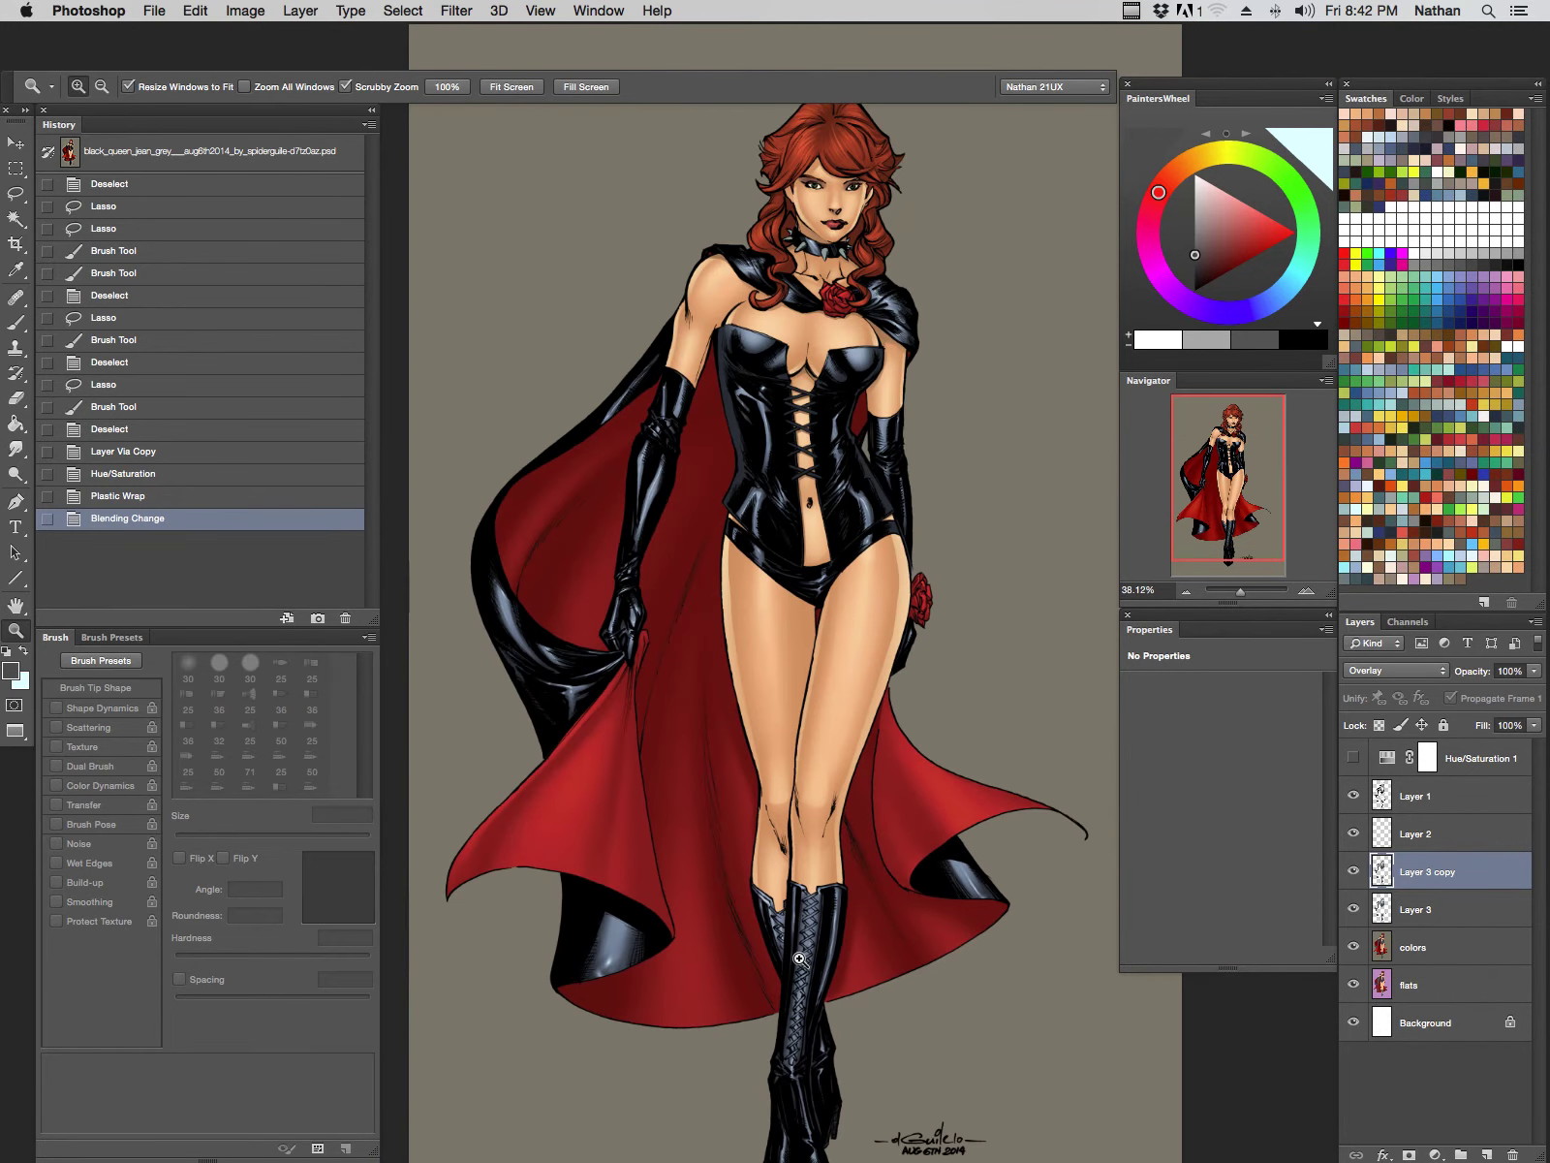
left_click_drag(849, 698, 788, 667)
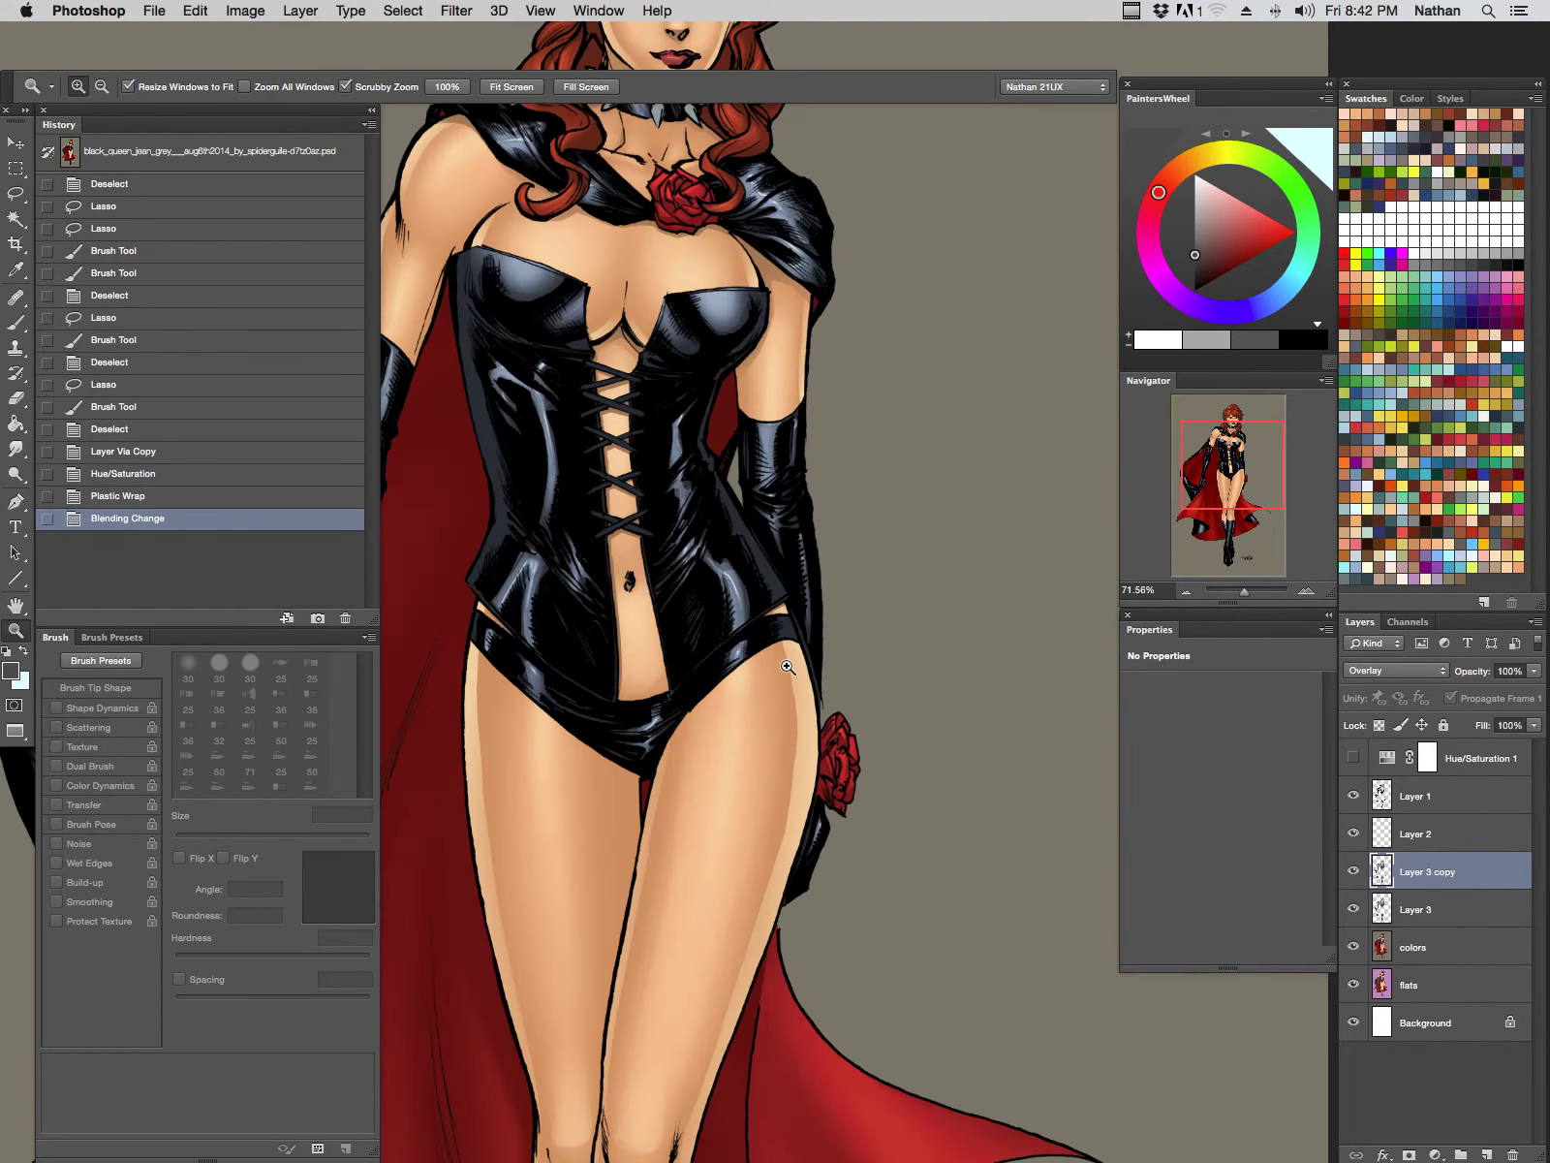
Step: Apply Levels to Layer 3 copy with a white input level of 174 and a midtone value of 0.86
key("super+l")
left_click_drag(1227, 389, 1149, 389)
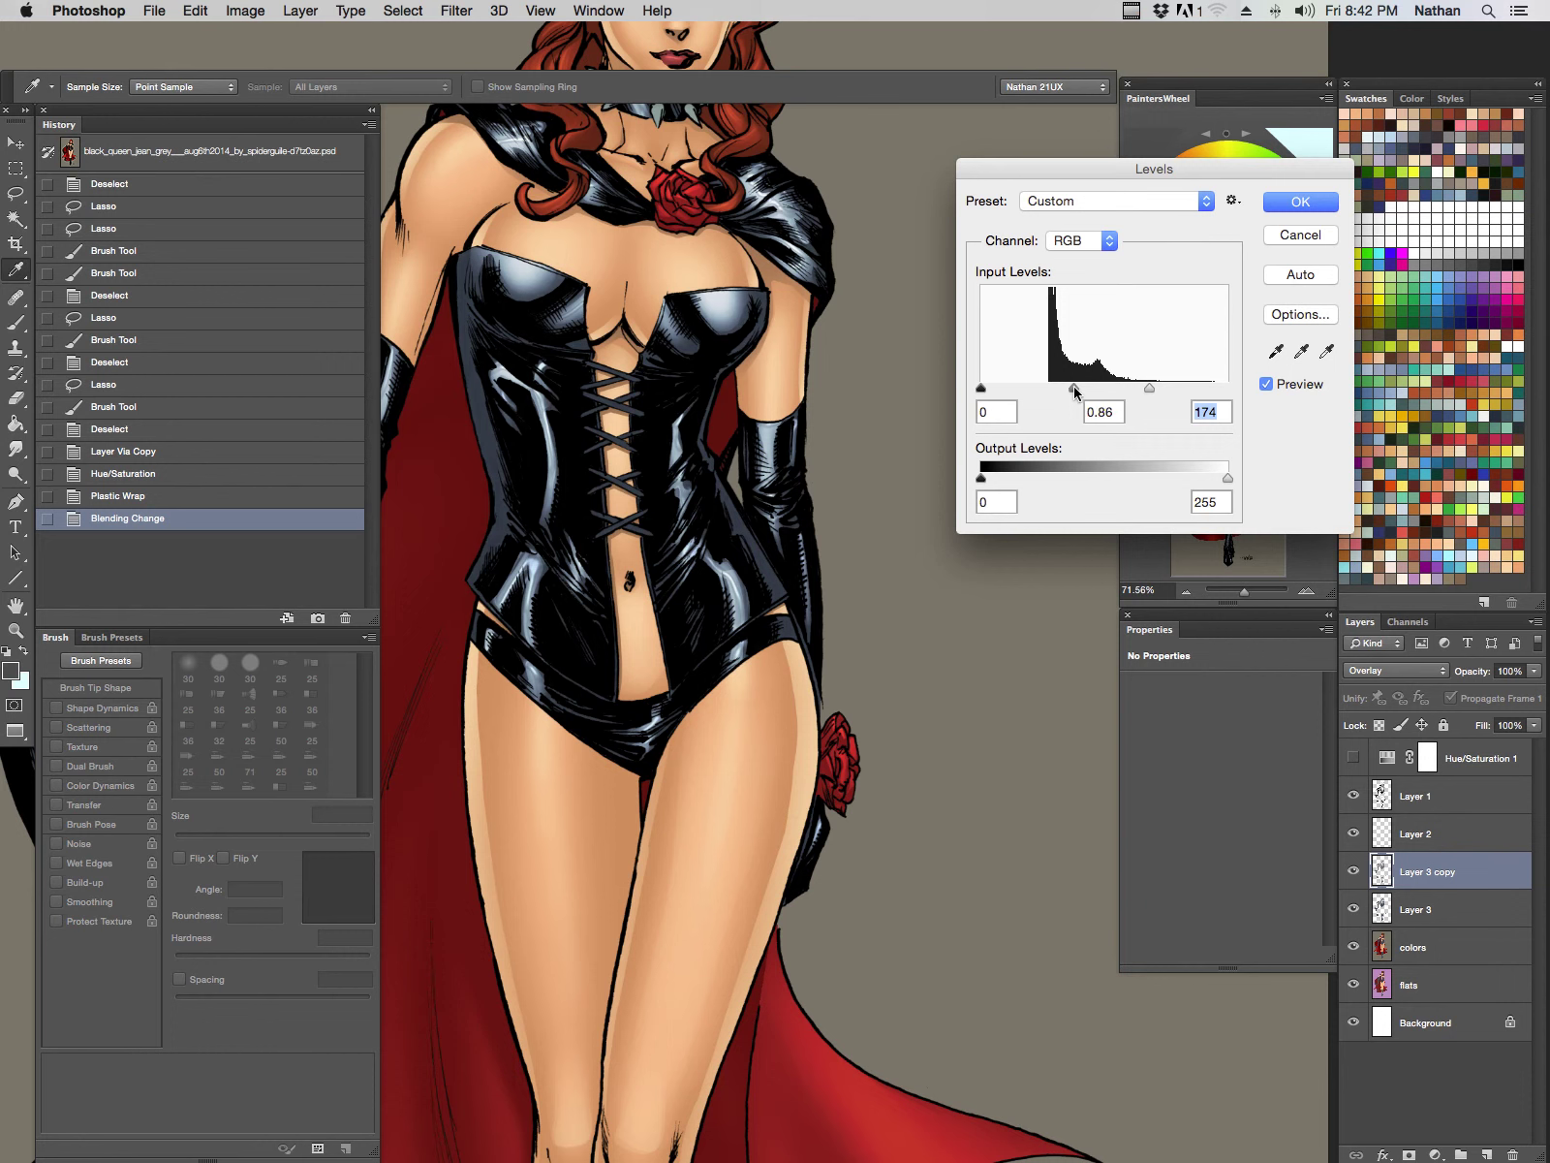
left_click(1074, 390)
left_click(1300, 201)
Step: Inspect the brightened leather highlights on the corset, gloves, cape lining and boots with the interface hidden
key("Tab")
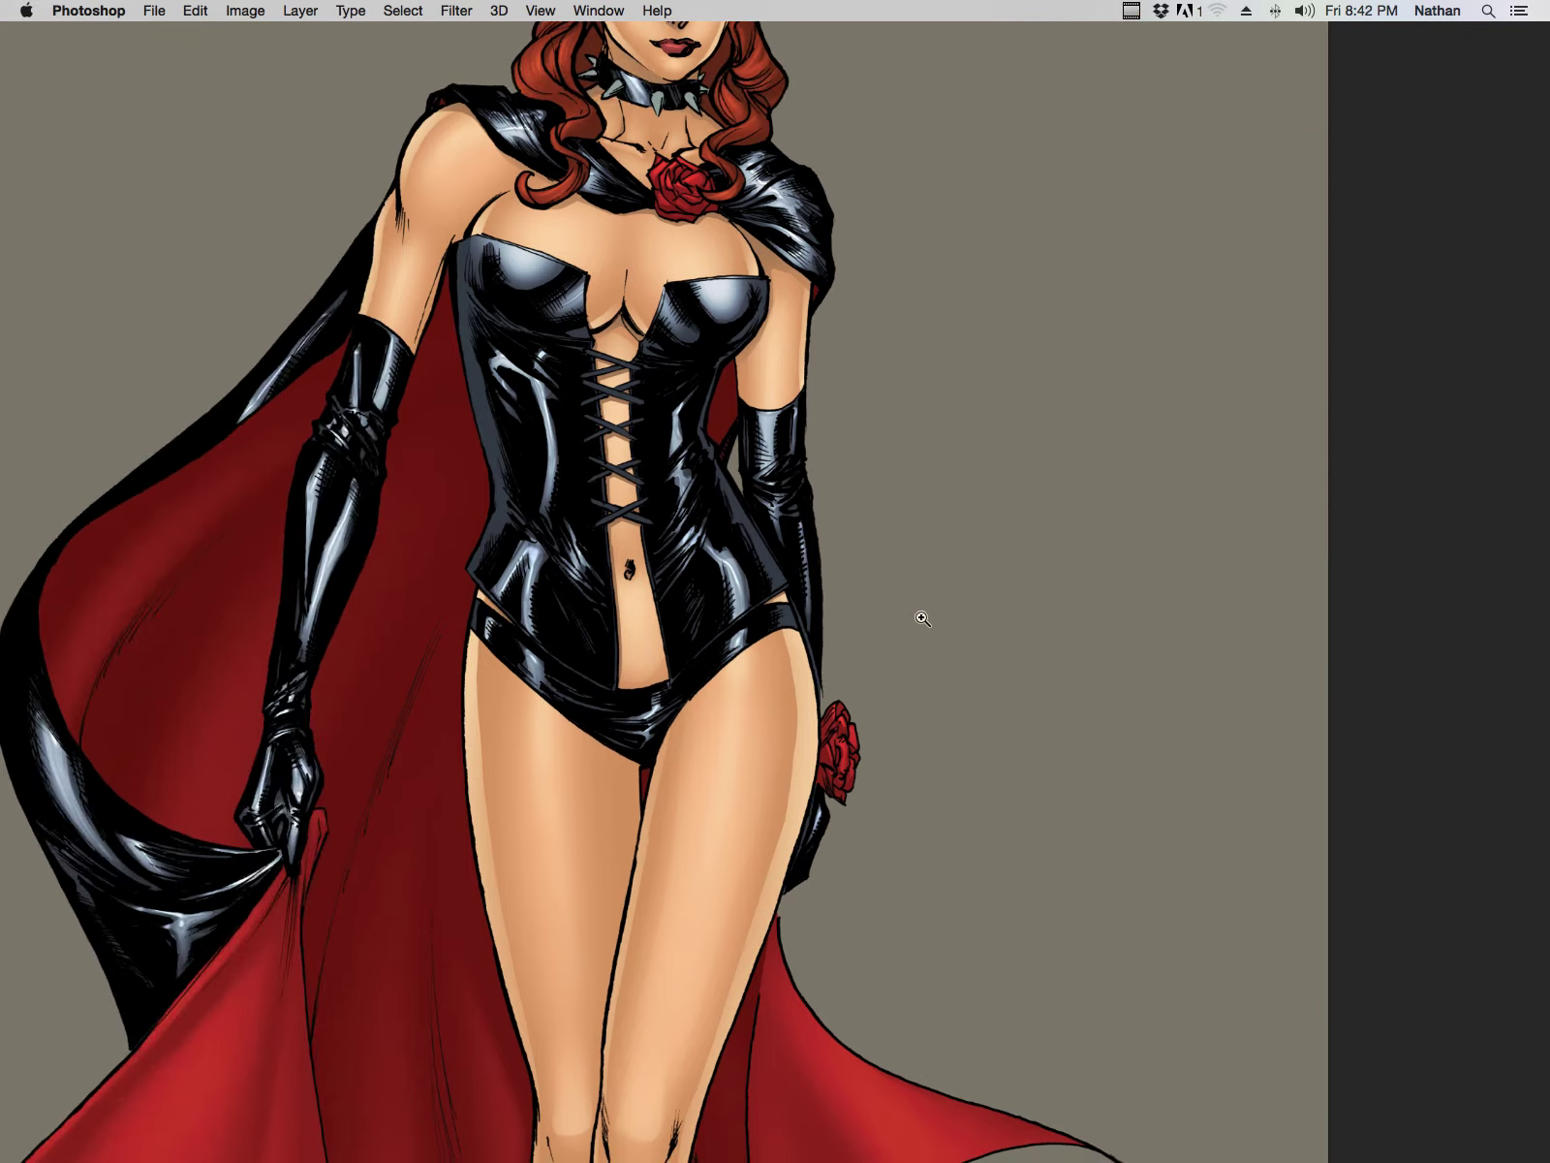
left_click_drag(921, 618, 771, 780)
left_click_drag(779, 901, 727, 675)
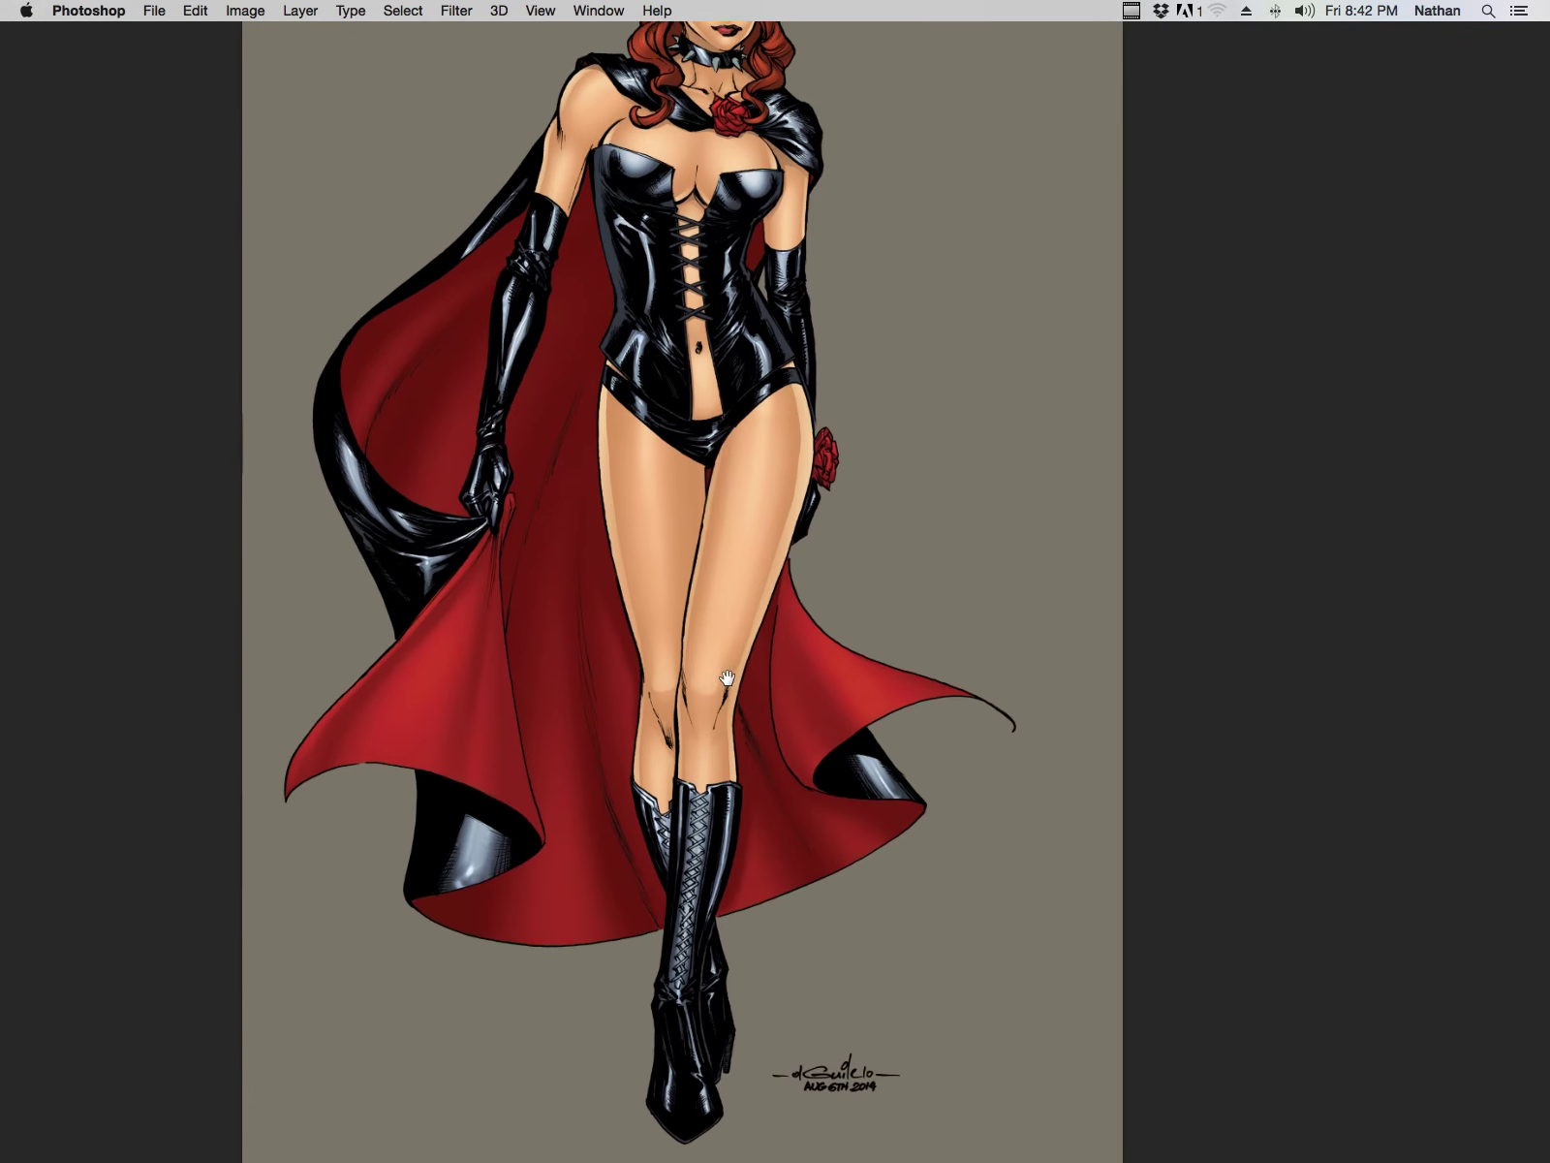
left_click_drag(605, 880, 655, 833)
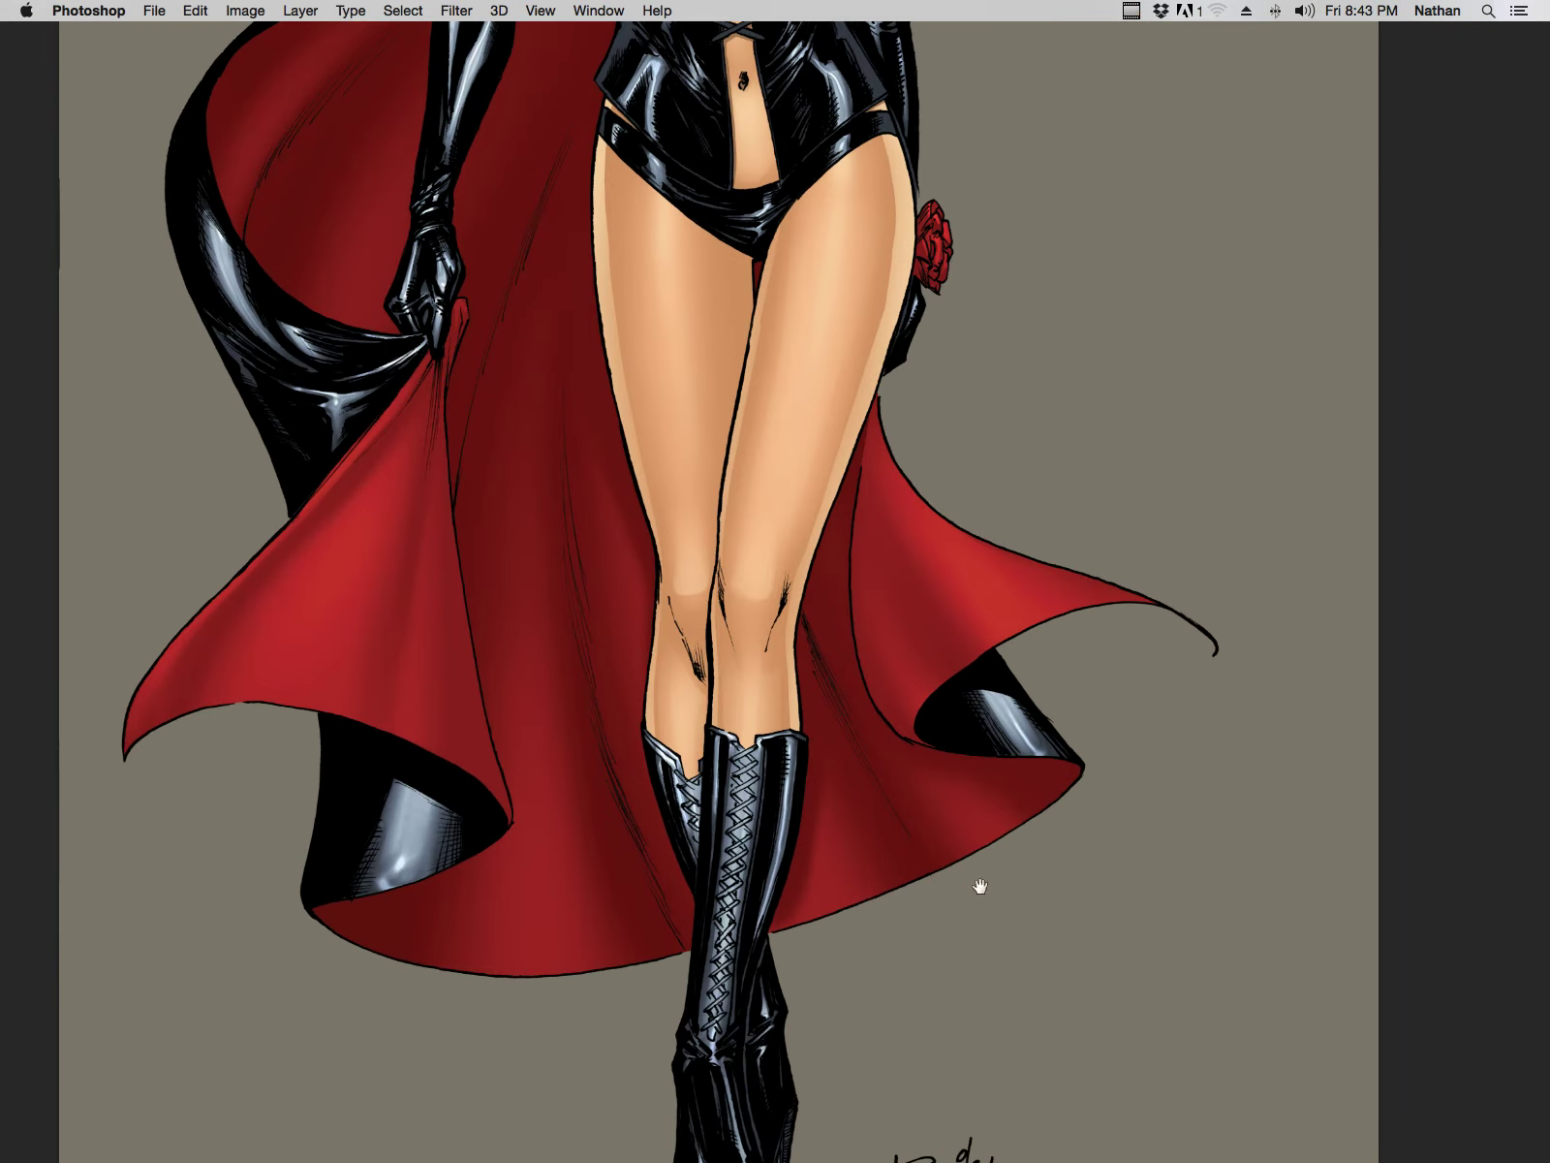
left_click_drag(980, 887, 986, 707)
left_click_drag(1091, 671, 978, 861)
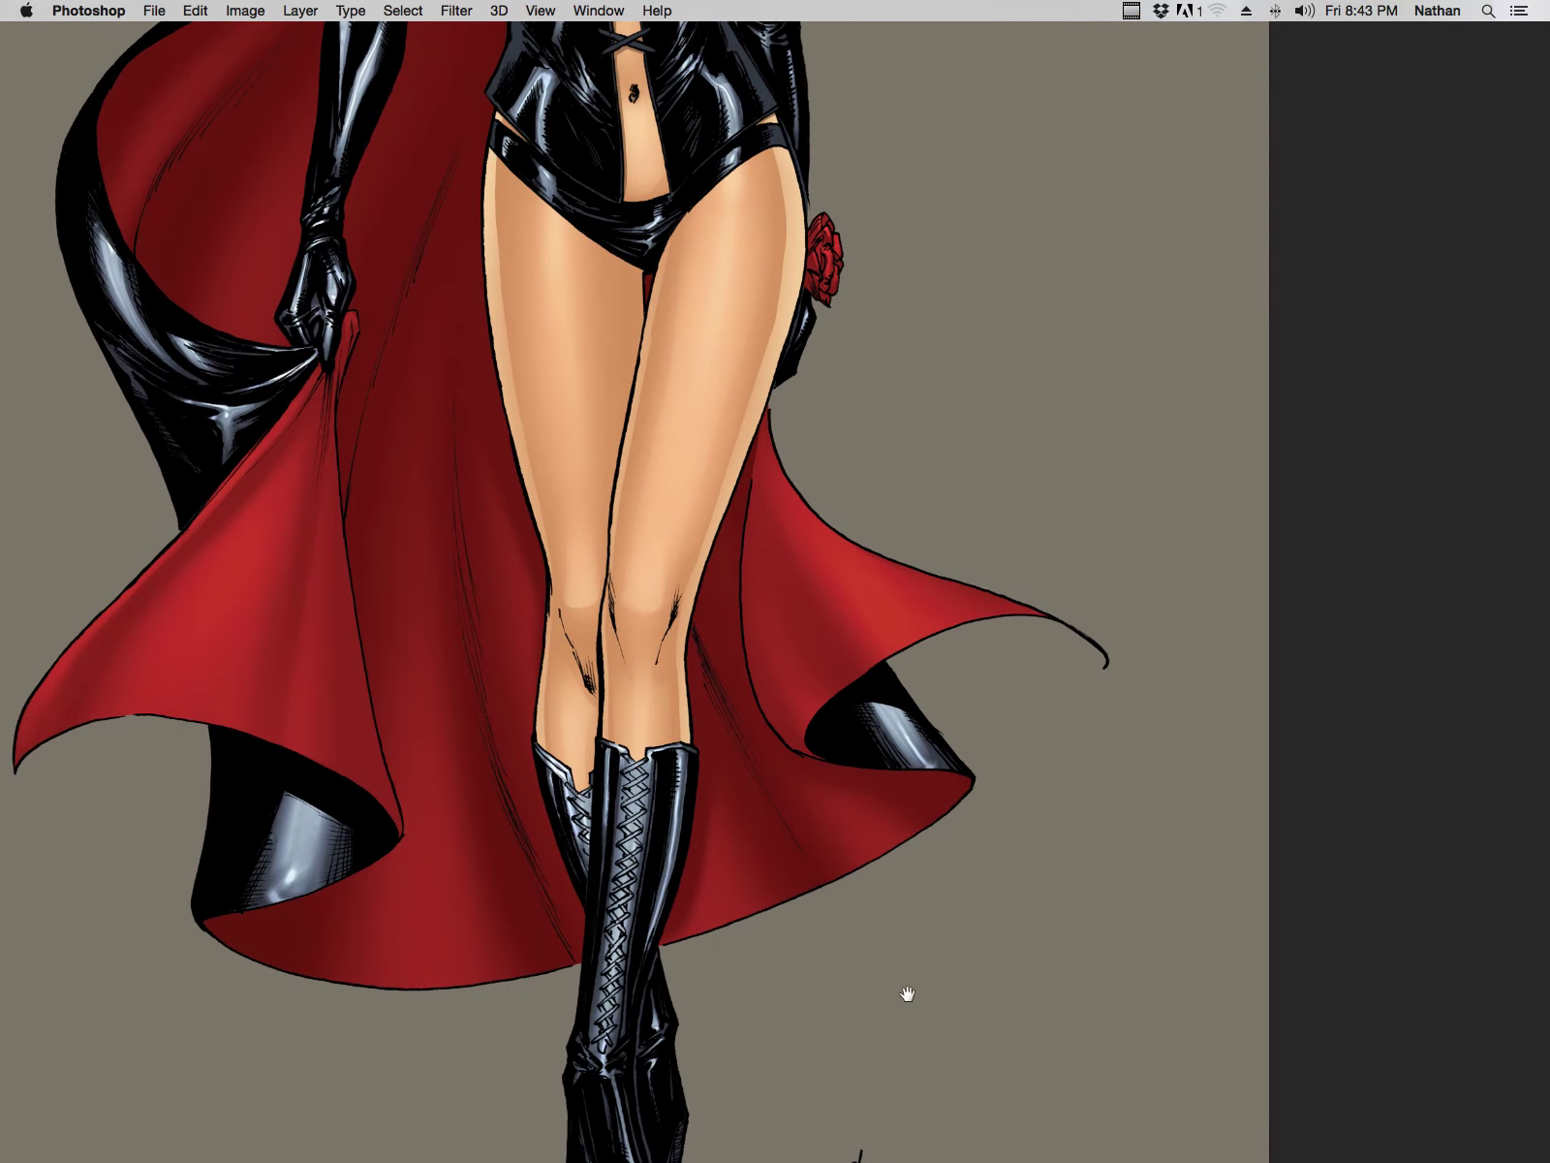
Step: Inspect the leather shine on the cape, boots and whole figure at different zoom levels, and bring the tool panels back
left_click_drag(836, 816, 899, 783)
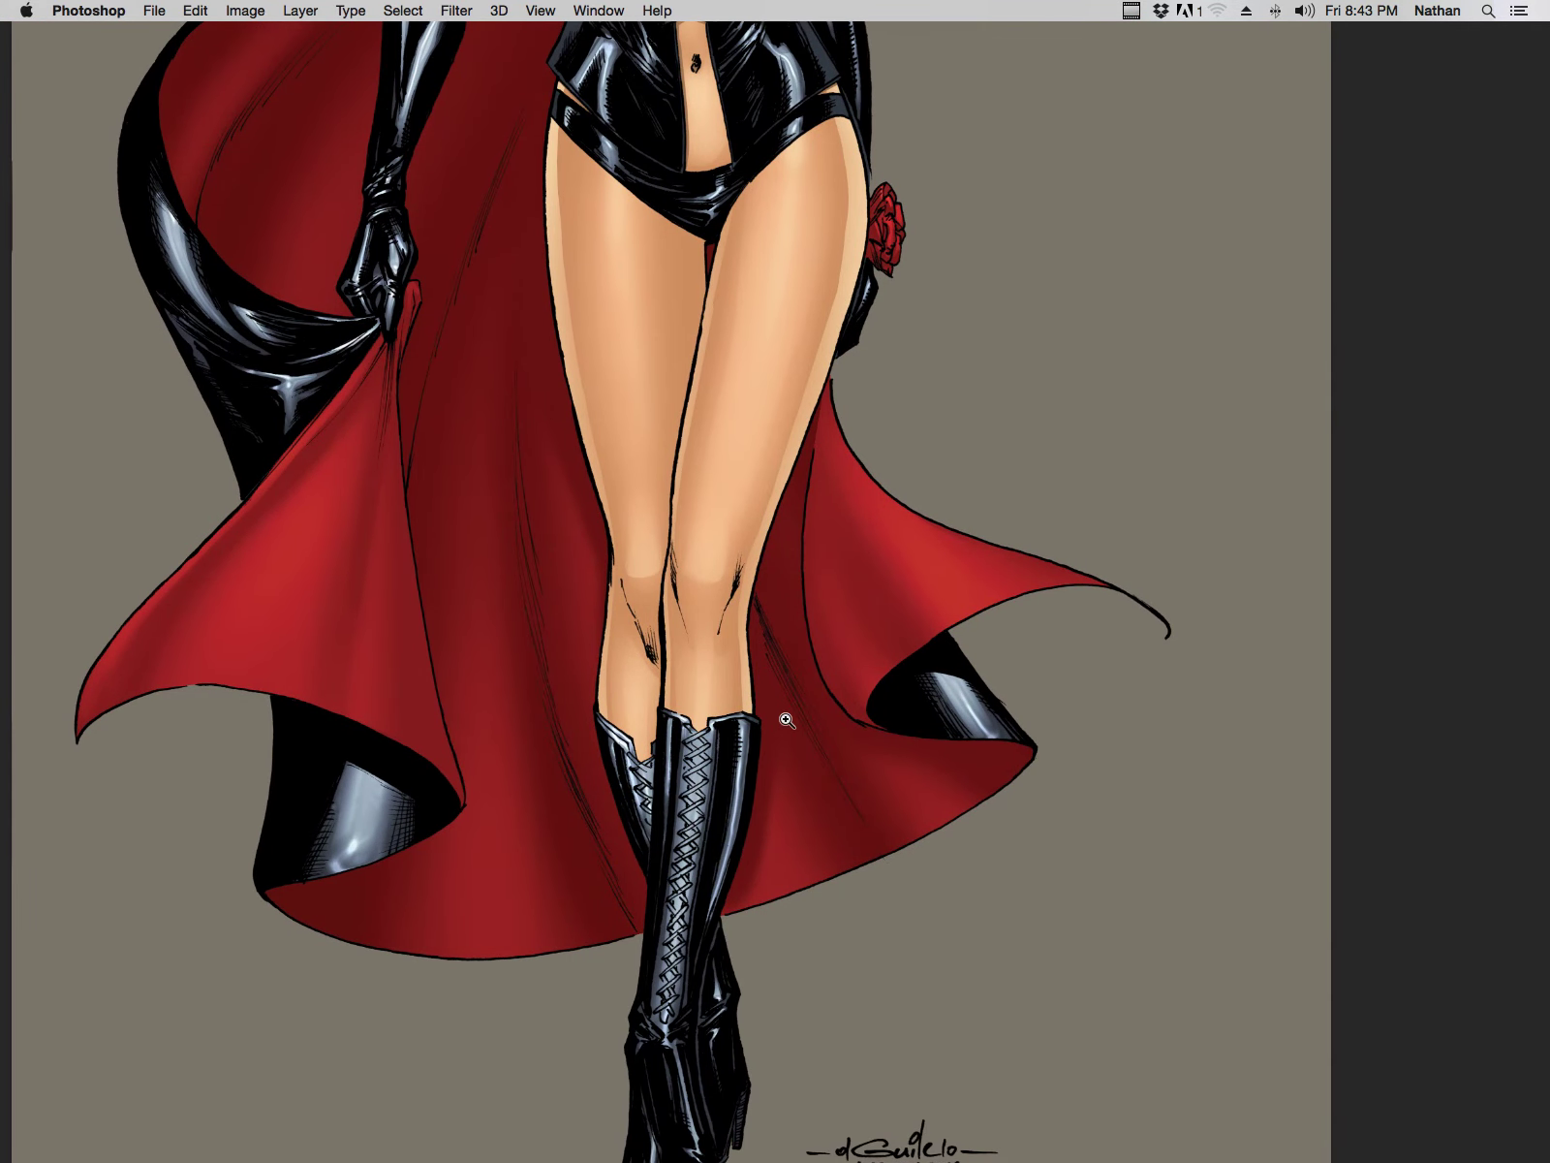
scroll(787, 720, "up", 10)
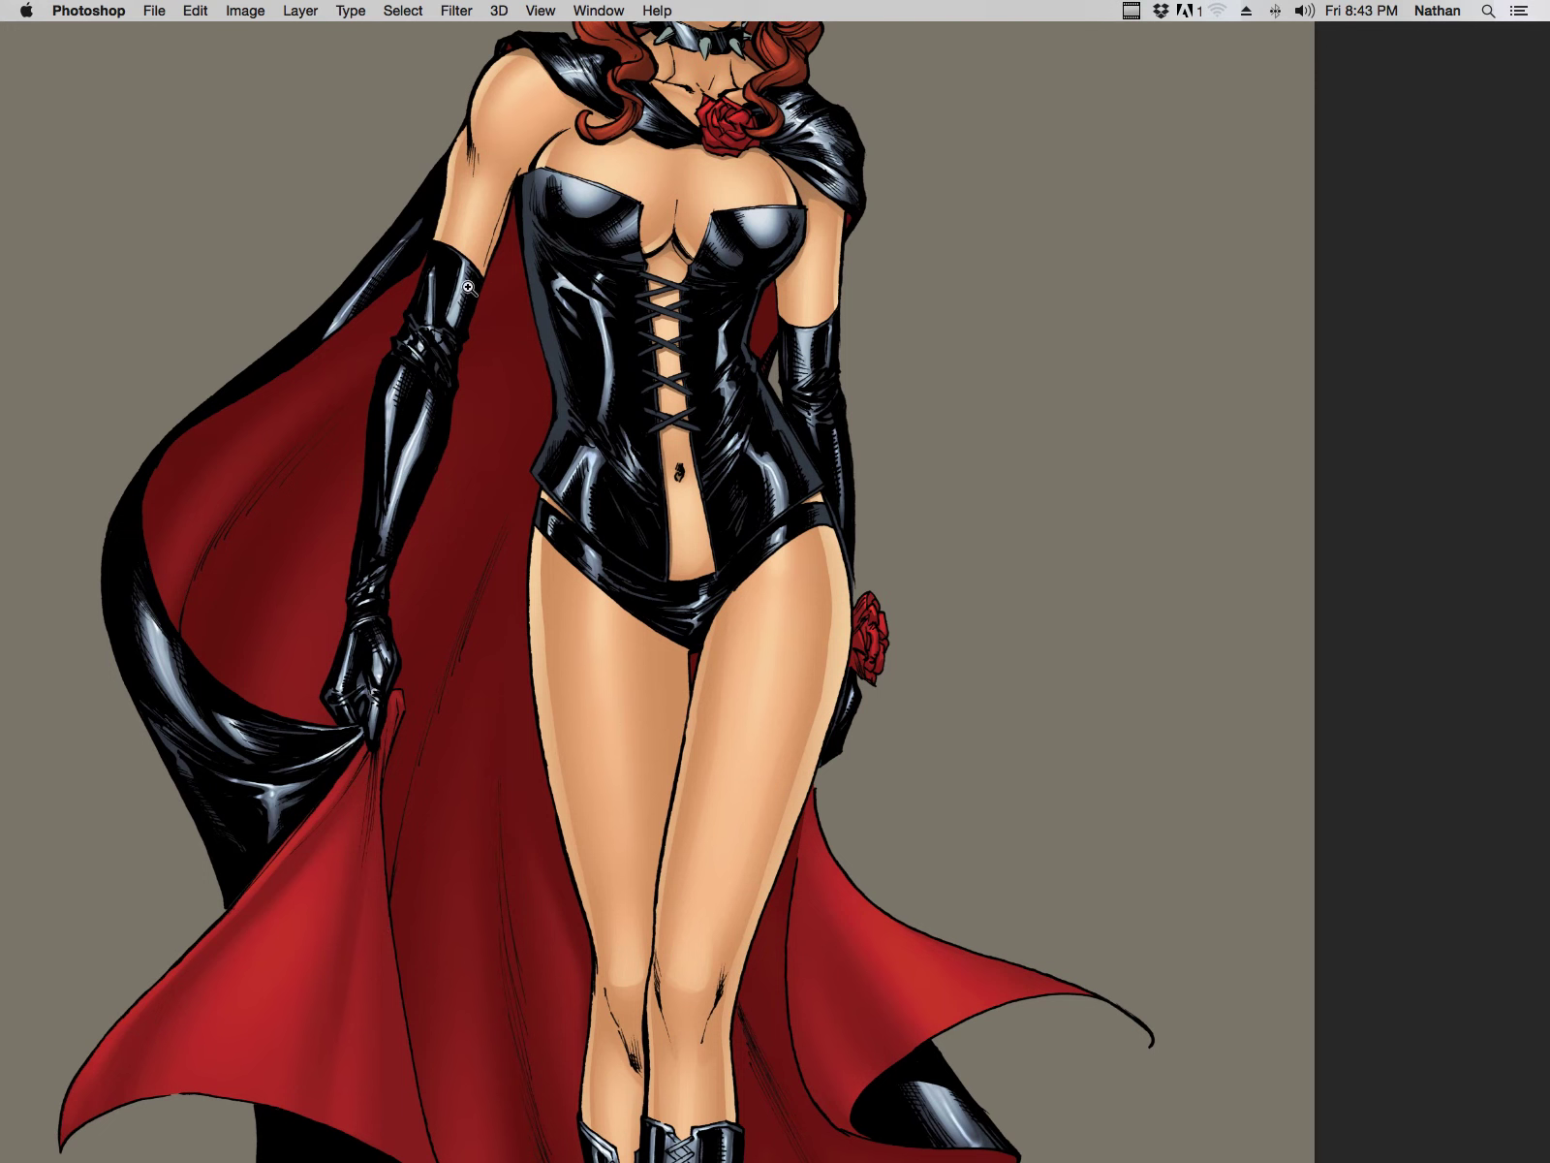
left_click_drag(946, 543, 885, 817)
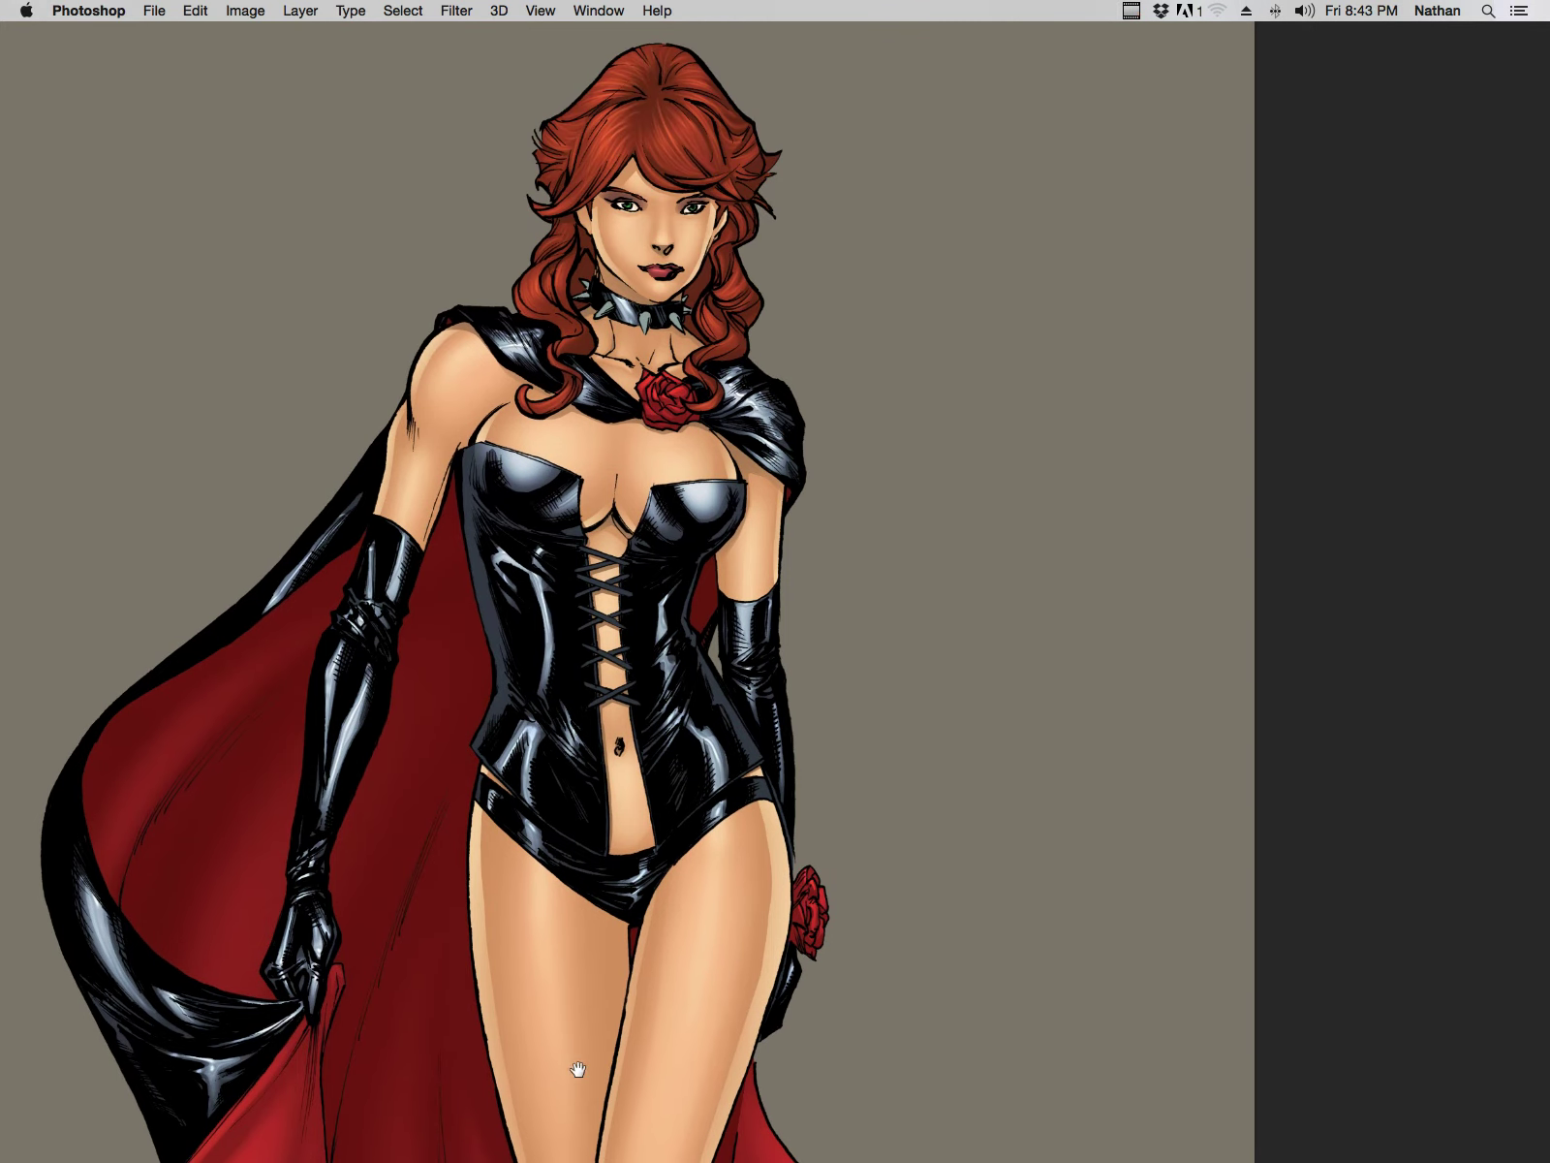
left_click_drag(764, 909, 738, 787)
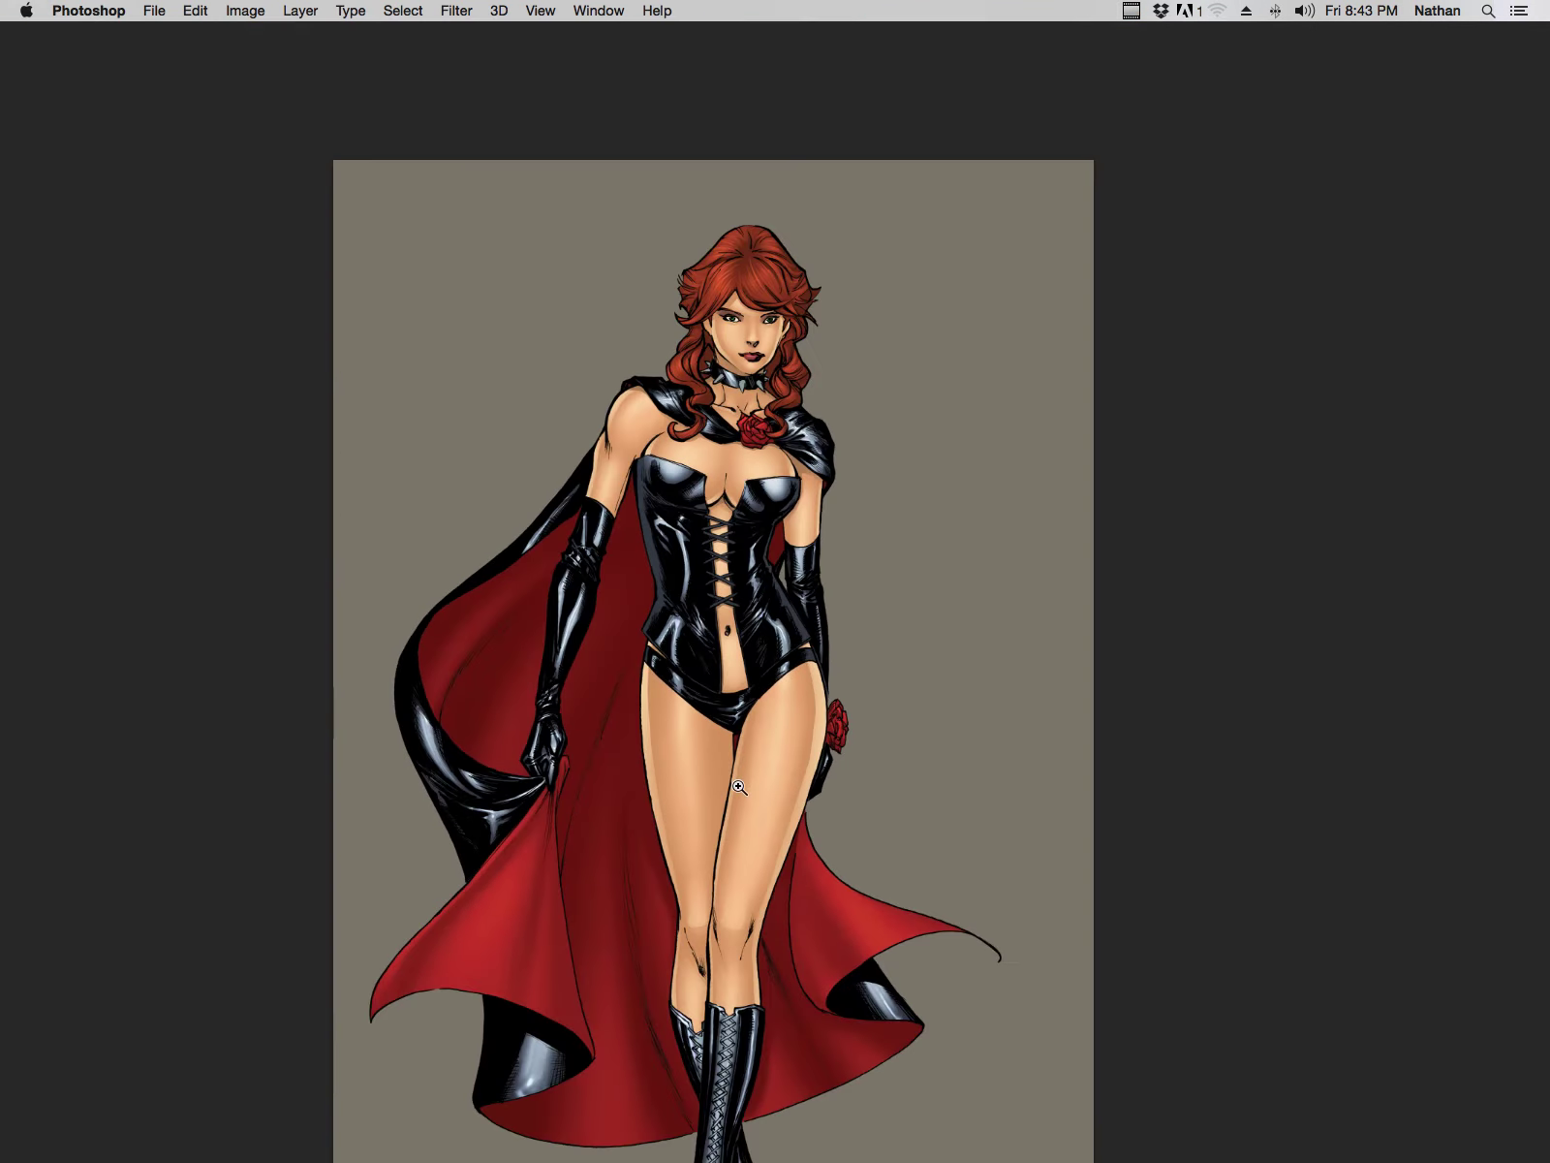
key("Tab")
left_click_drag(797, 712, 877, 715)
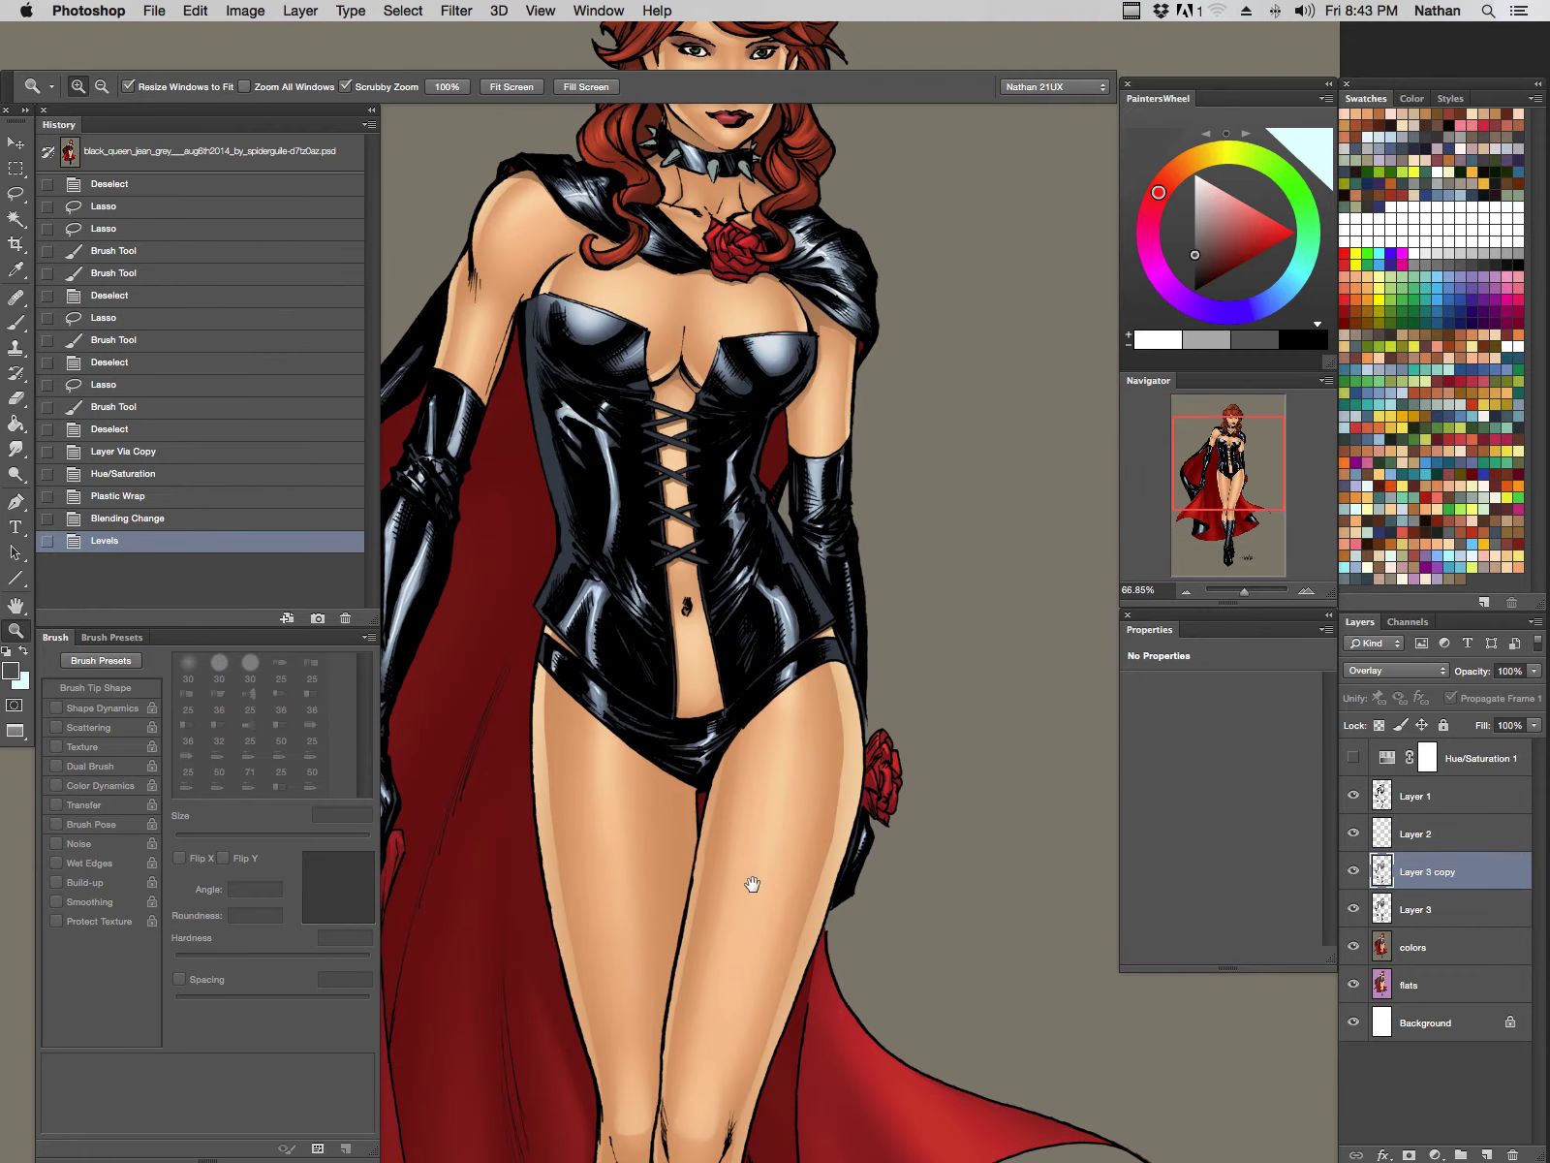
Step: Hide Layer 1 and Layer 2, set Layer 3 copy to Normal blending, and sample the corset's flat gray
left_click(1354, 797)
left_click(1445, 671)
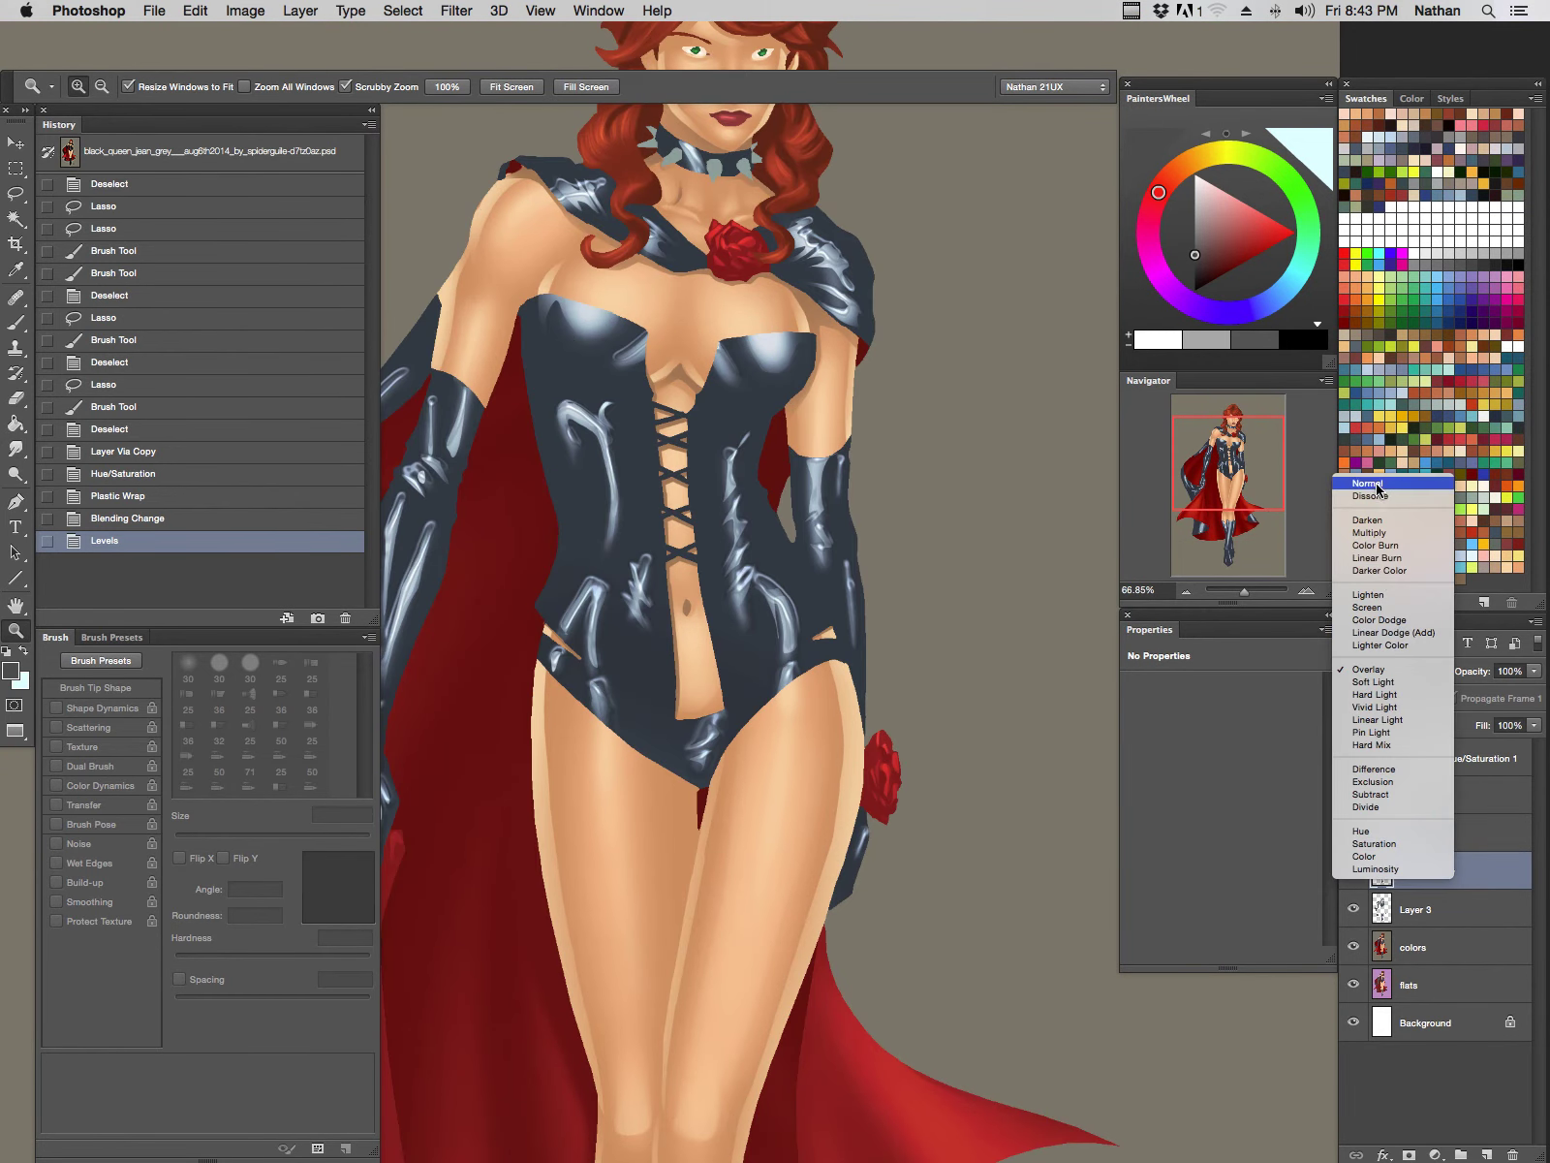
left_click(1376, 489)
key("i")
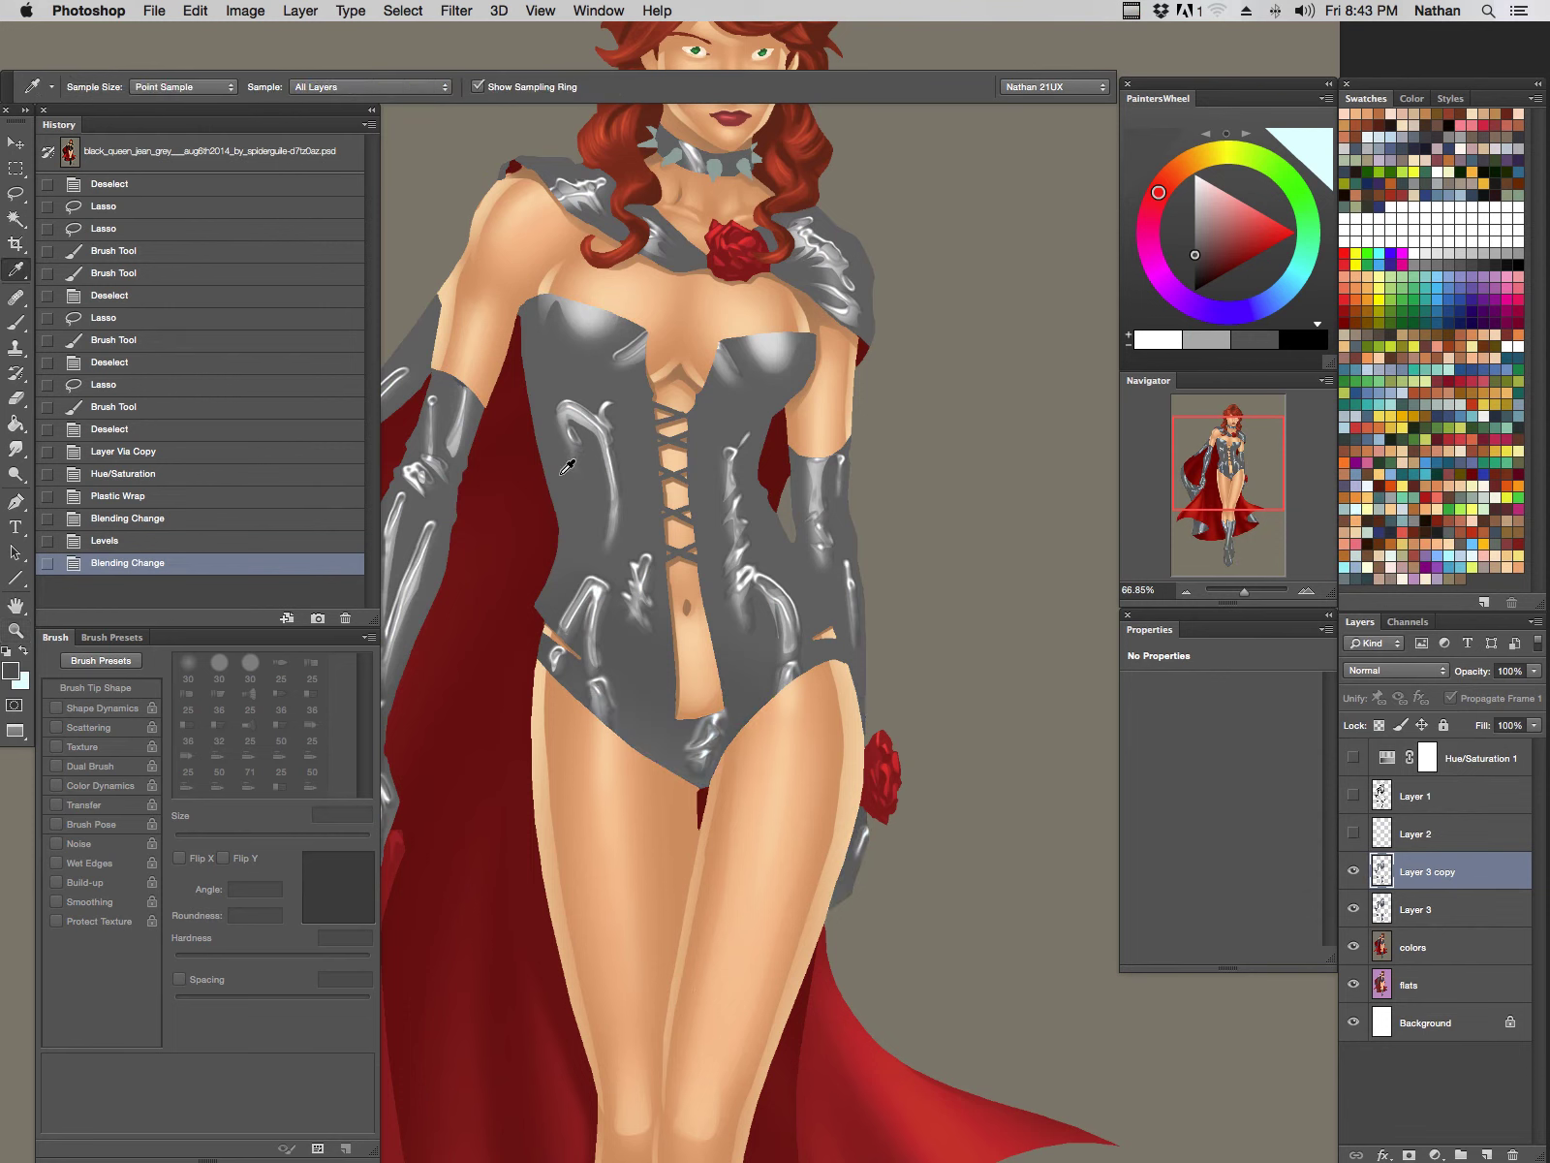
left_click(568, 466)
left_click_drag(567, 466, 566, 467)
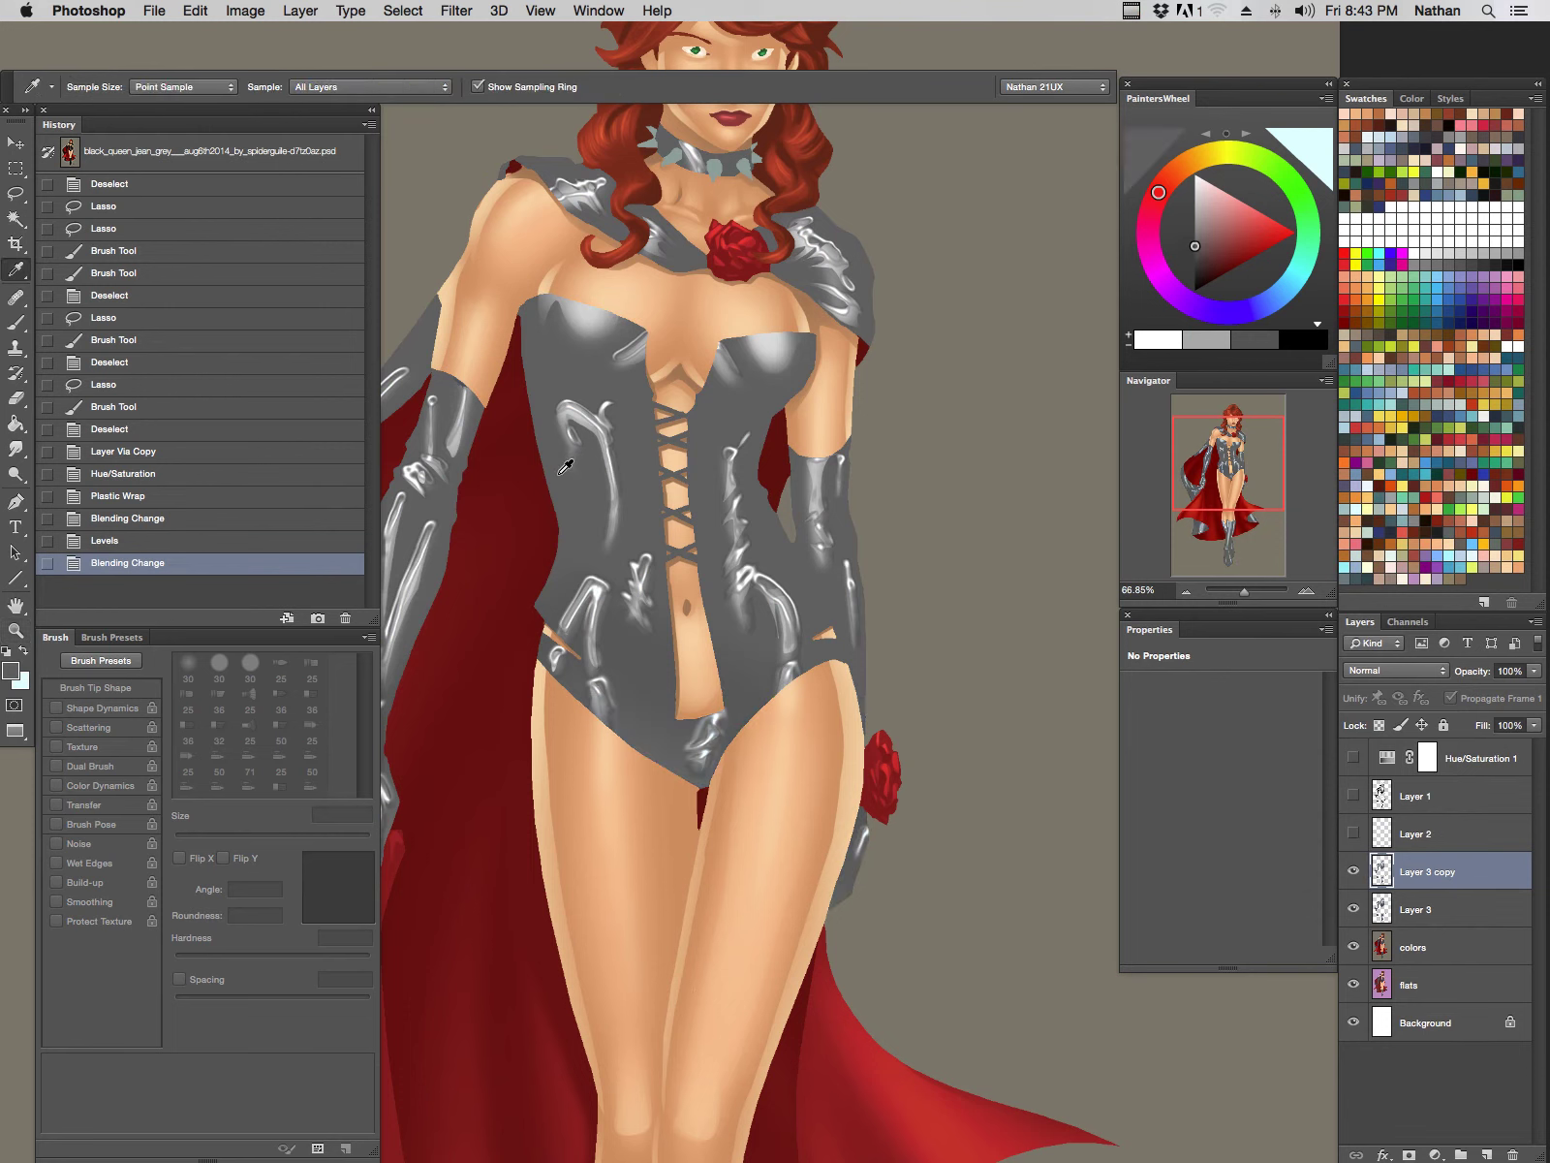
Step: Make Layer 2 and Layer 1 visible again and set Layer 3 copy's blend mode back to Overlay
left_click(1355, 832)
left_click(1395, 670)
left_click(1373, 858)
scroll(876, 637, "up", 3)
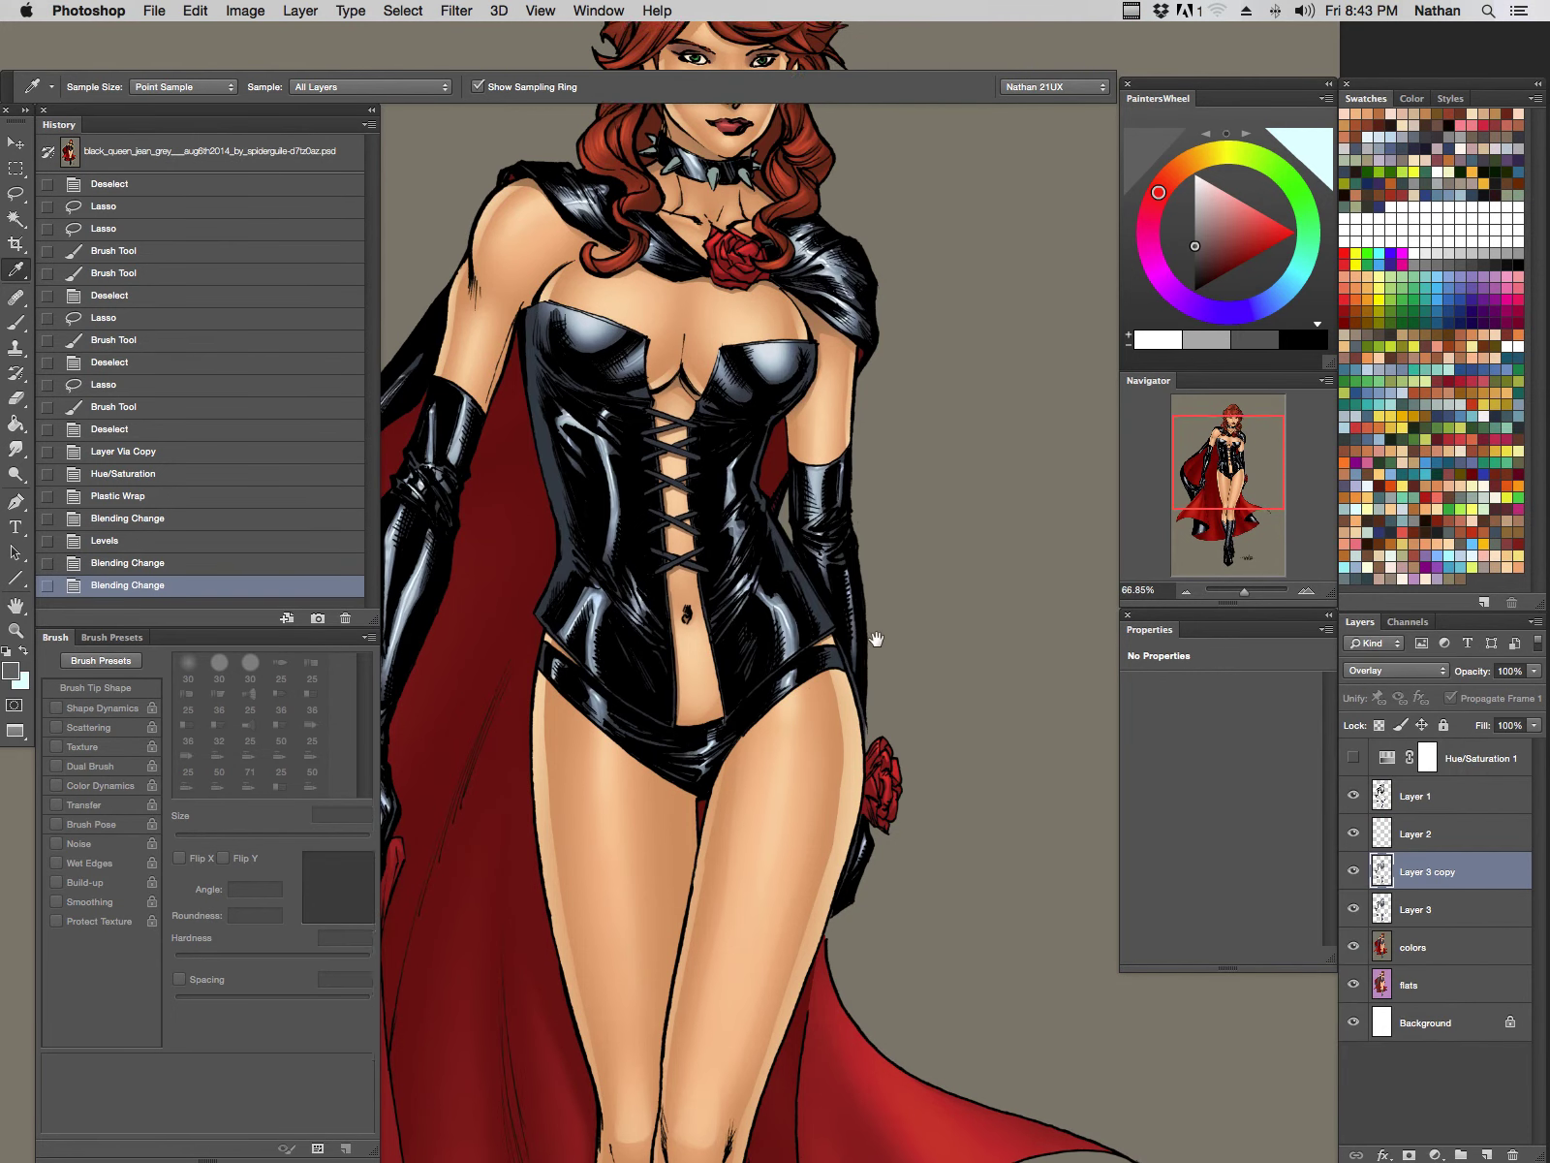
Step: Lock the transparent pixels of Layer 3 copy and tone down highlights around the upper costume with the gray soft brush
key("b")
left_click(1379, 726)
left_click_drag(931, 538, 861, 641)
mouse_move(759, 427)
left_mouse_down()
mouse_move(695, 380)
mouse_move(791, 503)
mouse_move(809, 633)
mouse_move(747, 530)
mouse_move(776, 516)
mouse_move(783, 551)
mouse_move(778, 524)
mouse_move(779, 547)
mouse_move(732, 515)
mouse_move(678, 423)
mouse_move(707, 465)
left_mouse_up()
key("bracketleft")
key("bracketleft")
key("bracketleft")
key("bracketleft")
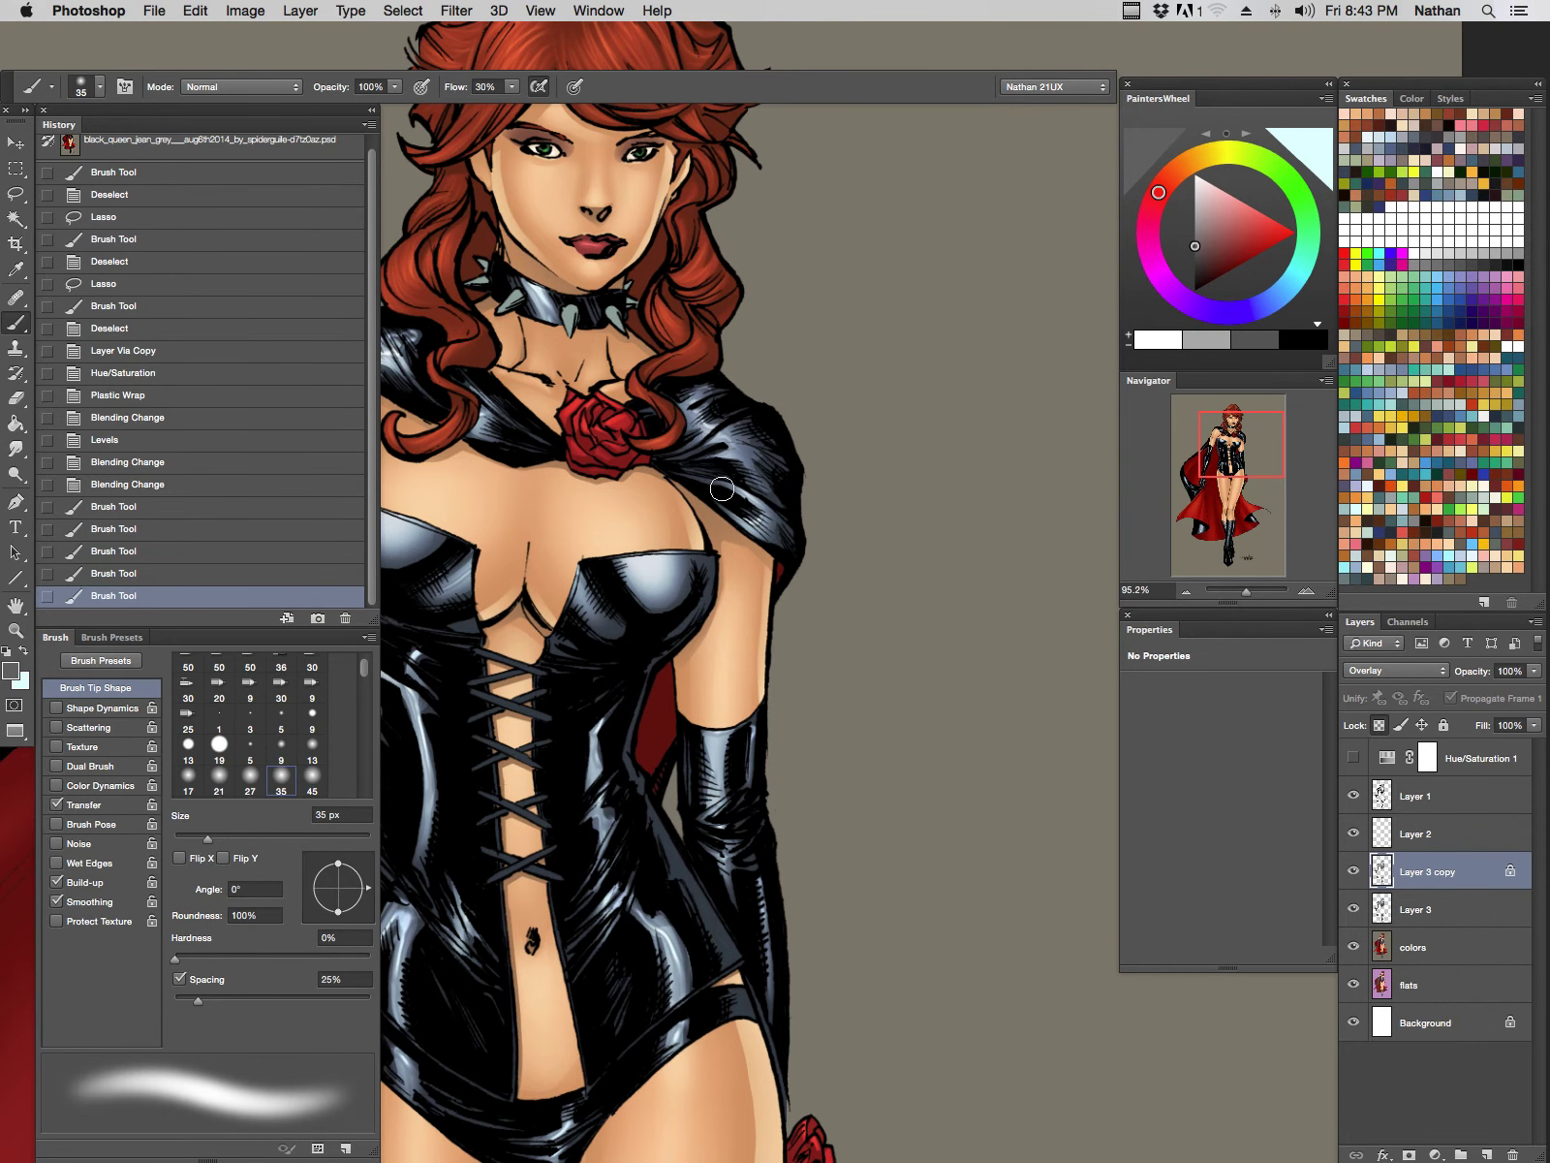
Step: Hide the interface and brush the sampled gray over excess highlights on the long glove at the cape side
key("Tab")
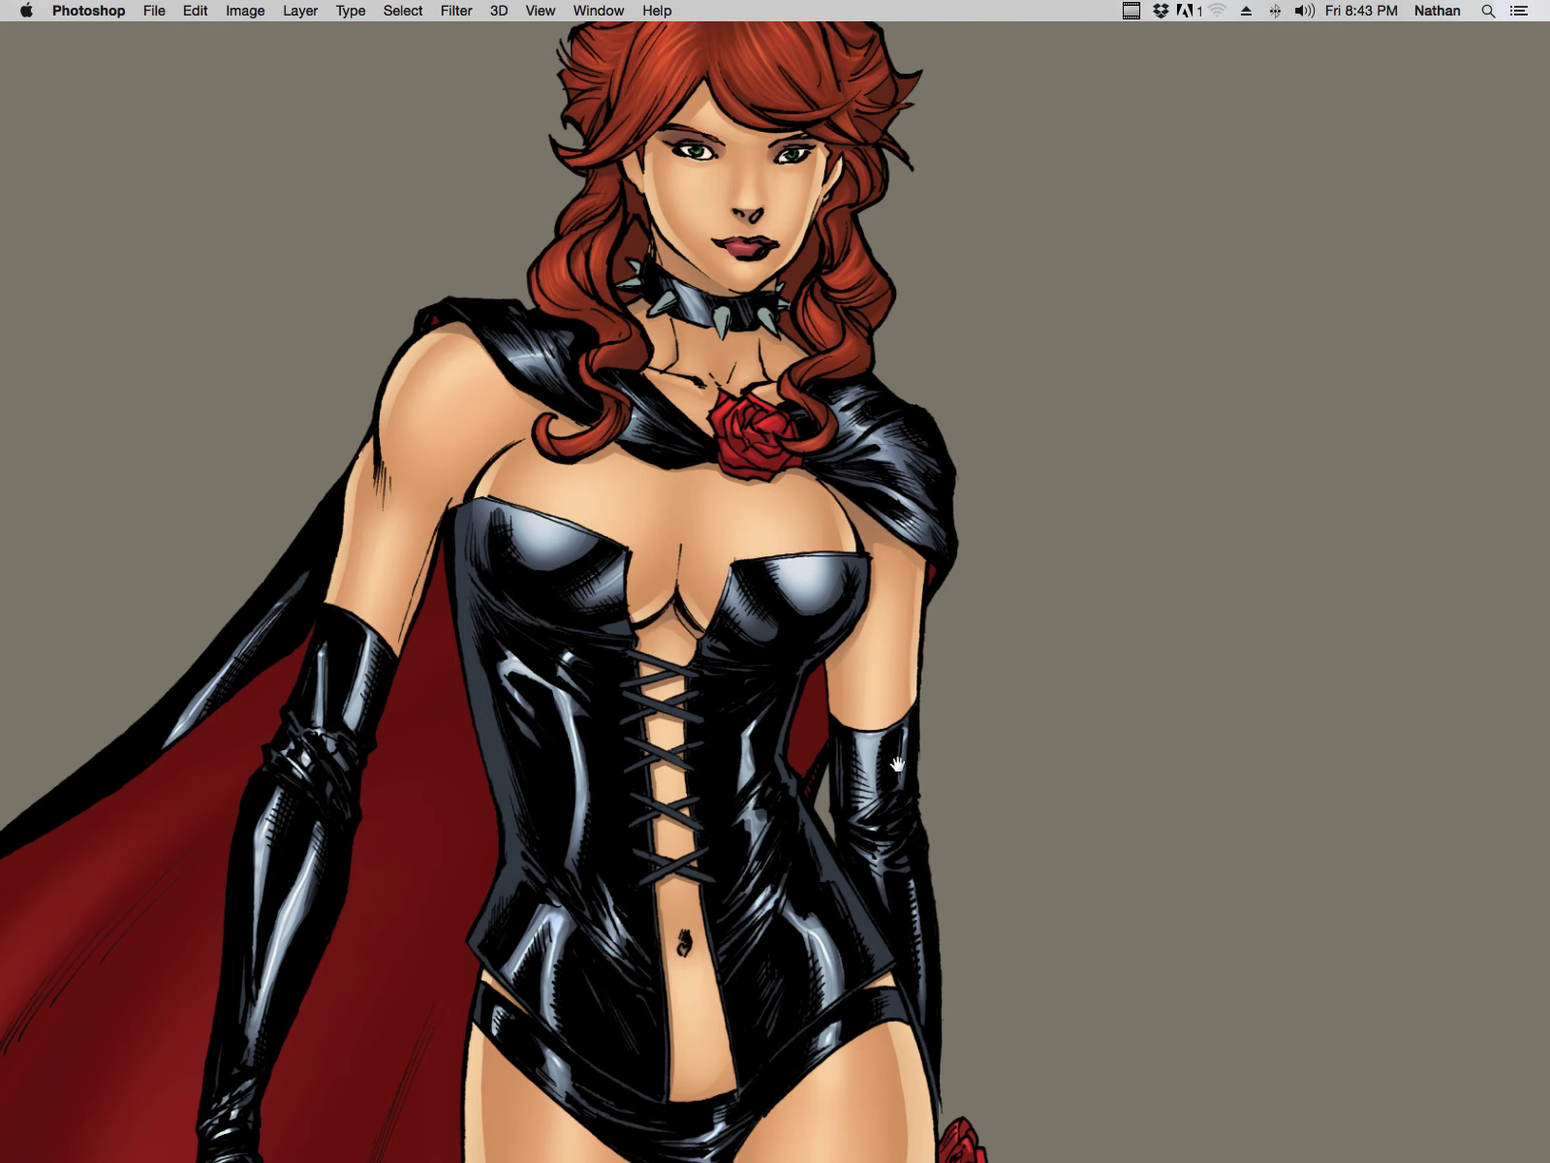
left_click_drag(897, 765, 922, 647)
left_click(863, 790)
left_click_drag(826, 892, 920, 638)
left_click_drag(709, 695, 771, 640)
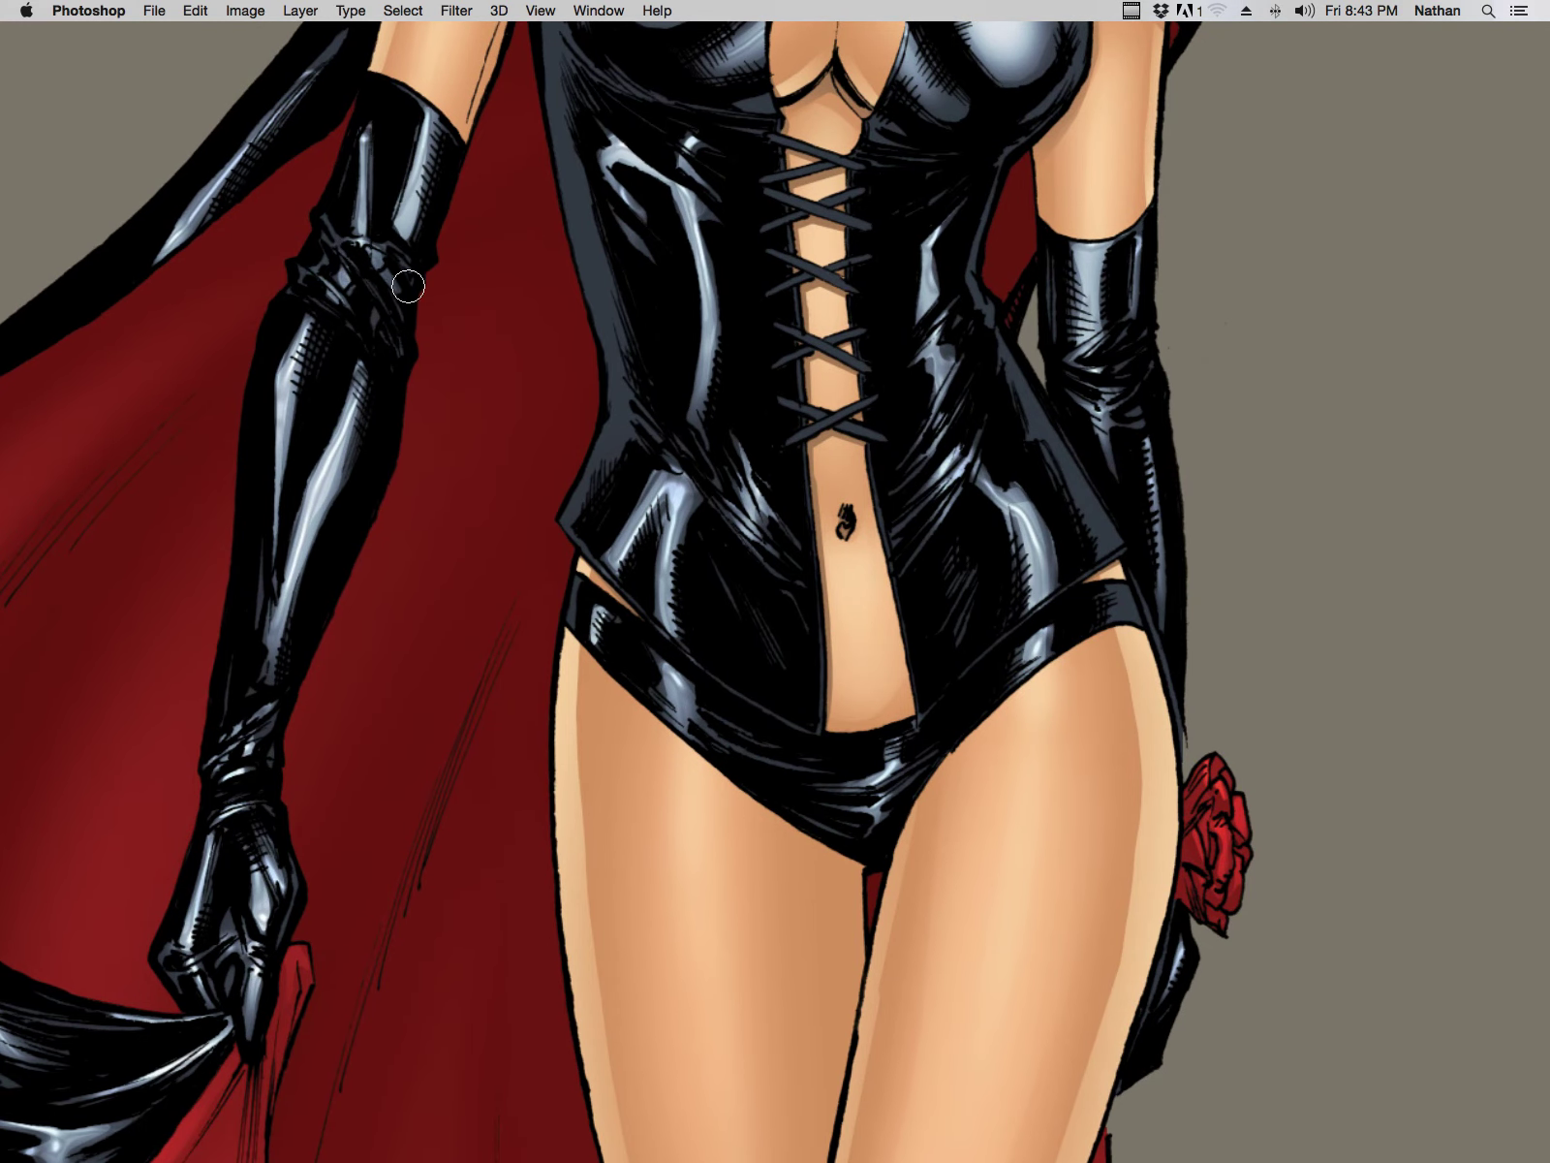
left_click_drag(744, 662, 957, 501)
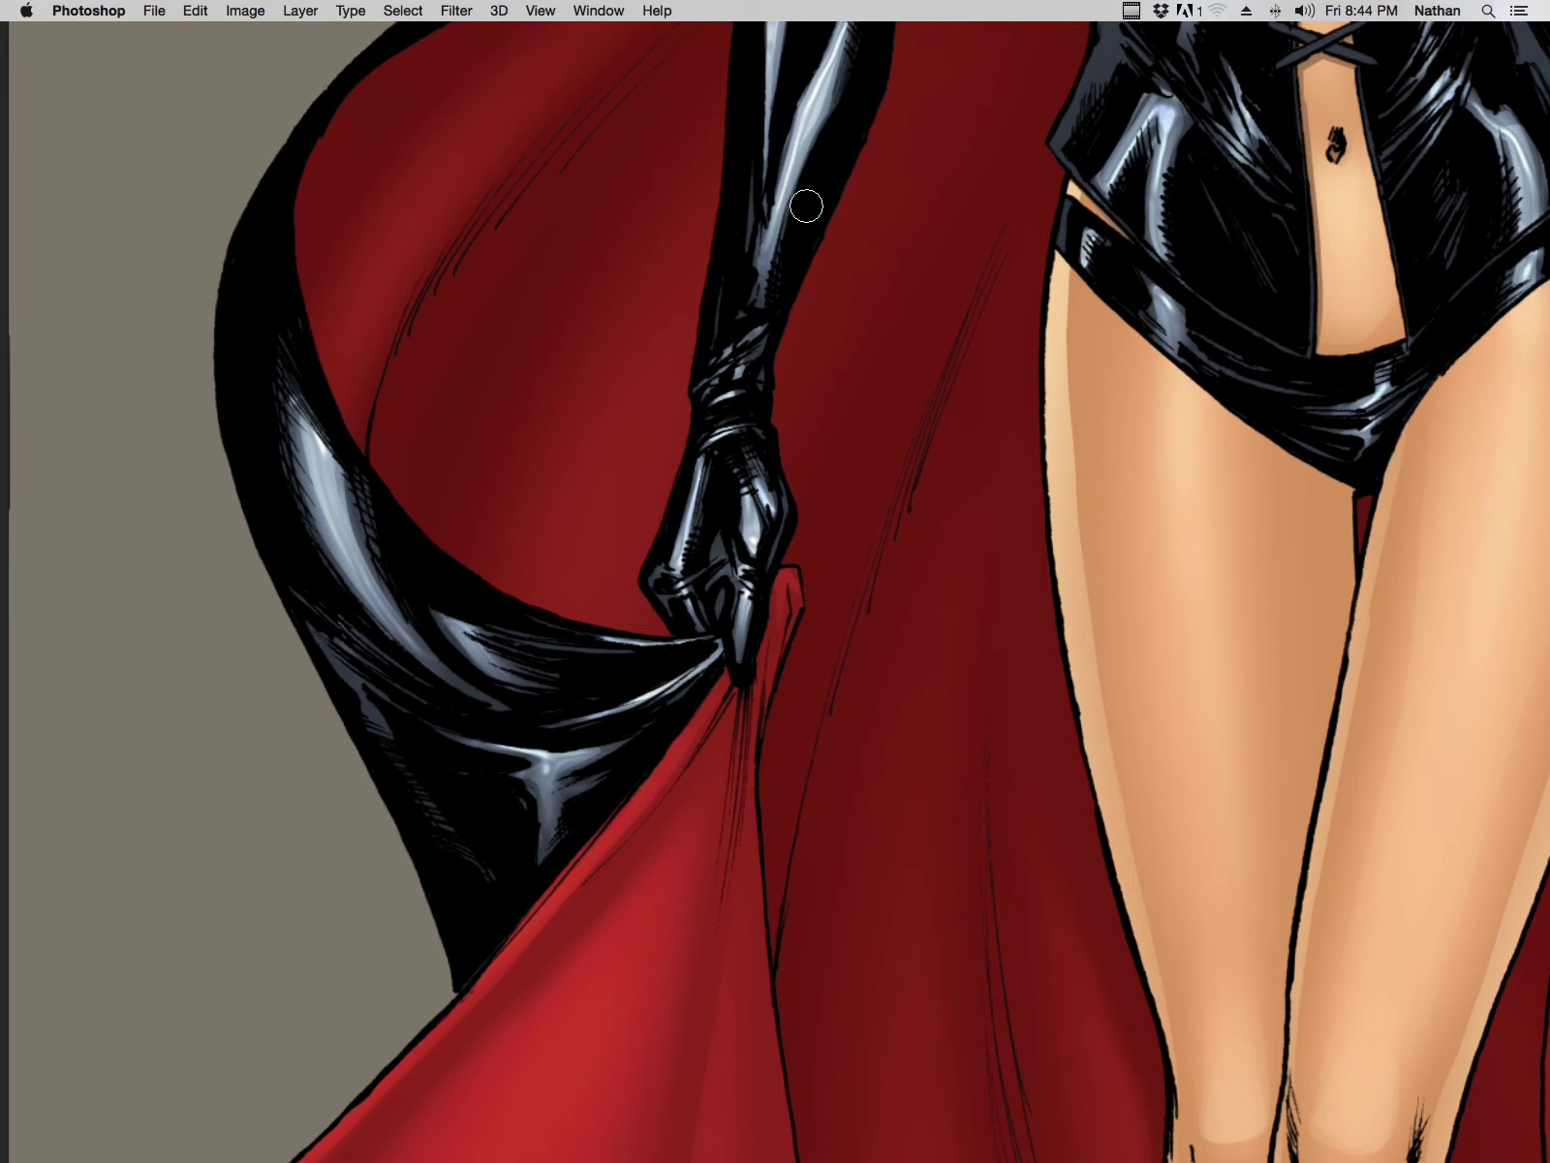
left_click_drag(944, 547, 440, 814)
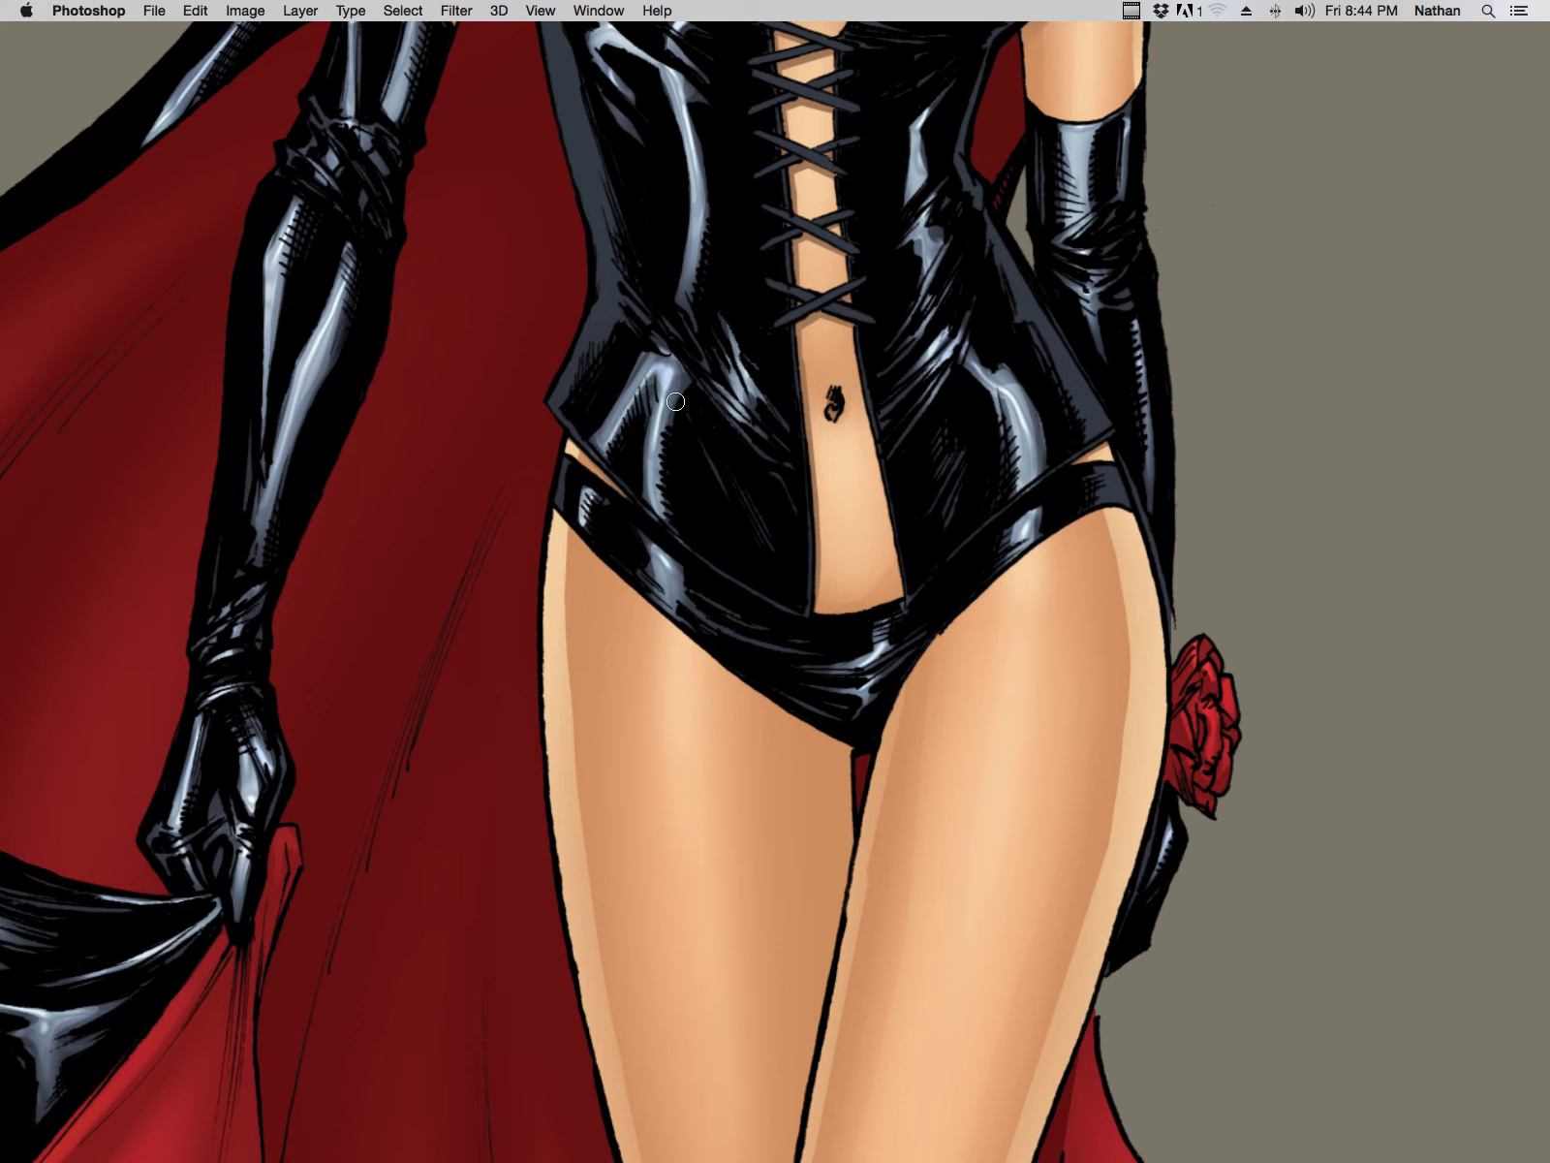
Step: Paint the sampled gray over distracting highlights on the corset and briefs to soften the shine
left_click_drag(647, 538, 669, 615)
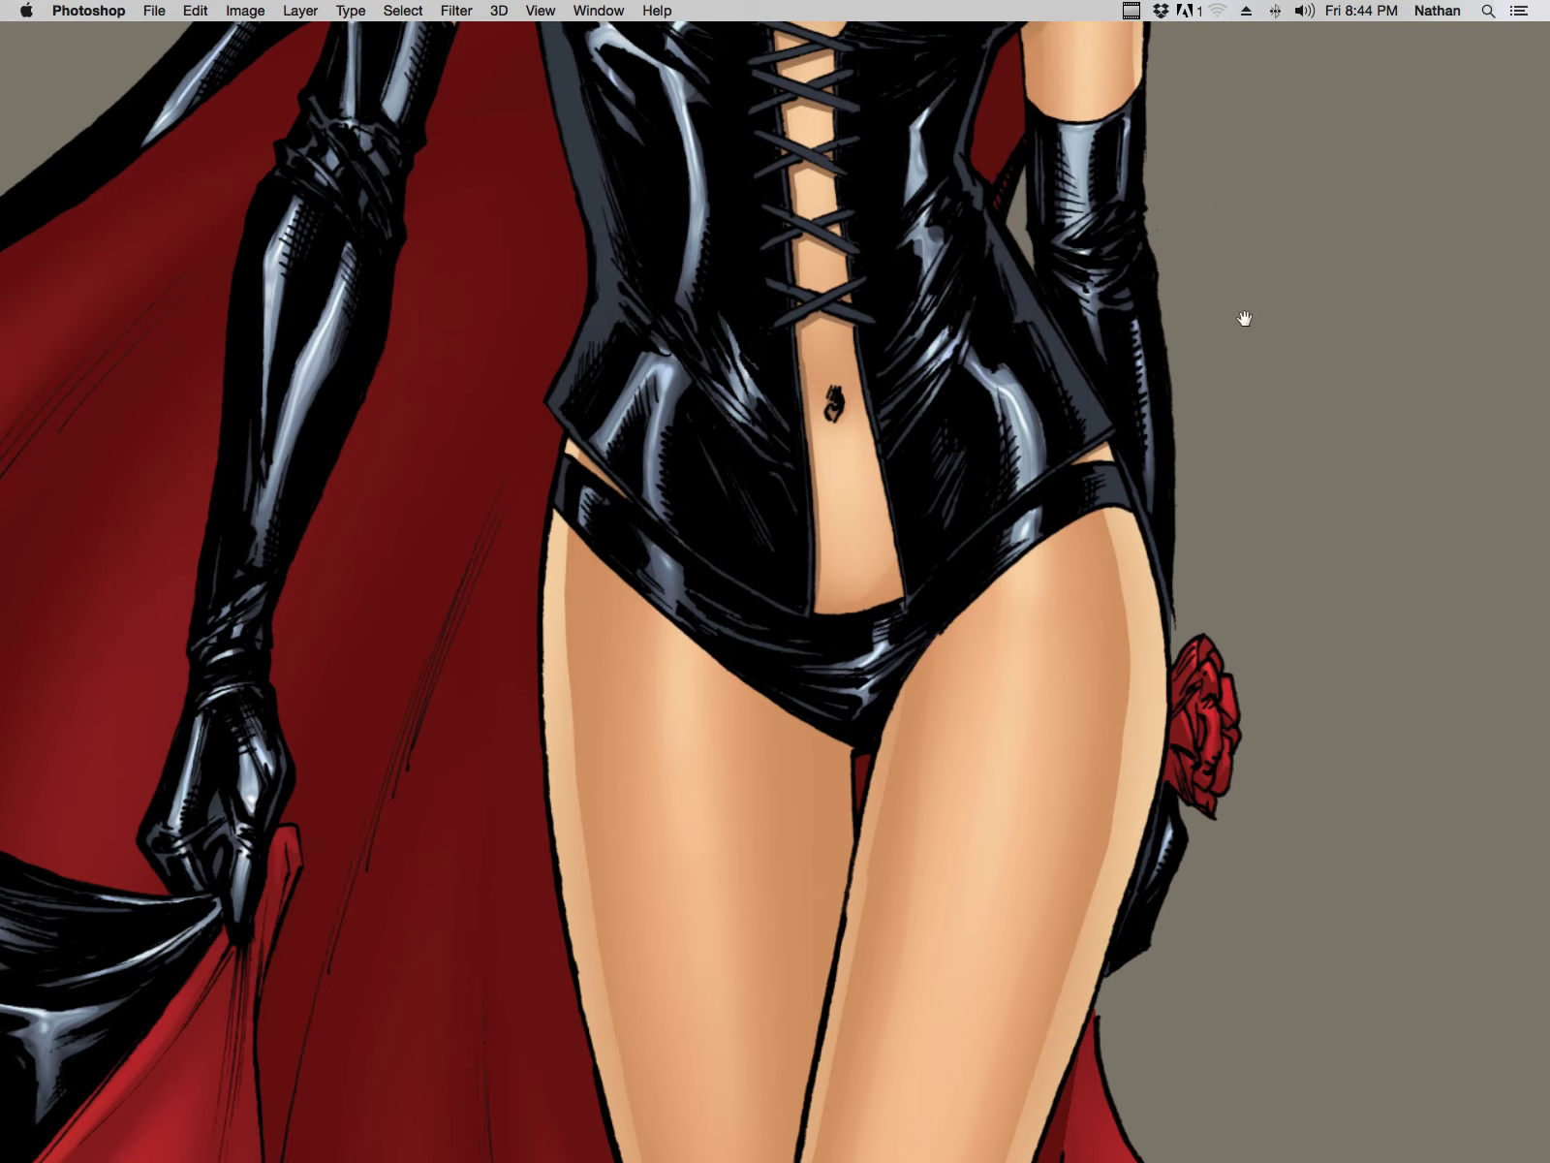
left_click_drag(1245, 319, 917, 436)
left_click_drag(690, 649, 690, 496)
left_click_drag(585, 341, 600, 295)
mouse_move(734, 328)
left_mouse_down()
mouse_move(753, 252)
mouse_move(761, 330)
left_mouse_up()
left_click_drag(758, 250, 756, 328)
left_click_drag(818, 613, 857, 636)
Step: Brighten the highlights on both corset cups and one shoulder of the cape with the Dodge tool
key("]")
key("]")
key("]")
key("]")
key("]")
key("]")
key("[")
left_click(329, 446)
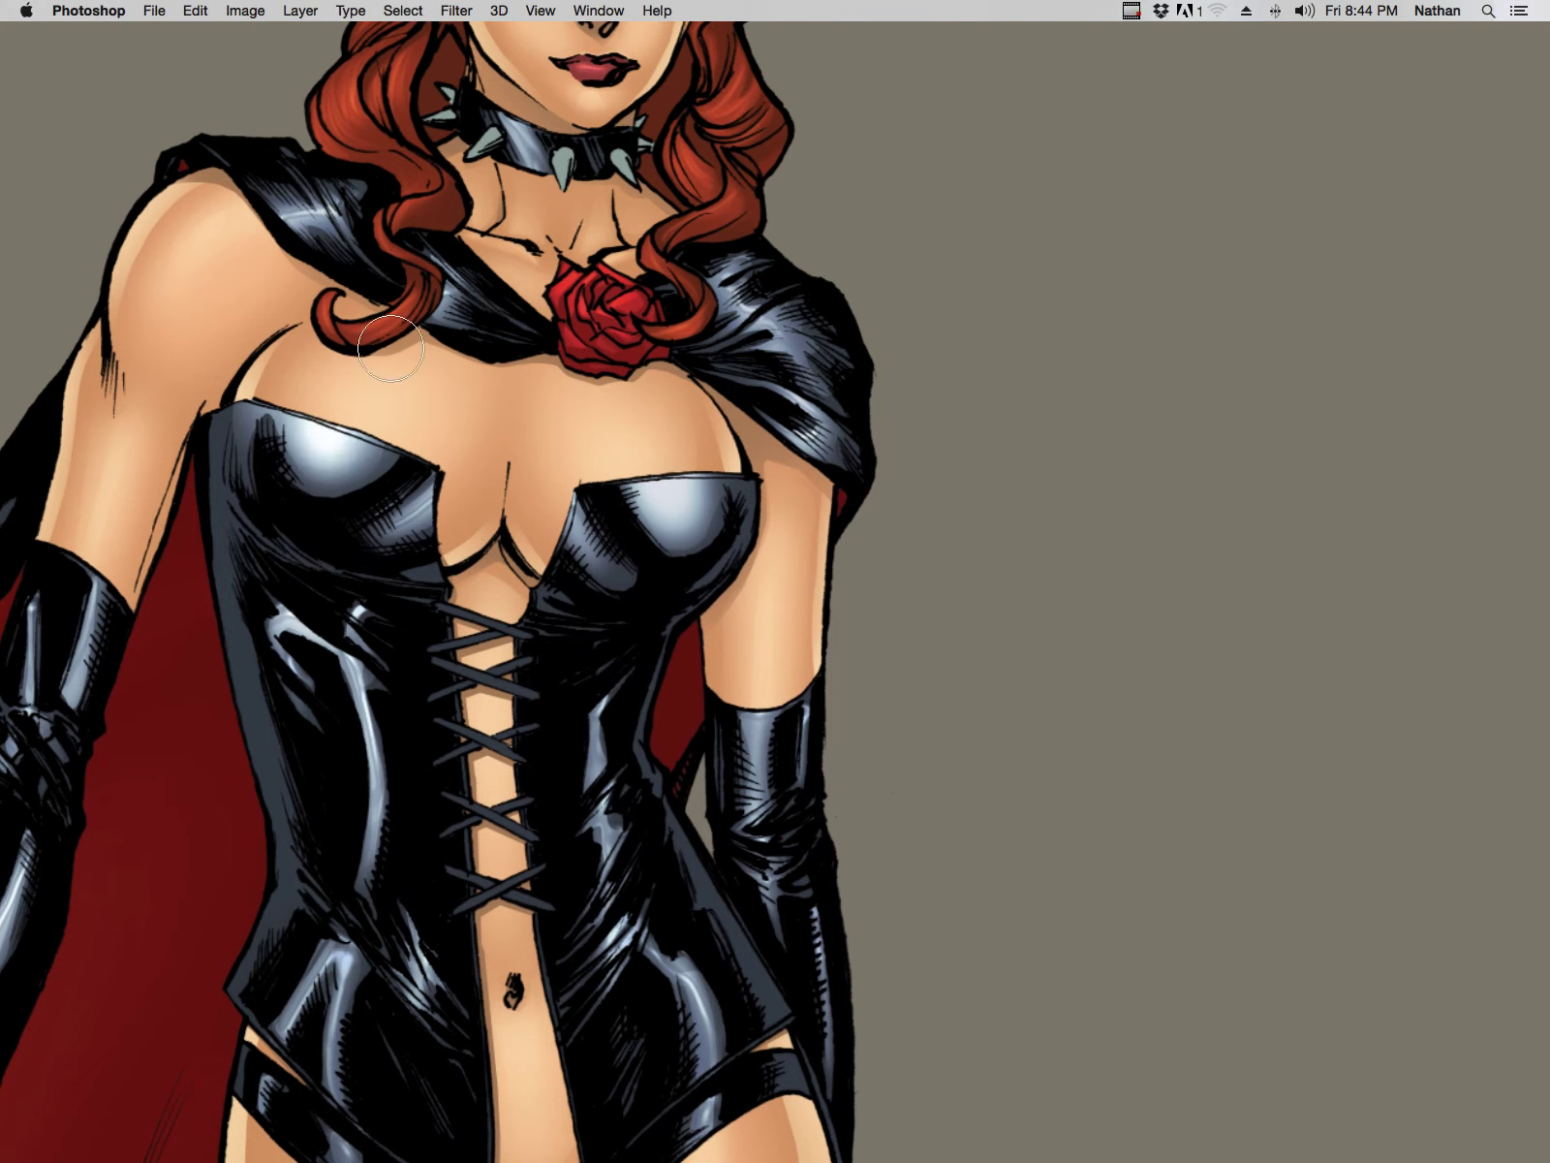
left_click(677, 508)
key("[")
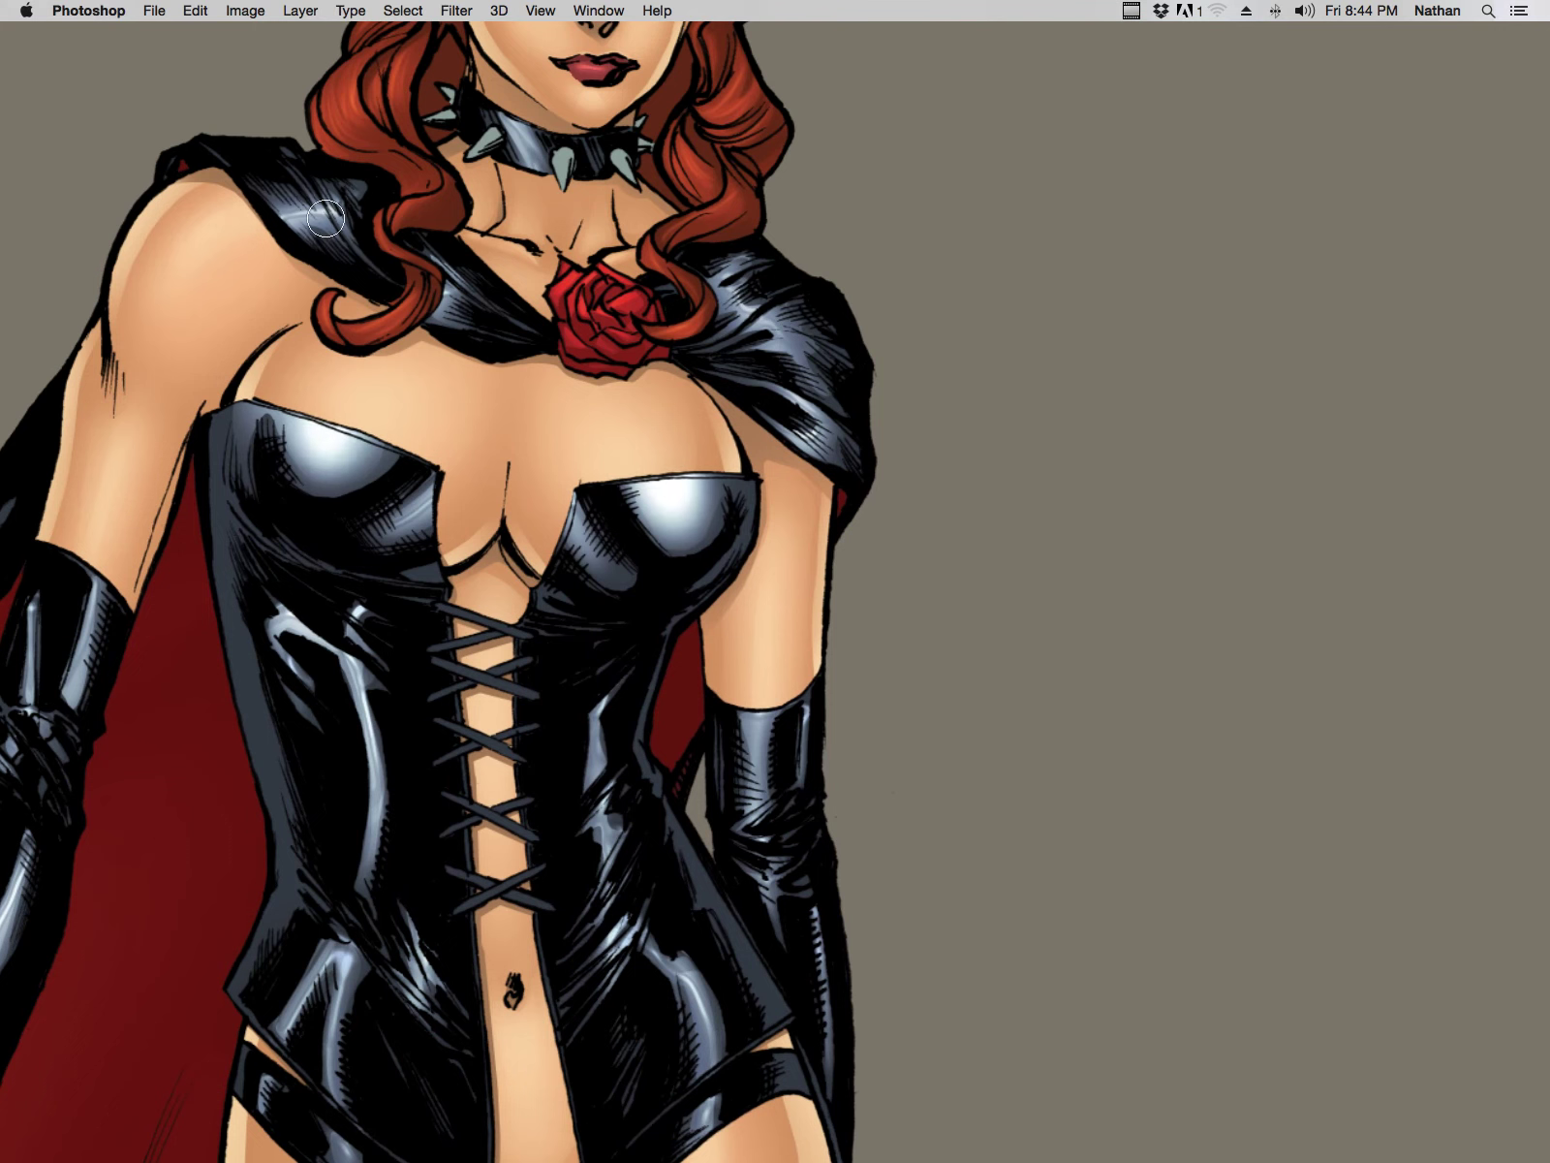
left_click_drag(329, 213, 289, 227)
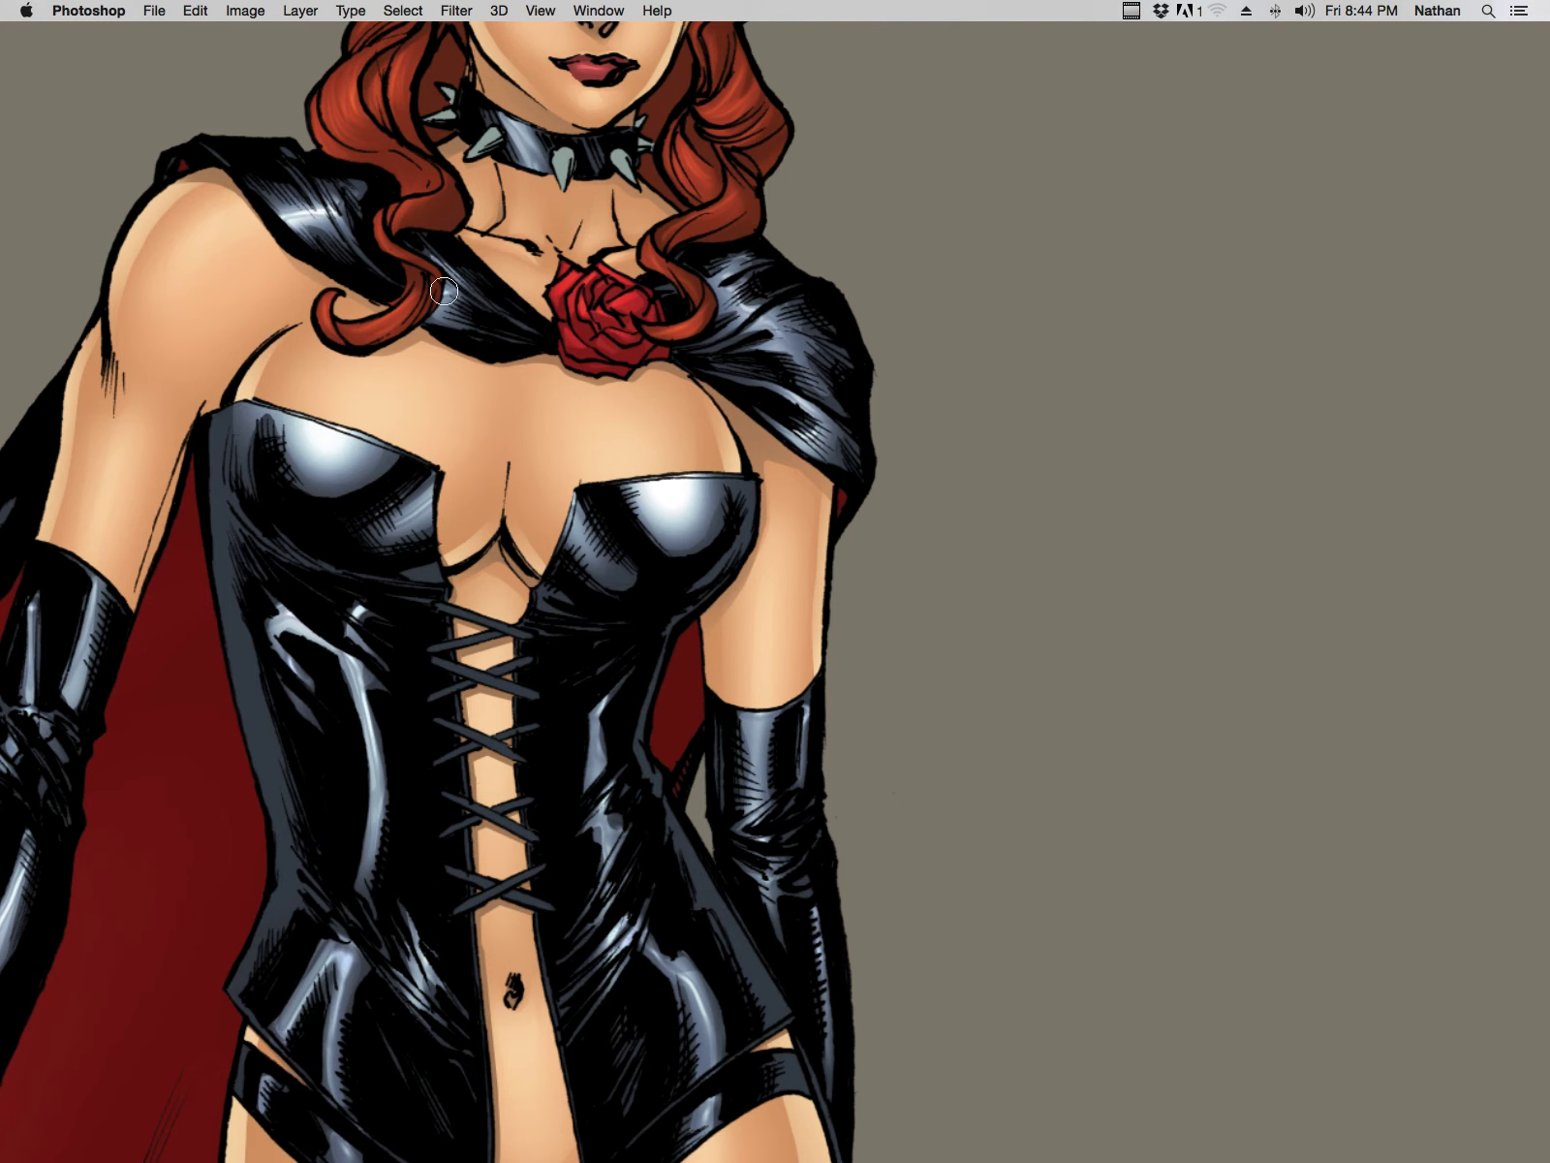
Step: Dodge the highlights on the cape's other shoulder with a larger brush, and undo the last stroke
key("Tab")
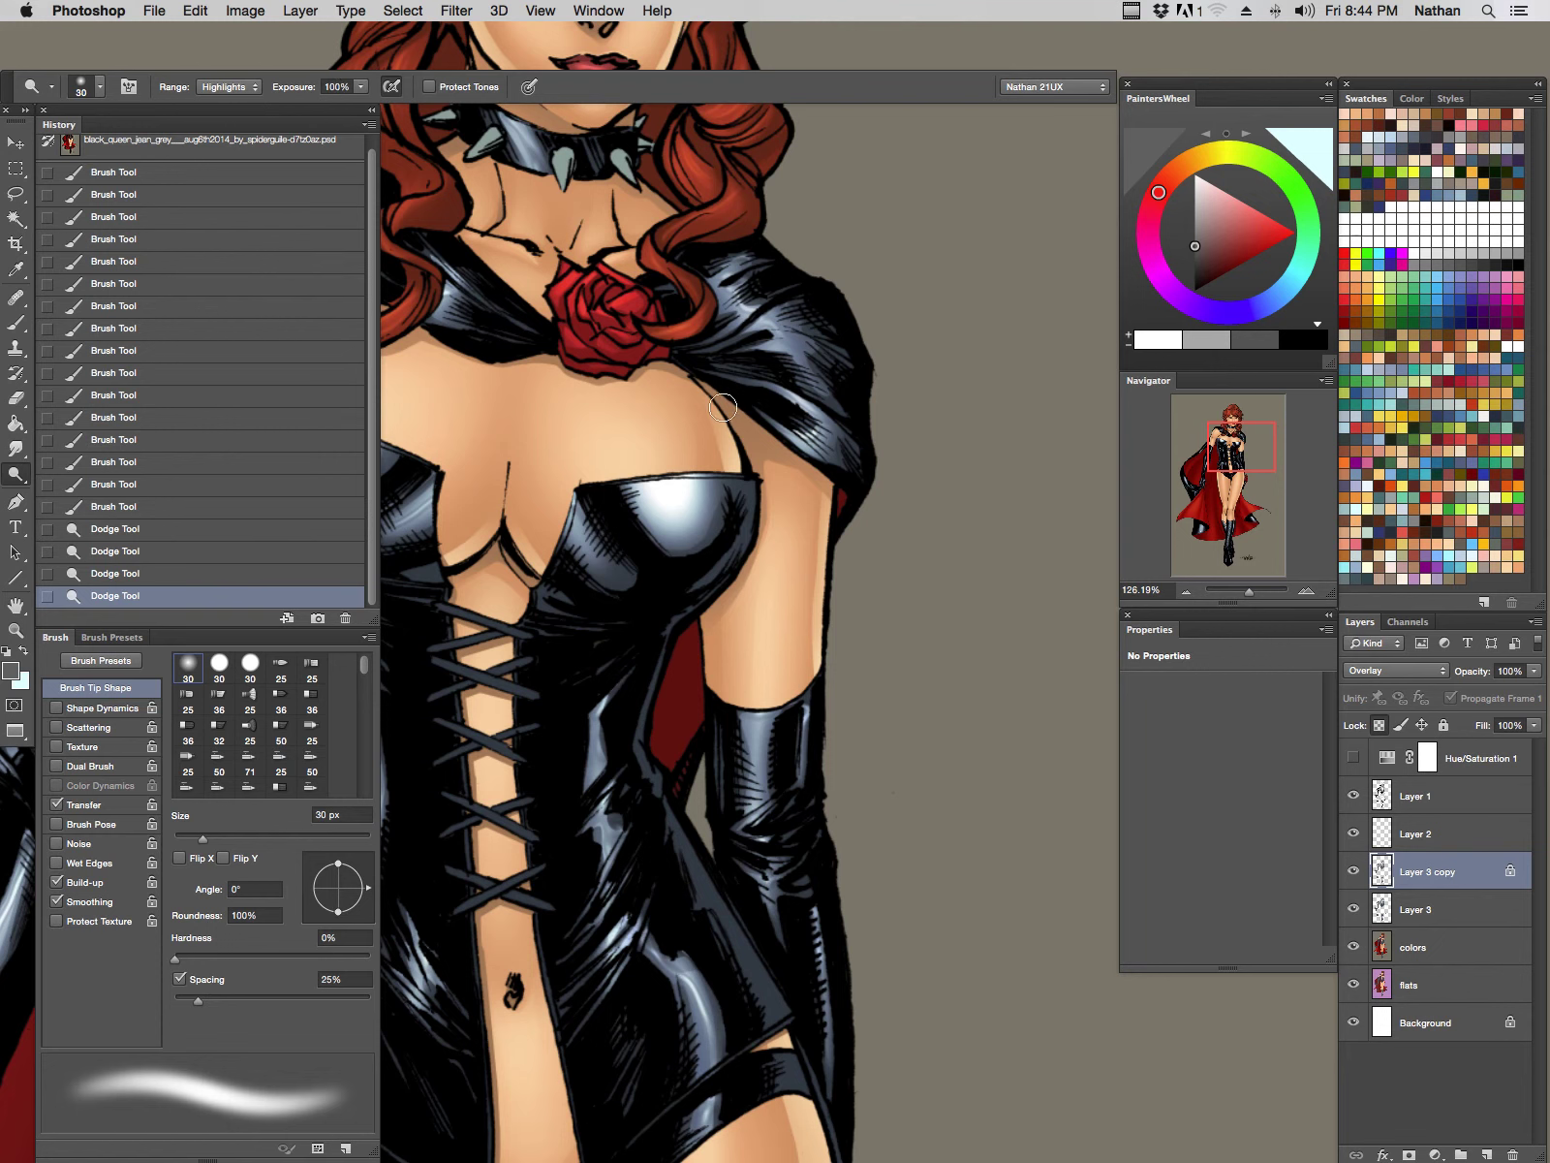
left_click_drag(747, 297, 719, 252)
key("bracketright")
key("bracketright")
mouse_move(804, 398)
left_mouse_down()
mouse_move(726, 285)
mouse_move(741, 275)
left_mouse_up()
key("Tab")
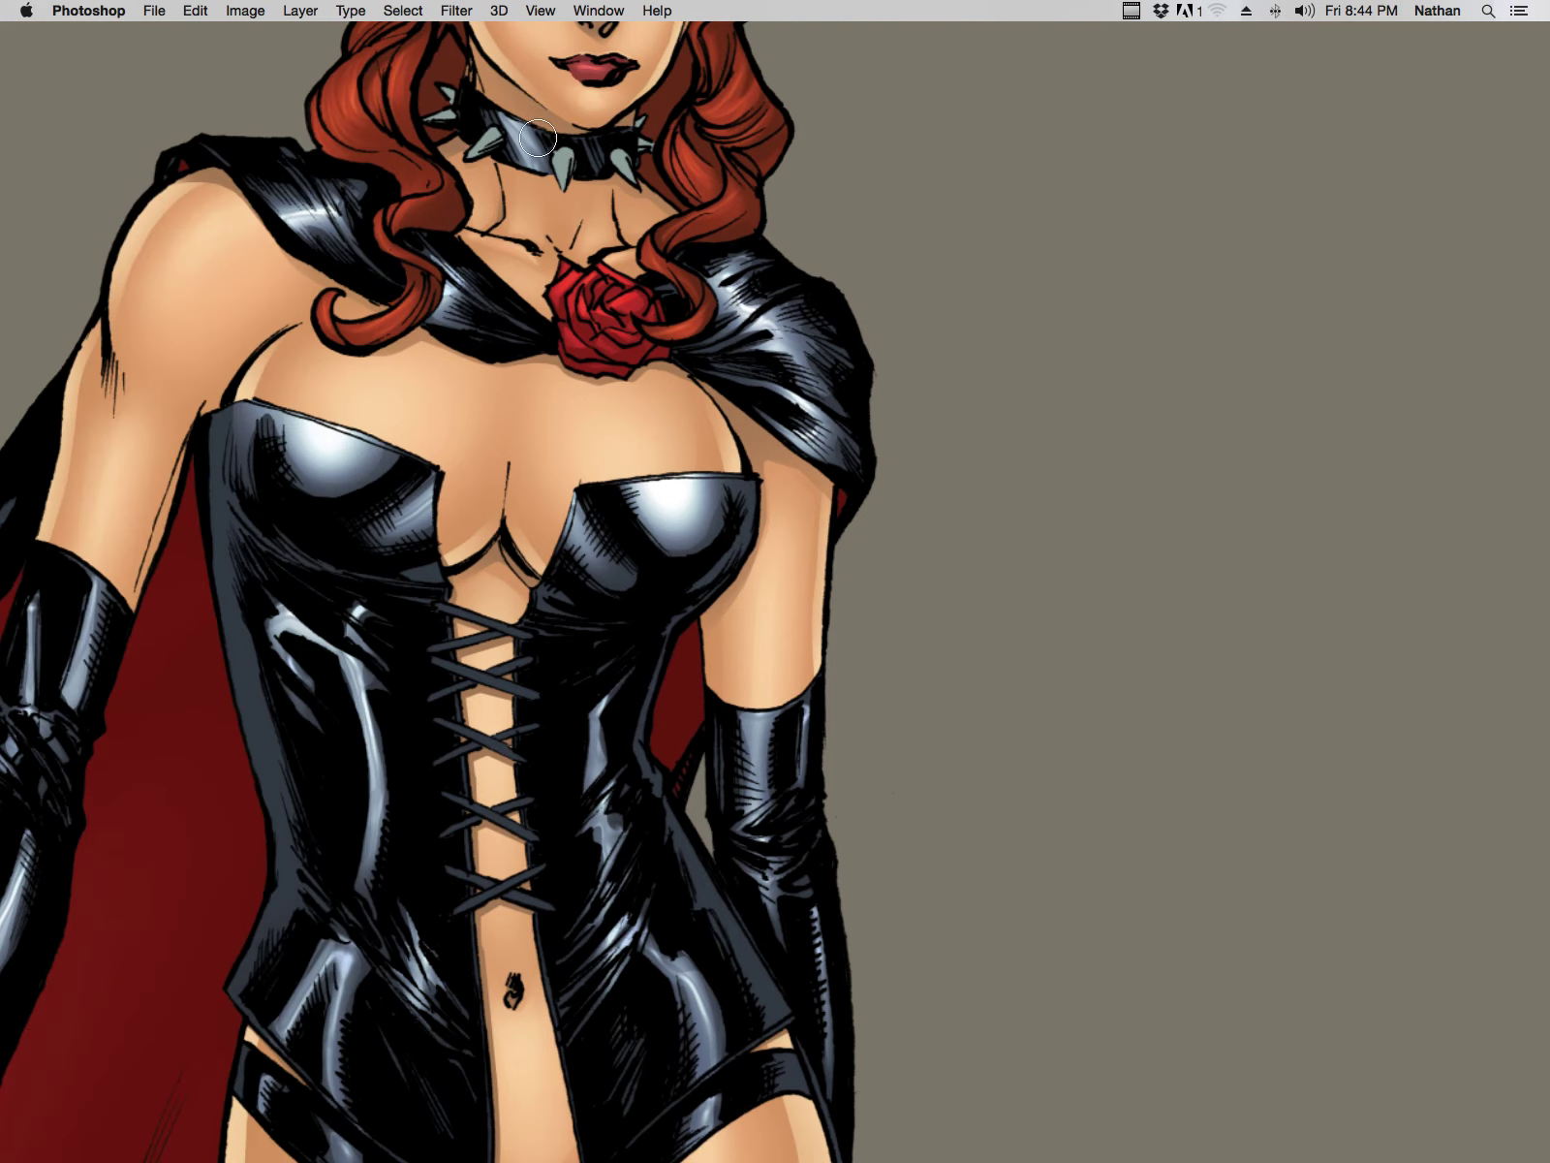
key("super+z")
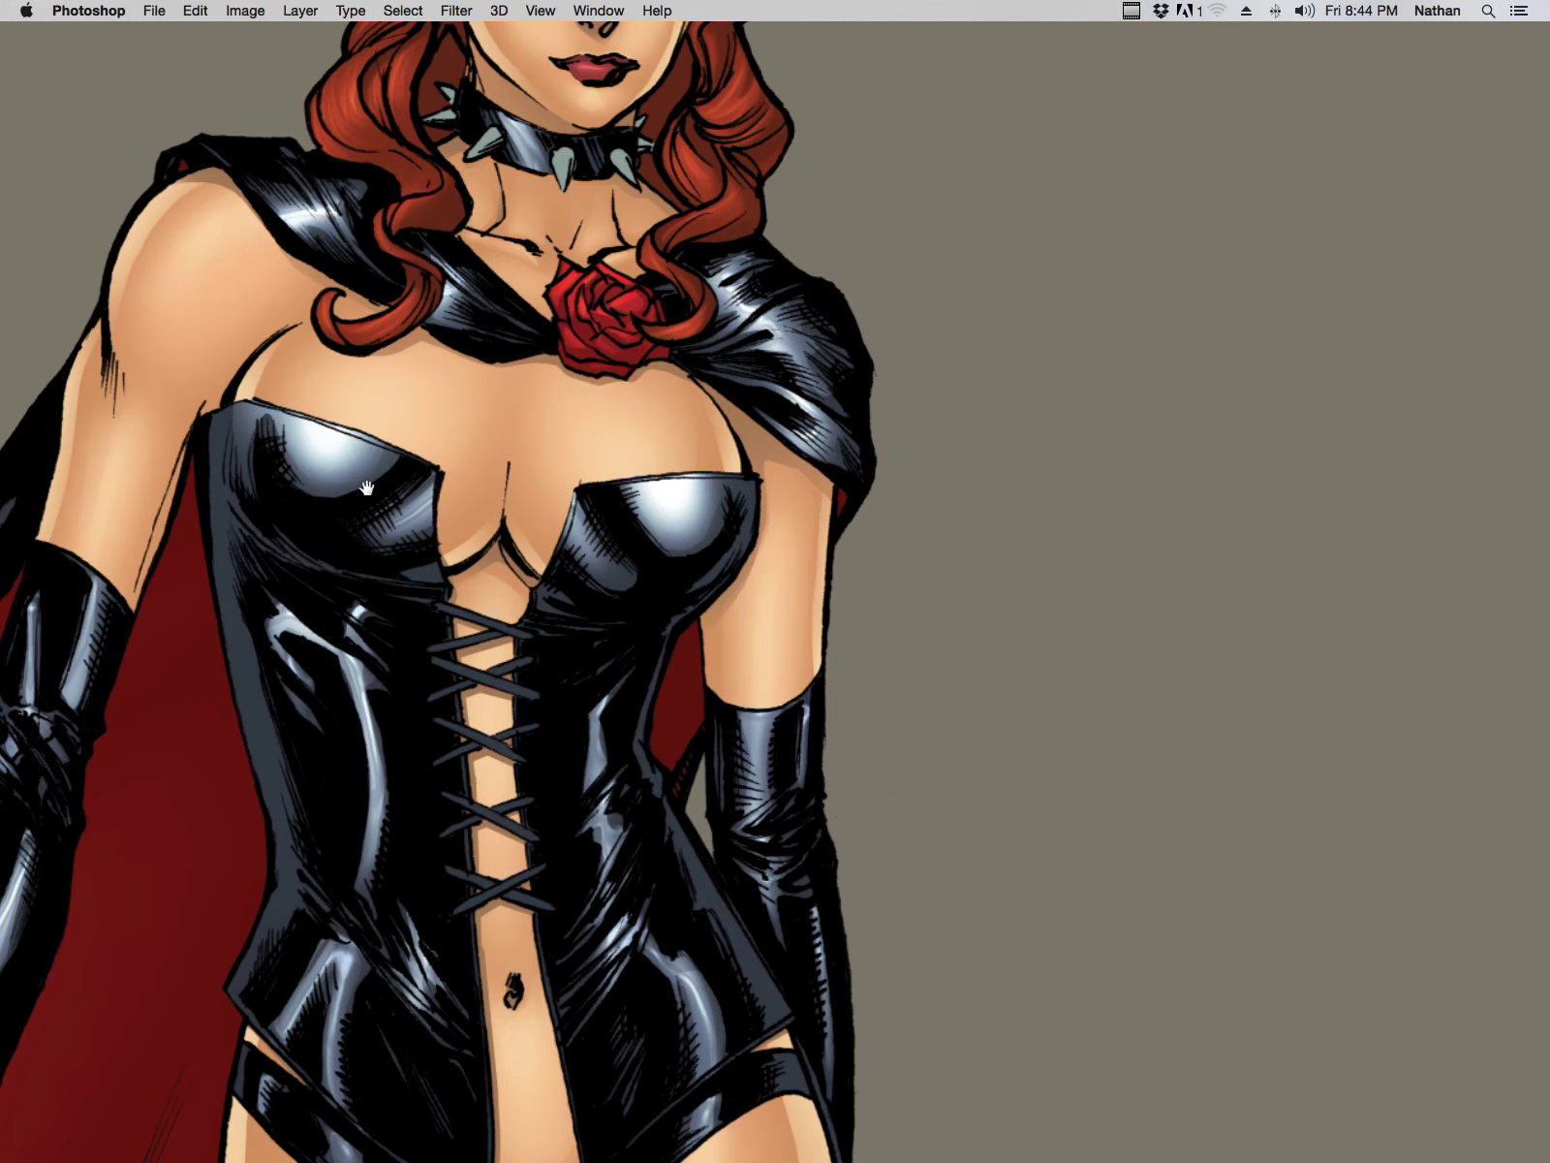
Step: Dodge the highlights along the glove holding the cape and on the black folds beside it
left_click_drag(636, 588, 853, 393)
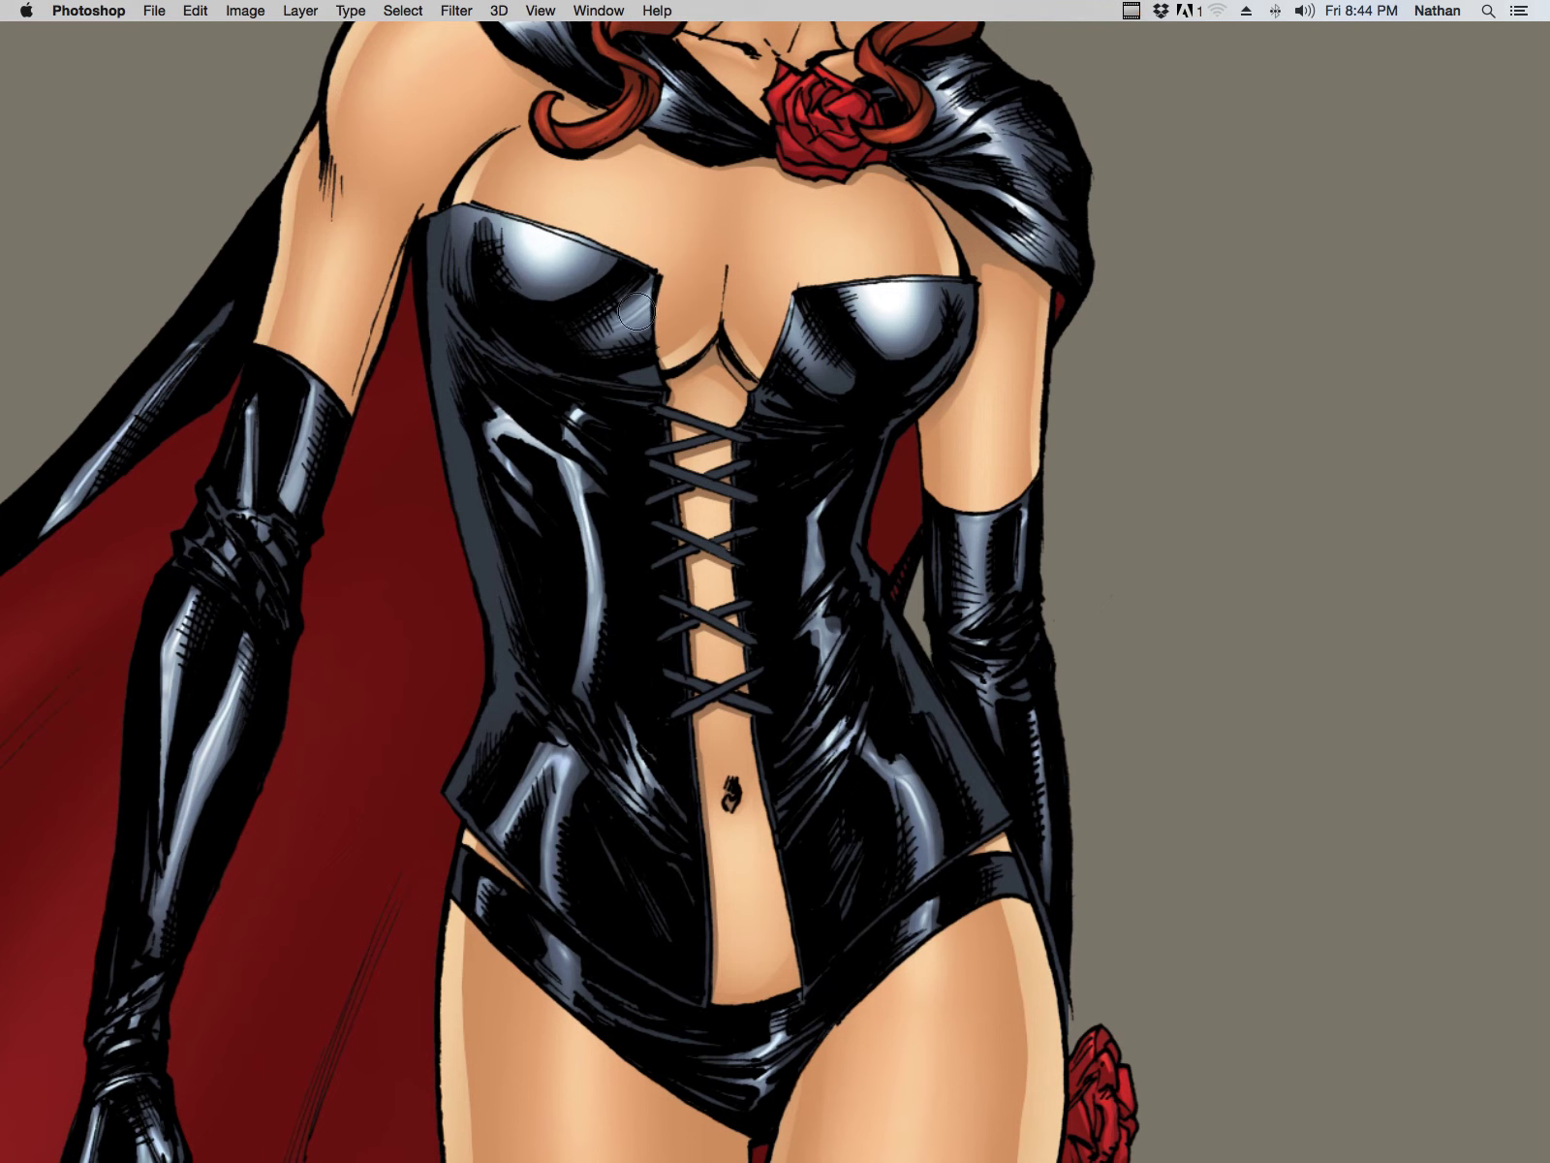
left_click_drag(673, 615, 927, 481)
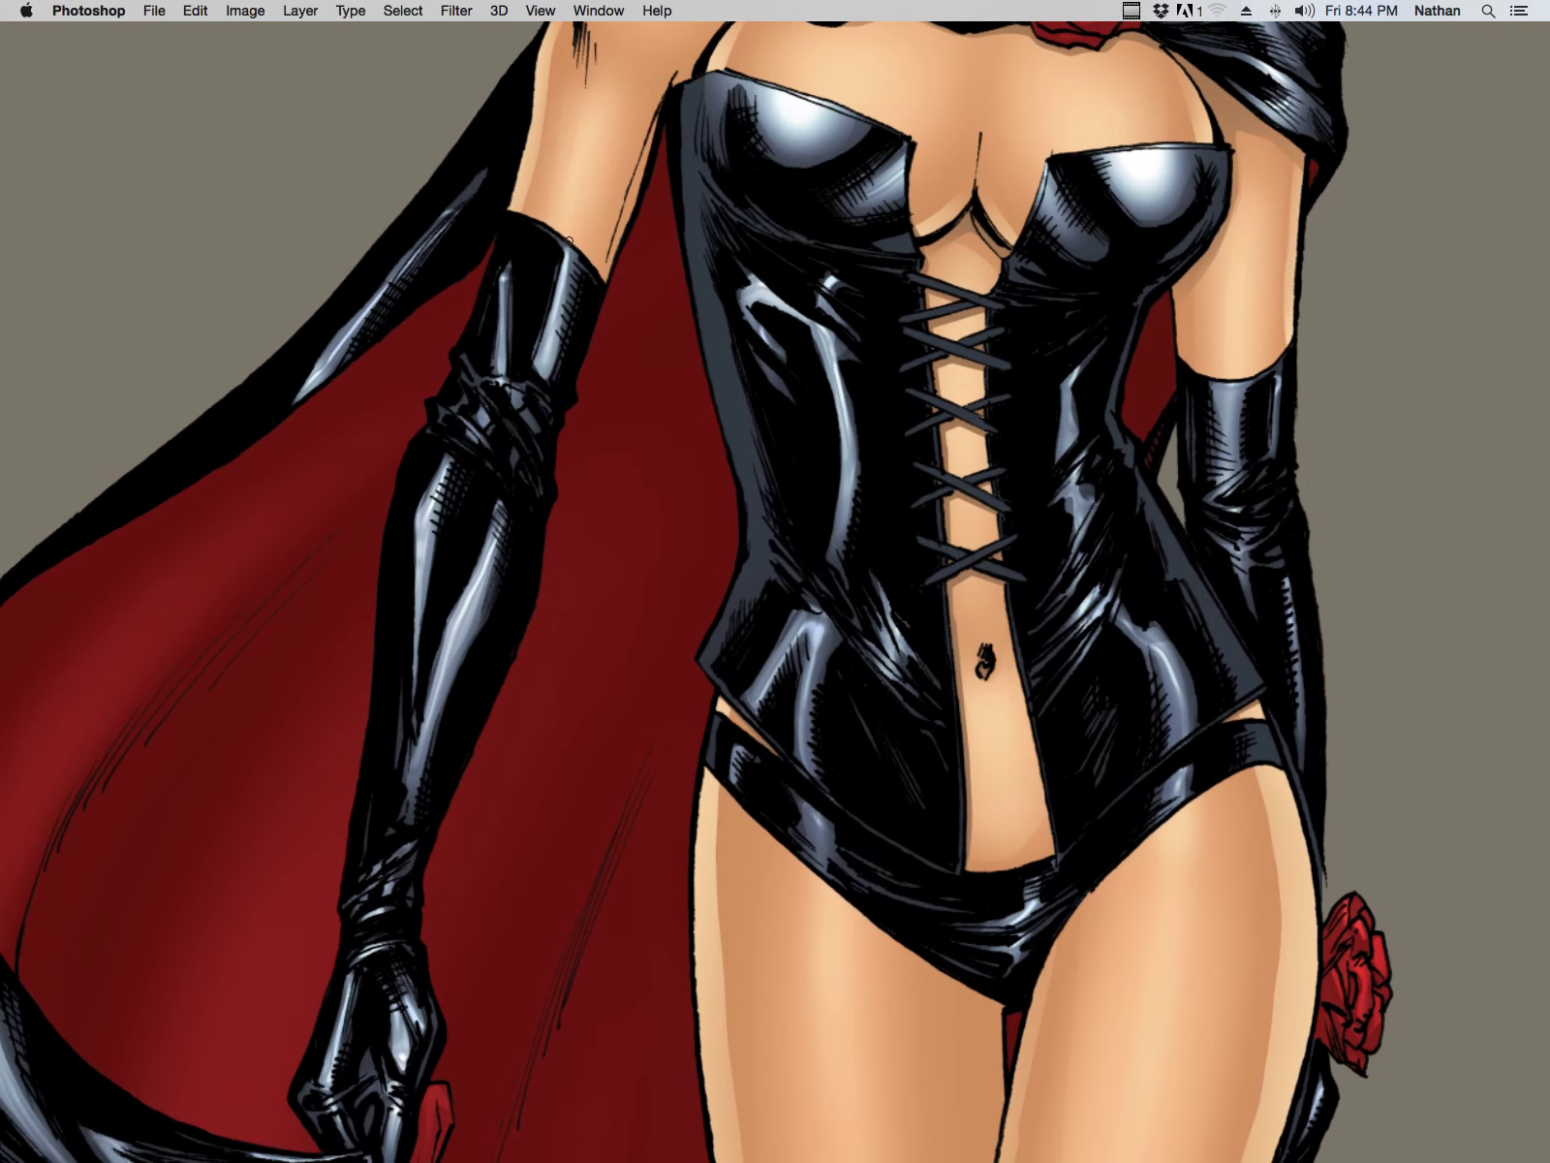
left_click_drag(440, 475, 424, 575)
left_click_drag(415, 803, 434, 694)
mouse_move(664, 656)
left_mouse_down()
mouse_move(699, 526)
mouse_move(865, 255)
left_mouse_up()
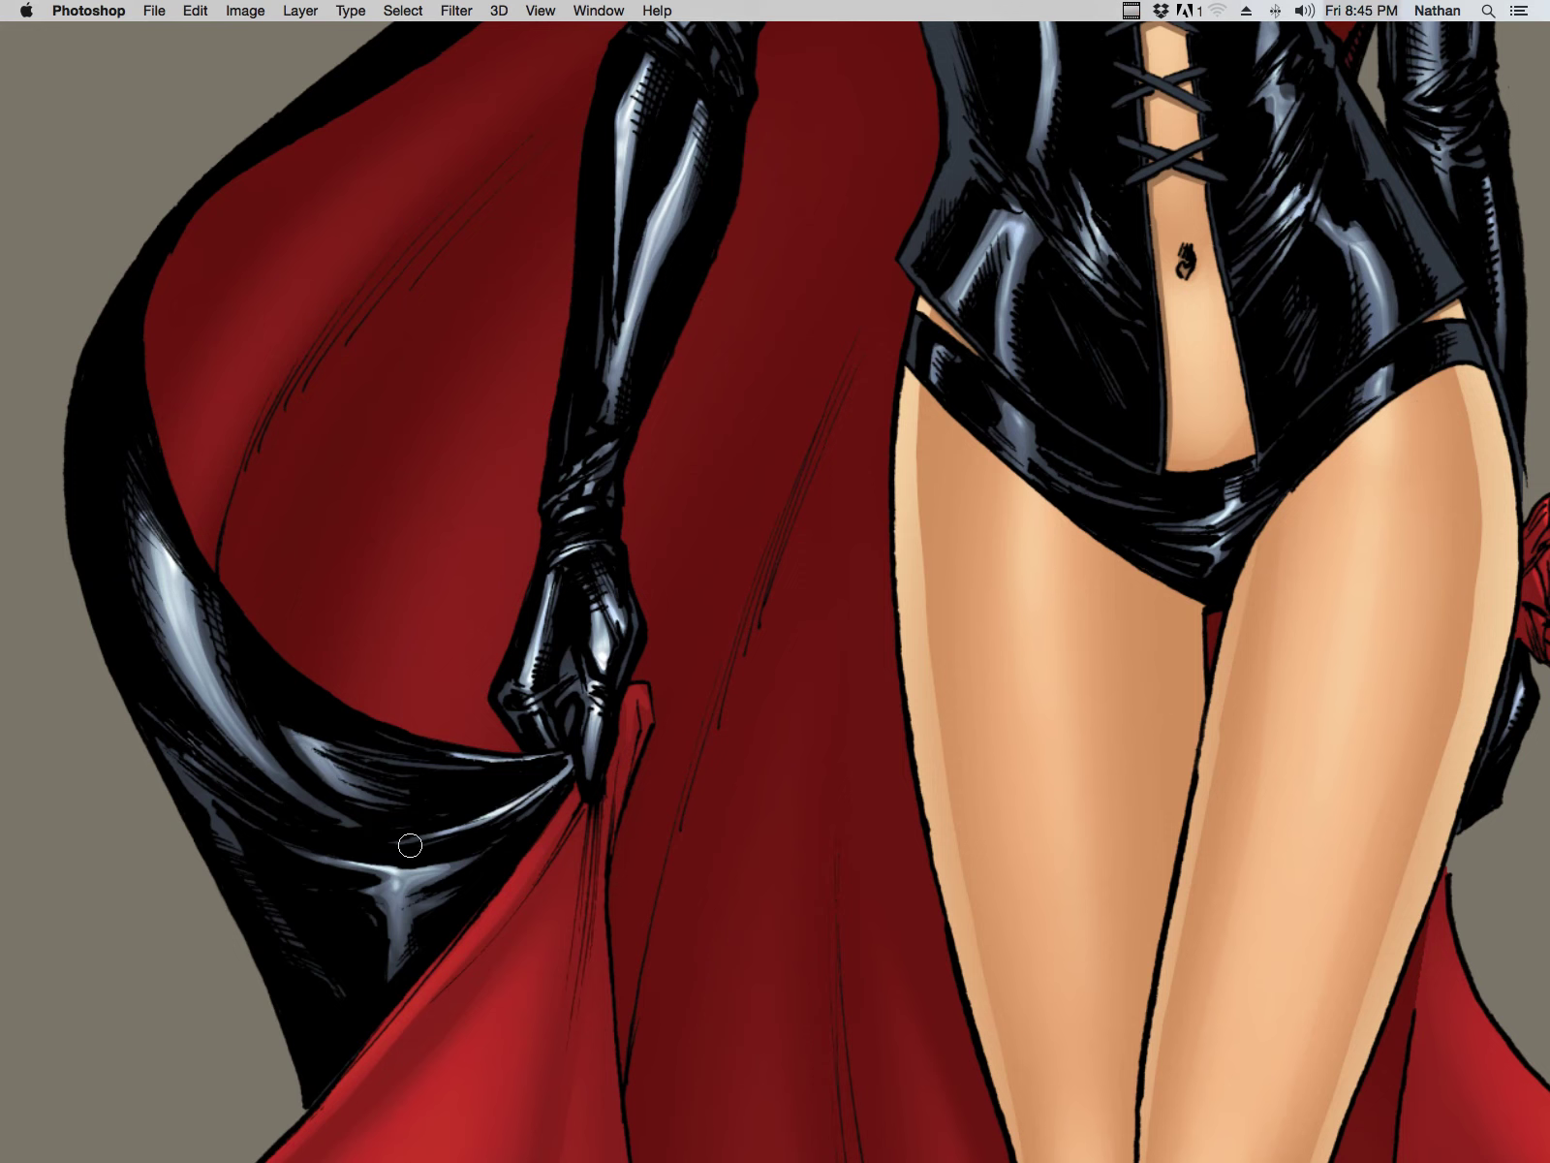
left_click_drag(730, 658, 609, 886)
Step: Dodge the long highlights on the corset's waist and on the glove of the arm behind the rose
left_click_drag(1279, 819, 635, 582)
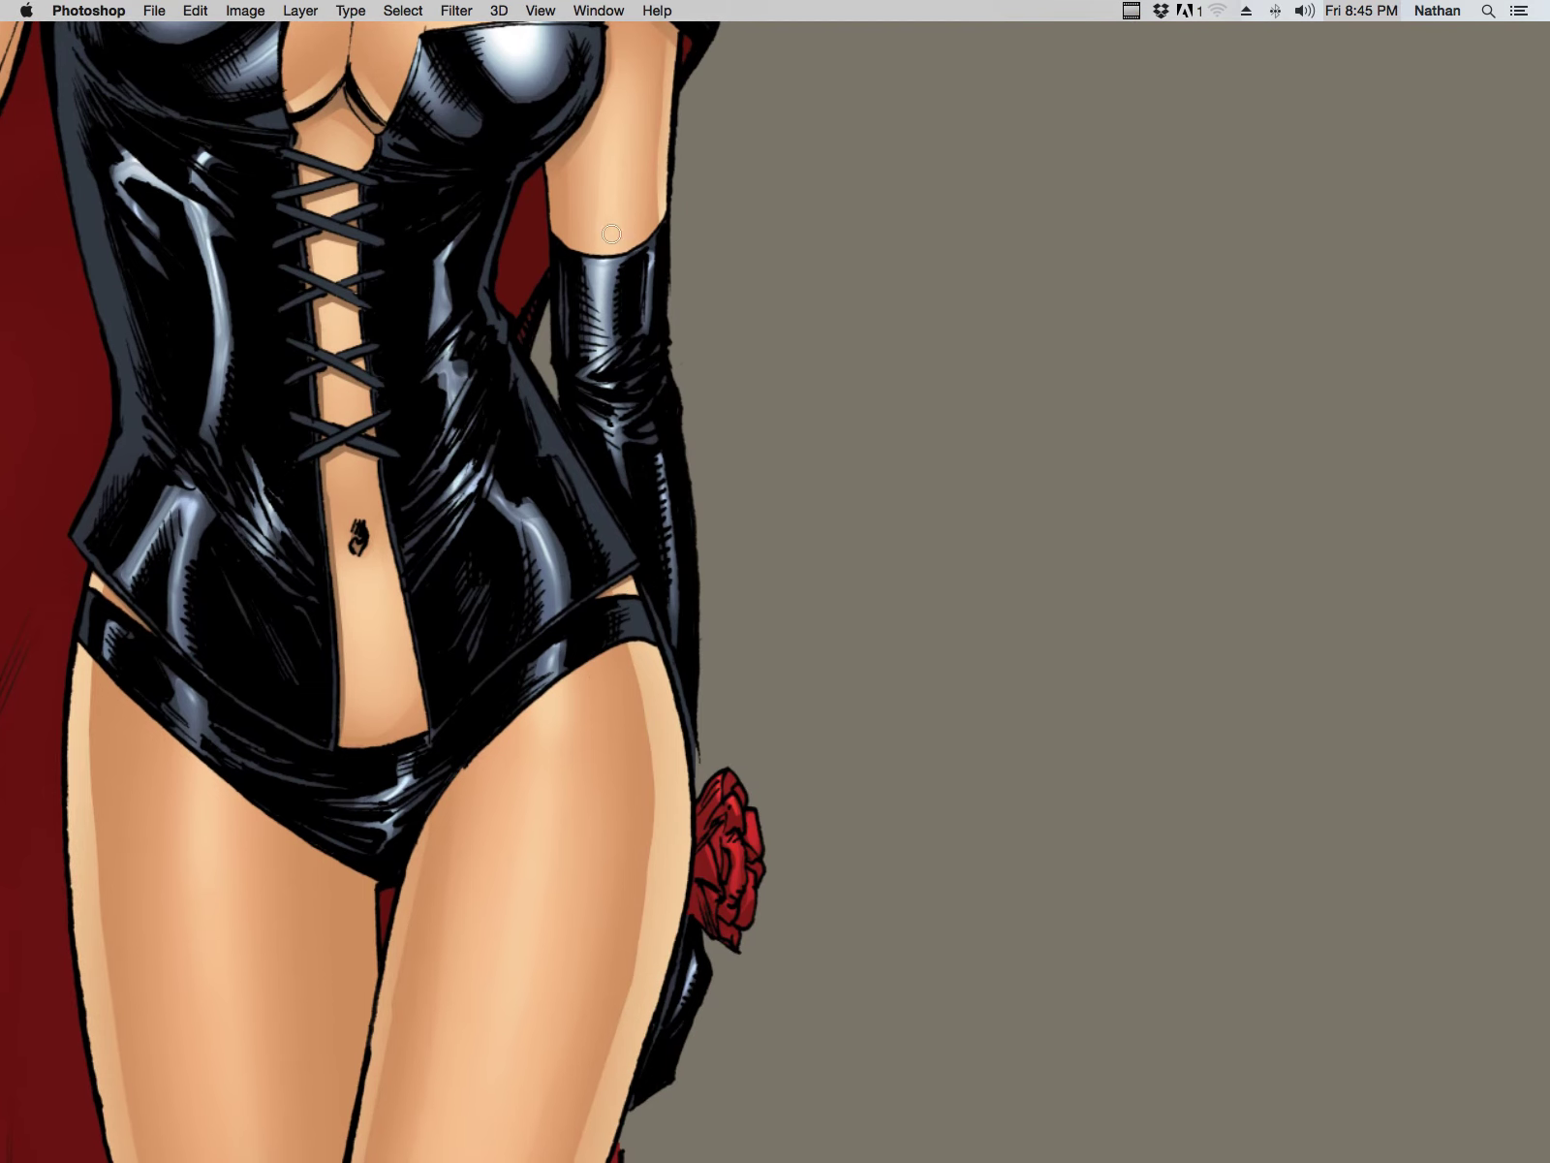
left_click_drag(771, 702, 840, 511)
mouse_move(263, 521)
left_mouse_down()
mouse_move(265, 302)
mouse_move(199, 398)
mouse_move(254, 322)
left_mouse_up()
left_click_drag(521, 219, 498, 81)
mouse_move(569, 306)
left_mouse_down()
mouse_move(625, 433)
mouse_move(621, 492)
left_mouse_up()
Step: Dodge a brighter reflection into the black lining fold at the cape's lower hem, below the gloved hand holding it
mouse_move(1007, 670)
left_mouse_down()
mouse_move(1122, 464)
mouse_move(1380, 265)
left_mouse_up()
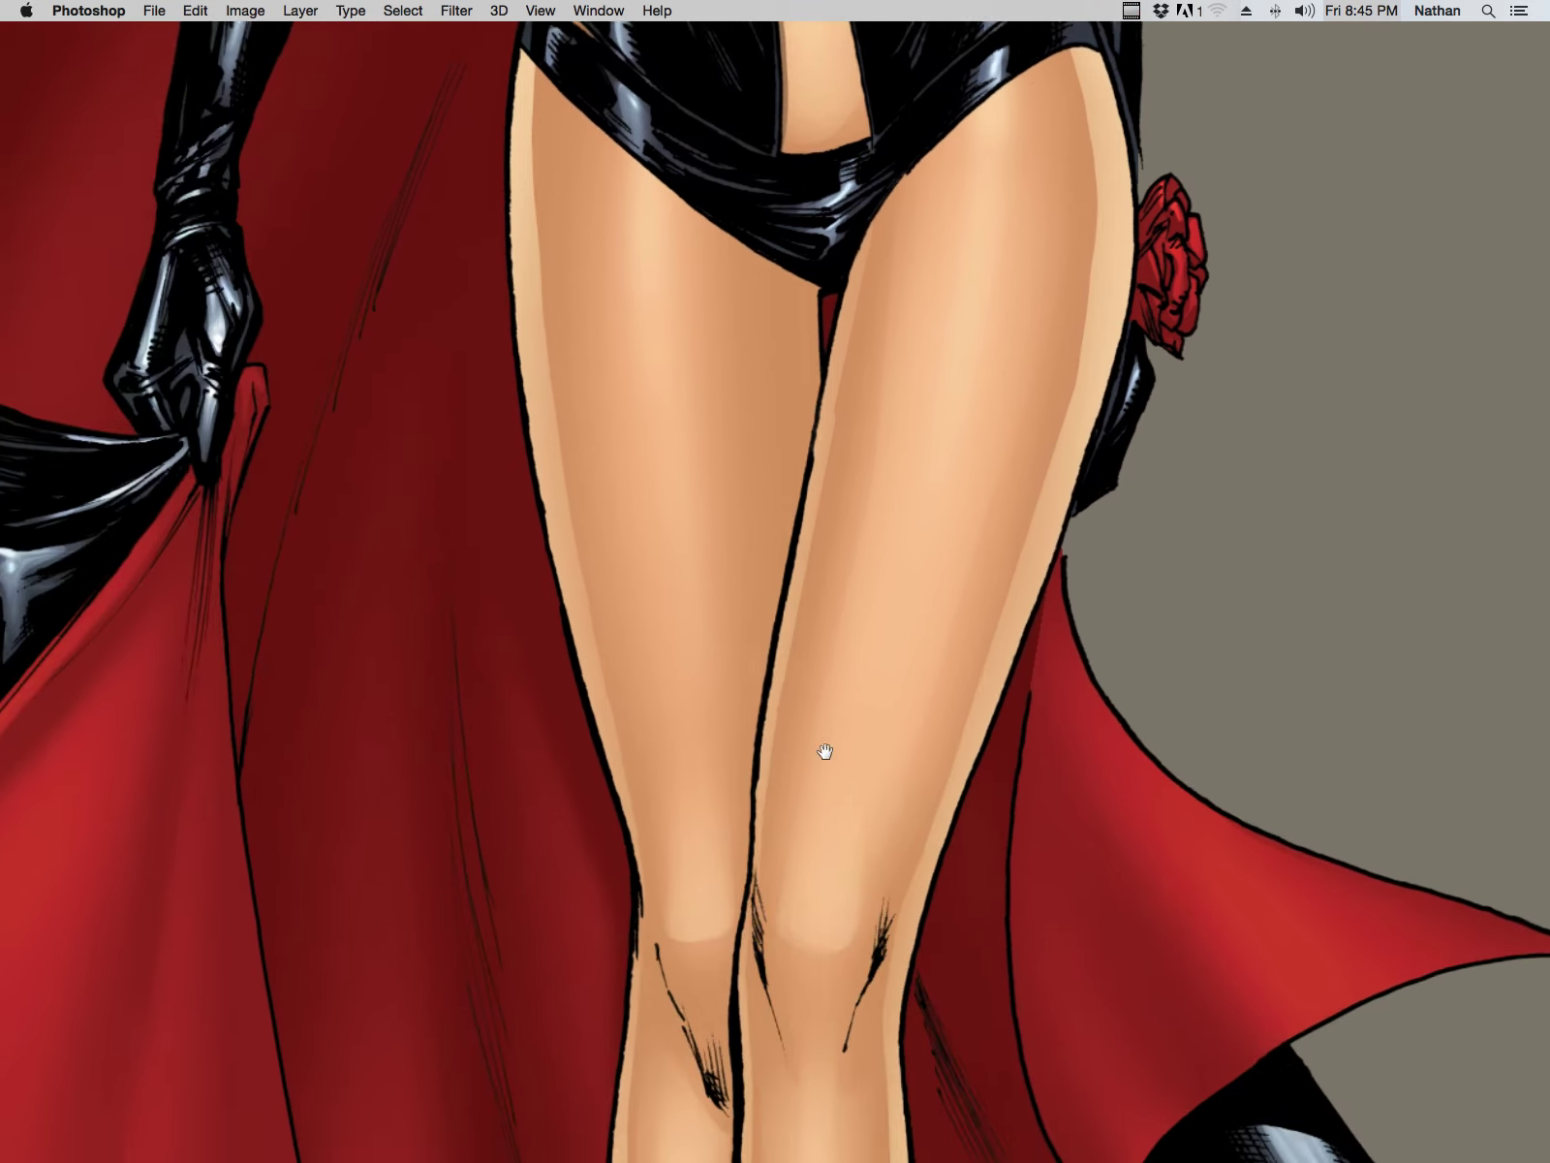
left_click_drag(824, 752, 789, 509)
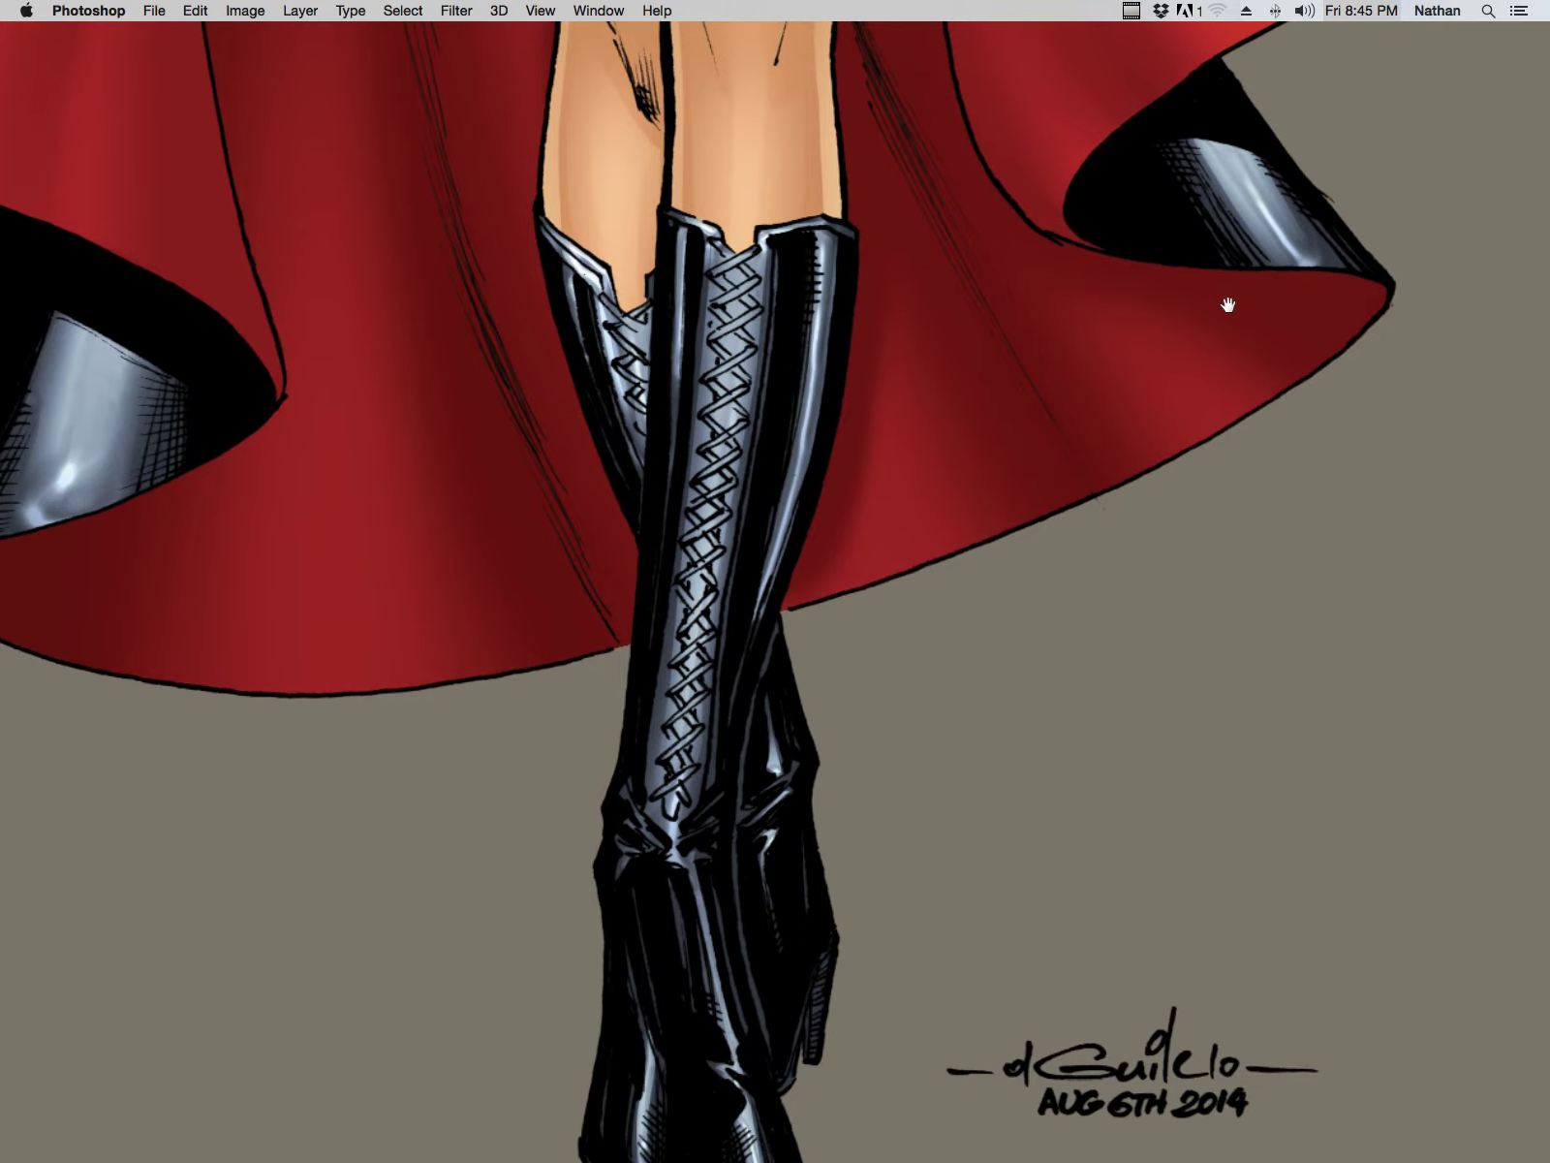
left_click_drag(1228, 305, 896, 593)
left_click_drag(961, 495, 939, 445)
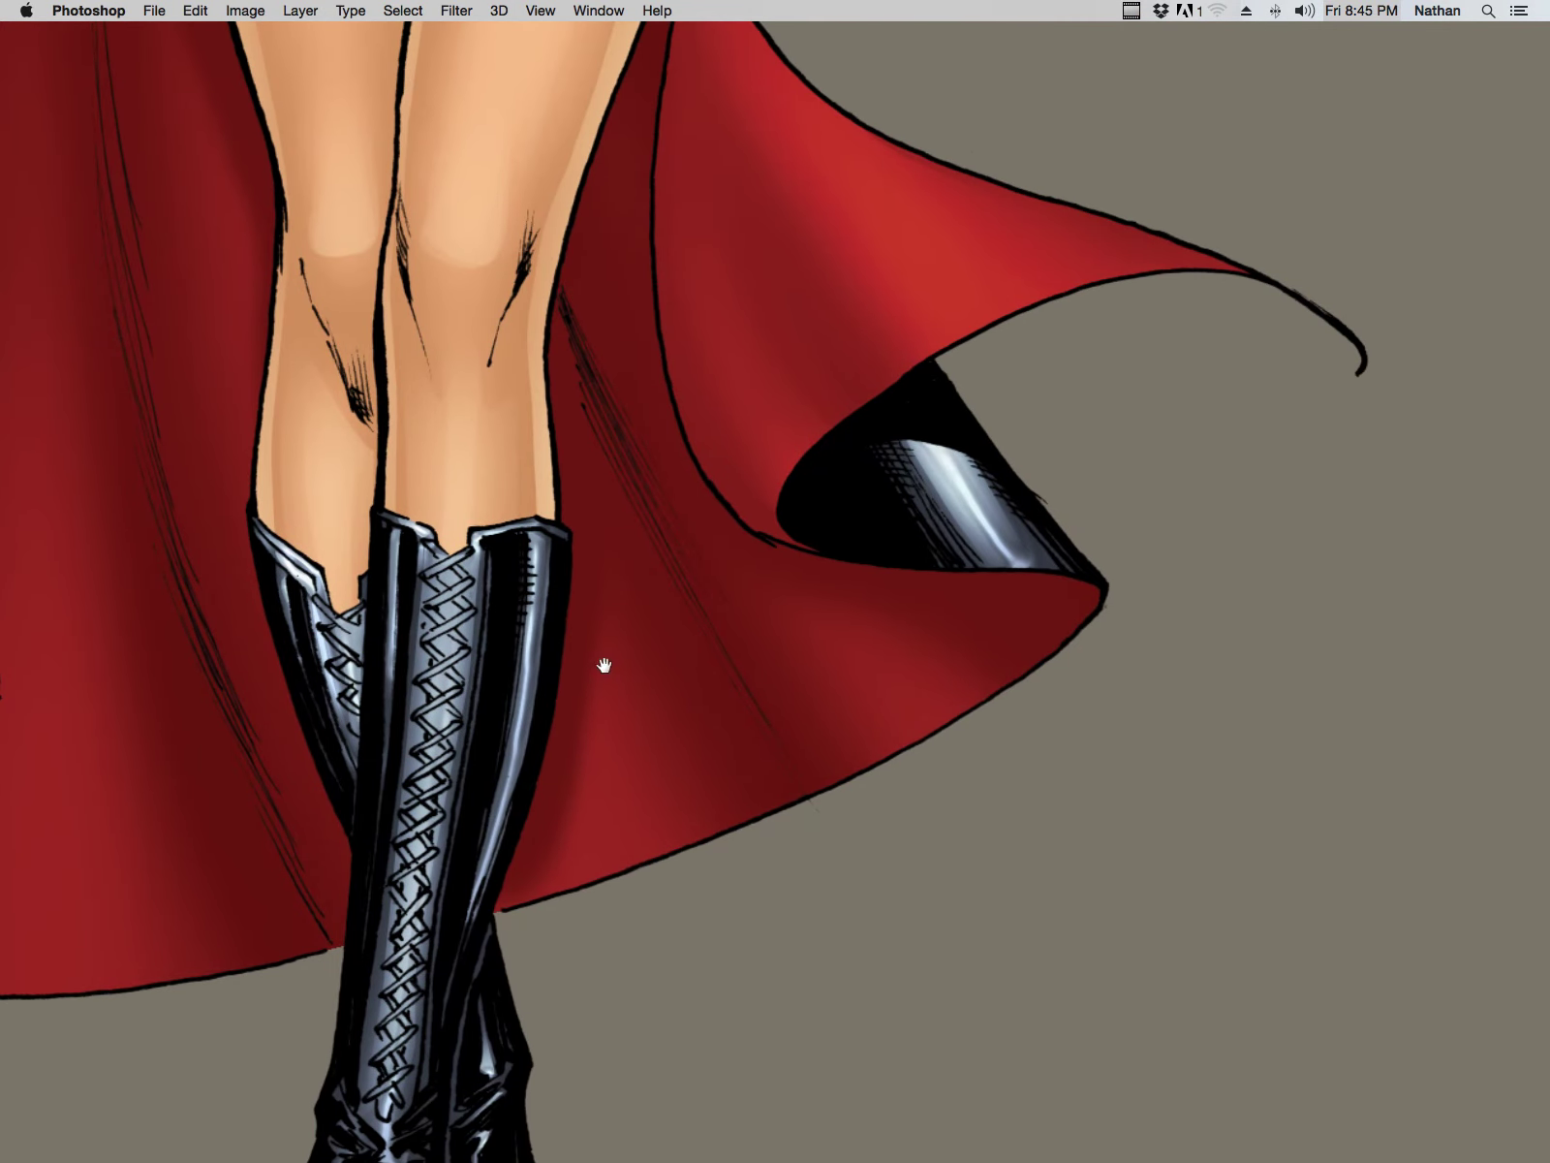
left_click_drag(607, 700, 1354, 617)
left_click_drag(598, 647, 640, 471)
left_click_drag(624, 541, 628, 518)
key("w")
mouse_move(587, 669)
left_mouse_down()
mouse_move(588, 723)
mouse_move(568, 686)
mouse_move(601, 659)
left_mouse_up()
key("bracketright")
key("bracketright")
key("bracketright")
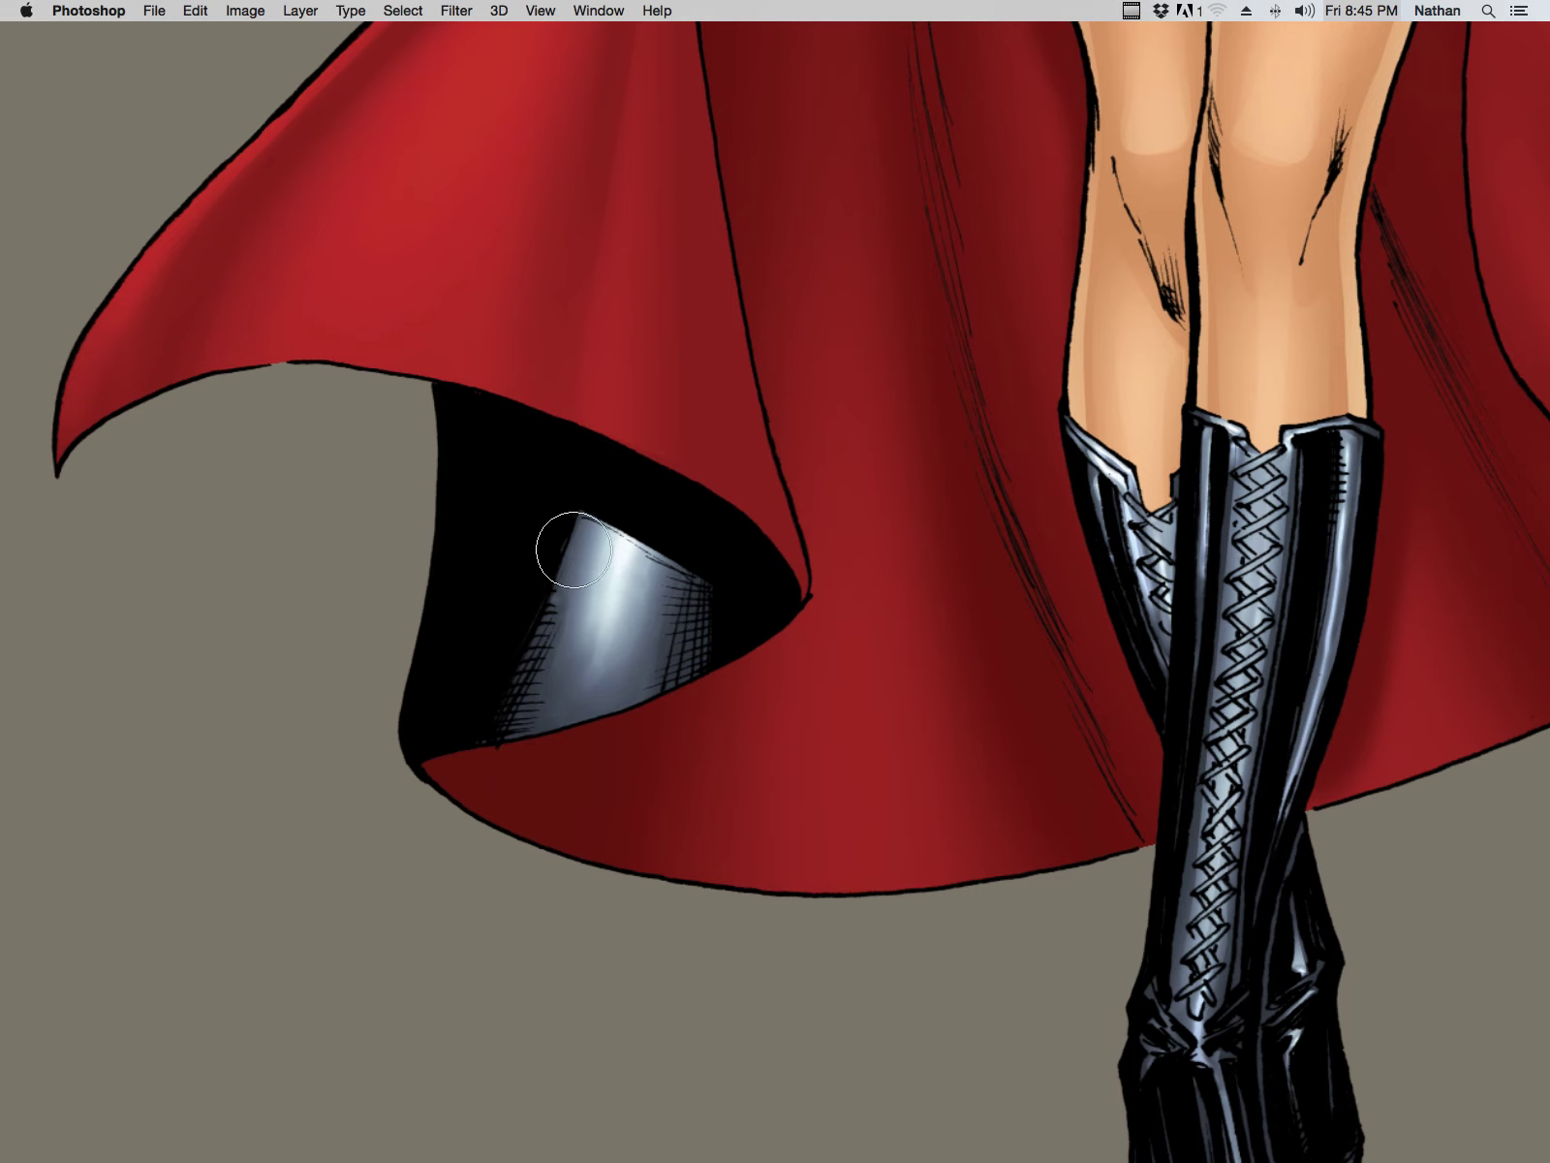
left_click_drag(516, 770, 589, 480)
Step: Dodge the reflection on the black lining fold at the opposite side of the hem with a smaller brush
key("space")
left_click_drag(1211, 664, 301, 699)
left_click_drag(821, 371, 896, 465)
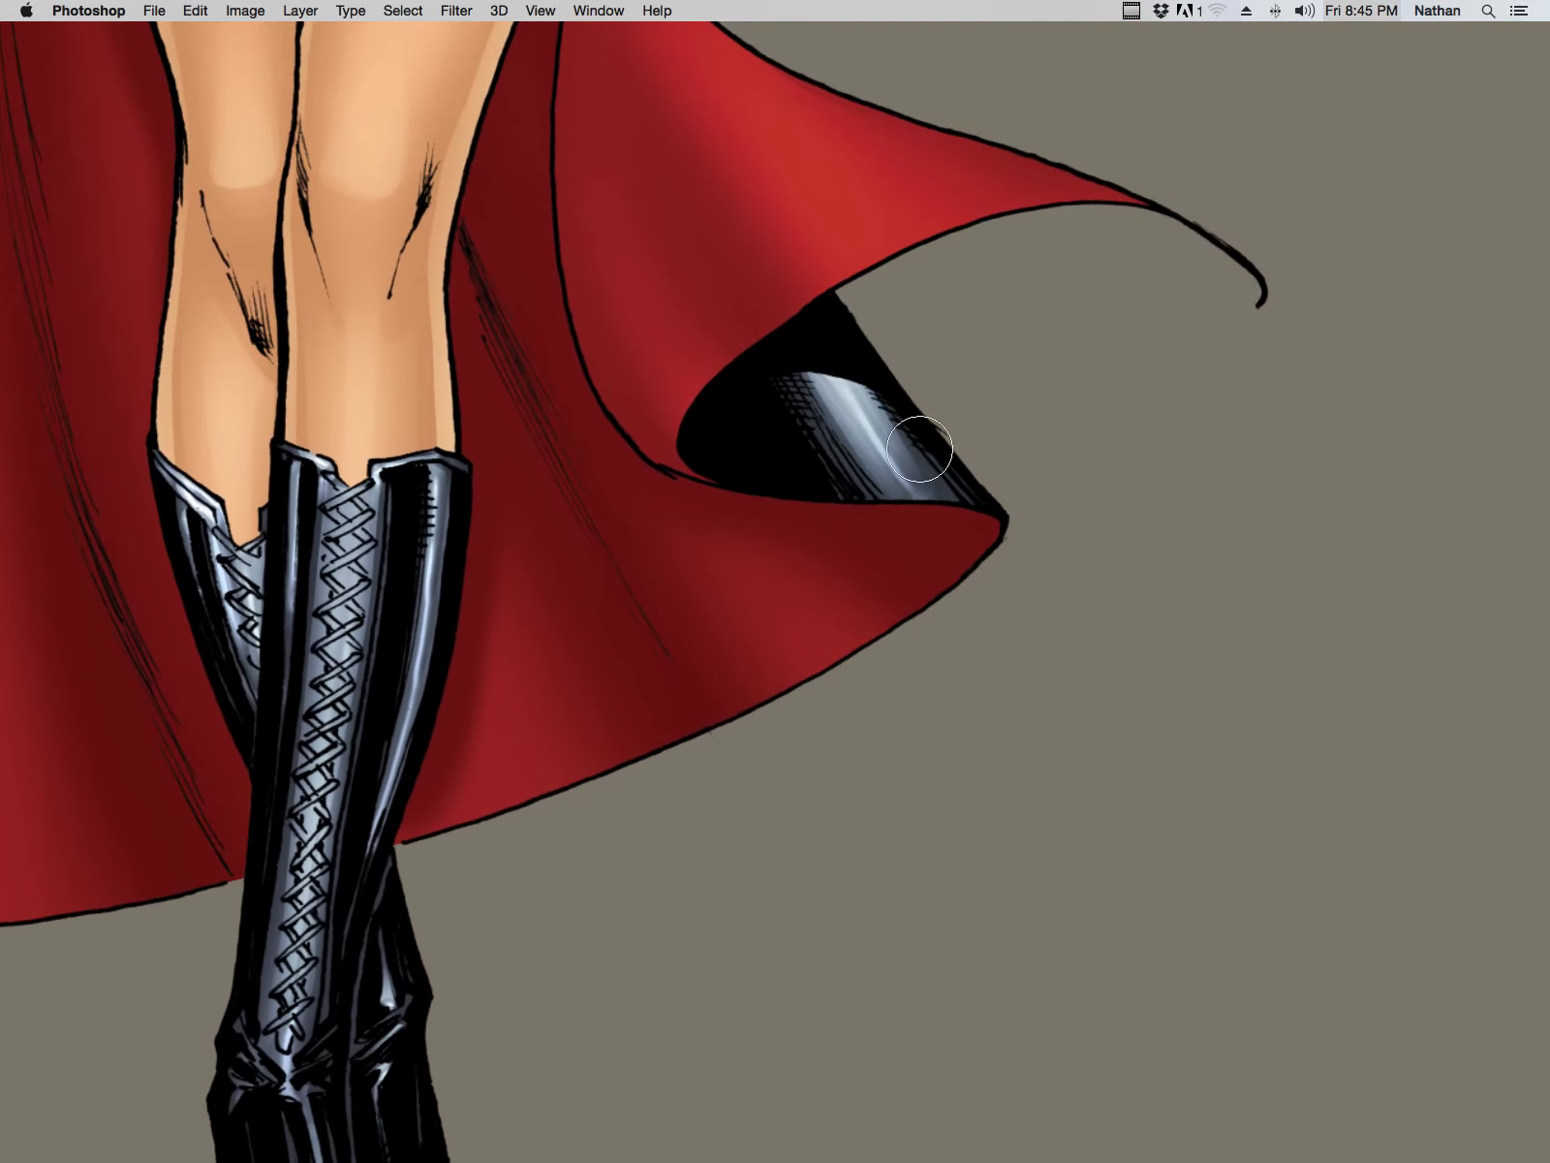
key("bracketleft")
key("bracketleft")
key("bracketleft")
left_click_drag(876, 438, 833, 361)
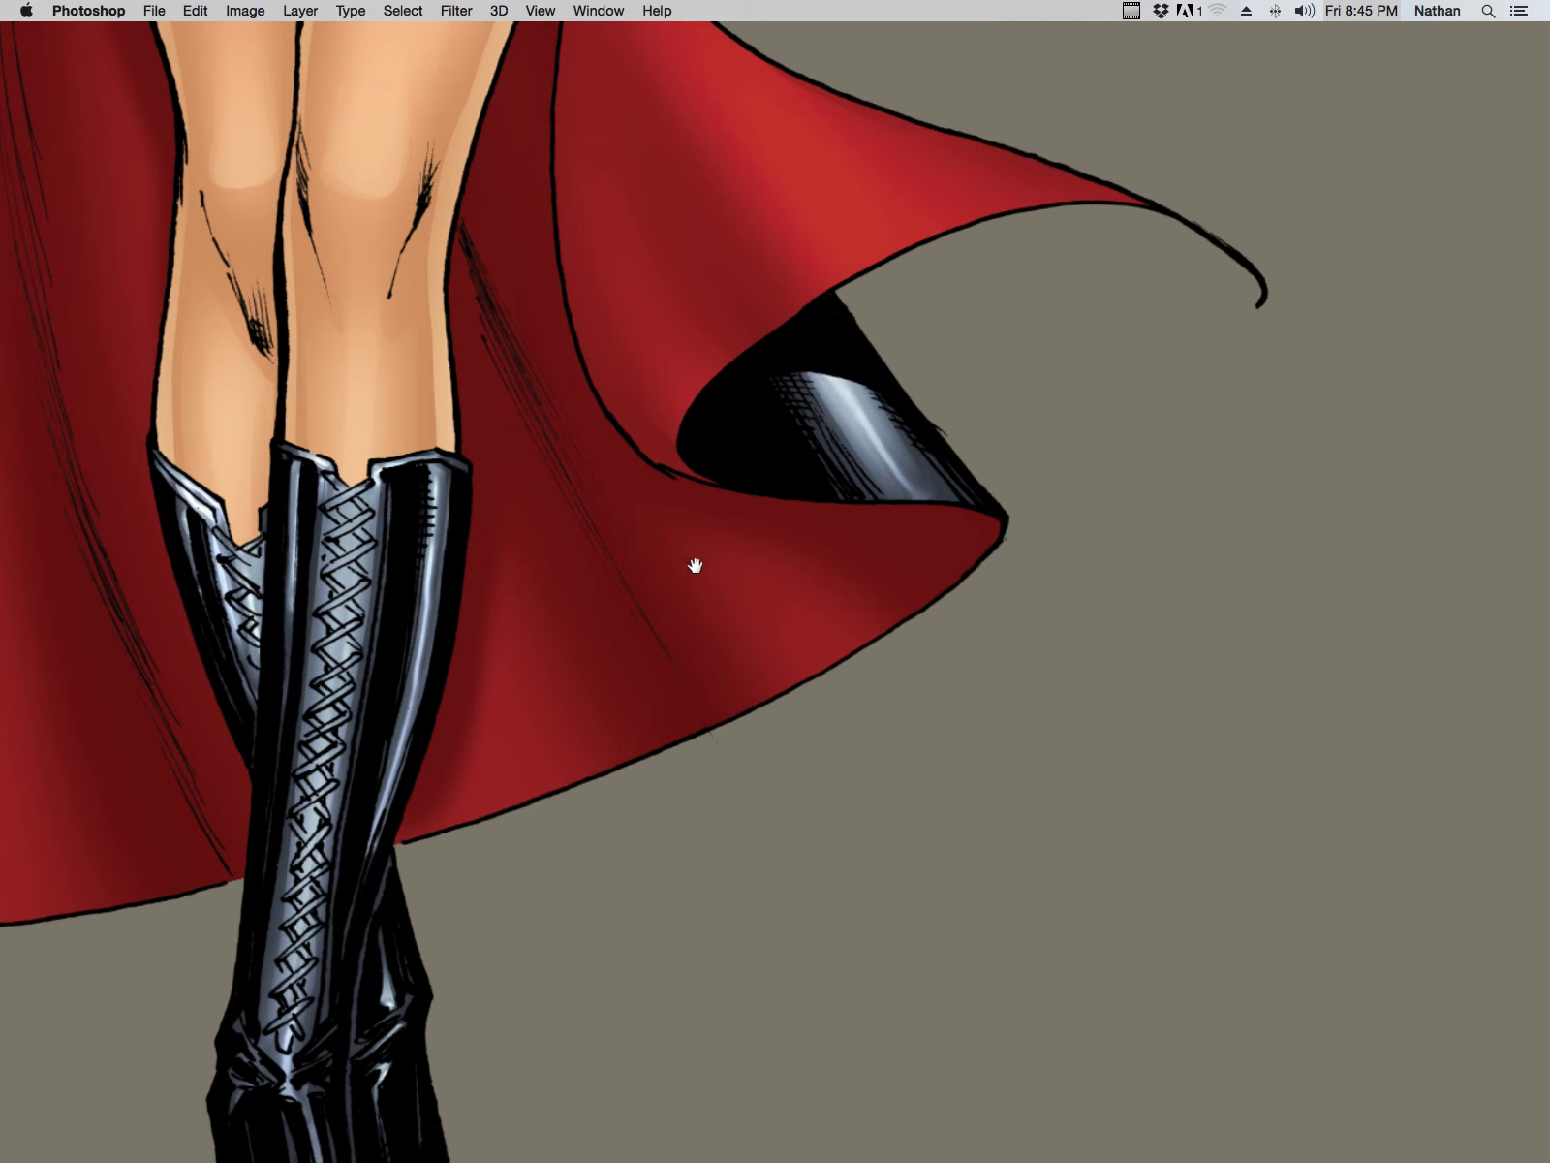
left_click_drag(695, 565, 721, 563)
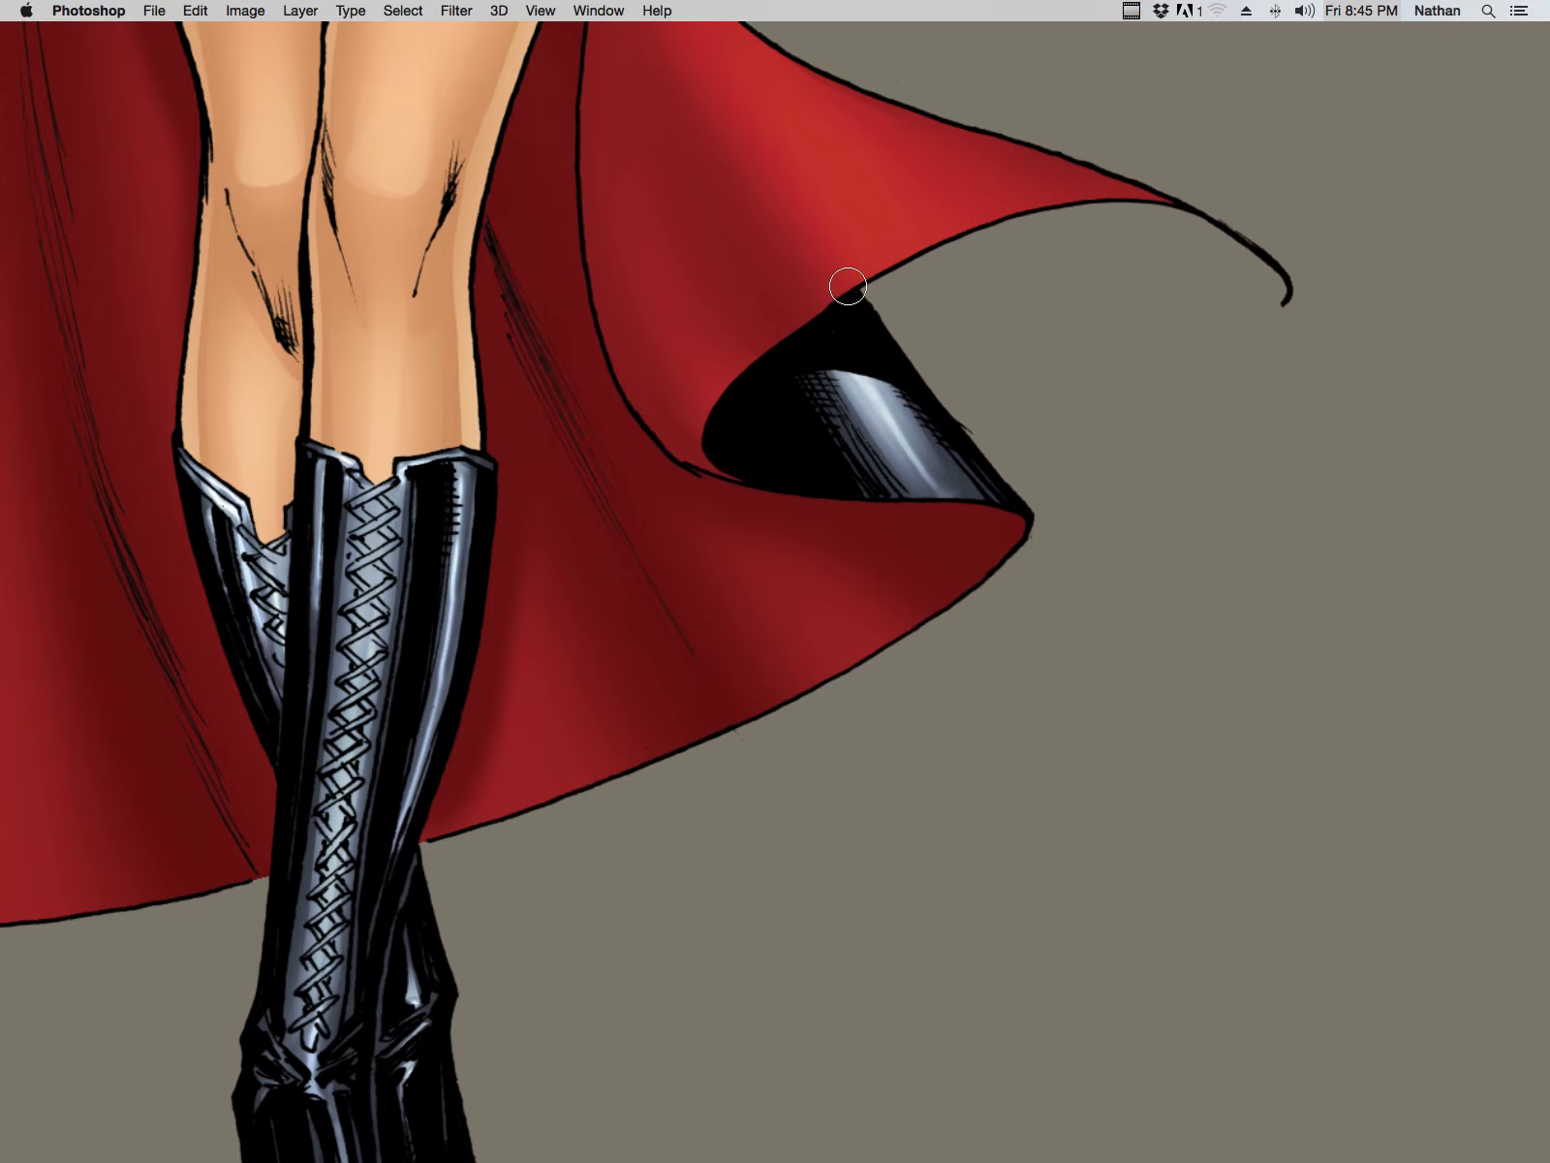
Step: Enlarge the brush and darken the highlights along the boots' lacing and the side of the front boot
left_click_drag(587, 765, 821, 569)
left_click(746, 697, "alt")
key("bracketright")
key("bracketright")
key("bracketright")
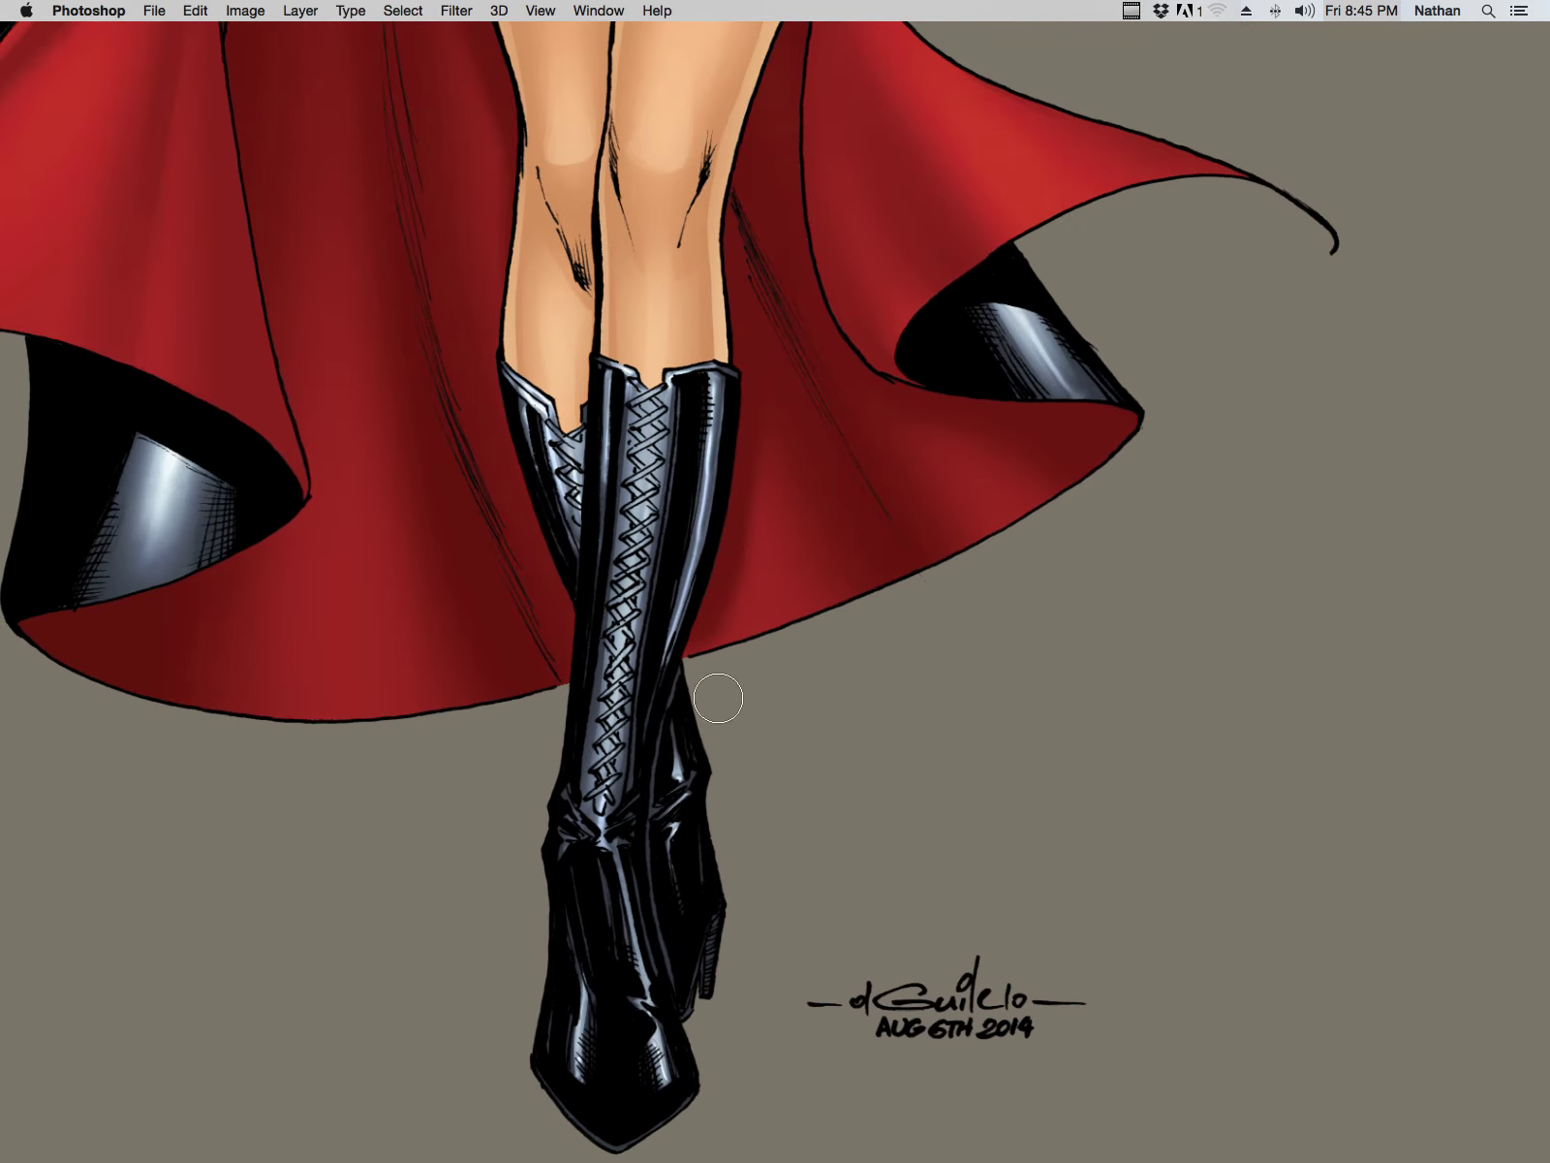
mouse_move(572, 442)
left_mouse_down()
mouse_move(583, 528)
mouse_move(568, 499)
left_mouse_up()
left_click_drag(652, 389, 603, 795)
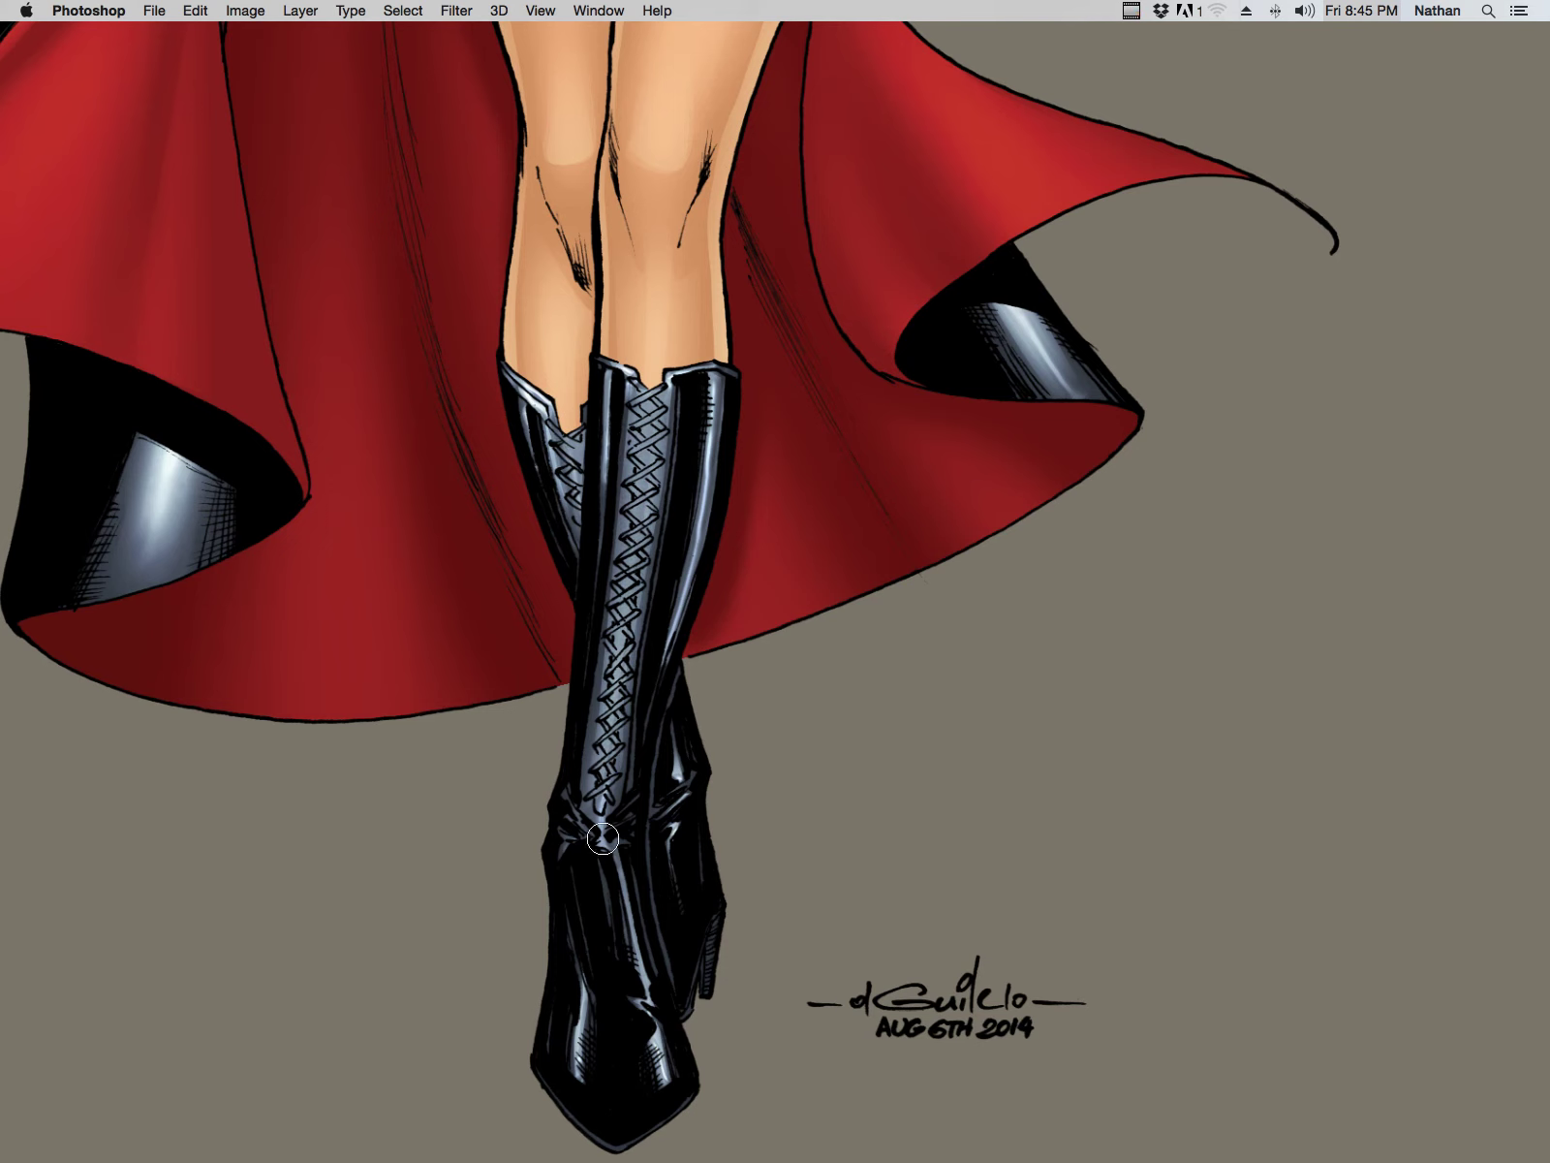
left_click_drag(708, 412, 665, 680)
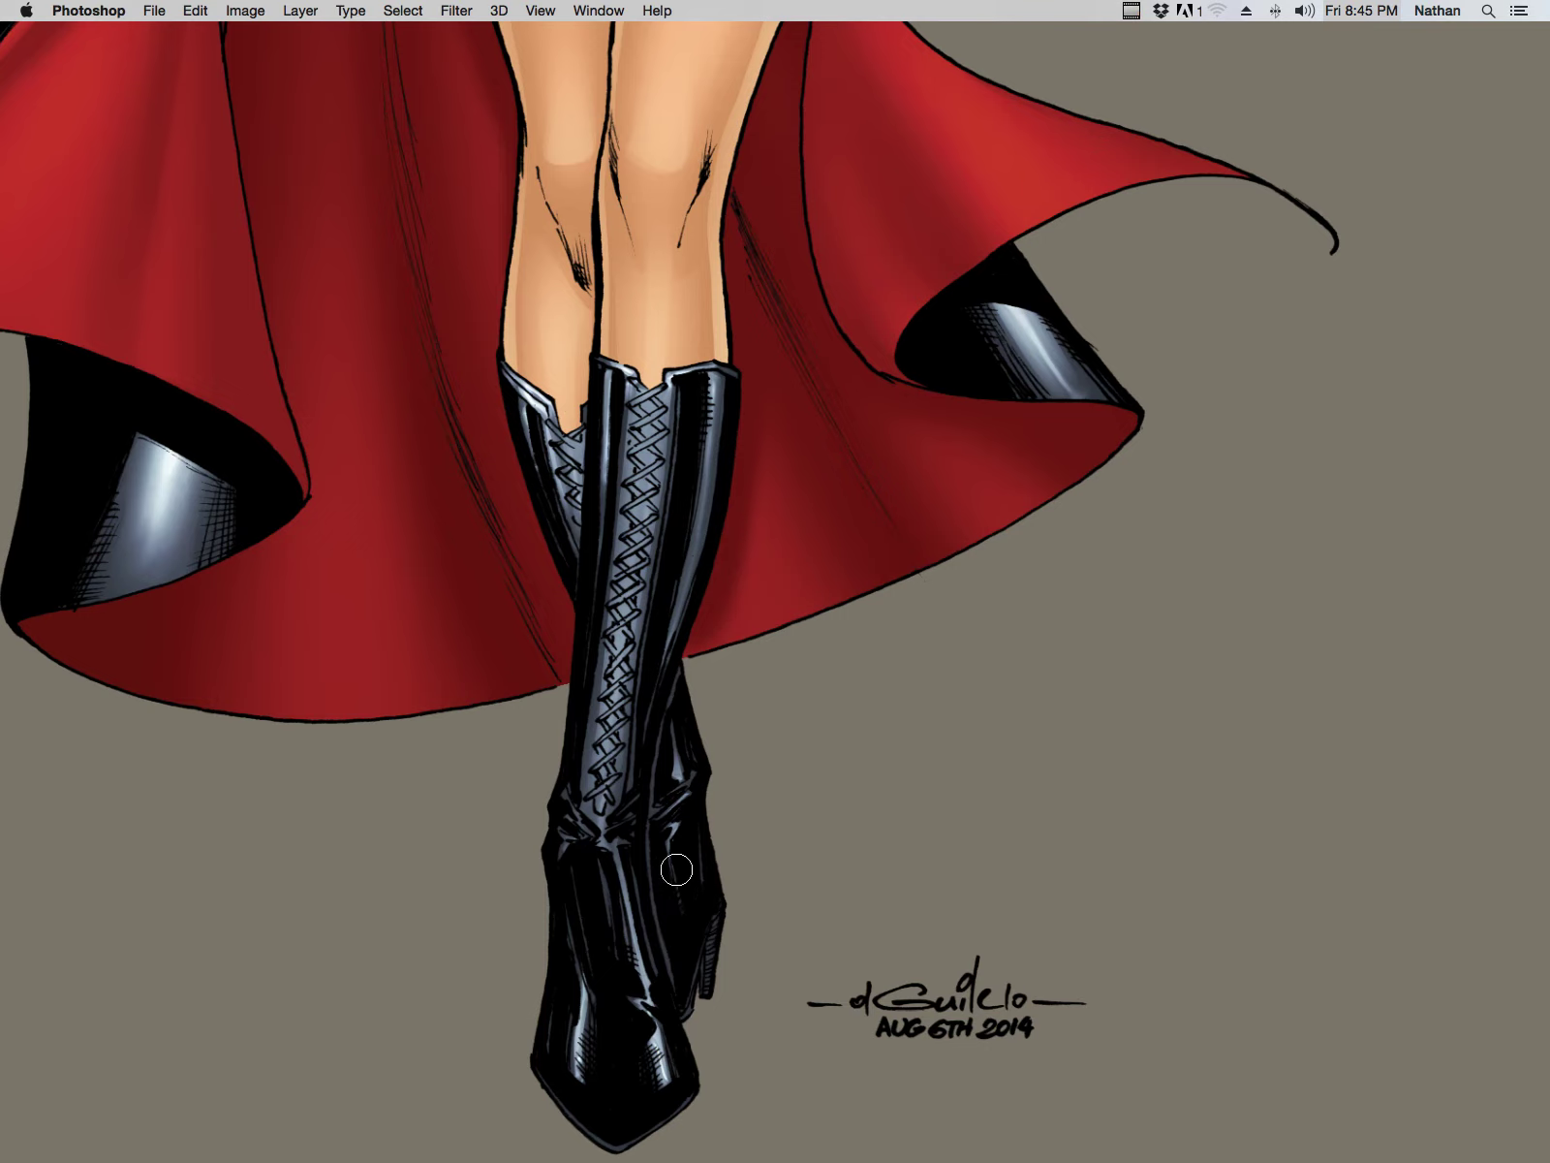
Step: Add a new empty layer above Layer 3 copy for painting edge highlights
left_click_drag(841, 876, 909, 657)
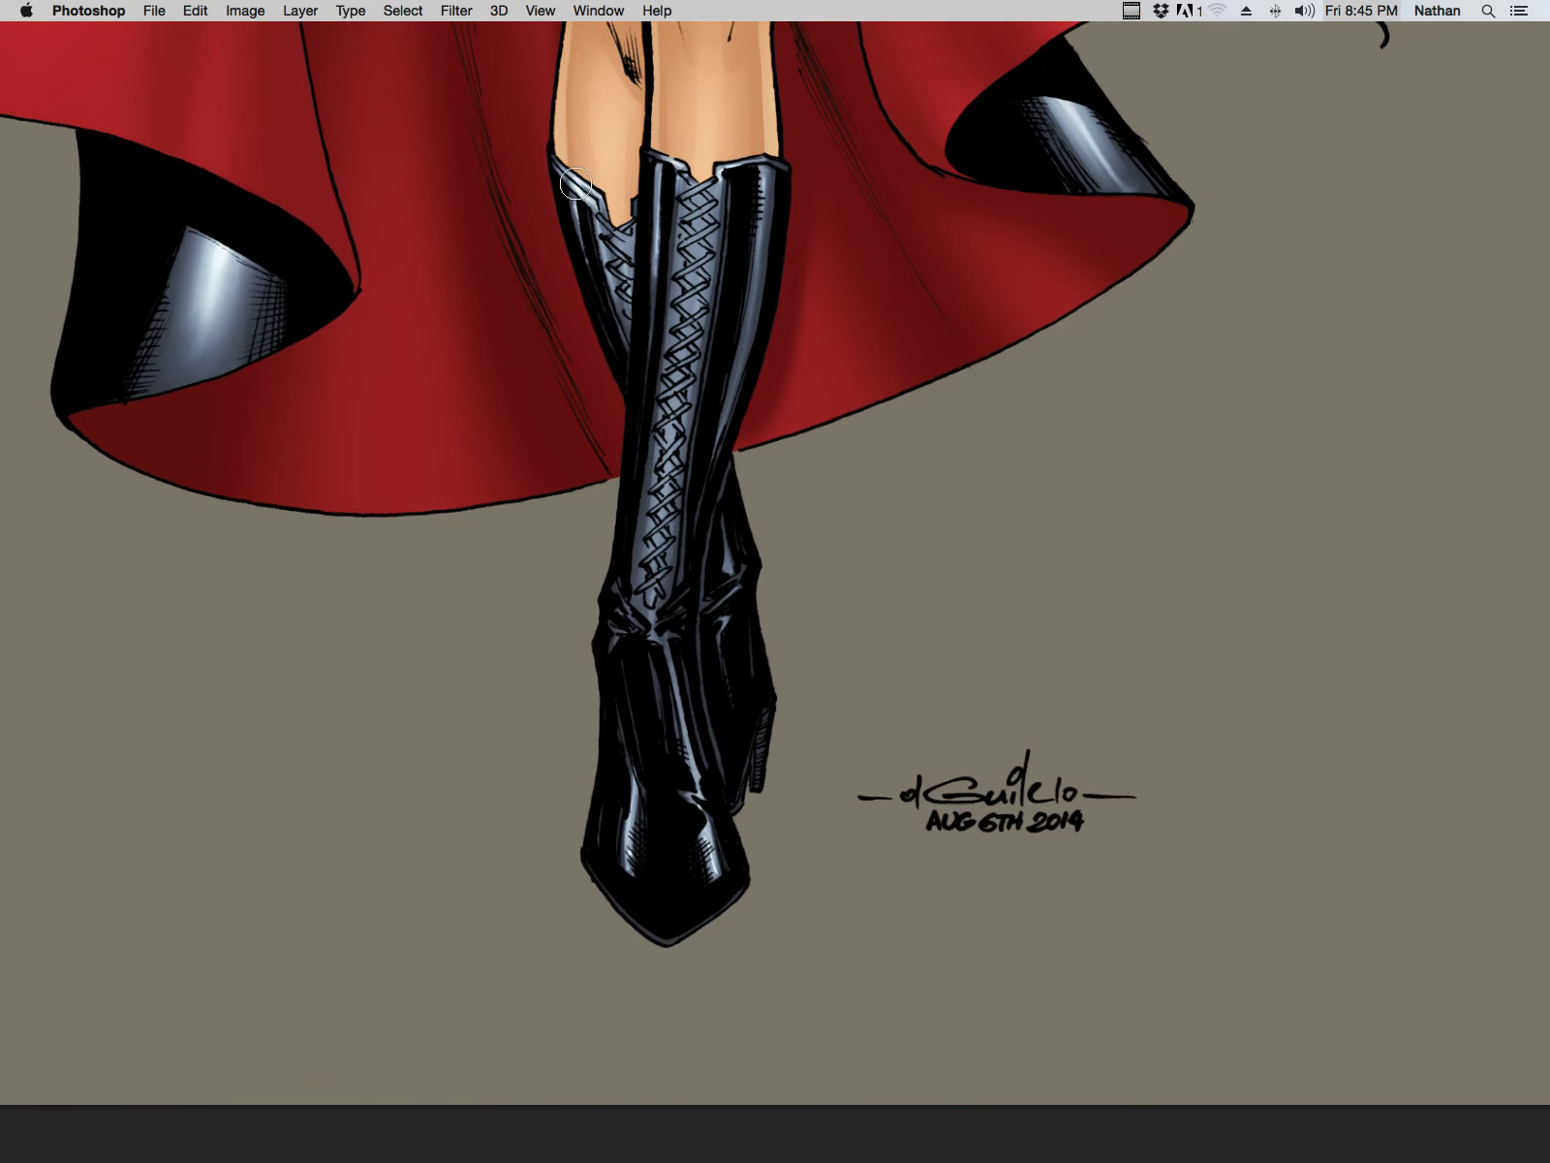
key("super+minus")
left_click_drag(760, 608, 643, 962)
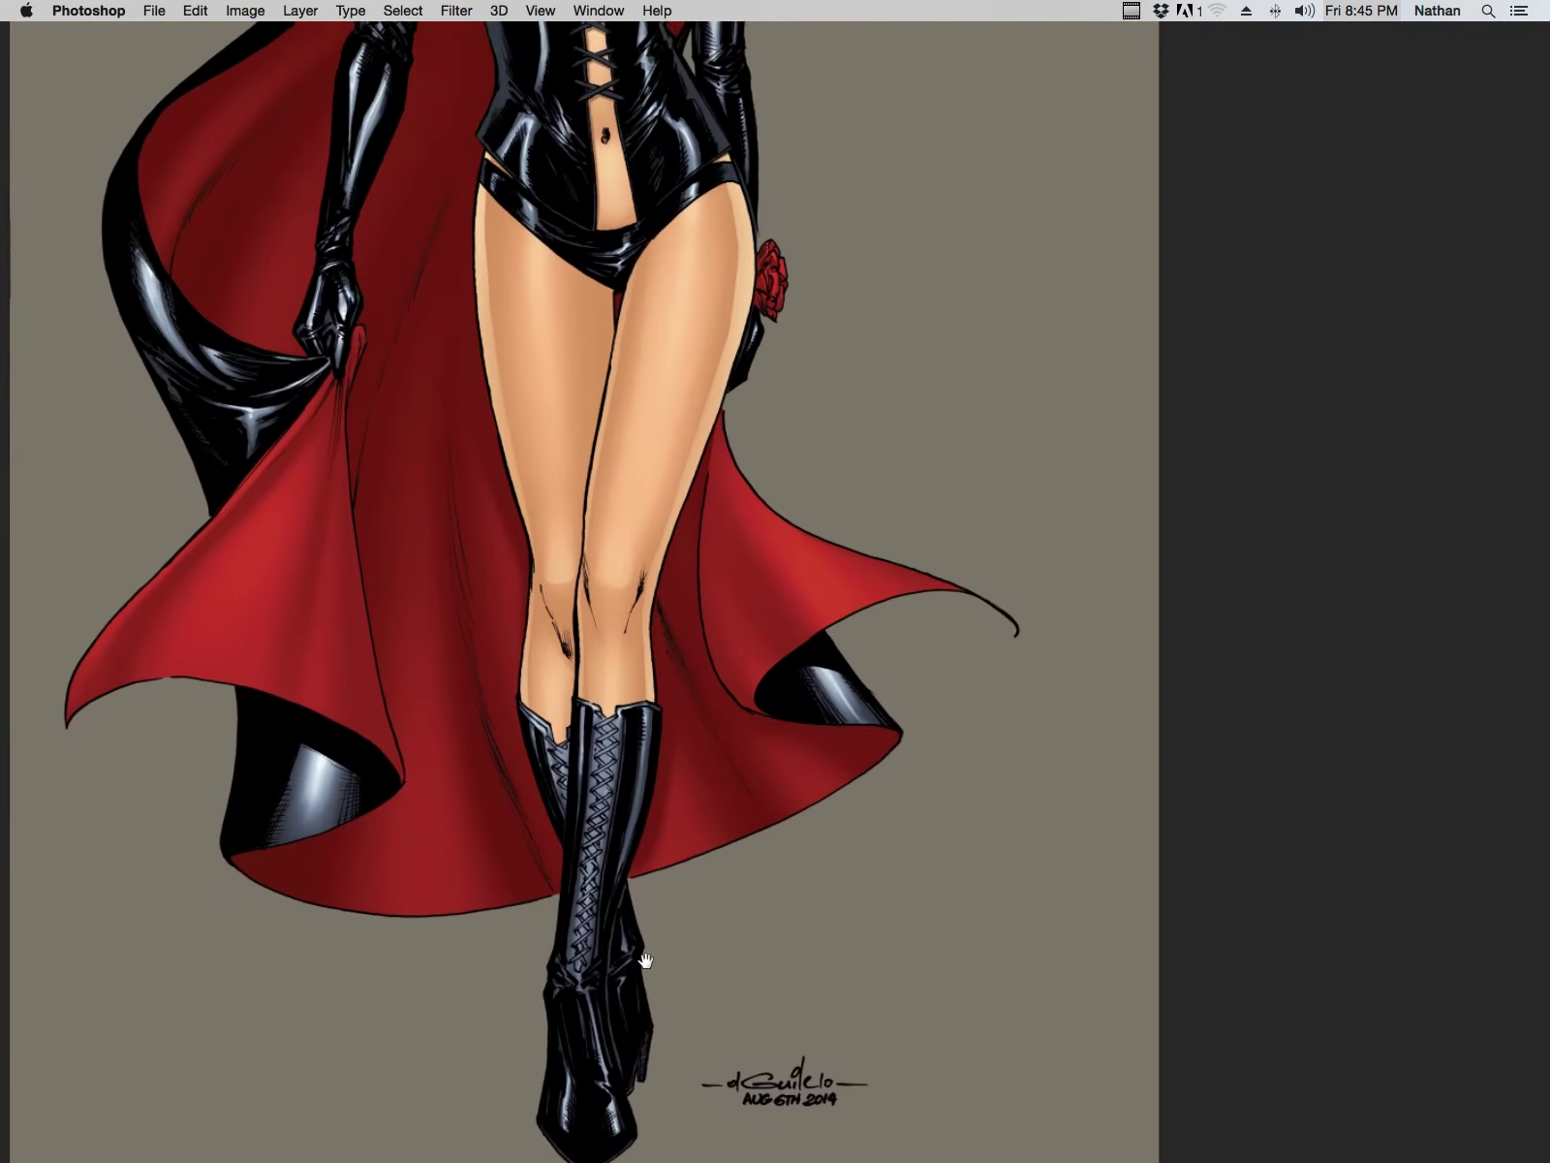
left_click_drag(752, 663, 681, 778)
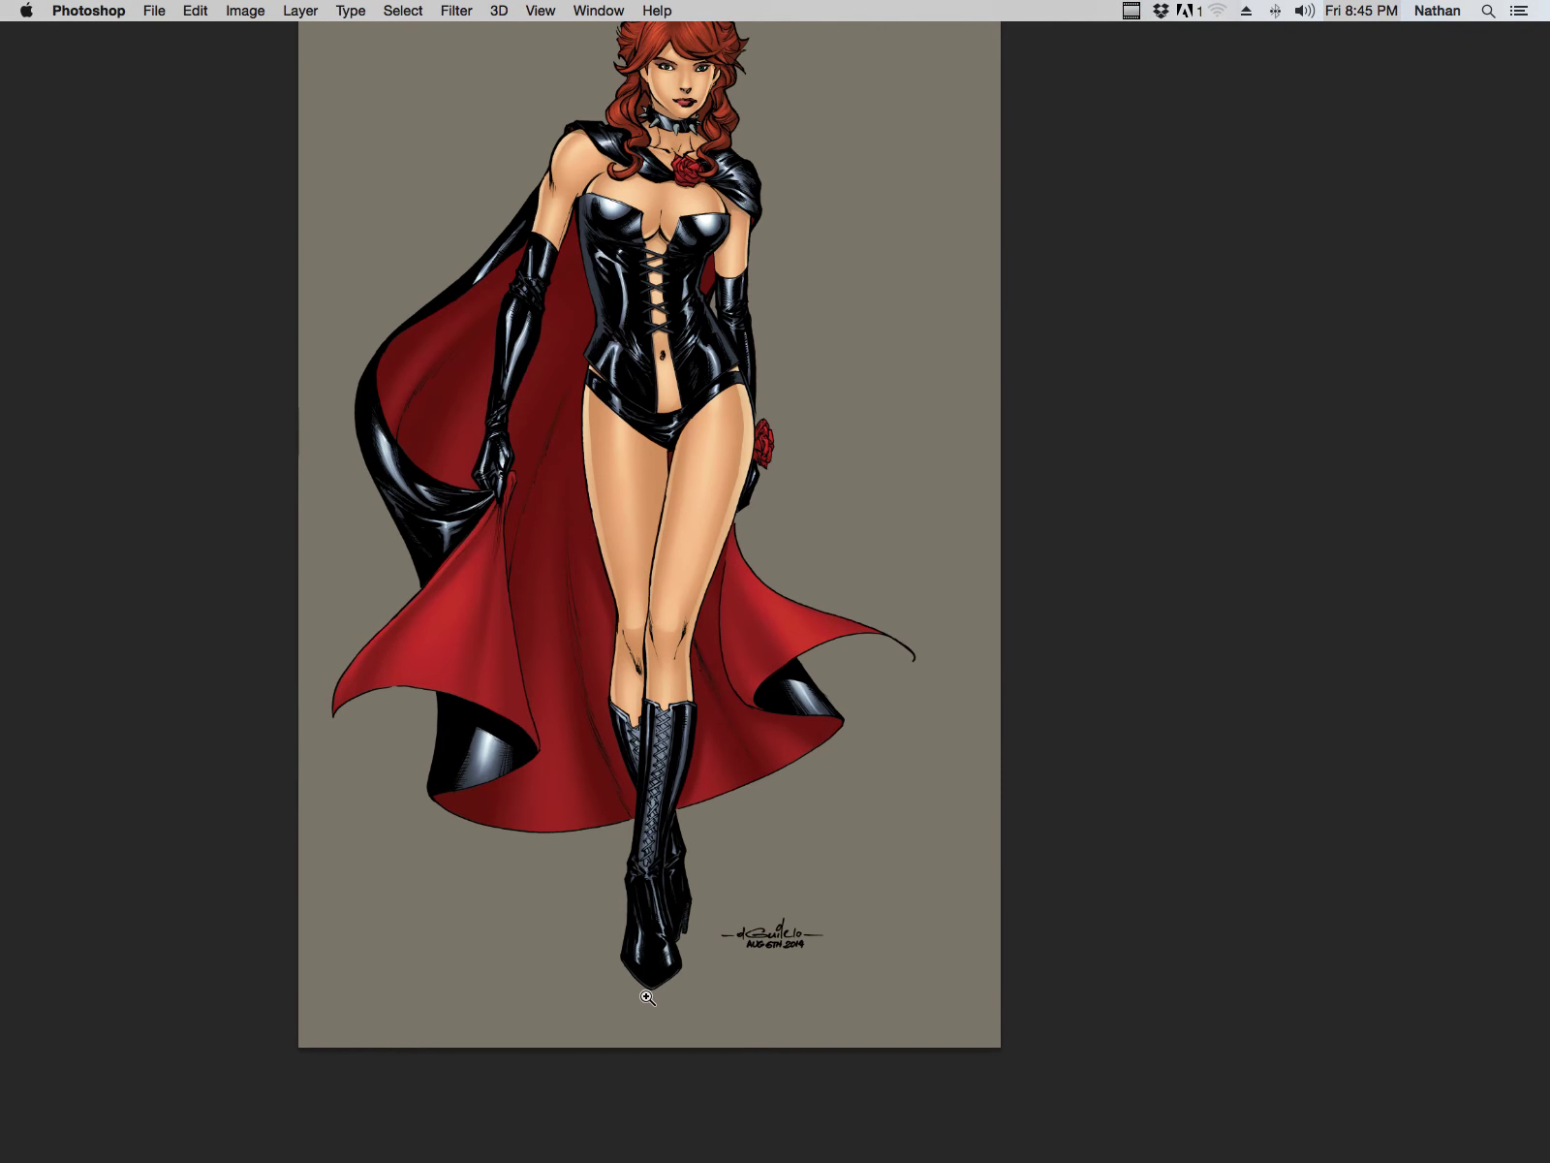
left_click_drag(687, 120, 775, 351)
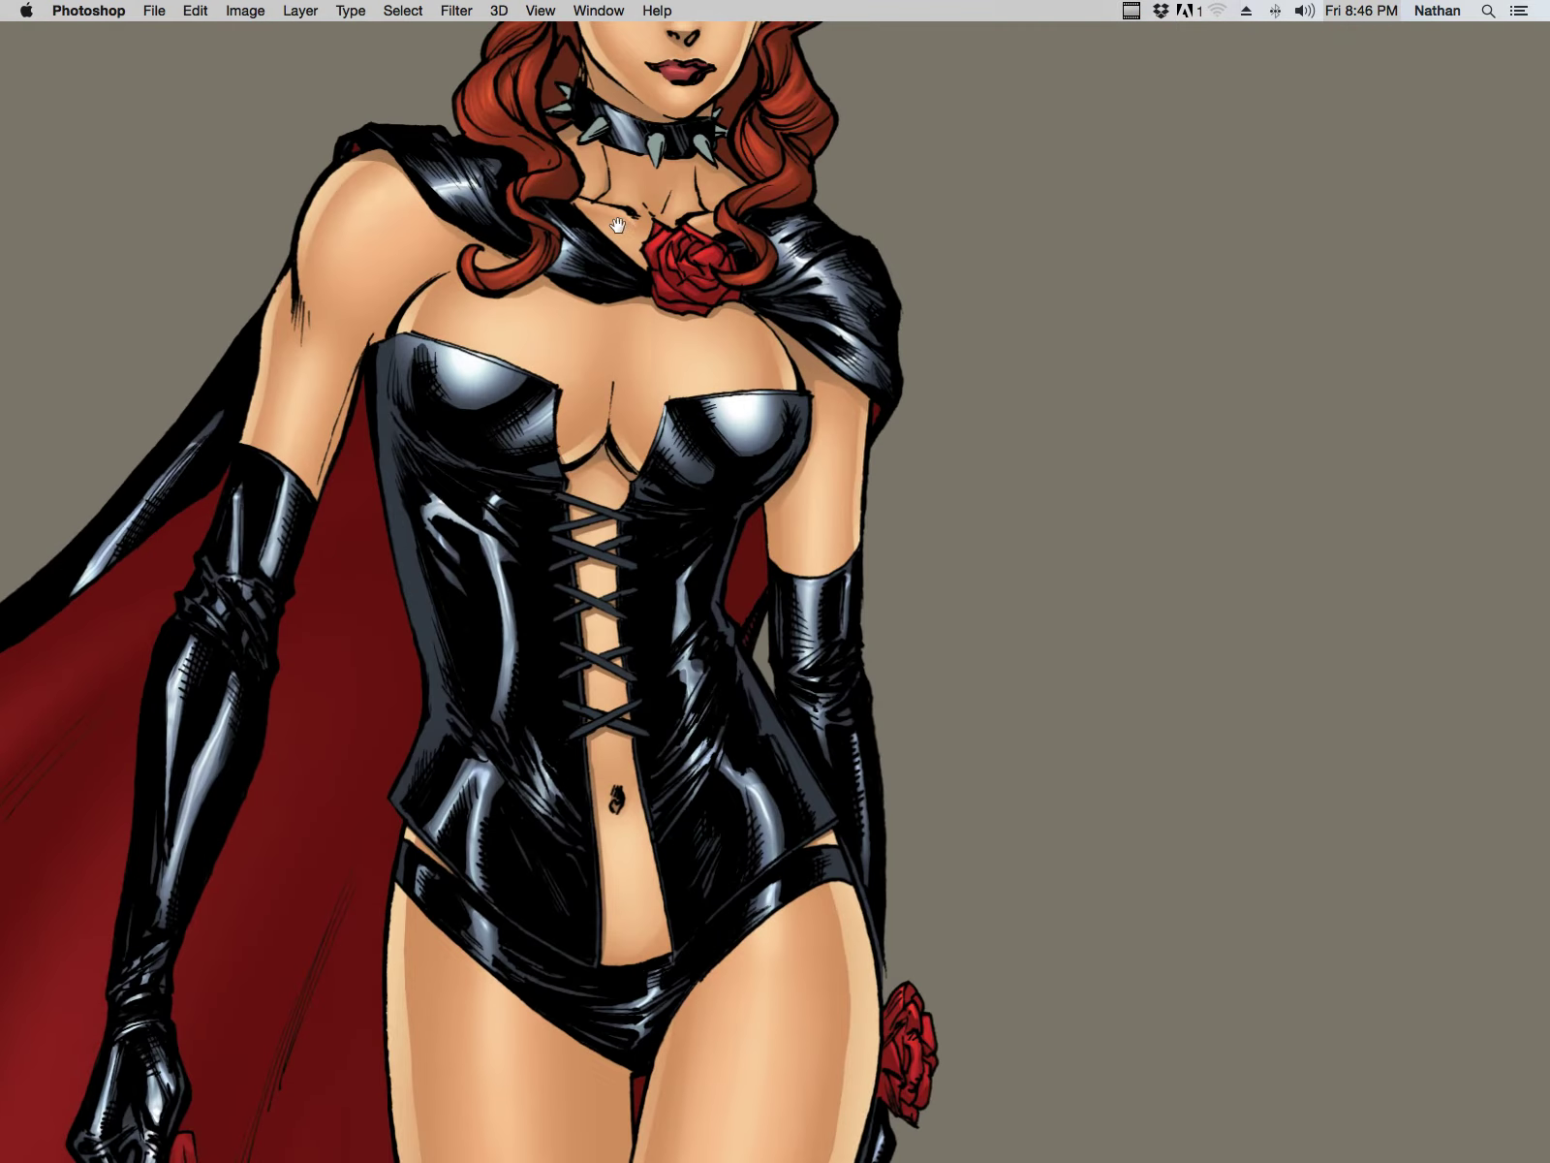
left_click_drag(618, 226, 664, 629)
key("Tab")
key("super+shift+n")
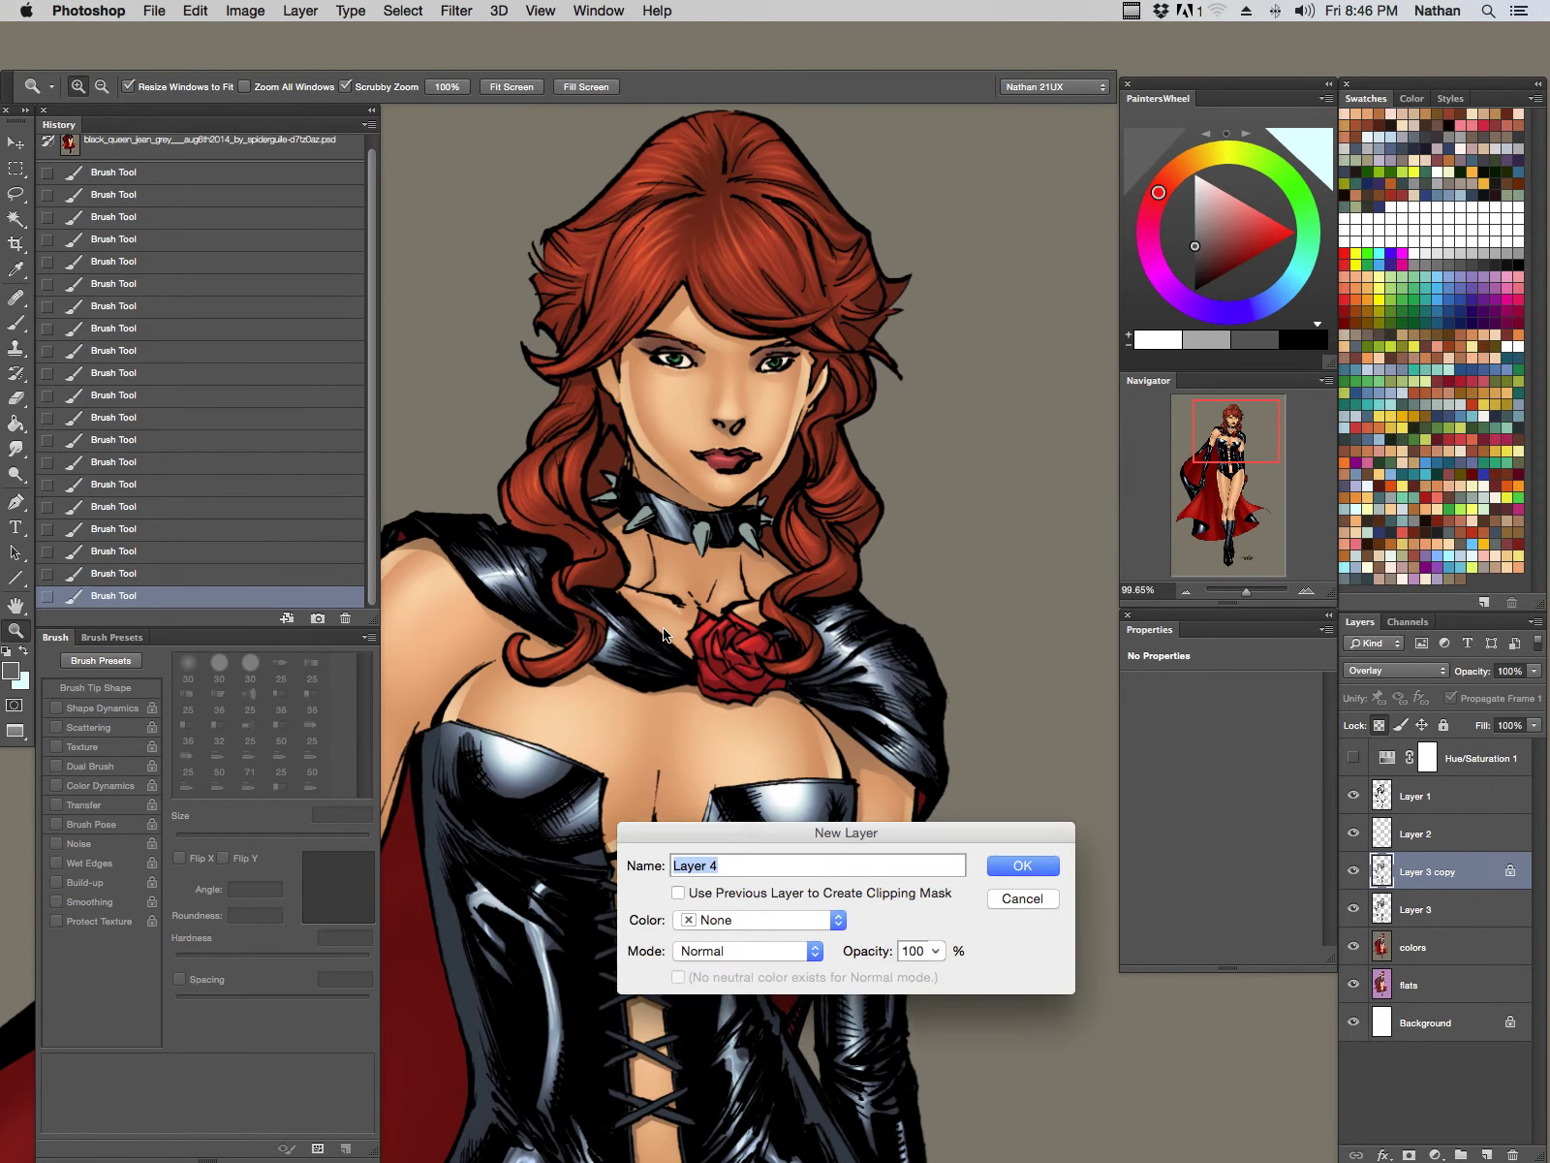
key("Return")
Step: Sample the near-white highlight #e7ecf0 from the shoulder of the black cape as the brush color
left_click_drag(698, 535, 775, 496)
key("b")
left_click(1051, 798, "alt")
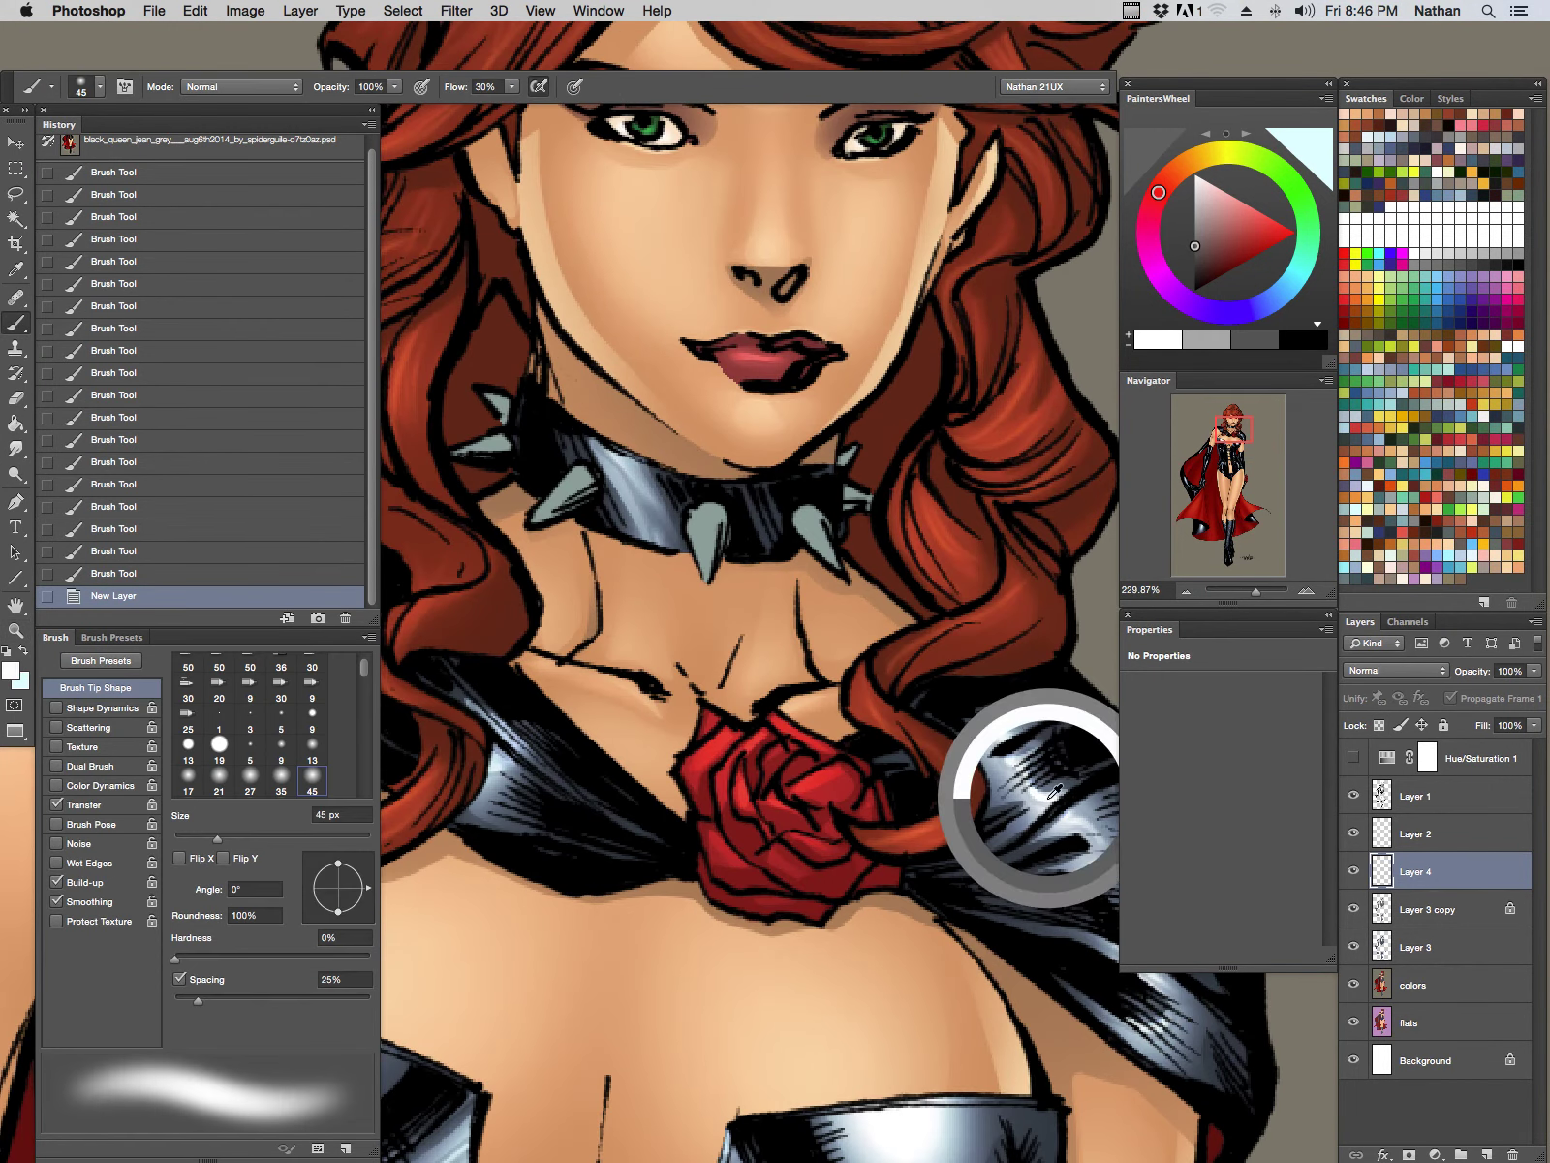
left_click_drag(1053, 796, 1050, 801)
left_click(11, 671)
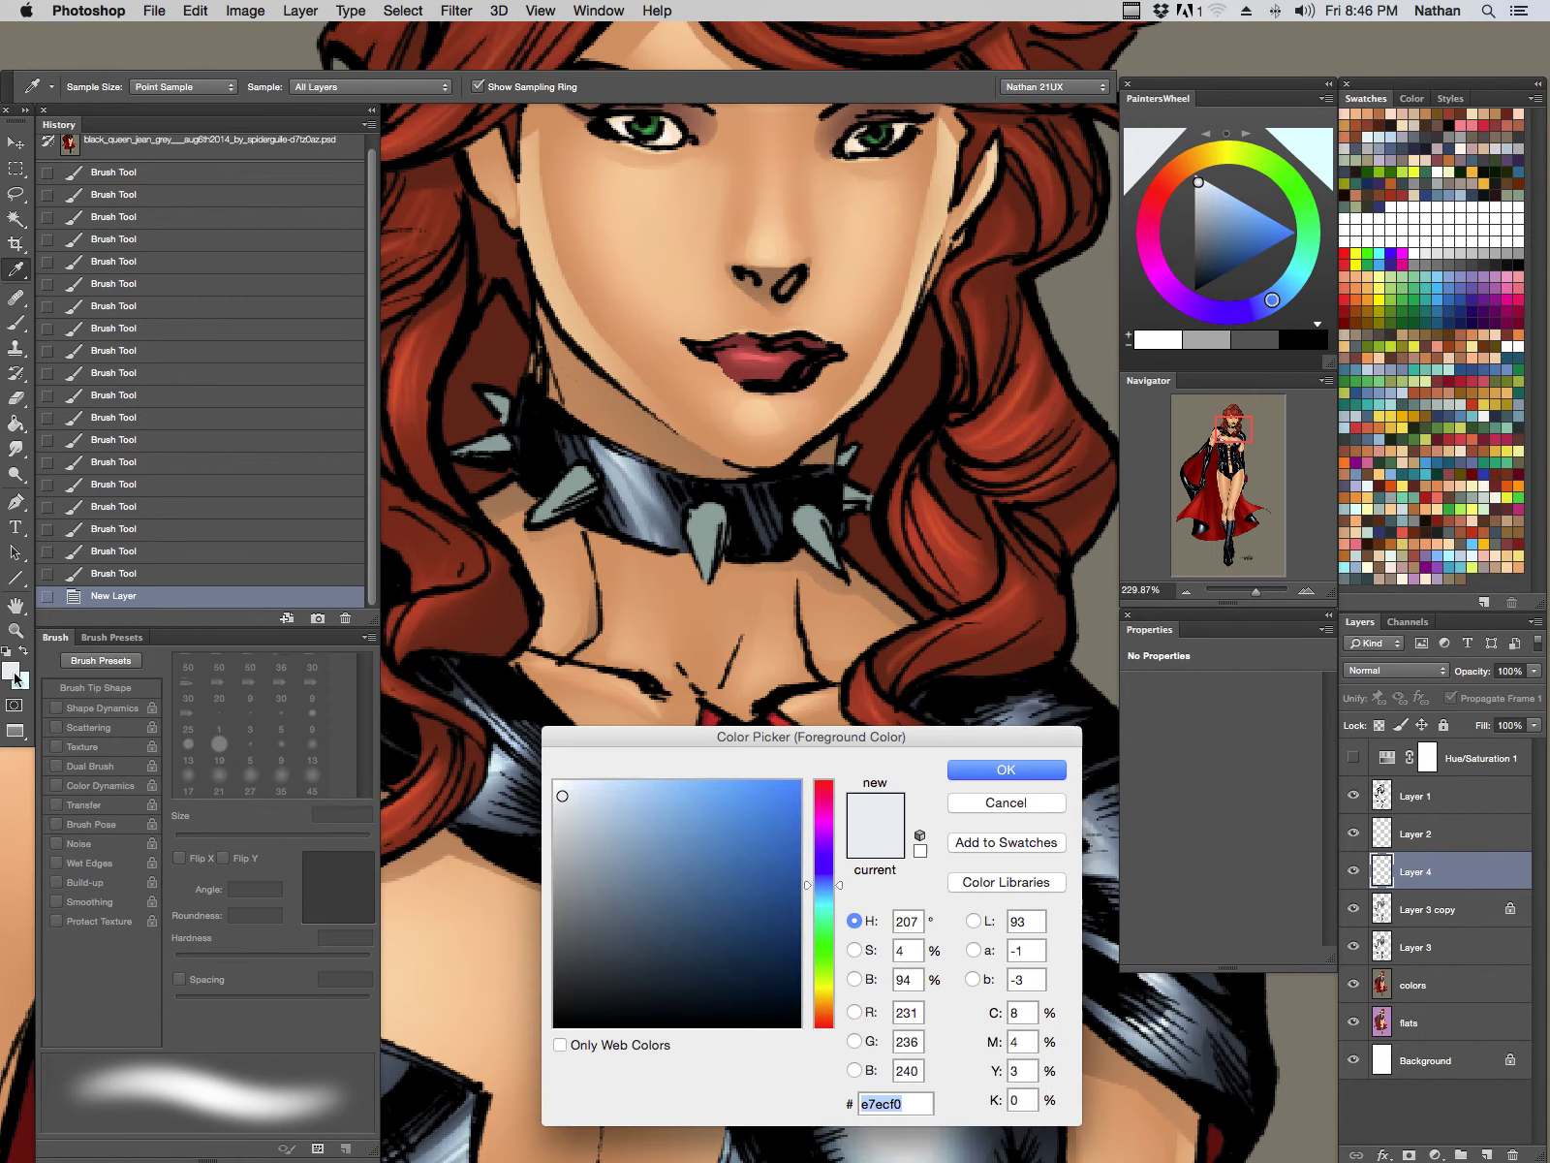
left_click(960, 769)
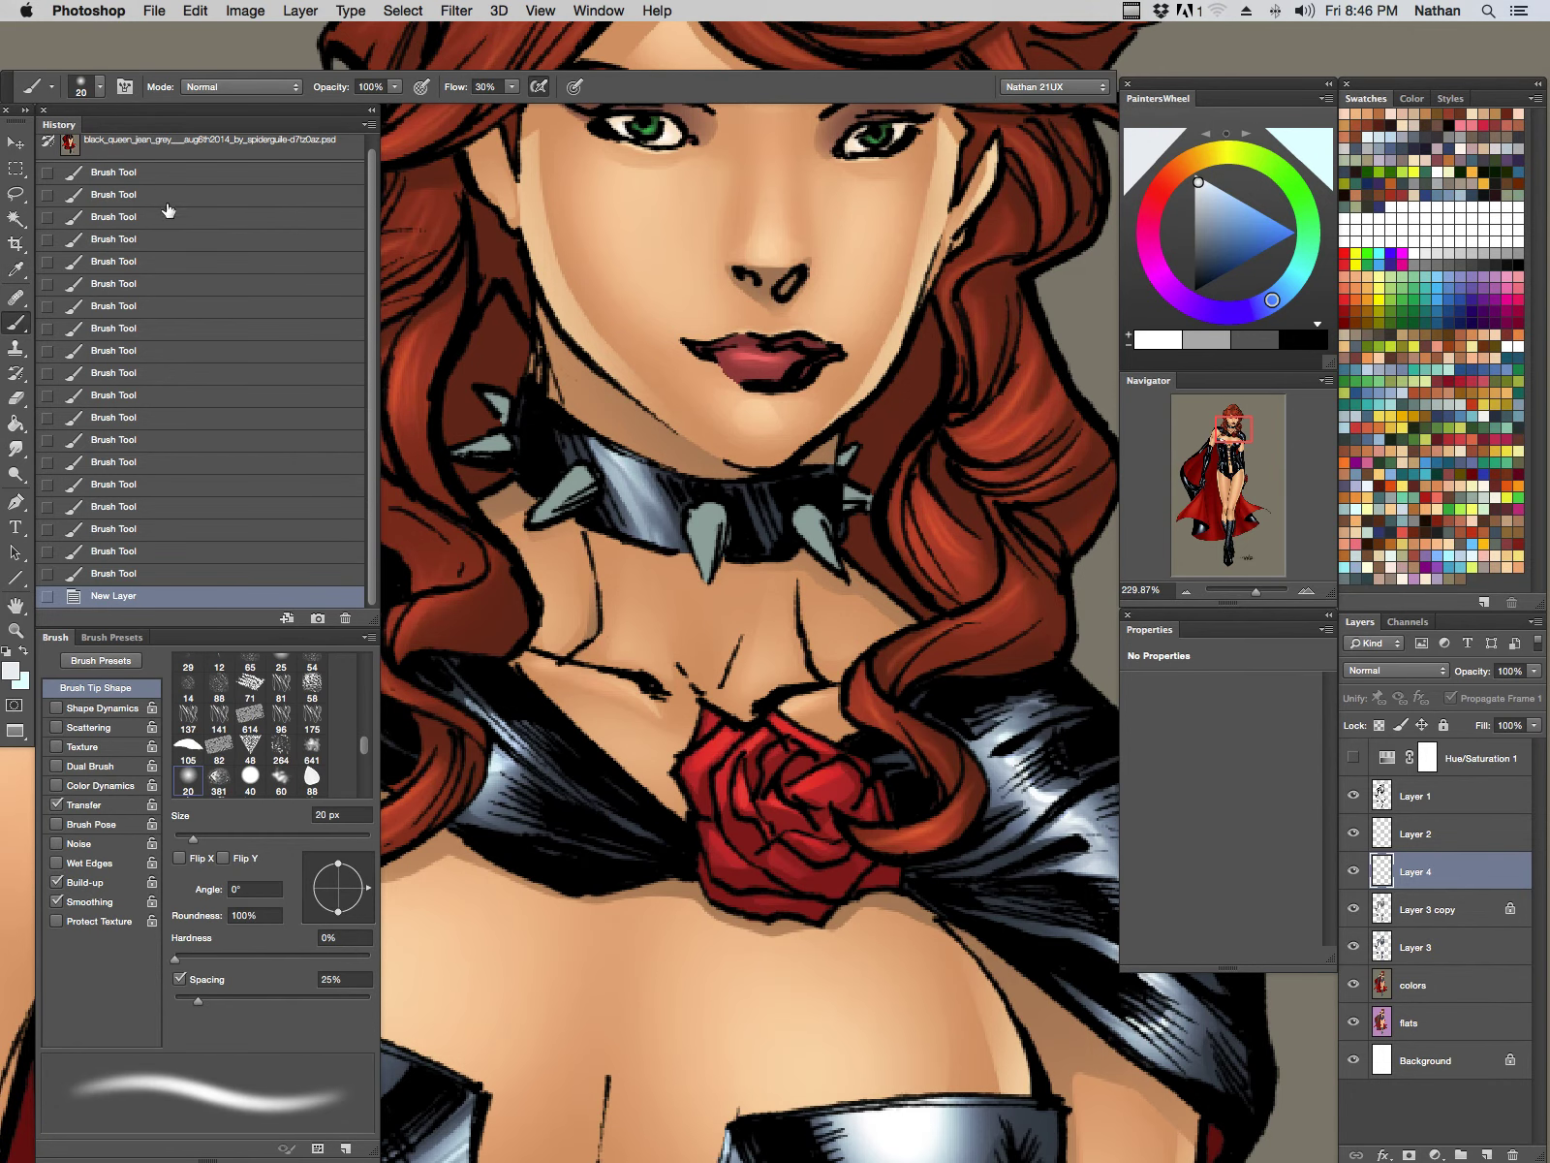
Step: Turn on Shape Dynamics for the soft brush and reduce its size to 5 px
left_click(51, 86)
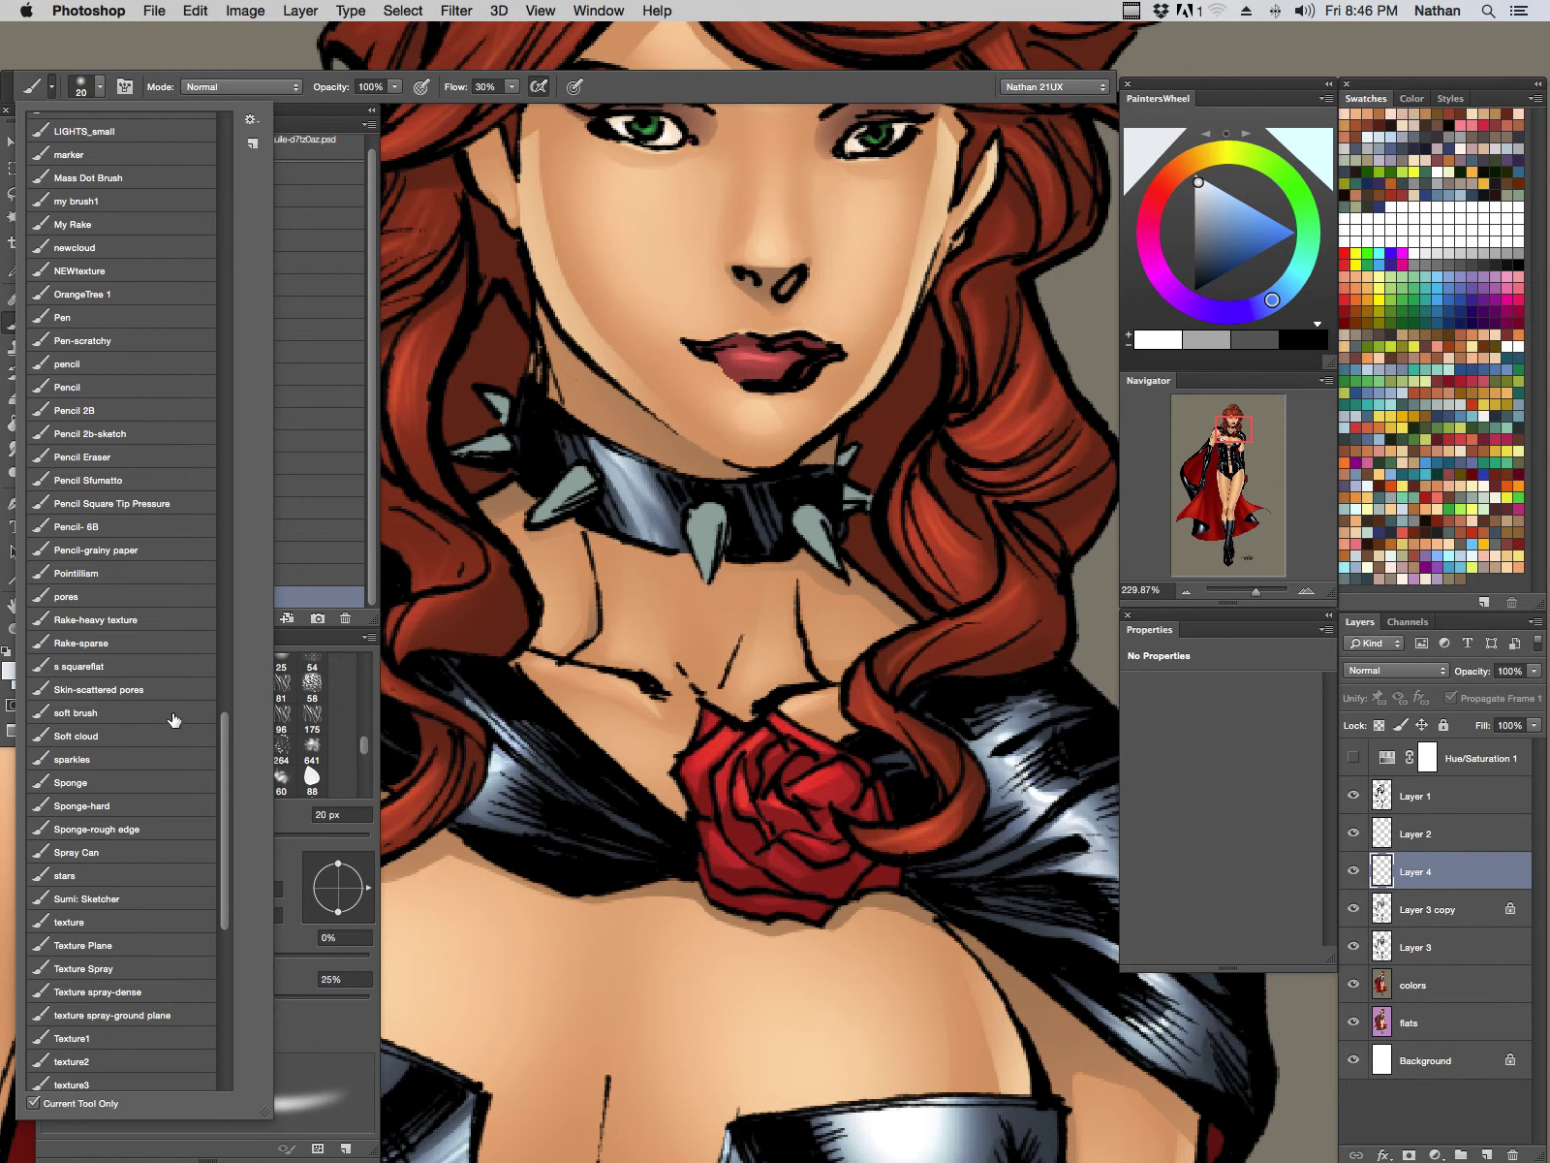
left_click(812, 115)
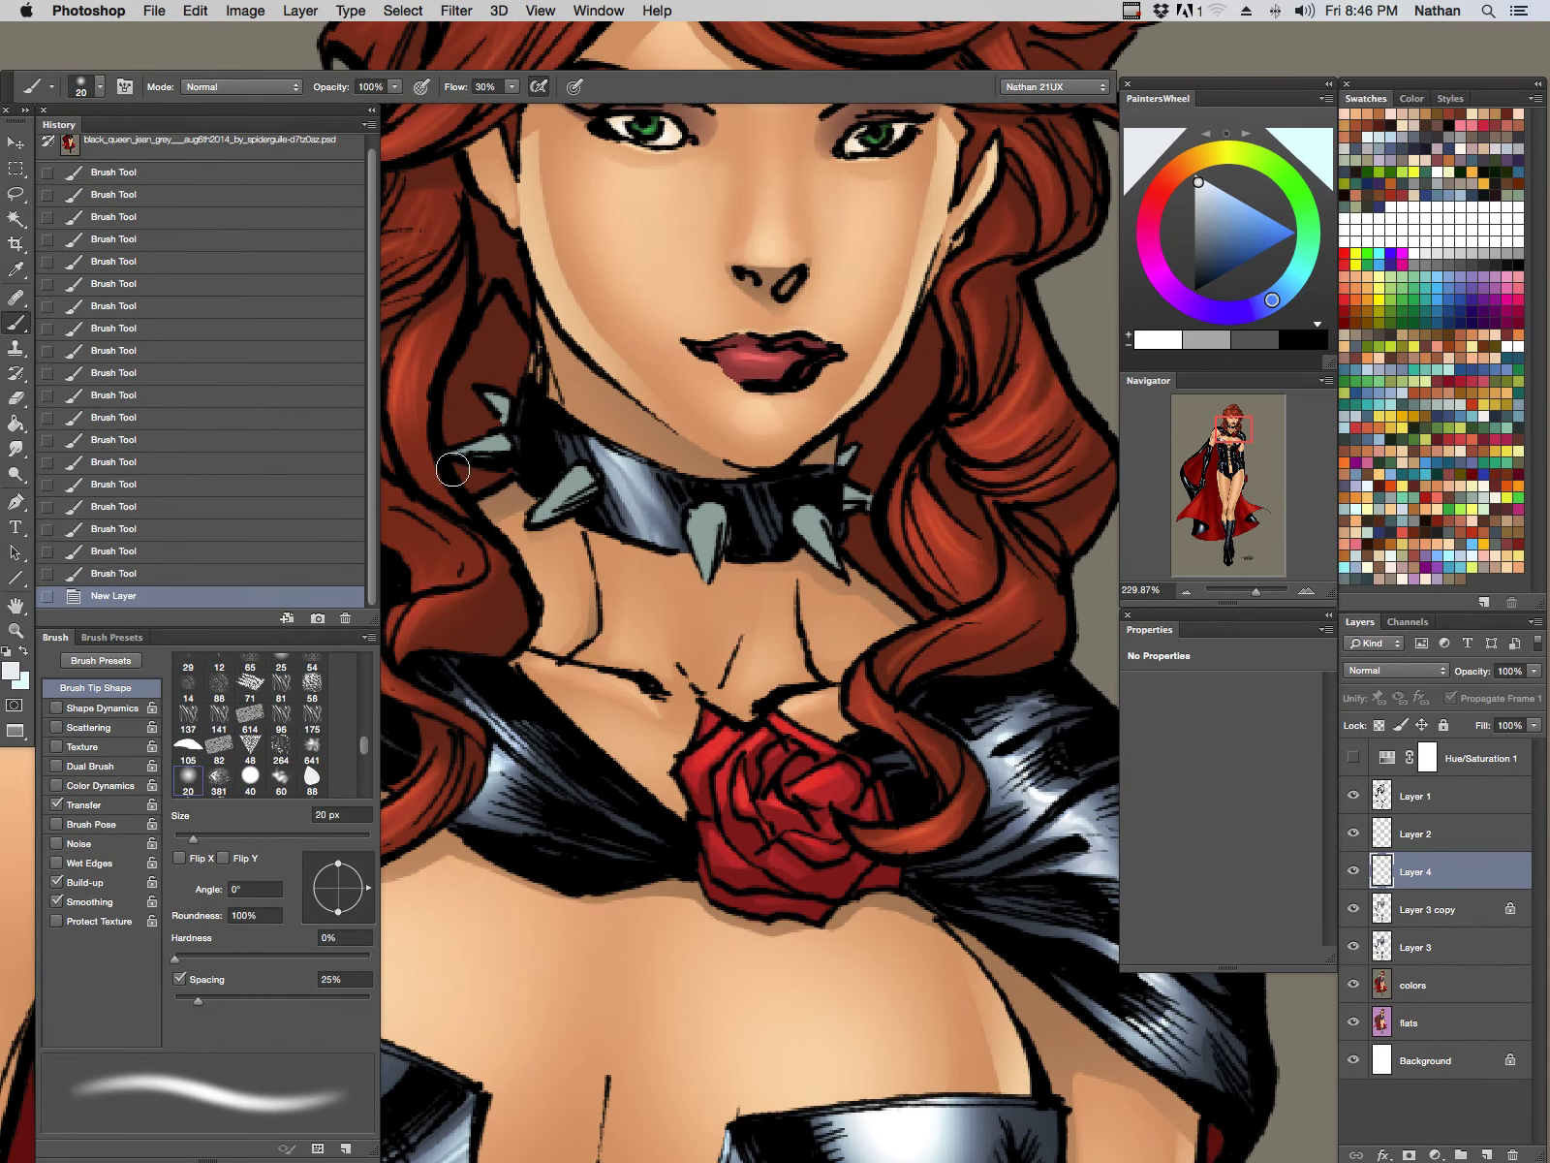
left_click(57, 707)
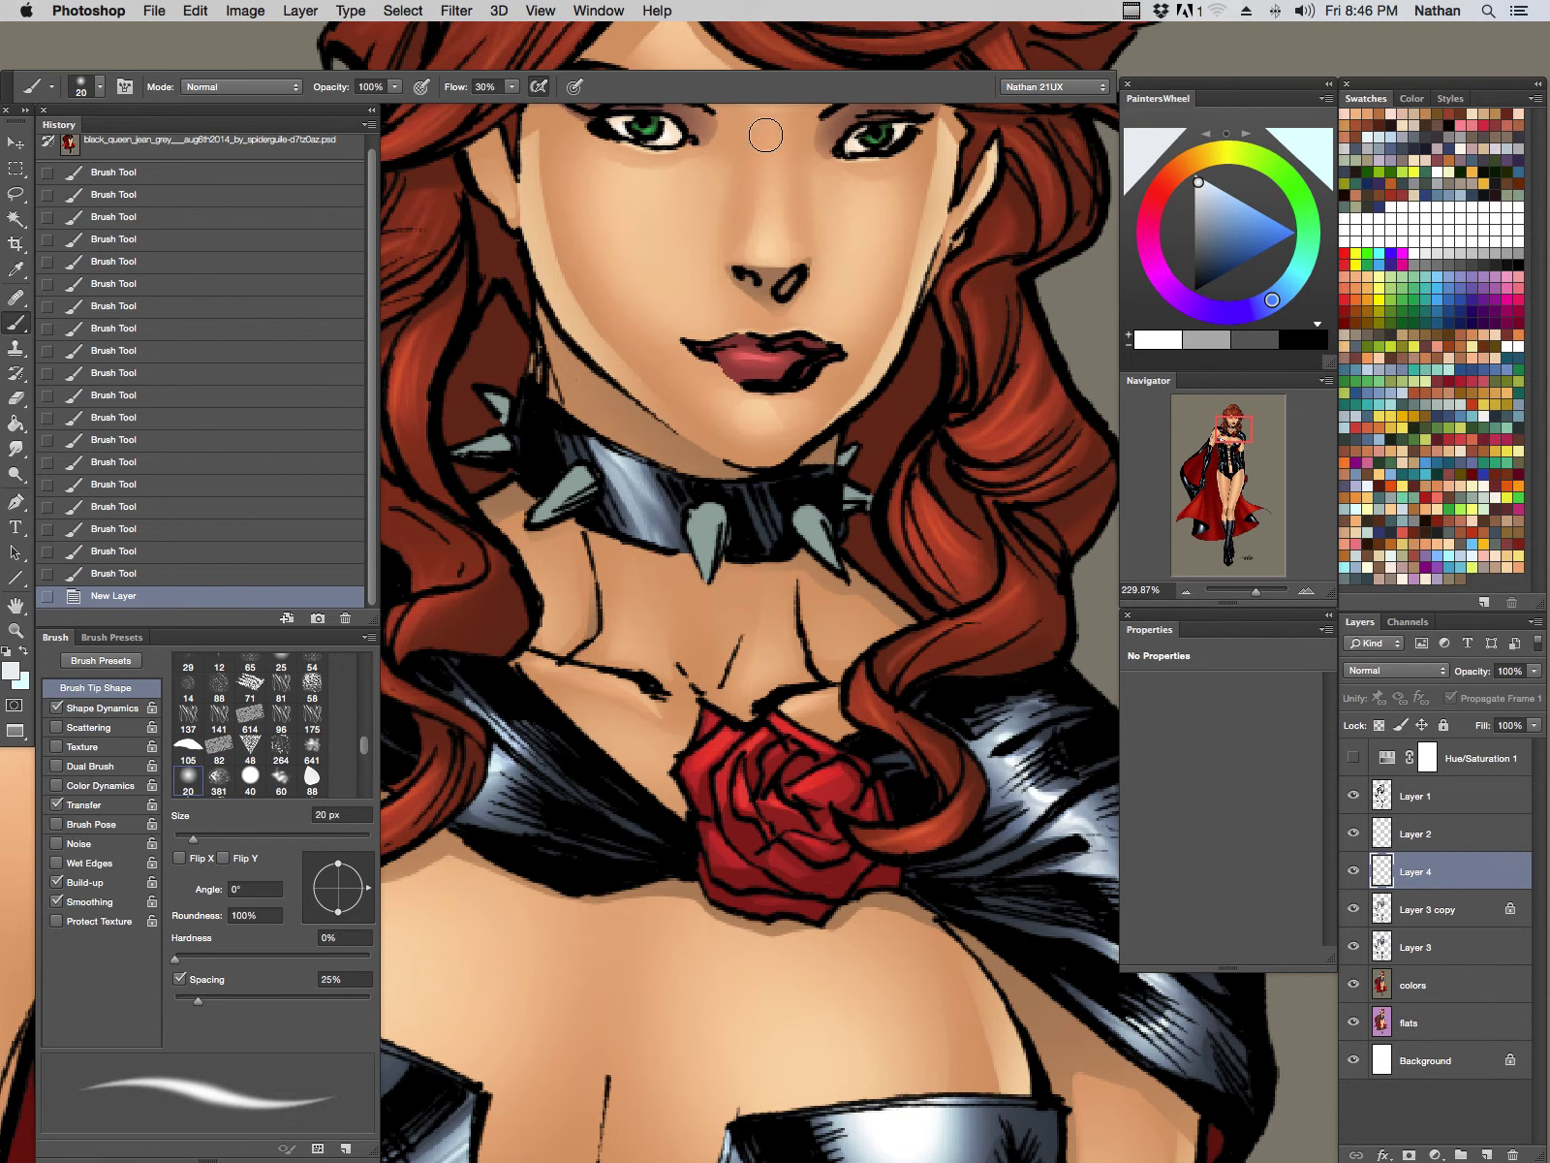
key("bracketleft")
key("bracketleft")
key("bracketleft")
key("bracketleft")
key("bracketleft")
key("bracketleft")
key("bracketleft")
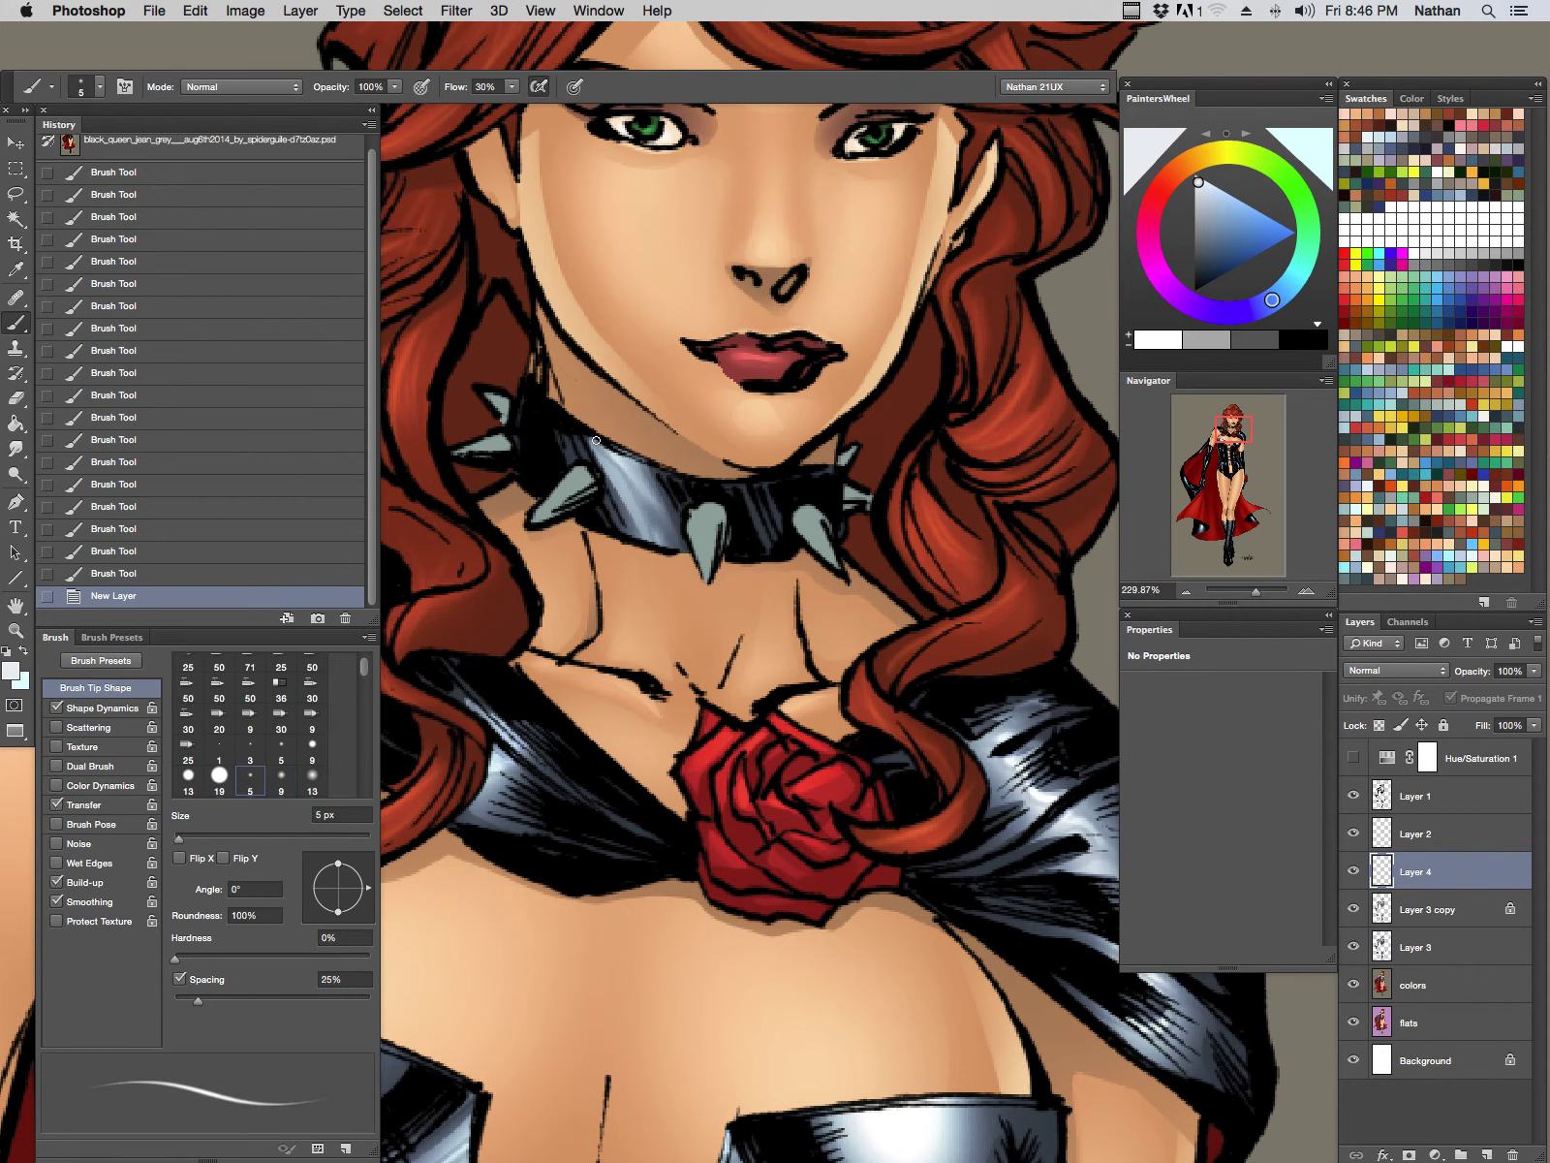
Step: Paint a thin pale highlight along the upper edge of the spiked choker
left_click_drag(650, 464, 621, 455)
left_click_drag(593, 439, 662, 471)
left_click_drag(625, 458, 695, 481)
left_click_drag(696, 481, 721, 486)
left_click_drag(729, 487, 810, 480)
left_click_drag(604, 449, 579, 436)
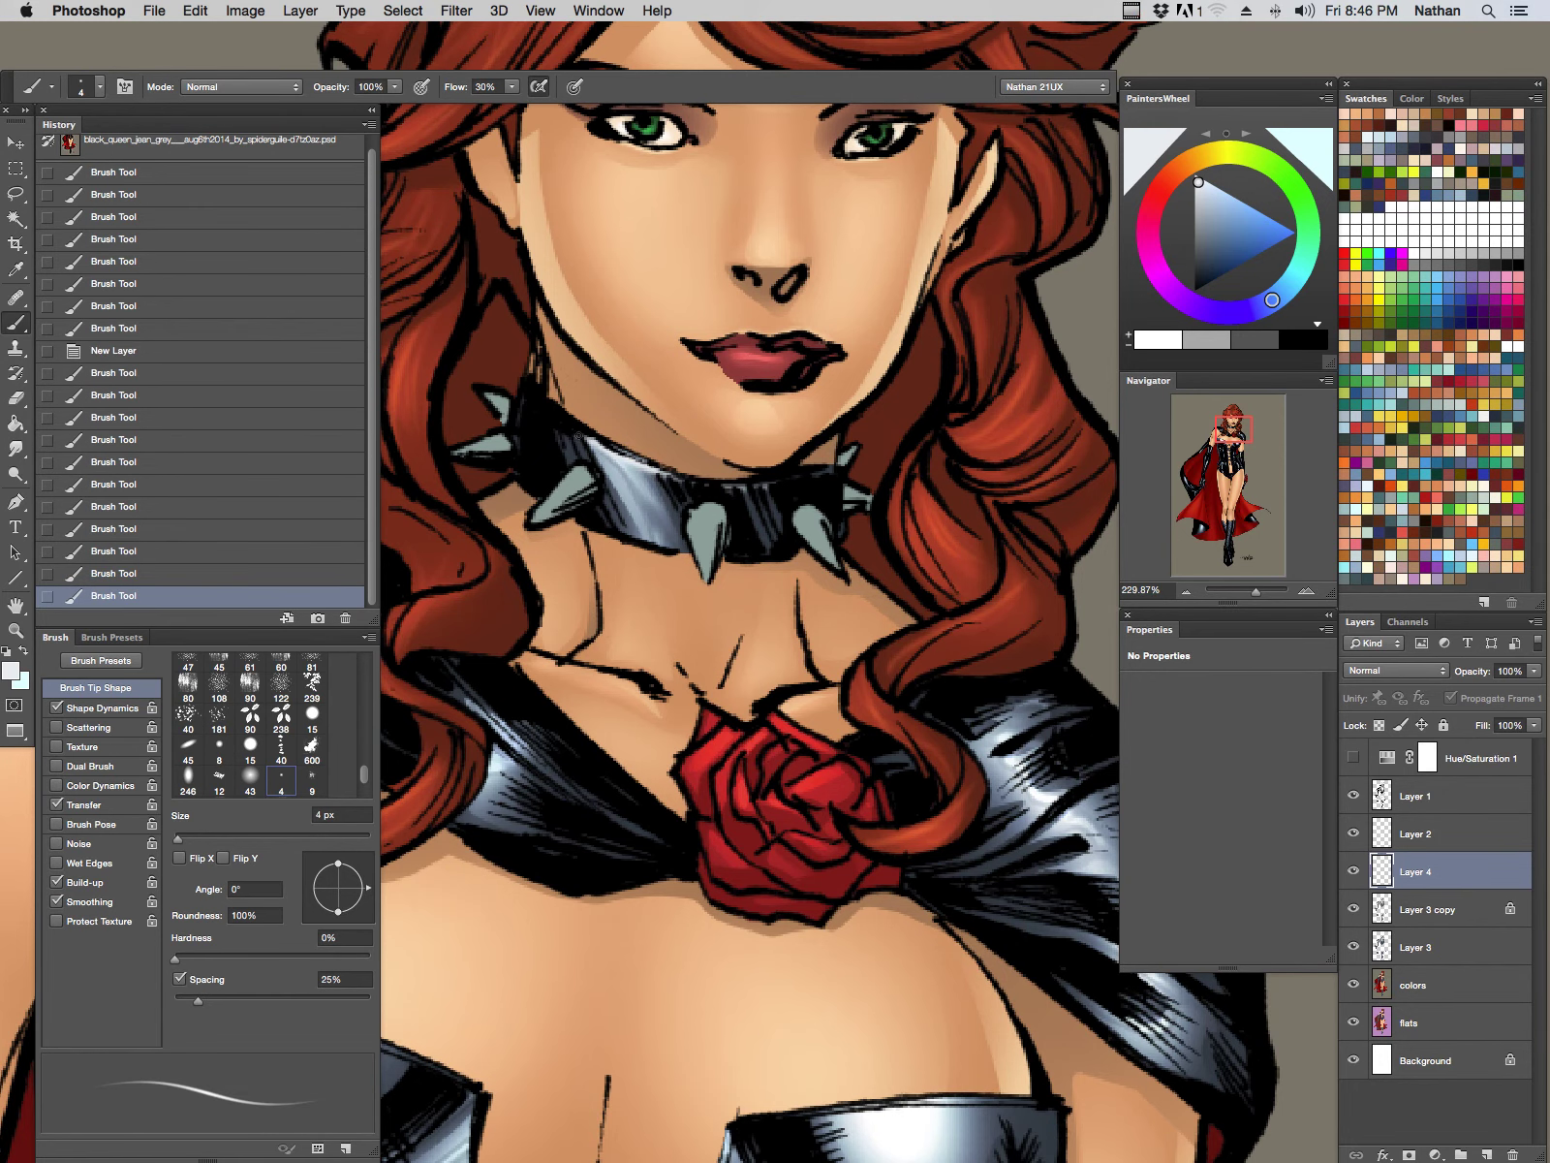
Step: Paint thin highlights along the upper edges of the corset cups and undo the last stroke beside the cleavage
key("Tab")
left_click_drag(781, 829, 1169, 529)
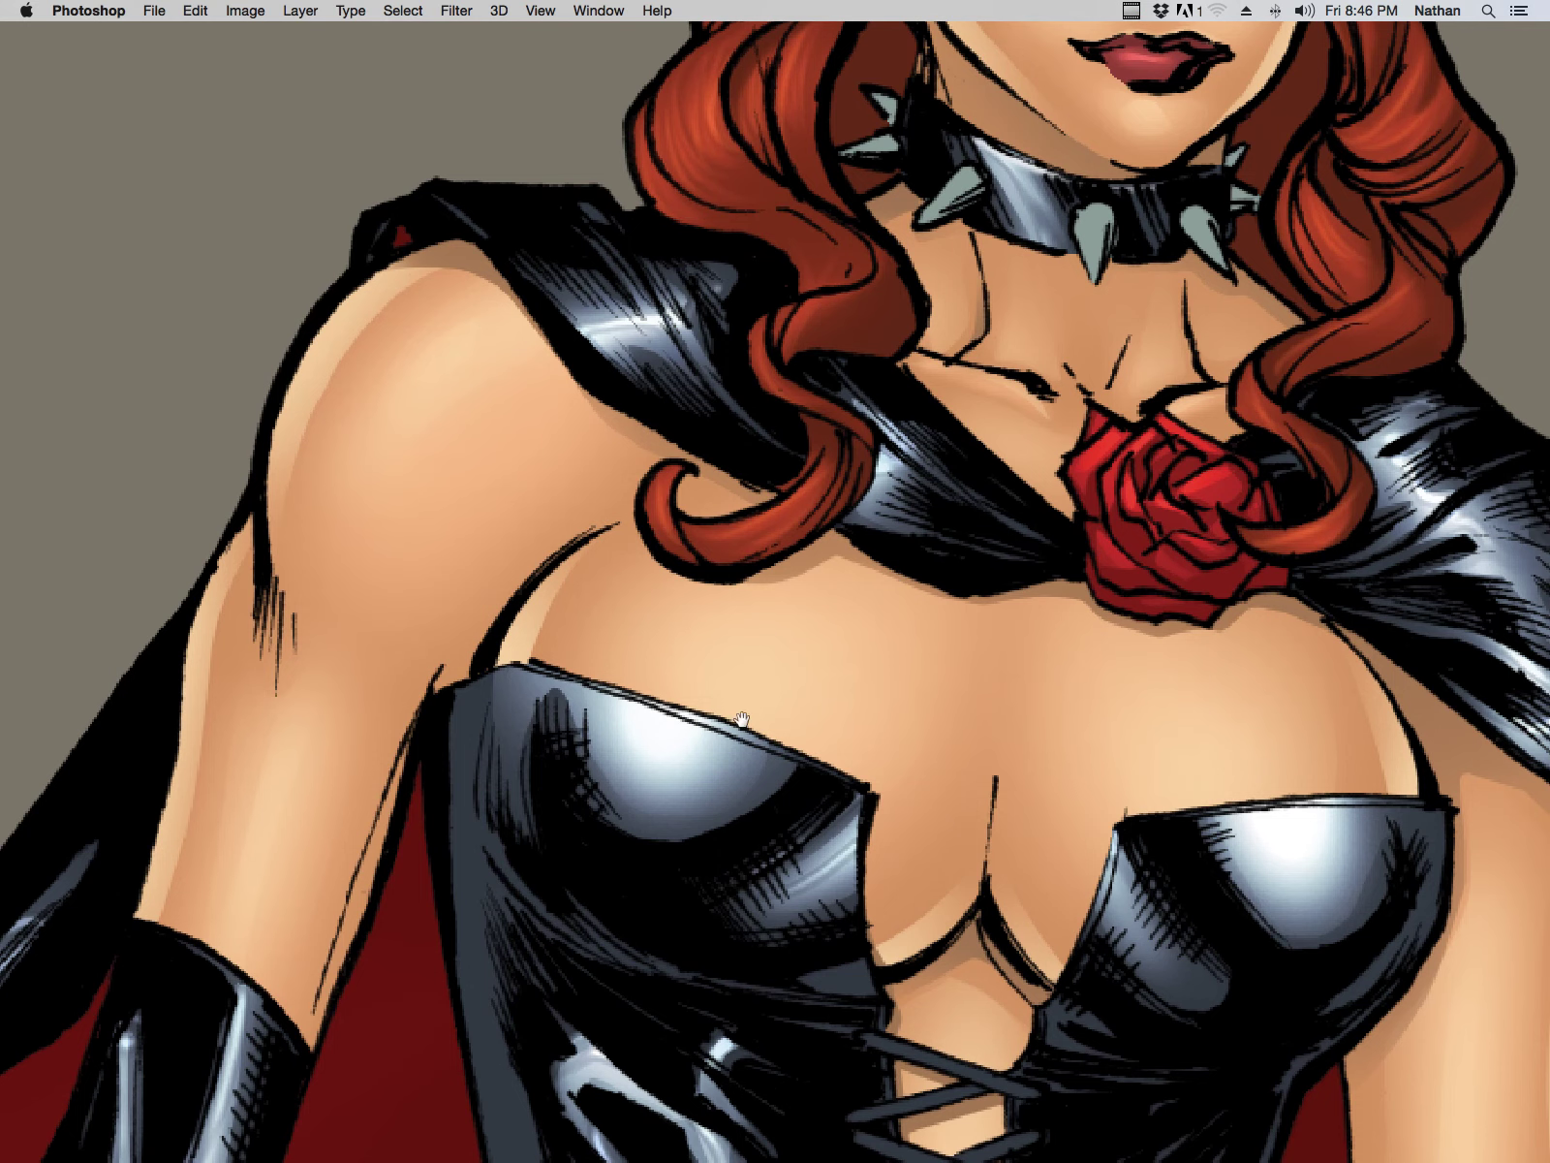
left_click_drag(741, 718, 1097, 297)
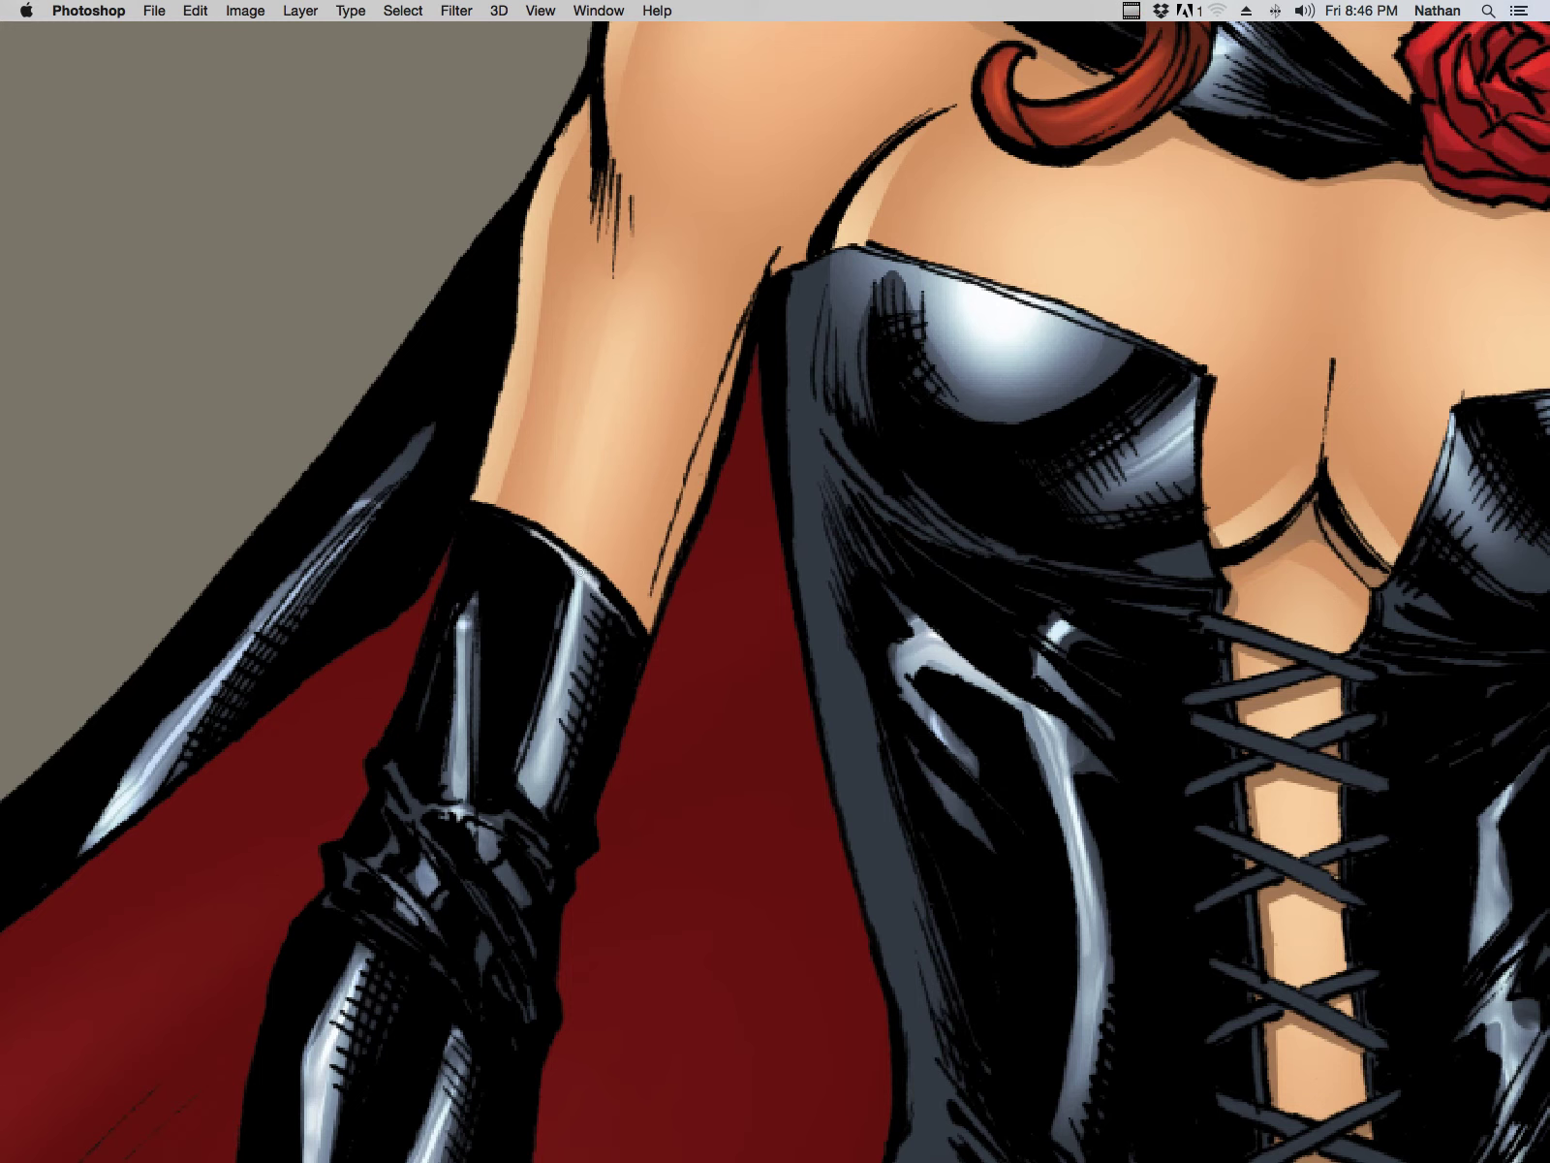
right_click(828, 604)
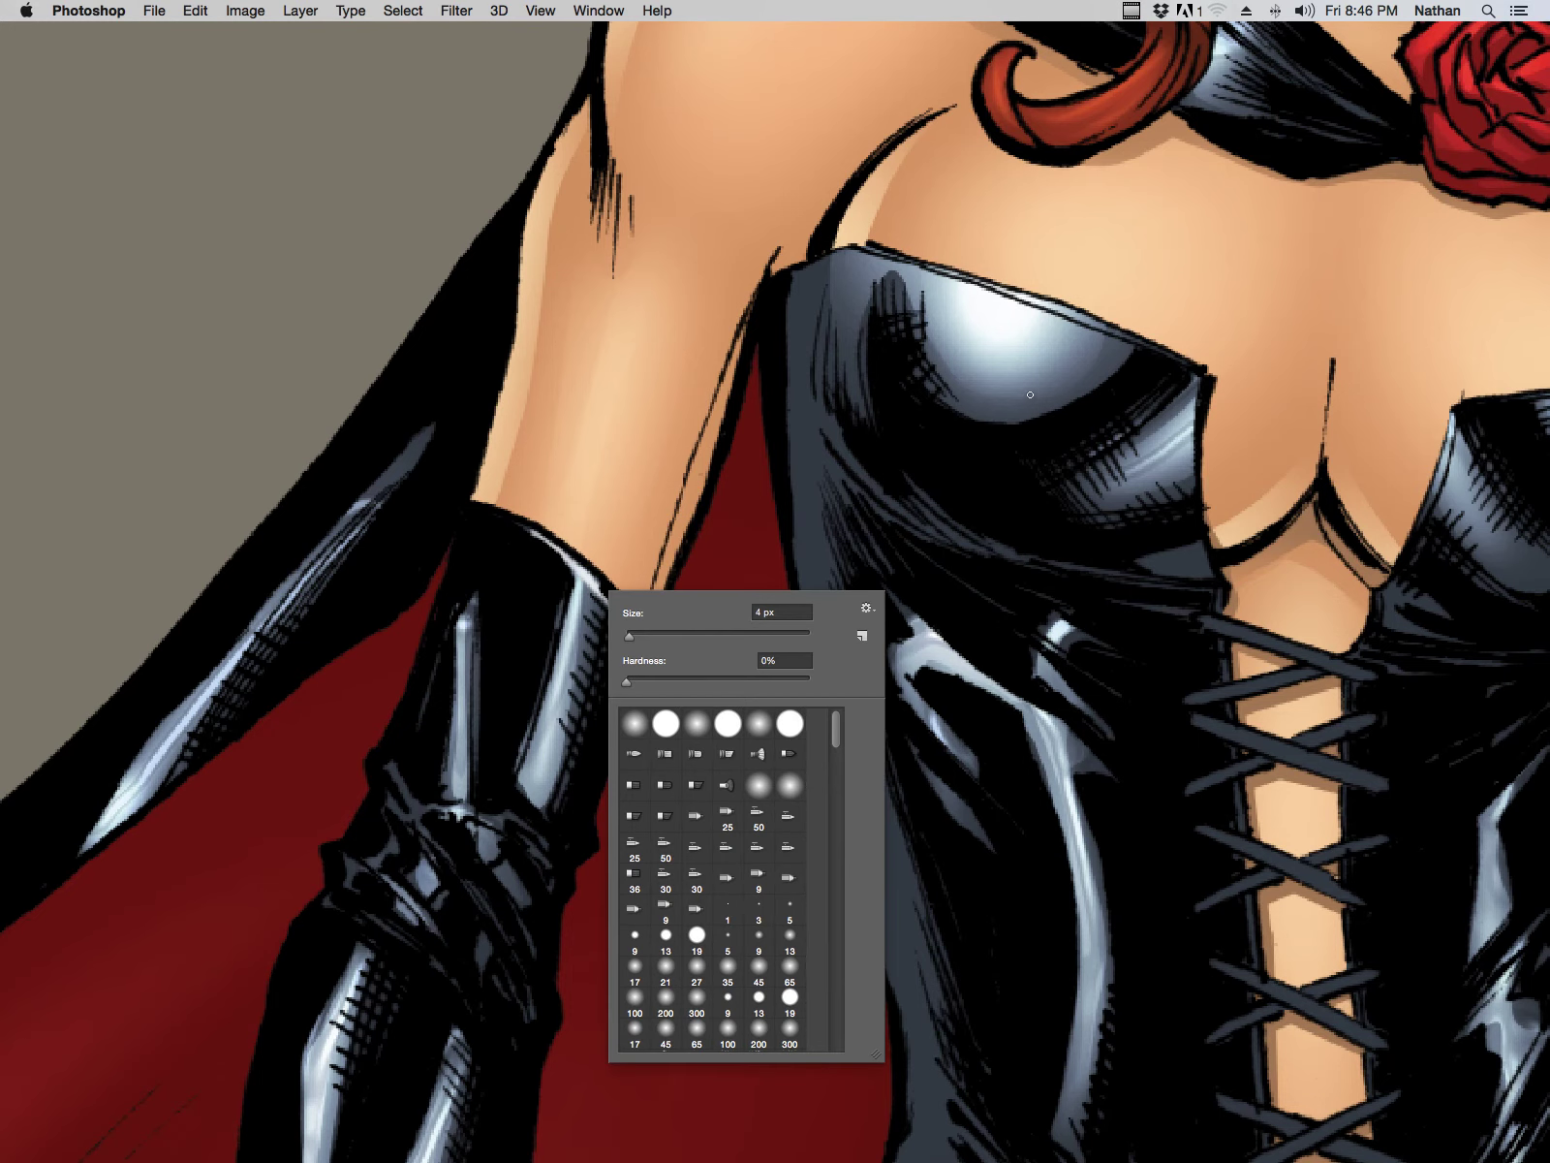
left_click(1022, 457)
left_click_drag(1356, 589, 835, 767)
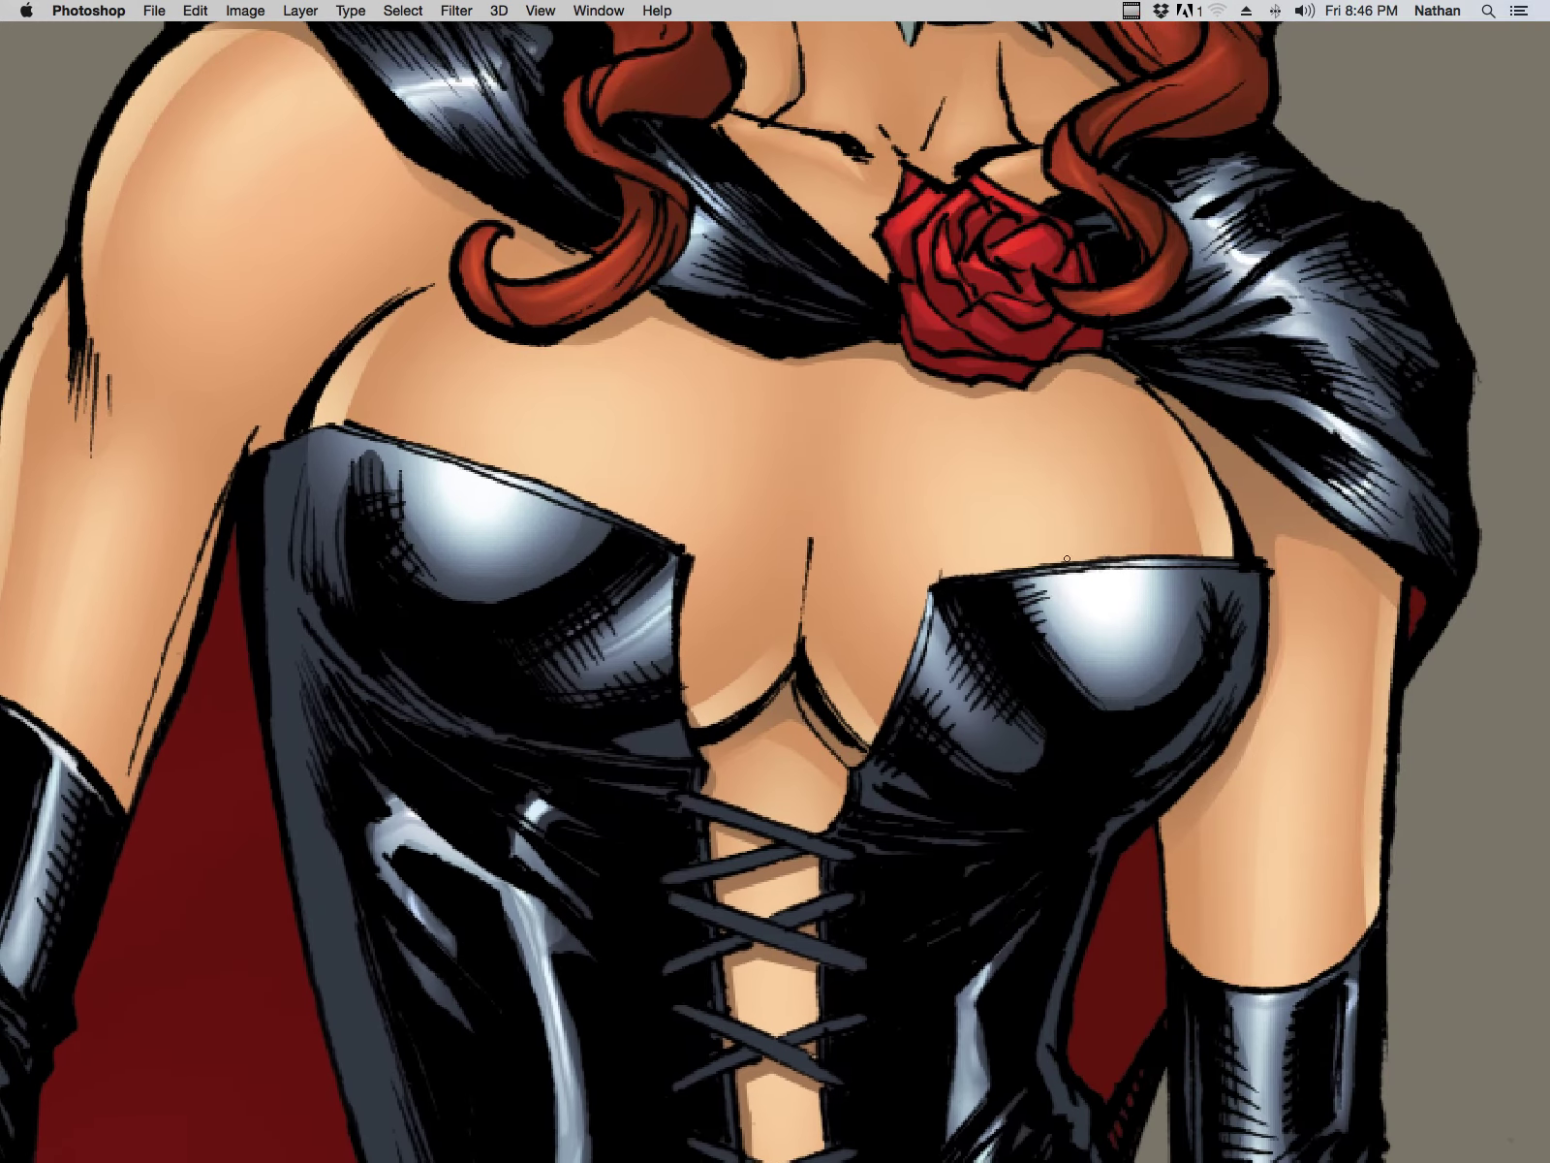
left_click_drag(1154, 561, 1235, 563)
left_click_drag(927, 623, 894, 709)
key("super+z")
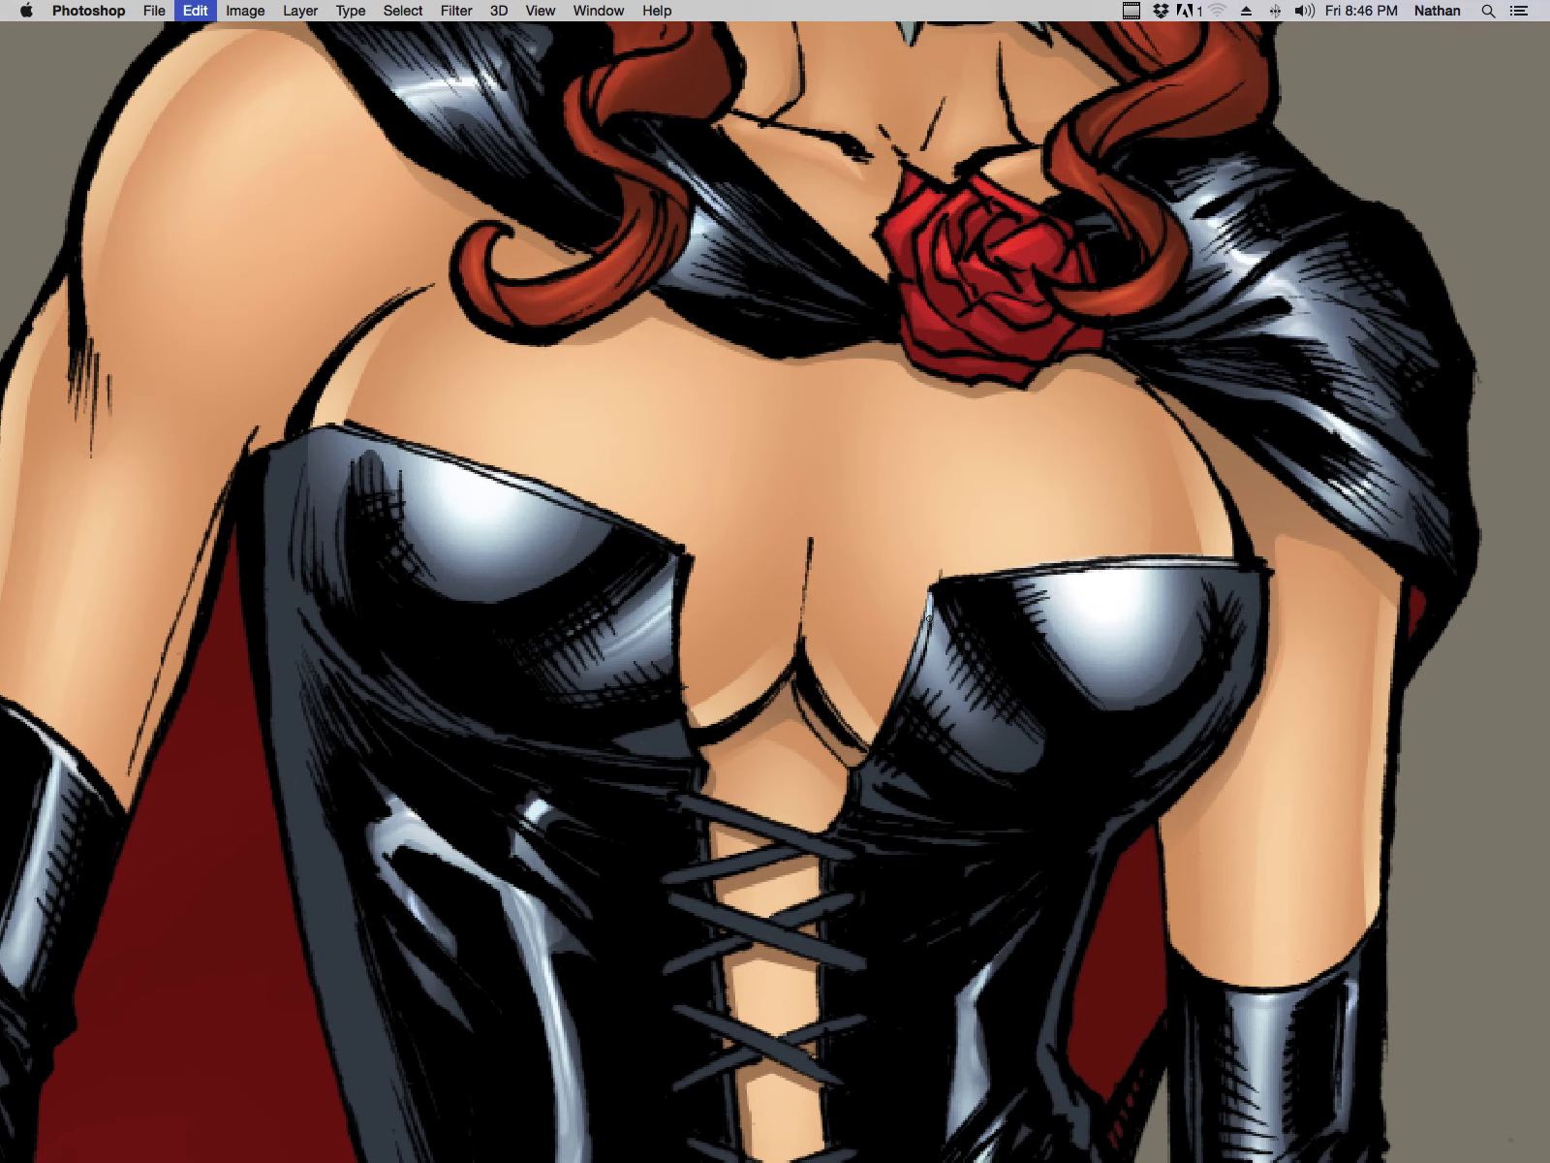
Step: Load the outline of Layer 3 copy as a selection to confine the highlights to the leather
key("Tab")
left_click(1382, 909, "super")
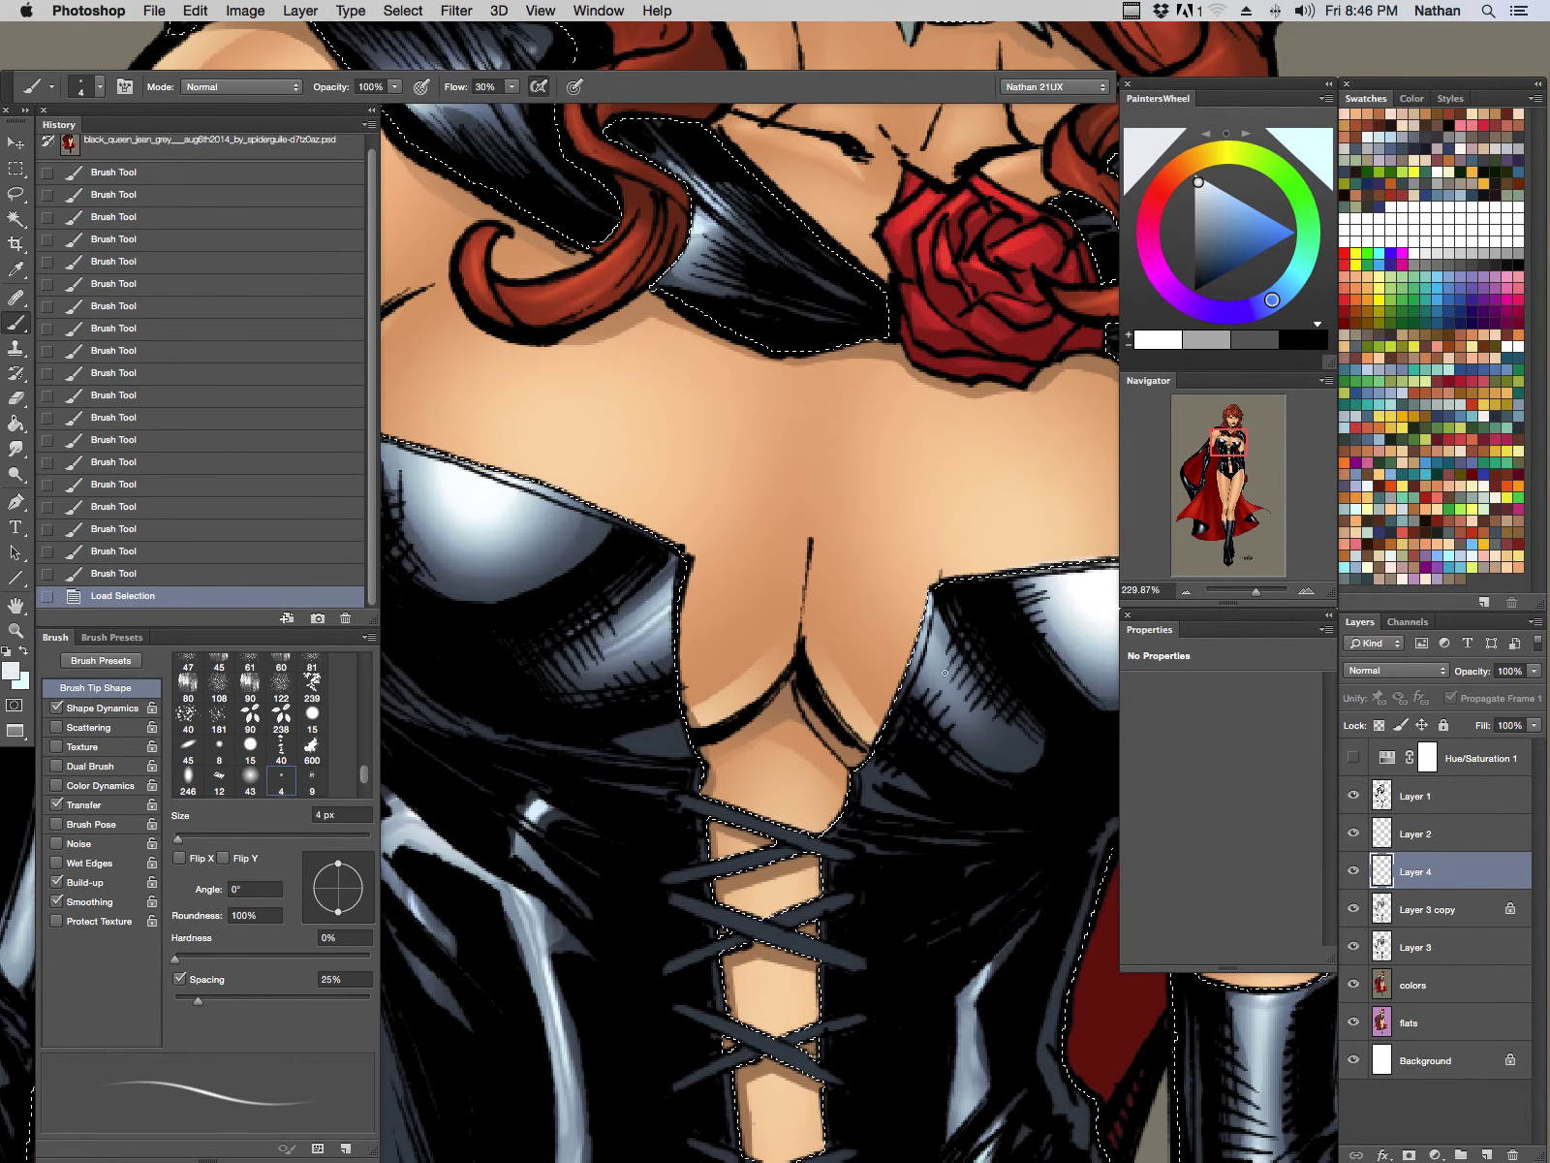
key("Tab")
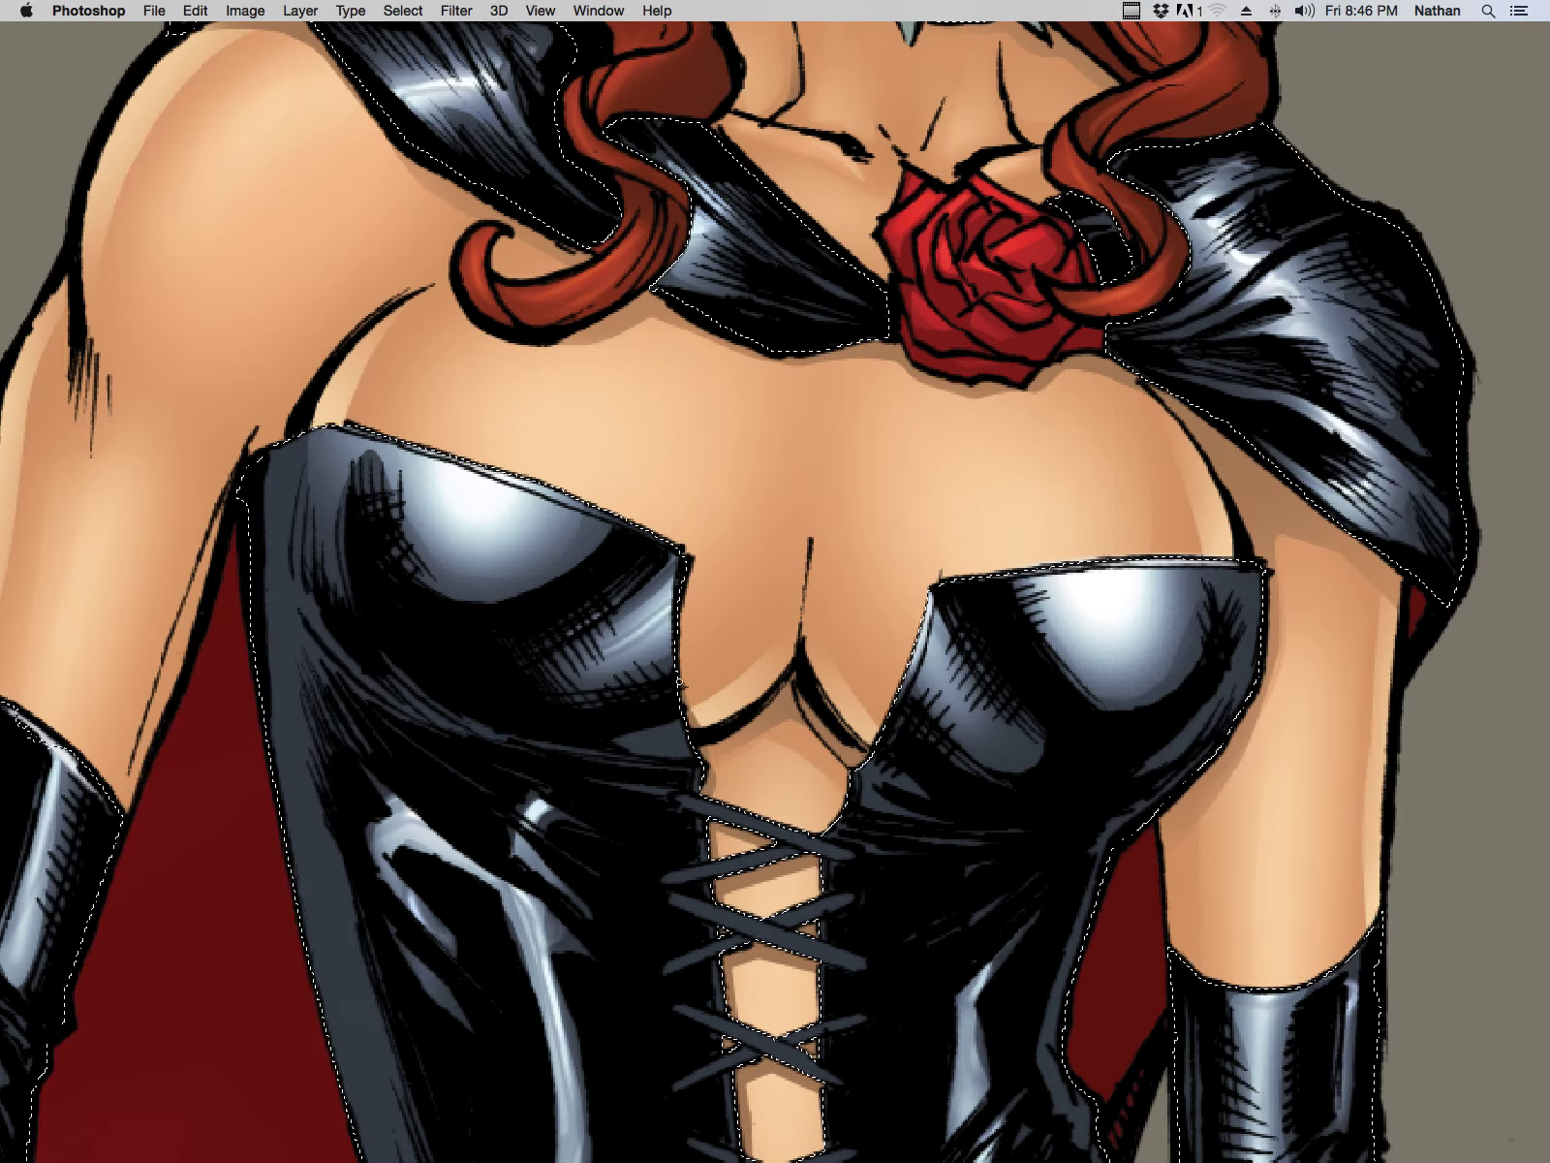
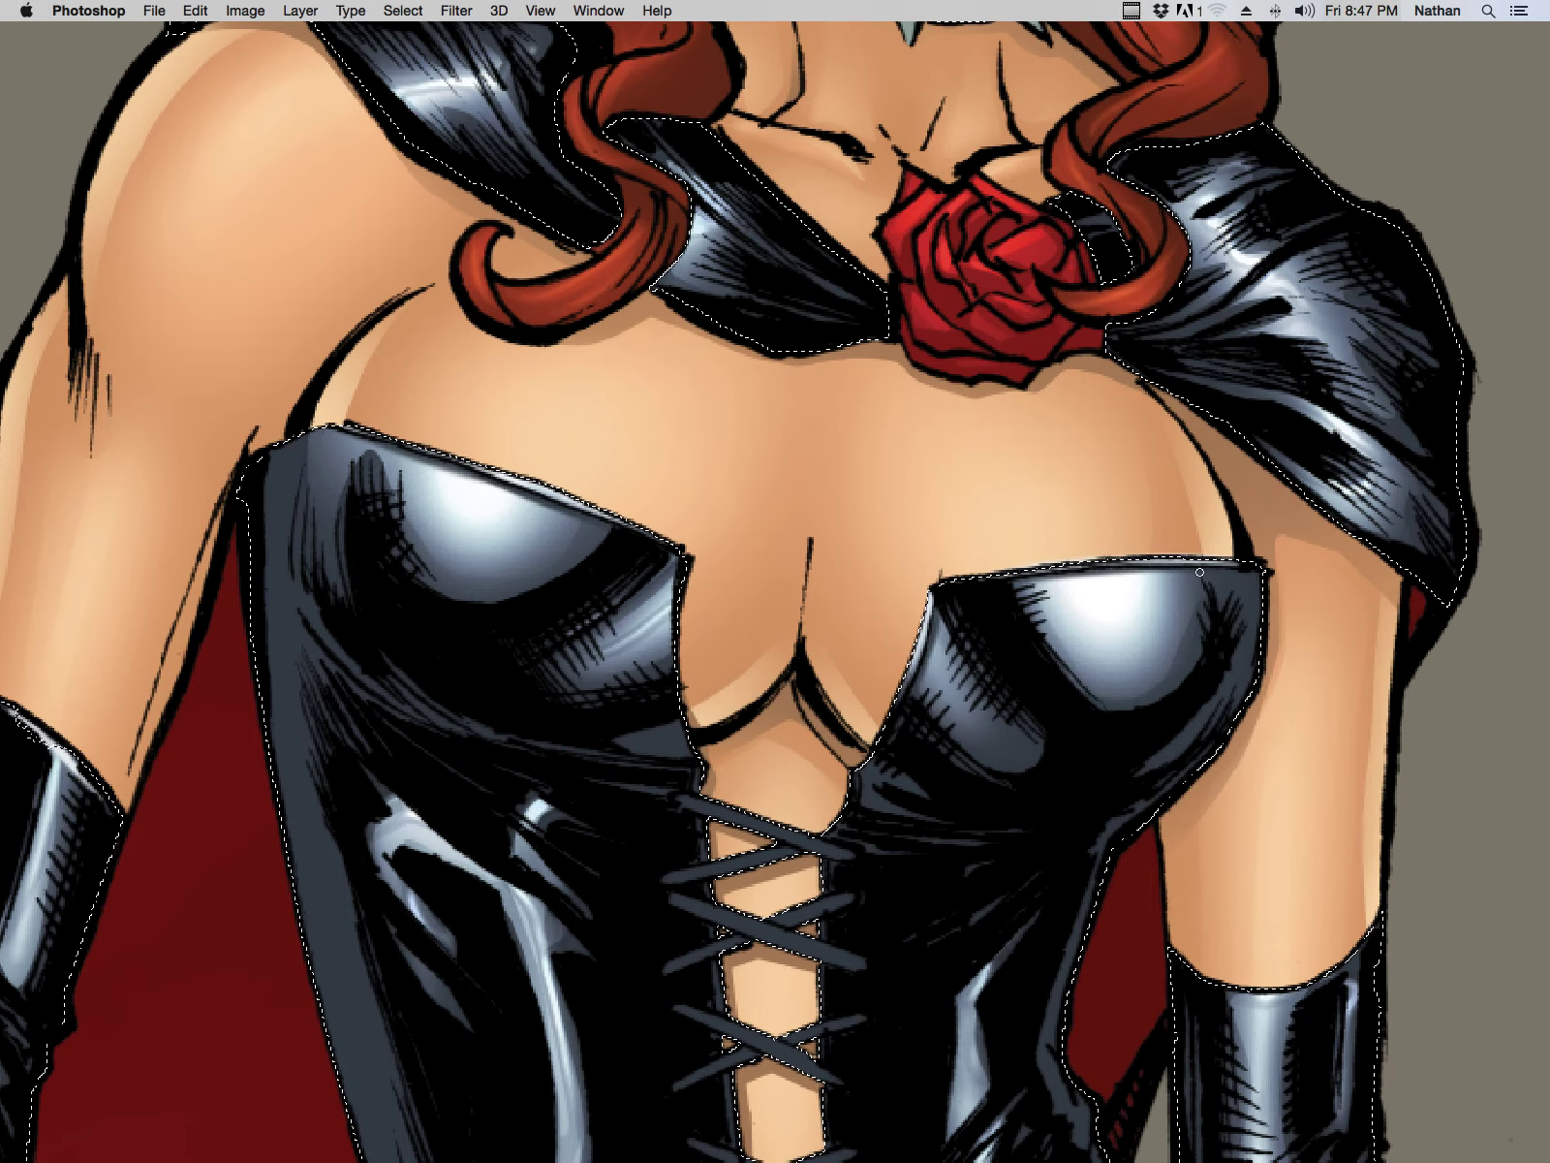
Step: Erase the stray highlight outside the corset cup's upper edge using the inverted selection, and invert the selection back
left_click_drag(1101, 993, 977, 739)
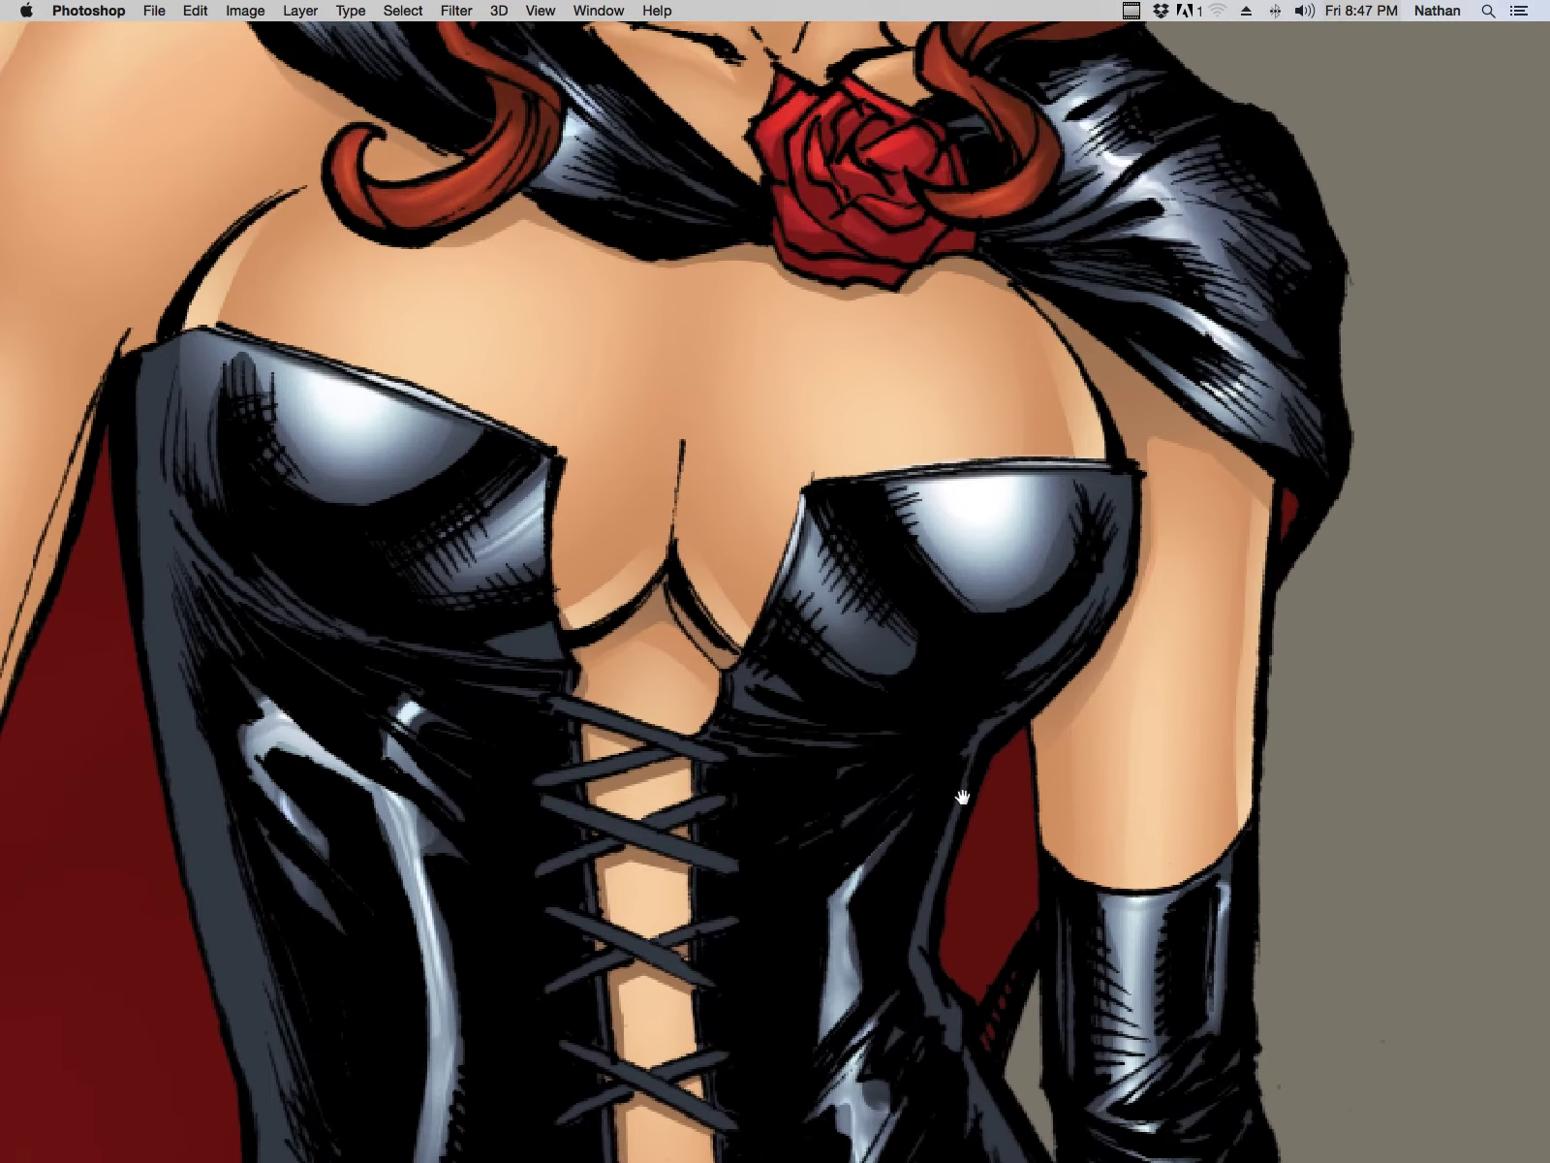
key("Tab")
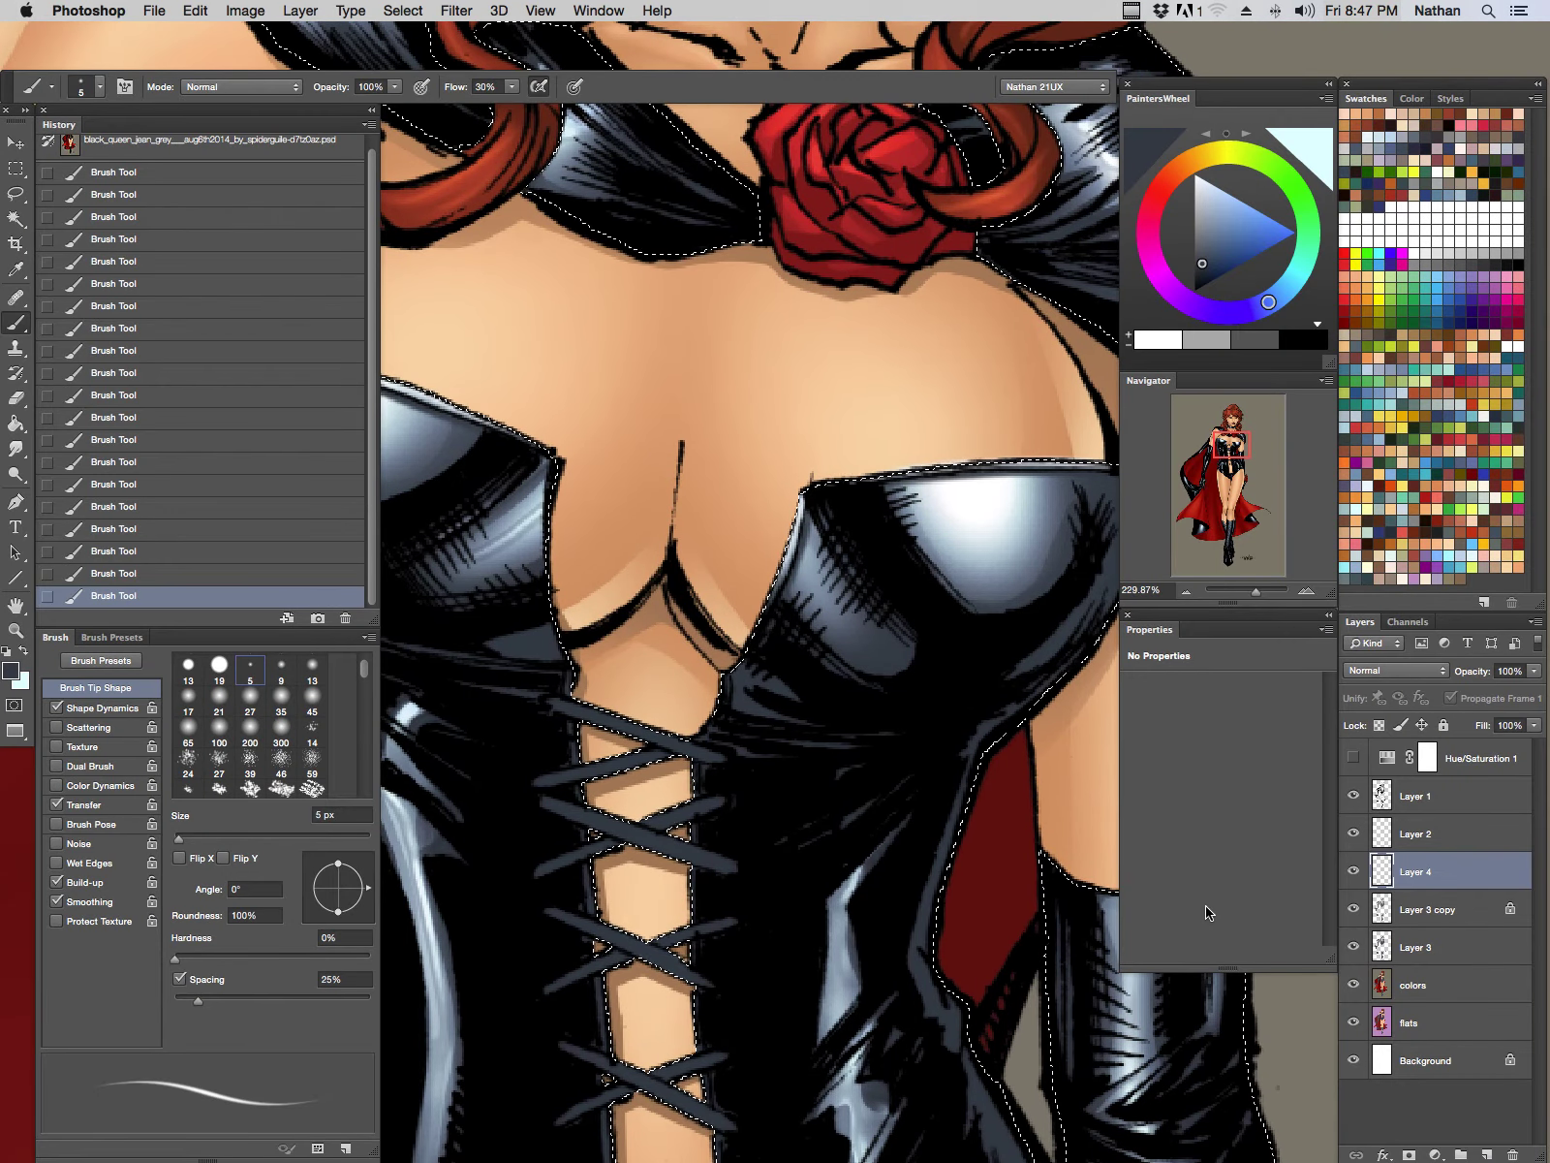
key("bracketleft")
key("bracketleft")
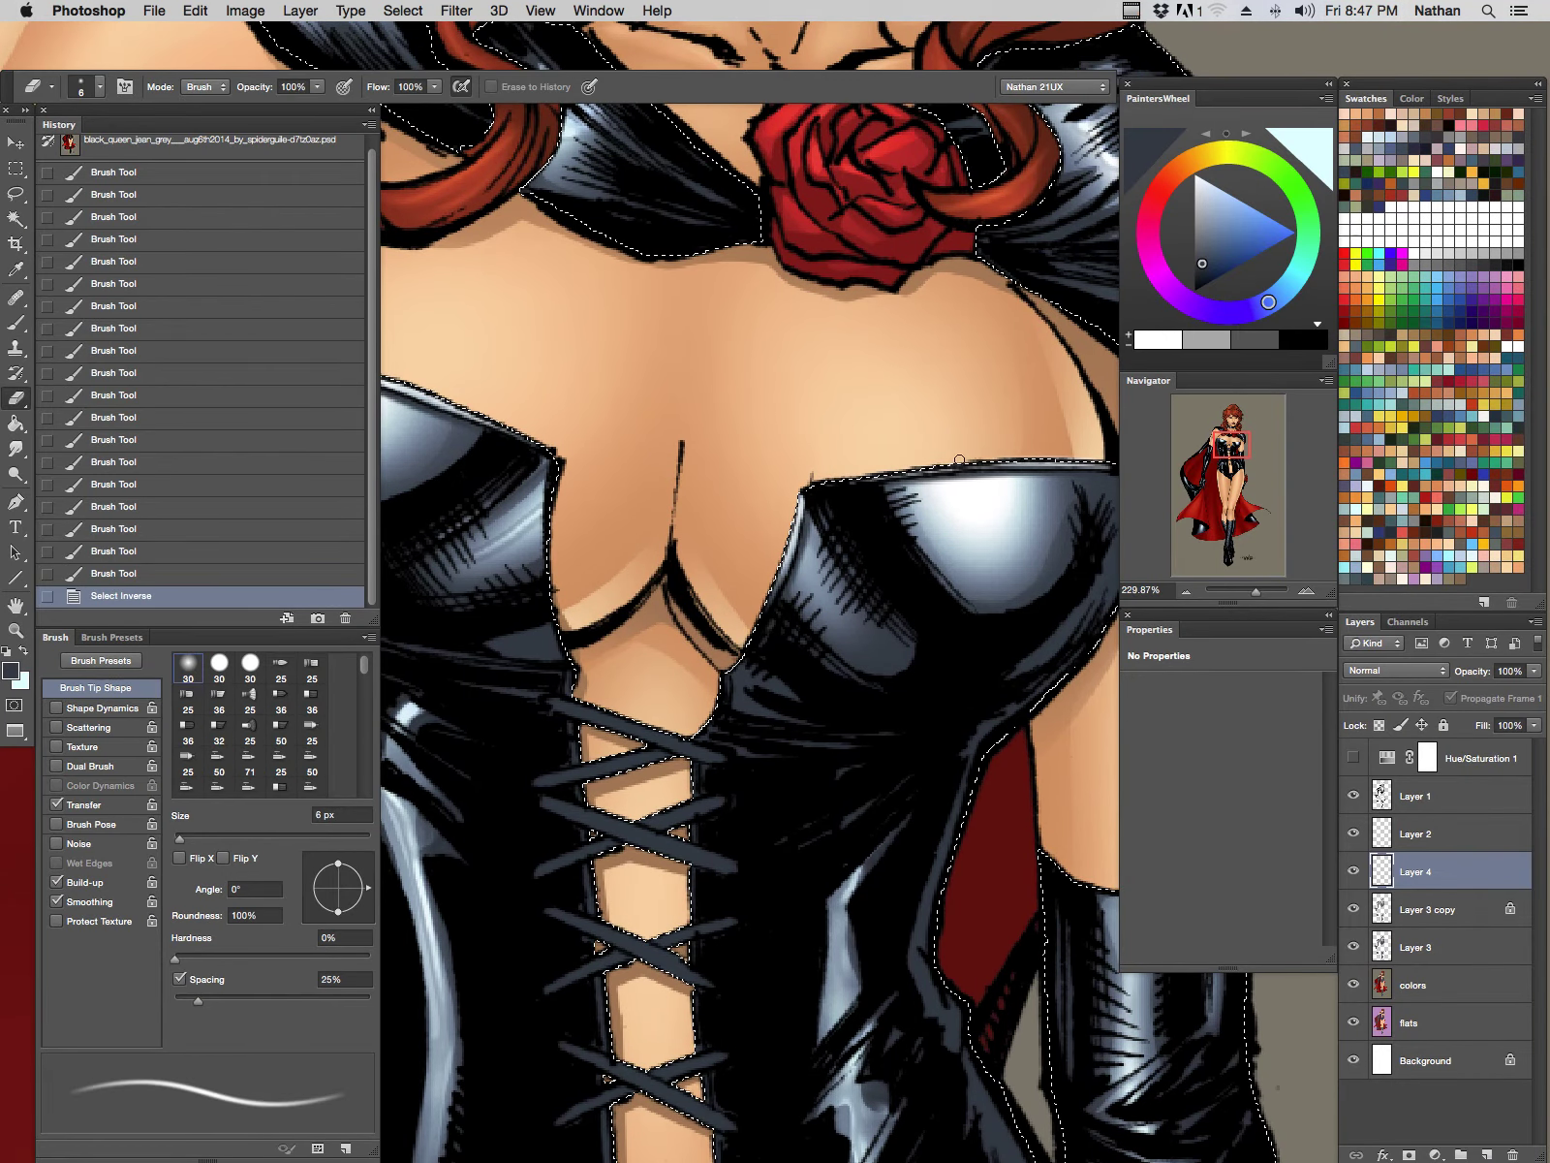
left_click_drag(1029, 457, 1073, 458)
key("shift+super+i")
Step: Paint thin blue-gray highlights along the lower corset laces with a 4 px brush
key("Tab")
key("super+minus")
key("super+minus")
left_click_drag(887, 760, 952, 424)
key("super+plus")
left_click_drag(861, 460, 1036, 657)
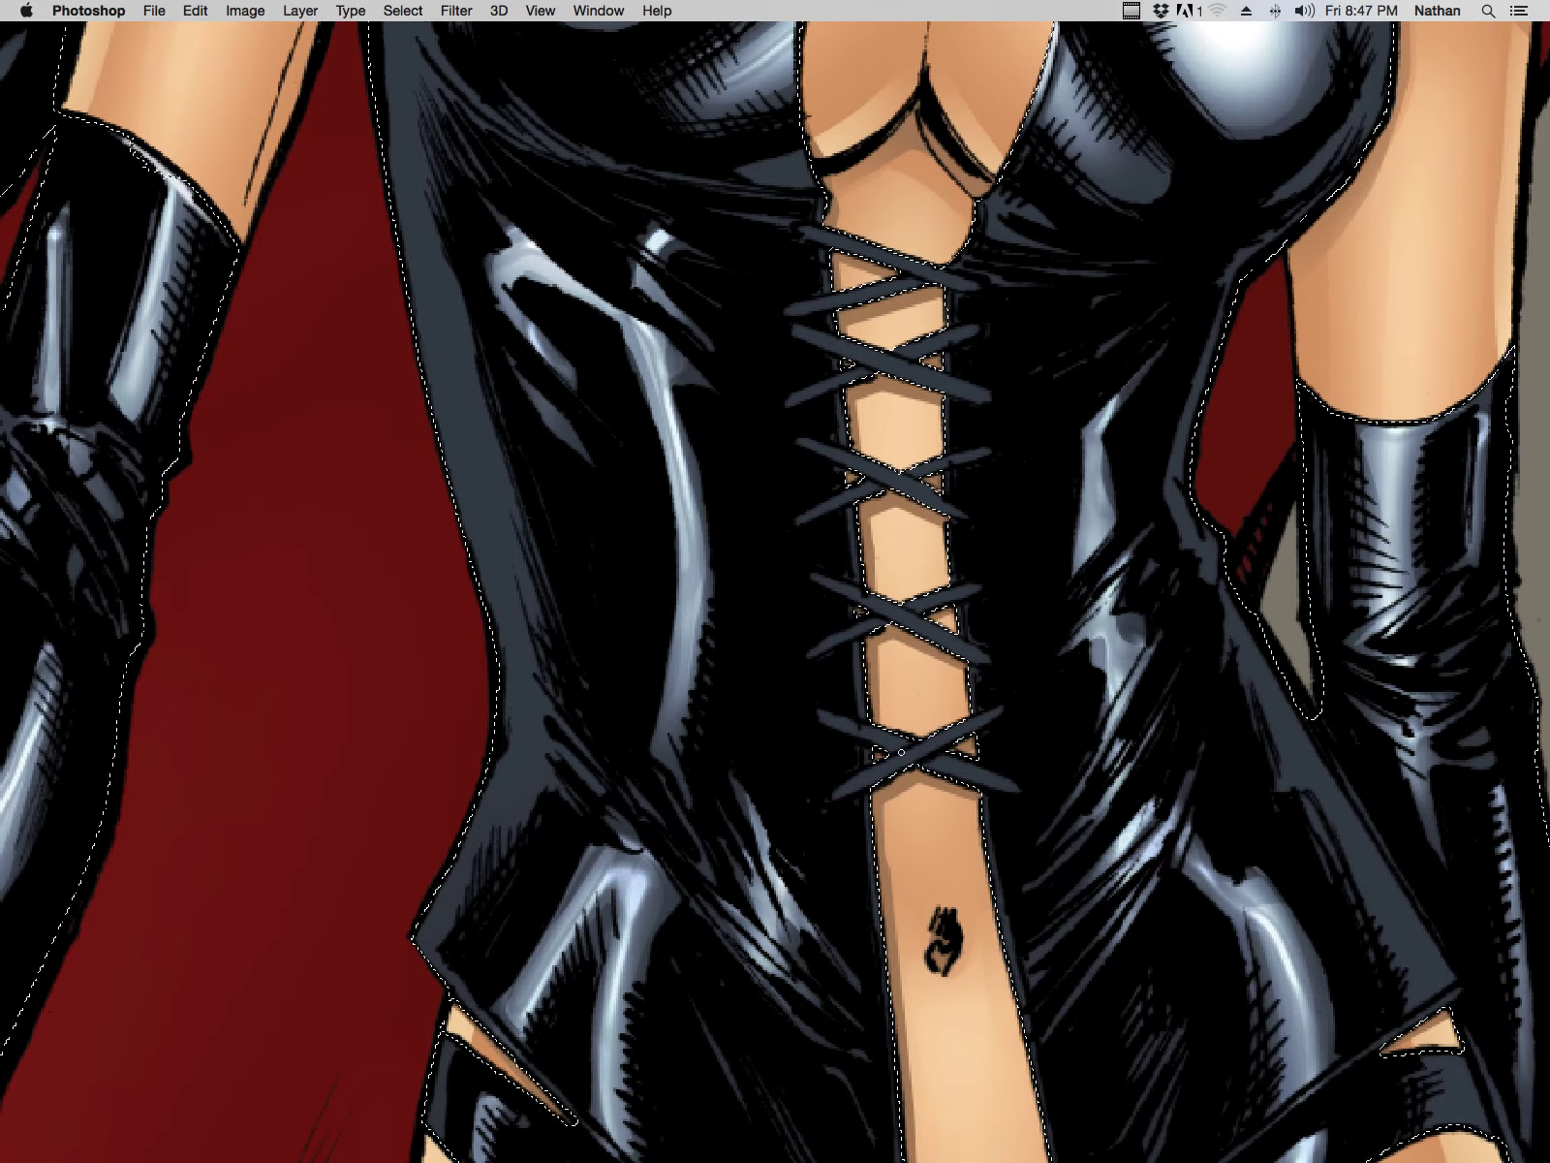
key("Tab")
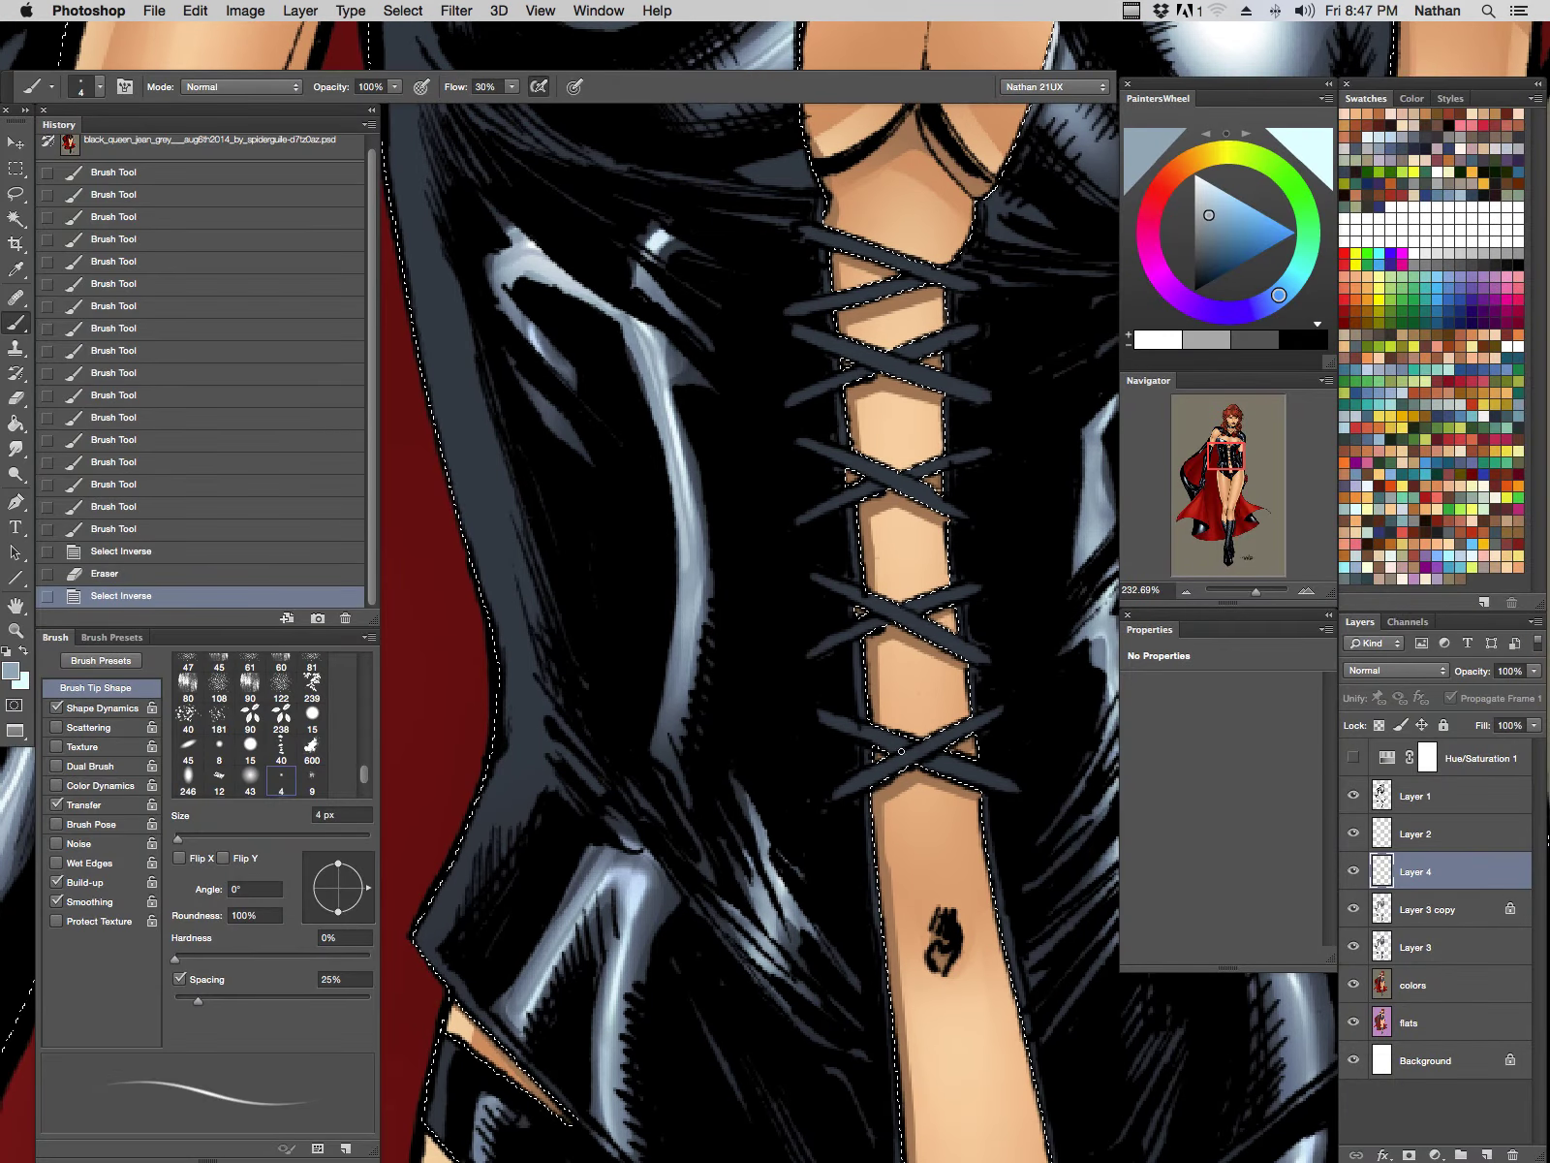
left_click_drag(837, 794, 921, 749)
left_click_drag(841, 791, 945, 741)
left_click_drag(998, 715, 916, 756)
left_click_drag(814, 655, 863, 630)
left_click_drag(814, 653, 879, 622)
left_click_drag(977, 588, 920, 602)
left_click_drag(975, 588, 908, 602)
Step: Continue the blue-gray highlights along the upward-sloping laces of the upper three crossings
left_click_drag(1014, 546, 1017, 762)
left_click_drag(994, 665, 922, 685)
left_click_drag(803, 734, 859, 703)
left_click_drag(792, 617, 917, 559)
left_click_drag(795, 524, 916, 491)
Step: Highlight the downward-sloping laces of the upper three crossings, resampling dark and lighter blue-grays from the lacing between strokes
mouse_move(951, 380)
left_mouse_down()
mouse_move(694, 451)
mouse_move(678, 474)
left_mouse_up()
left_click_drag(535, 533, 700, 587)
left_click_drag(530, 635, 717, 697)
left_click_drag(630, 668, 719, 700)
left_click(685, 589, "alt")
left_click_drag(572, 555, 641, 576)
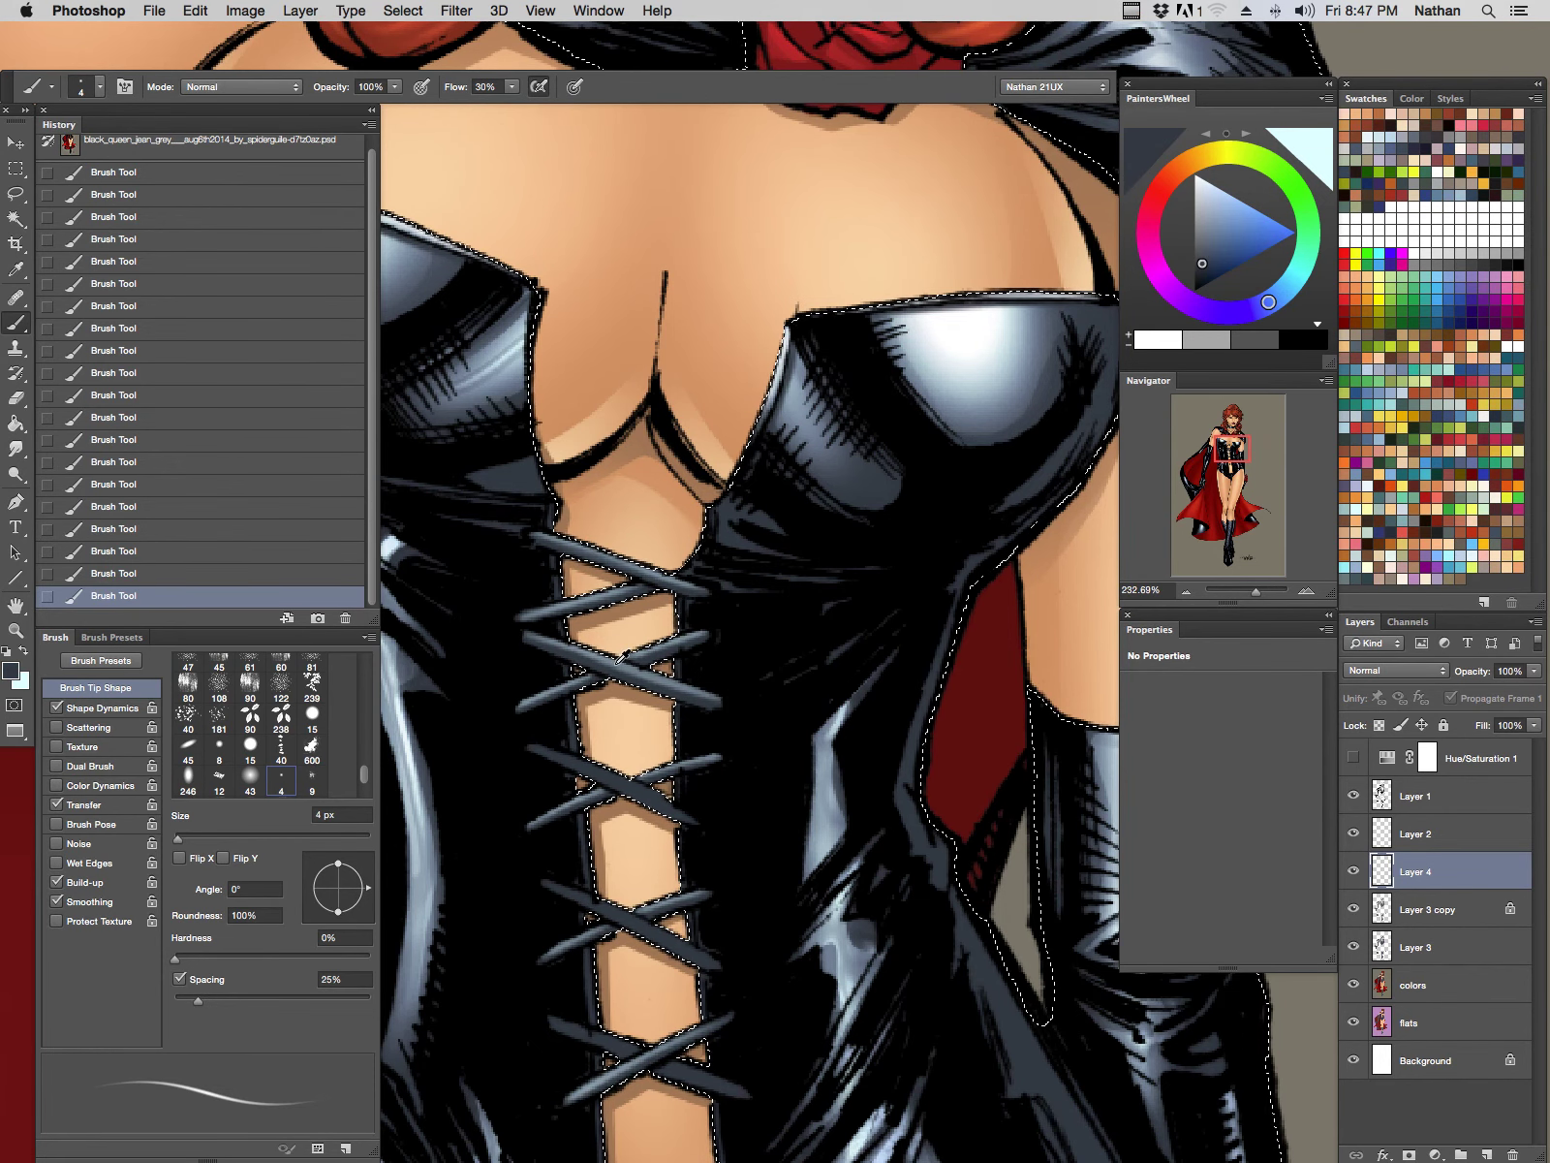
left_click(620, 657, "alt")
mouse_move(577, 764)
left_mouse_down()
mouse_move(693, 817)
mouse_move(635, 785)
left_mouse_up()
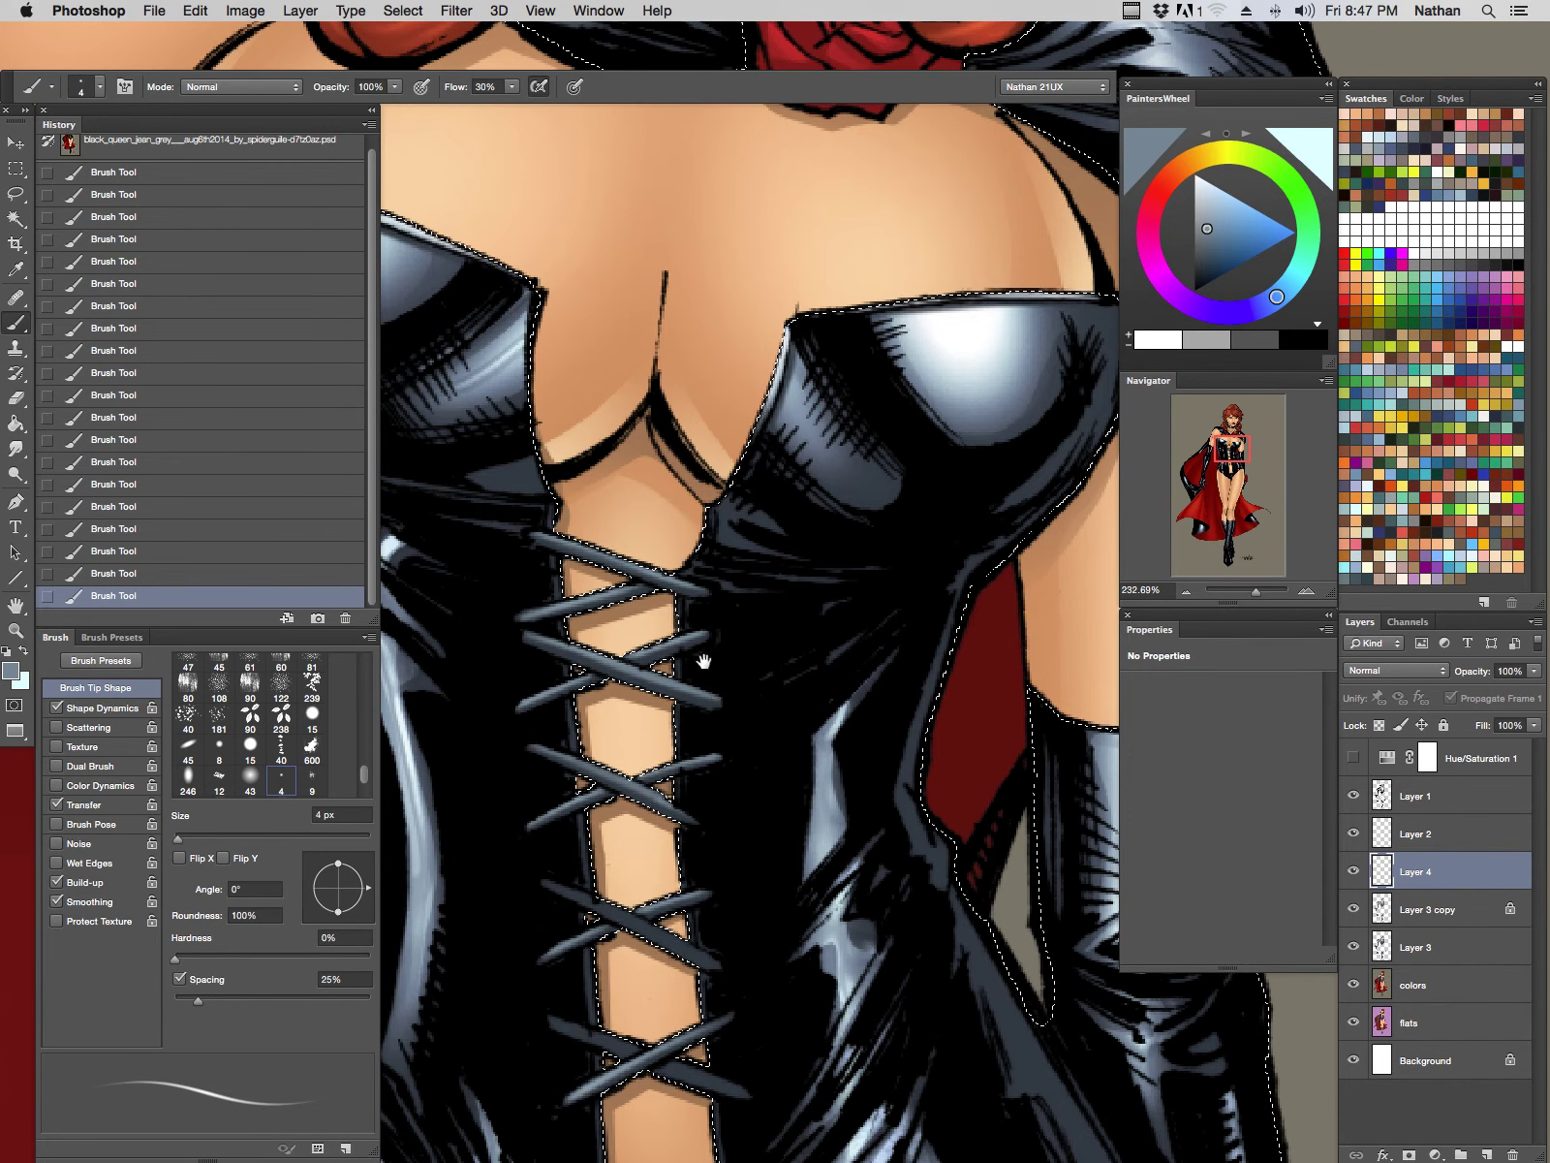
Step: Highlight the downward-sloping laces of the two lowest crossings with the sampled blue-gray
left_click_drag(704, 661, 641, 380)
left_click_drag(559, 628, 656, 681)
left_click_drag(568, 636, 637, 671)
left_click_drag(492, 738, 579, 767)
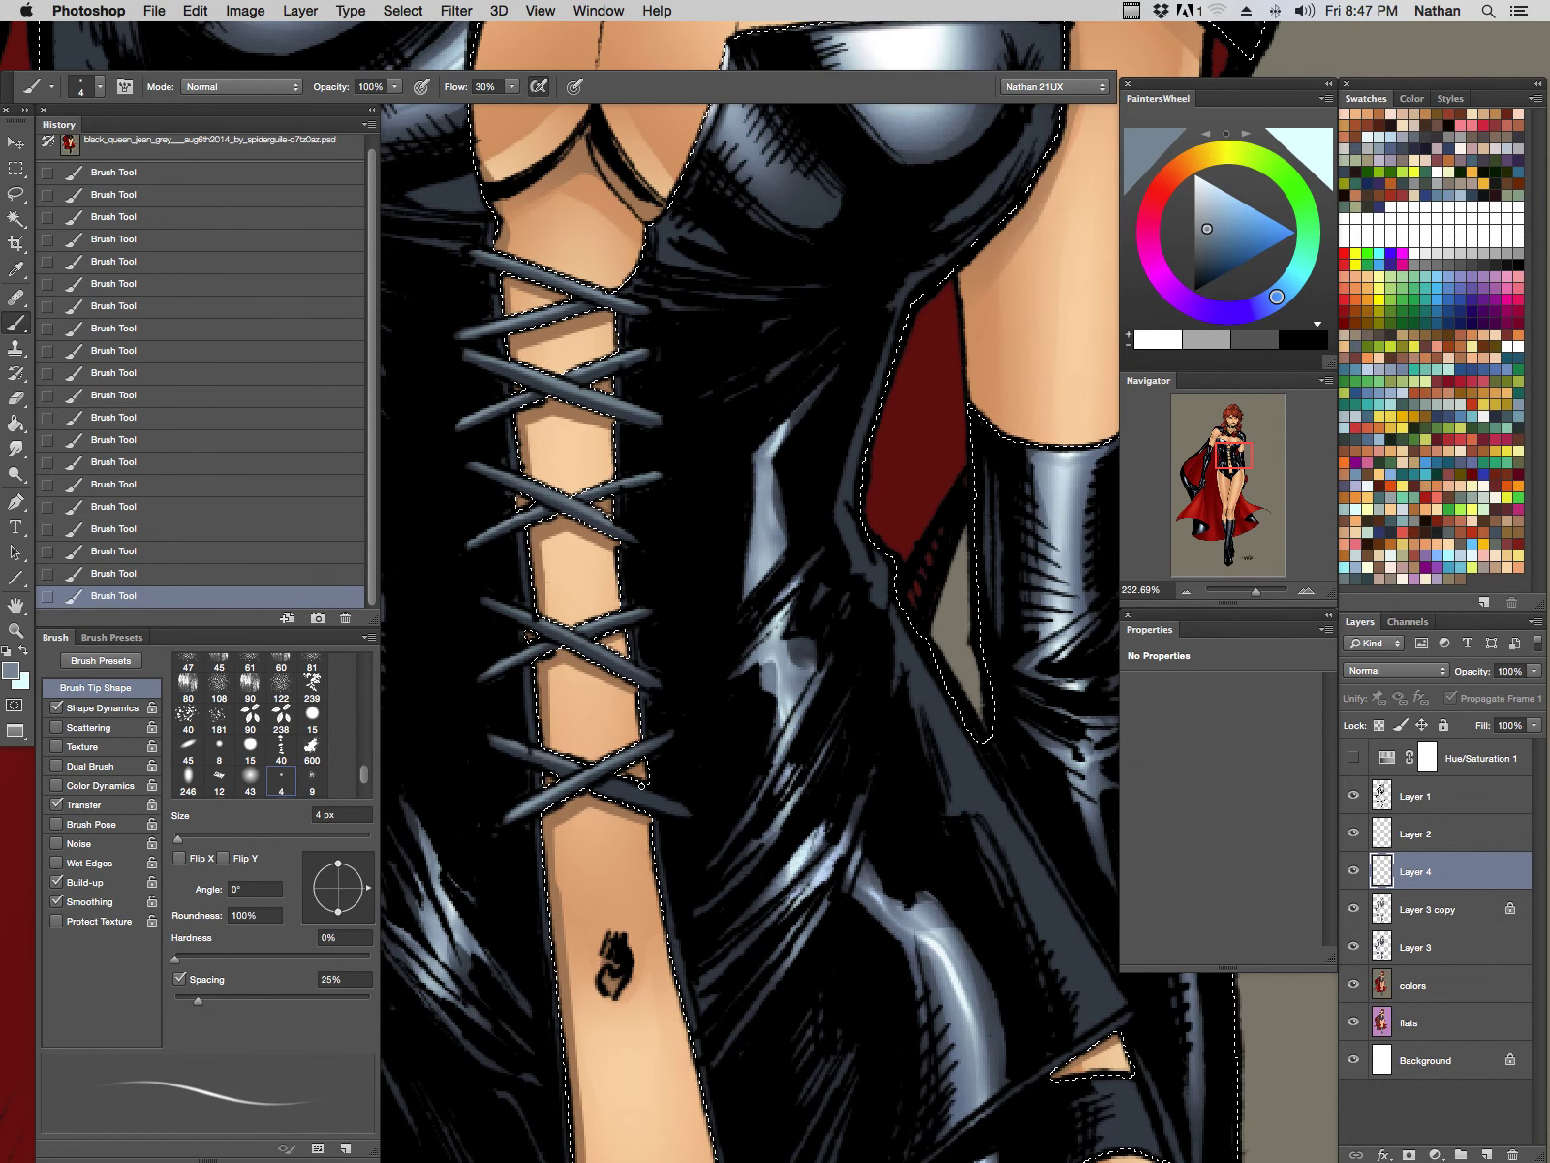
Step: Sample the pale blue of the corset's long reflection and paint brighter glints on the laces with a 3 px brush
left_click_drag(443, 868, 712, 877)
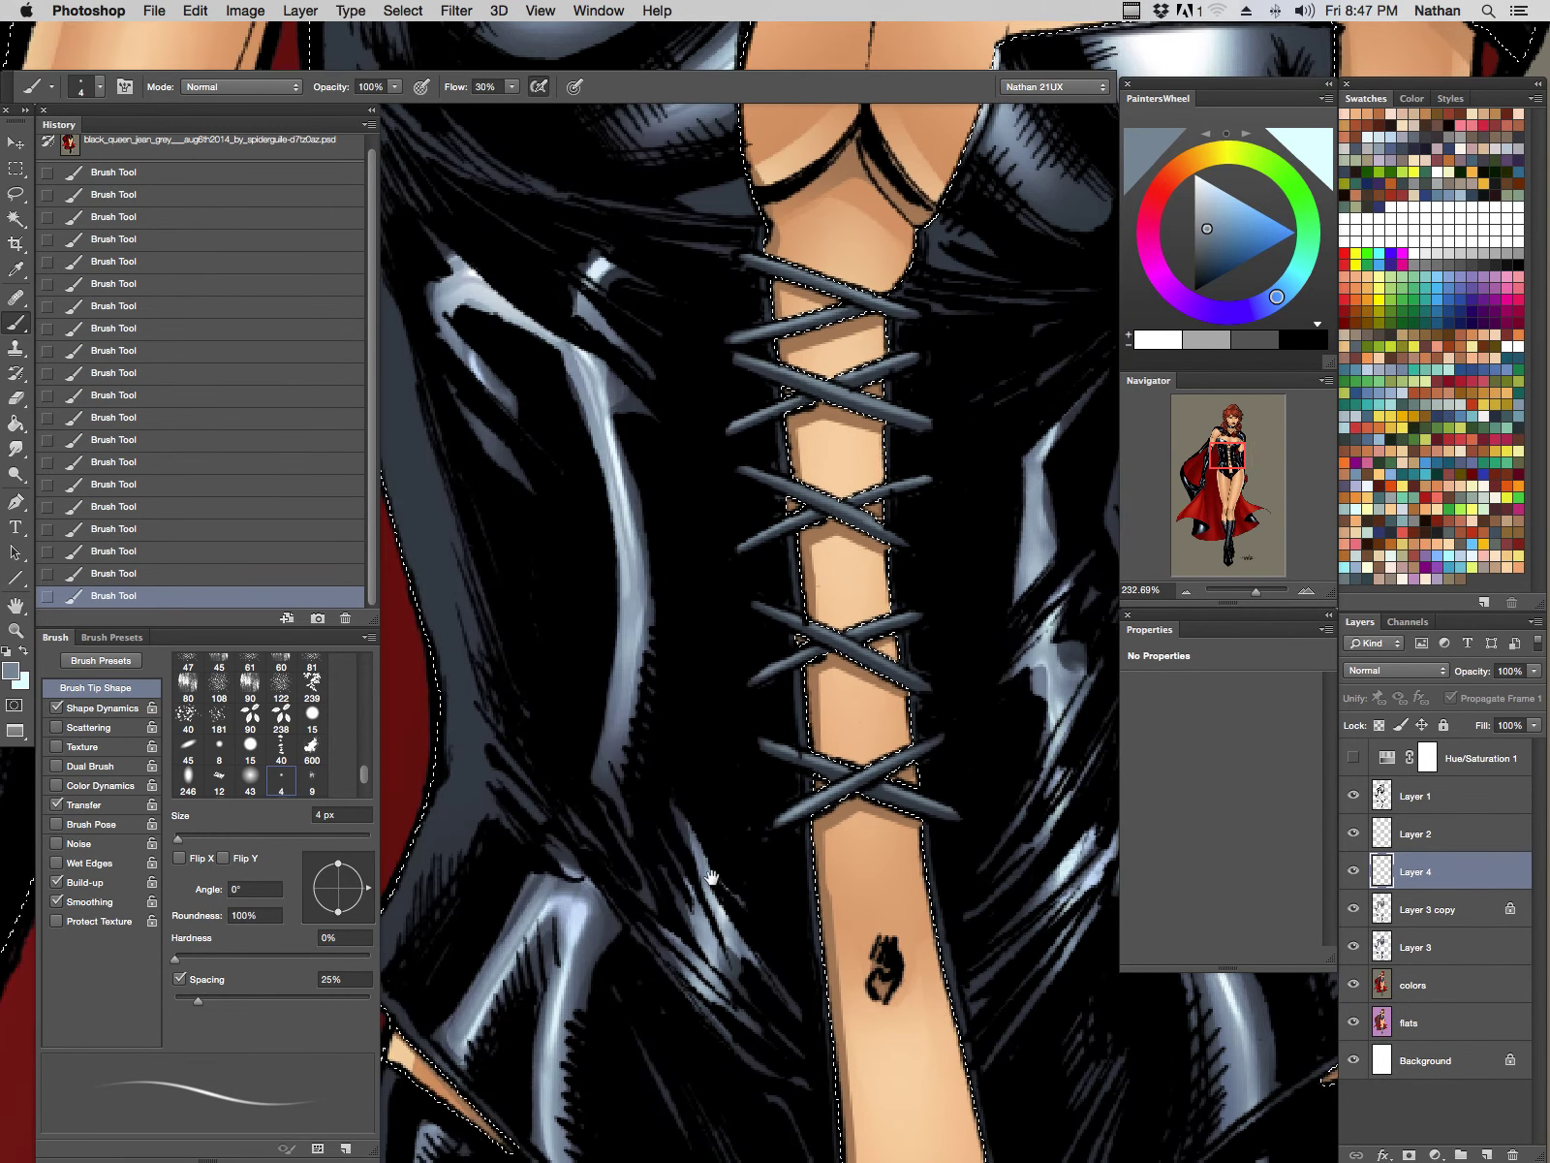
left_click(633, 553, "alt")
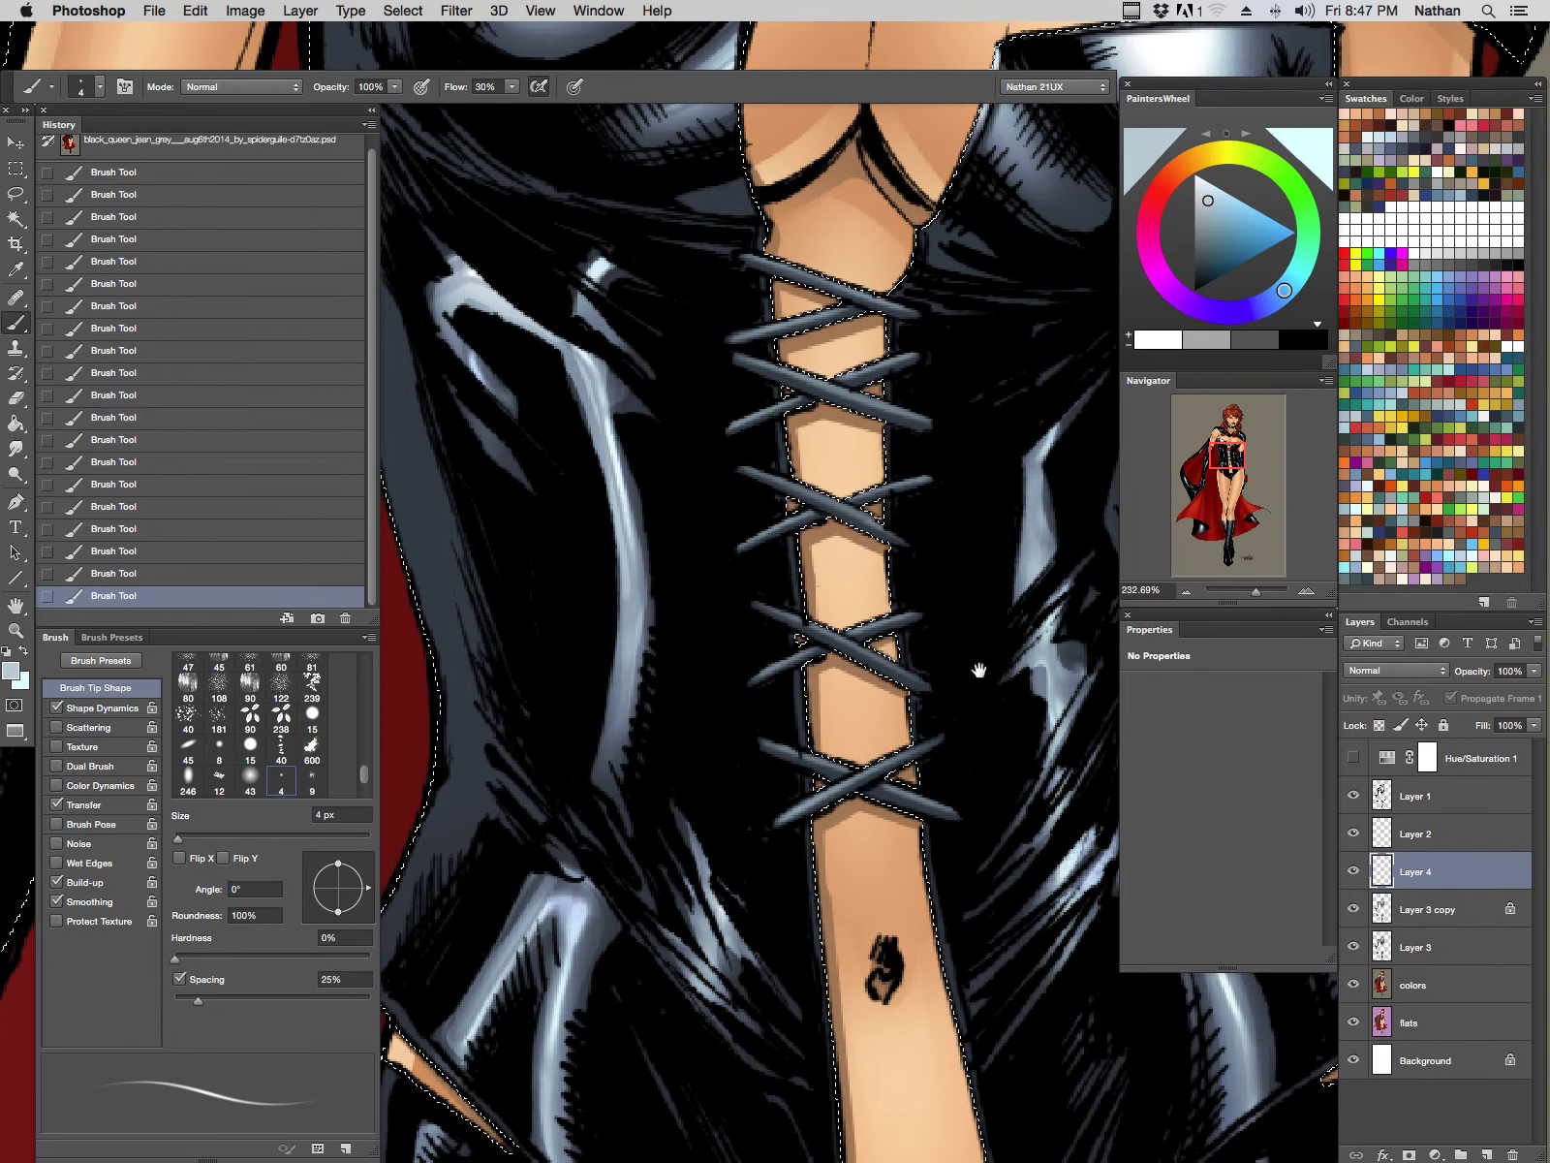
left_click_drag(978, 669, 1034, 687)
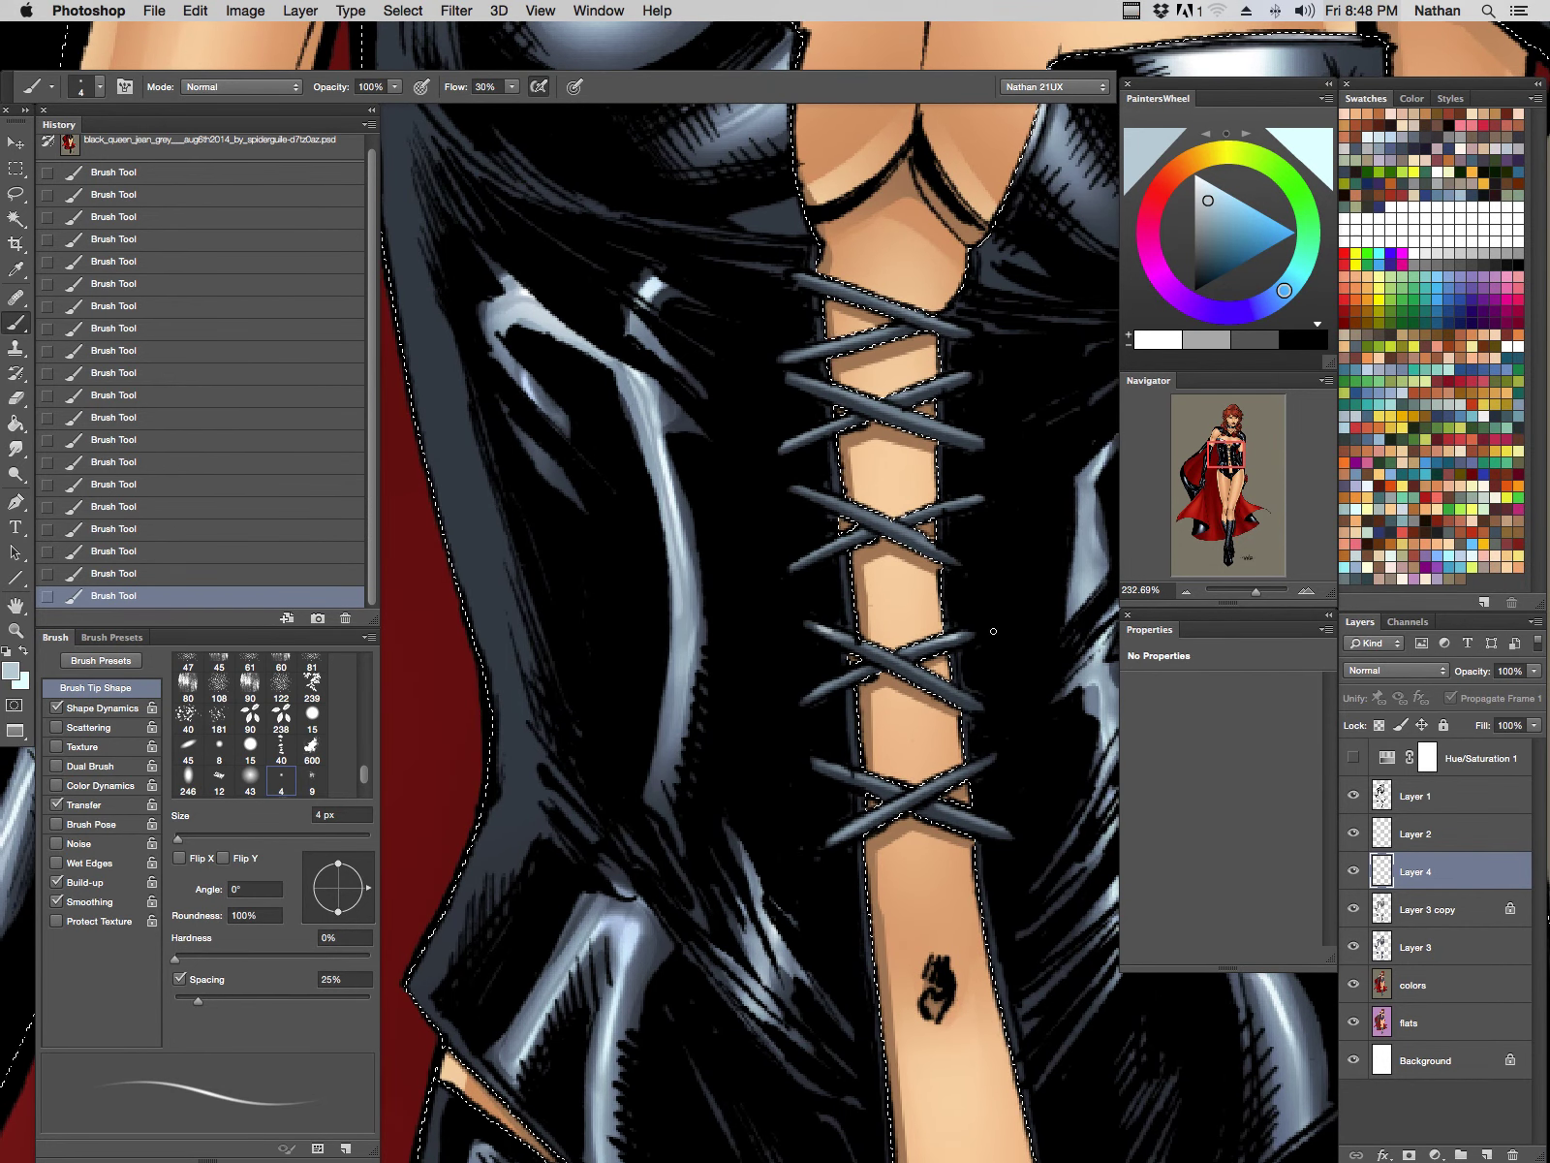
left_click_drag(987, 547, 944, 613)
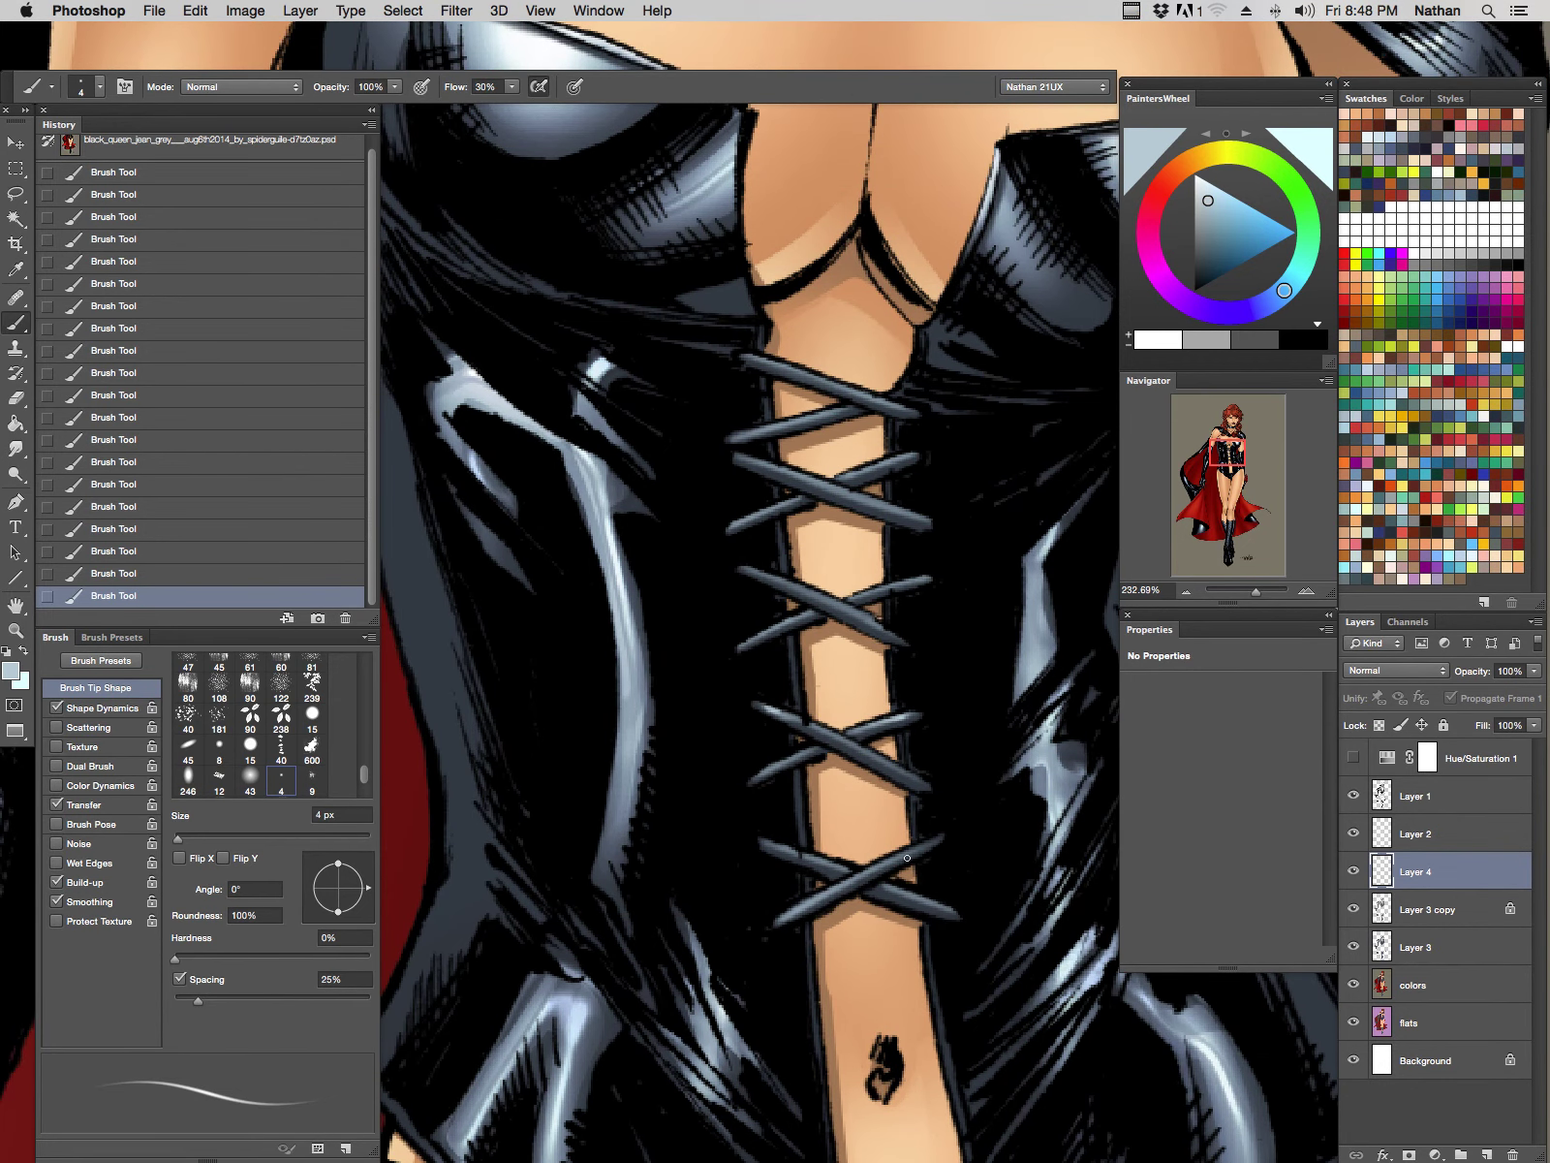
key("bracketleft")
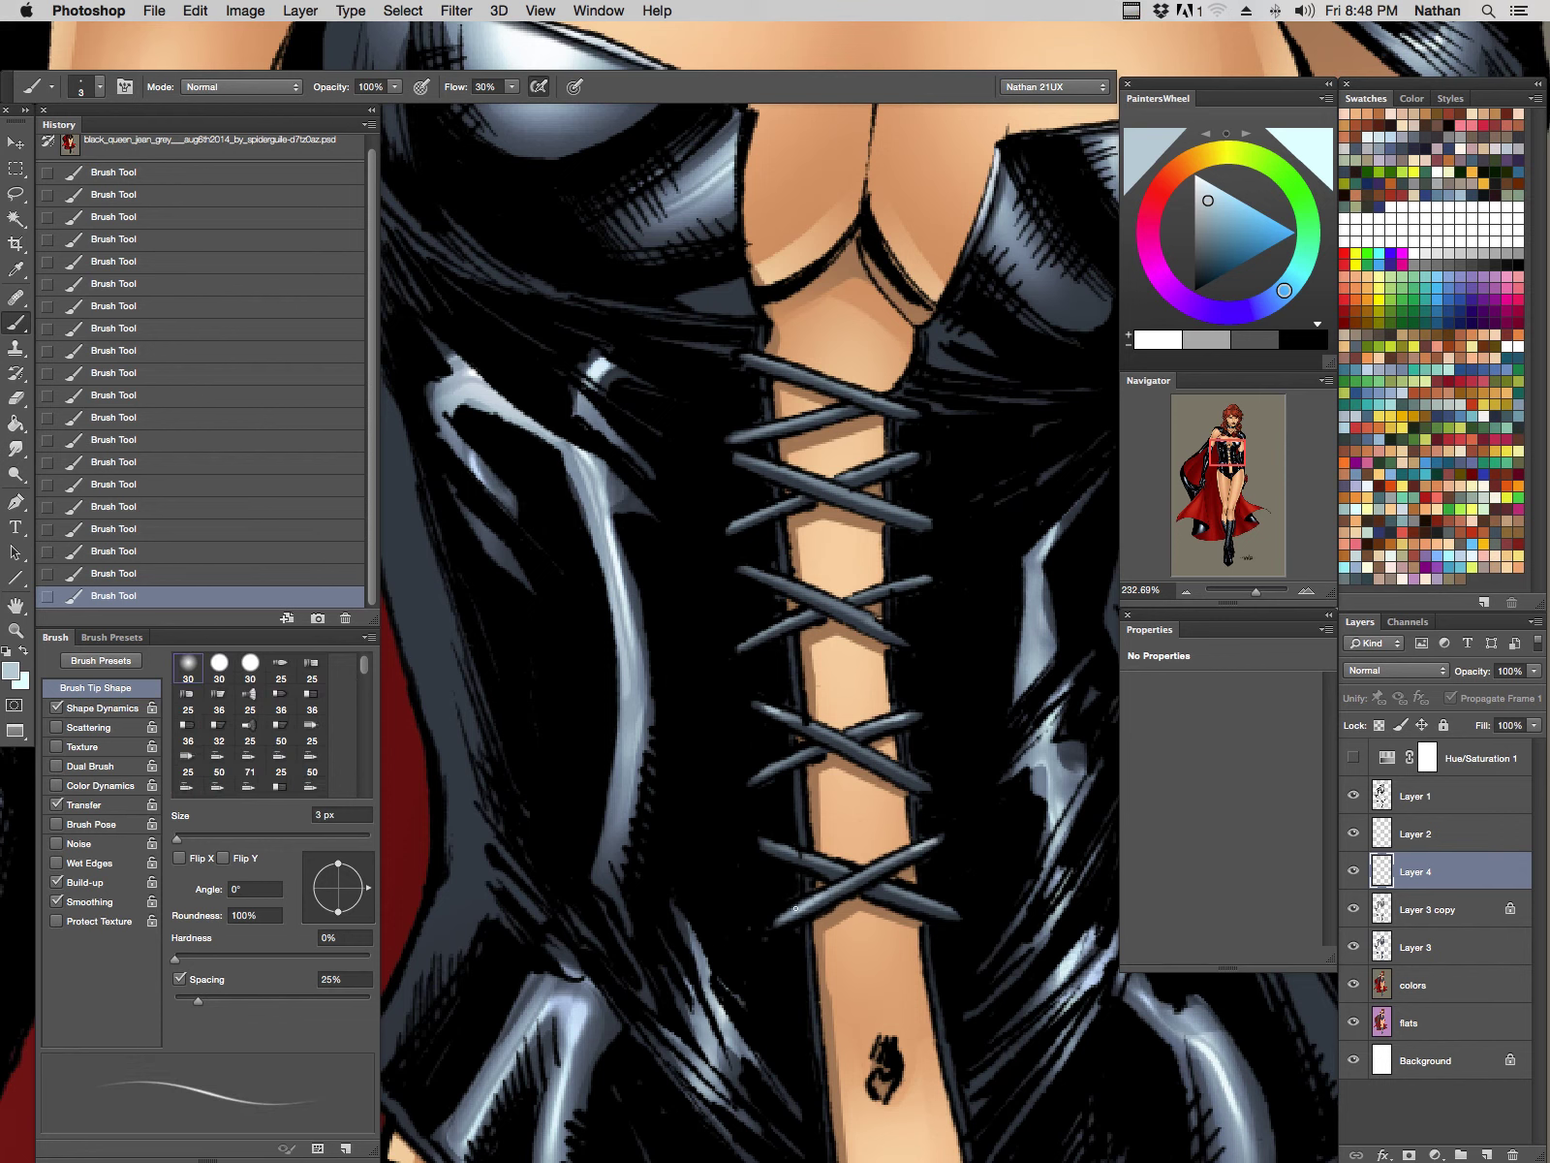
left_click_drag(783, 849, 913, 894)
left_click_drag(769, 576, 877, 626)
left_click_drag(784, 471, 897, 507)
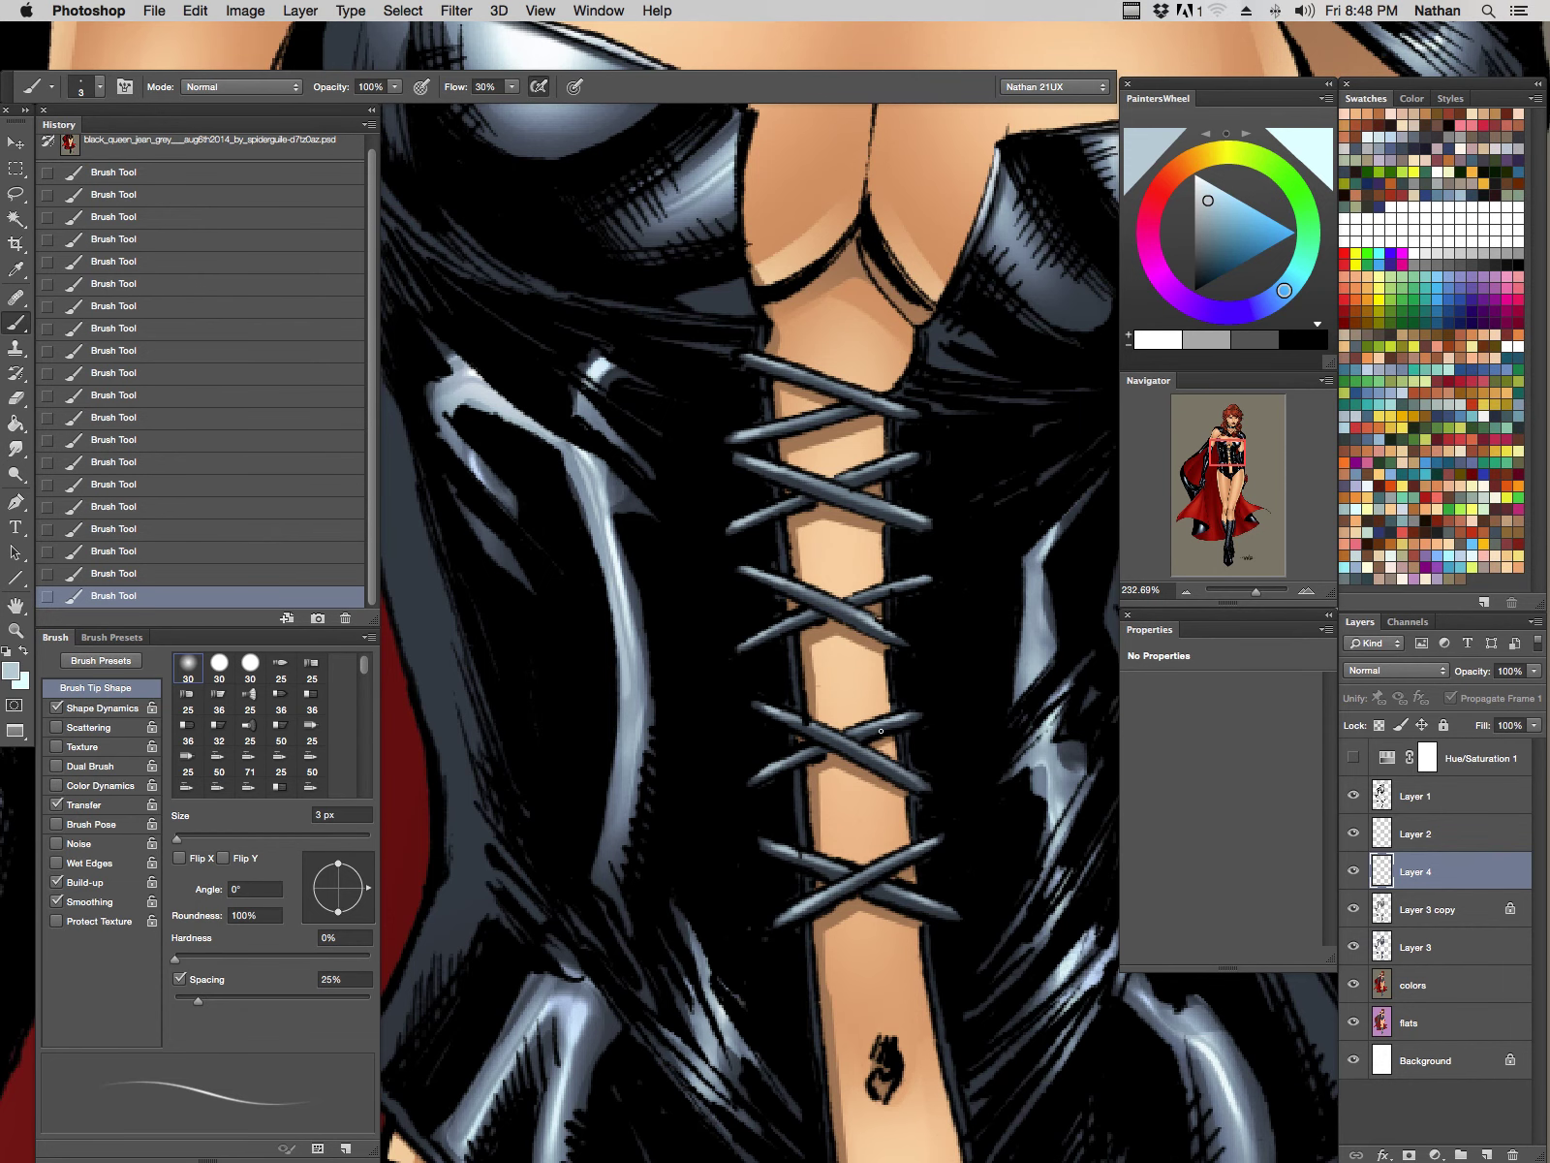
Step: Select the boot laces by their flat color on the flats layer with the Magic Wand
key("Tab")
left_click(960, 769, "alt")
left_click_drag(1064, 961, 1004, 642)
left_click_drag(975, 980, 931, 233)
left_click_drag(898, 994, 882, 706)
key("Tab")
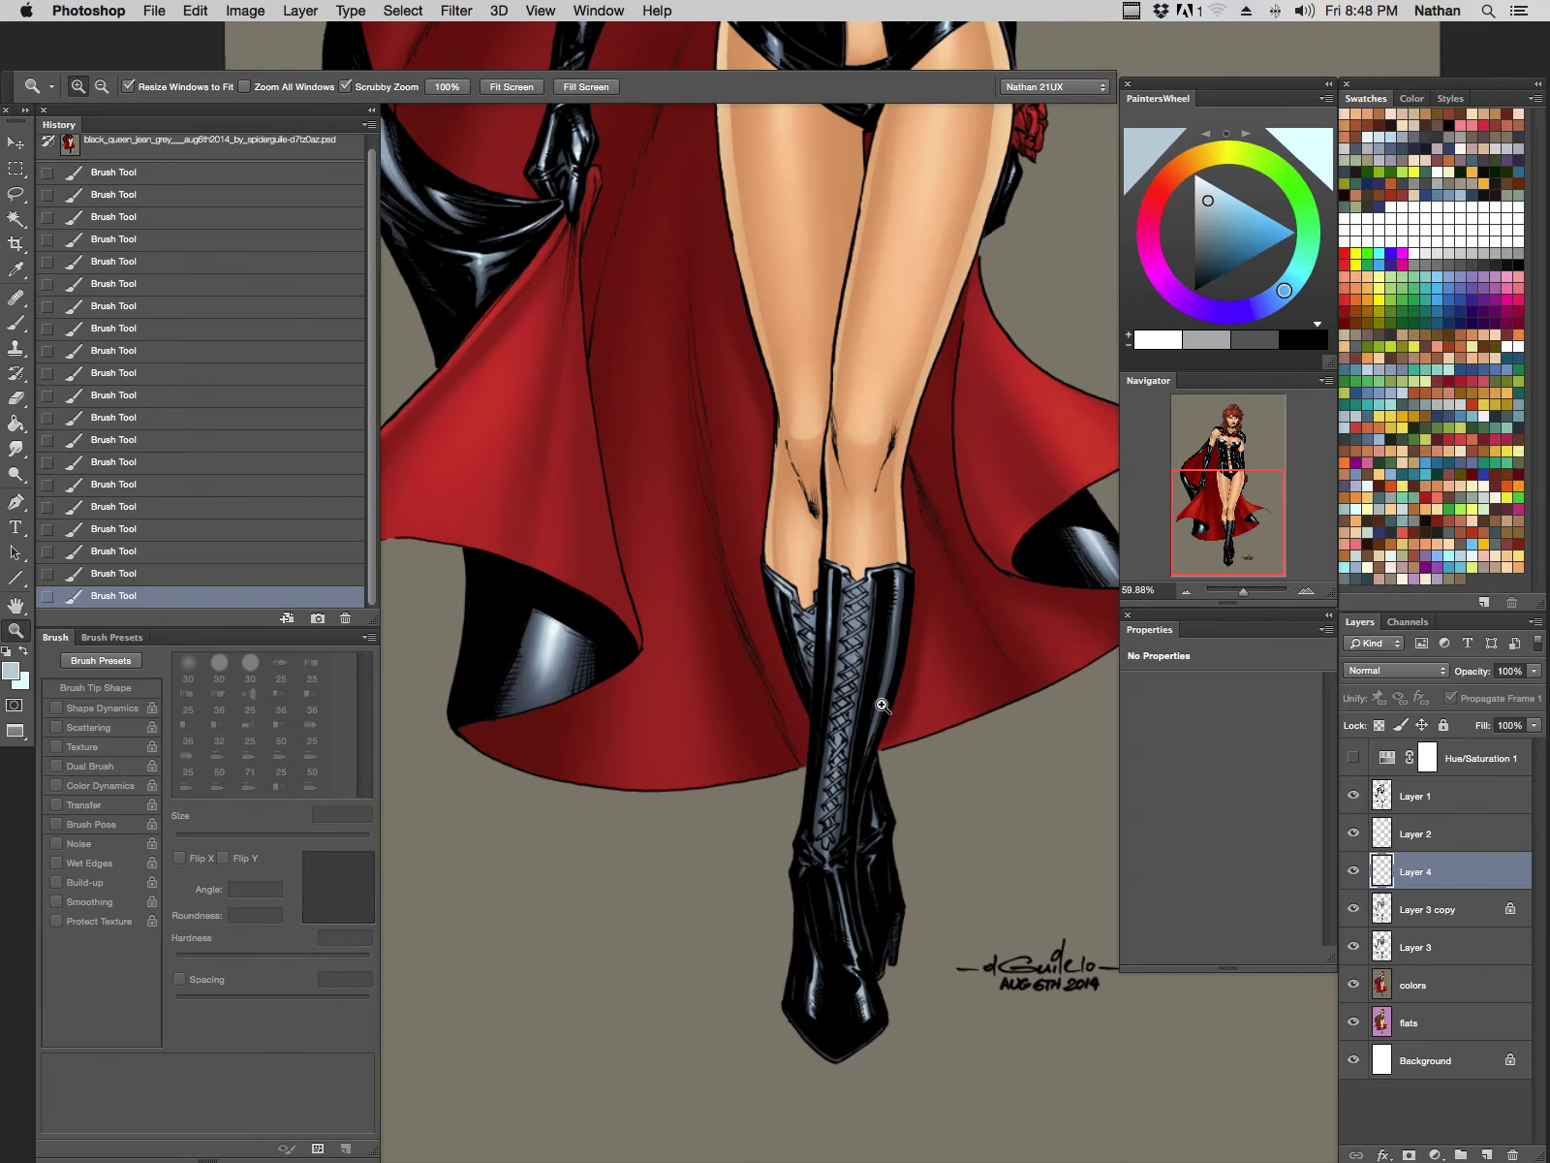
left_click(1410, 1019)
key("w")
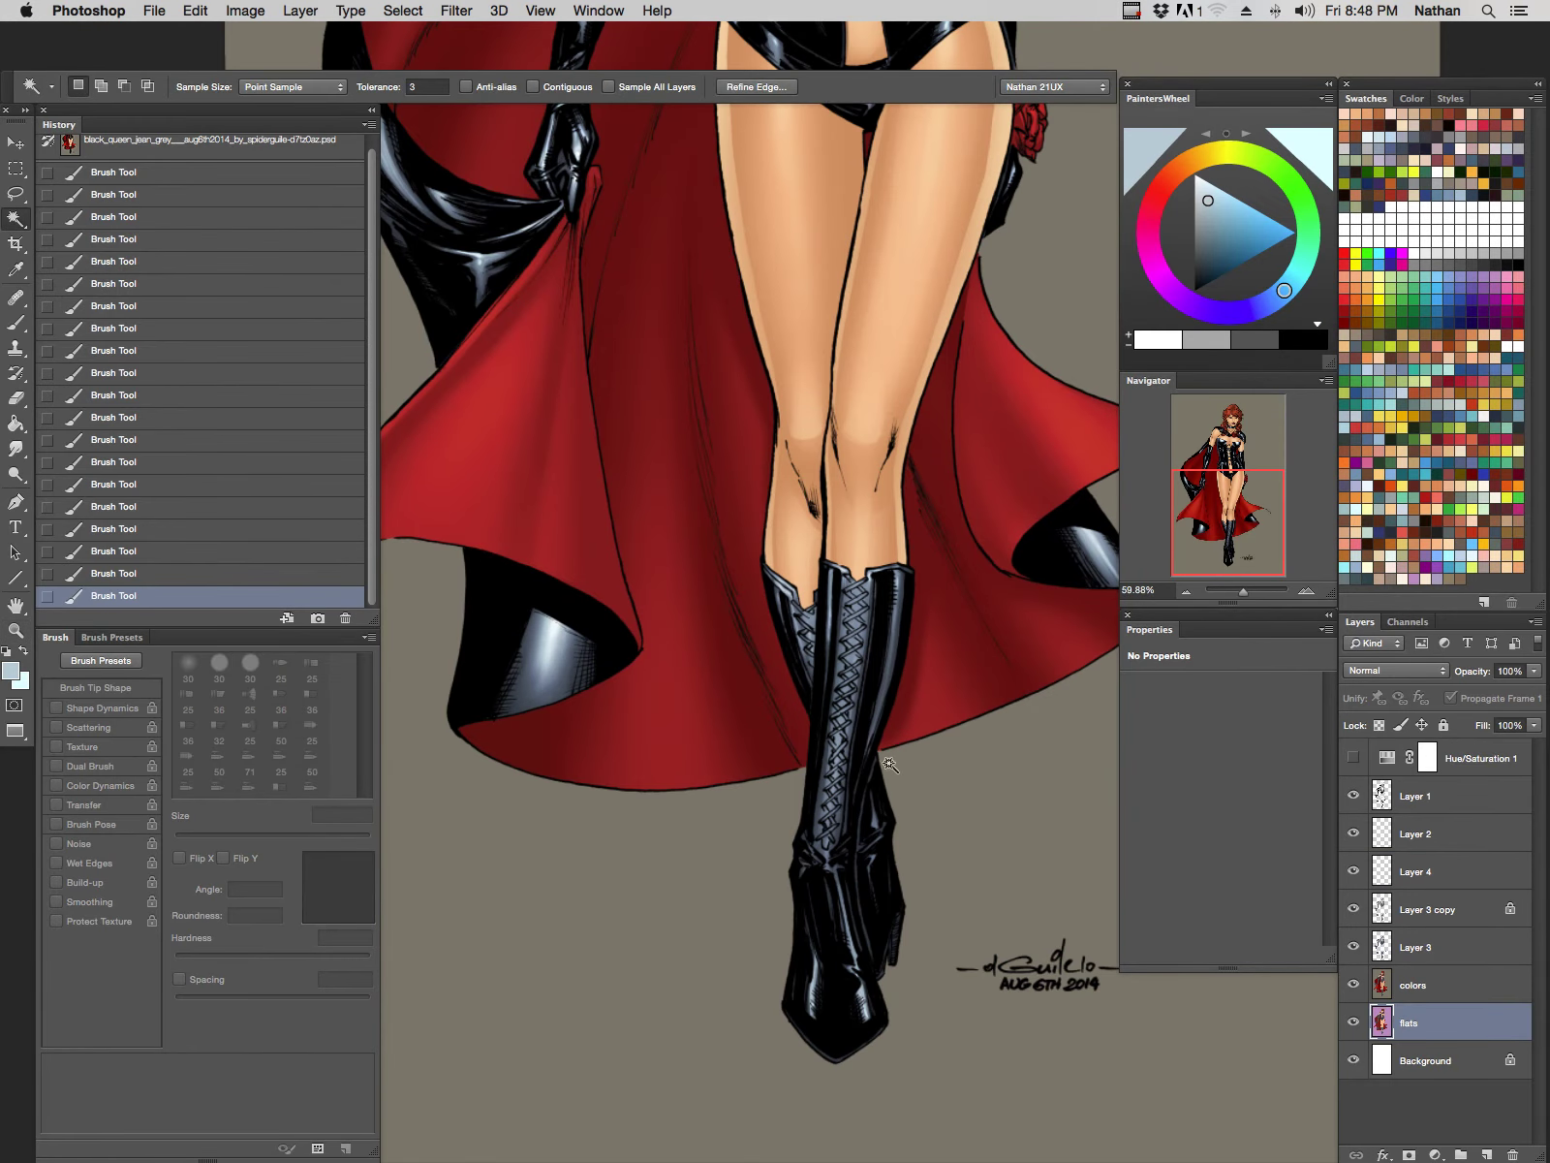
left_click(853, 657)
Step: Sample a dark blue-gray from the boot's ankle and try filling the selected laces with it on Layer 2
key("z")
scroll(853, 657, "up", 5)
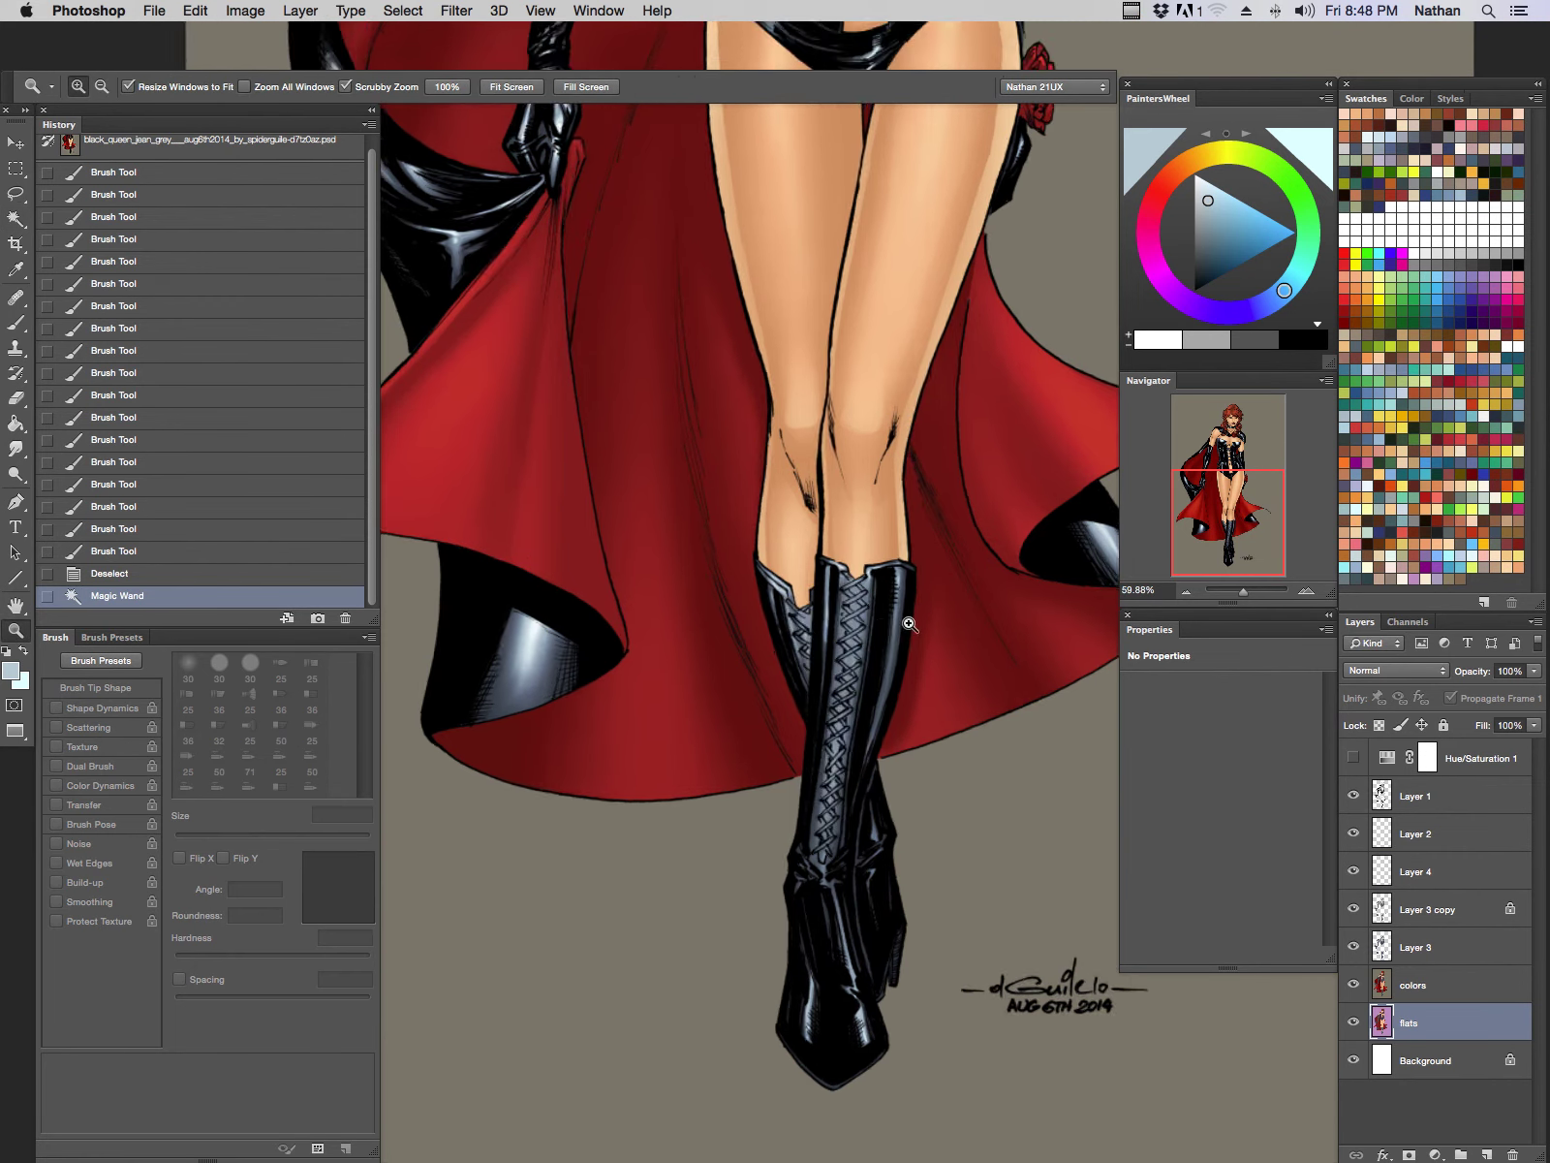
left_click_drag(835, 742, 908, 715)
left_click_drag(979, 981, 938, 603)
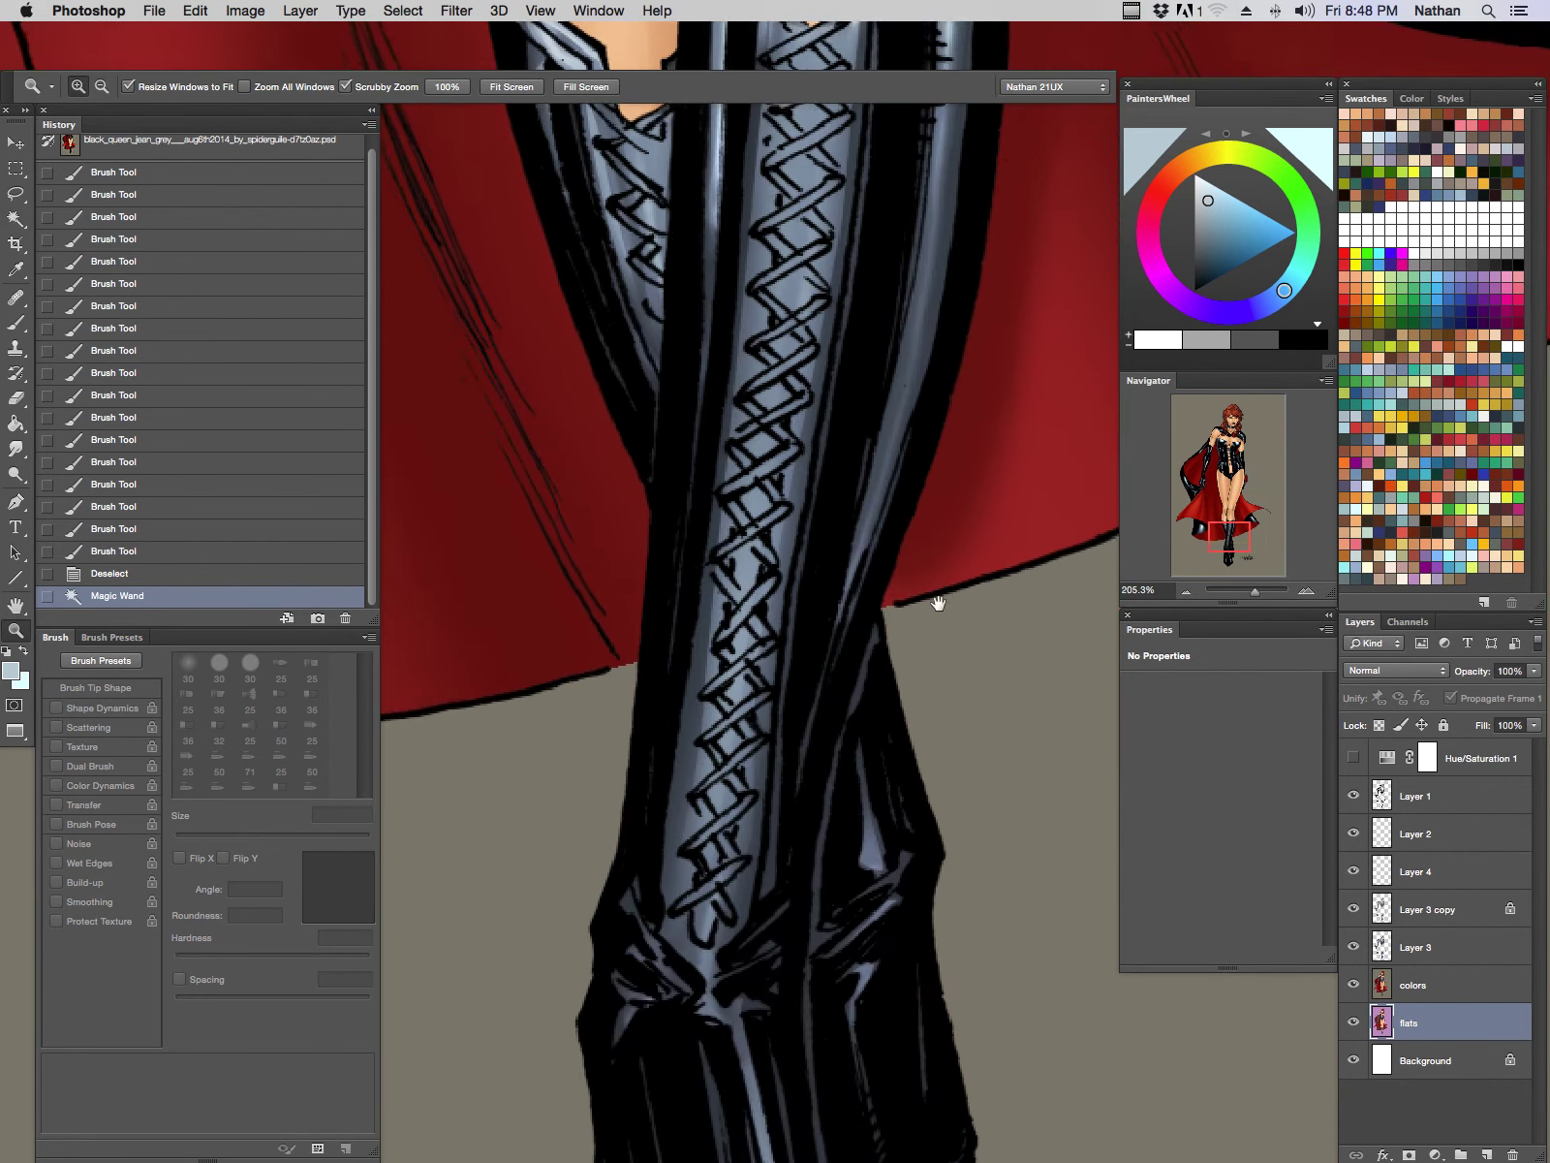
key("i")
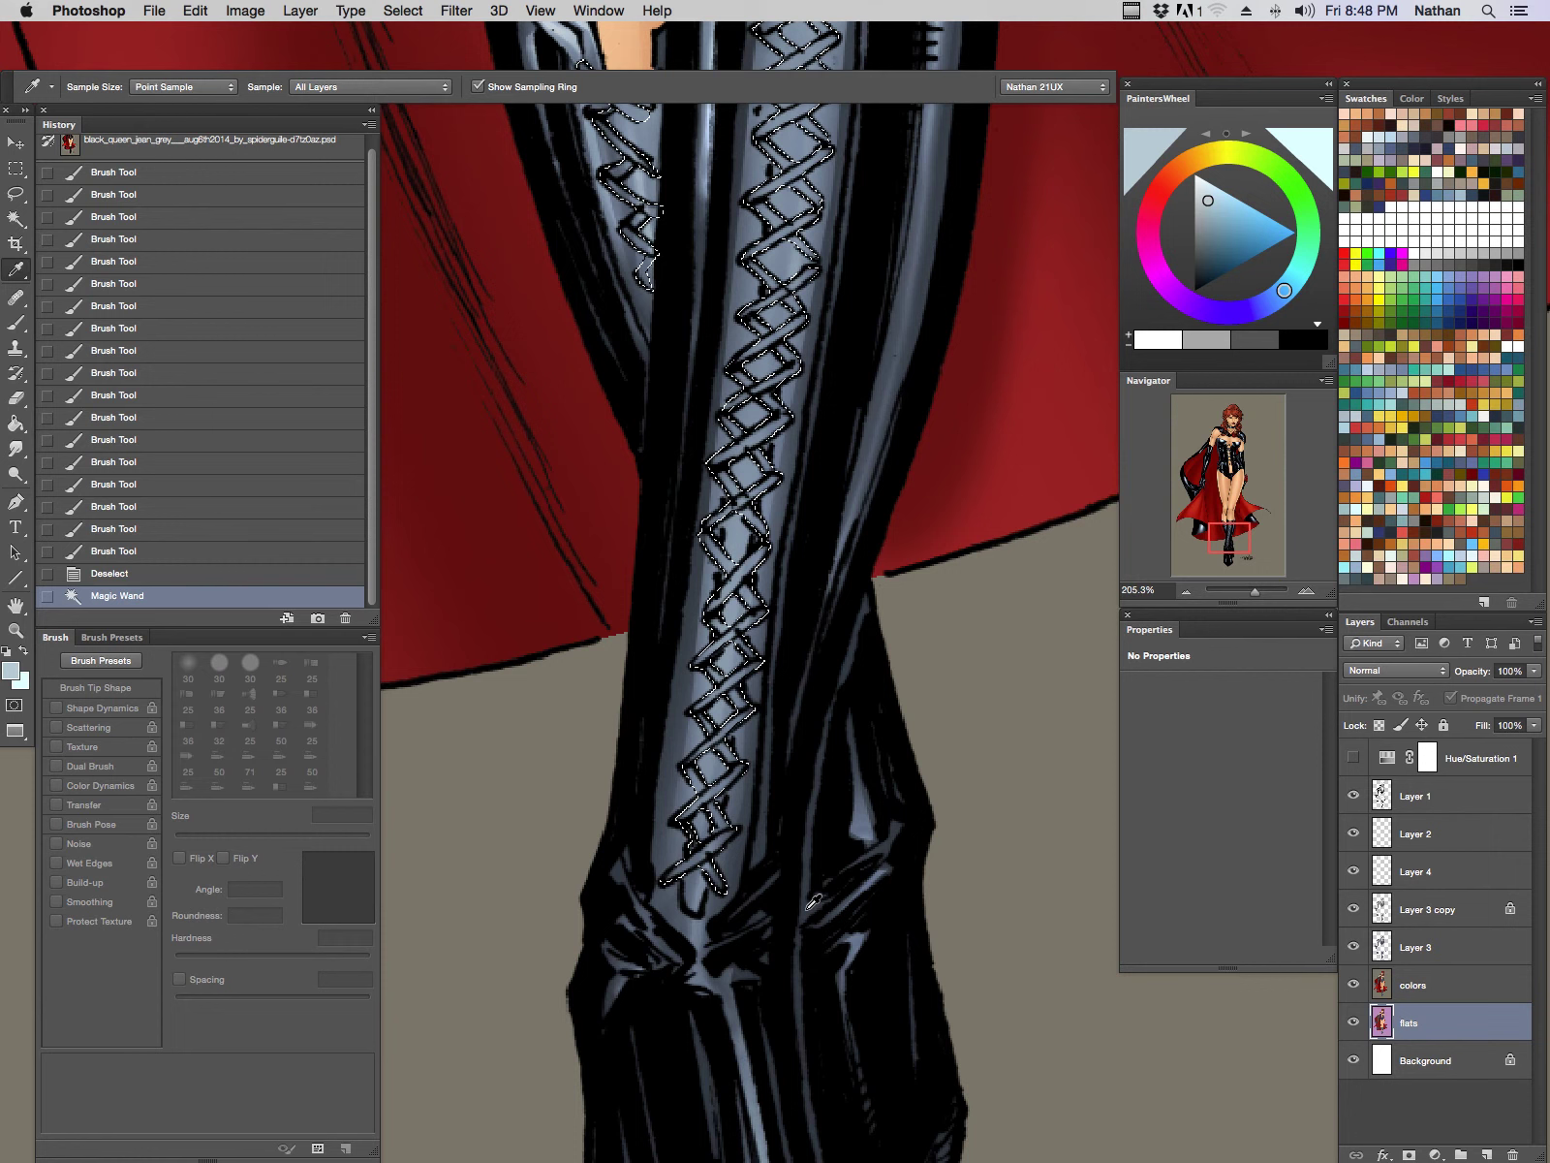
left_click(813, 907)
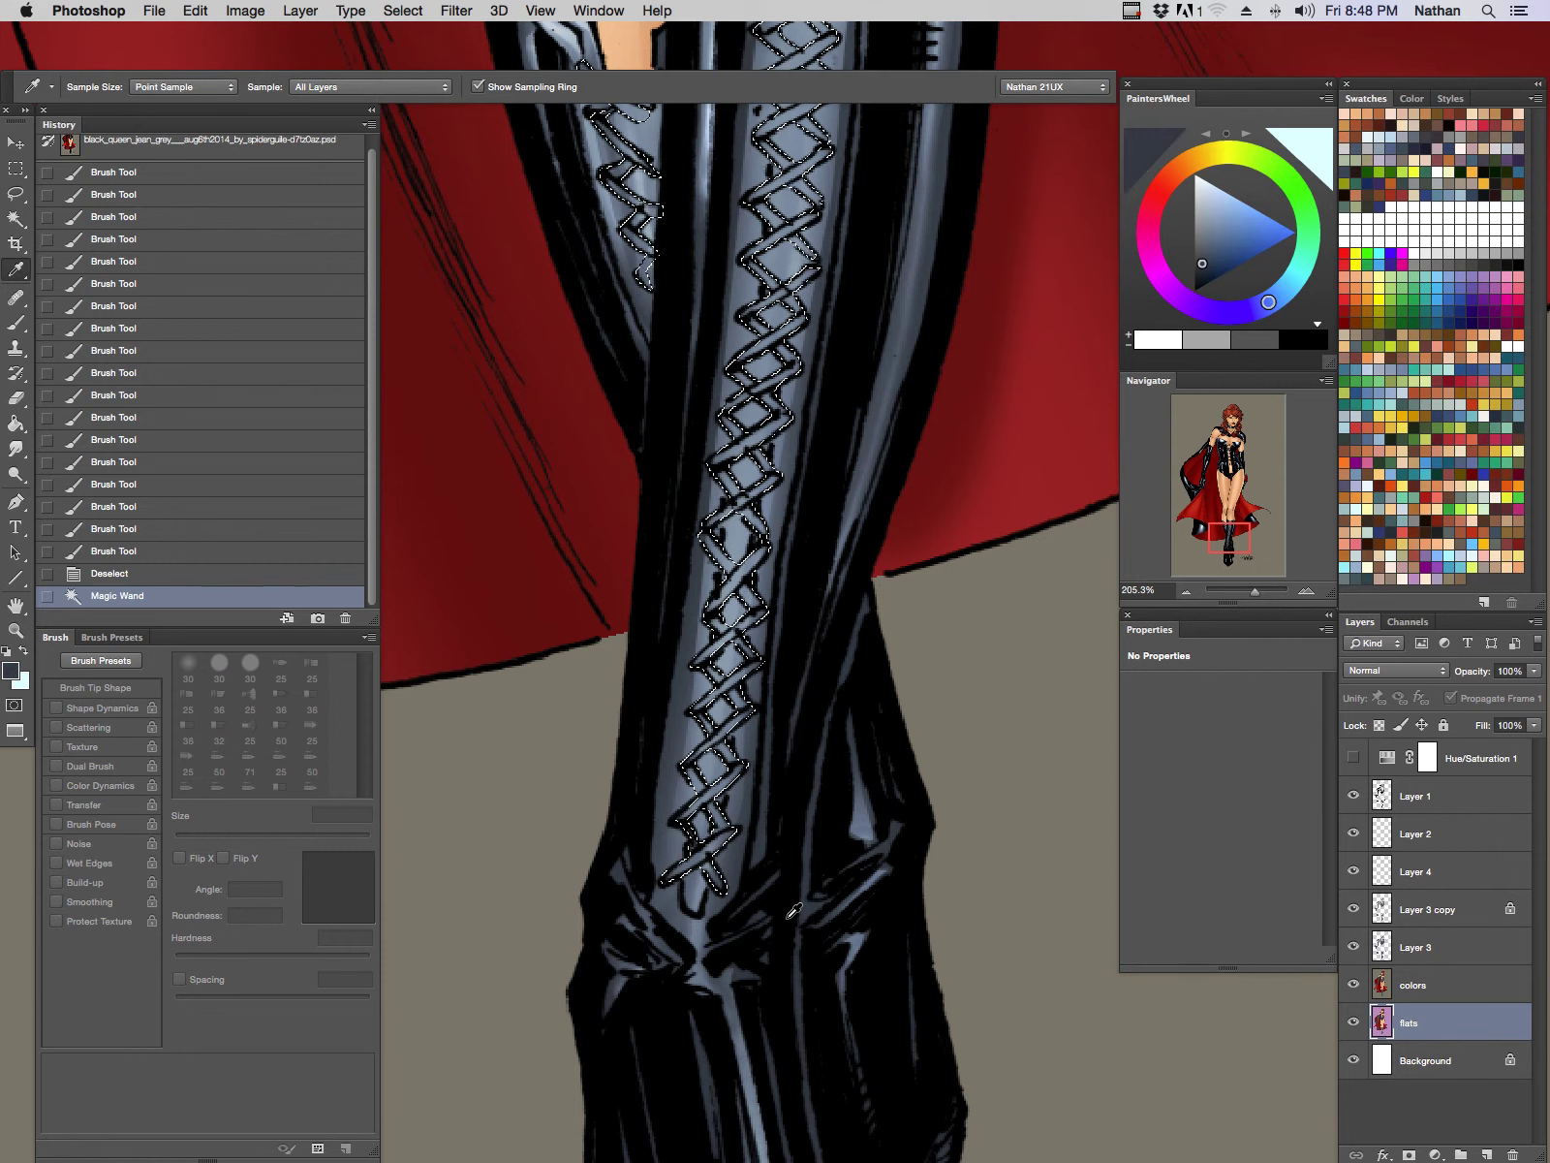
left_click(1408, 835)
key("alt+BackSpace")
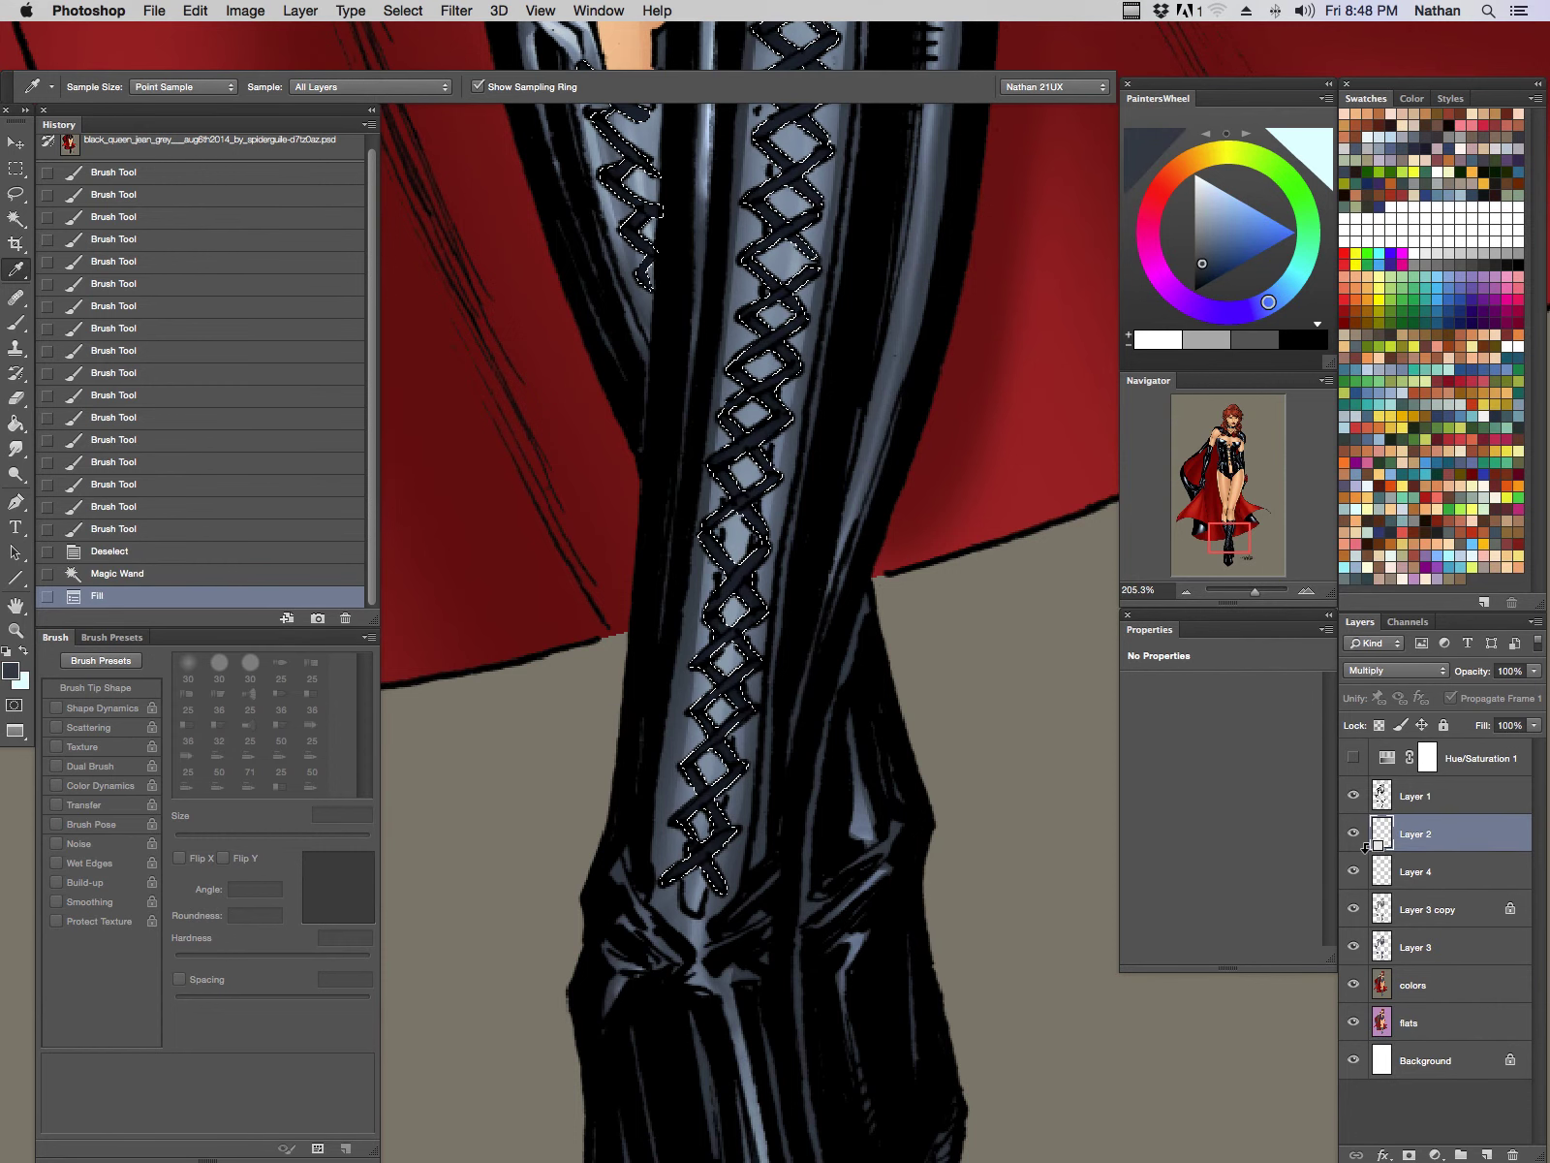
key("ctrl+z")
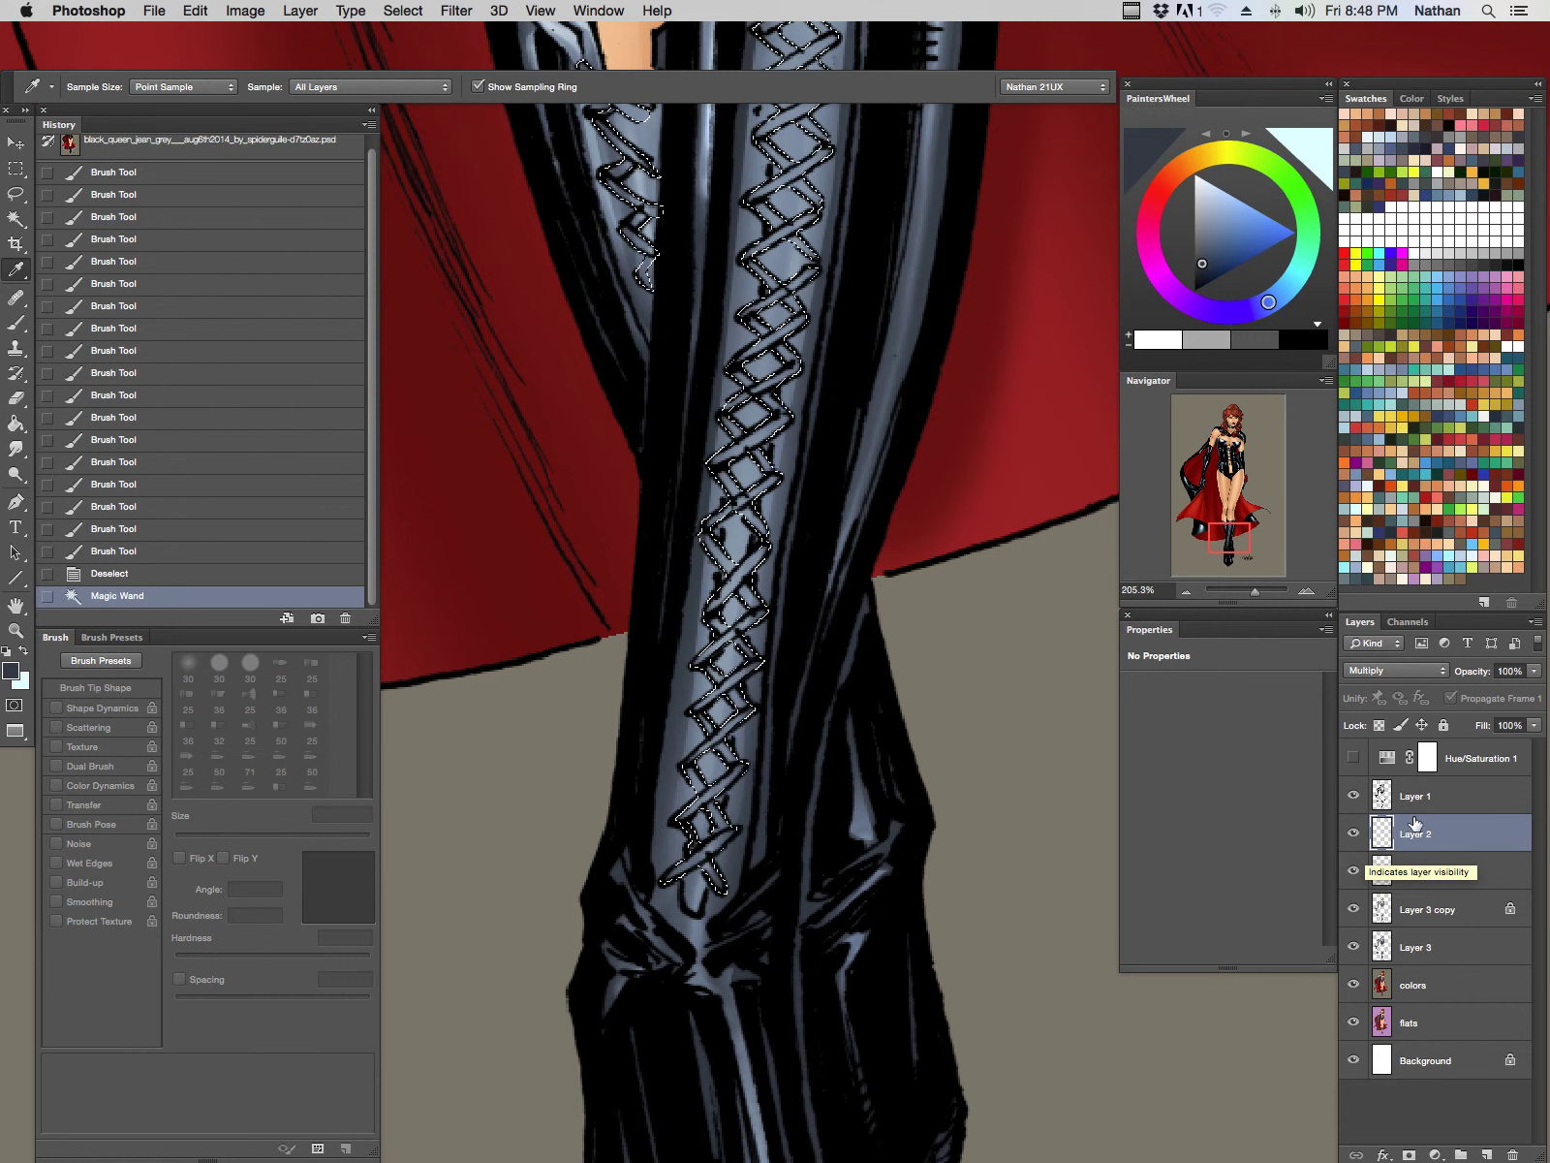
Step: Hide the Layer 1 line art, sample the boot's dark base blue-gray, and show the line art again
left_click(1353, 796)
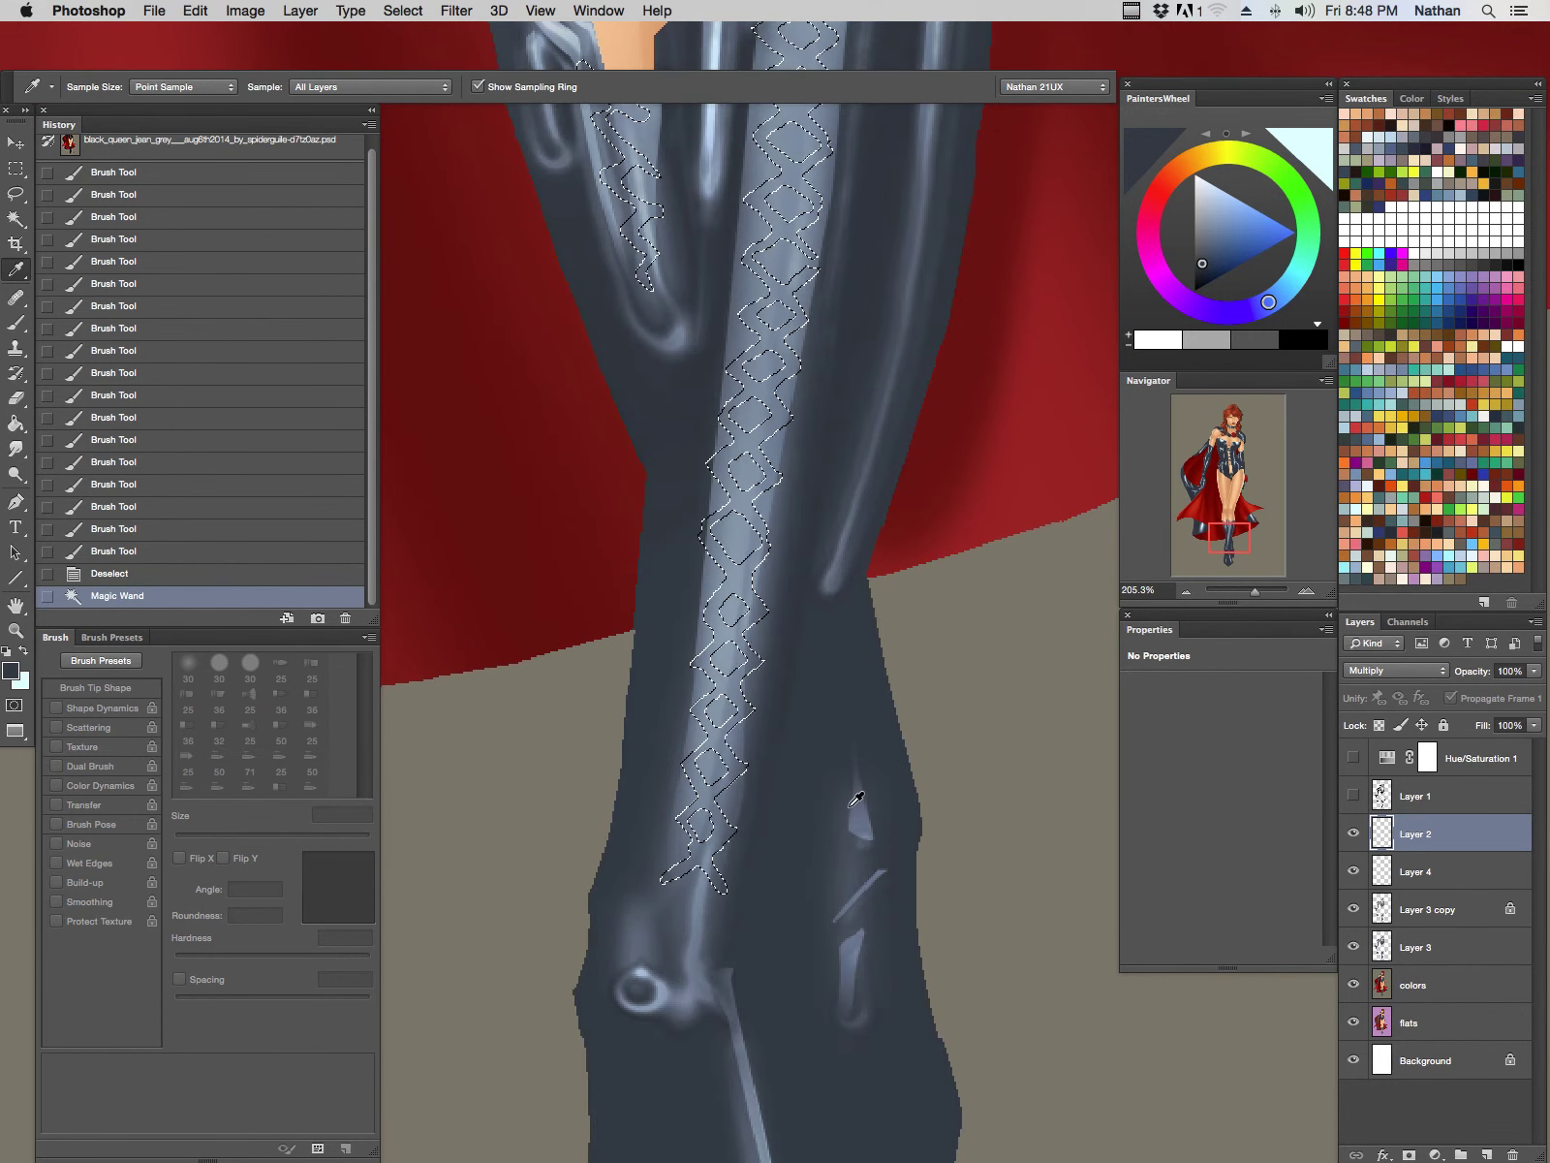
left_click(633, 372)
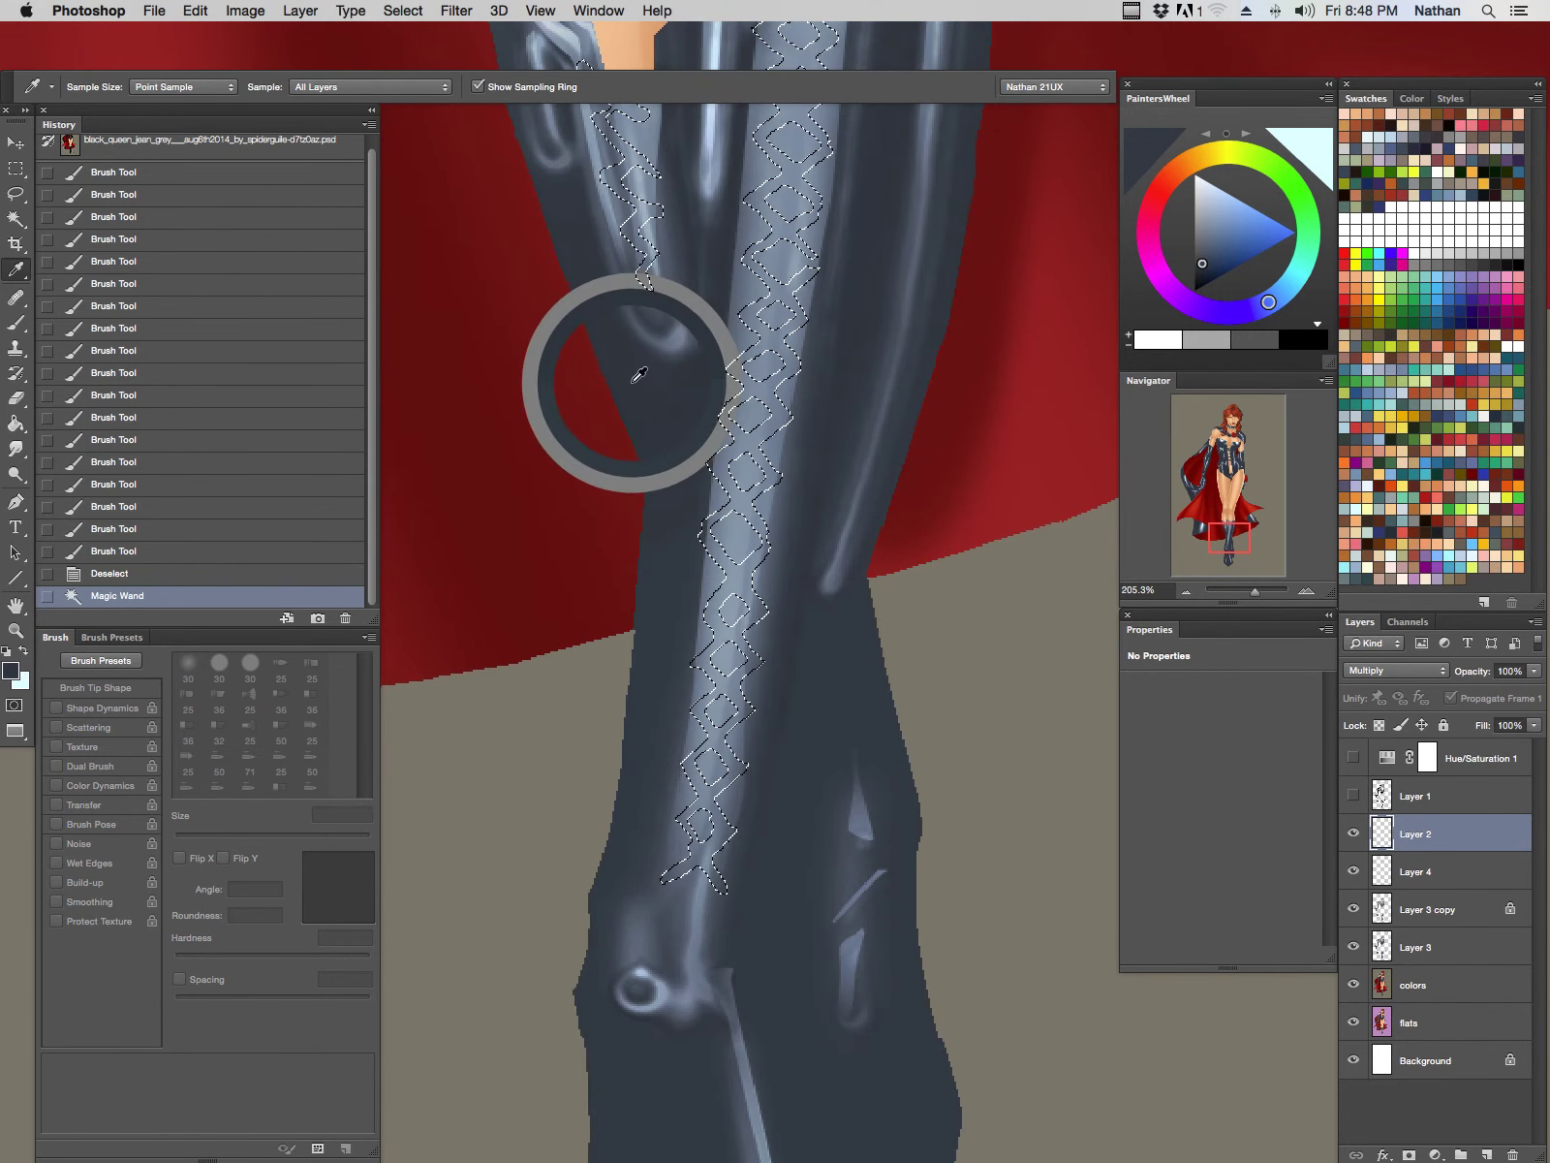
left_click(1354, 795)
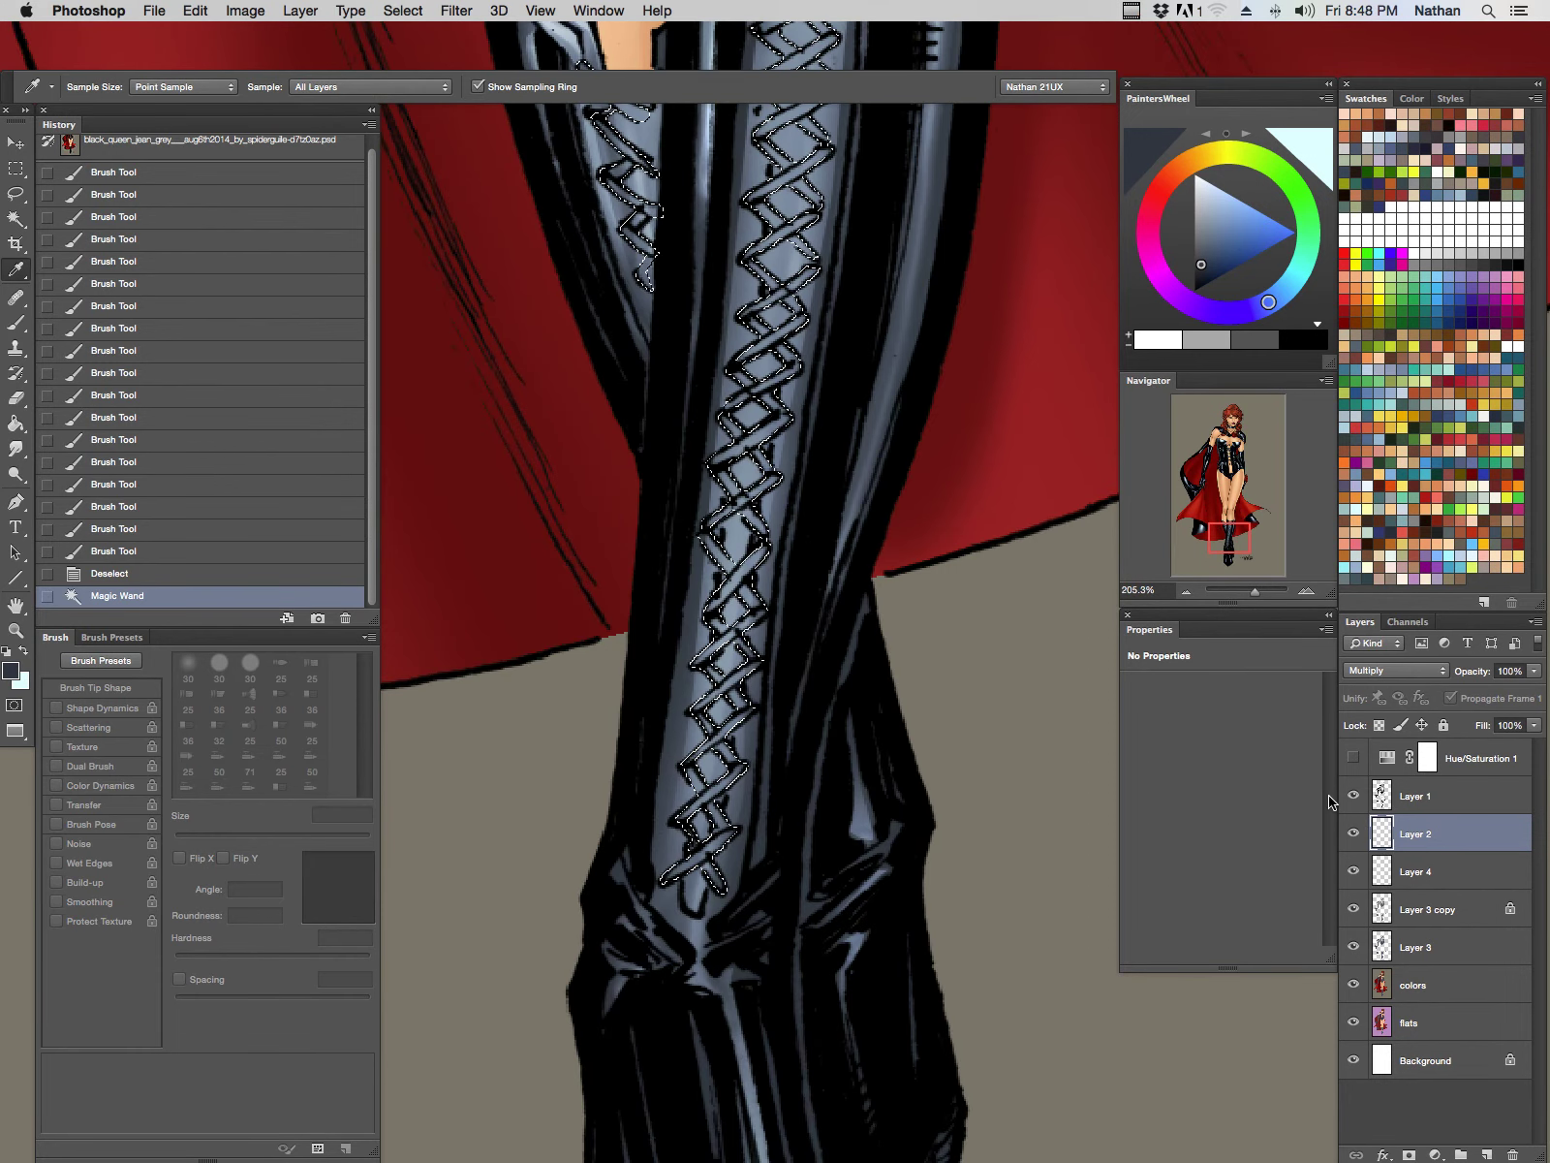
Step: Try filling the laces on Layer 2 with the resampled base color
key("alt+BackSpace")
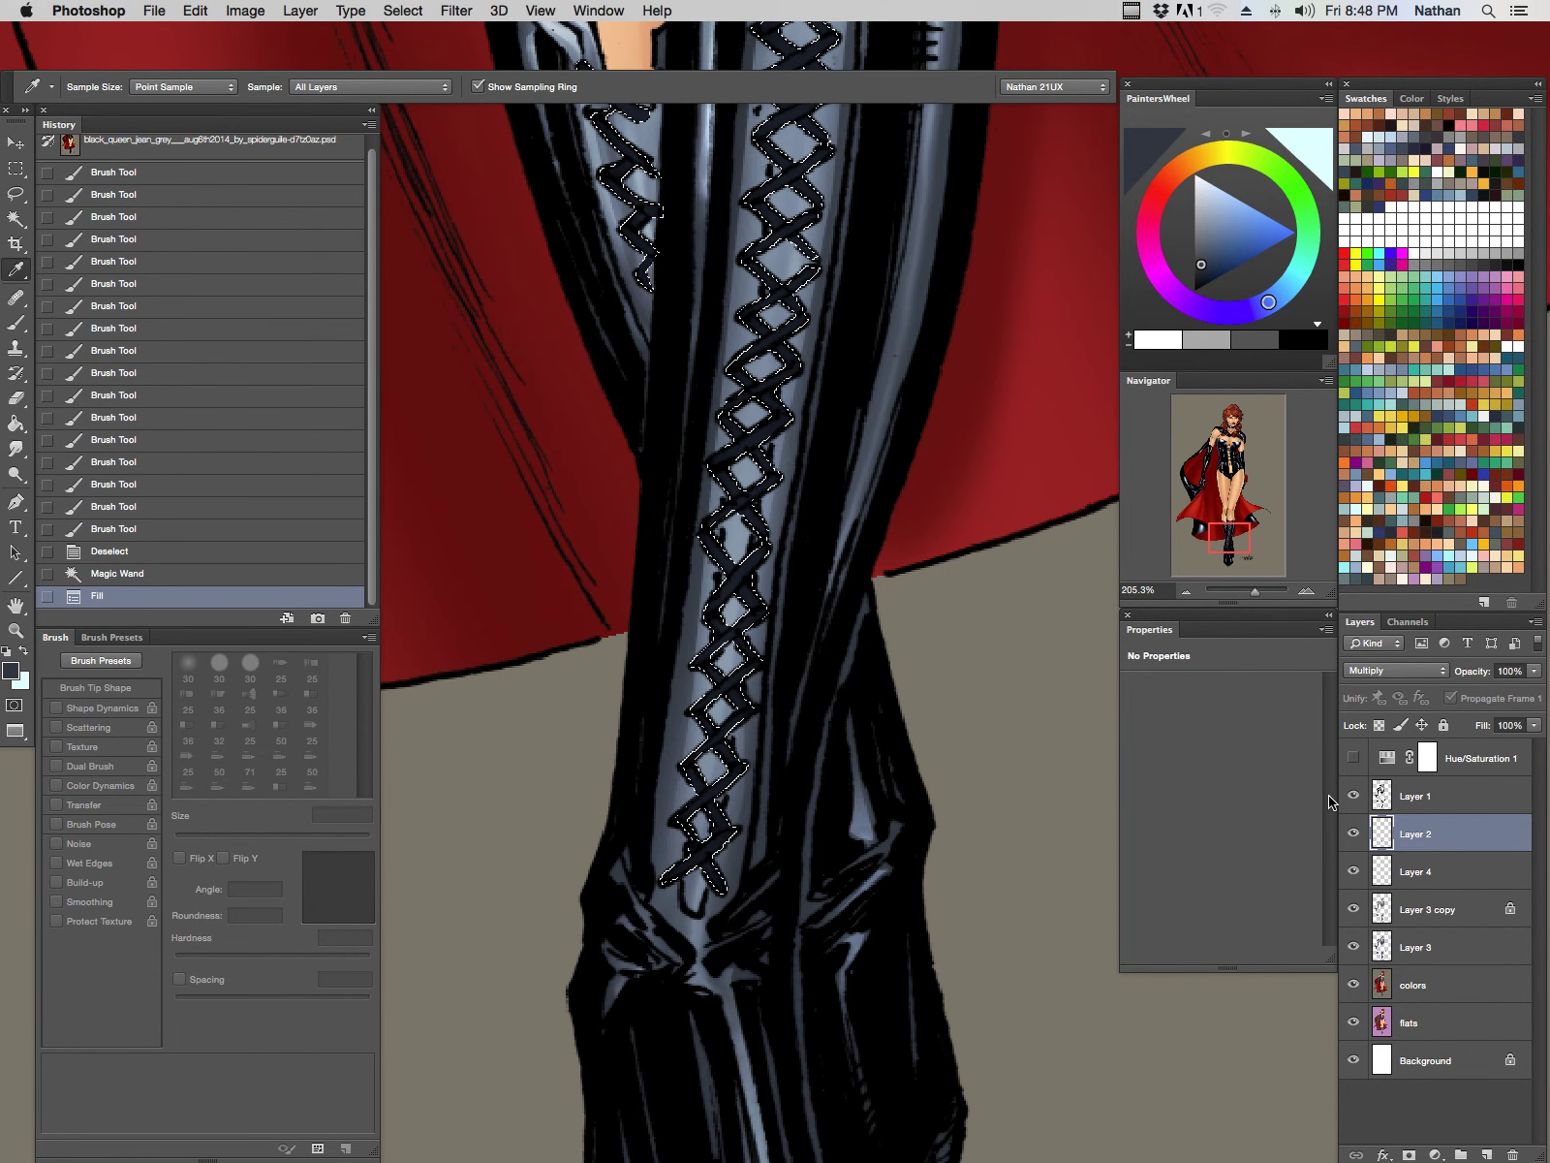
key("super+z")
Step: Fill the selected boot laces with the sampled dark blue-gray on Layer 4
key("z")
left_click_drag(945, 584, 844, 802)
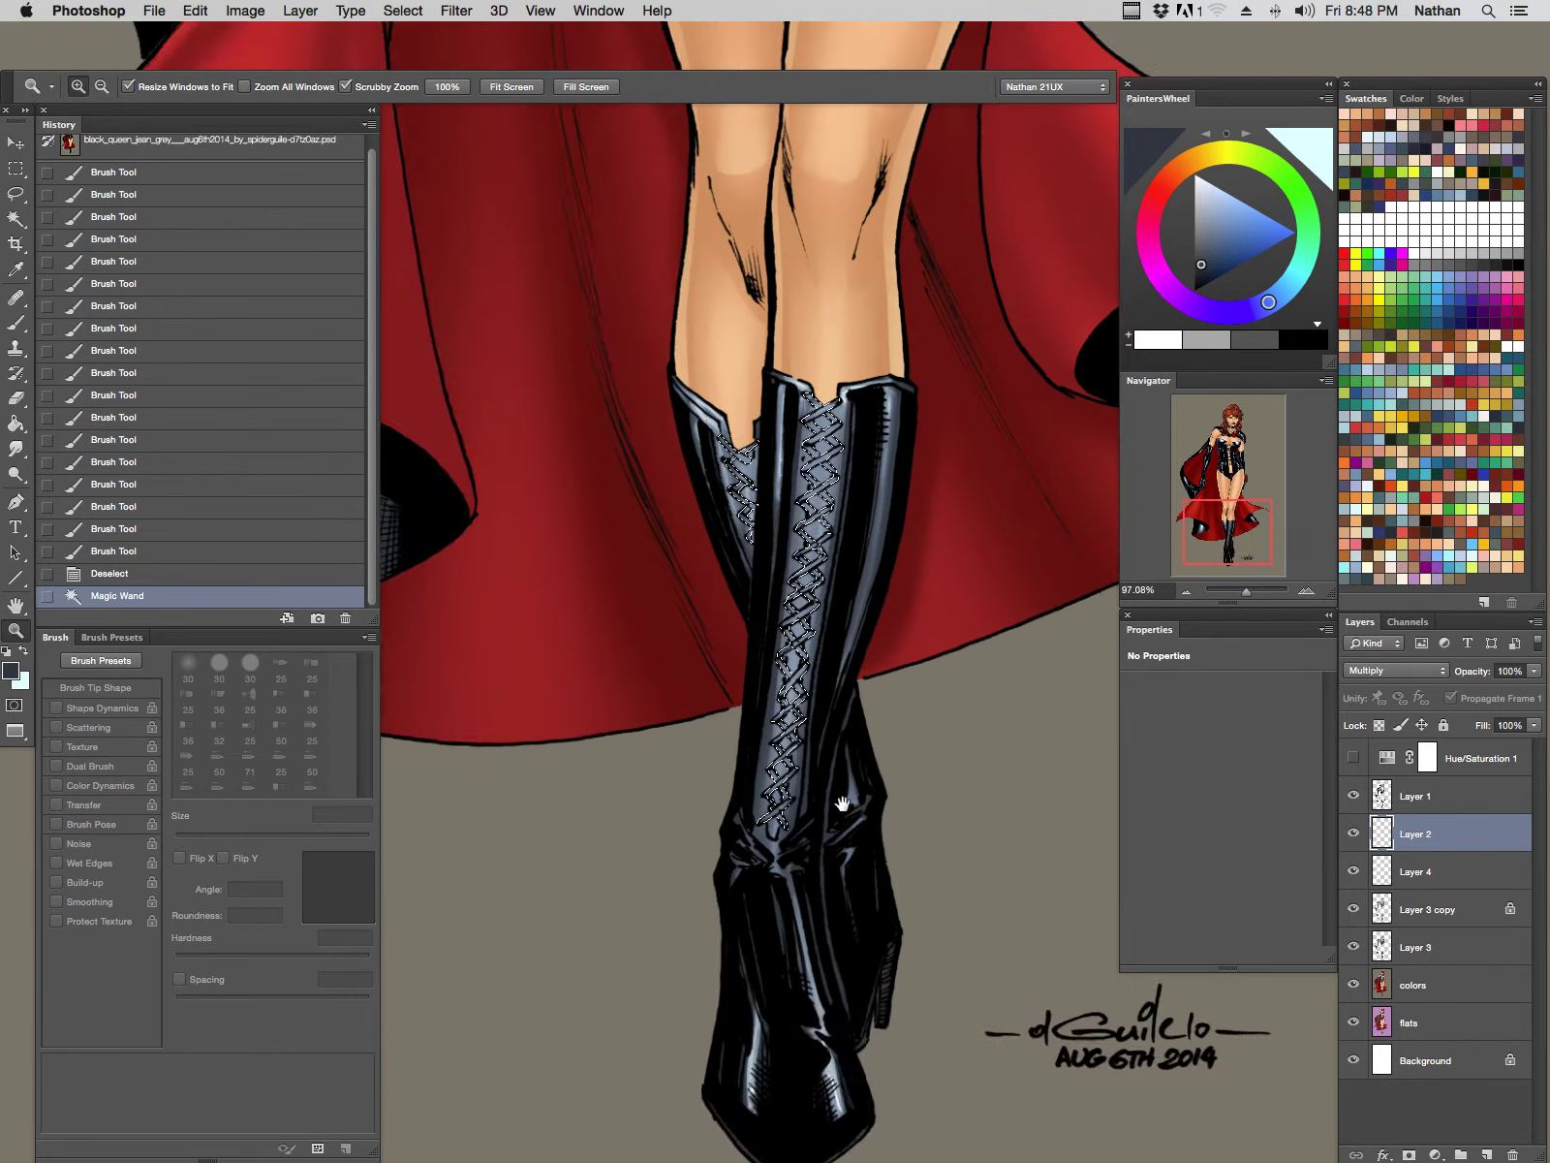
left_click_drag(955, 385, 840, 664)
left_click_drag(872, 252, 784, 874)
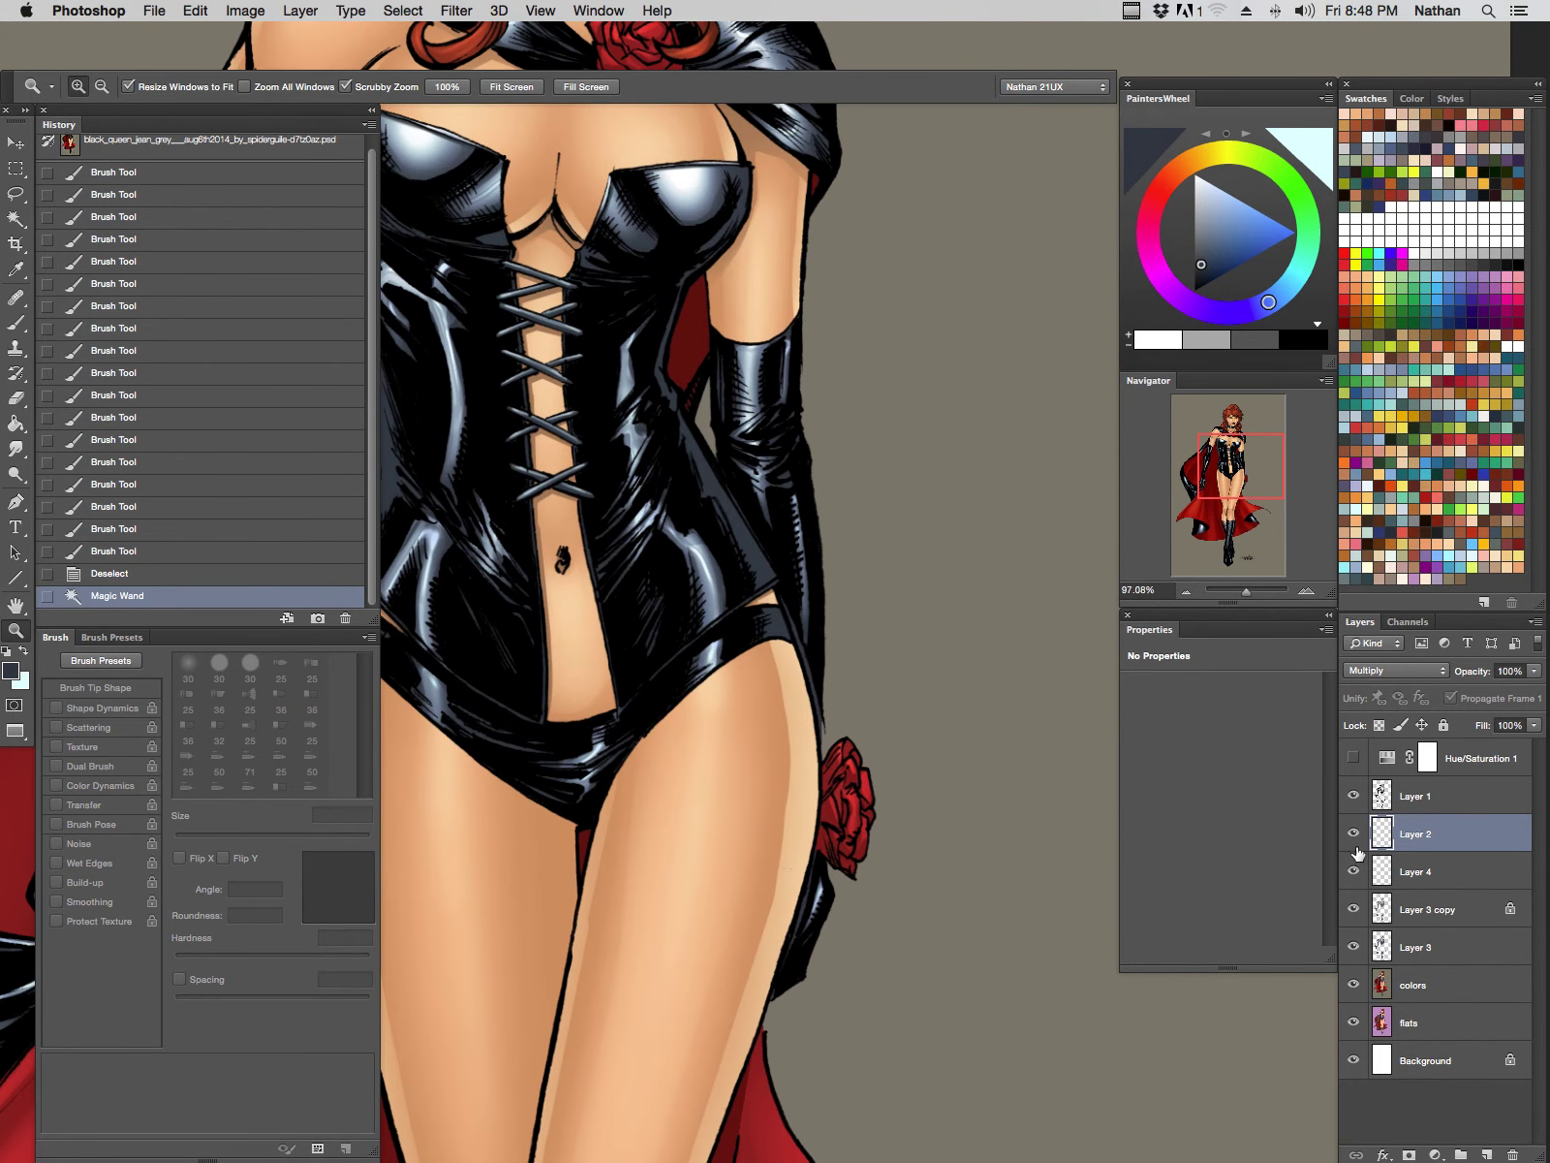
left_click(1420, 873)
key("alt+BackSpace")
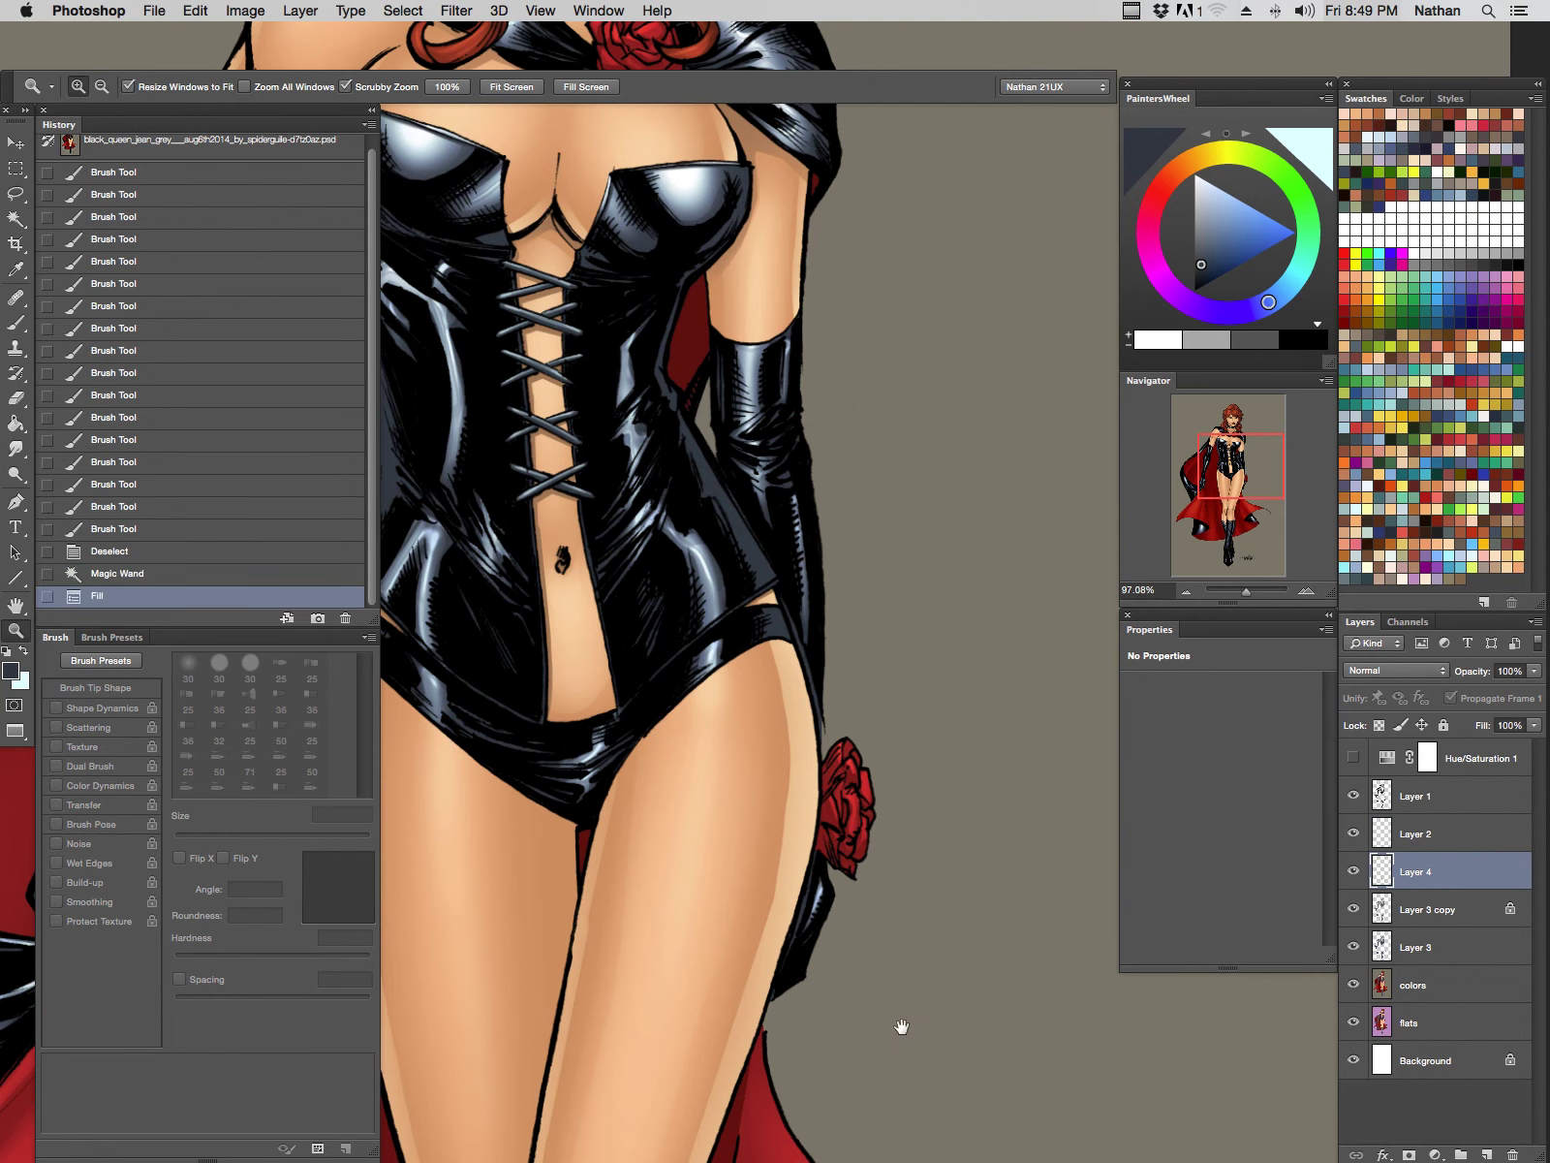
Step: Invert the lace selection, hide its outline, and set the brush size to 8 px
left_click_drag(900, 1024, 802, 304)
left_click_drag(749, 875, 826, 557)
left_click_drag(744, 701, 796, 682)
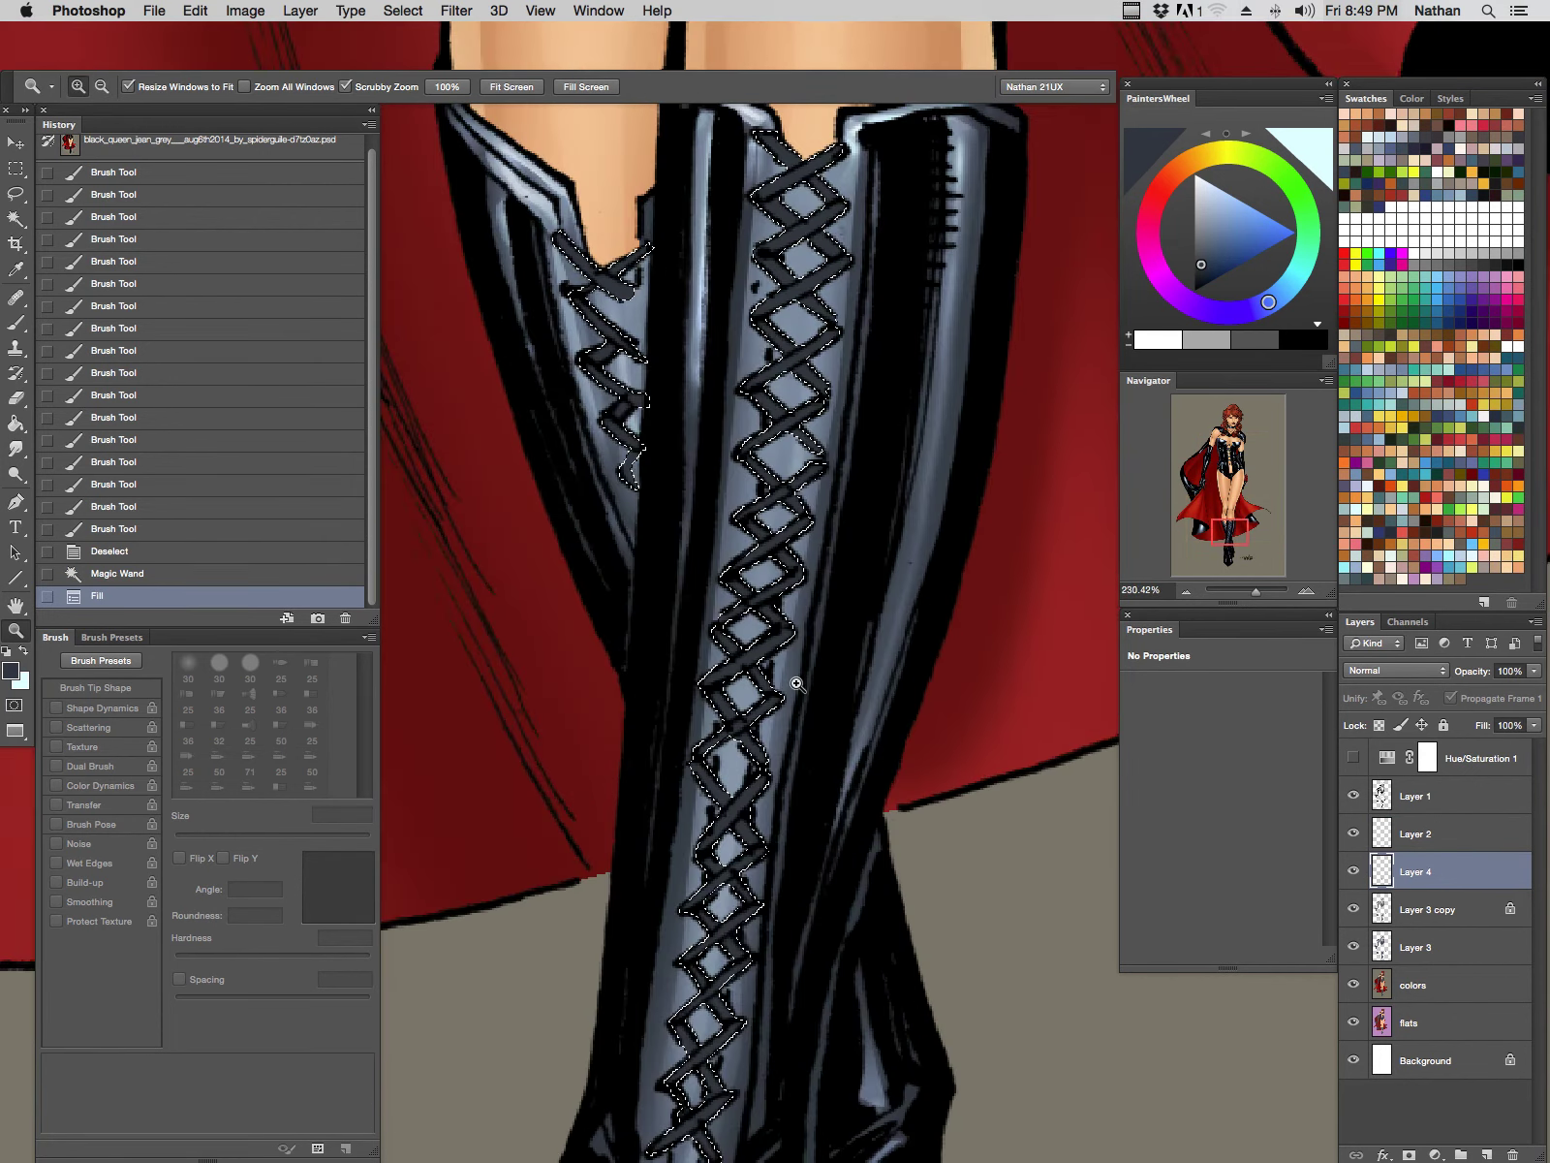
key("b")
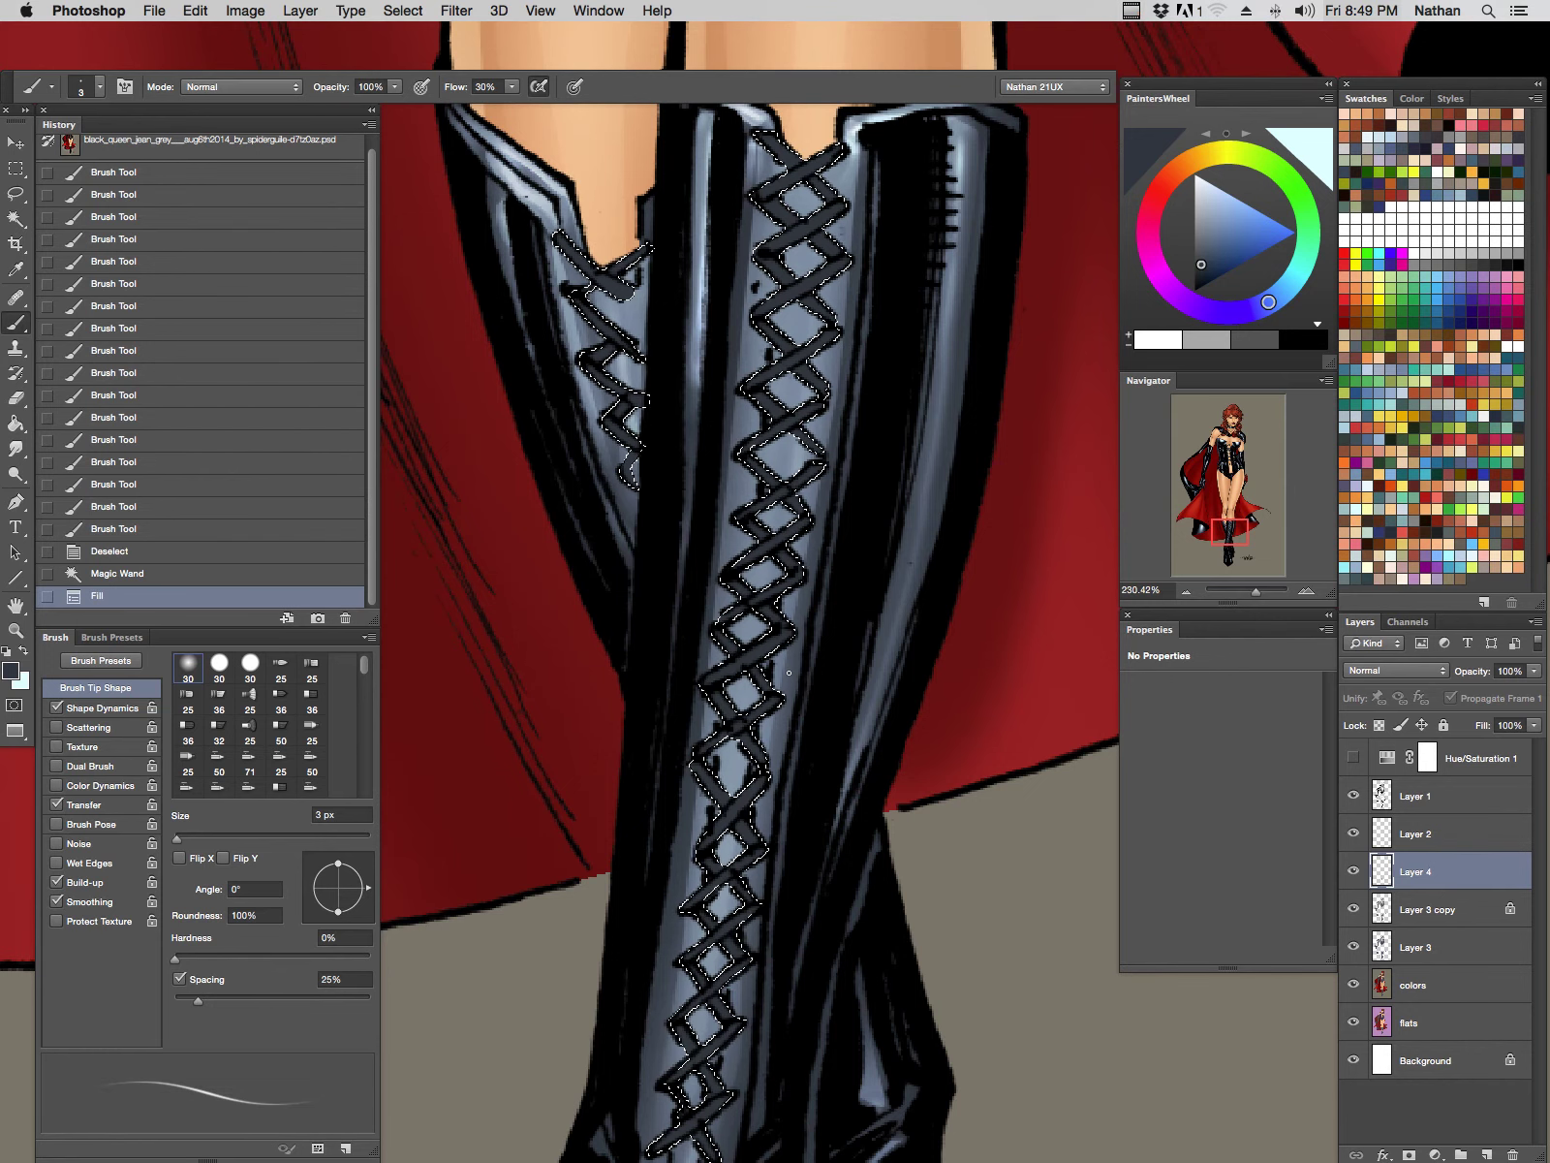
key("super+shift+i")
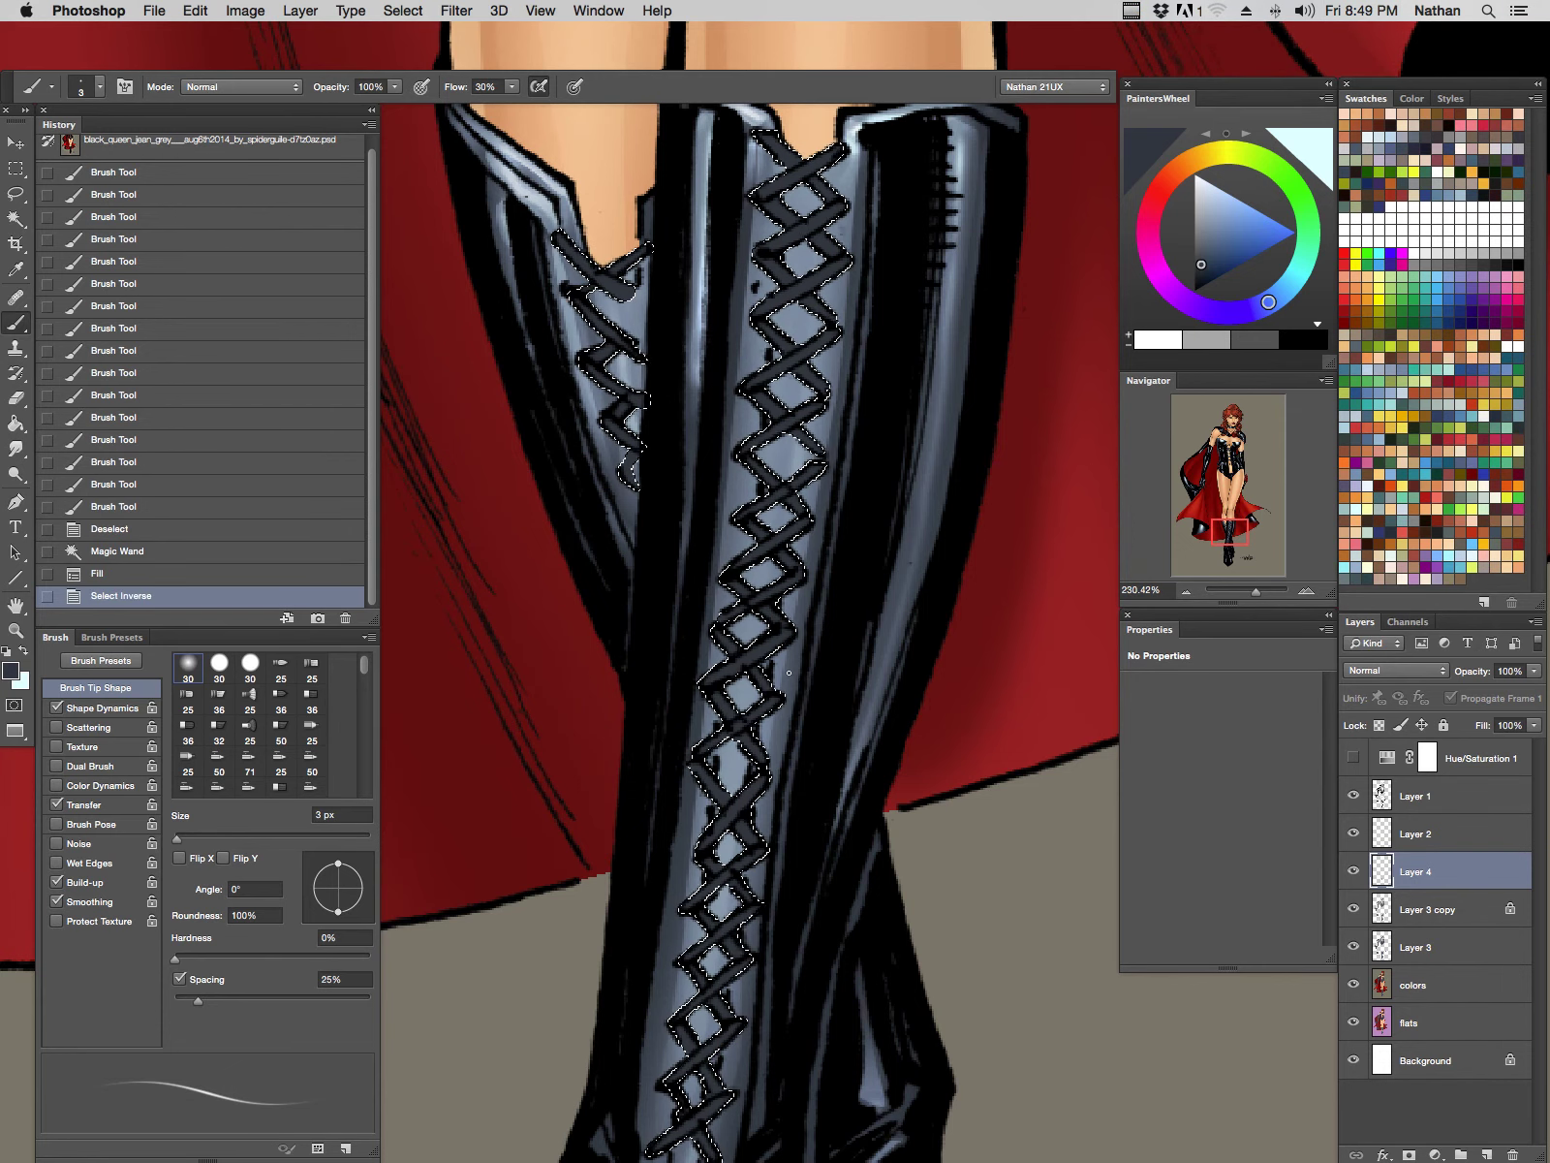
key("super+h")
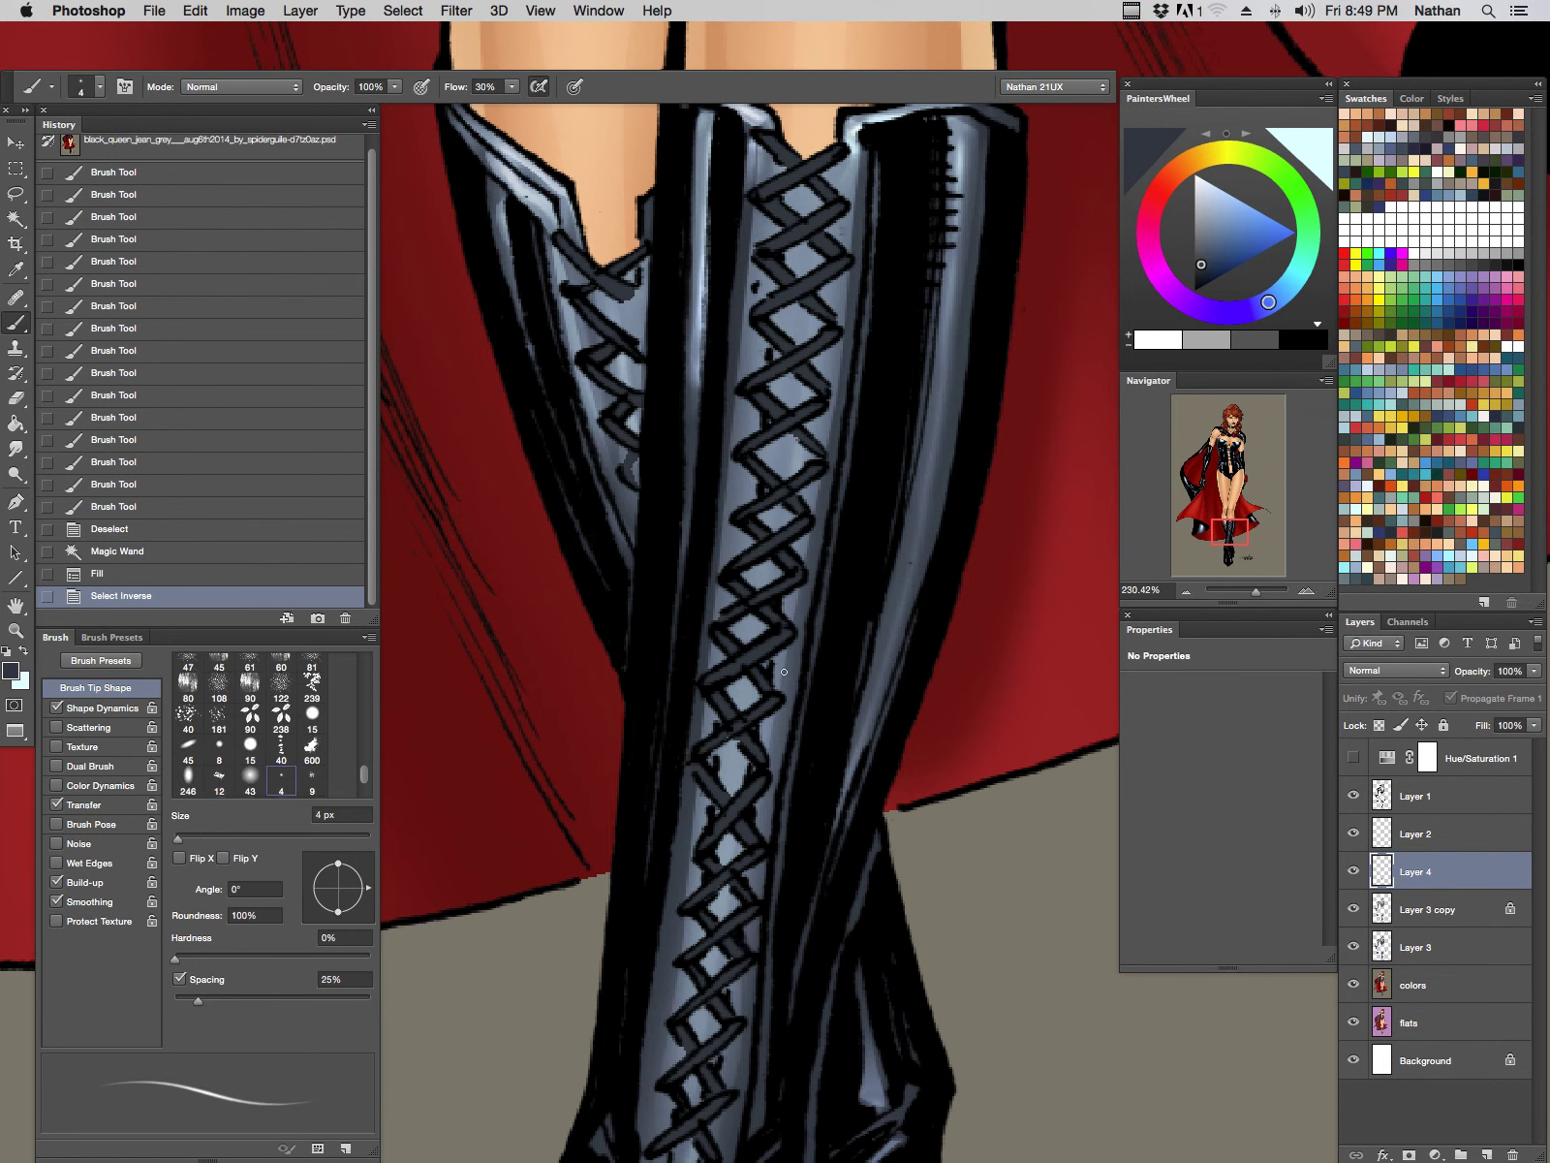
left_click_drag(907, 443, 993, 650)
key("bracketright")
key("bracketright")
key("bracketright")
key("bracketright")
key("bracketright")
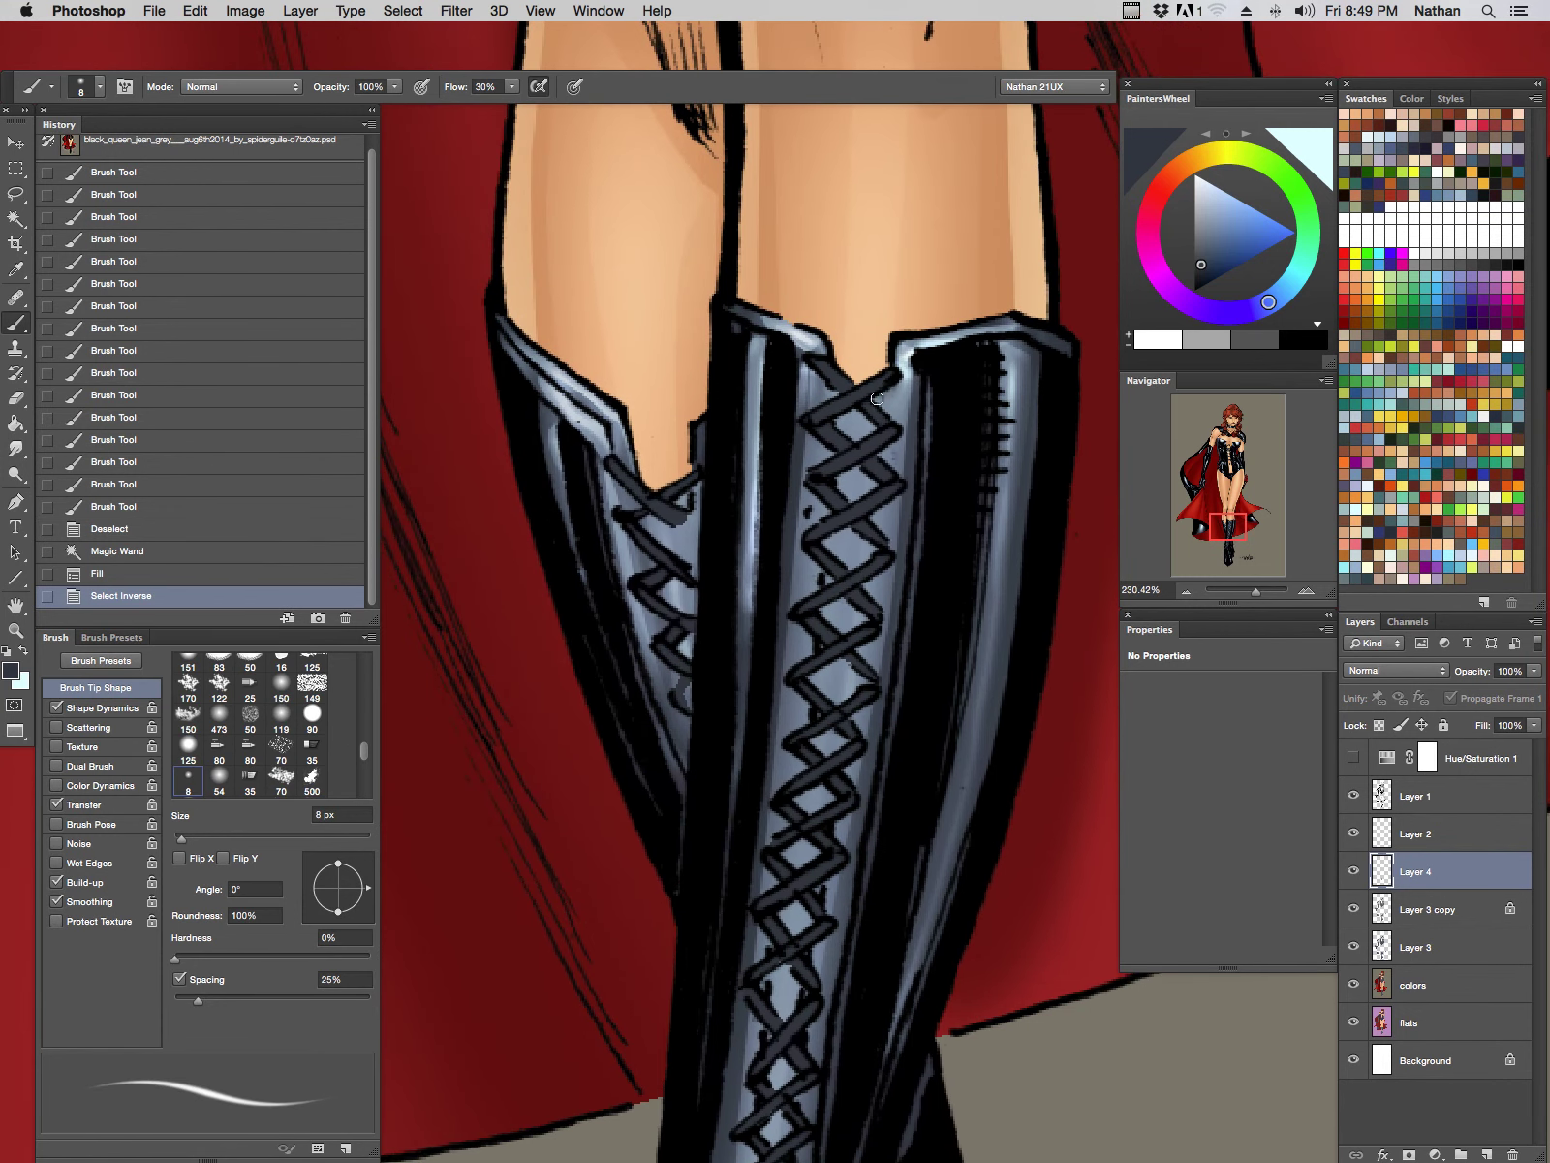
Step: Paint soft dark blue-gray shadows beside the laces along the lower crossings of the front boot
left_click_drag(863, 404, 837, 265)
mouse_move(808, 364)
left_mouse_down()
mouse_move(865, 423)
mouse_move(834, 454)
mouse_move(863, 480)
mouse_move(819, 496)
mouse_move(867, 680)
mouse_move(849, 740)
mouse_move(804, 770)
mouse_move(850, 814)
mouse_move(829, 867)
mouse_move(806, 847)
left_mouse_up()
mouse_move(888, 779)
left_mouse_down()
mouse_move(796, 422)
mouse_move(802, 446)
left_mouse_up()
mouse_move(723, 591)
left_mouse_down()
mouse_move(686, 551)
mouse_move(723, 594)
mouse_move(666, 1051)
left_mouse_up()
left_click_drag(788, 875, 965, 622)
left_click_drag(834, 772, 806, 789)
left_click_drag(871, 684, 830, 715)
left_click_drag(878, 620, 848, 643)
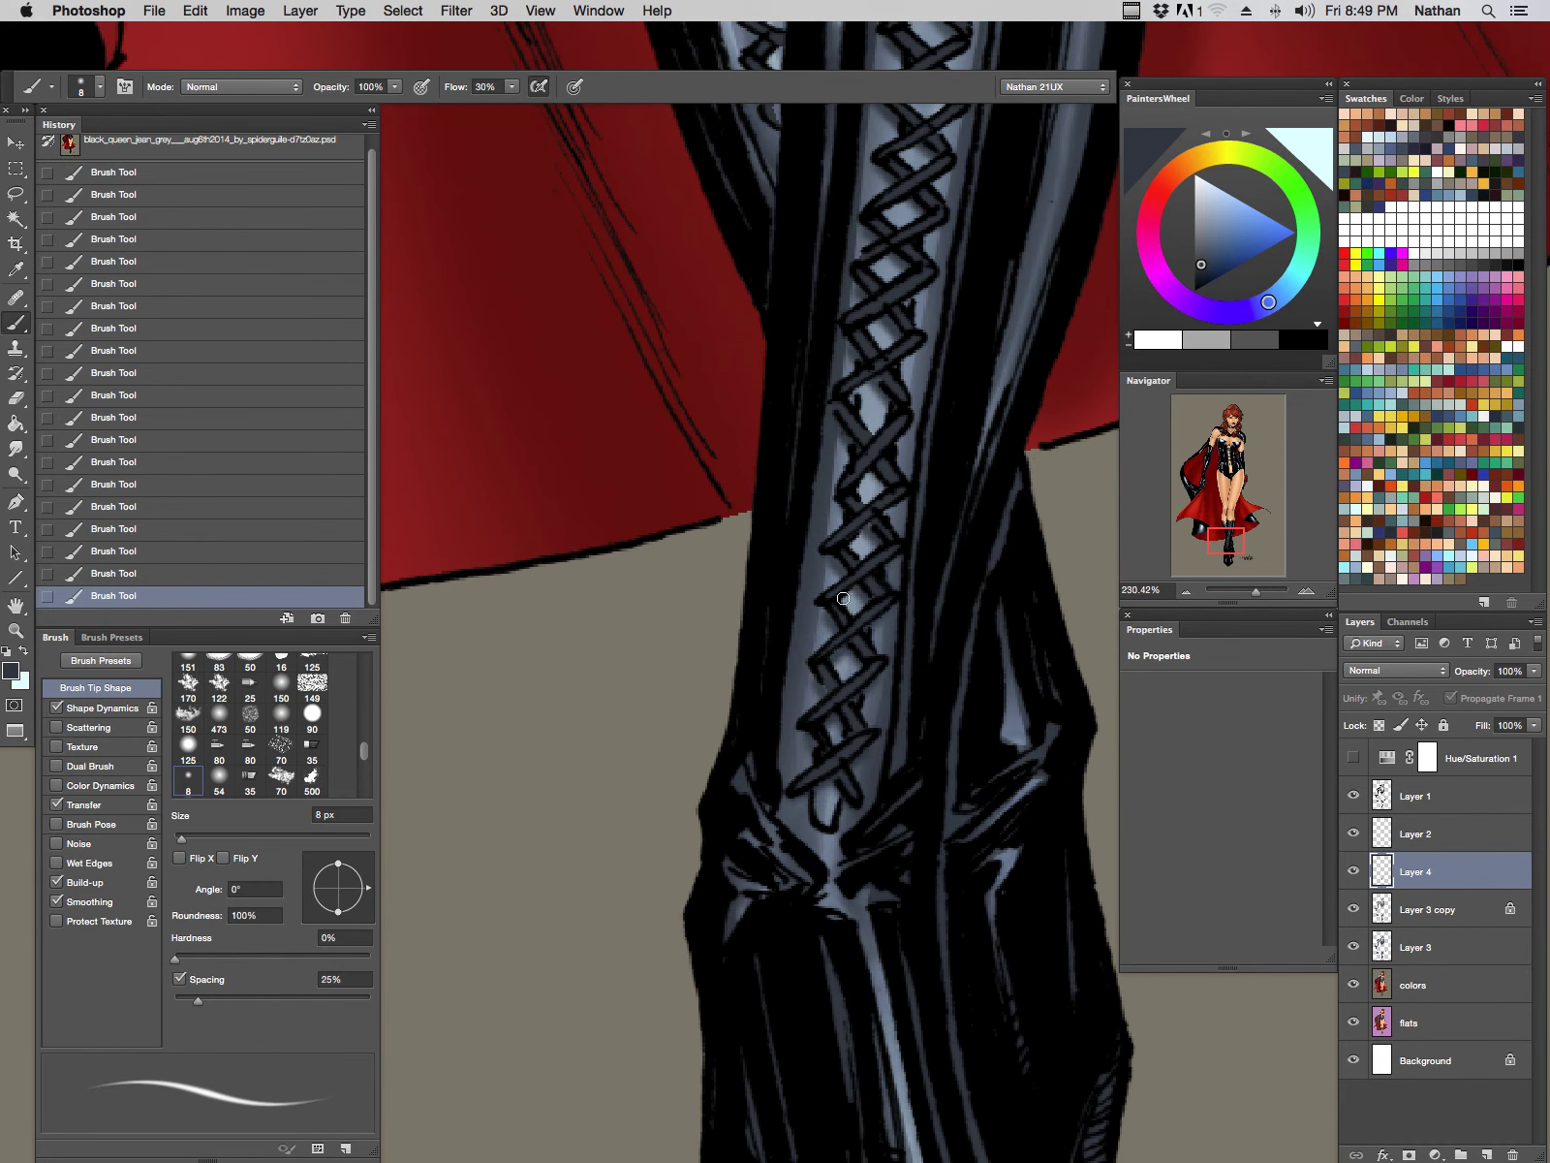
left_click_drag(911, 438, 857, 490)
left_click_drag(913, 352, 855, 403)
Step: Continue the dark lace shadows up the front boot's upper crossings and onto the rear boot's tongue
mouse_move(890, 314)
left_mouse_down()
mouse_move(909, 710)
mouse_move(859, 660)
left_mouse_up()
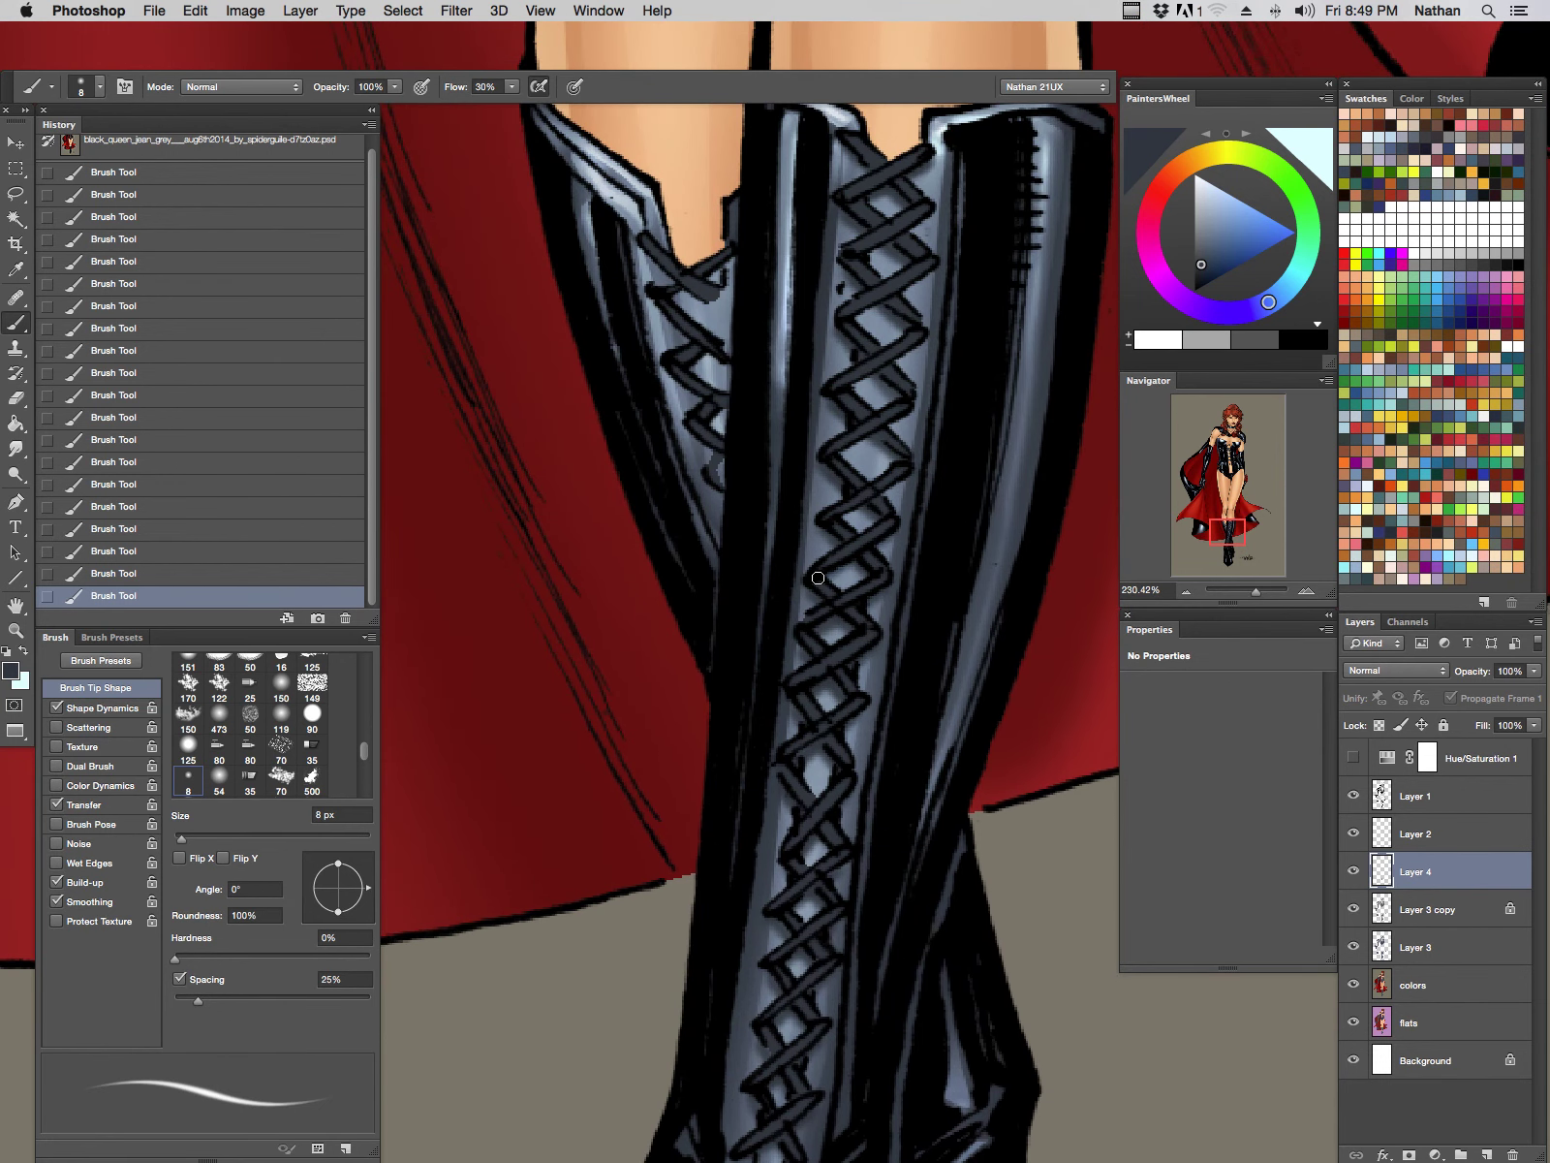
mouse_move(844, 523)
left_mouse_down()
mouse_move(903, 479)
mouse_move(905, 432)
mouse_move(845, 455)
left_mouse_up()
mouse_move(859, 383)
left_mouse_down()
mouse_move(916, 350)
mouse_move(933, 265)
left_mouse_up()
mouse_move(865, 319)
left_mouse_down()
mouse_move(918, 284)
mouse_move(870, 263)
left_mouse_up()
left_click_drag(926, 168, 861, 205)
mouse_move(918, 334)
left_mouse_down()
mouse_move(854, 485)
mouse_move(791, 547)
left_mouse_up()
mouse_move(525, 465)
left_mouse_down()
mouse_move(583, 519)
mouse_move(558, 501)
mouse_move(568, 569)
mouse_move(537, 533)
mouse_move(624, 660)
left_mouse_up()
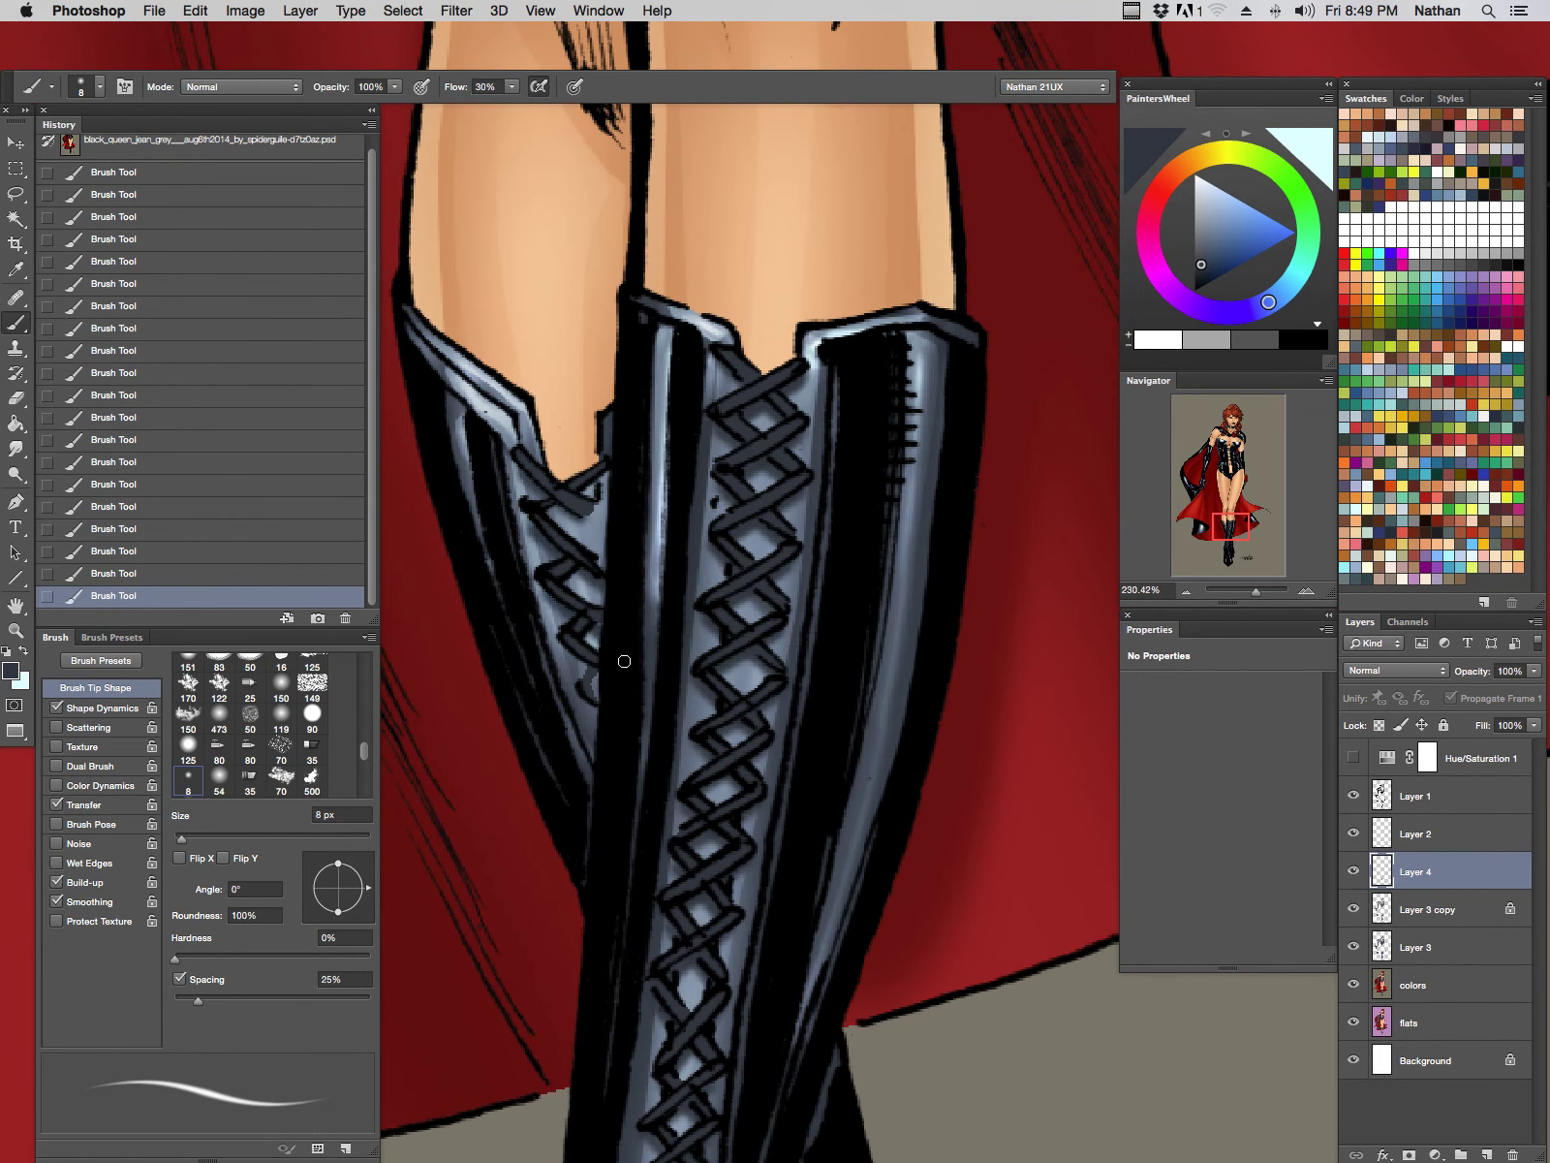
left_click_drag(578, 499, 579, 496)
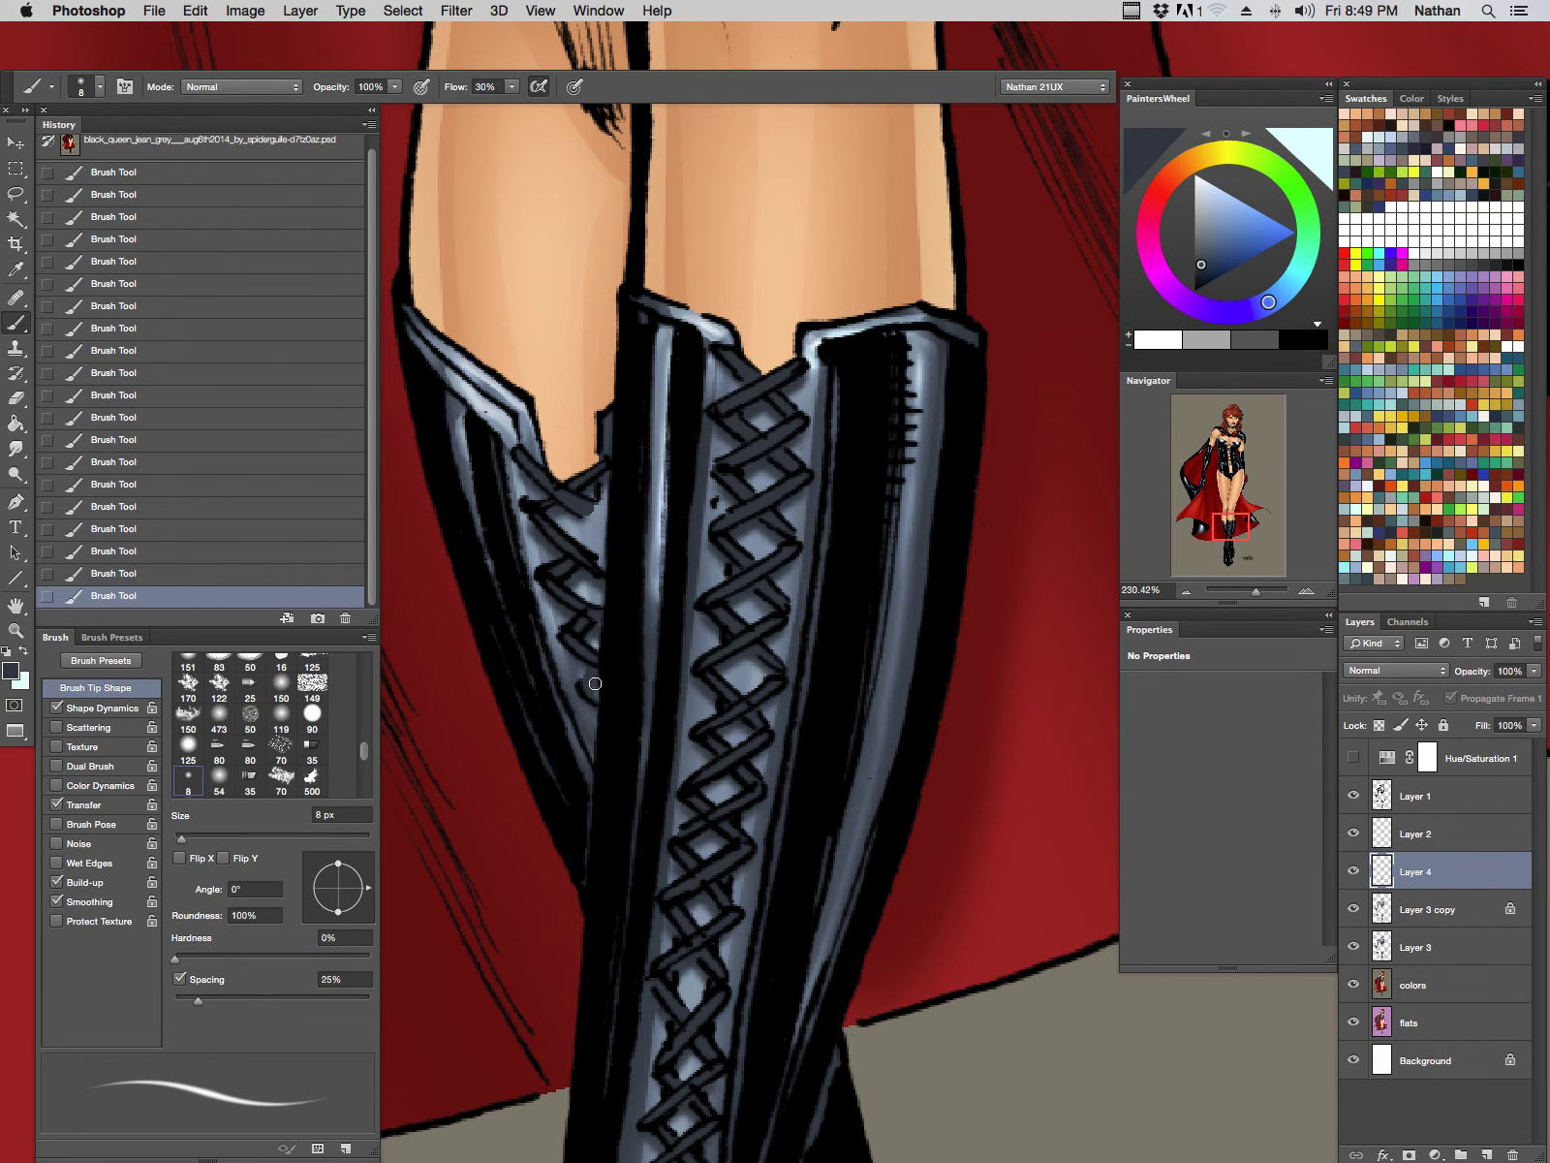
Step: Sample a light blue-gray from the corset for highlighting the boot laces
key("z")
left_click_drag(786, 637, 669, 636)
left_click_drag(874, 680, 746, 741)
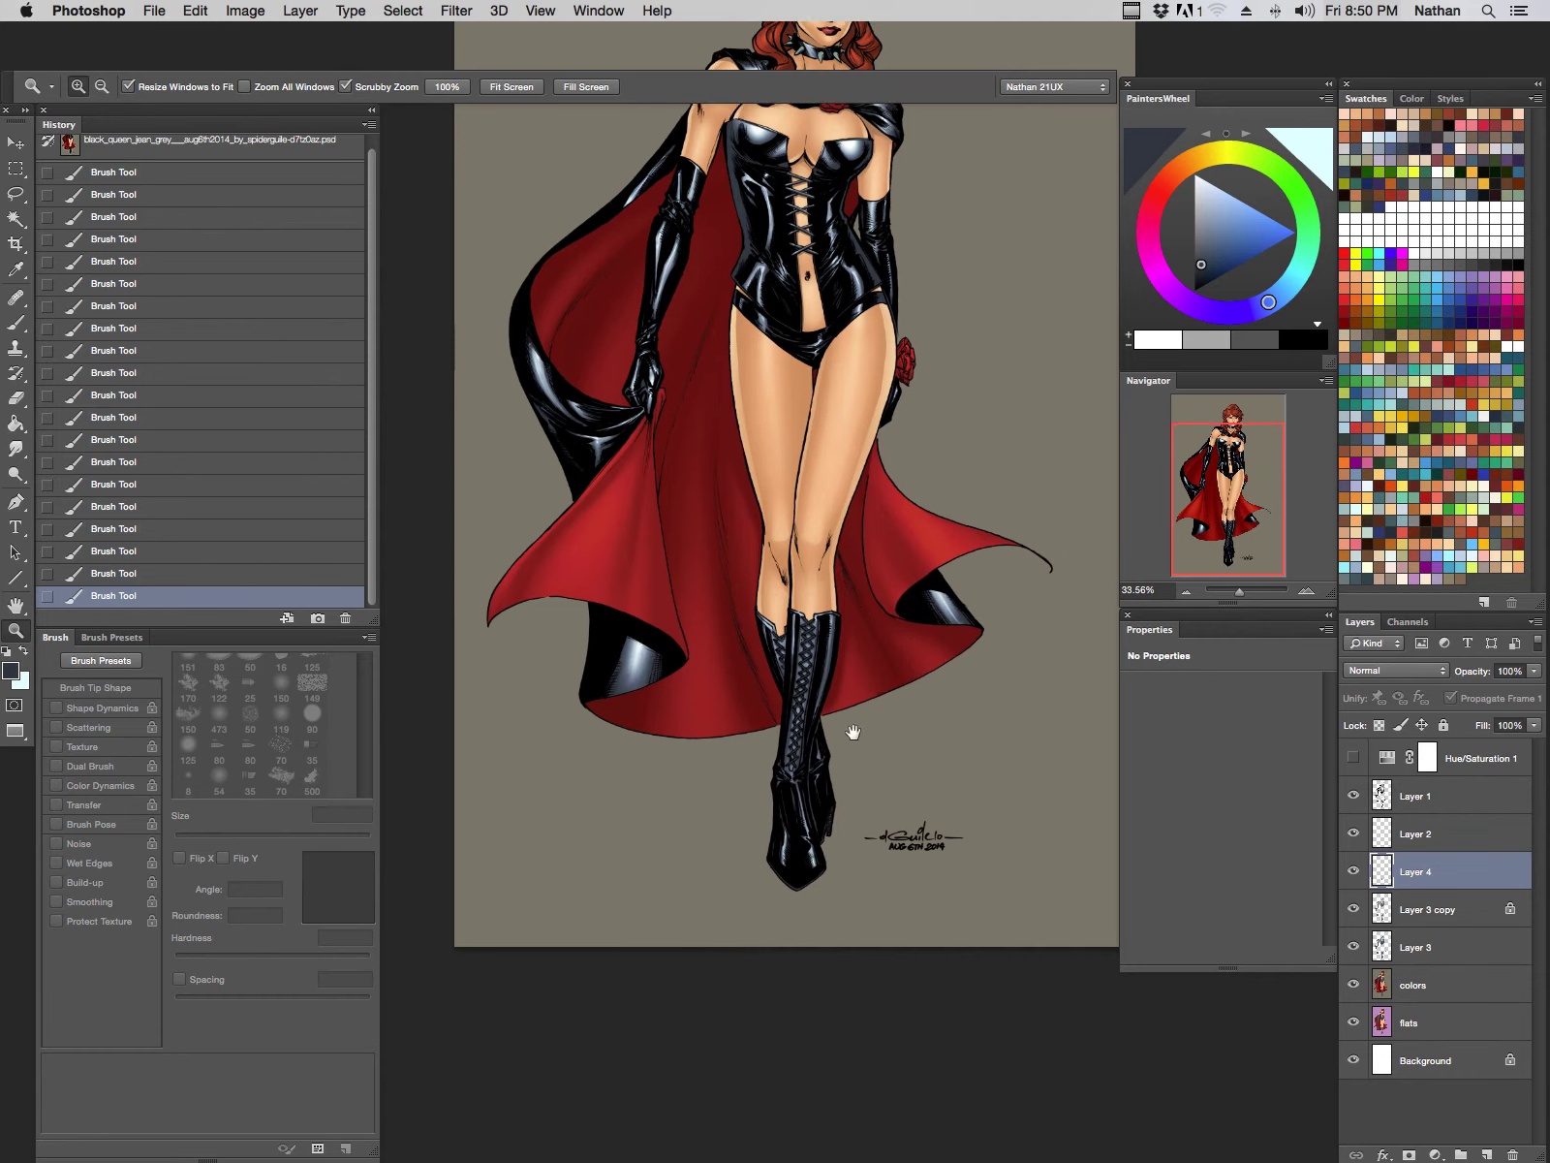
left_click_drag(853, 732, 803, 779)
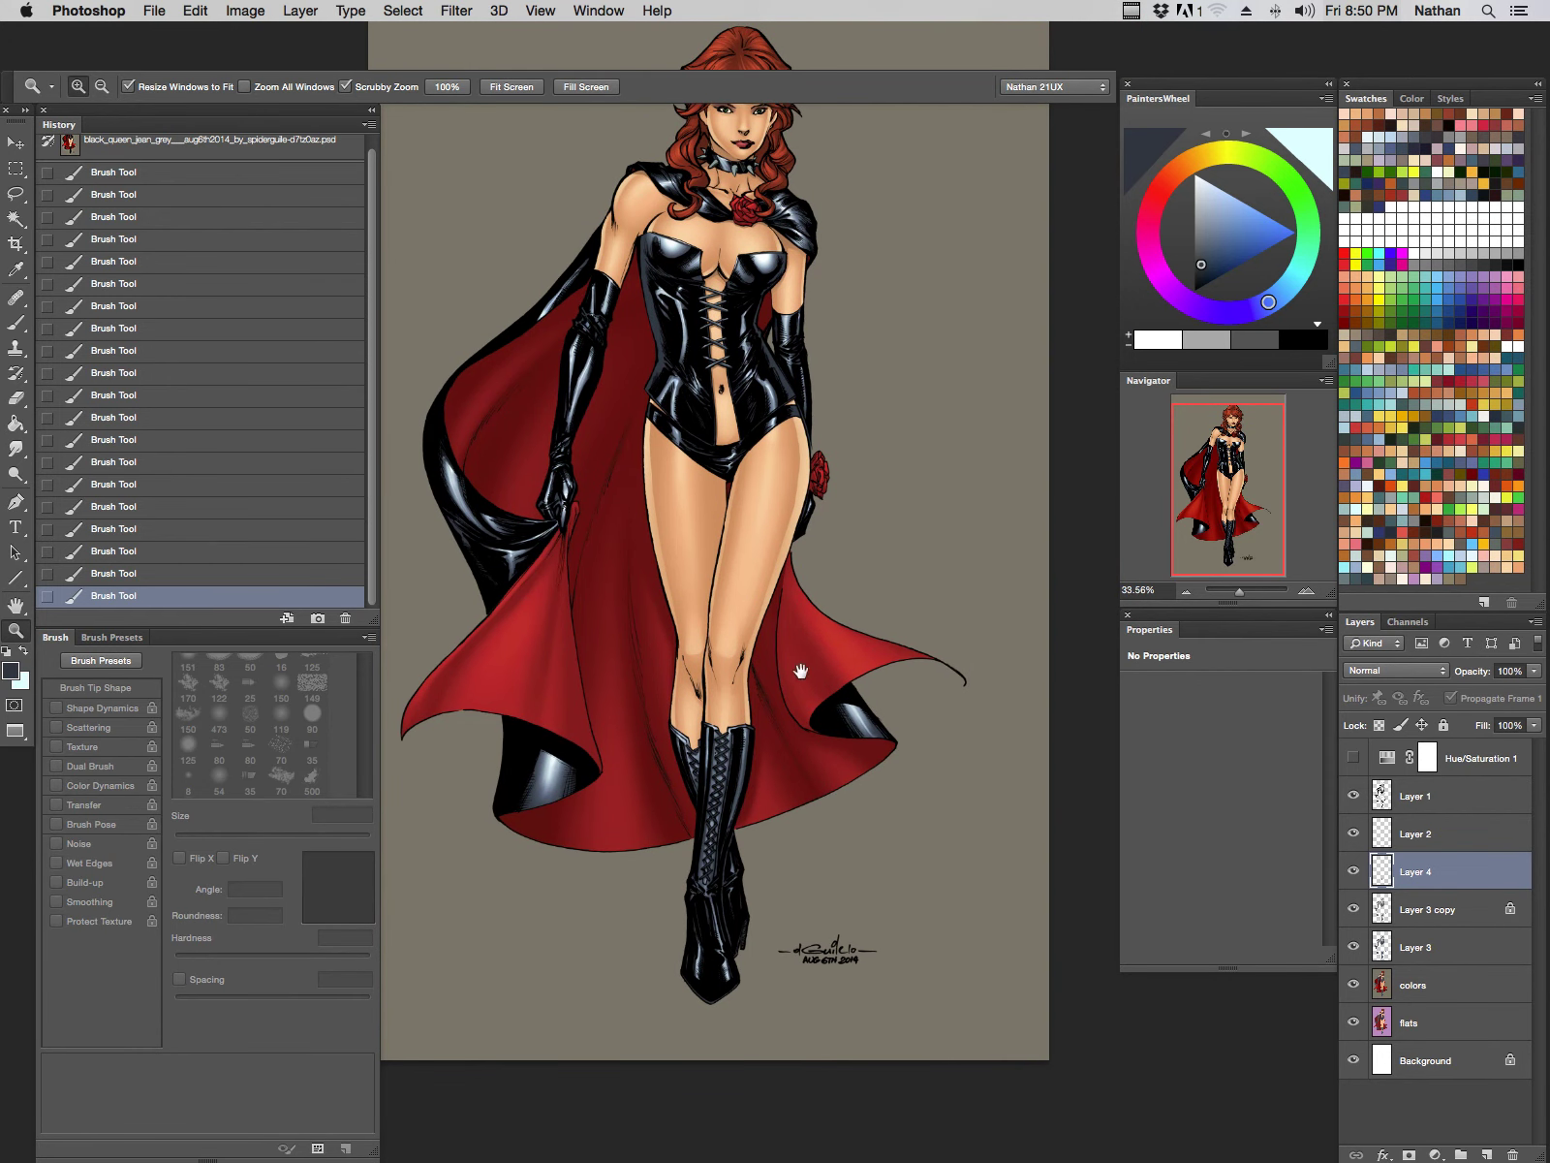
left_click_drag(743, 414, 872, 304)
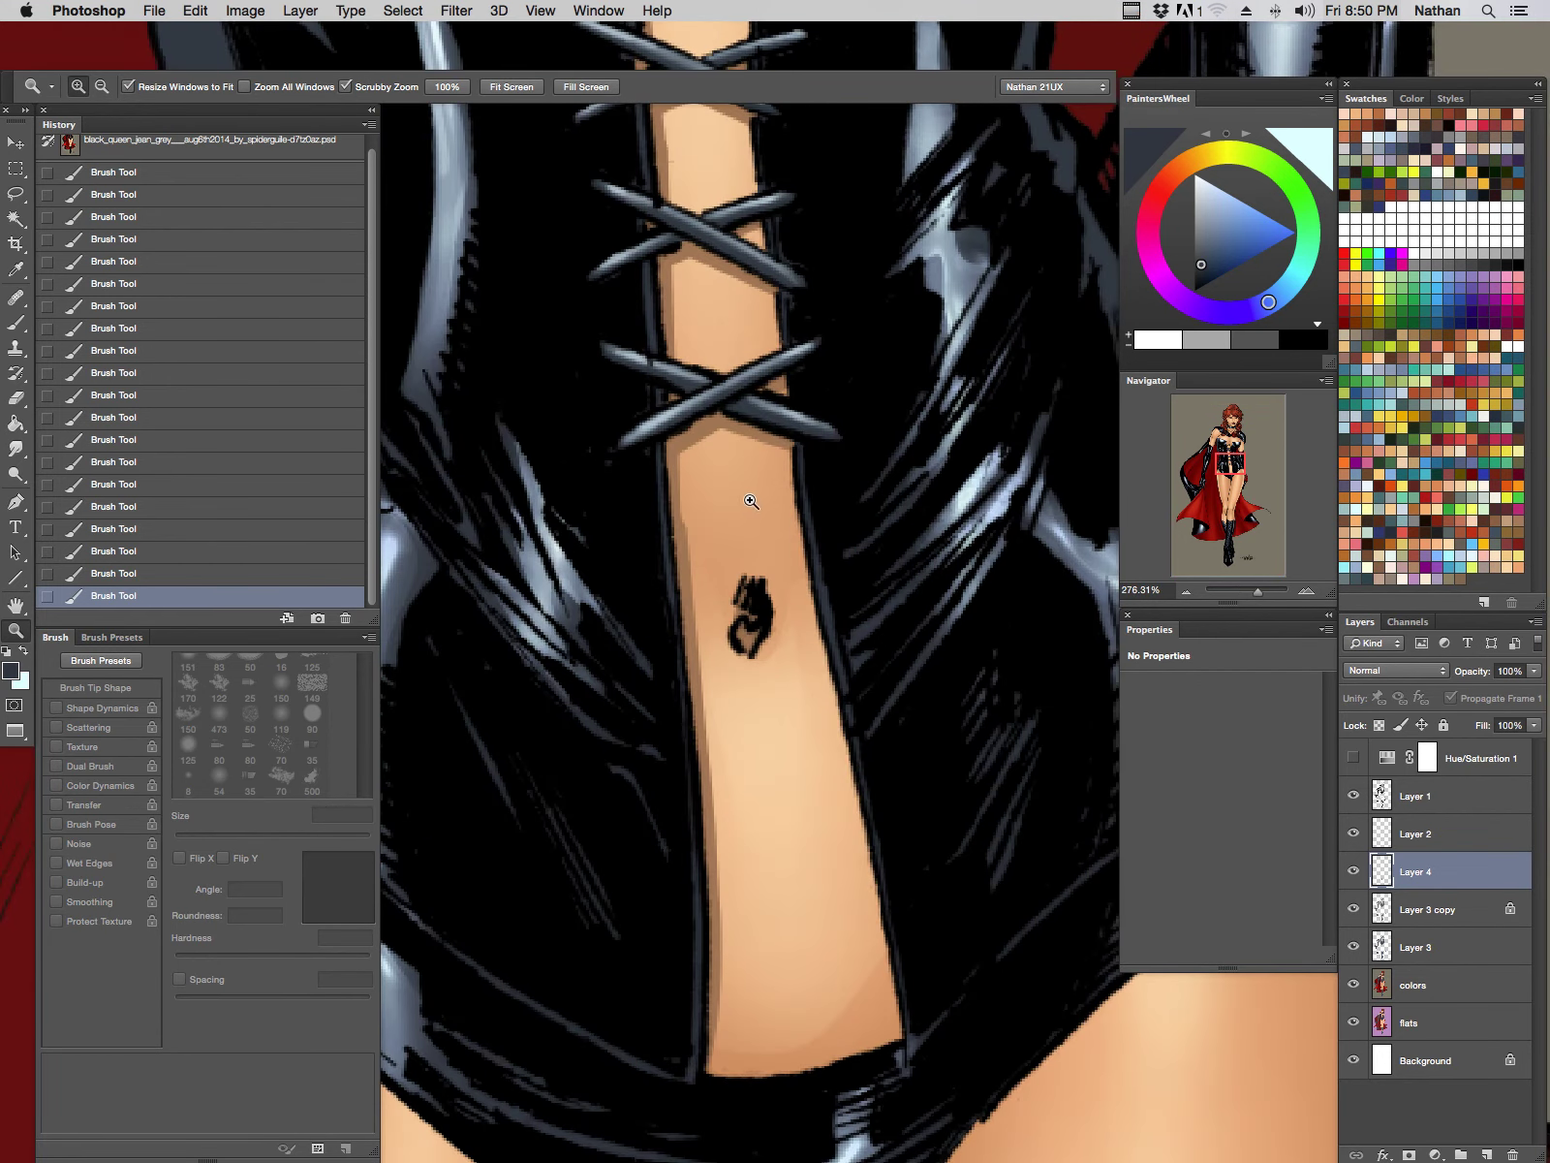
key("i")
left_click(656, 421)
left_click(440, 254)
left_click_drag(821, 936, 768, 564)
left_click_drag(843, 496, 752, 676)
left_click_drag(867, 1090, 869, 145)
left_click_drag(837, 892, 921, 665)
left_click_drag(878, 575, 959, 553)
Step: Invert the selection back to the boot laces and set the brush to 4 px at 50% flow
key("b")
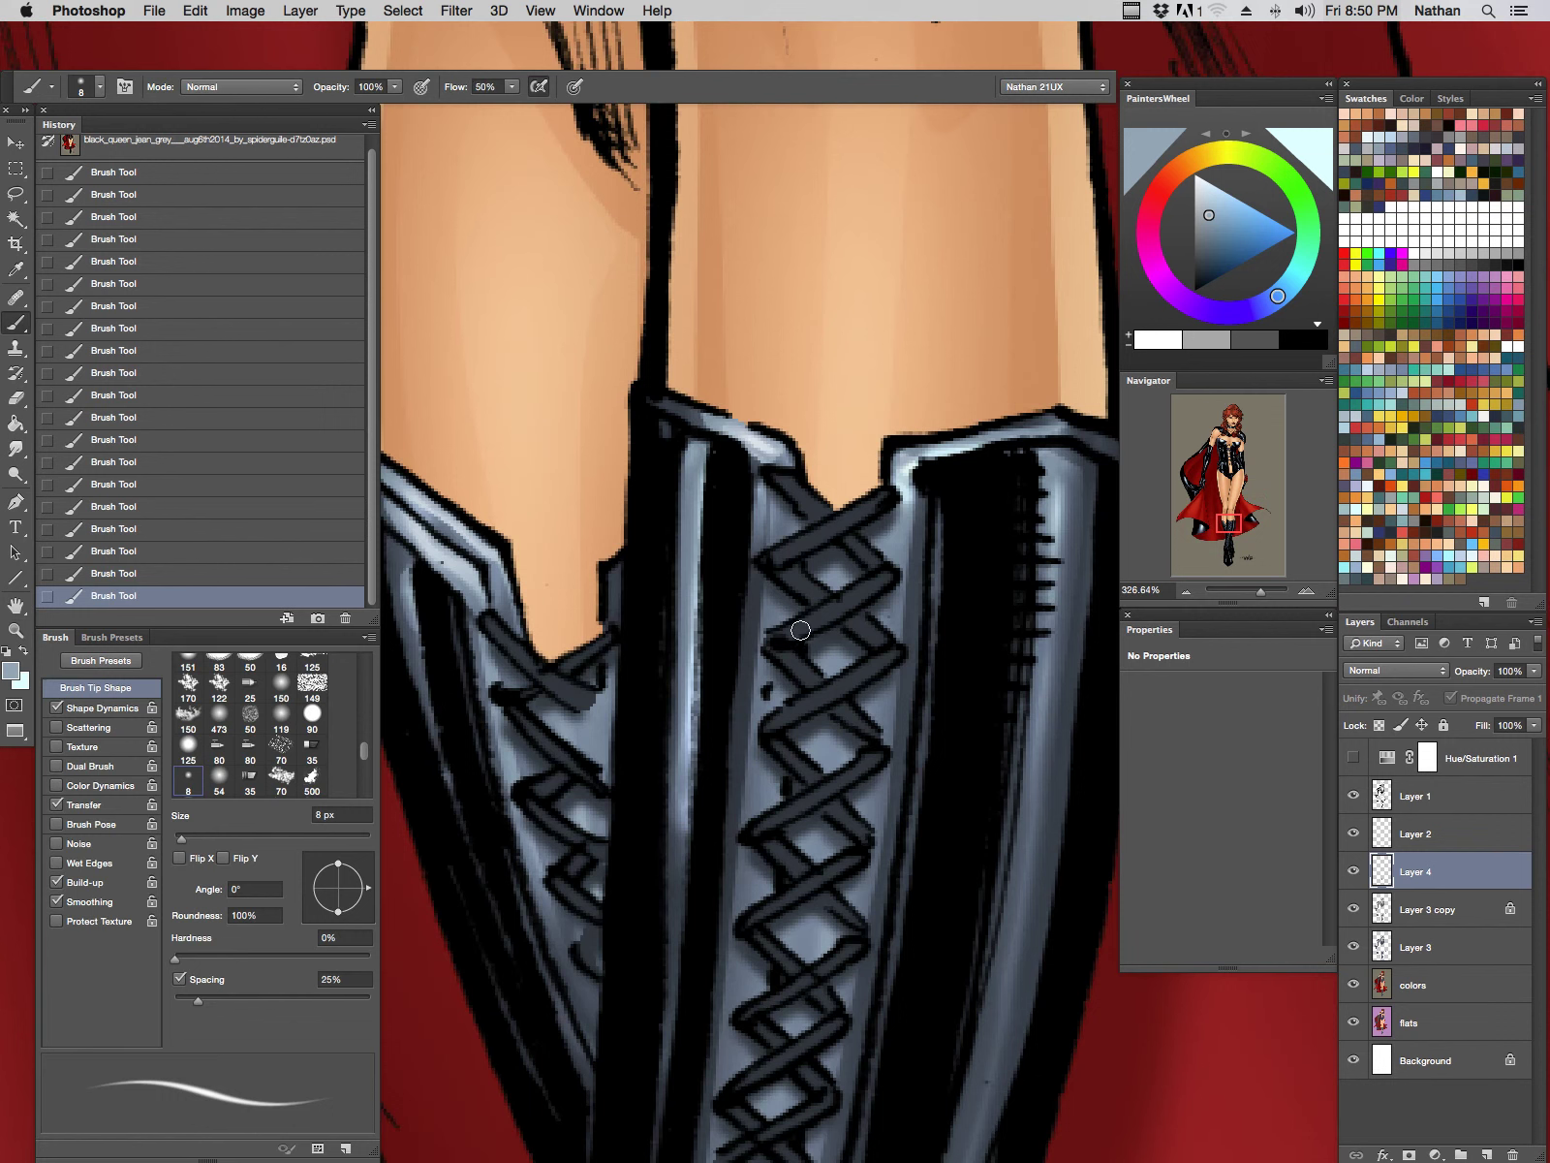
key("bracketleft")
key("bracketleft")
key("bracketleft")
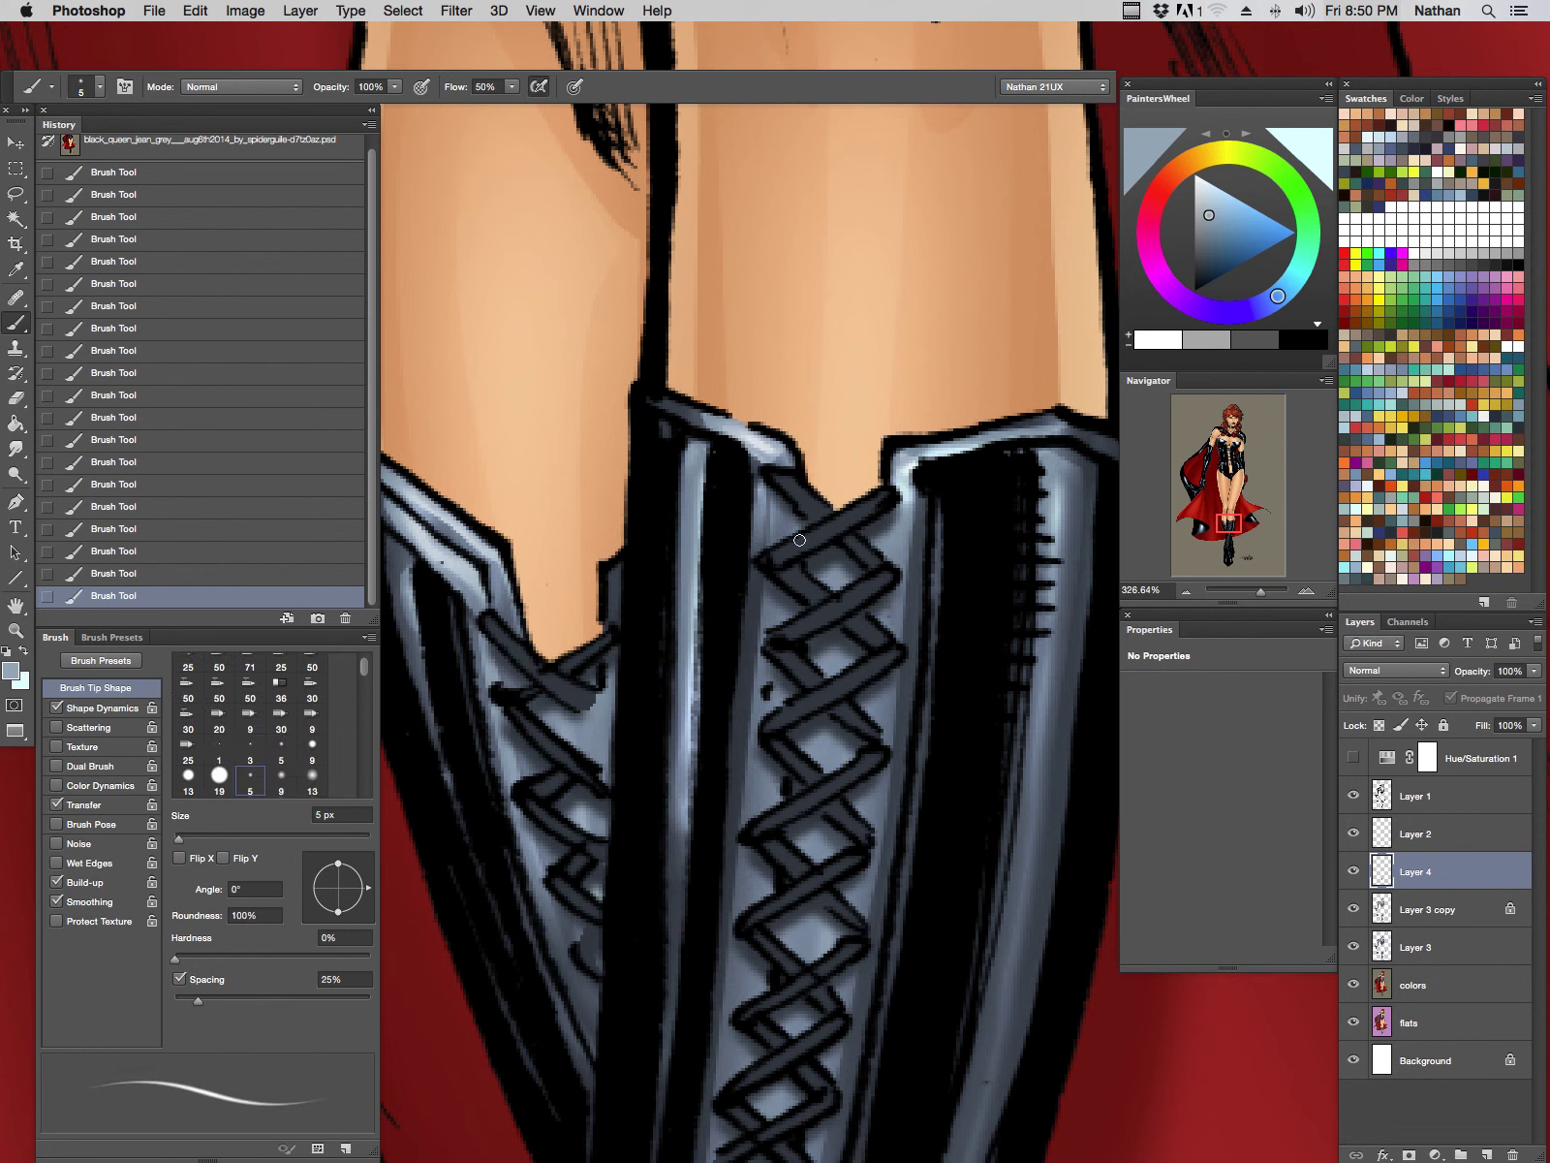
key("super+shift+i")
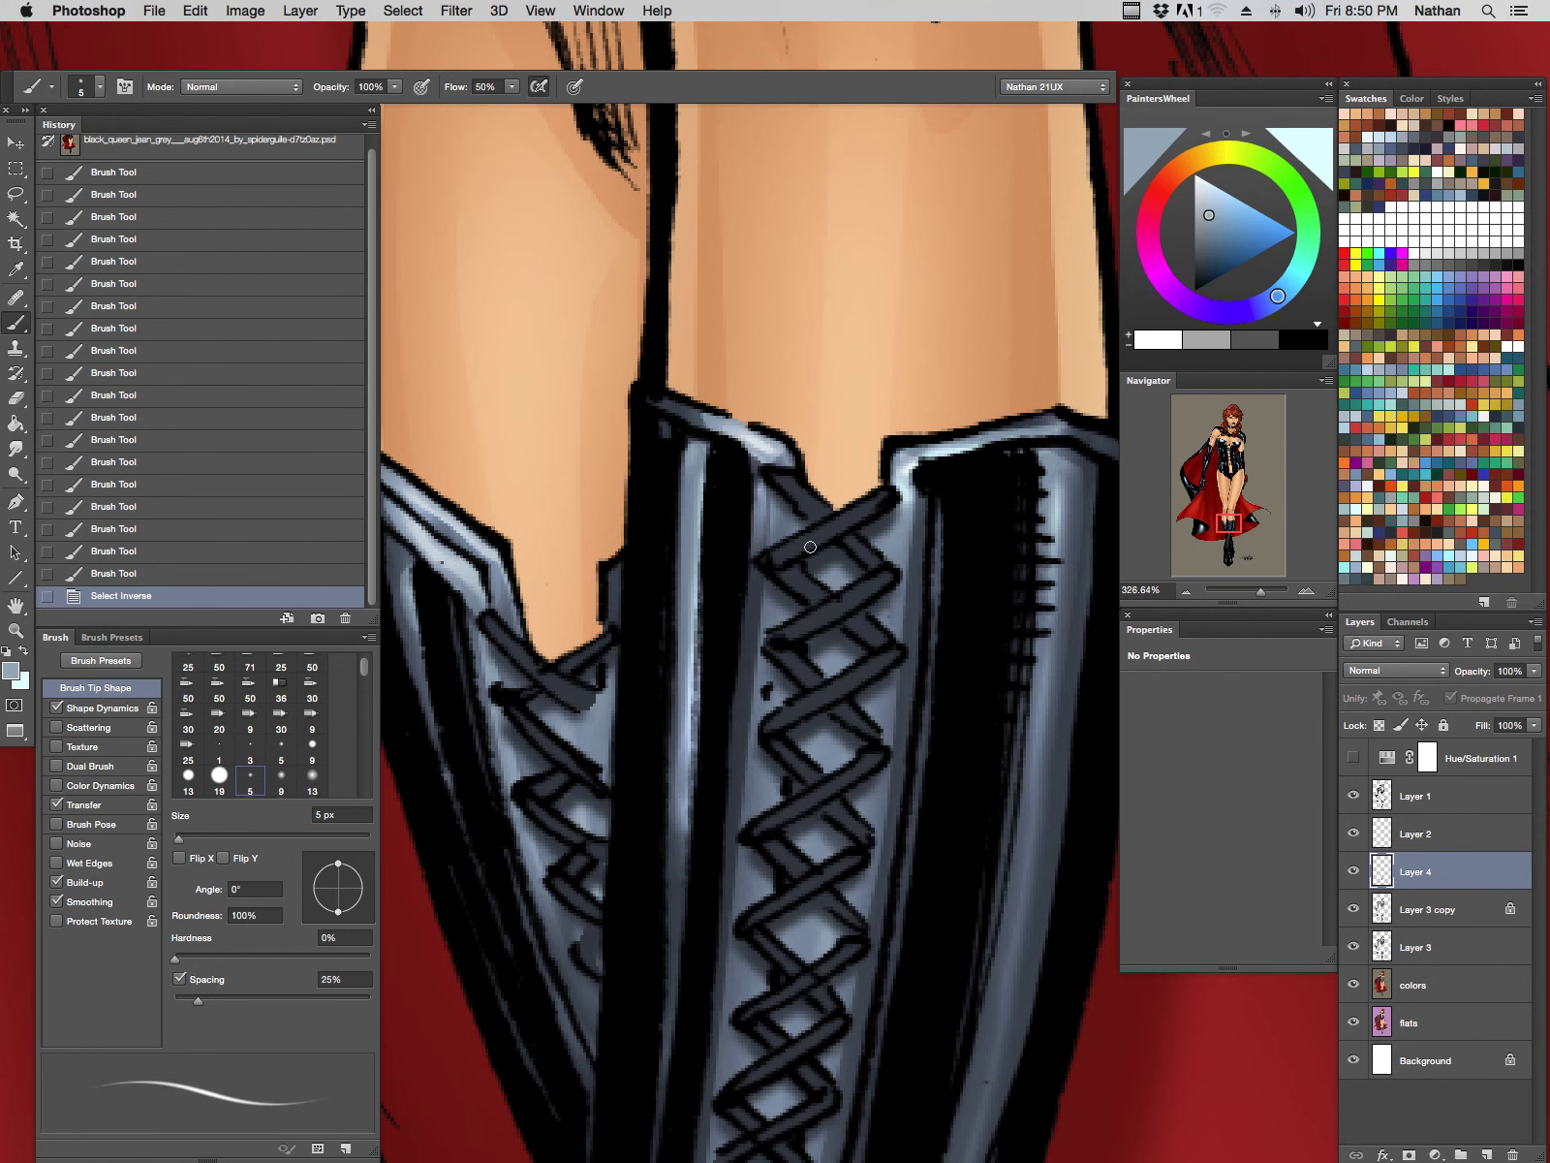
key("bracketleft")
Step: Paint light blue-gray highlights along the upward-sloping laces of the front boot's upper crossings
left_click_drag(771, 554, 880, 499)
left_click_drag(784, 631, 882, 581)
left_click_drag(777, 720, 887, 659)
left_click_drag(759, 830, 870, 761)
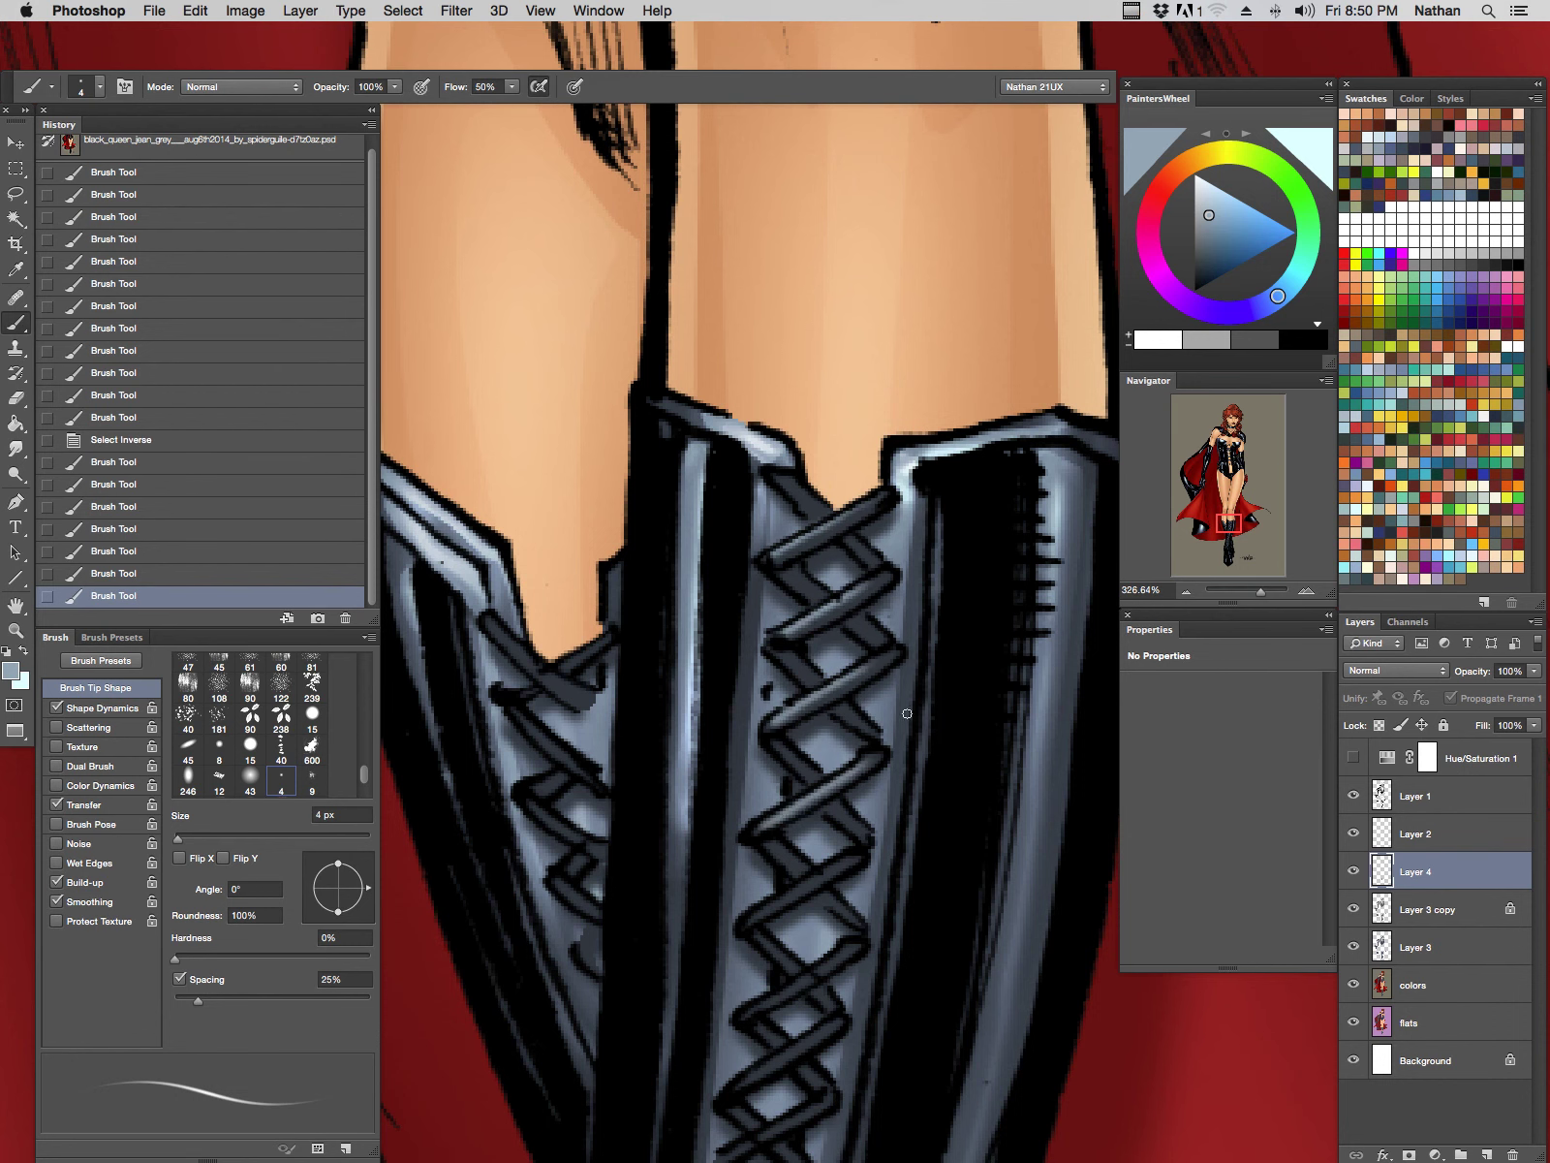
left_click_drag(770, 903, 856, 845)
Step: Continue the light highlights on the upward-sloping laces down the front boot's middle and lower crossings
mouse_move(962, 823)
left_mouse_down()
mouse_move(1028, 532)
mouse_move(1024, 467)
left_mouse_up()
mouse_move(907, 583)
left_mouse_down()
mouse_move(816, 637)
mouse_move(800, 719)
mouse_move(820, 775)
mouse_move(758, 885)
left_mouse_up()
mouse_move(971, 599)
left_mouse_down()
mouse_move(1004, 485)
mouse_move(1018, 228)
left_mouse_up()
left_click_drag(926, 490, 843, 549)
mouse_move(898, 609)
left_mouse_down()
mouse_move(832, 684)
mouse_move(792, 793)
mouse_move(875, 794)
left_mouse_up()
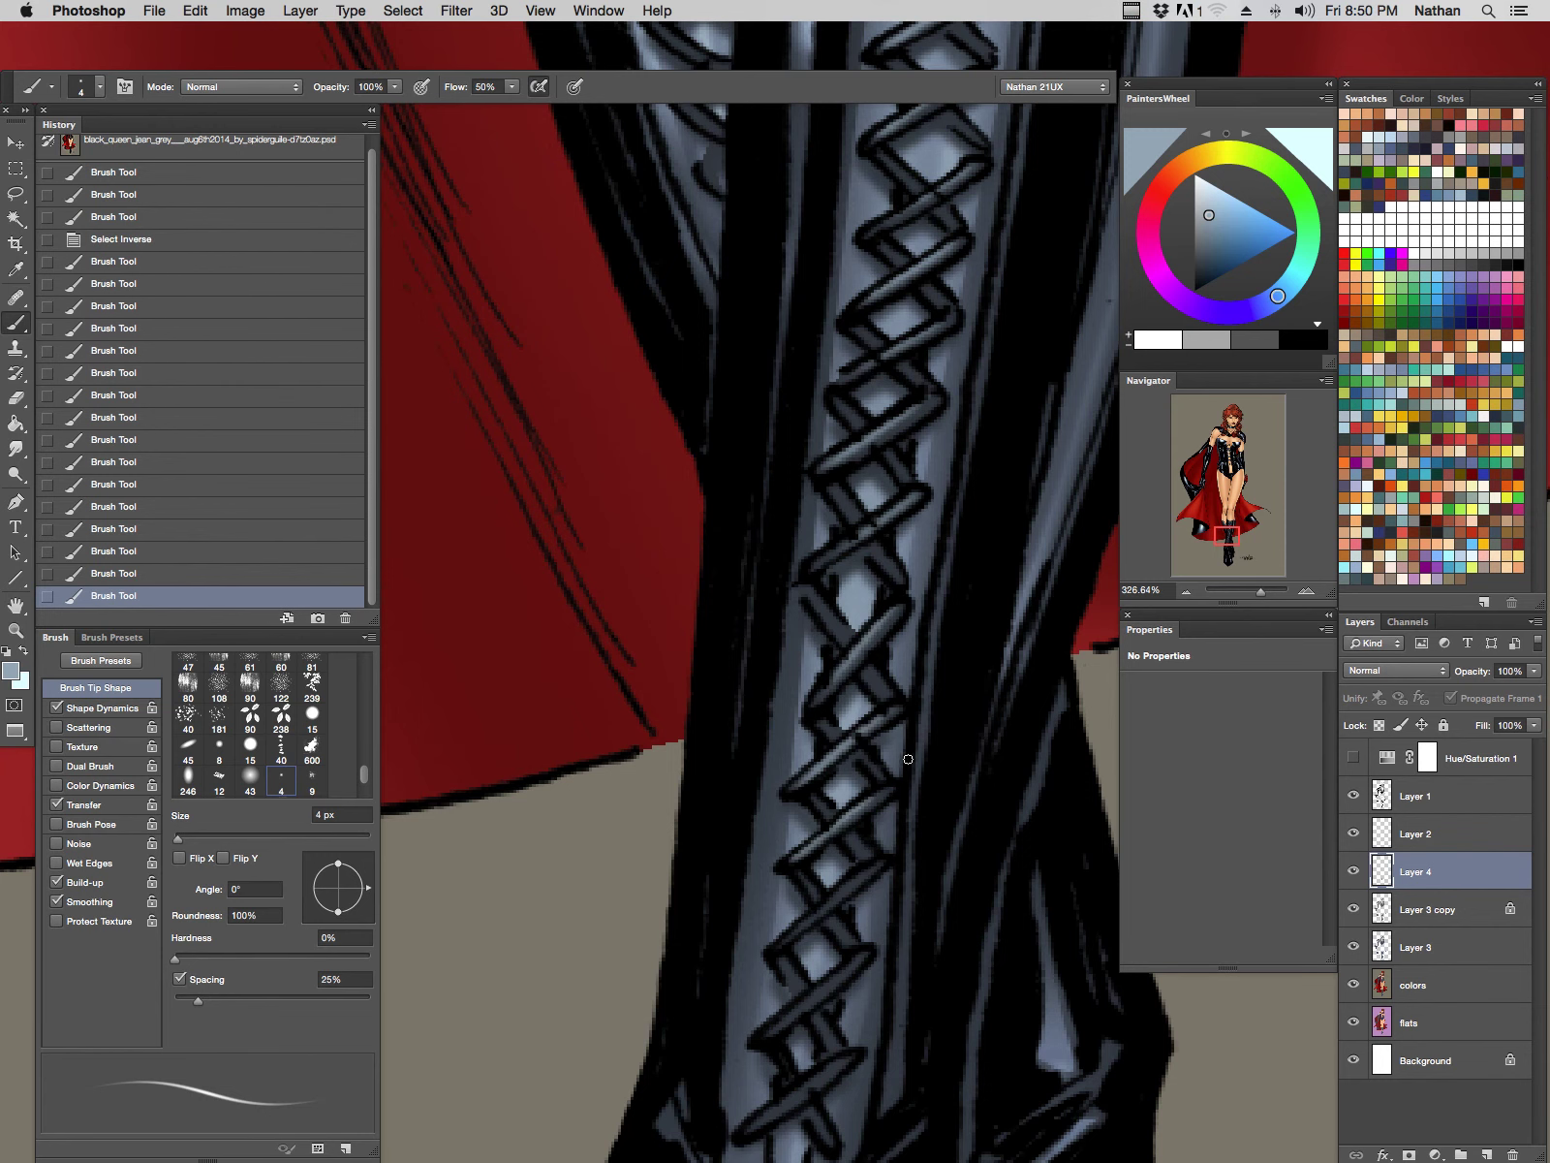
left_click_drag(969, 855, 1107, 602)
mouse_move(1010, 620)
left_mouse_down()
mouse_move(915, 695)
mouse_move(922, 769)
mouse_move(889, 876)
left_mouse_up()
left_click_drag(1073, 386, 687, 878)
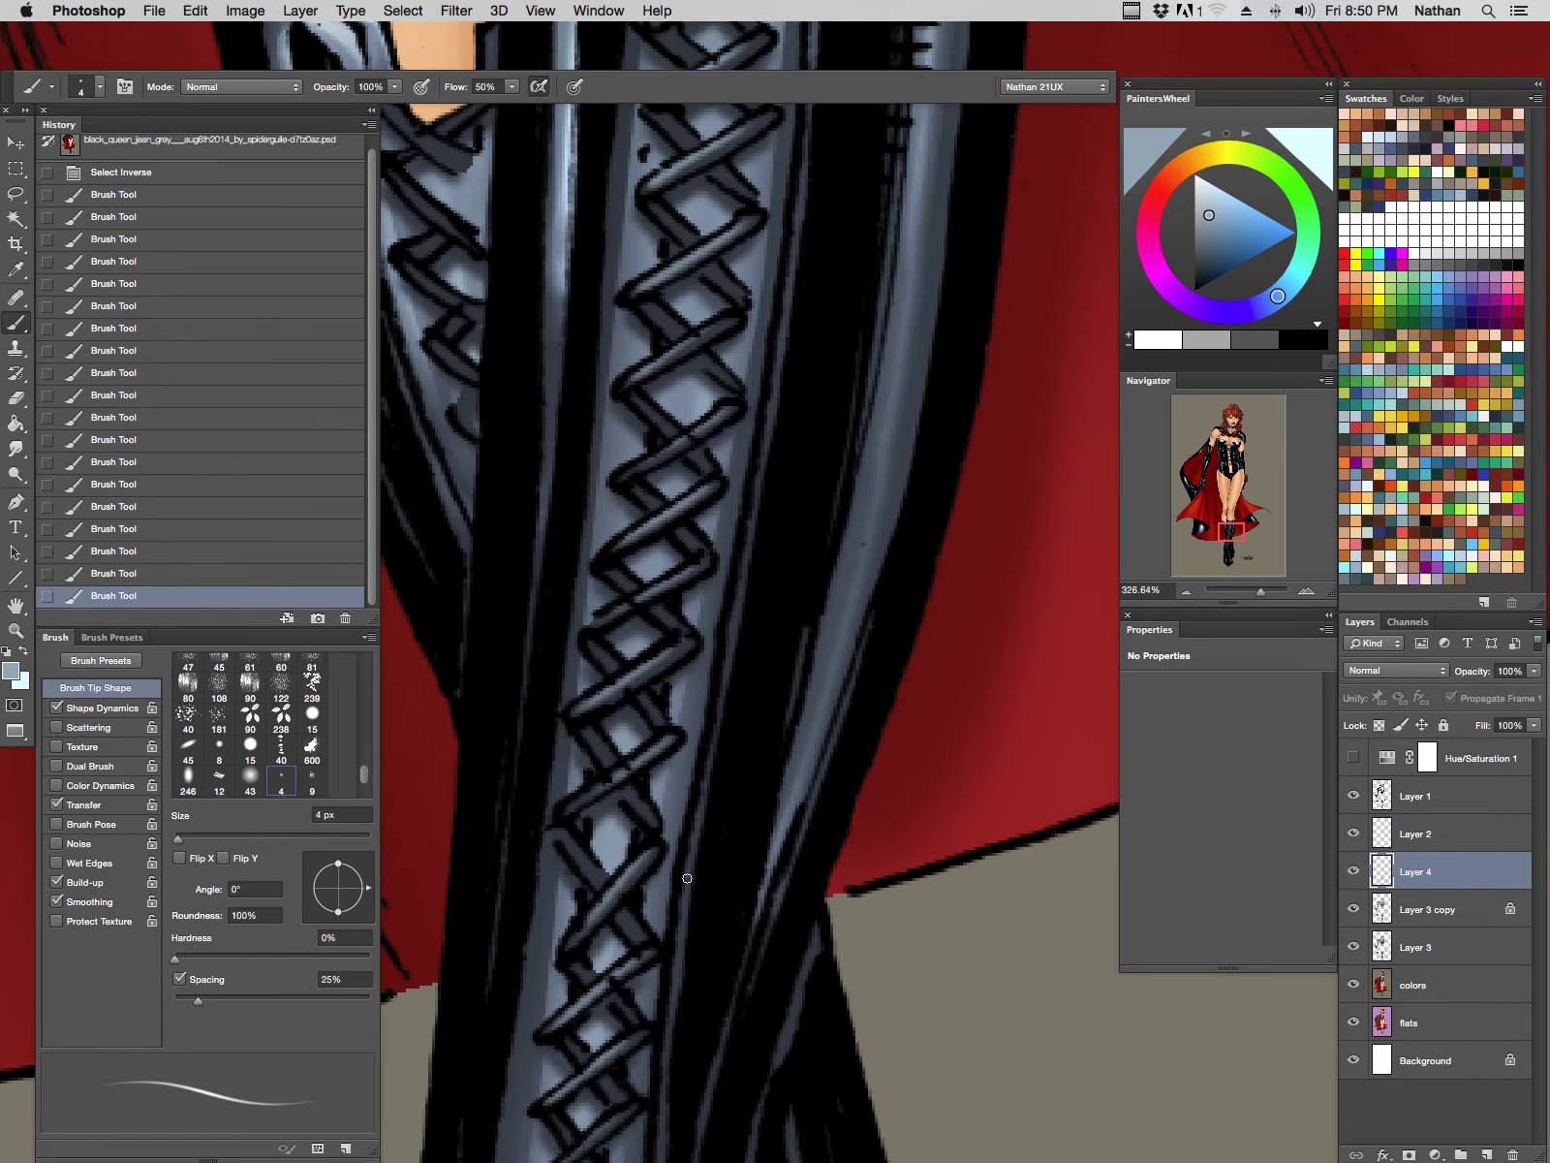
Step: Highlight the downward-sloping laces at the front boot's upper crossings with the same light blue-gray
scroll(664, 833, "up", 10)
scroll(664, 833, "right", 3)
left_click_drag(533, 479, 637, 573)
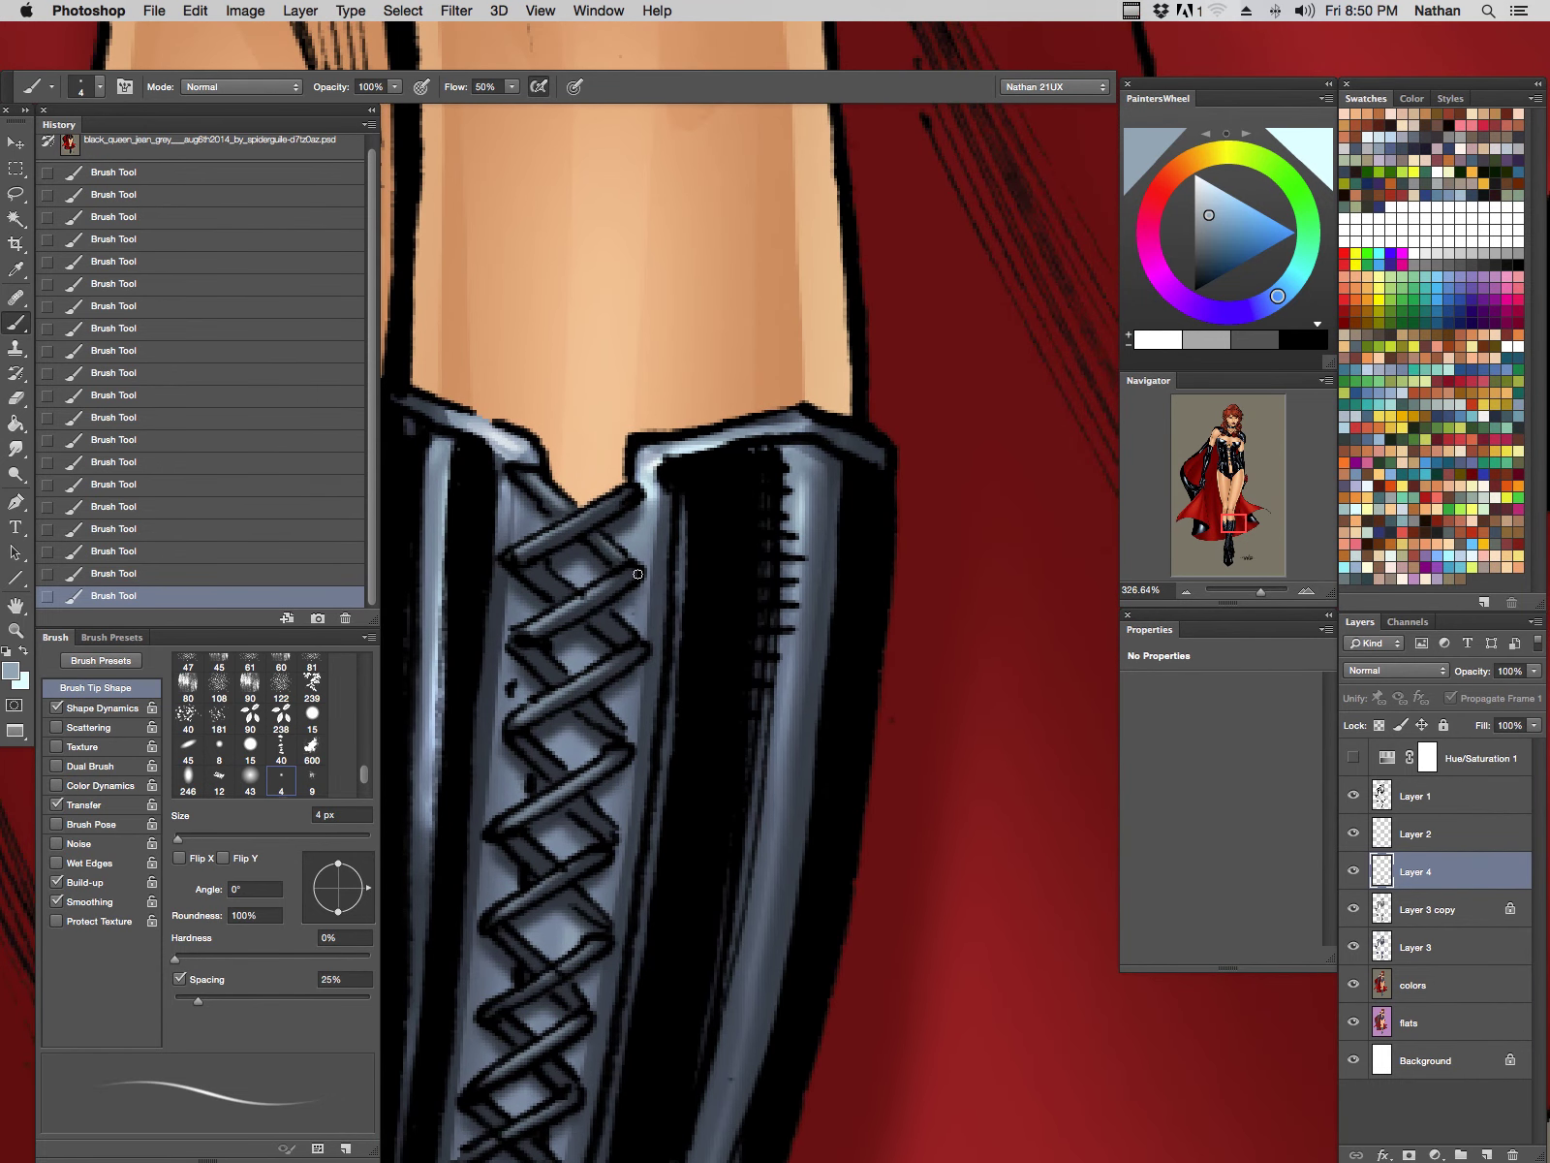
left_click_drag(542, 571, 632, 635)
left_click_drag(523, 749, 580, 790)
left_click_drag(519, 844, 612, 924)
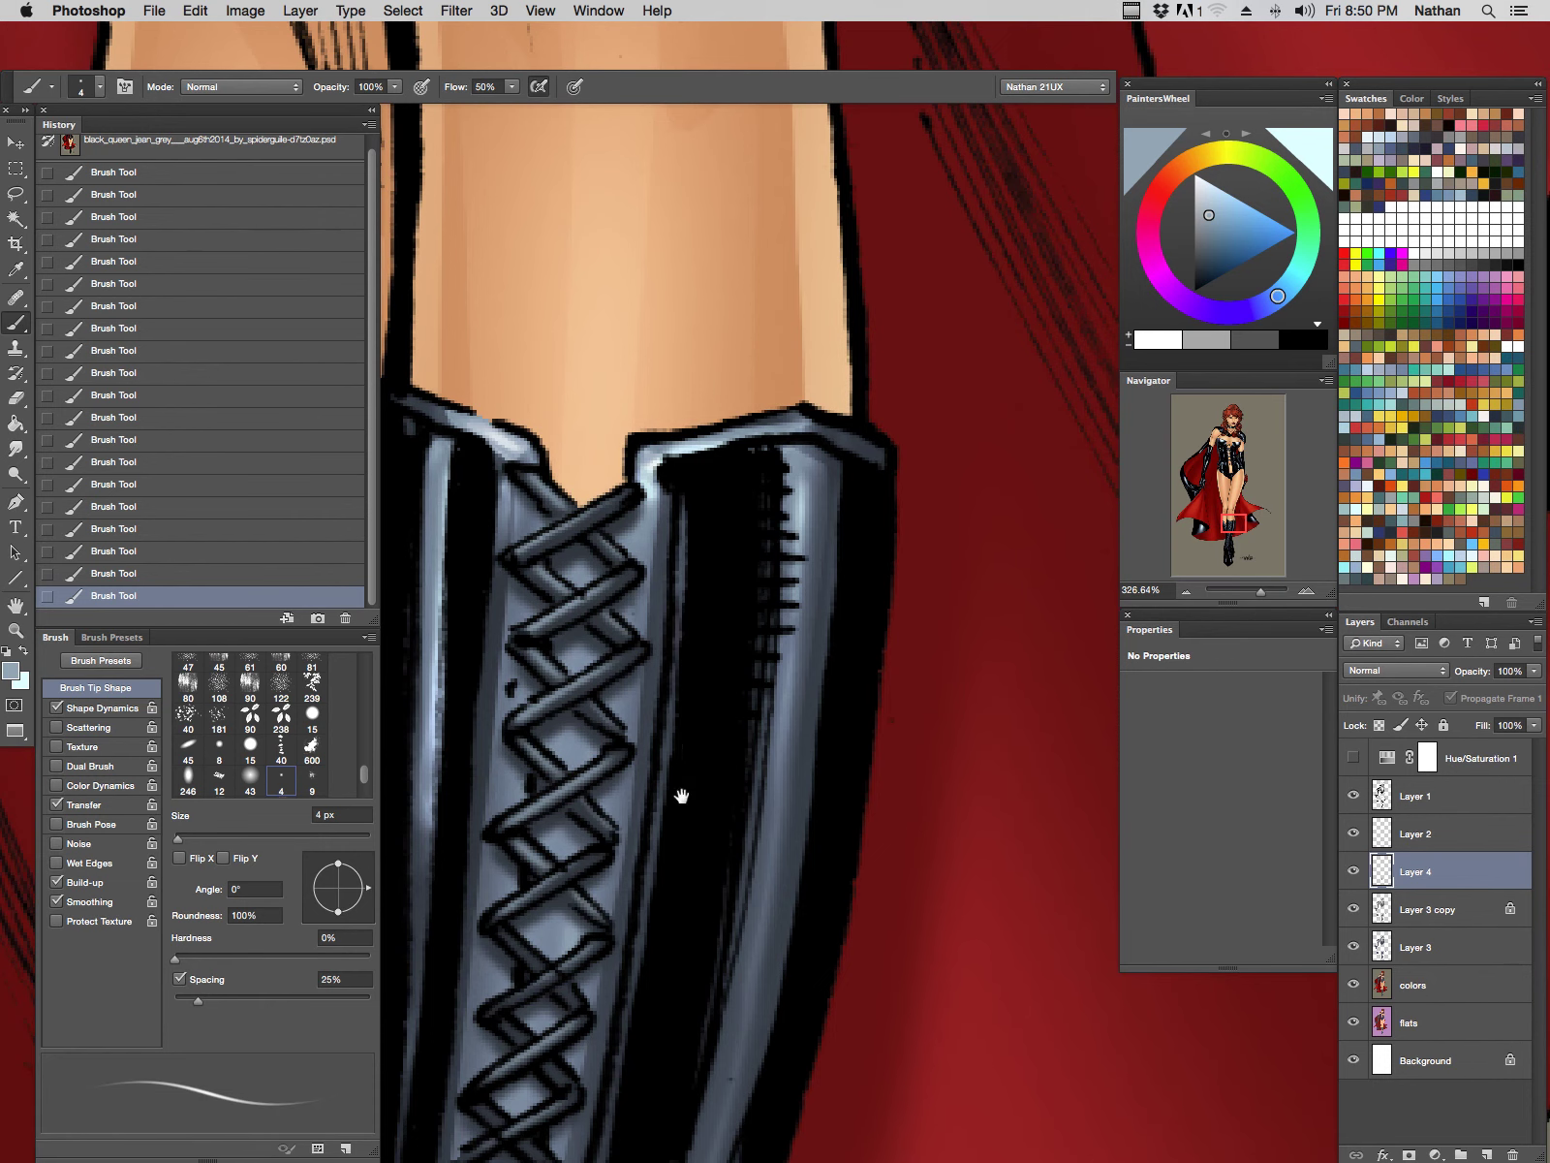
Step: Highlight the downward-sloping laces at the front boot's middle and lower crossings with the same light blue-gray
left_click_drag(680, 796, 669, 345)
left_click_drag(535, 461, 601, 520)
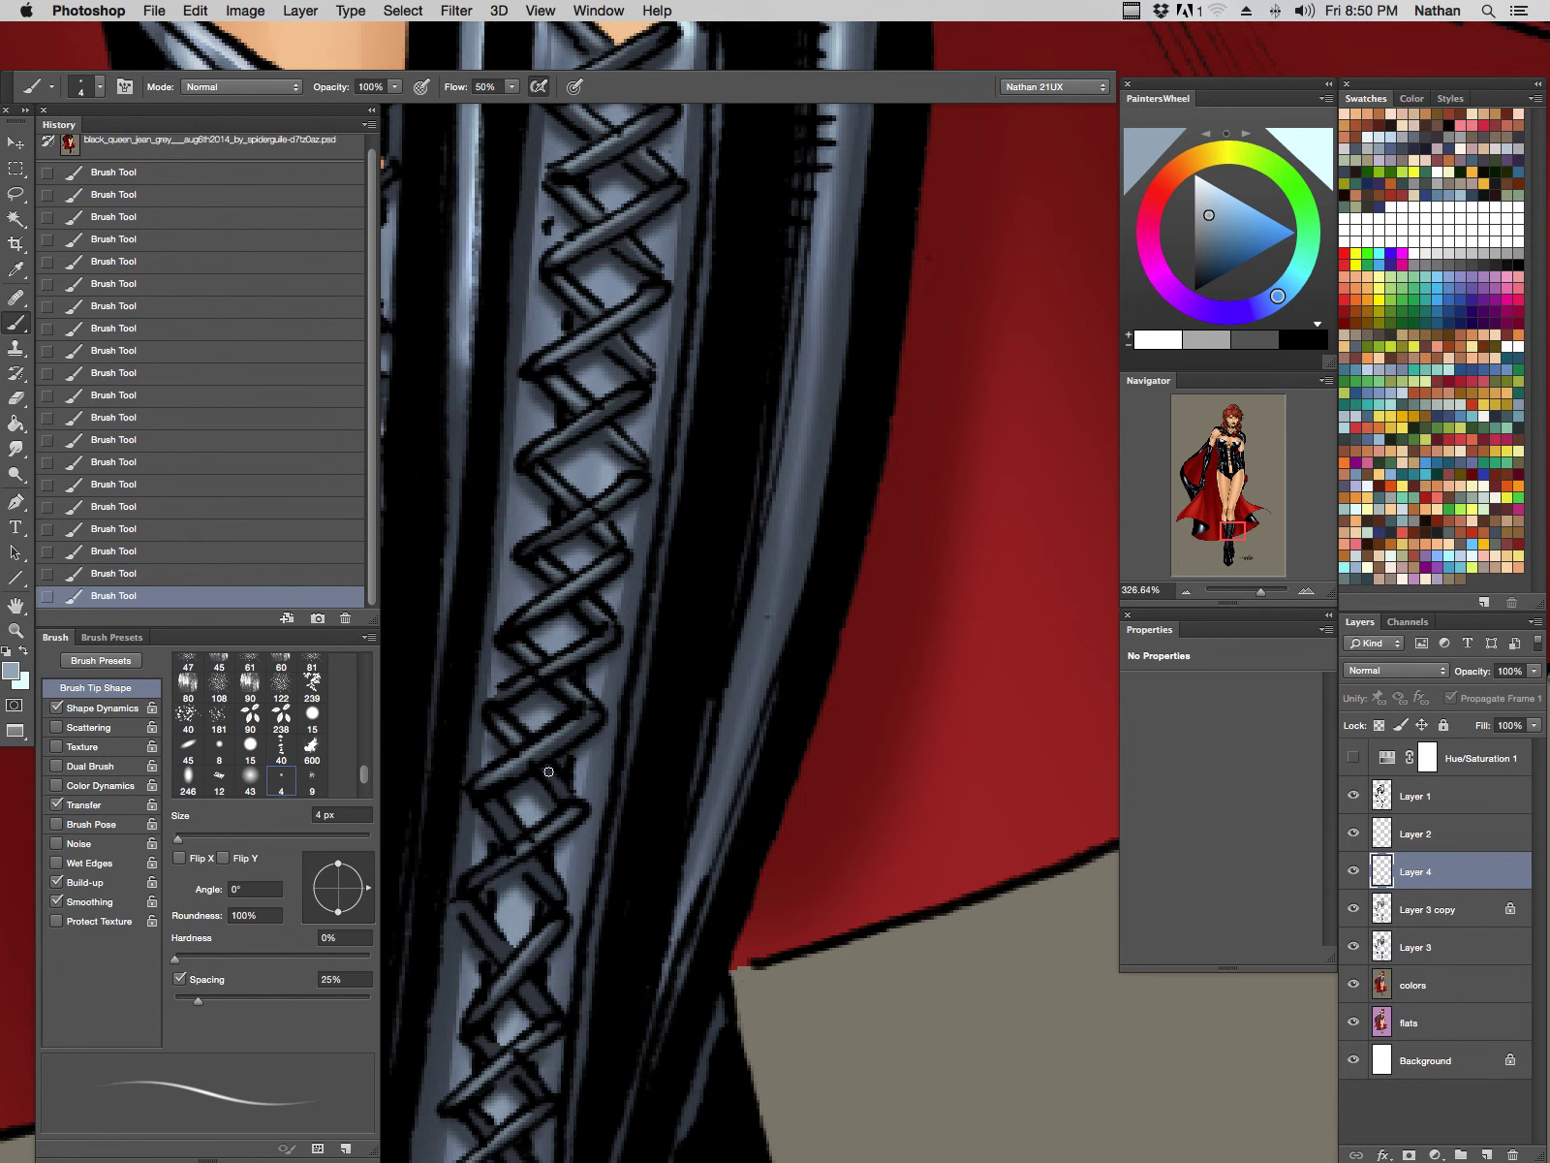
mouse_move(654, 762)
left_mouse_down()
mouse_move(720, 364)
mouse_move(705, 368)
left_mouse_up()
left_click_drag(524, 511, 557, 554)
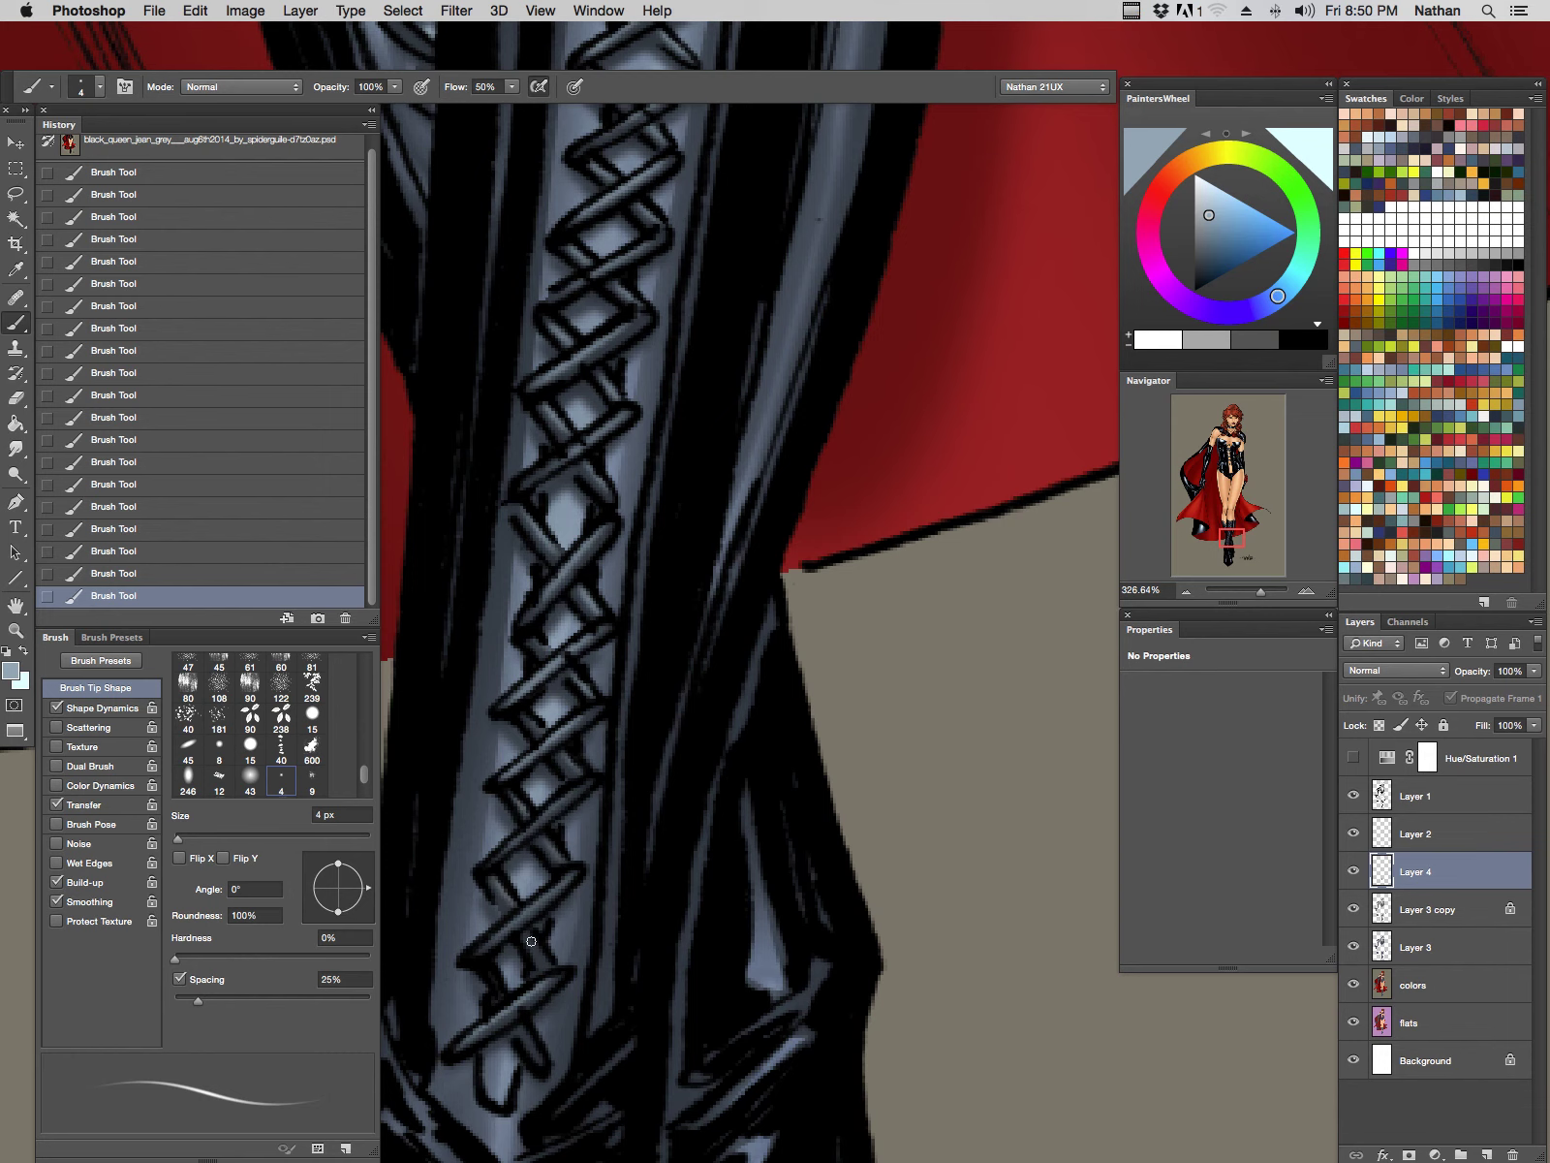
Step: Paint light blue-gray highlights along the visible laces of the rear boot
key("Tab")
left_click_drag(843, 593, 692, 788)
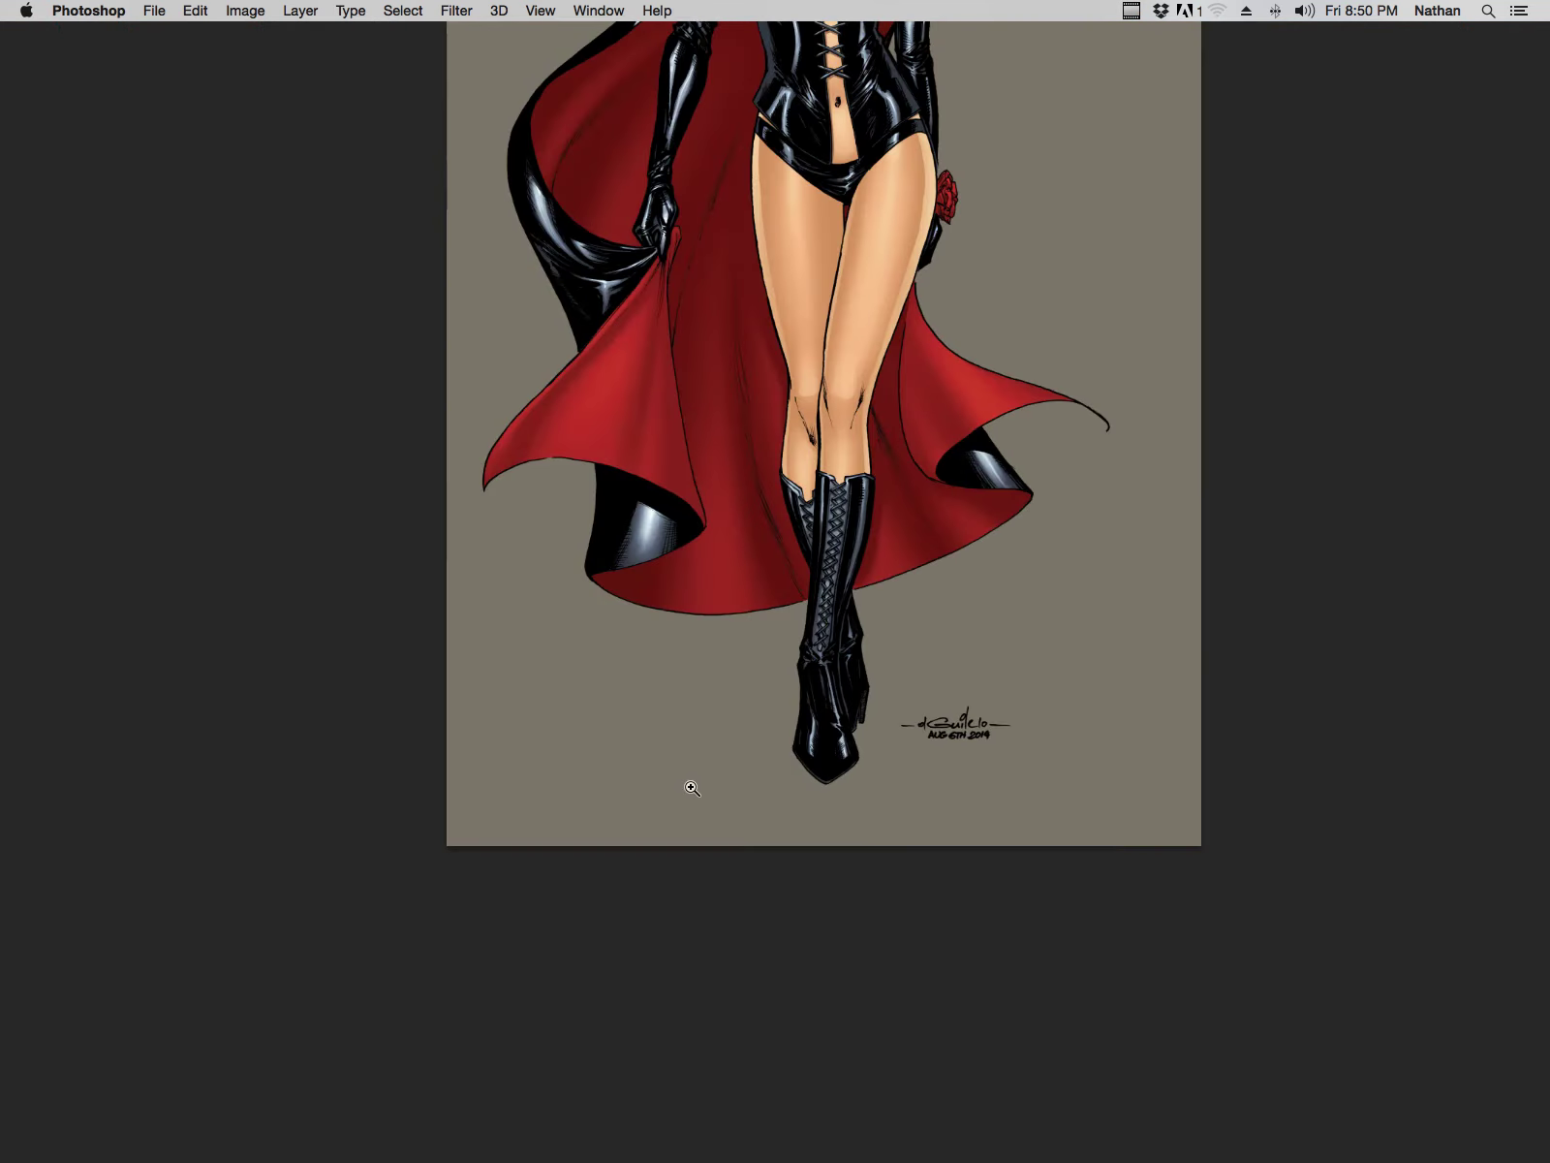
mouse_move(806, 525)
left_mouse_down()
mouse_move(965, 464)
mouse_move(877, 777)
left_mouse_up()
left_click_drag(875, 630, 892, 627)
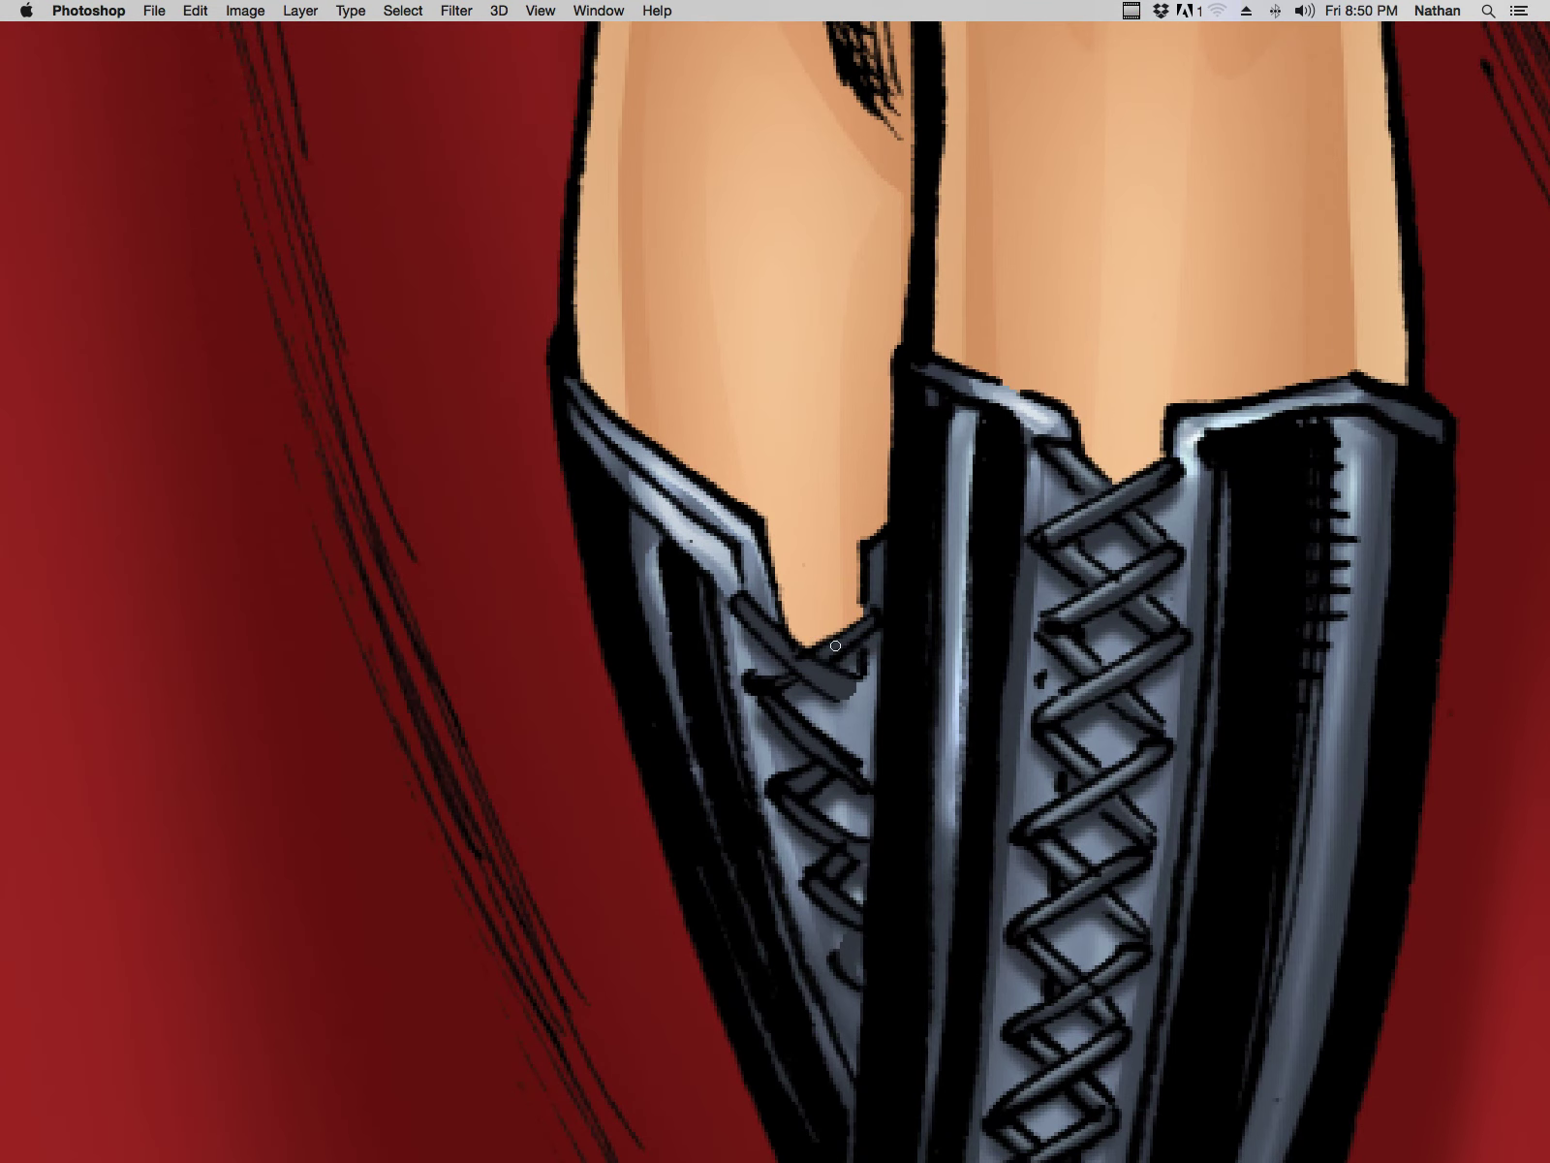
mouse_move(752, 608)
left_mouse_down()
mouse_move(804, 649)
mouse_move(852, 837)
mouse_move(822, 773)
left_mouse_up()
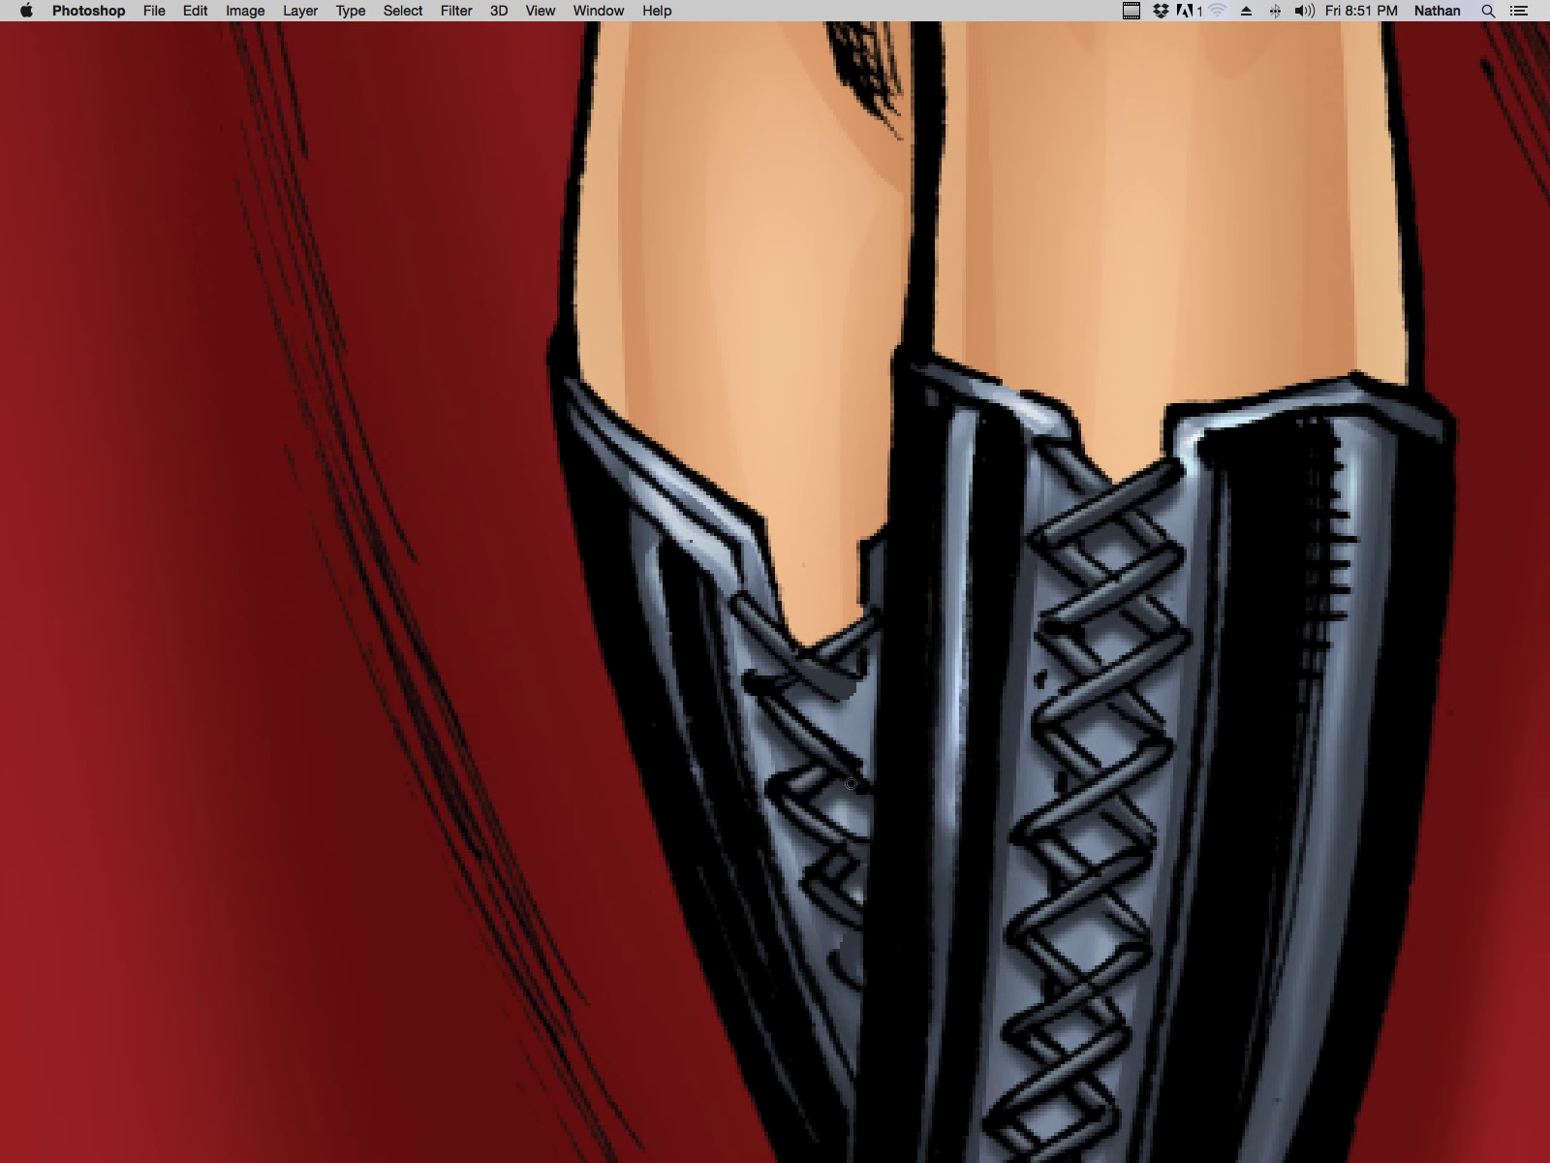
left_click_drag(847, 857, 869, 951)
Step: Deselect, sample a near-white tone and paint small bright accents around the lace loop at the front boot's ankle
left_click(871, 758, "alt")
left_click_drag(841, 866, 976, 449)
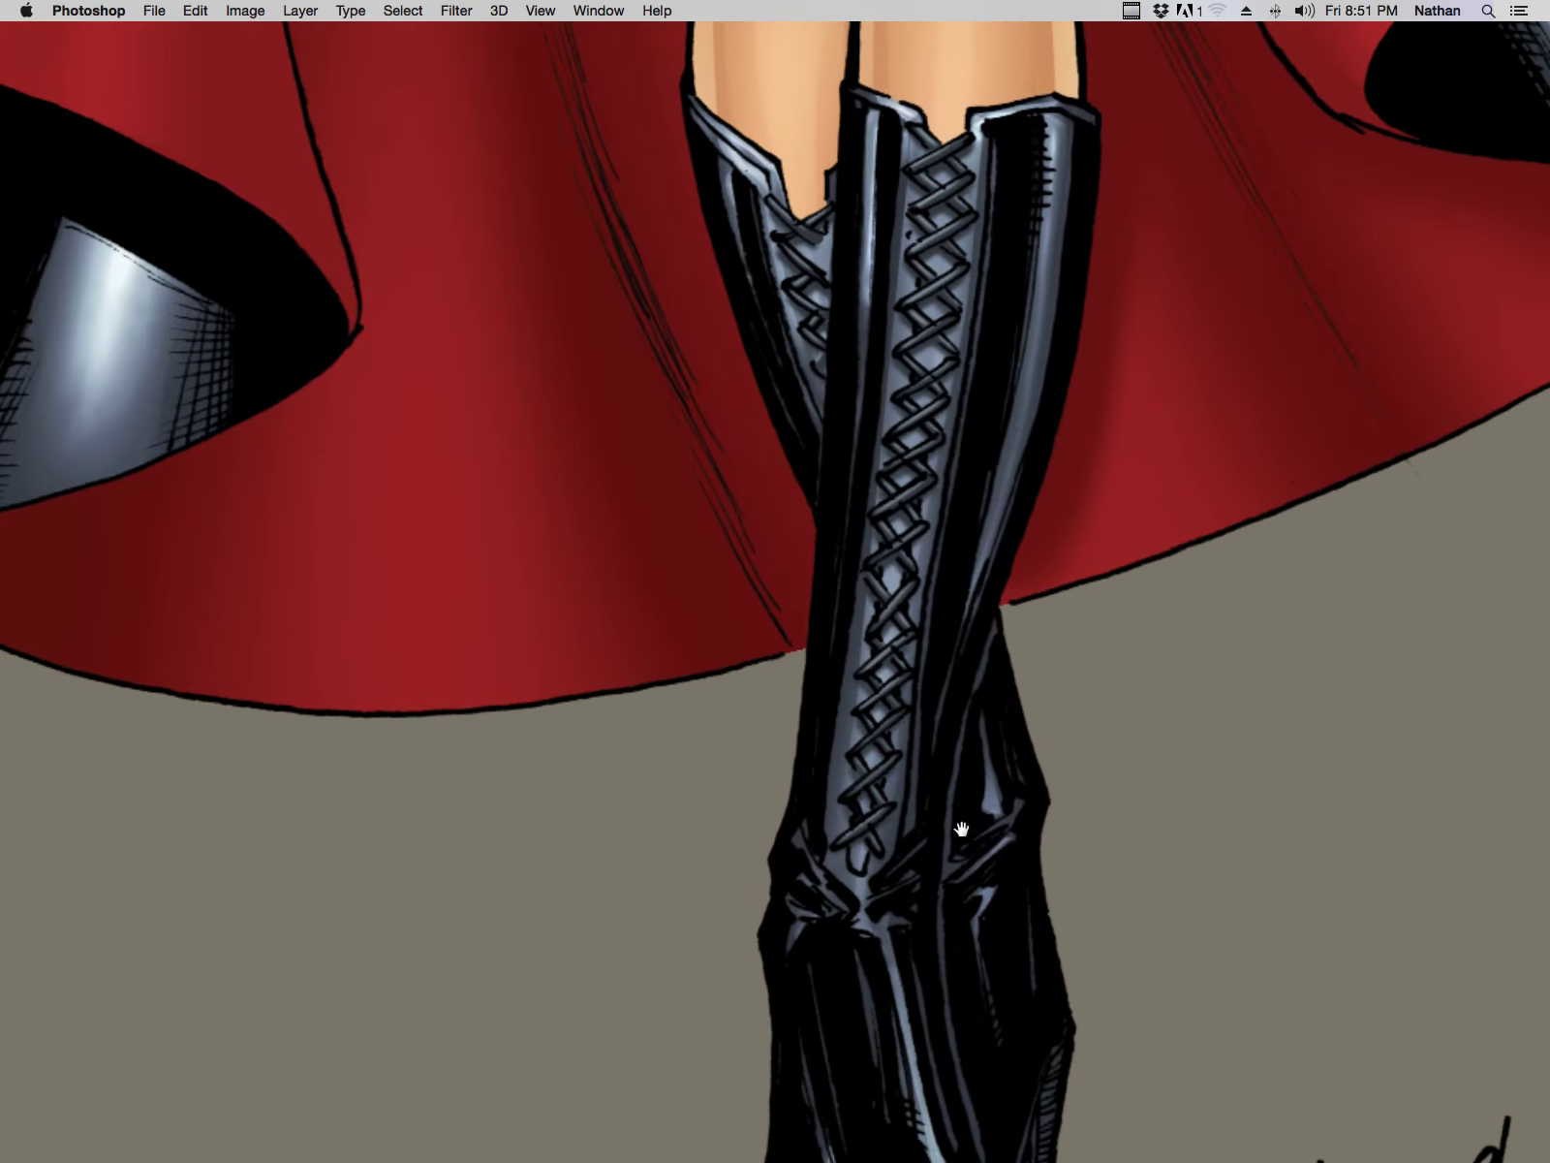
left_click(911, 840)
left_click_drag(981, 135, 873, 637)
left_click(828, 93, "alt")
left_click_drag(874, 1012, 915, 378)
left_click_drag(935, 752, 923, 714)
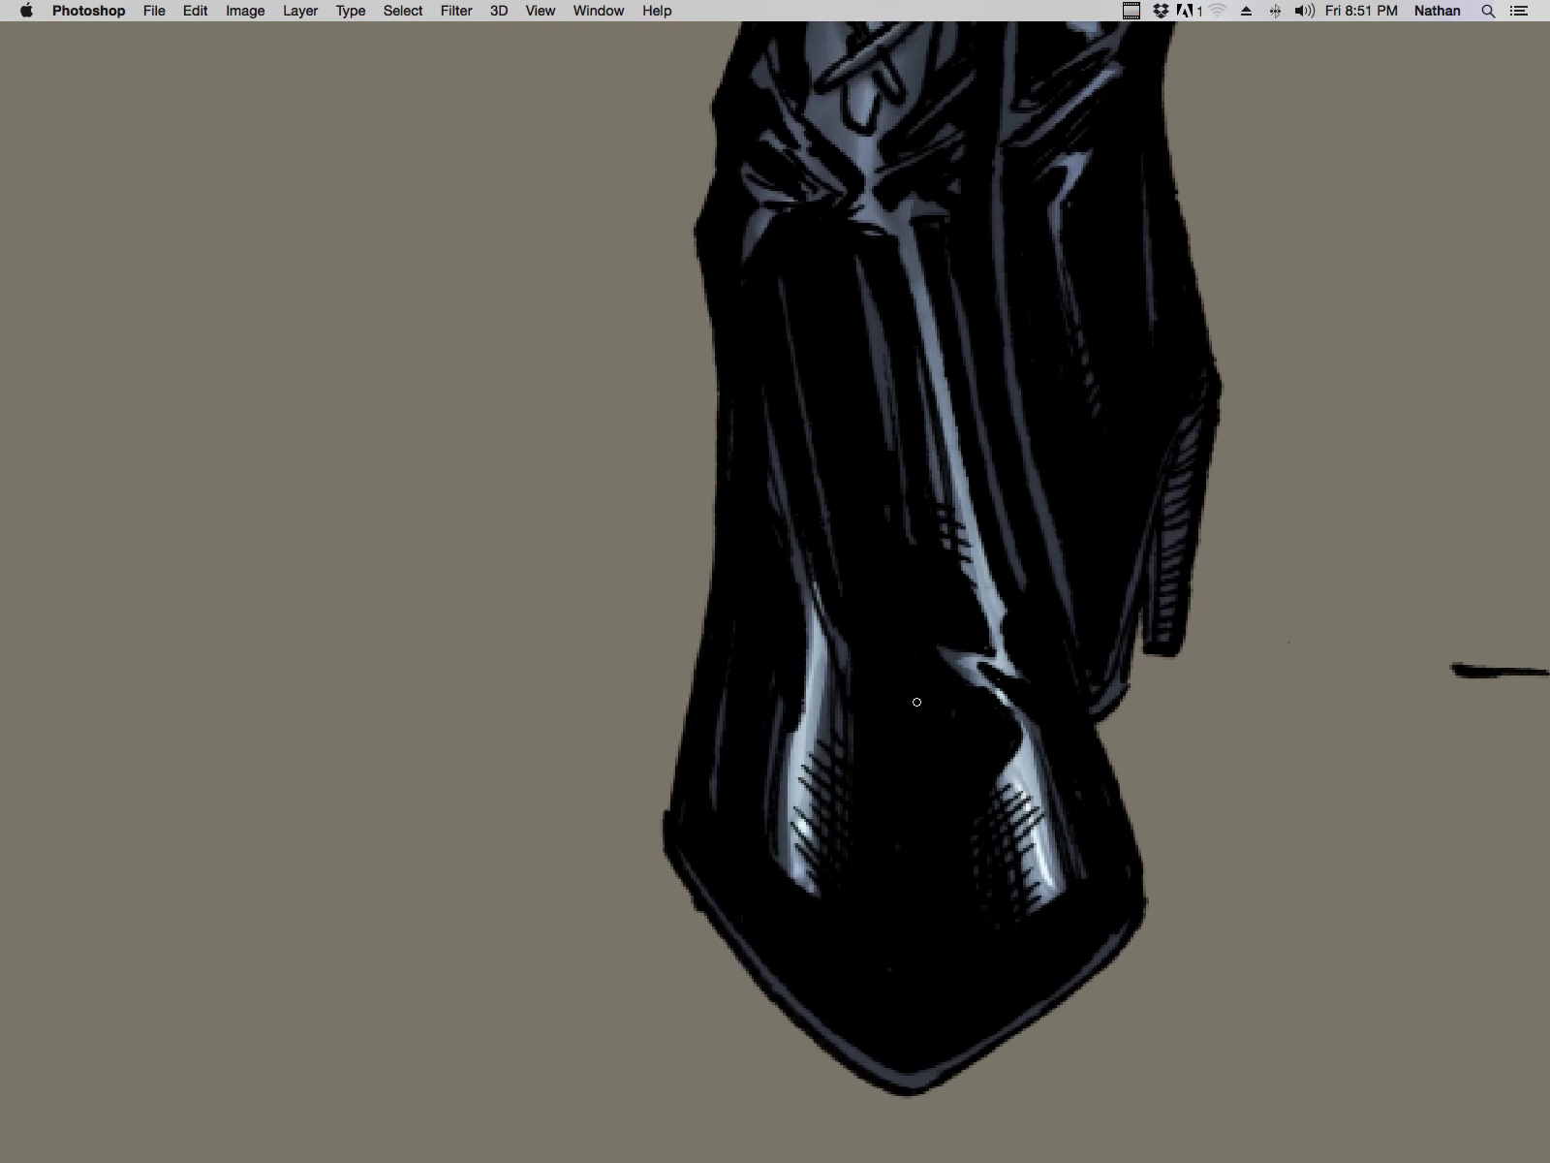
left_click_drag(939, 340, 897, 732)
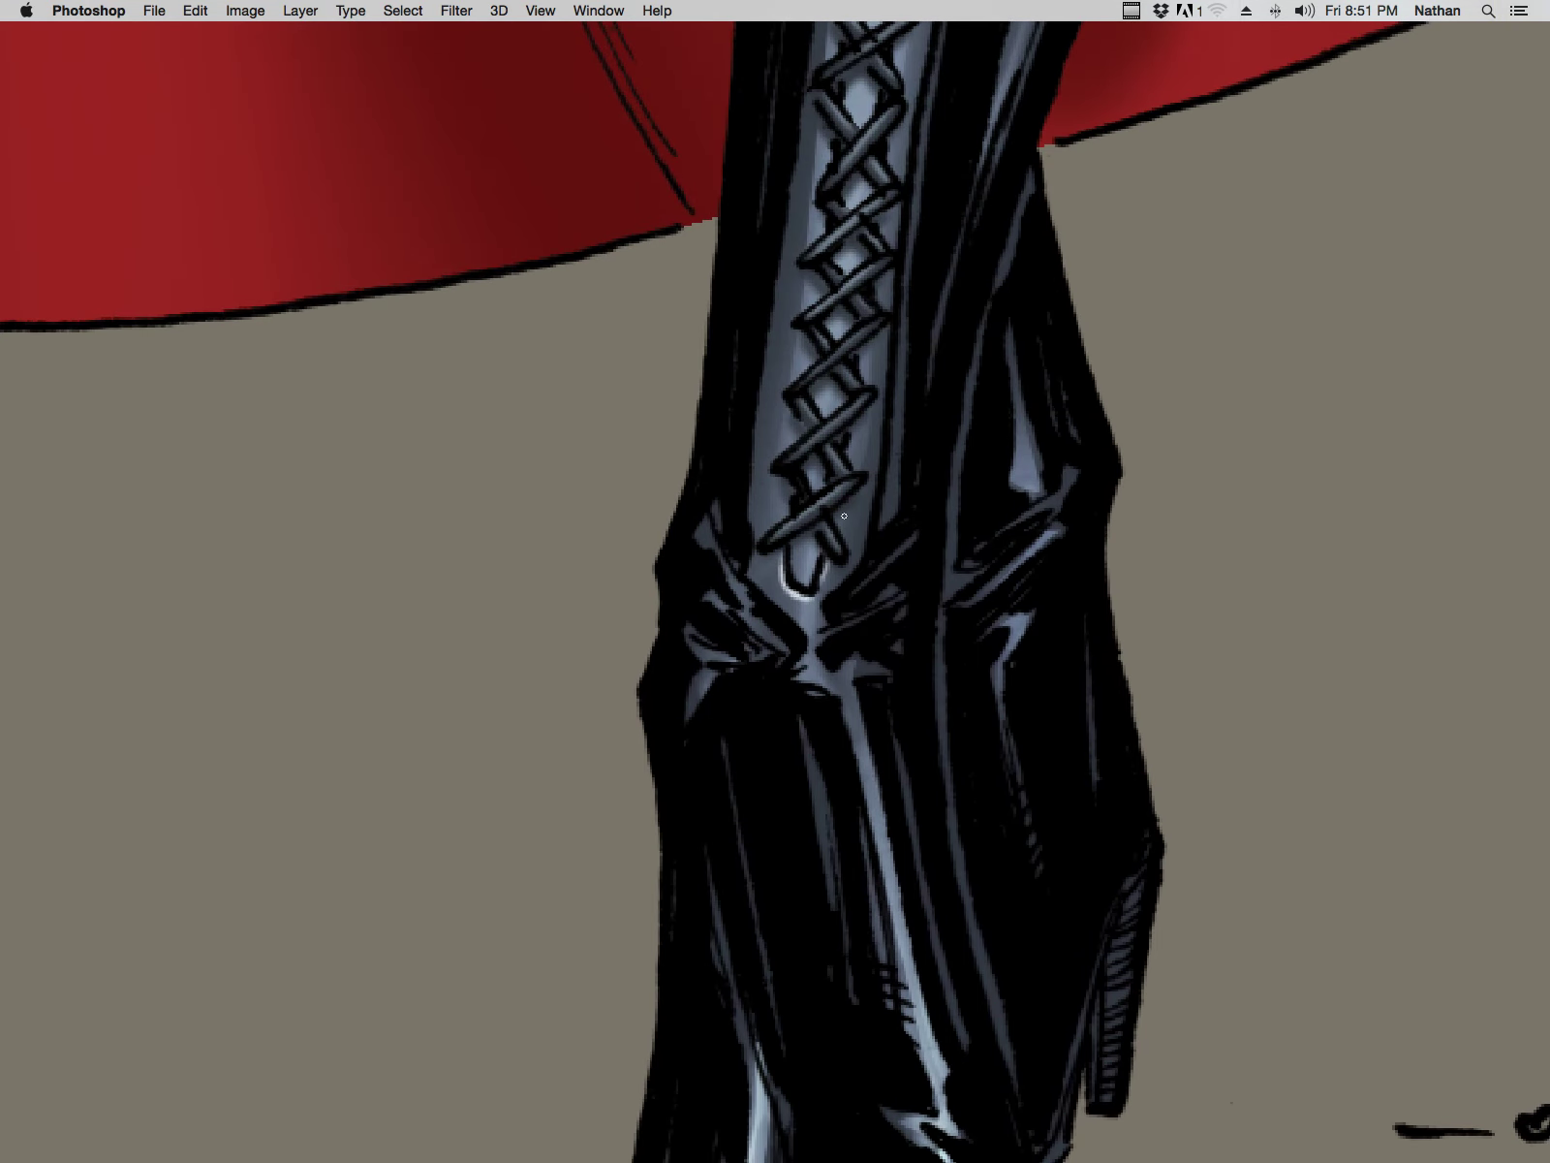
left_click(1008, 737, "alt")
left_click(990, 782, "alt")
mouse_move(1007, 823)
left_mouse_down()
mouse_move(927, 682)
mouse_move(804, 979)
left_mouse_up()
left_click(903, 538, "alt")
left_click_drag(819, 516, 806, 695)
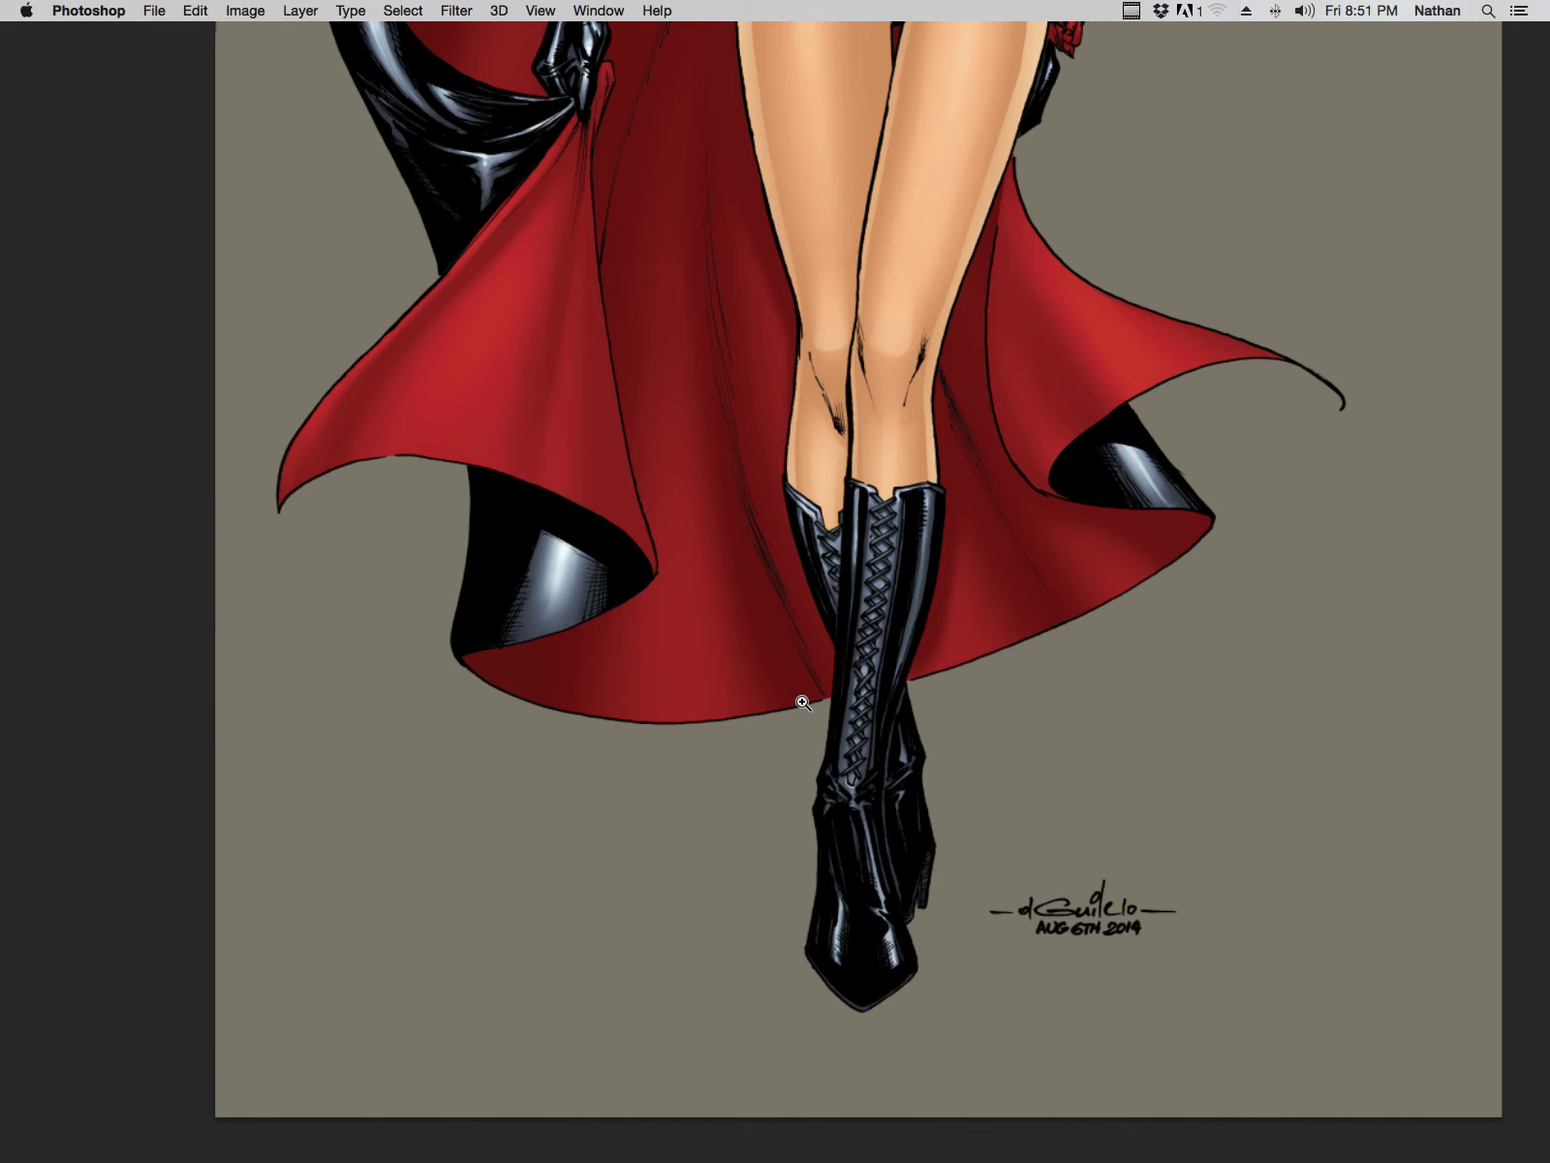
left_click_drag(923, 445, 828, 790)
left_click_drag(897, 642, 858, 847)
left_click(917, 612, "alt")
Step: Create a new layer above Layer 4 and lasso a narrow sliver along the outer edge of the image-left corset cup
key("Tab")
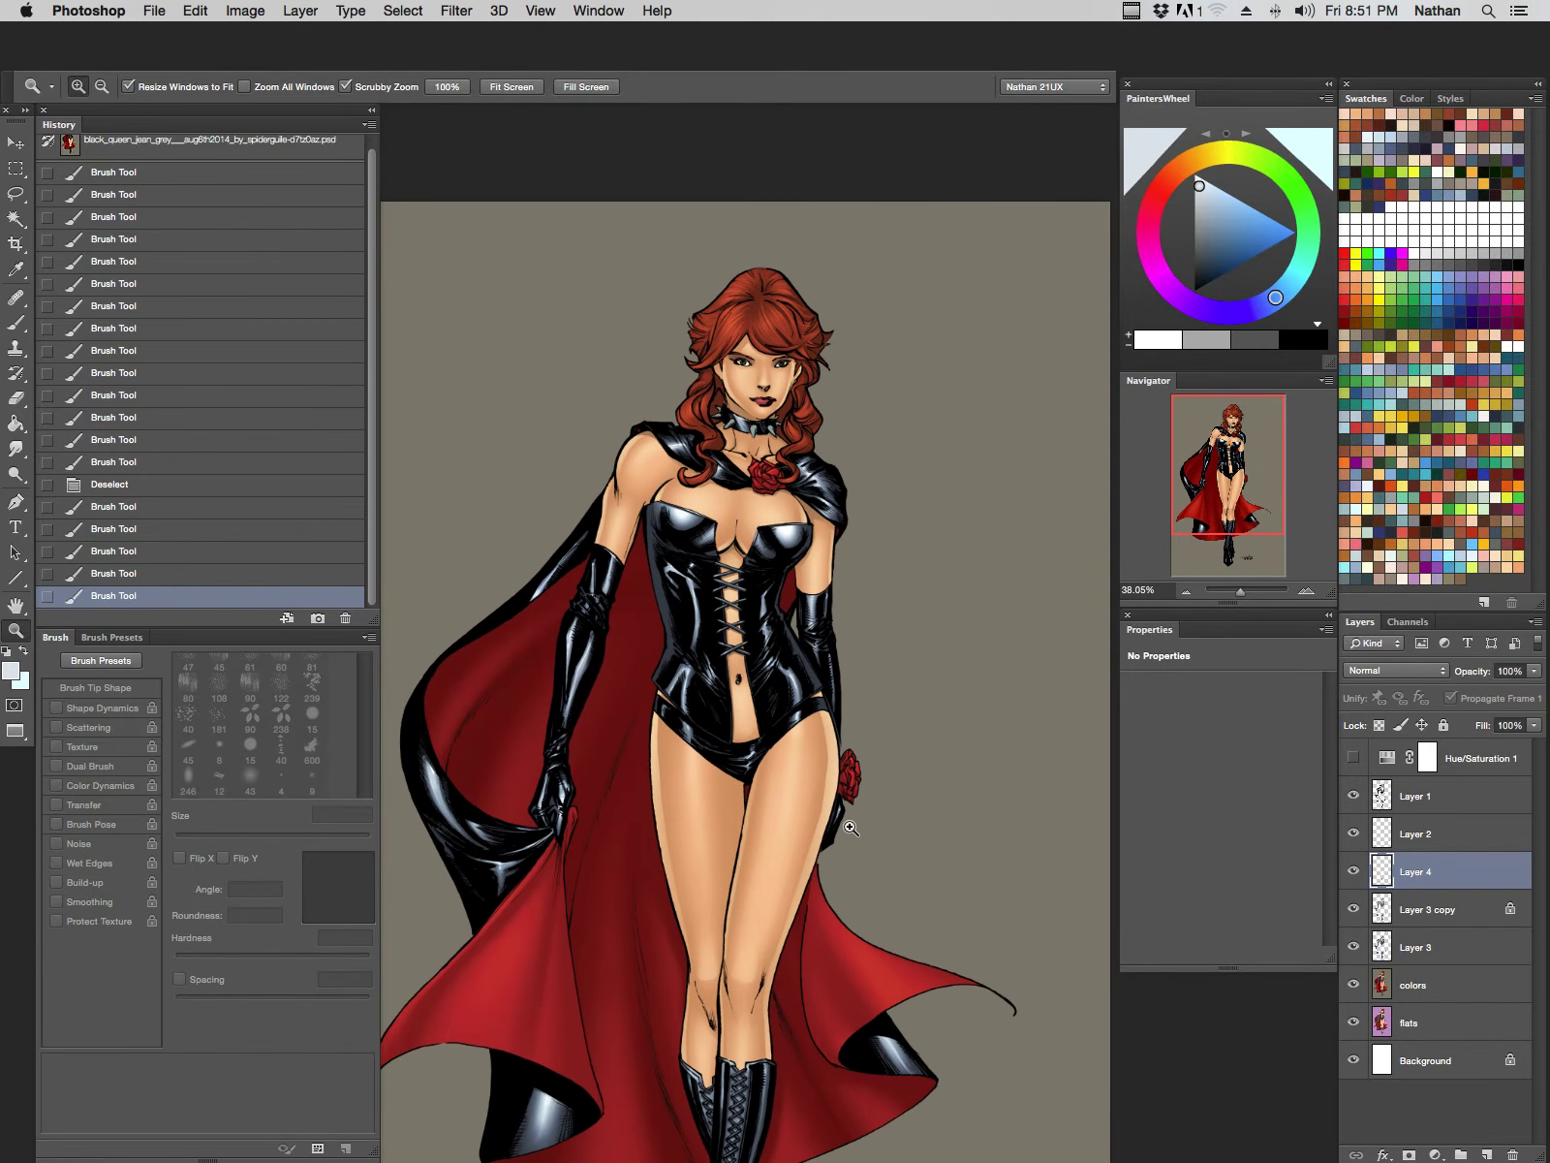
key("super+shift+n")
key("Return")
key("Tab")
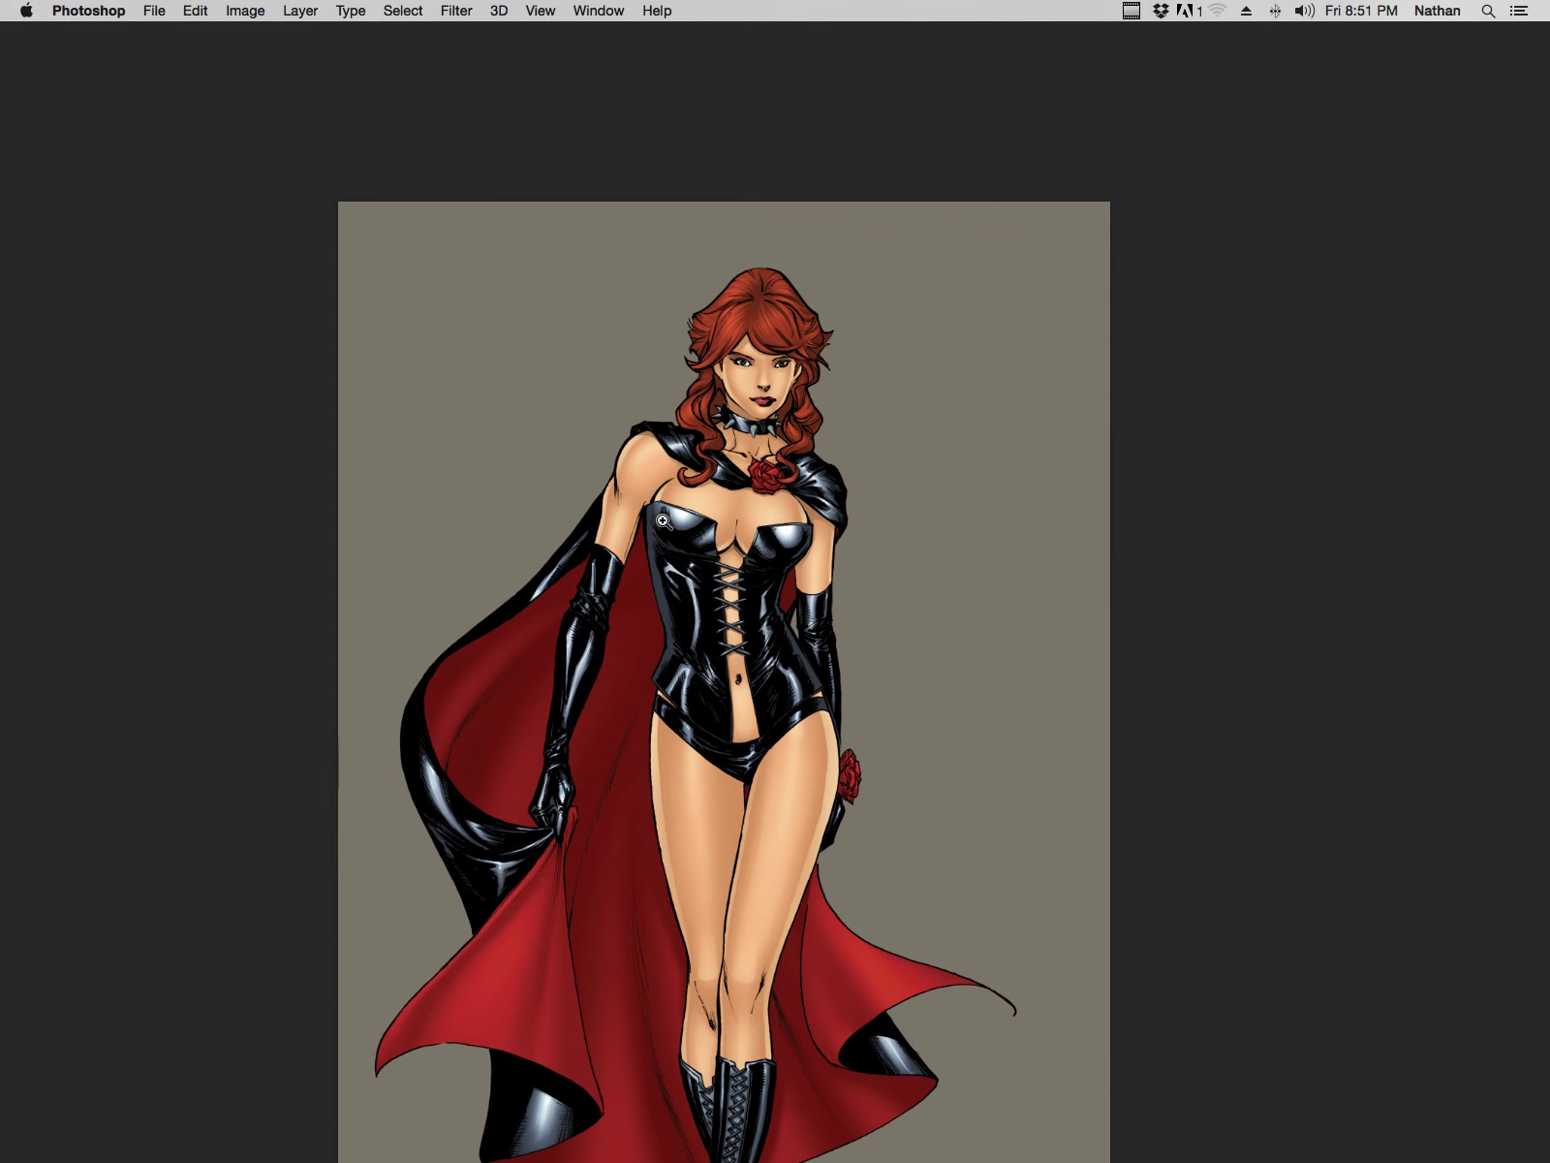
left_click_drag(664, 523, 768, 472)
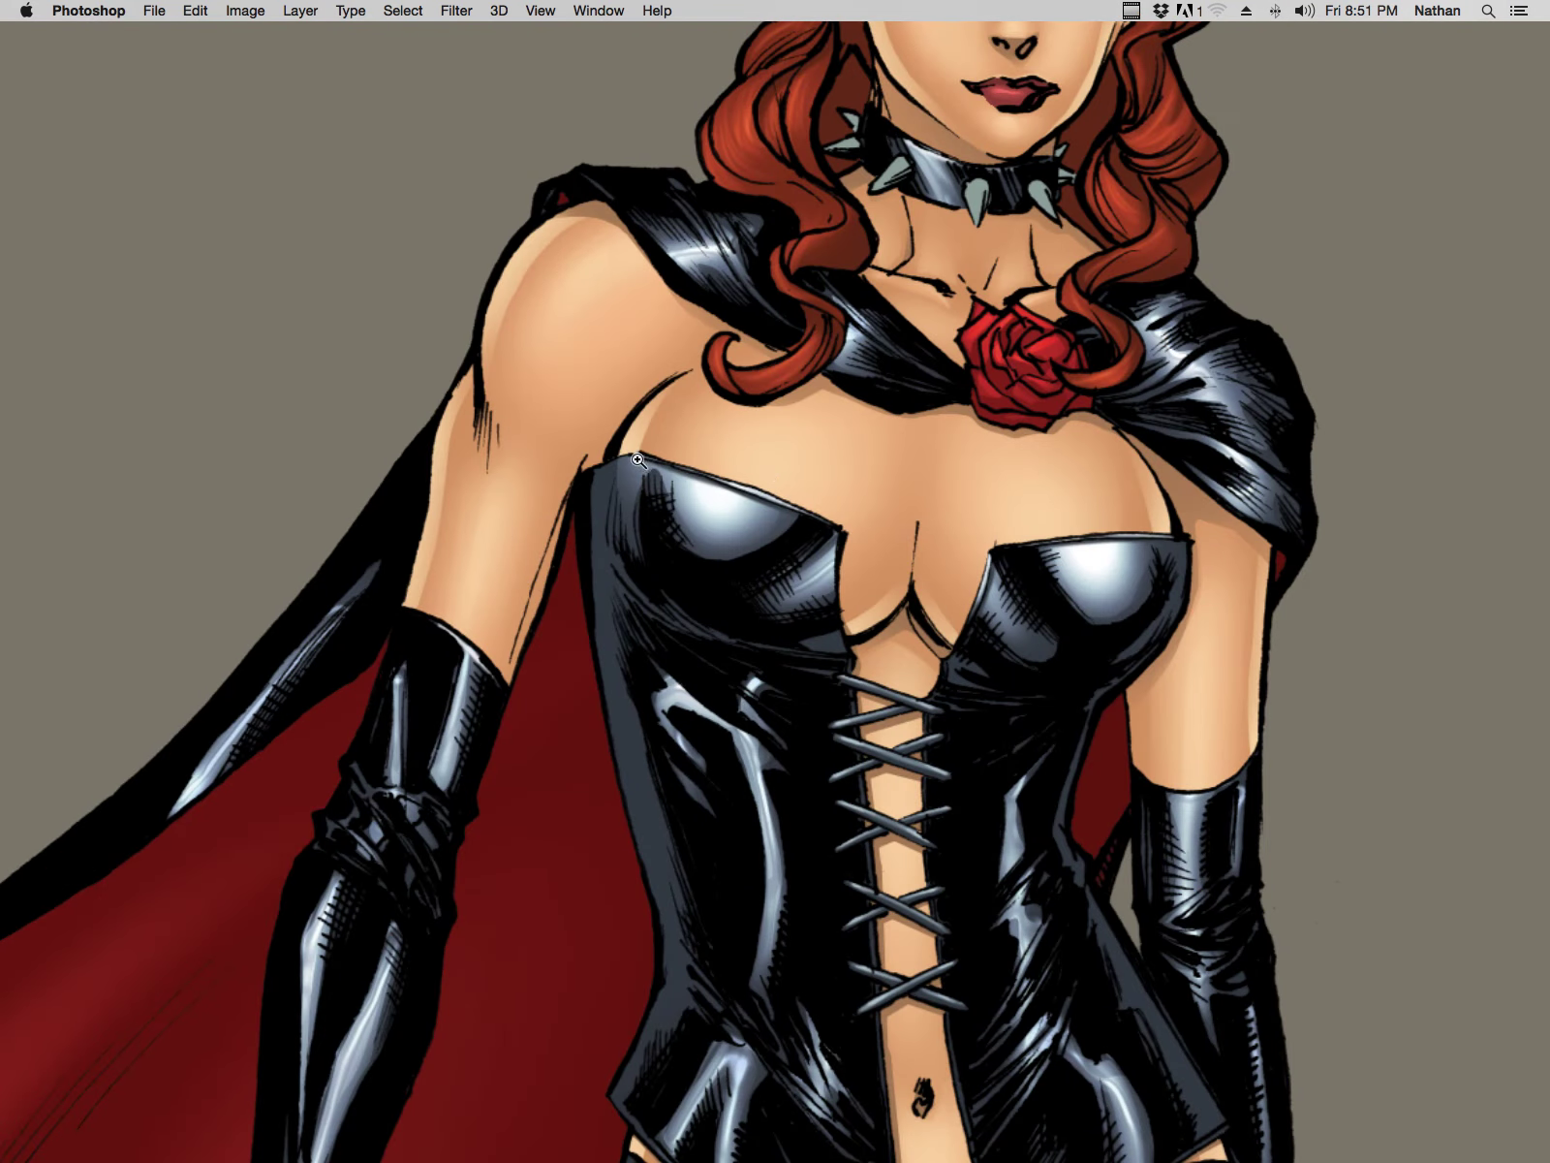
mouse_move(645, 457)
left_mouse_down()
mouse_move(641, 562)
mouse_move(661, 356)
left_mouse_up()
key("Tab")
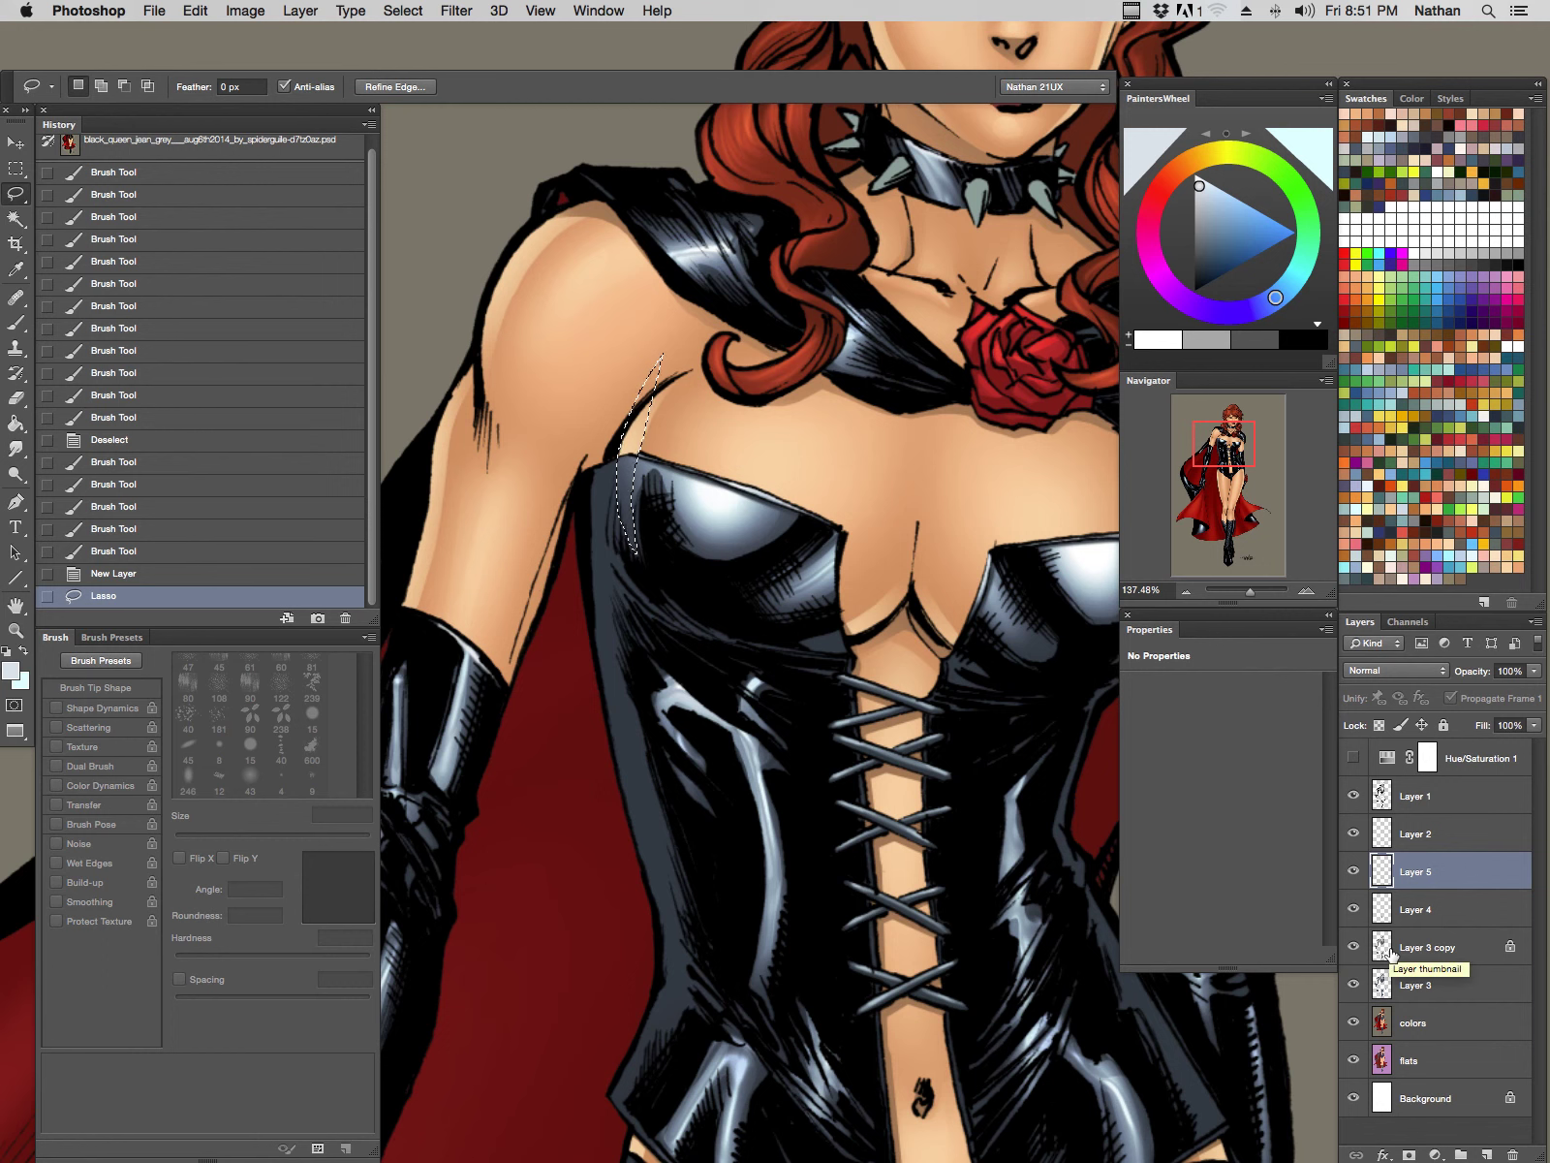
Step: Sample the light blue-gray from the corset and set a soft 45 px brush with Shape Dynamics turned off
key("b")
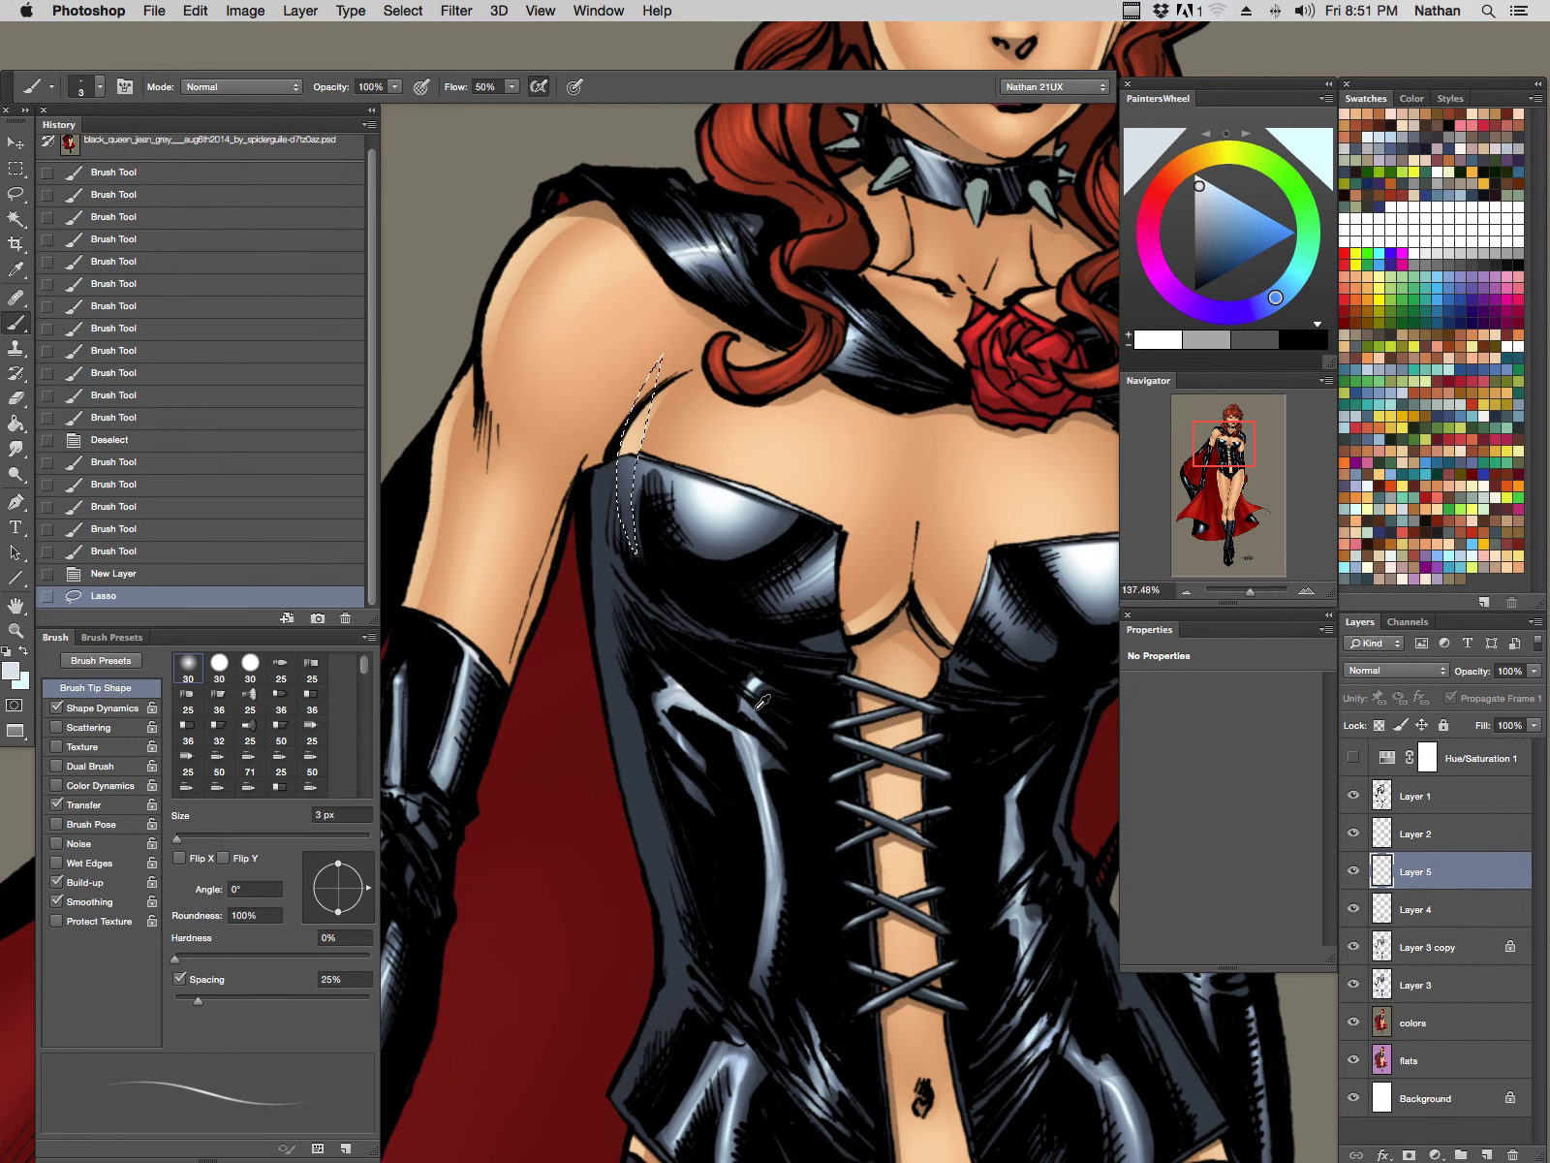
left_click(762, 514, "alt")
key("super+h")
key("bracketright")
key("bracketright")
key("bracketright")
key("bracketright")
key("bracketright")
key("bracketright")
left_click(59, 708)
key("bracketright")
key("bracketright")
key("bracketright")
key("bracketright")
key("bracketright")
key("bracketright")
key("bracketright")
Step: Paint soft light blue-gray reflected light onto the outer edges of both corset cups
left_click_drag(630, 480, 725, 294)
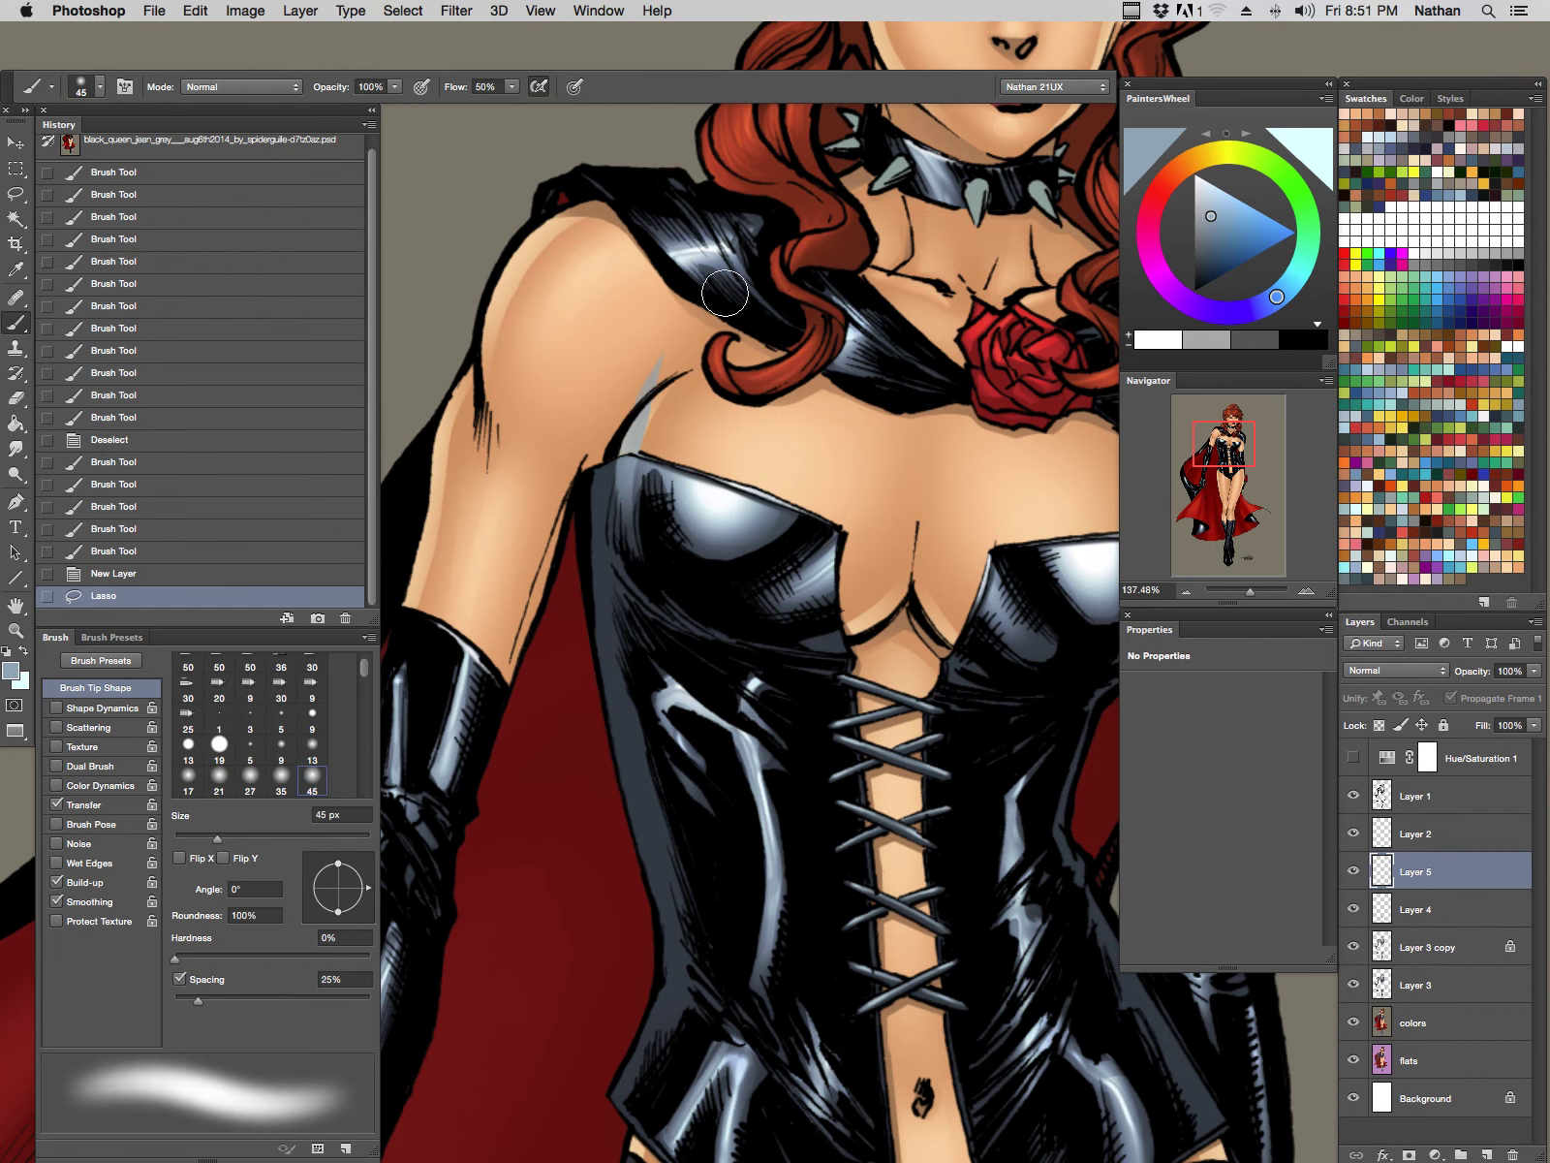
left_click_drag(631, 454, 829, 218)
key("f")
left_click_drag(1061, 751, 744, 680)
mouse_move(861, 465)
left_mouse_down()
mouse_move(824, 564)
mouse_move(875, 373)
mouse_move(868, 500)
mouse_move(868, 405)
left_mouse_up()
key("b")
left_click_drag(883, 580, 1000, 526)
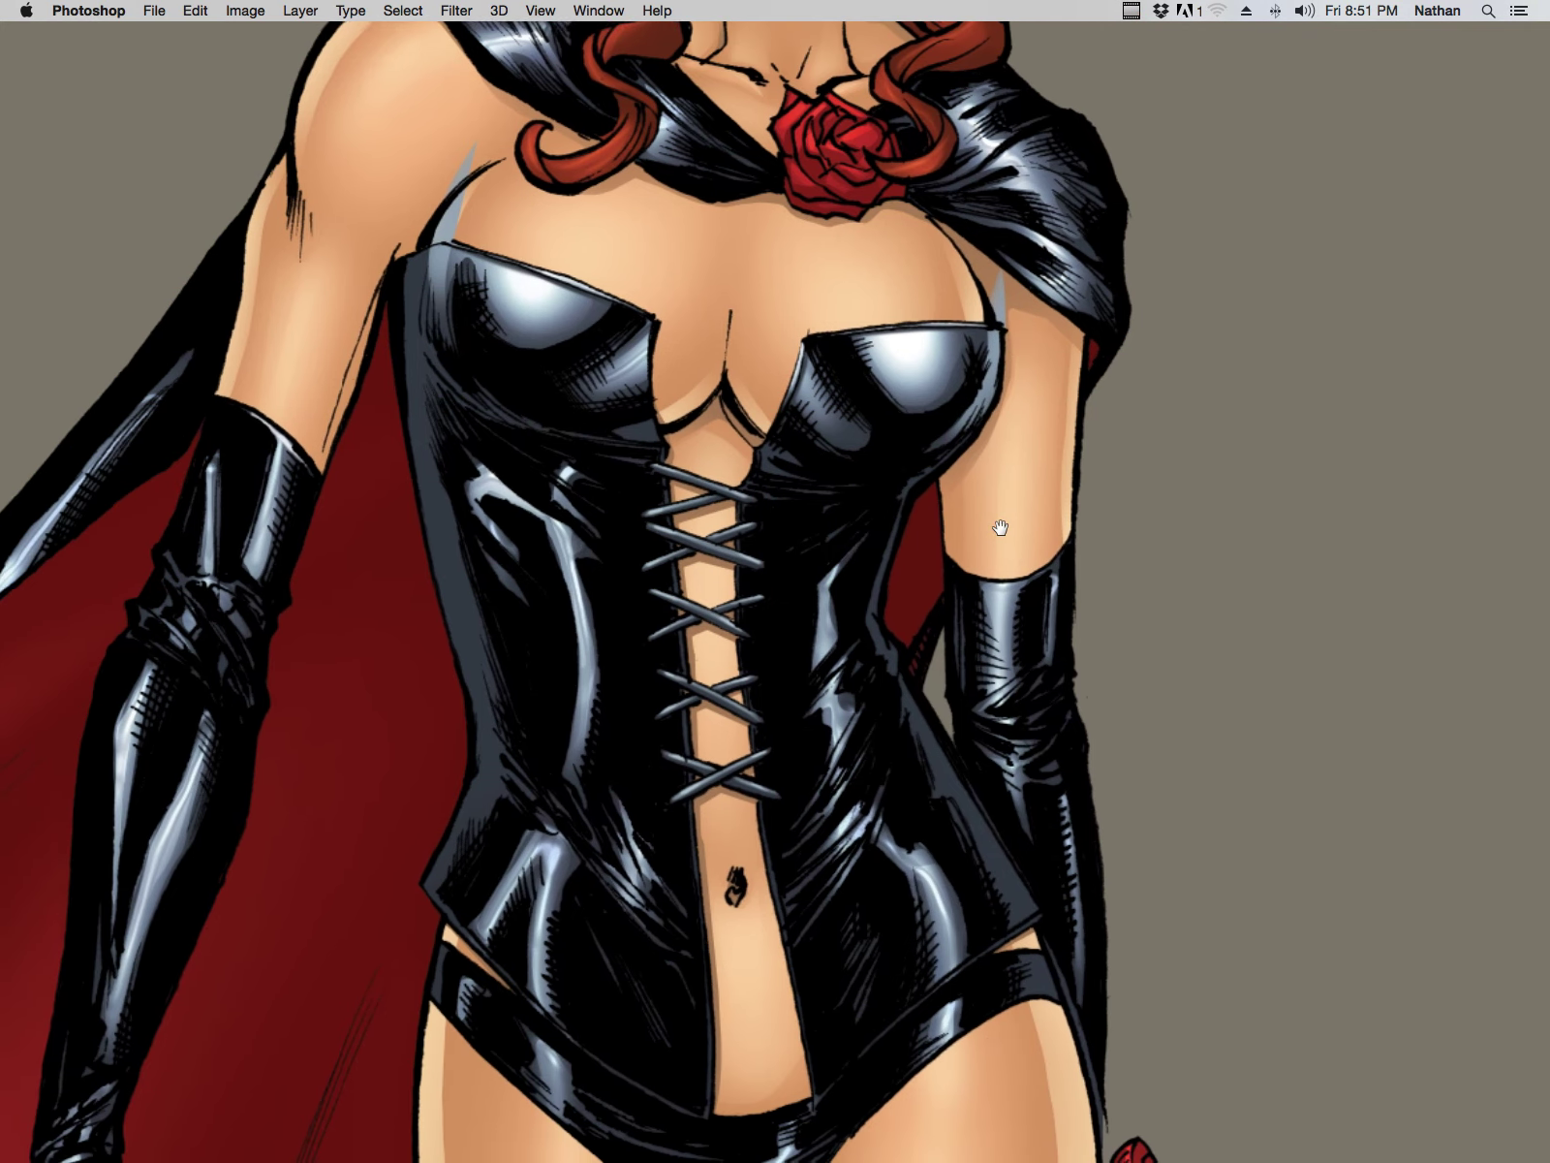
Step: Lasso rim shapes along the corset's image-right waist and flared hem and fill them with soft light blue-gray
key("l")
mouse_move(653, 419)
left_mouse_down()
mouse_move(655, 435)
mouse_move(686, 419)
mouse_move(765, 454)
left_mouse_up()
key("Delete")
key("ctrl+d")
key("b")
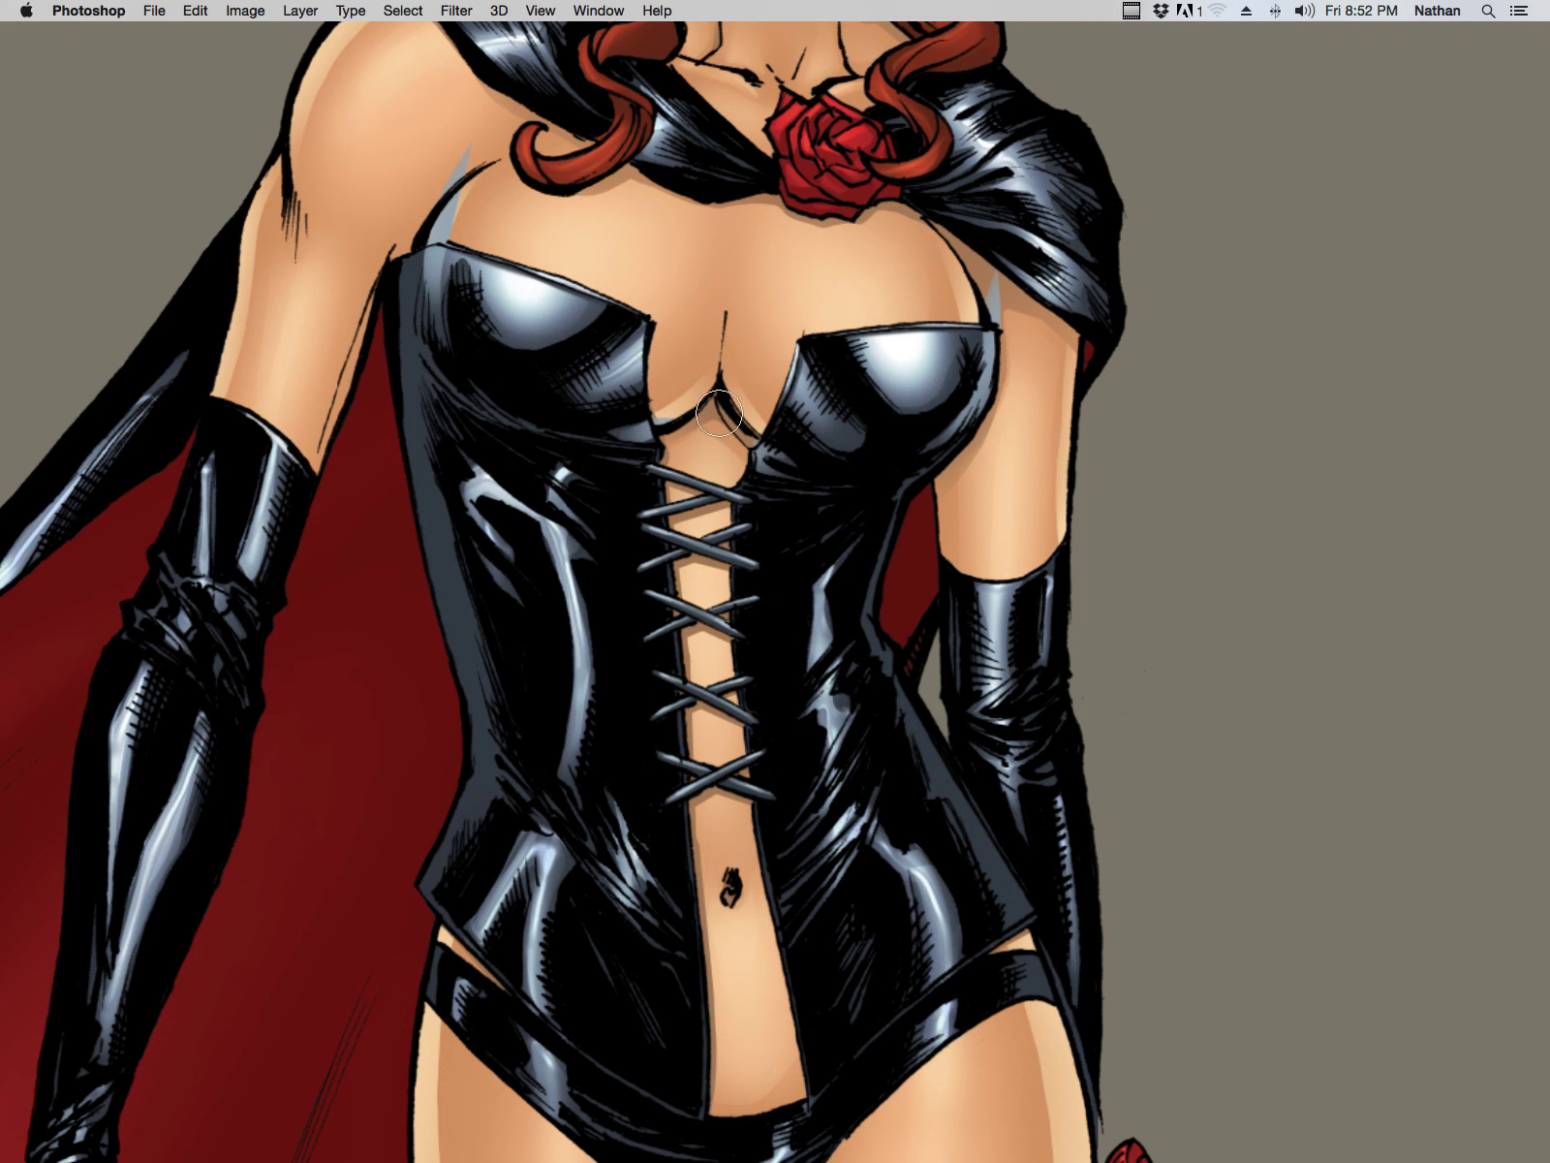
left_click_drag(996, 575, 870, 481)
key("l")
mouse_move(826, 350)
left_mouse_down()
mouse_move(738, 519)
mouse_move(849, 745)
mouse_move(913, 831)
mouse_move(781, 587)
mouse_move(804, 395)
mouse_move(825, 352)
mouse_move(858, 696)
left_mouse_up()
key("b")
left_click_drag(754, 456, 876, 779)
mouse_move(845, 689)
left_mouse_down()
mouse_move(912, 822)
mouse_move(856, 730)
left_mouse_up()
mouse_move(773, 561)
left_mouse_down()
mouse_move(761, 475)
mouse_move(777, 431)
left_mouse_up()
left_click_drag(803, 632, 876, 727)
left_click_drag(994, 806, 909, 608)
Step: Lasso the outer sides of the black briefs at the hips and brush in the same reflected light
key("l")
mouse_move(804, 625)
left_mouse_down()
mouse_move(790, 644)
mouse_move(820, 695)
mouse_move(791, 594)
left_mouse_up()
key("super+h")
key("b")
mouse_move(638, 791)
left_mouse_down()
mouse_move(1015, 741)
mouse_move(1002, 744)
left_mouse_up()
key("l")
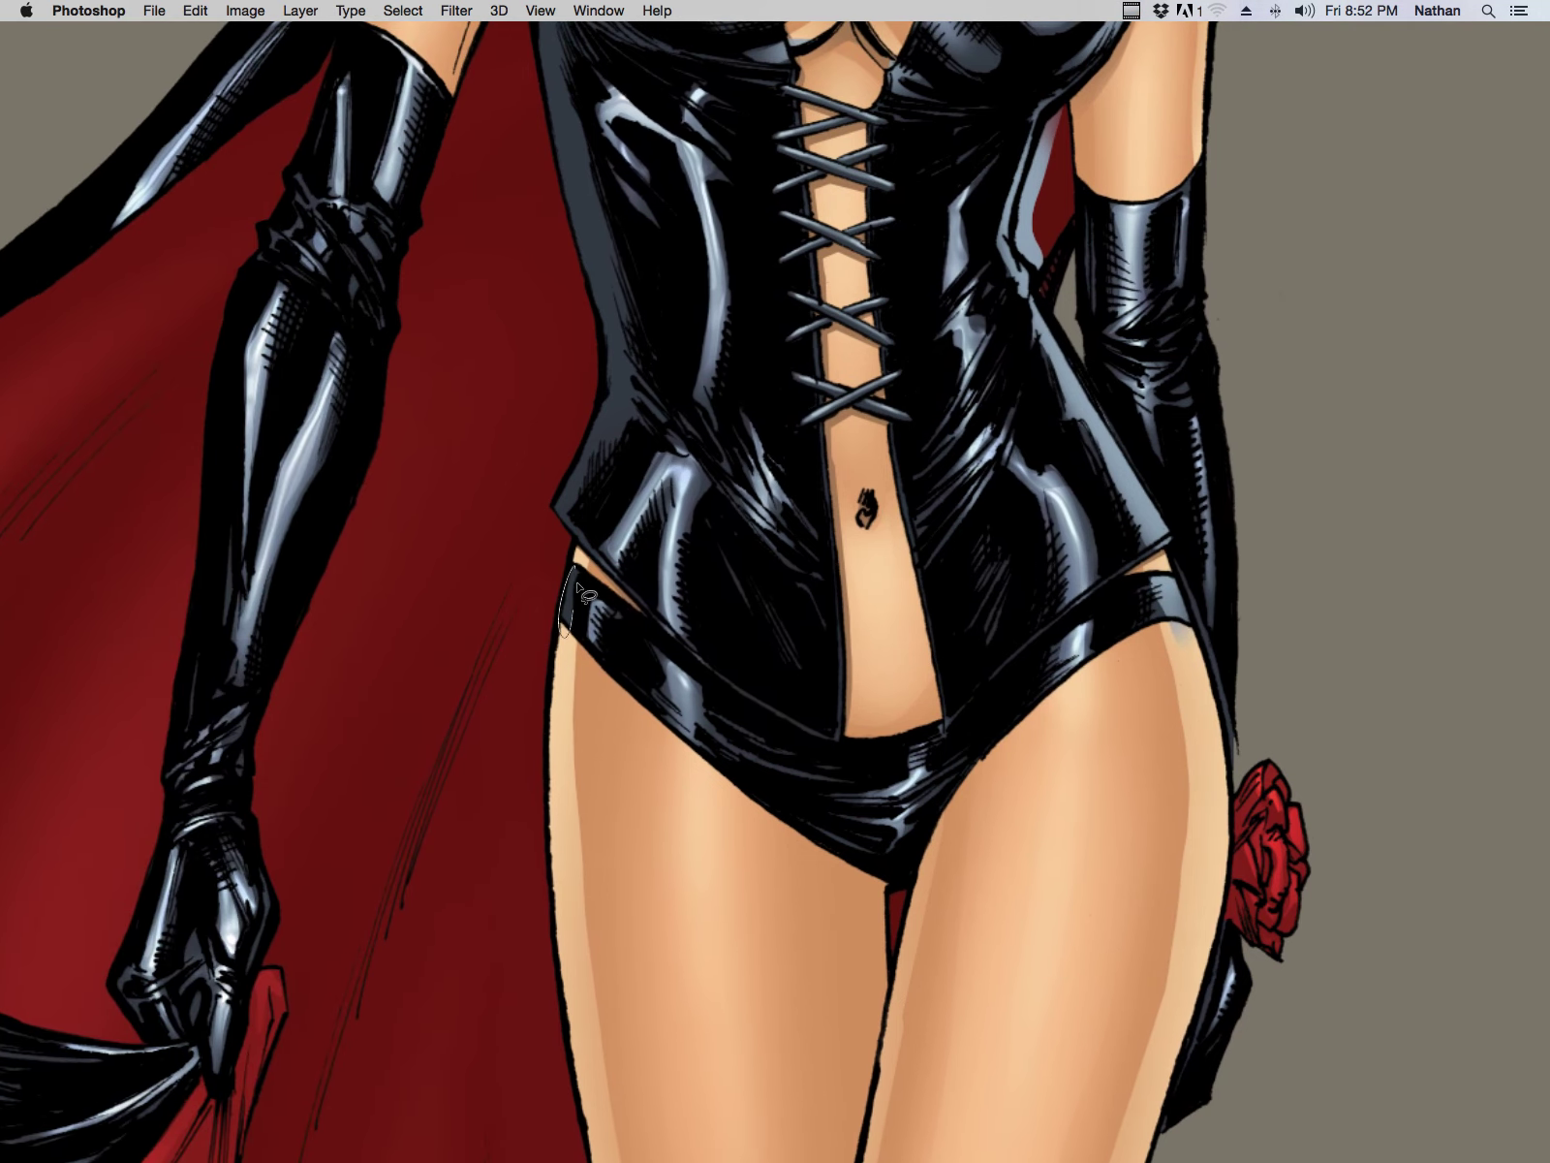
key("b")
key("l")
Step: Lasso a long rim down the corset's image-left side and paint it light blue-gray with a larger soft brush
scroll(708, 332, "up", 10)
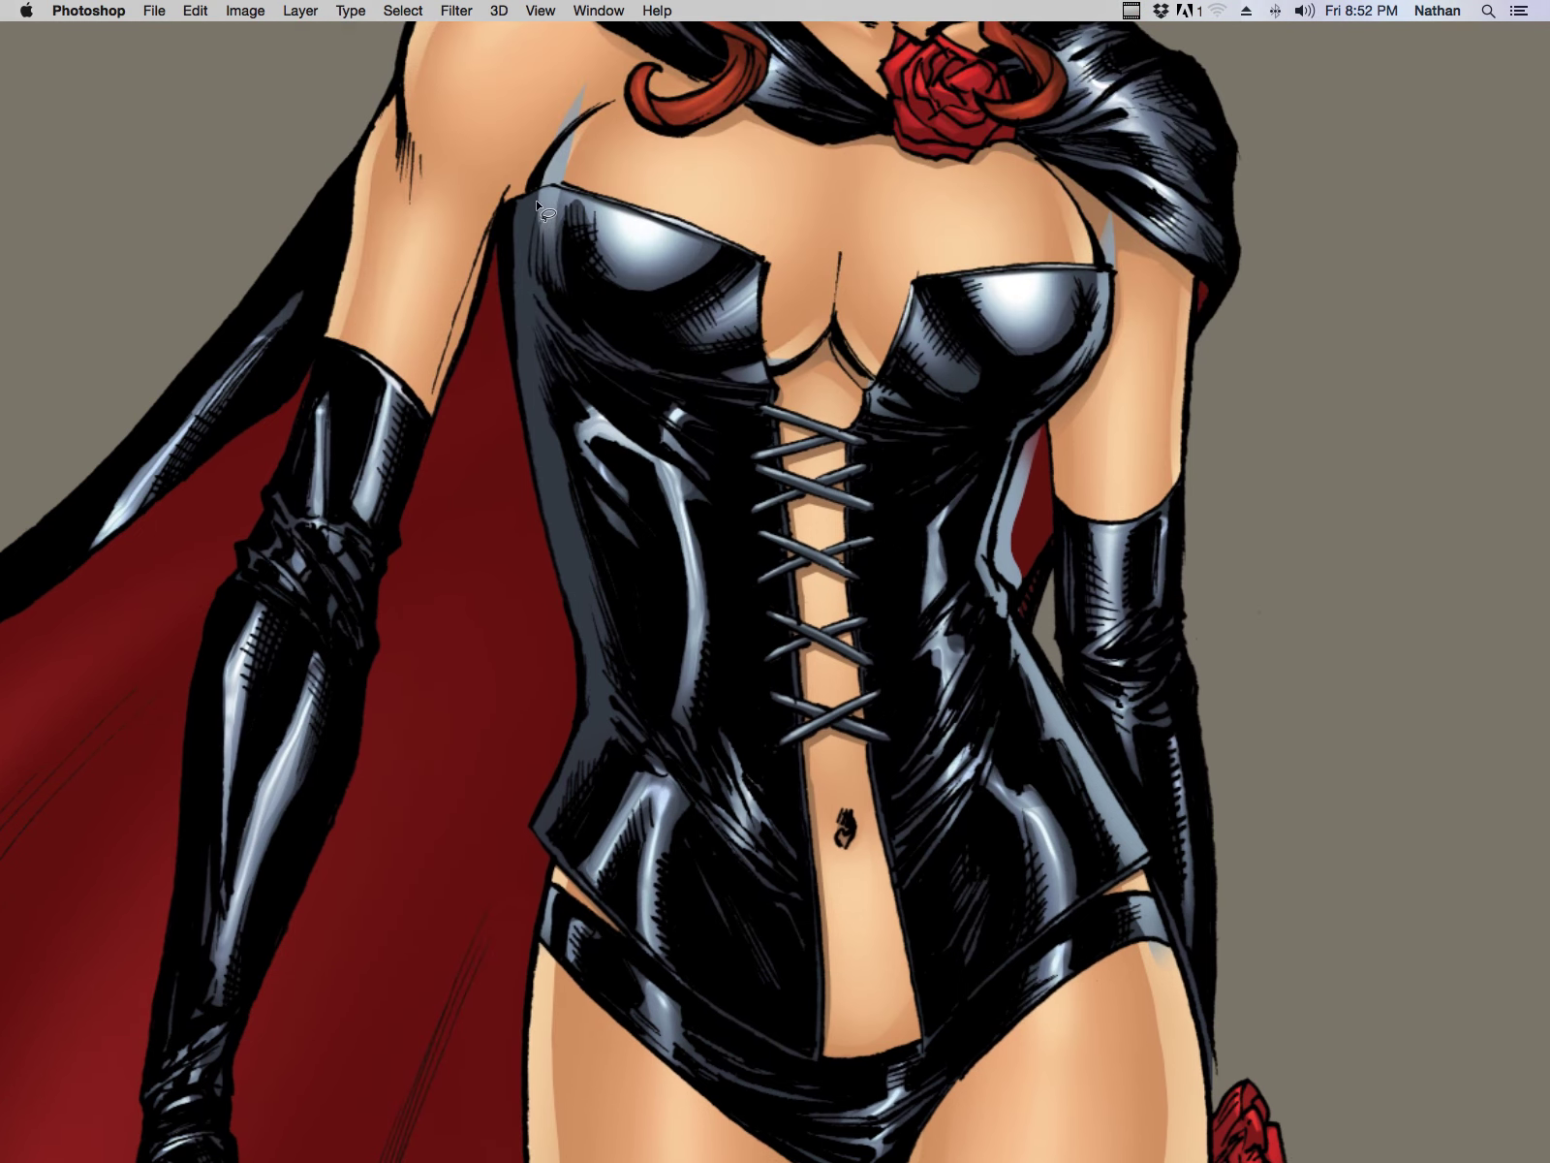
mouse_move(532, 214)
left_mouse_down()
mouse_move(559, 325)
mouse_move(546, 357)
mouse_move(630, 715)
left_mouse_up()
mouse_move(625, 737)
left_mouse_down()
mouse_move(536, 841)
mouse_move(506, 308)
mouse_move(549, 184)
mouse_move(512, 328)
mouse_move(502, 755)
mouse_move(521, 803)
mouse_move(494, 341)
mouse_move(503, 175)
left_mouse_up()
key("super+h")
key("b")
key("]")
key("]")
key("]")
key("z")
left_click_drag(763, 516, 596, 509)
Step: Load Layer 3's outline as a selection, invert it, clear the rim paint spilling outside the leather, and deselect
key("Tab")
left_click(1395, 986, "super")
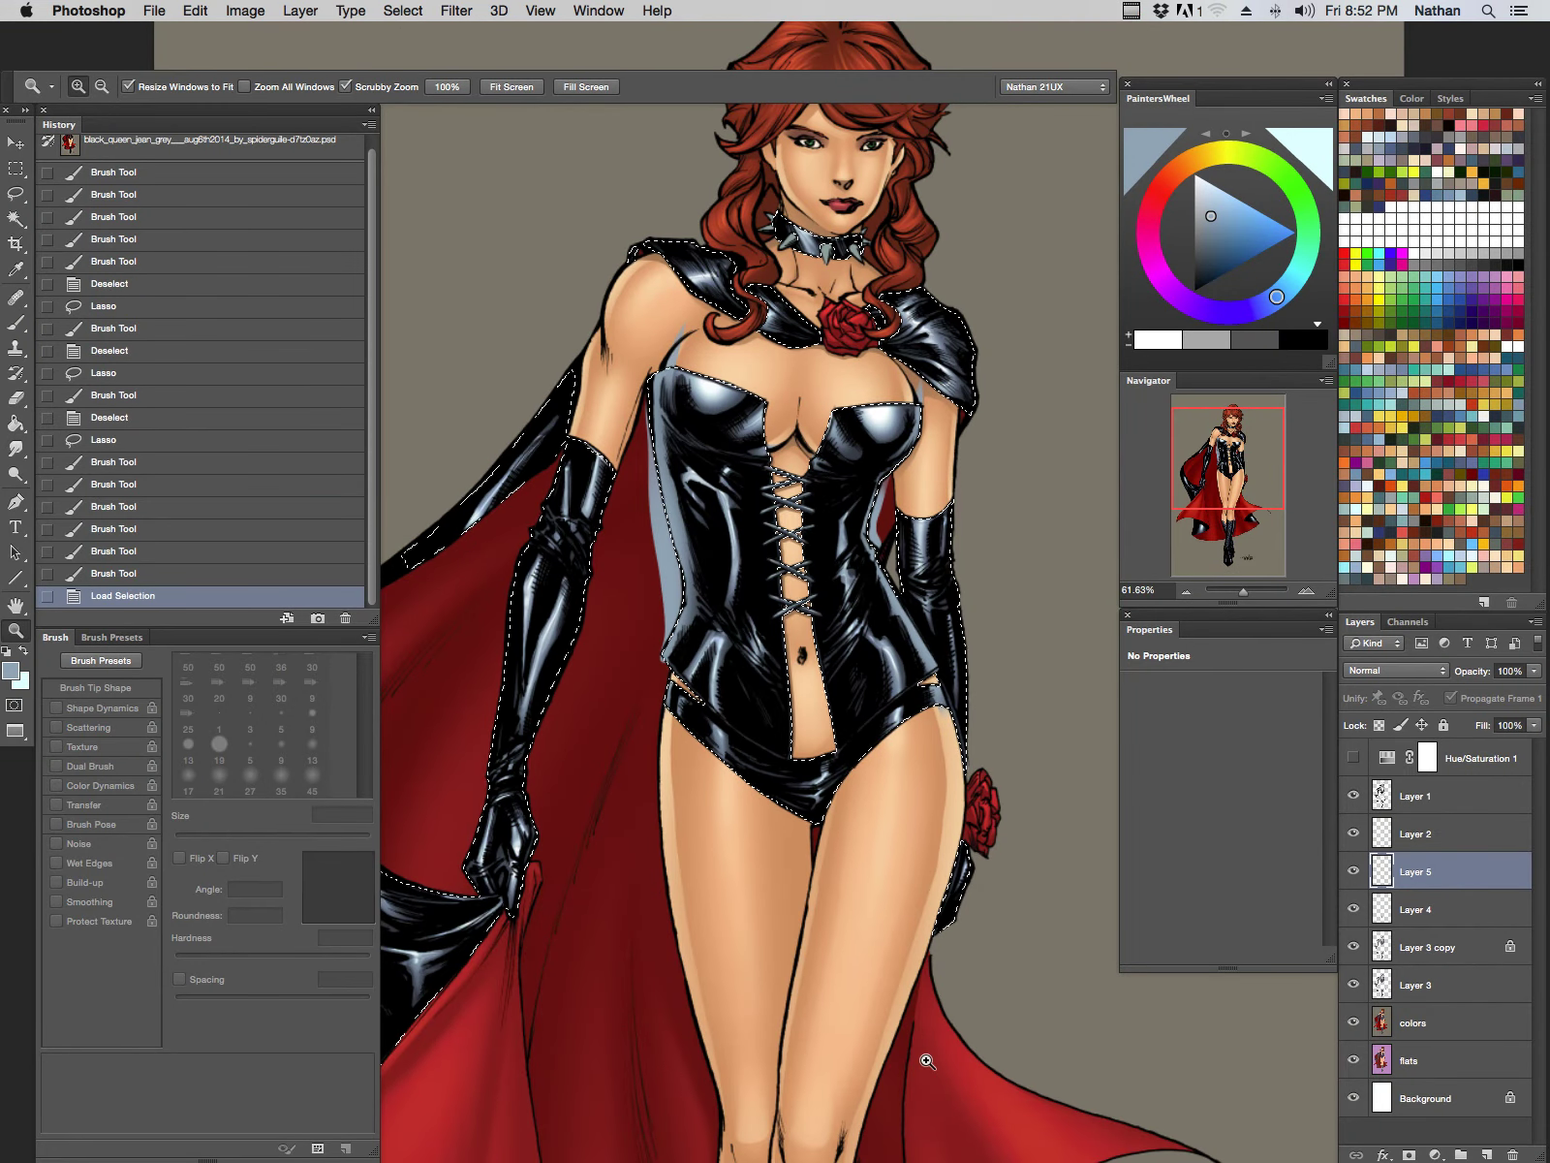
key("shift+super+i")
key("Delete")
key("super+d")
Step: Set Layer 5 to 50% opacity with the Screen blend mode
left_click_drag(927, 1061, 854, 700)
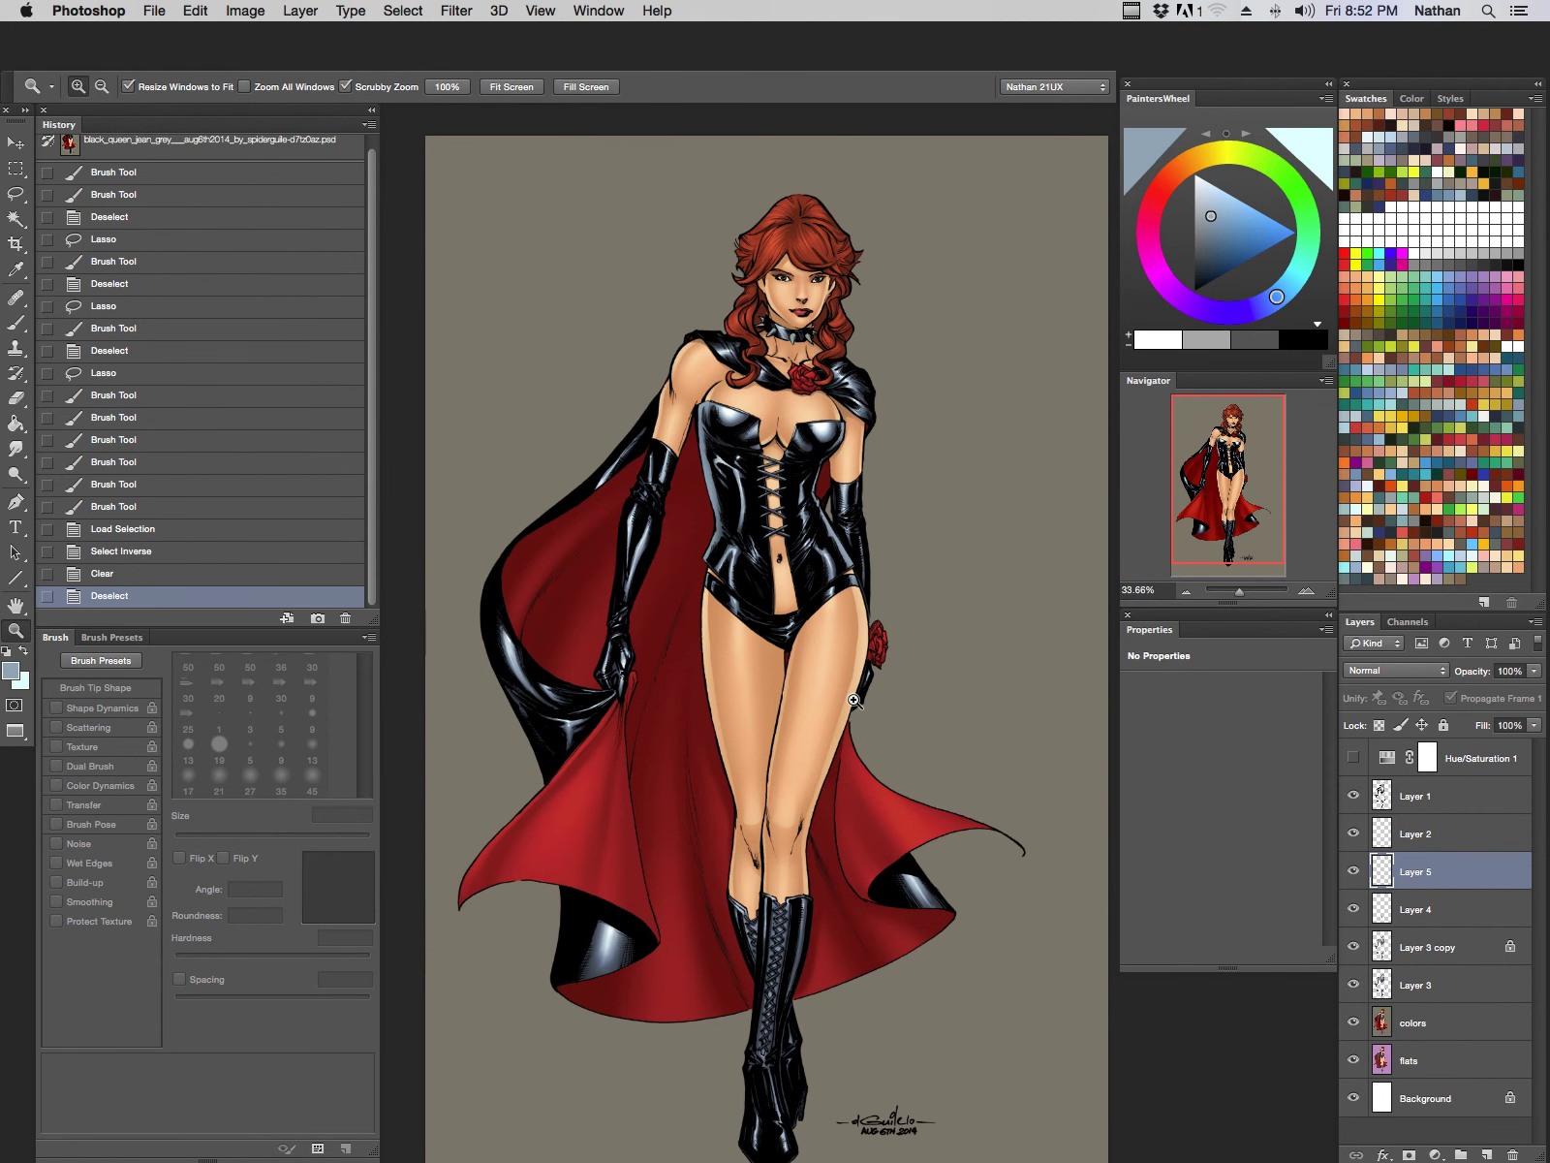
left_click_drag(761, 464, 797, 454)
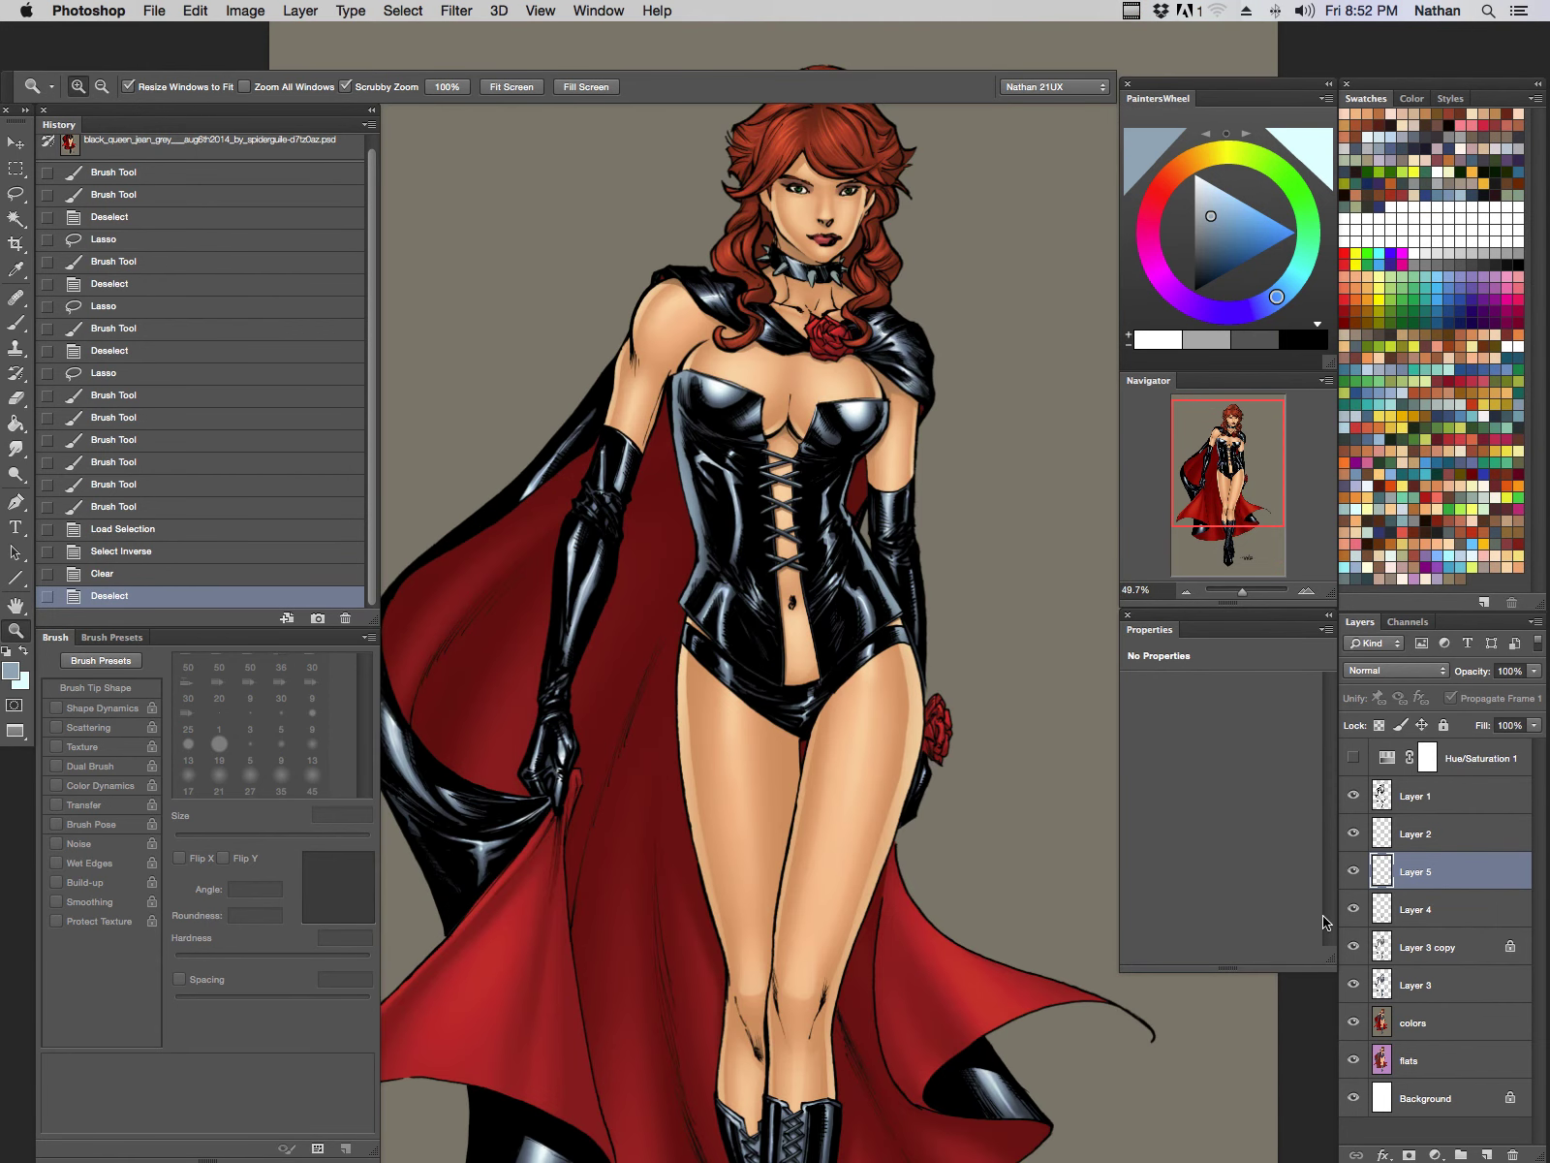
key("h")
key("5")
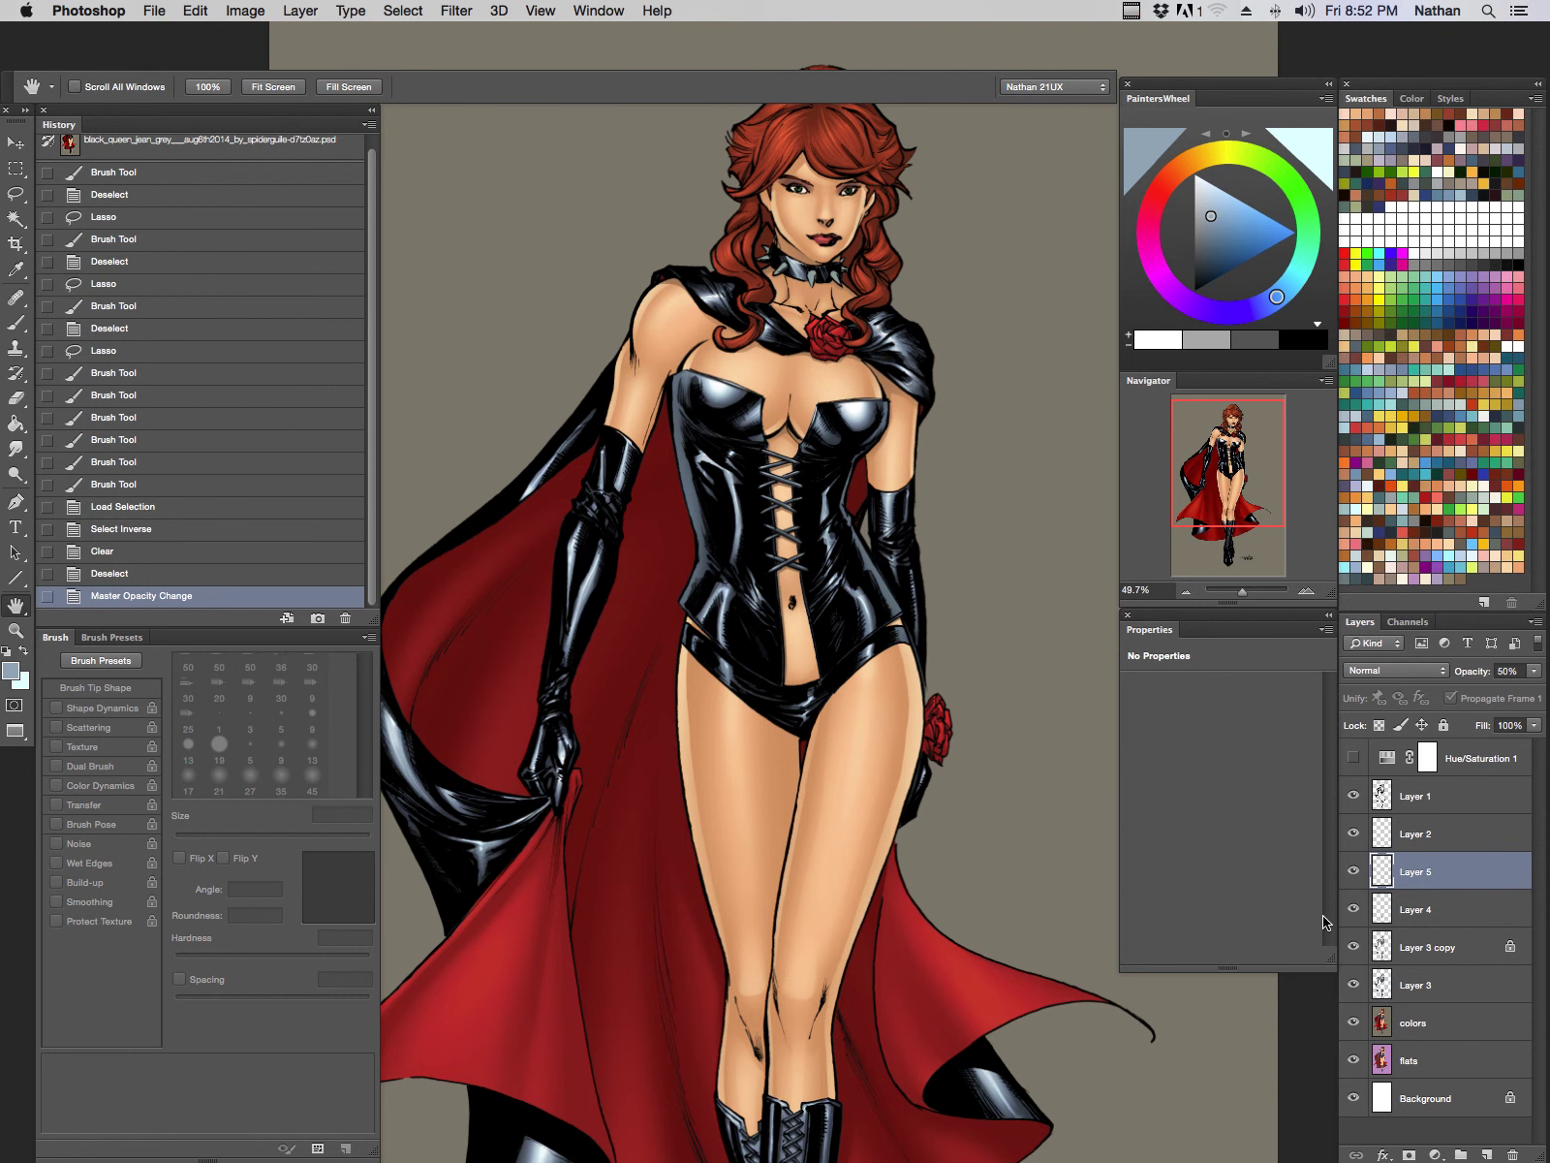
left_click(1442, 682)
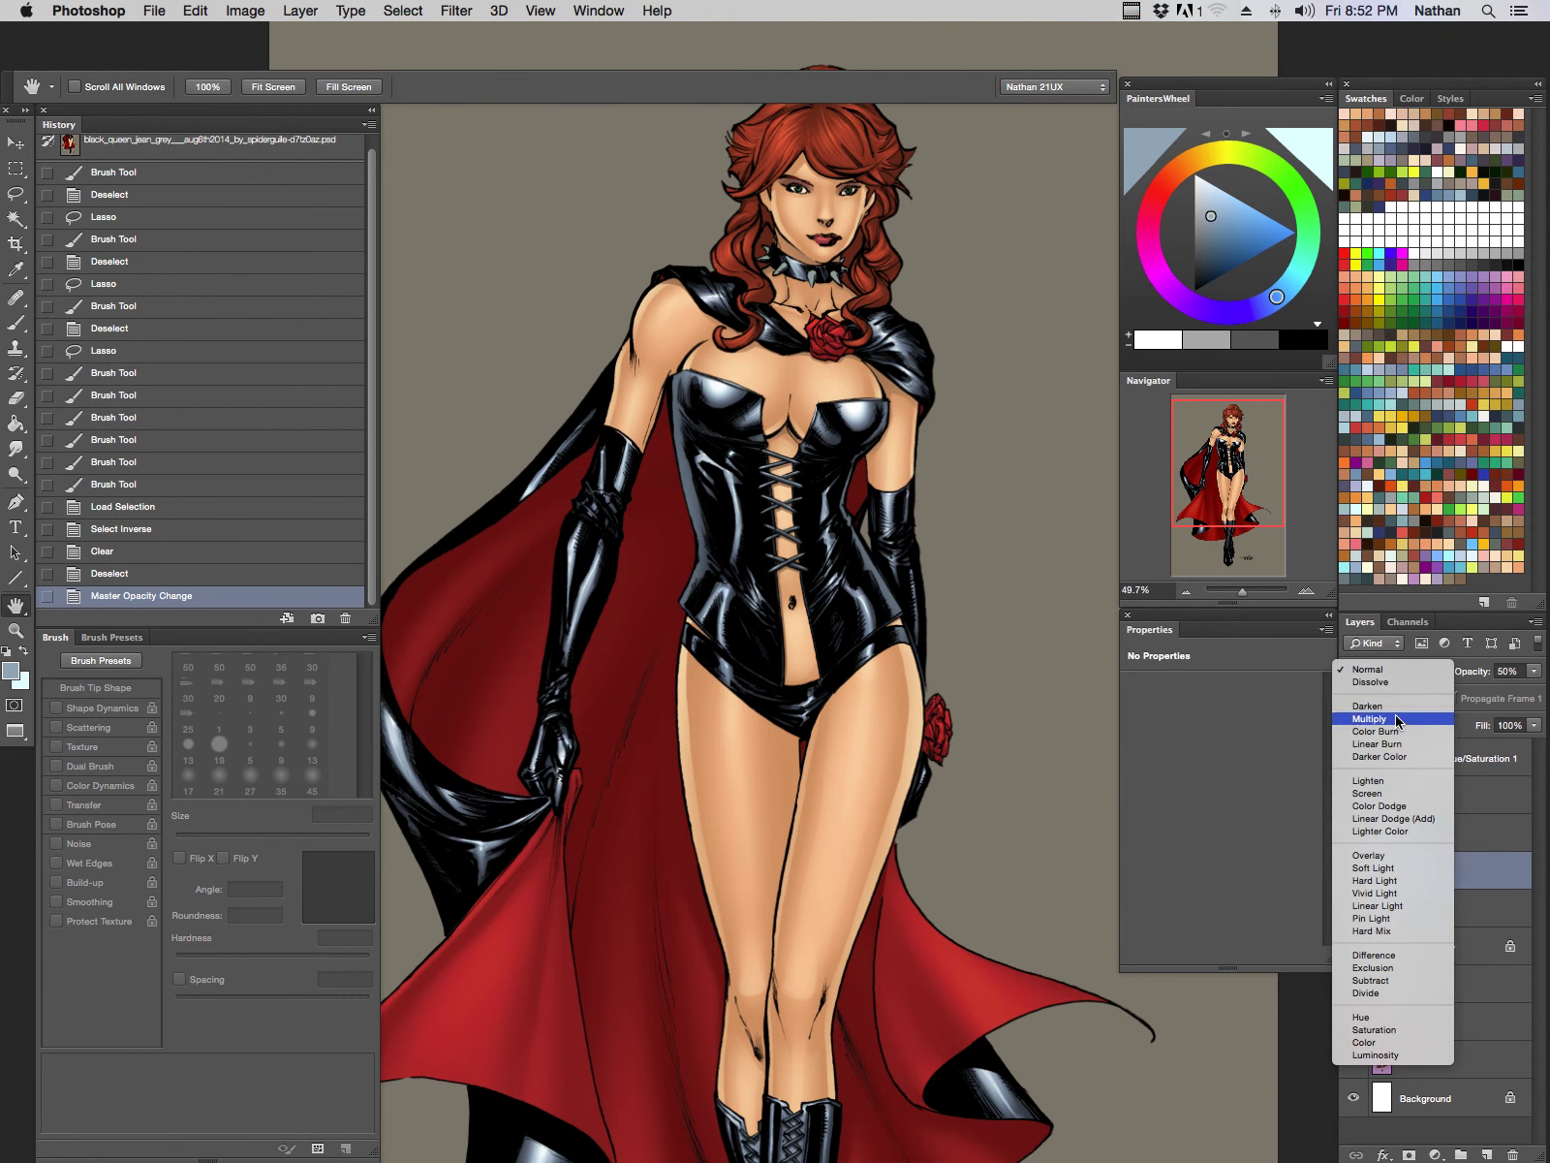
left_click(1391, 794)
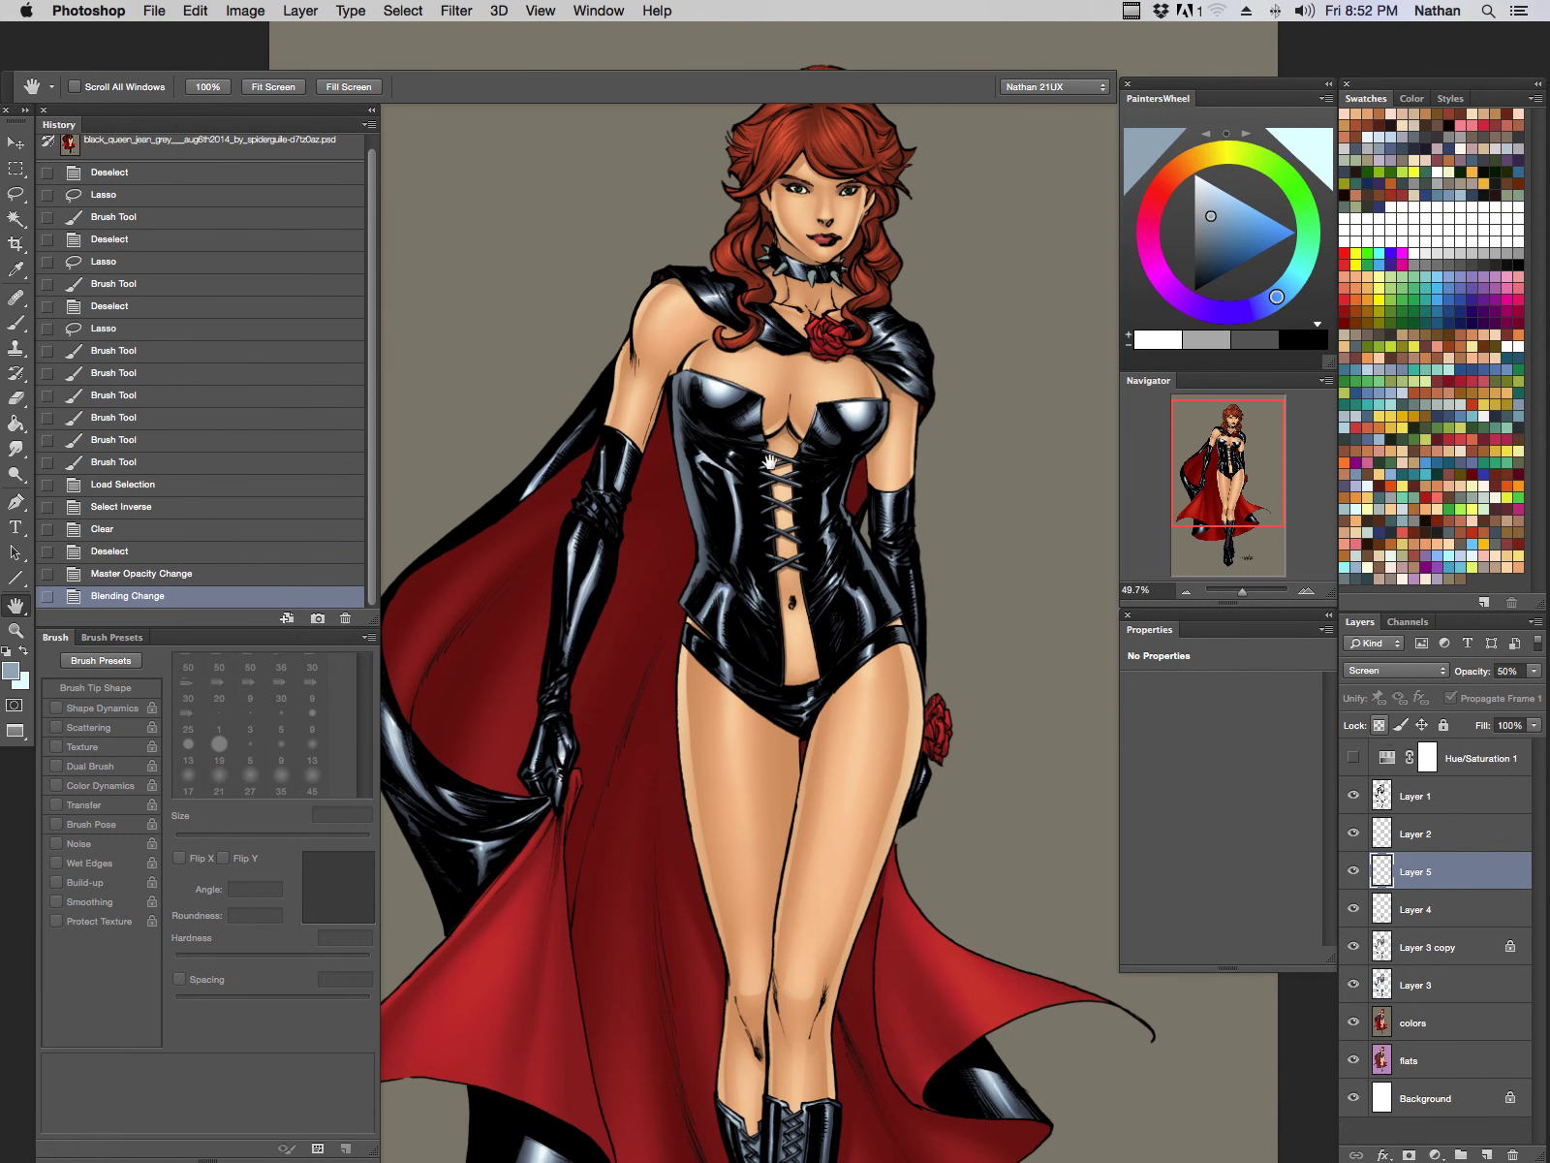
Step: Shift the midtones of Layer 5's rim light toward blue with Color Balance
key("z")
left_click_drag(768, 461, 859, 417)
key("super+b")
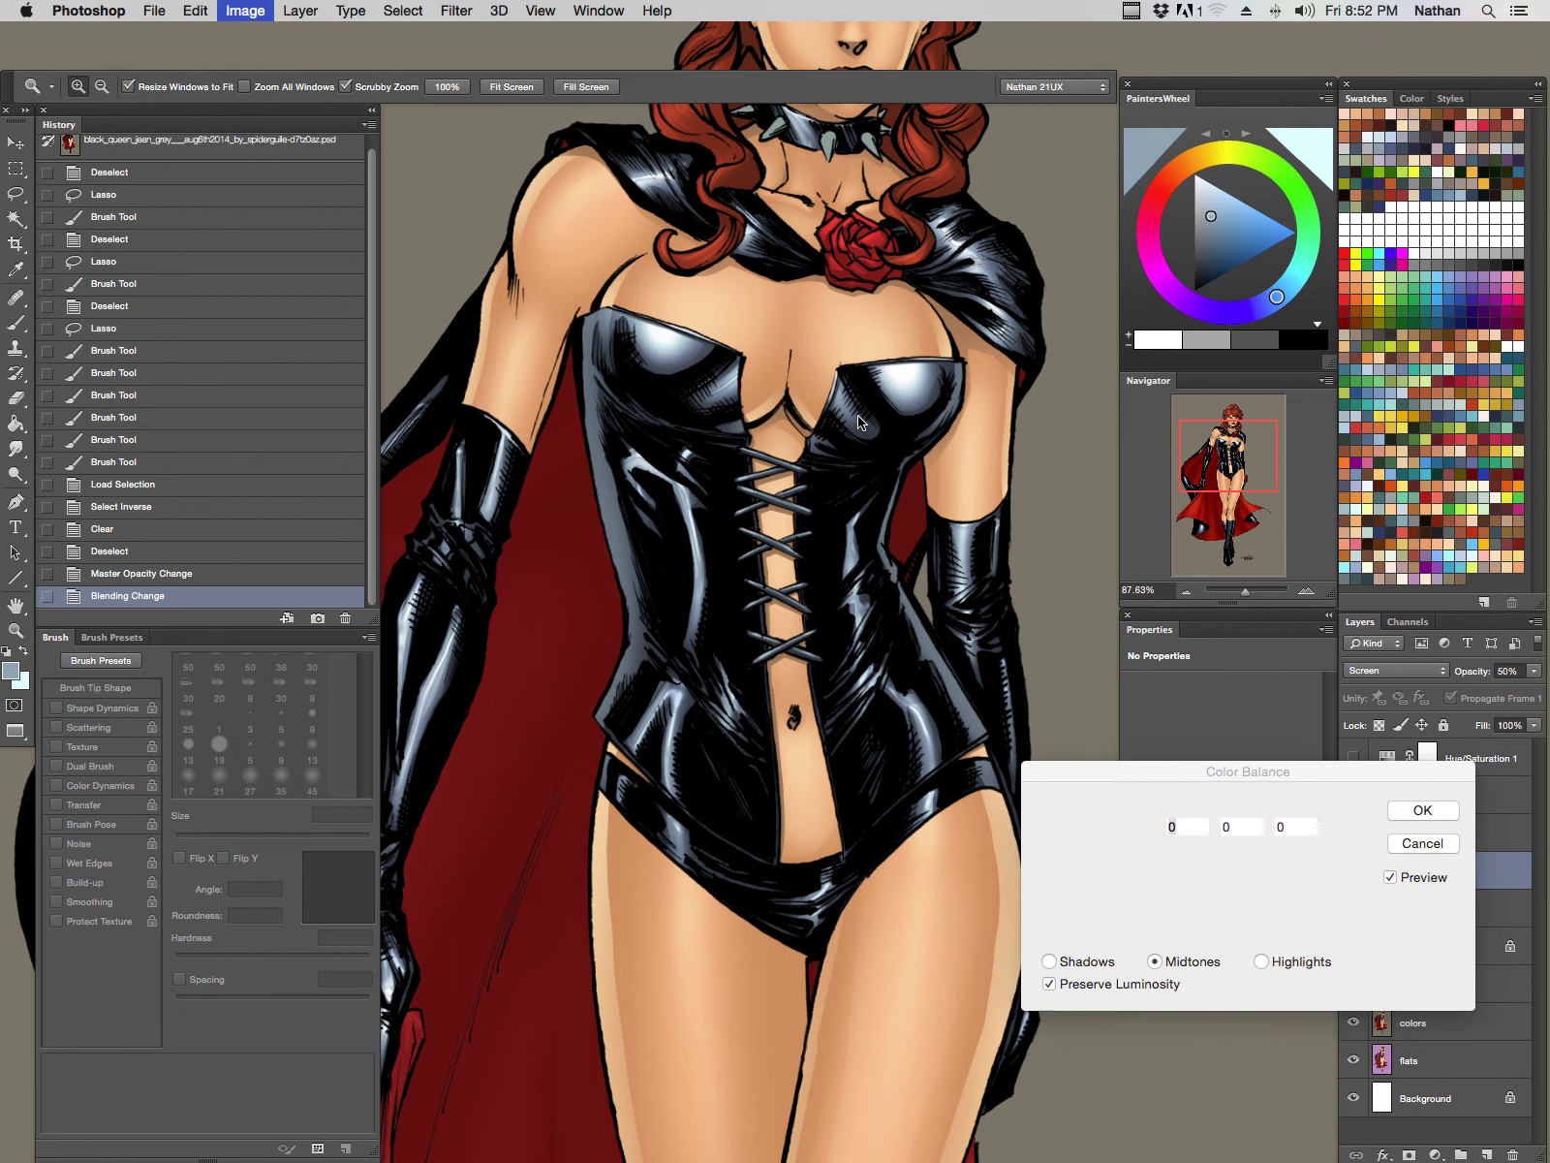
left_click_drag(1214, 906, 1280, 906)
mouse_move(1206, 859)
left_mouse_down()
mouse_move(1160, 869)
mouse_move(1224, 884)
left_mouse_up()
left_click(1419, 812)
Step: Try Layer 5 at 100% and 20% opacity, and settle on 30%
left_click_drag(1076, 669, 967, 607)
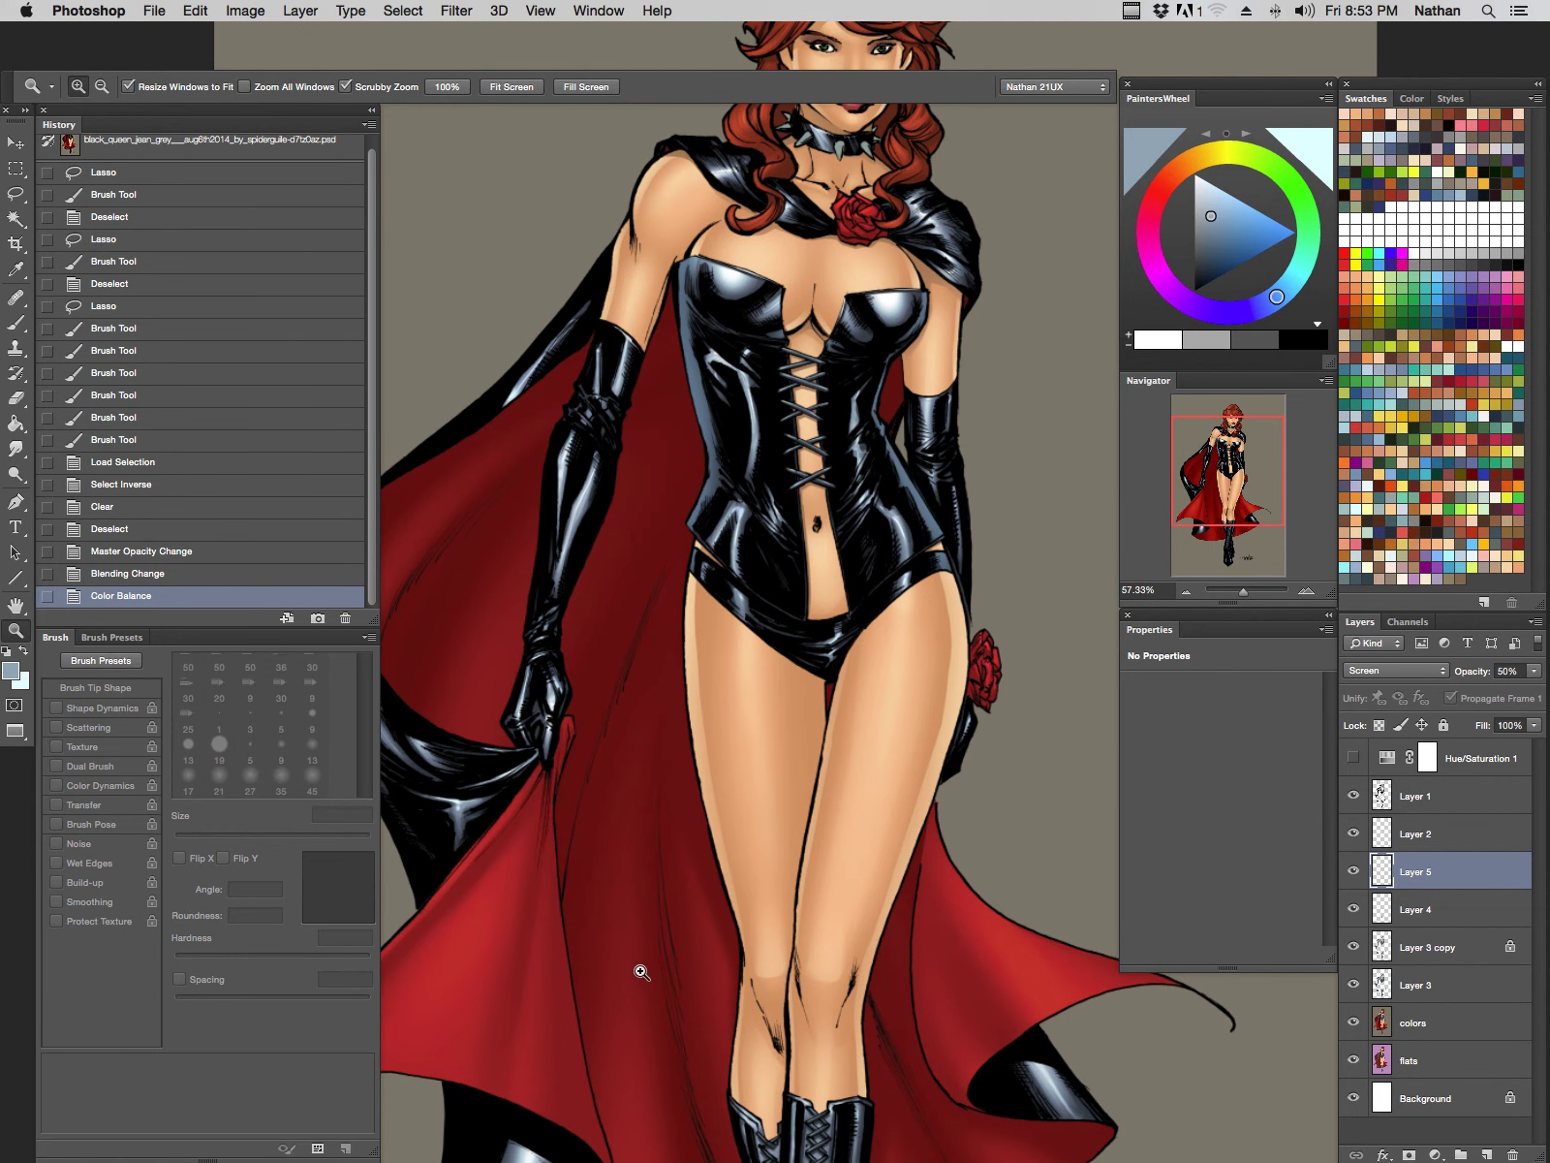
key("h")
key("0")
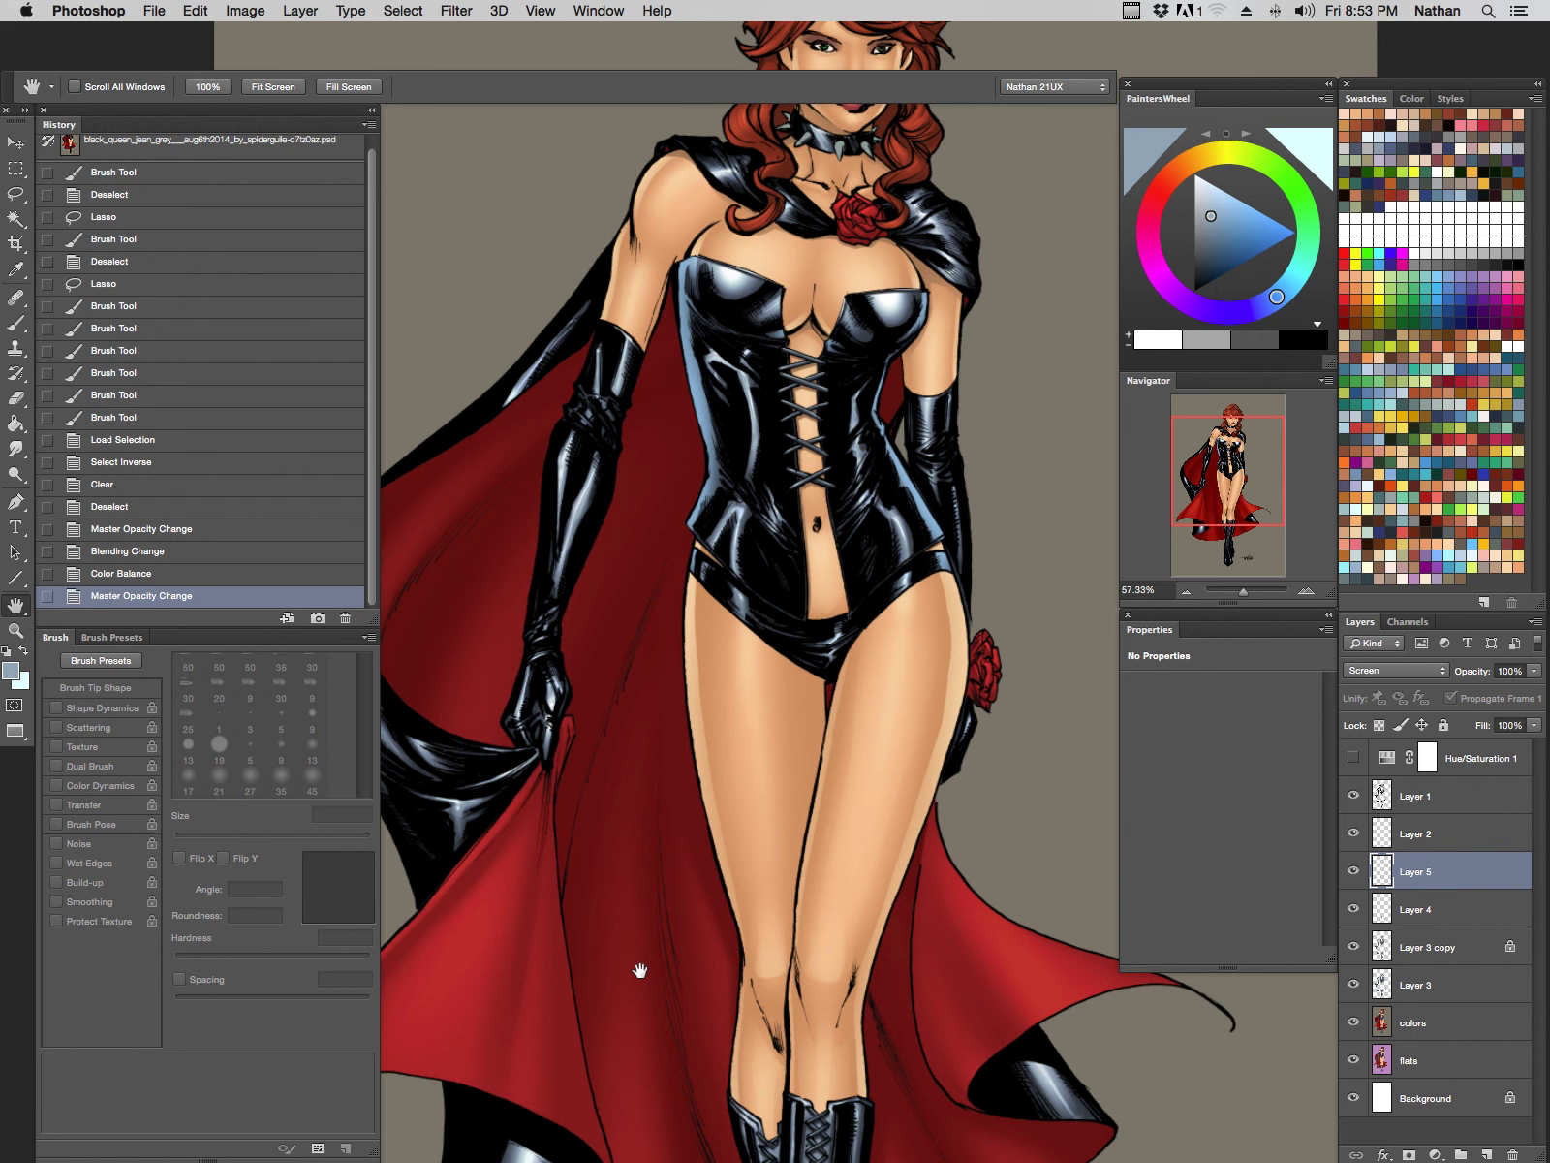
key("super+z")
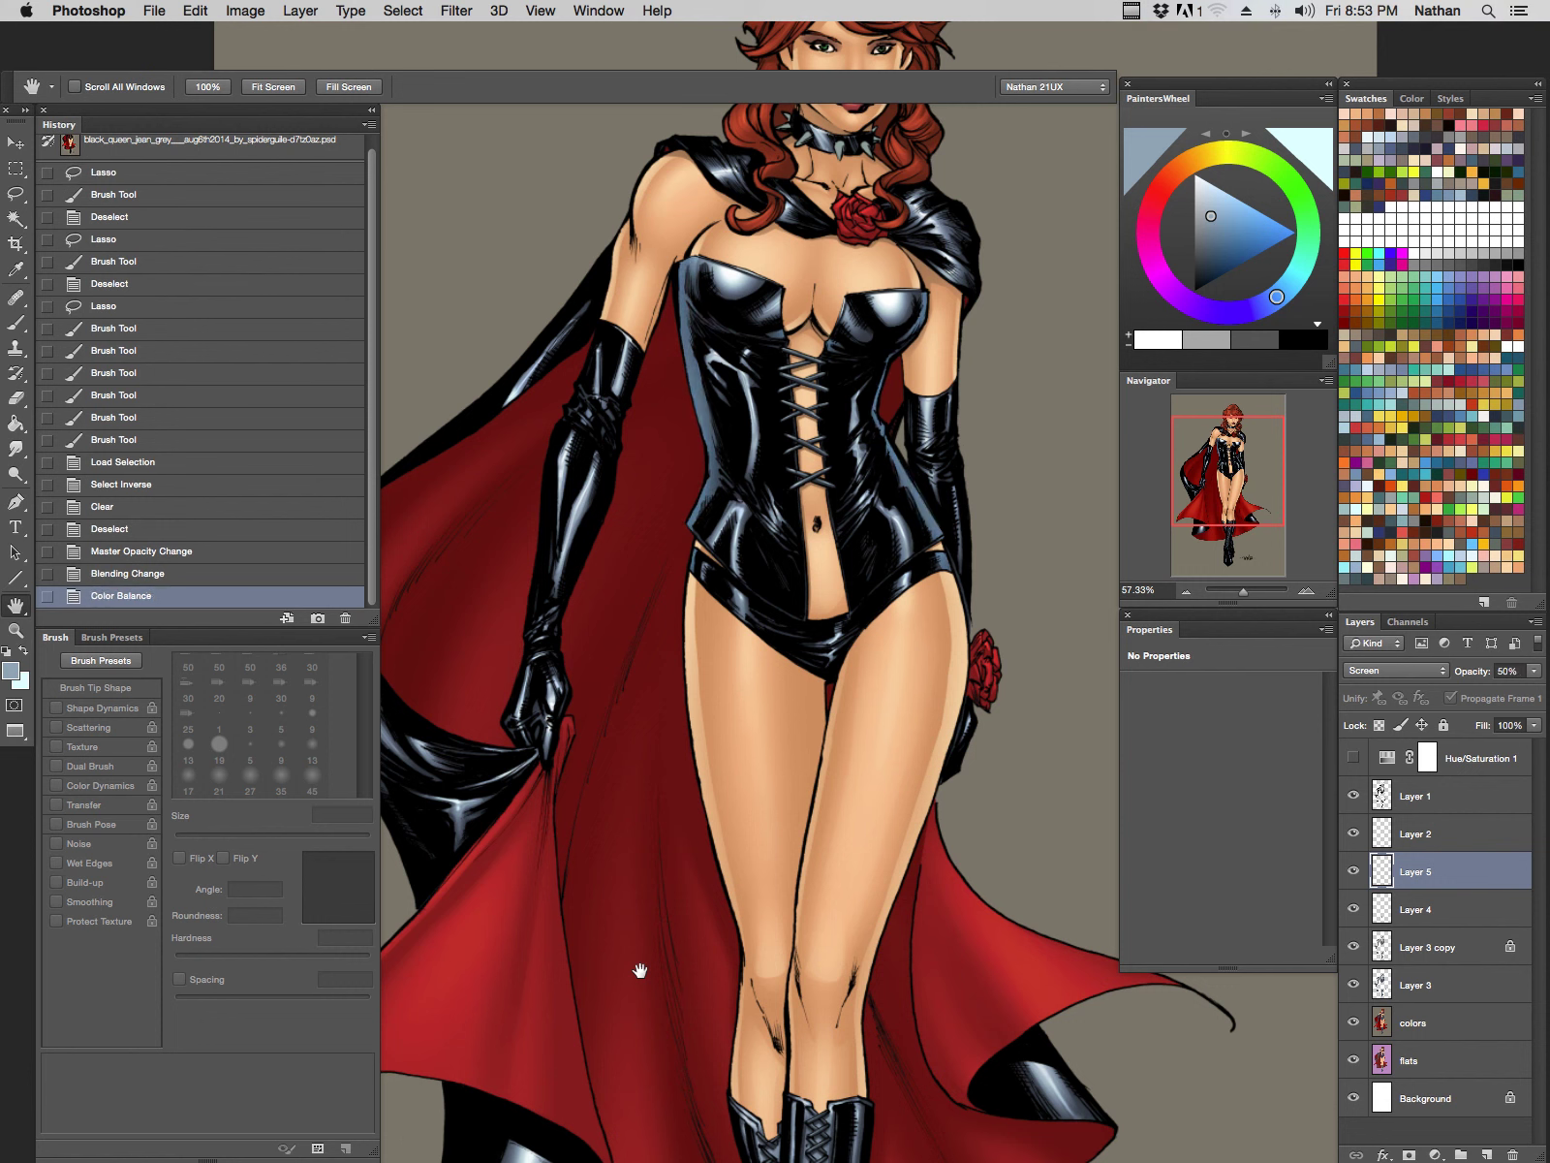
key("2")
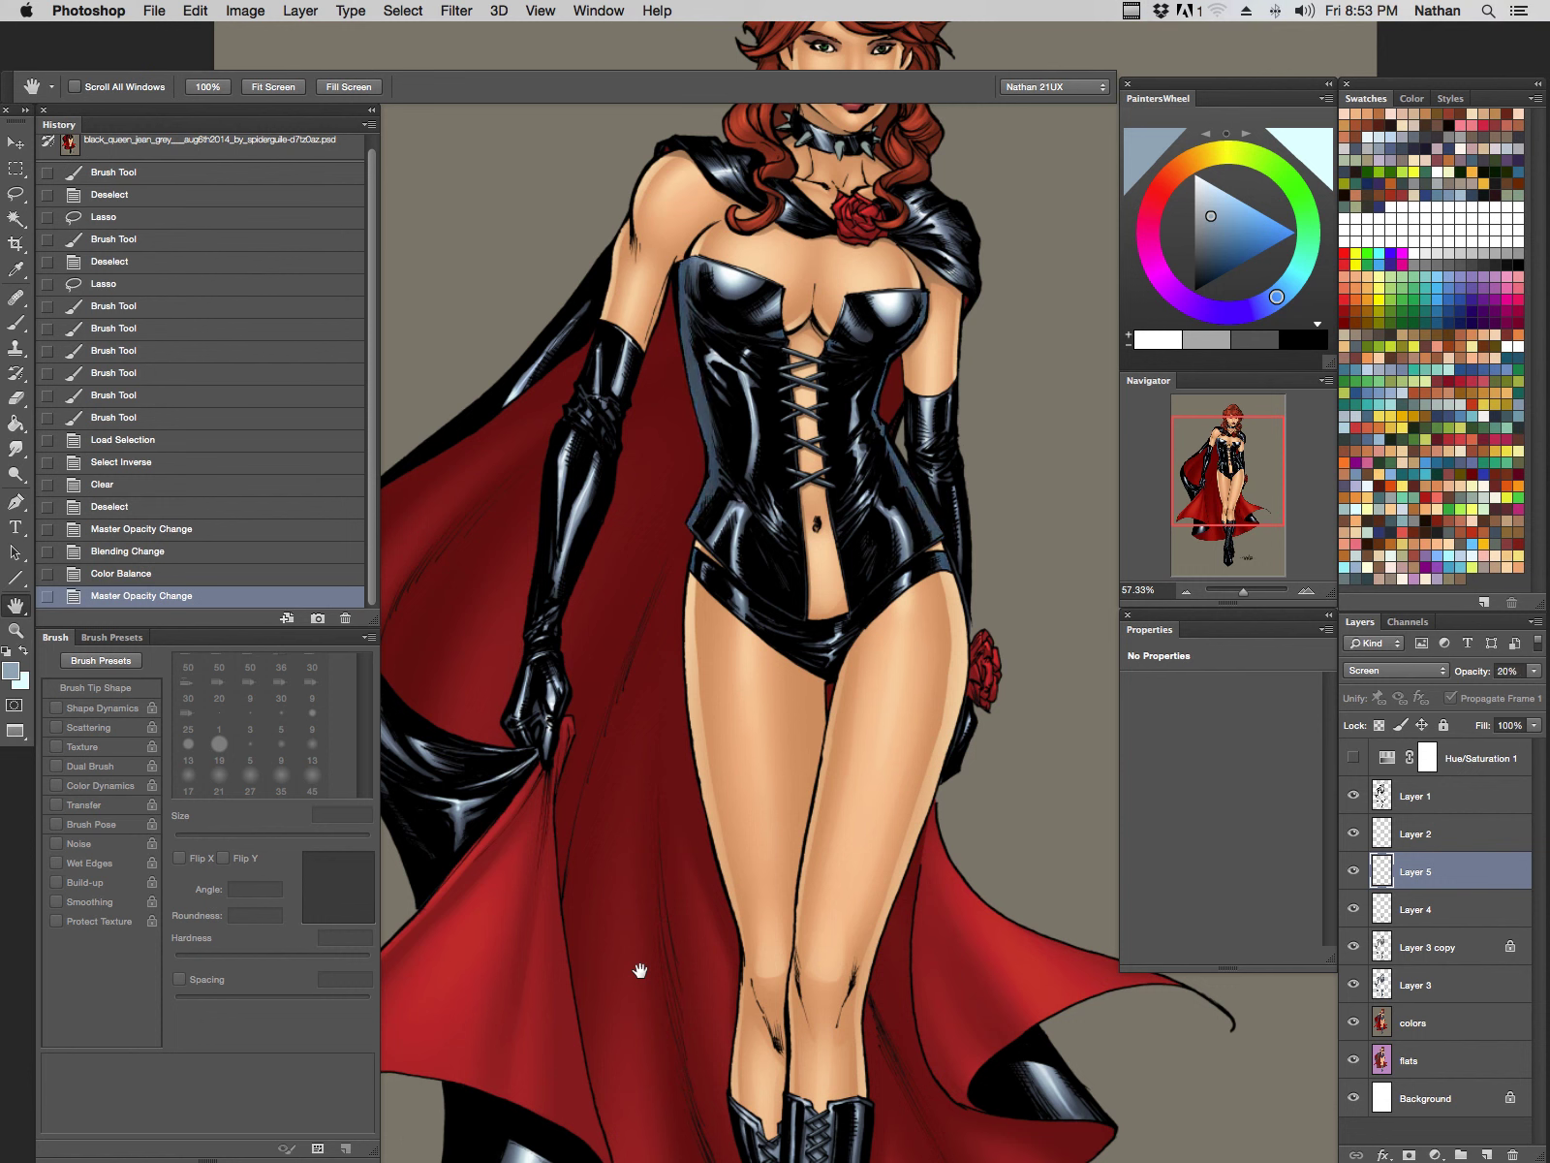
key("3")
left_click_drag(870, 792, 843, 696)
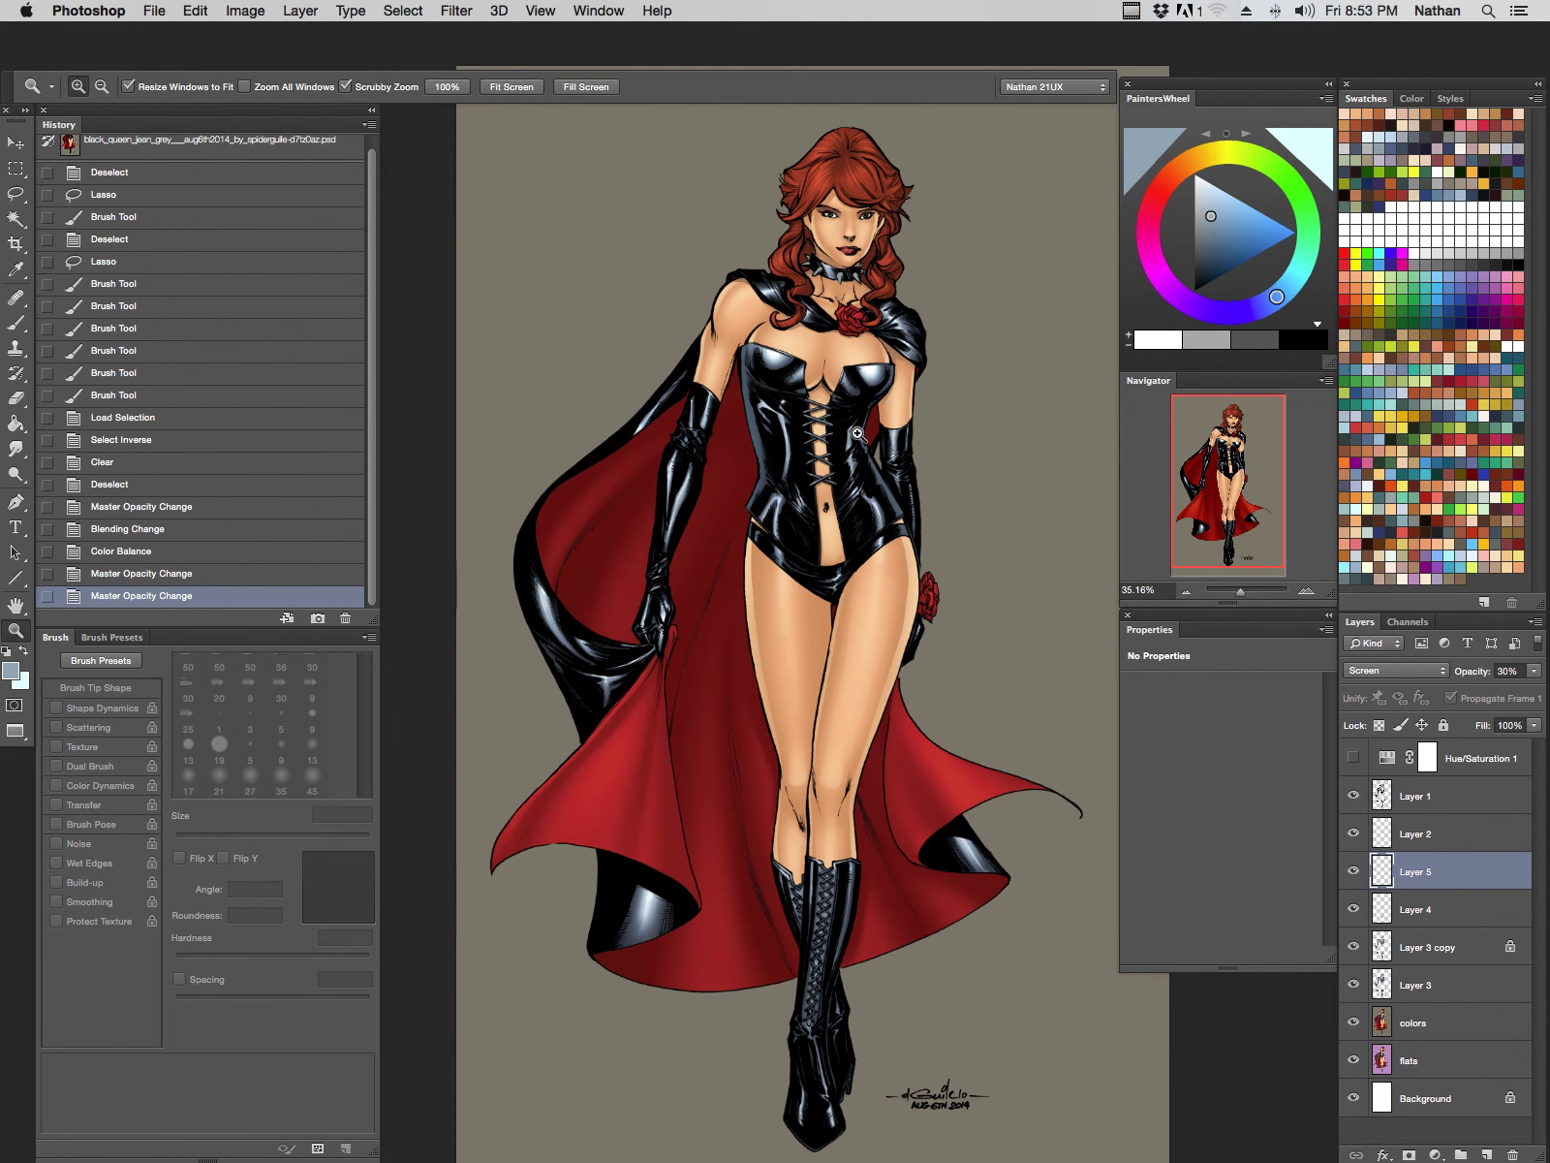
left_click_drag(858, 455, 868, 613)
left_click_drag(904, 407, 945, 438)
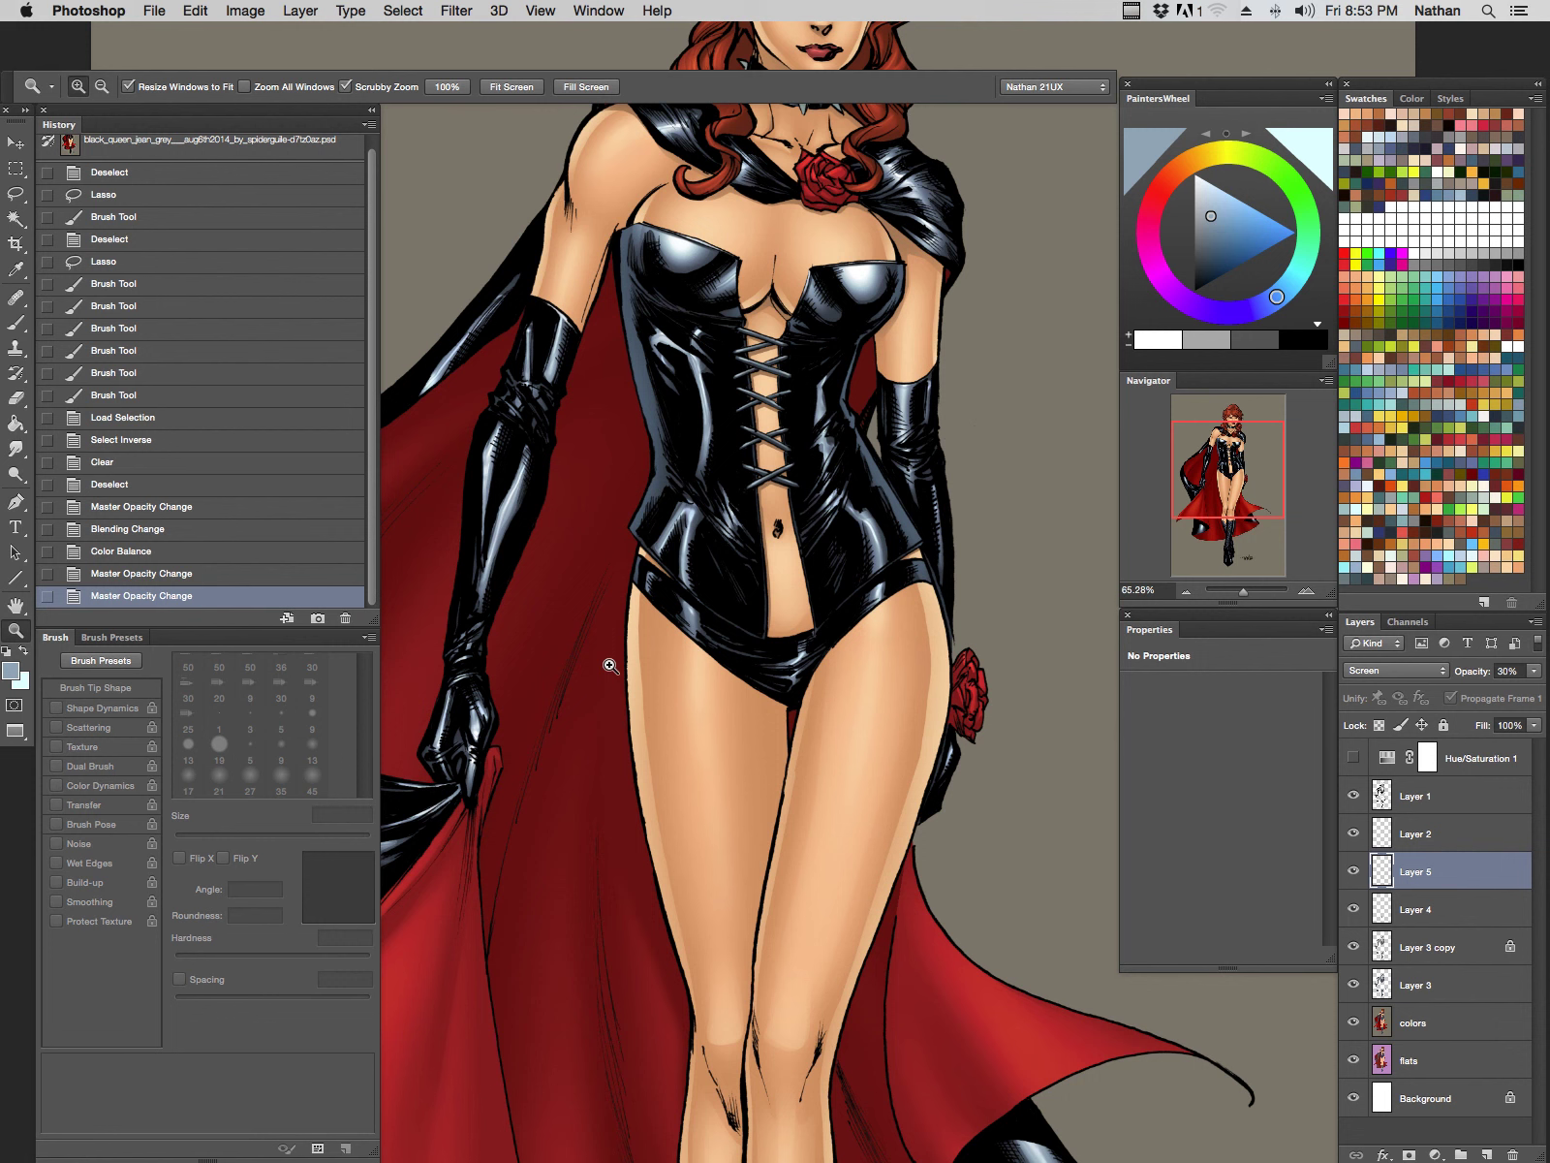
Step: Try brightening the rim light along the corset's image-left side with a 90 px Dodge tool set to Highlights, and undo the strokes
key("o")
key("bracketright")
mouse_move(627, 334)
left_mouse_down()
mouse_move(631, 208)
mouse_move(625, 391)
mouse_move(653, 568)
left_mouse_up()
key("super+z")
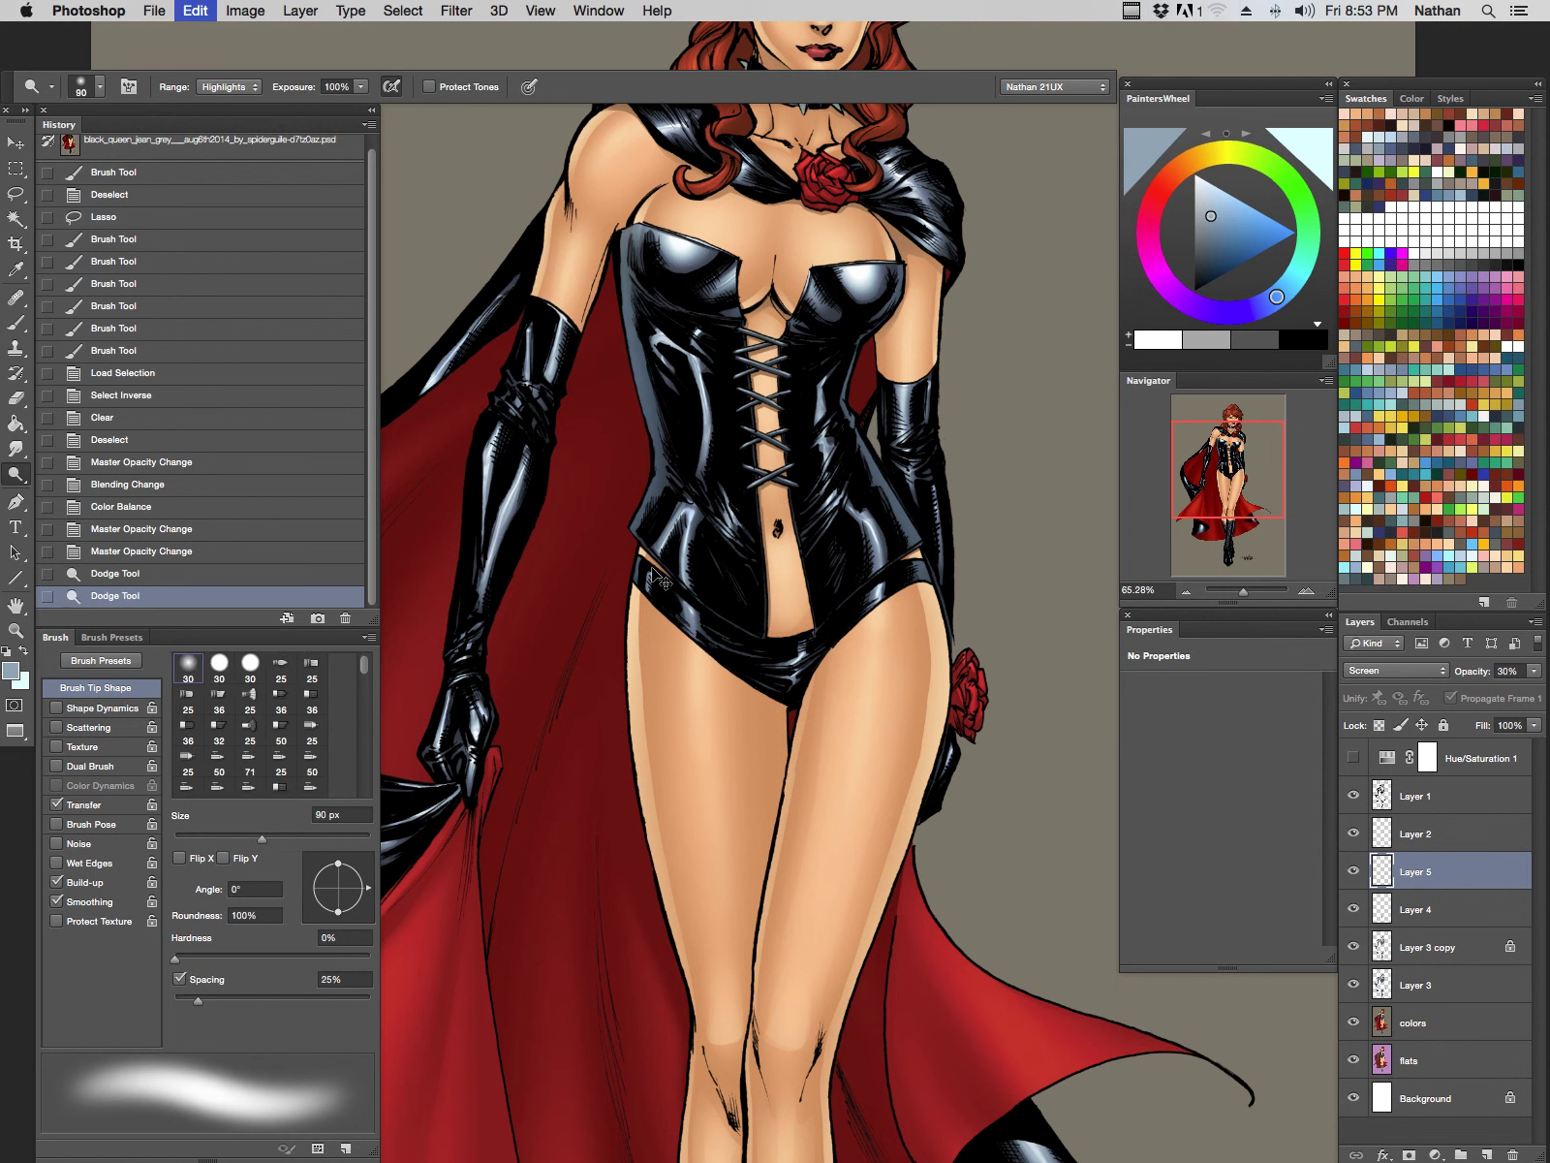
key("super+alt+z")
key("super+alt+z")
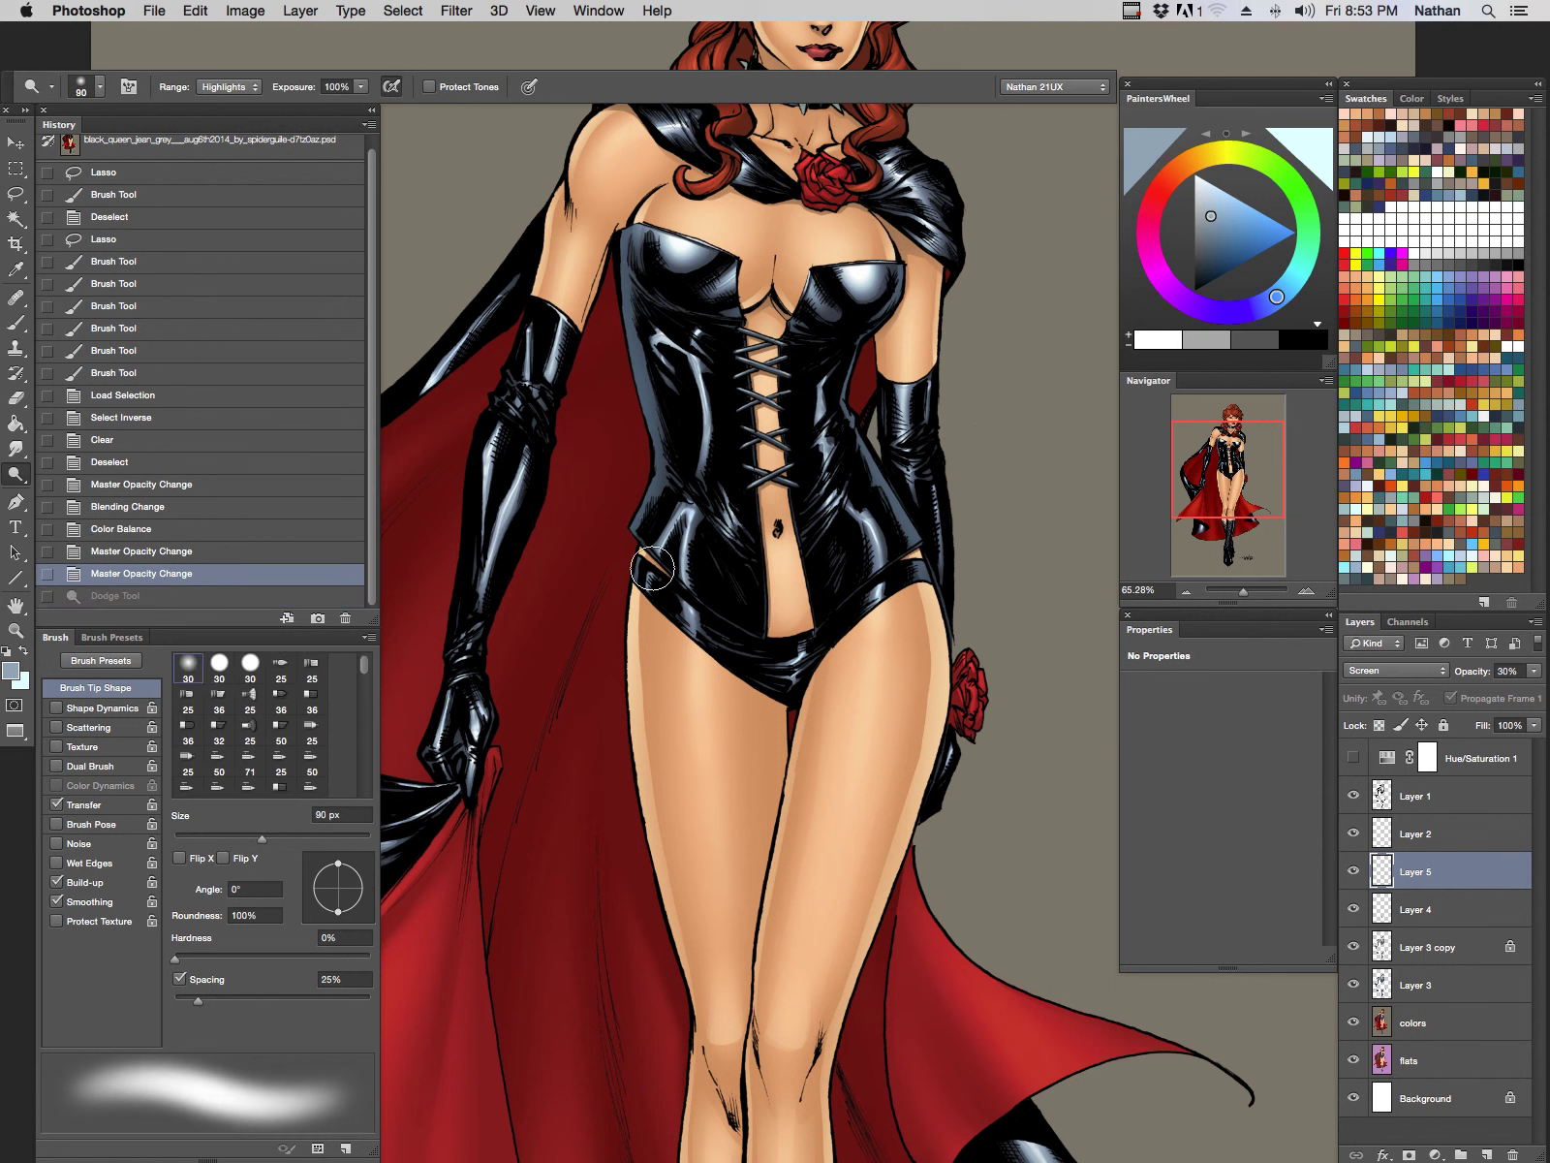
Step: Merge Layer 5 down through Layer 3 into a single layer and toggle its visibility to compare the costume shading
left_click(1422, 986, "shift")
key("super+e")
left_click(1353, 872)
left_click(1354, 872)
left_click(1353, 872)
left_click(1354, 872)
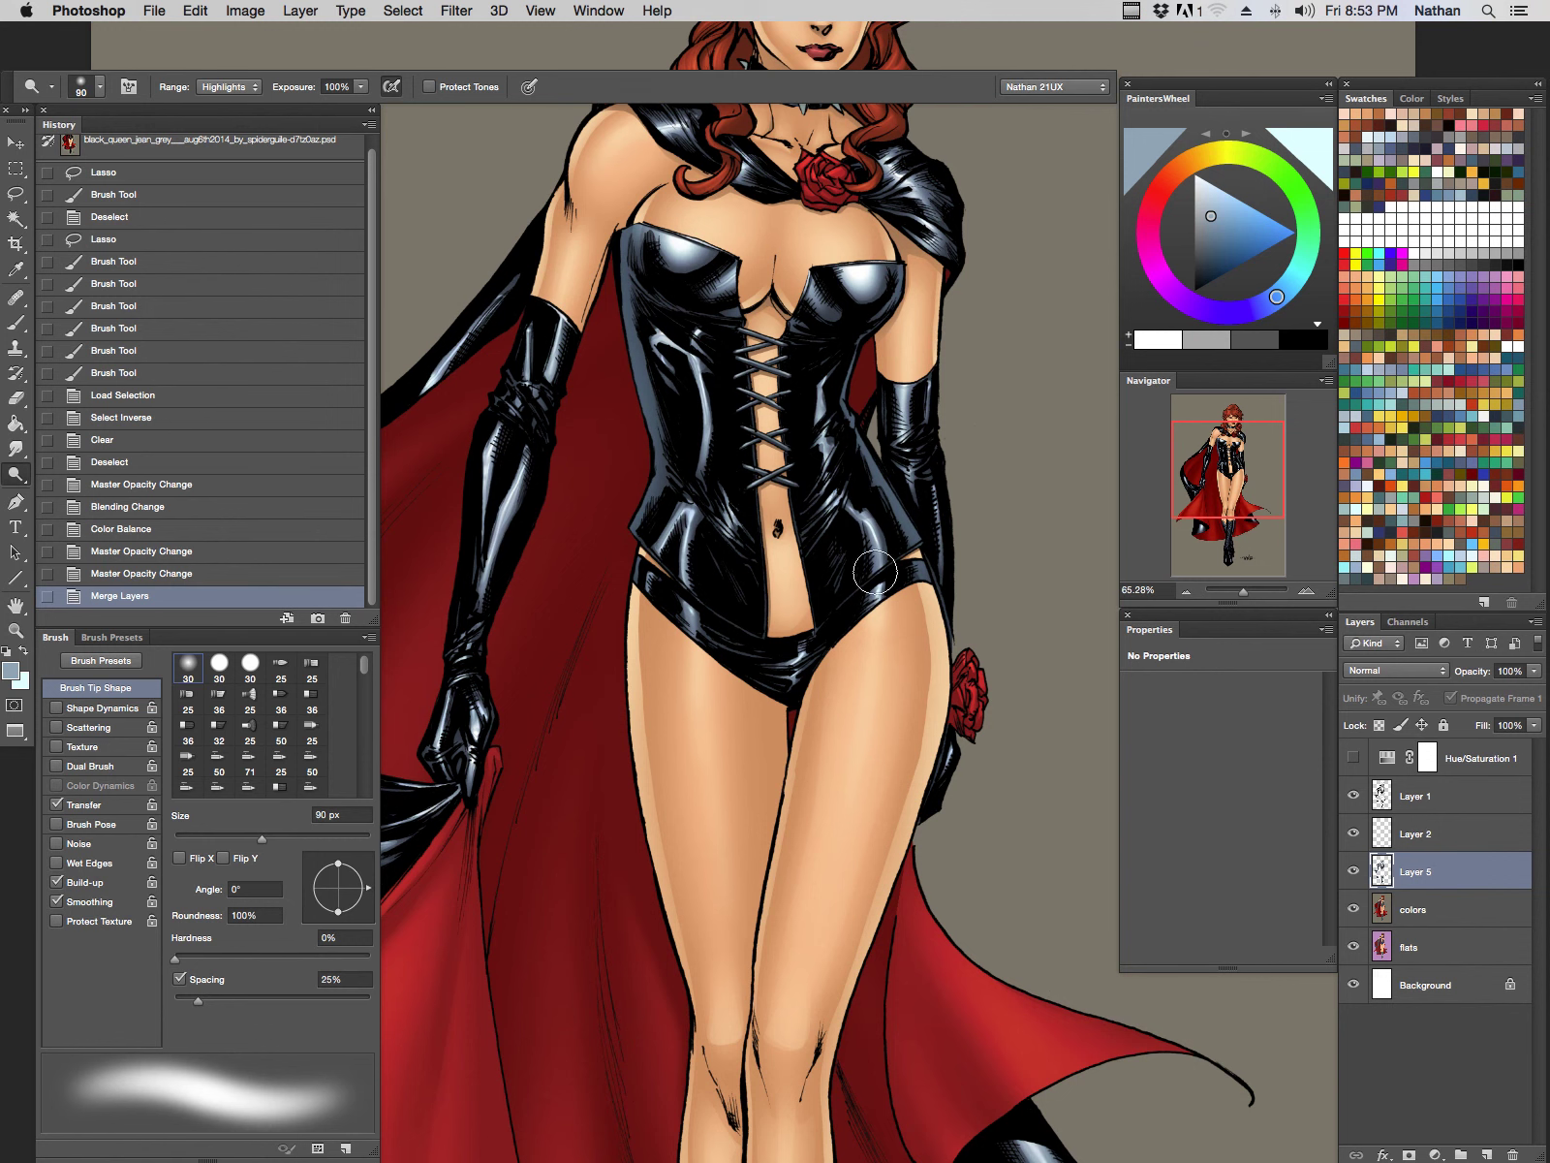
Step: Brighten the rim light along both sides of the corset and the hip with a 70 px Dodge tool set to Highlights on Layer 5
key("bracketleft")
key("bracketleft")
mouse_move(648, 432)
left_mouse_down()
mouse_move(639, 170)
mouse_move(615, 296)
left_mouse_up()
left_click_drag(651, 474, 620, 548)
left_click_drag(612, 567, 597, 617)
left_click_drag(910, 244, 902, 334)
left_click_drag(883, 439, 920, 545)
left_click_drag(928, 578, 938, 611)
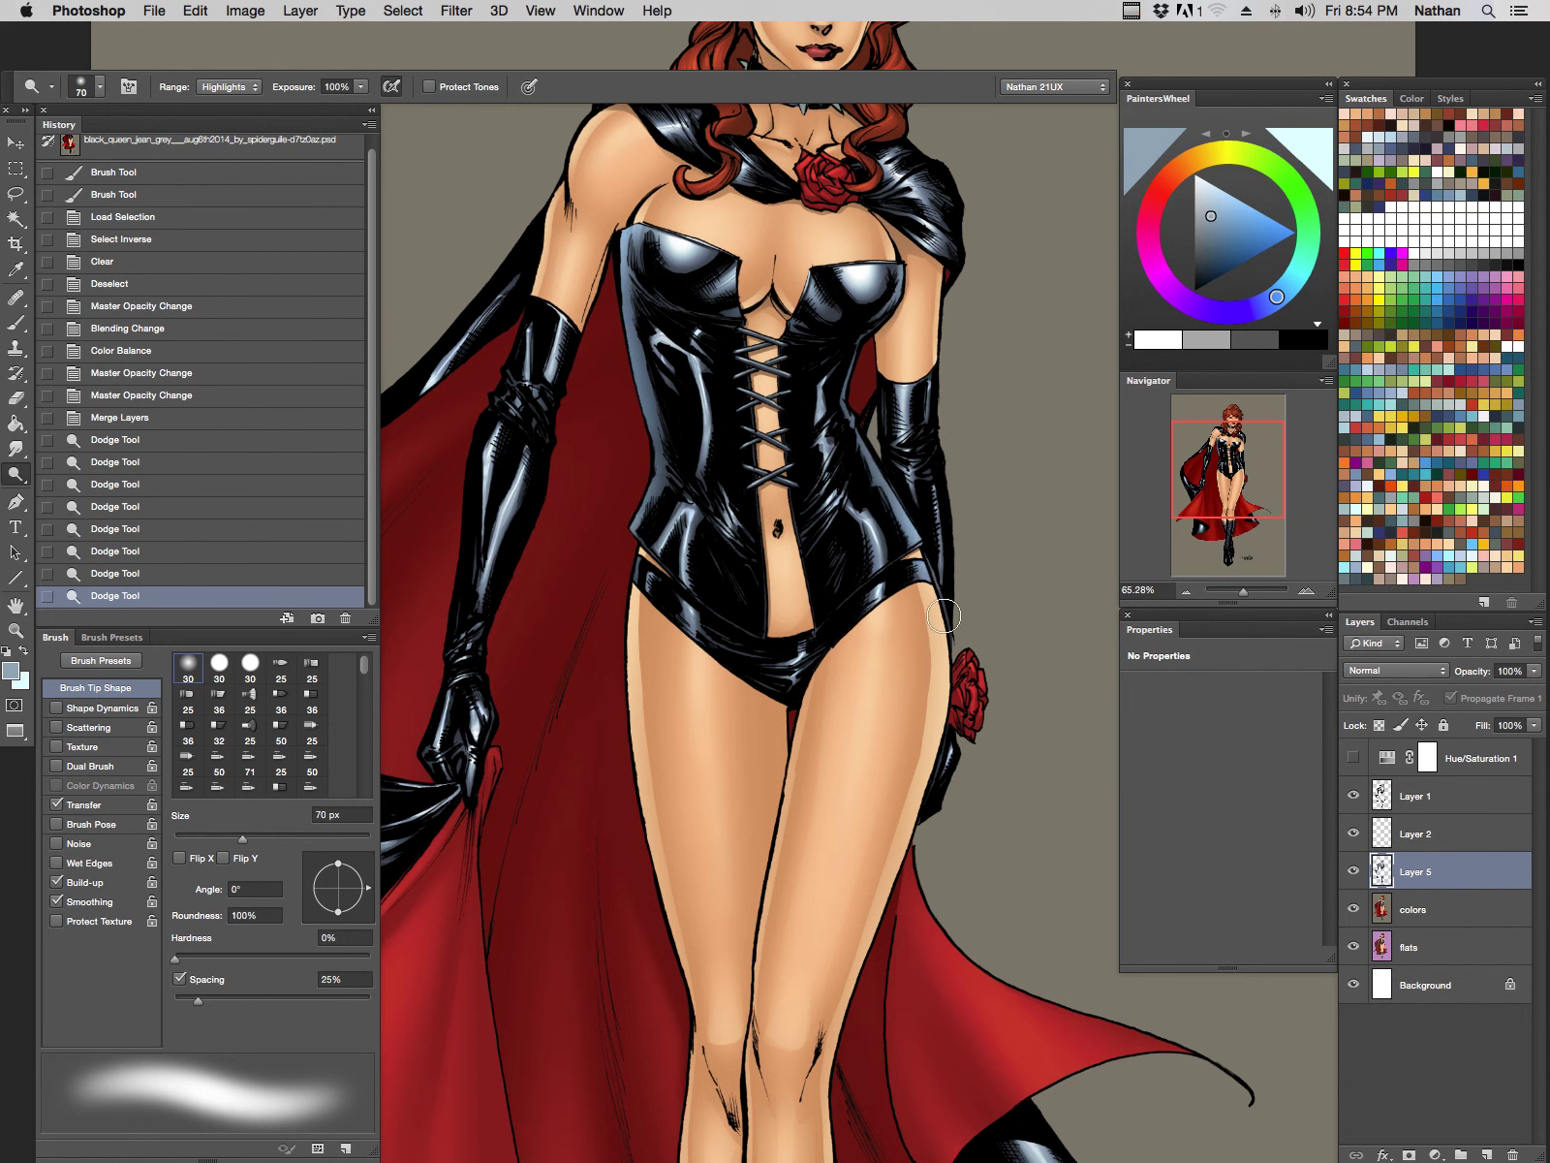
left_click_drag(636, 487, 631, 528)
left_click_drag(616, 641, 610, 742)
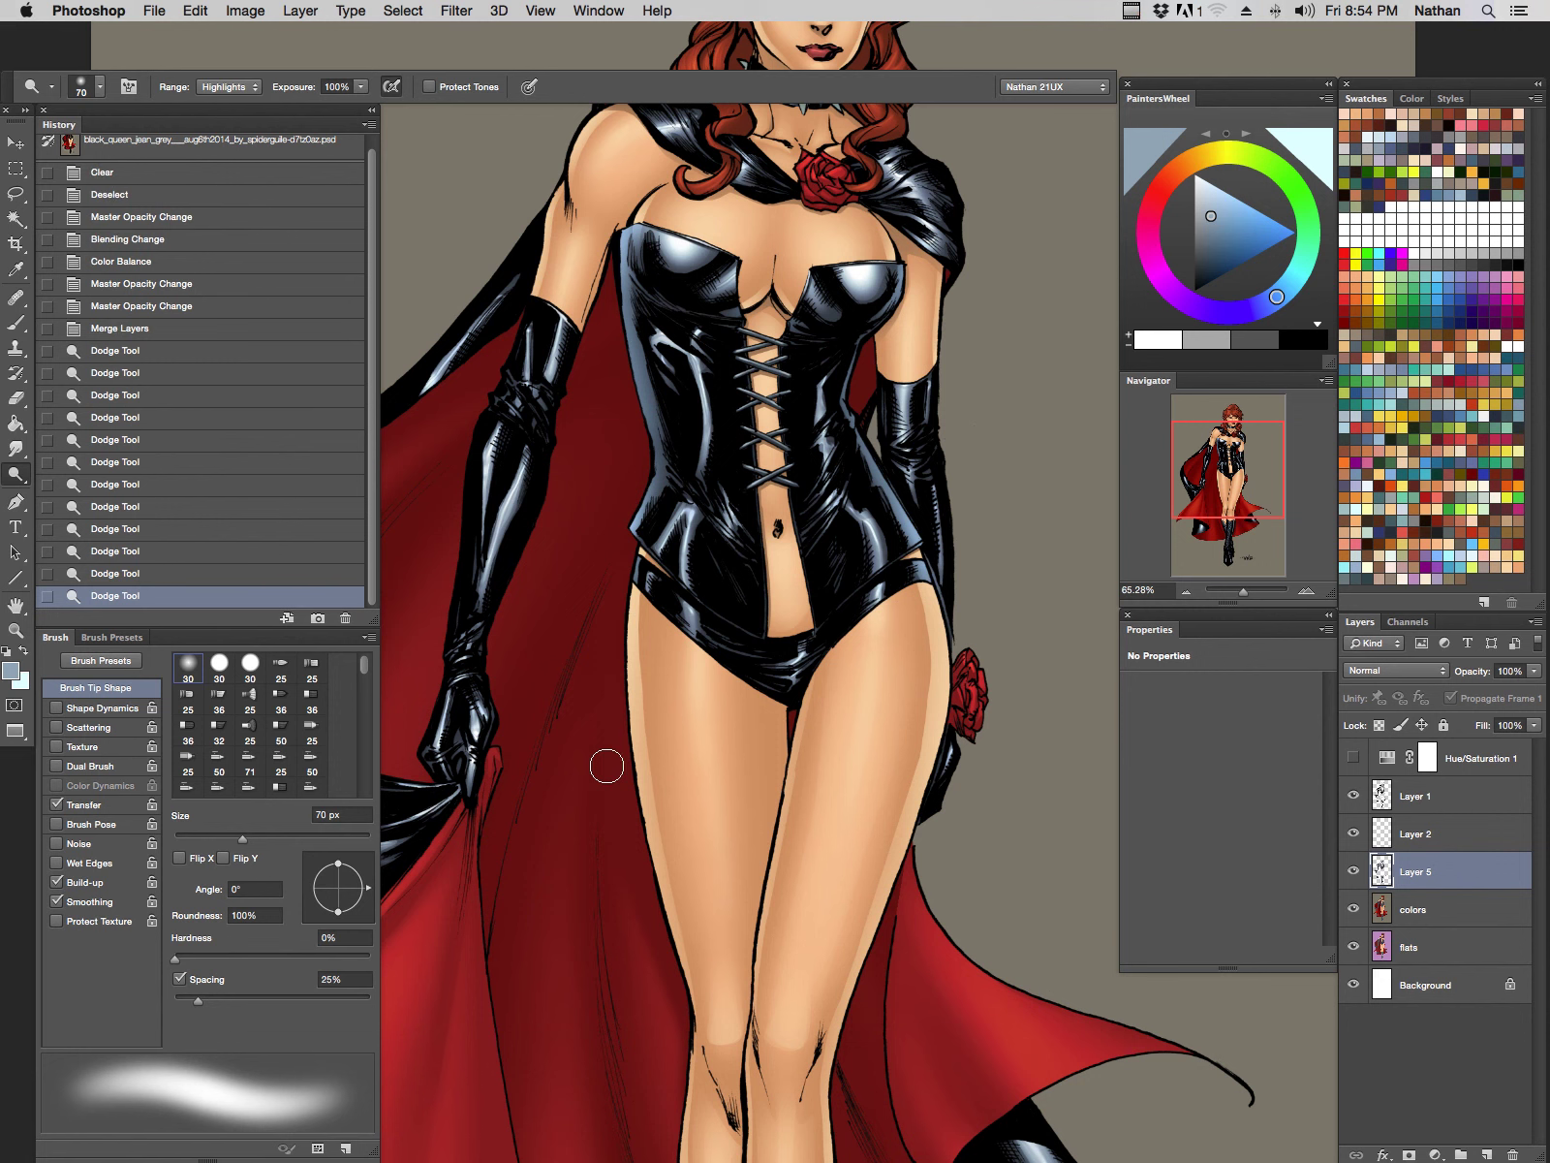
Step: Intensify the rim light along the corset's image-left edge from bust to hem with a 45 px Dodge tool, and check the whole figure
key("z")
left_click_drag(967, 697, 900, 746)
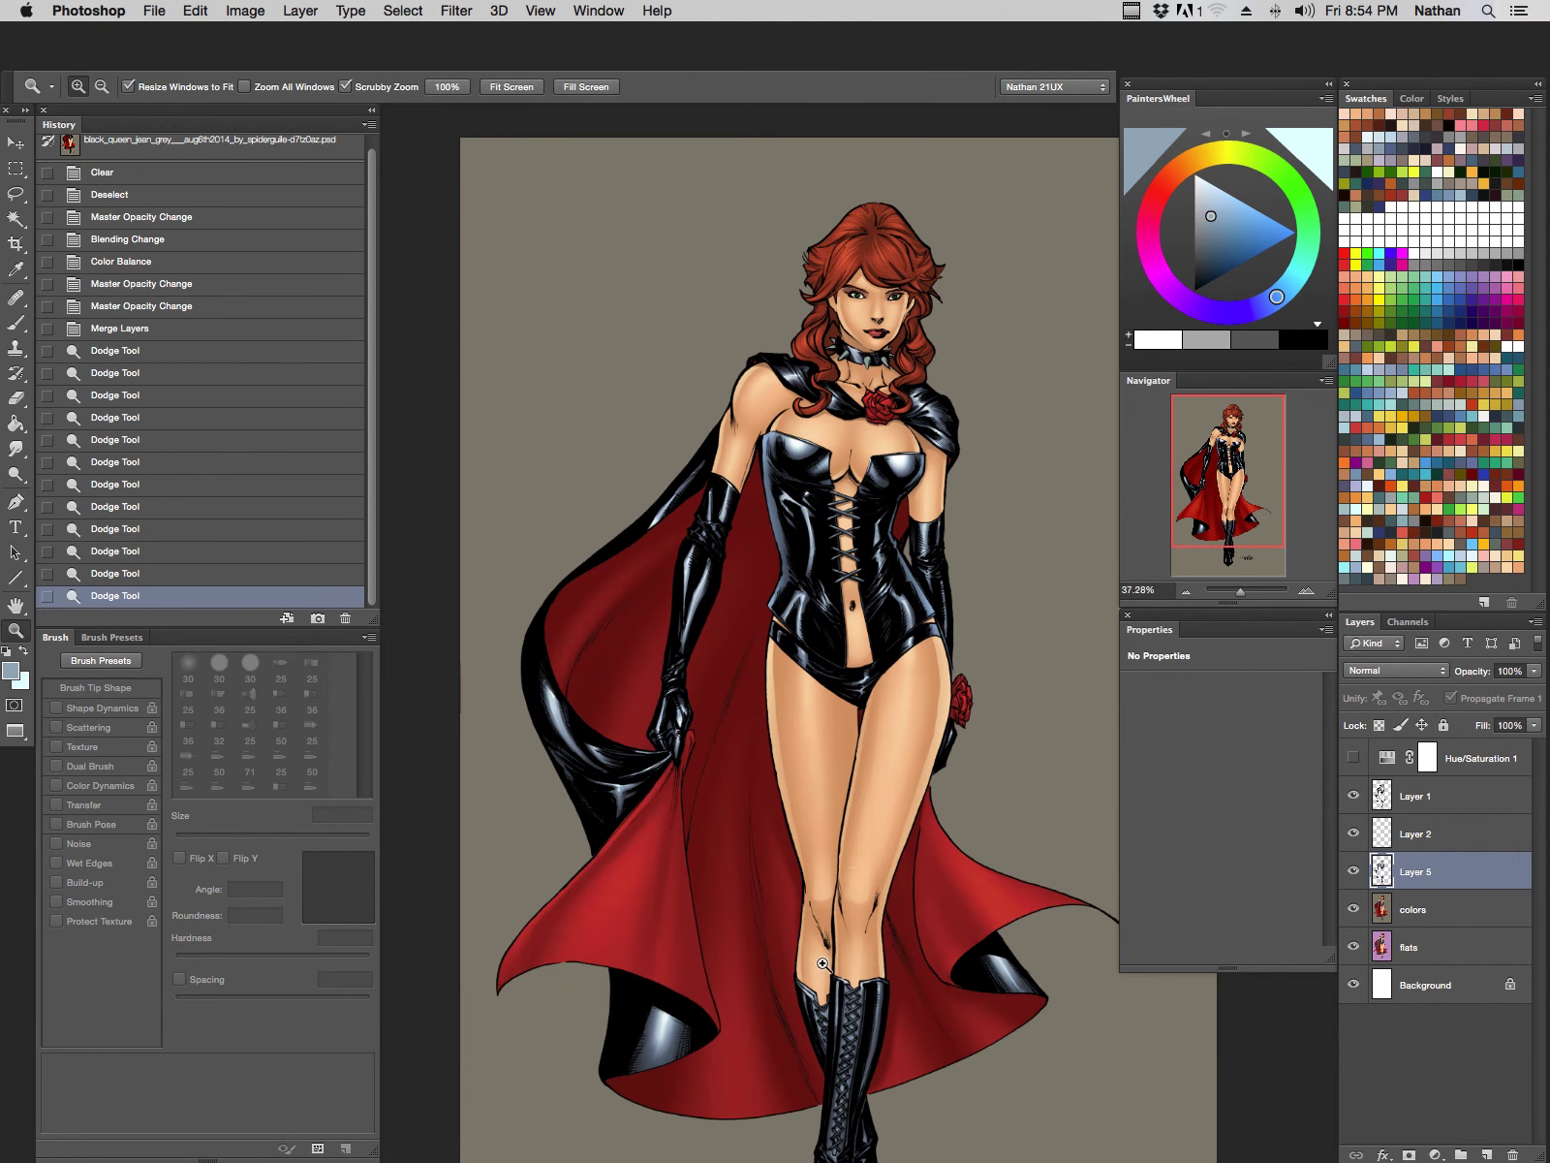
left_click_drag(941, 666, 997, 665)
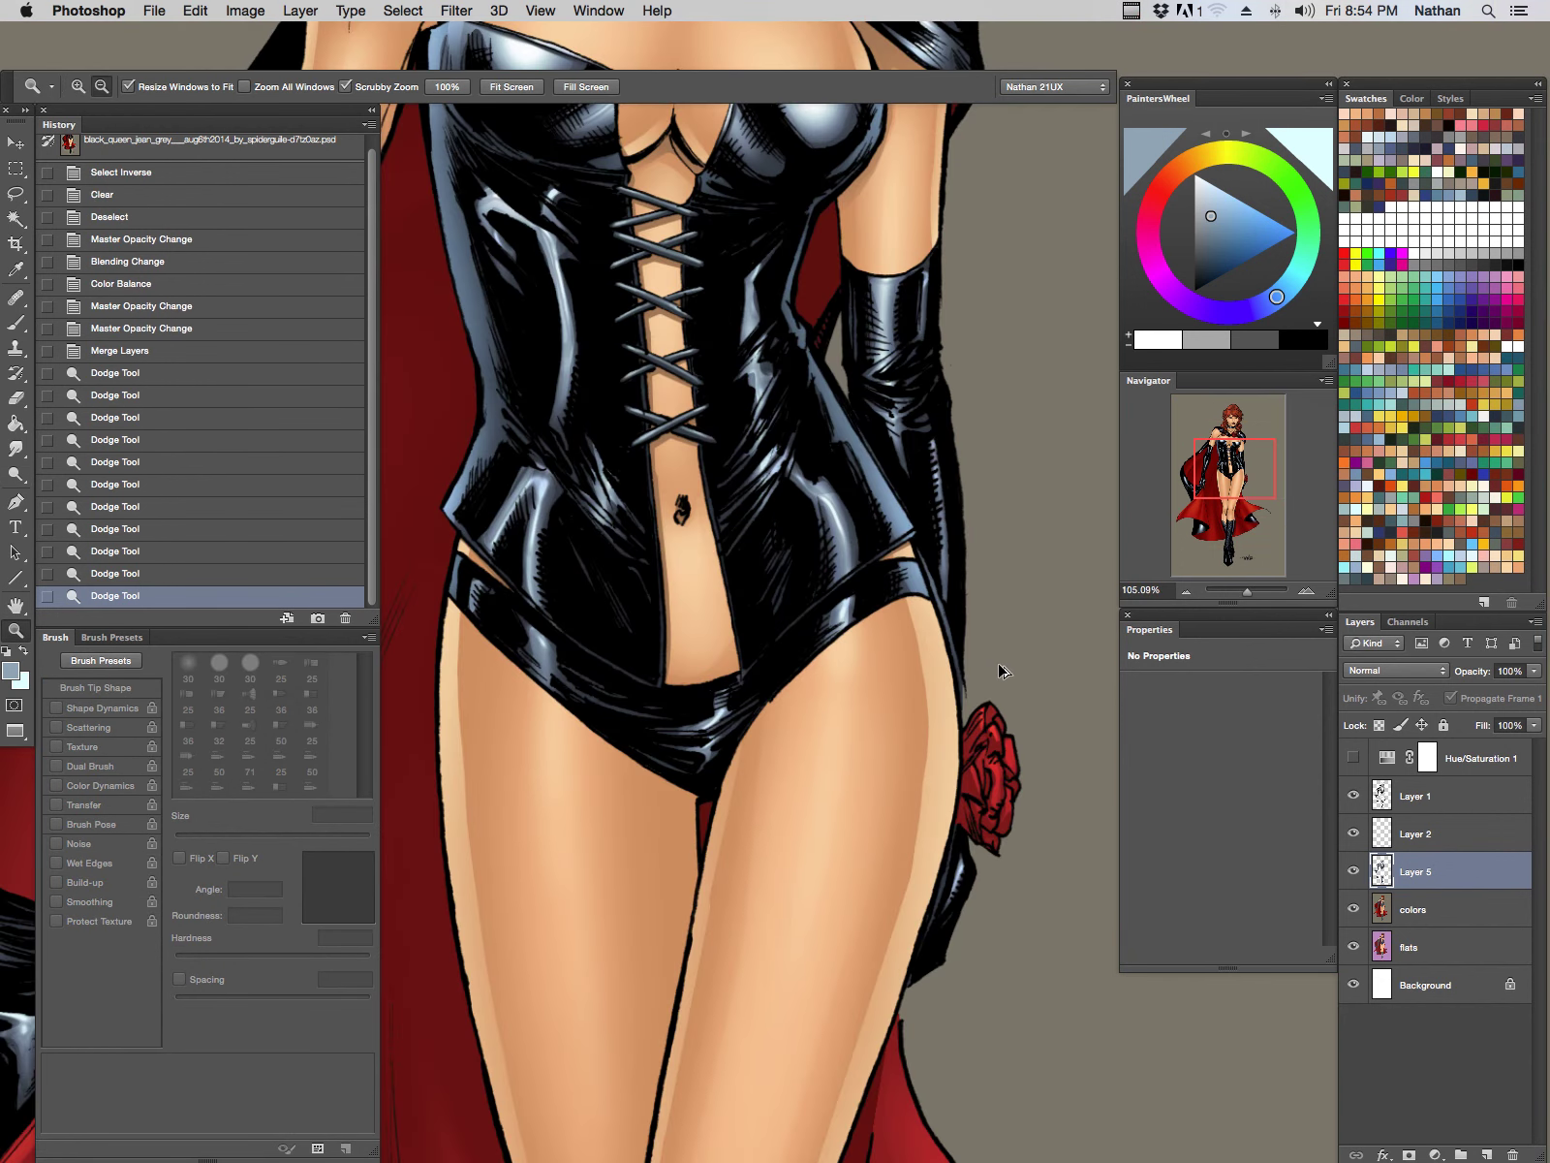
key("alt")
key("o")
left_click(453, 562)
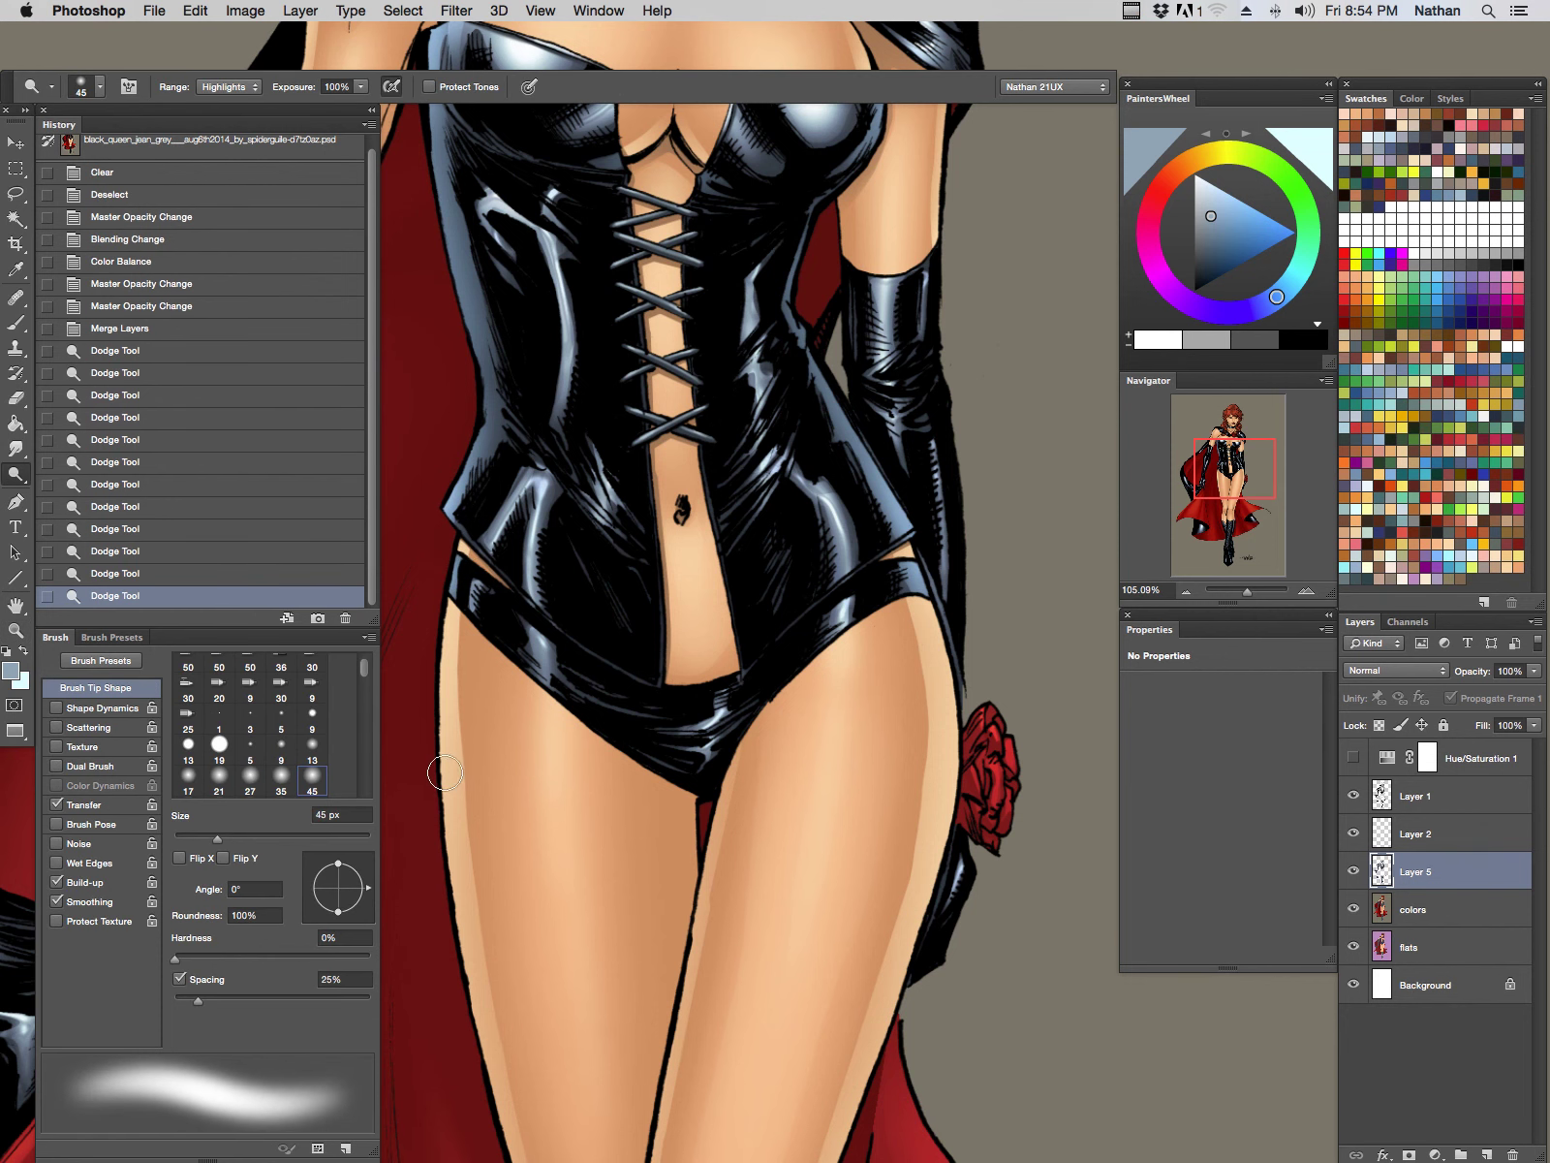
left_click_drag(483, 429, 452, 477)
scroll(538, 199, "down", 1)
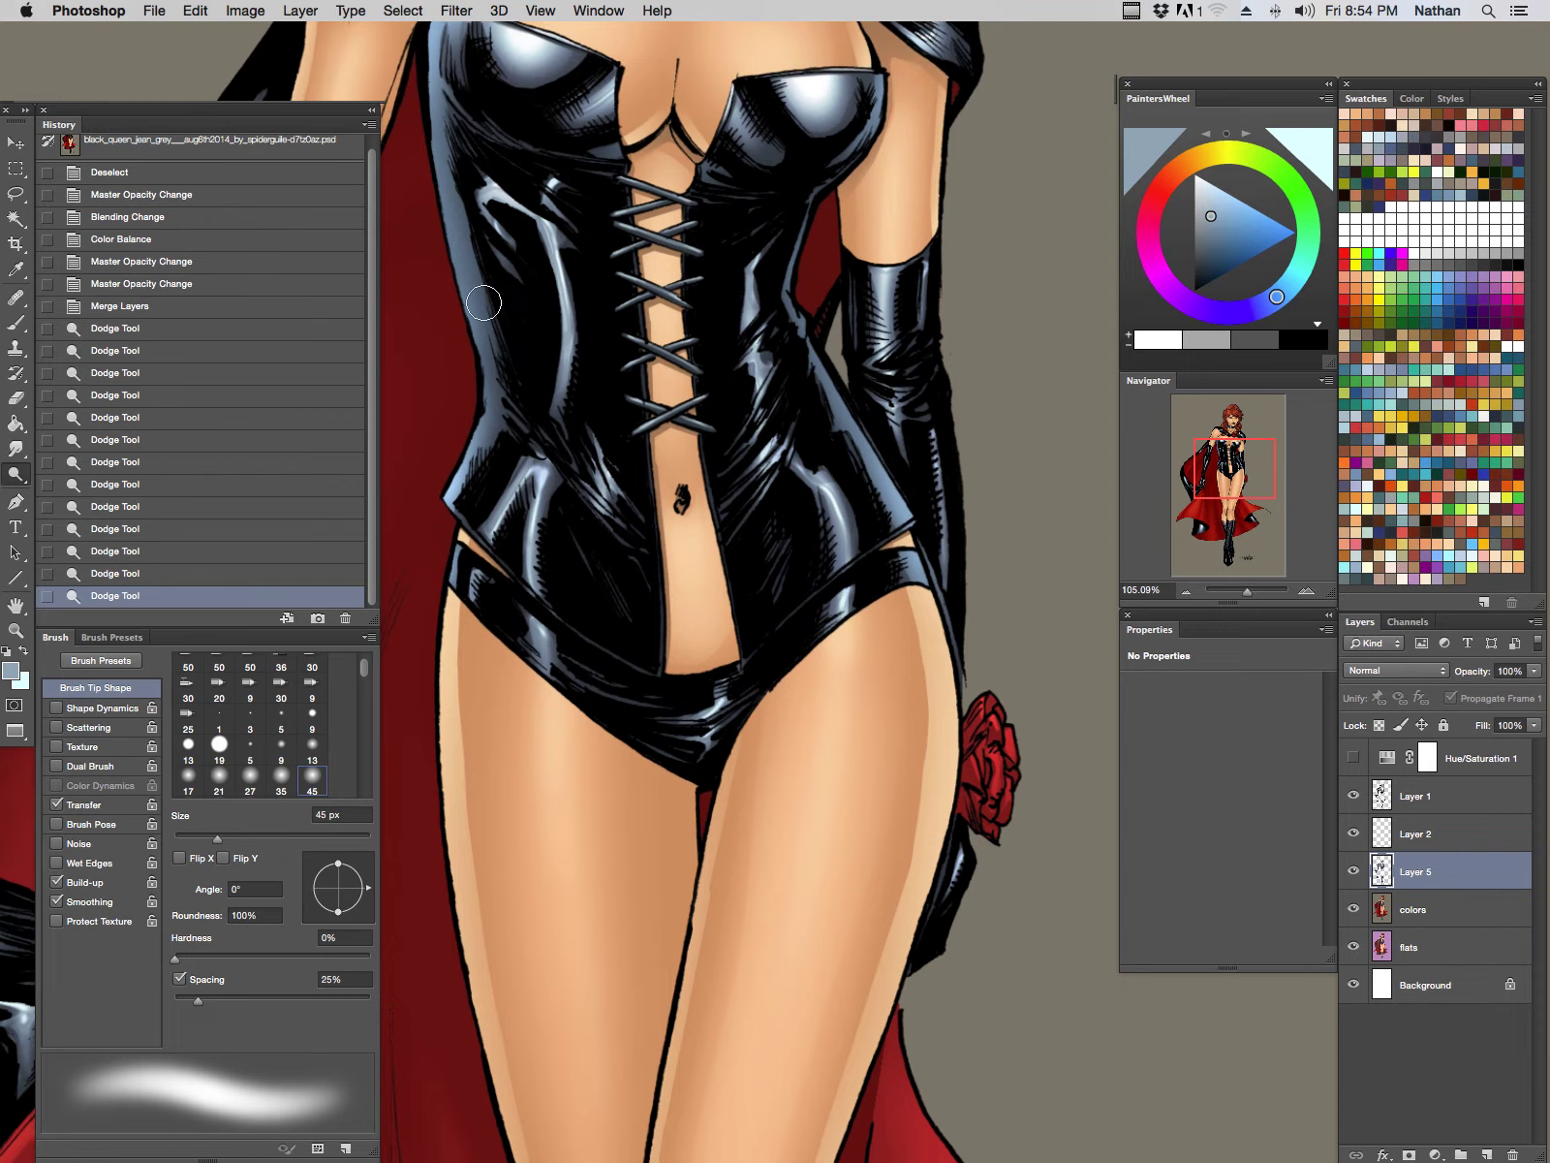
key("Tab")
left_click_drag(509, 143, 530, 362)
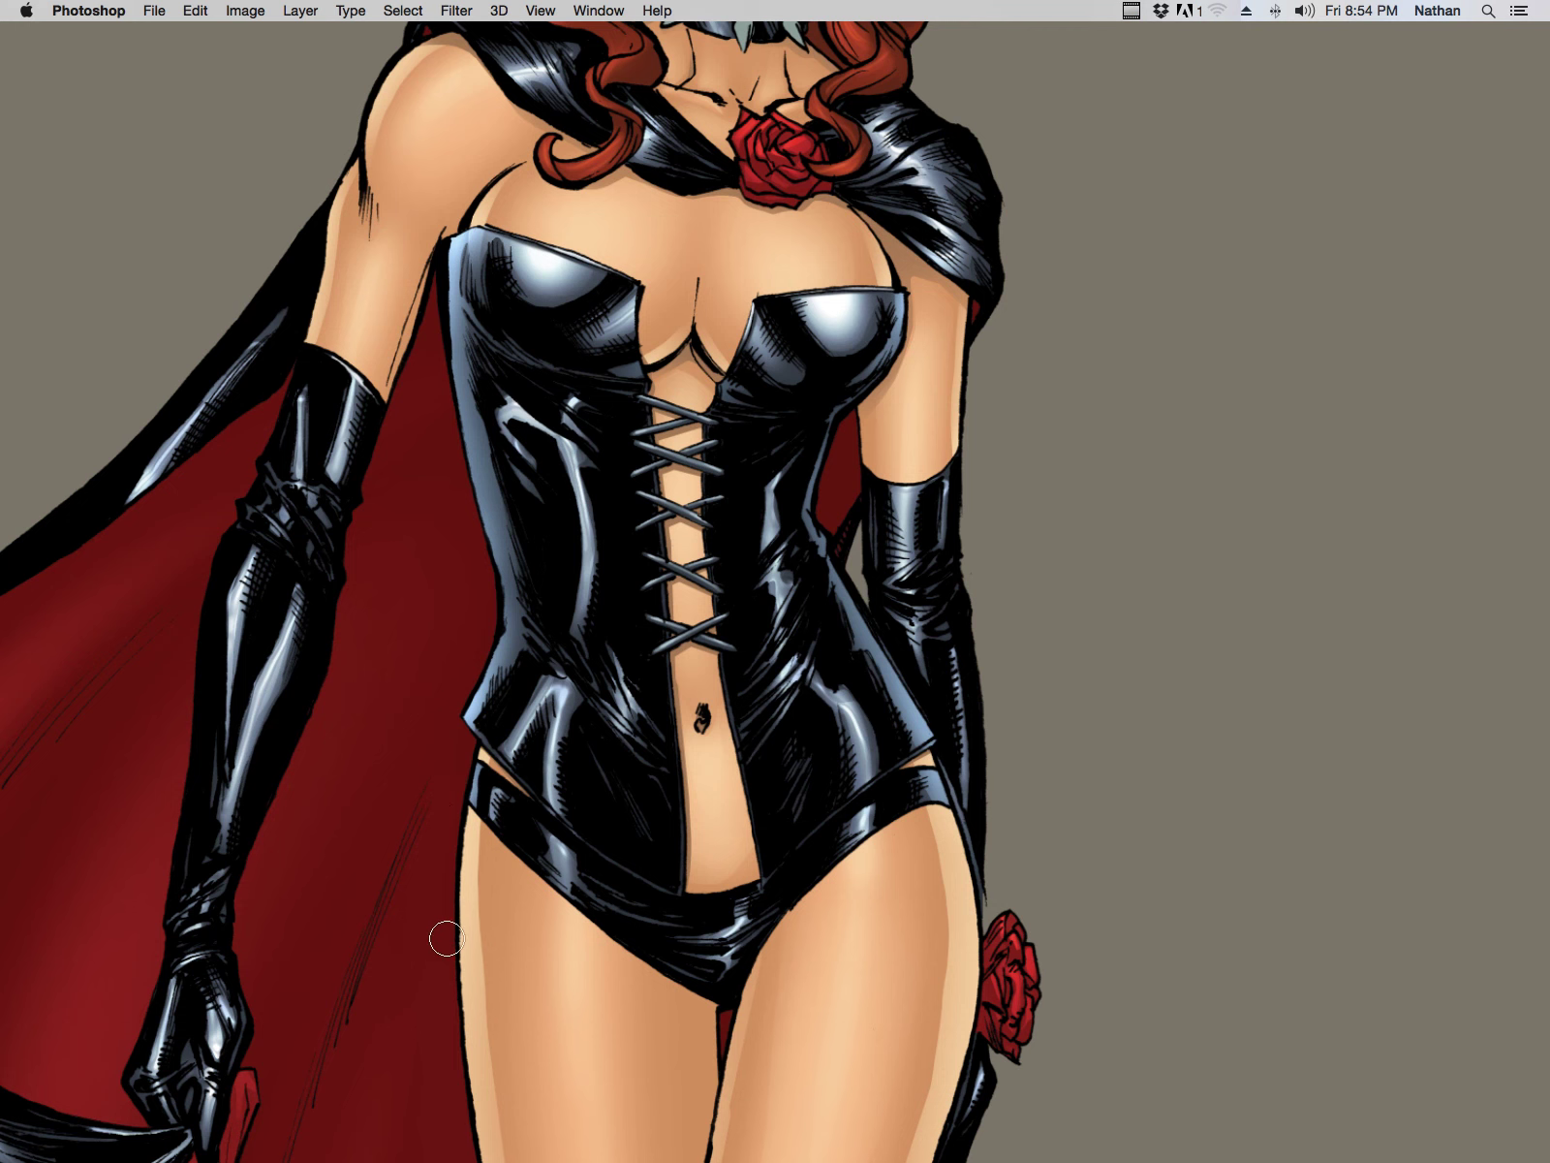
left_click_drag(632, 720, 526, 814)
left_click_drag(751, 901, 762, 720)
left_click_drag(884, 690, 783, 830)
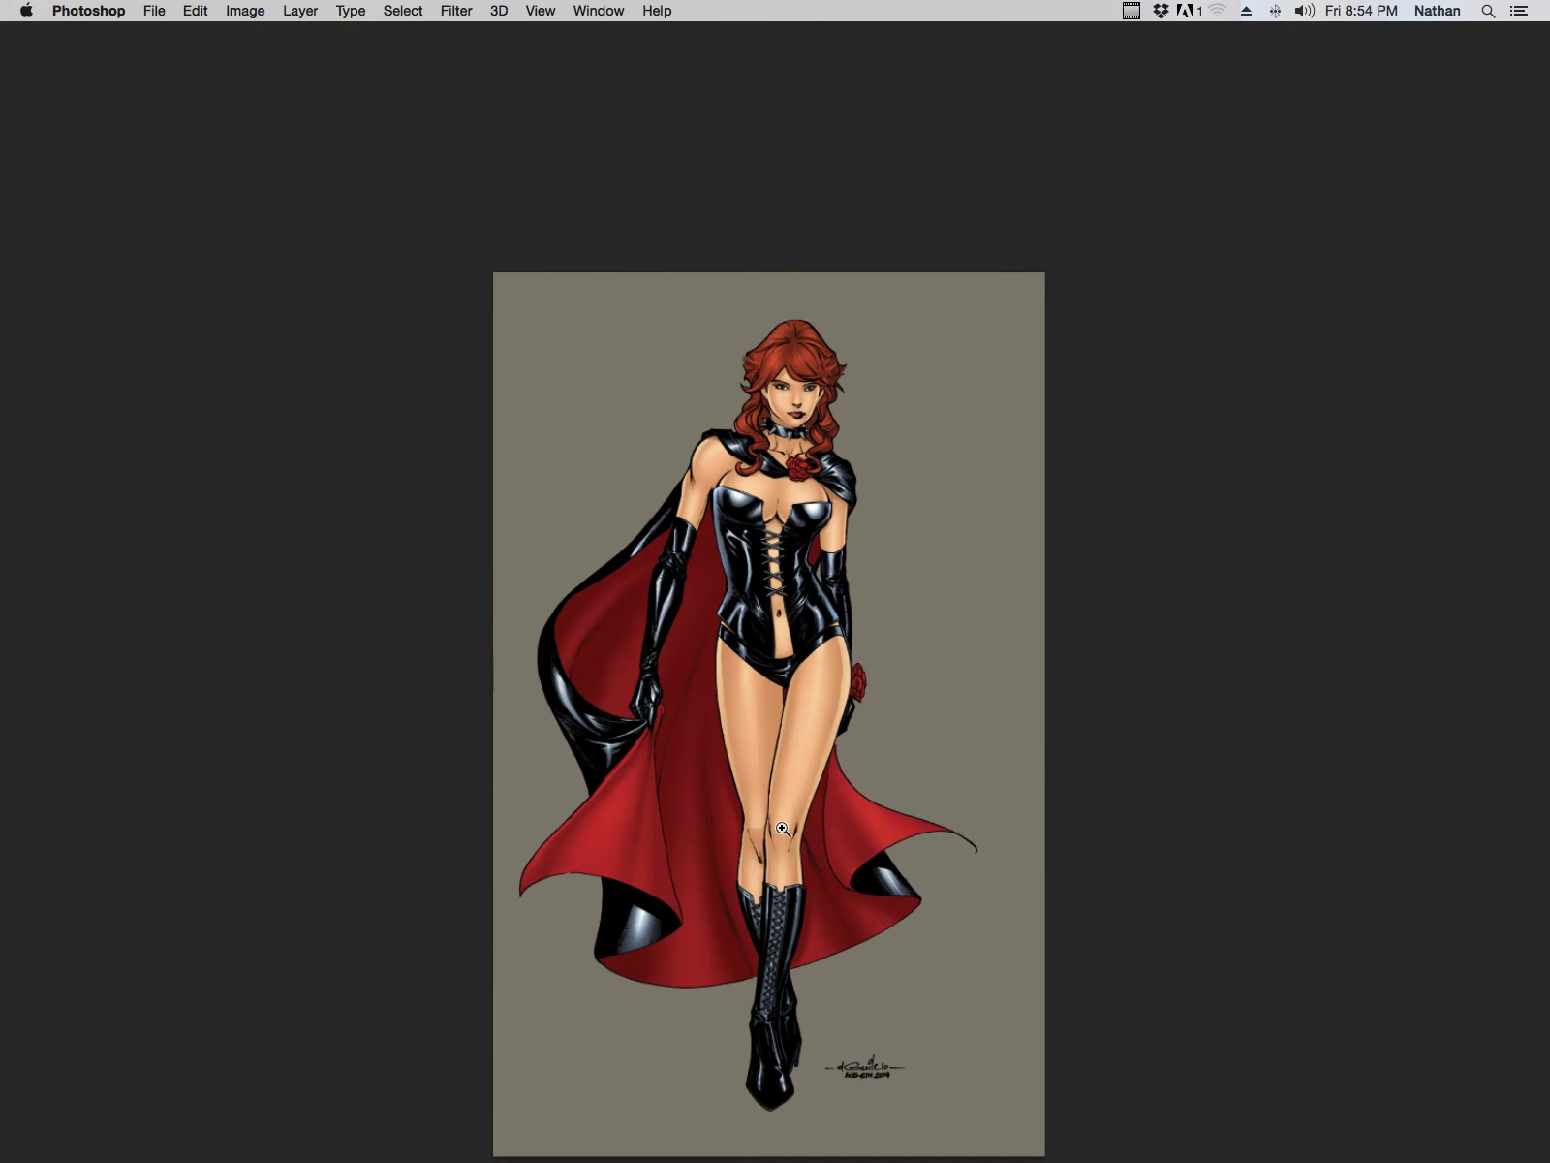
key("Tab")
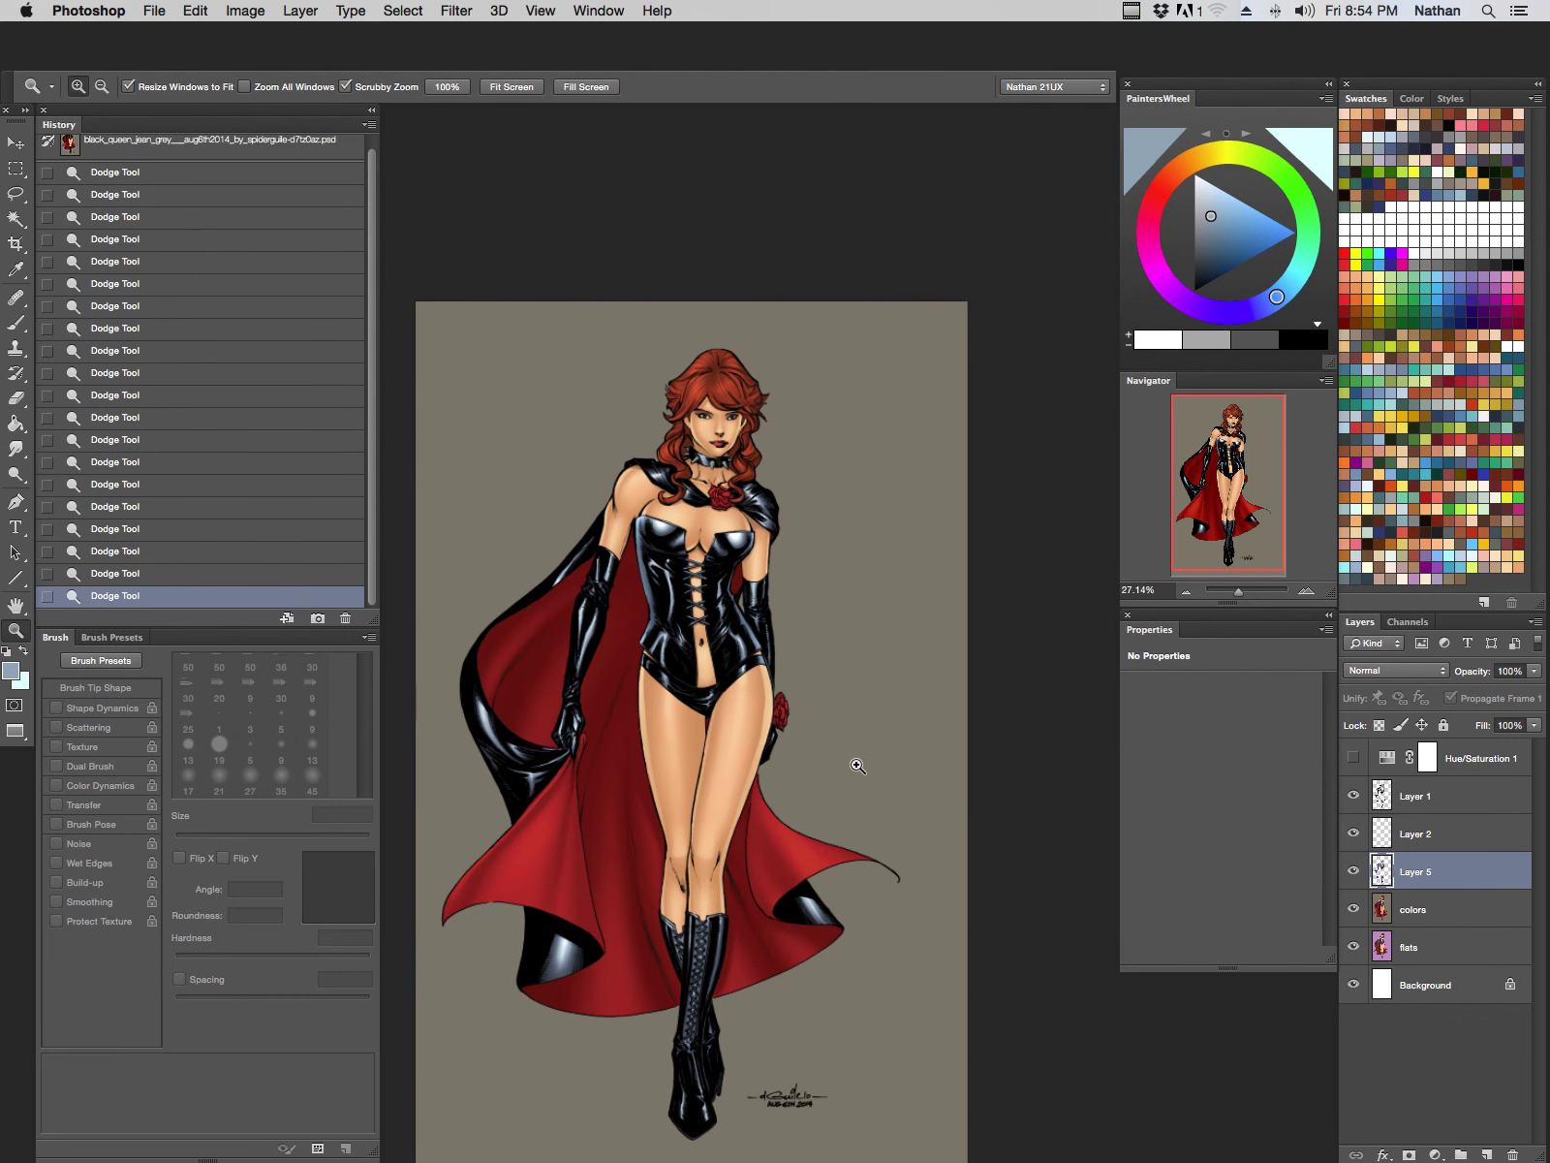
Step: On the colors layer, outline the metal spikes of the neck collar with the Lasso
left_click_drag(734, 452, 862, 503)
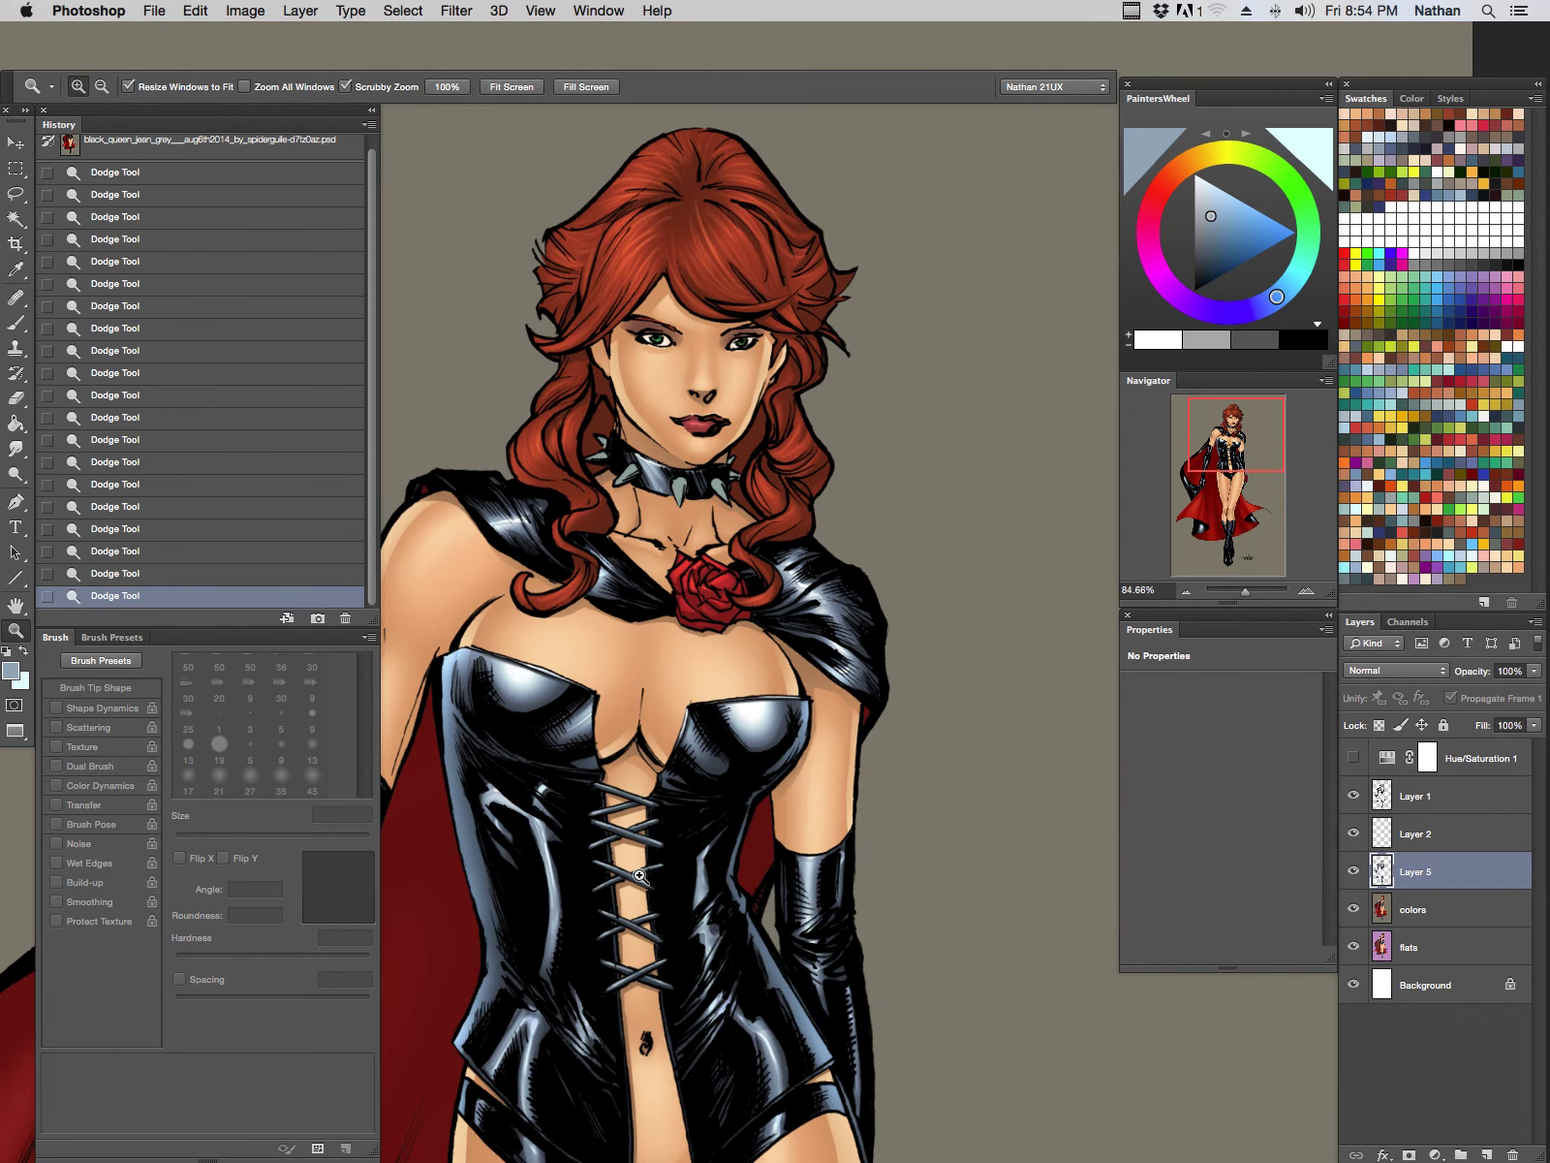
left_click(1429, 913)
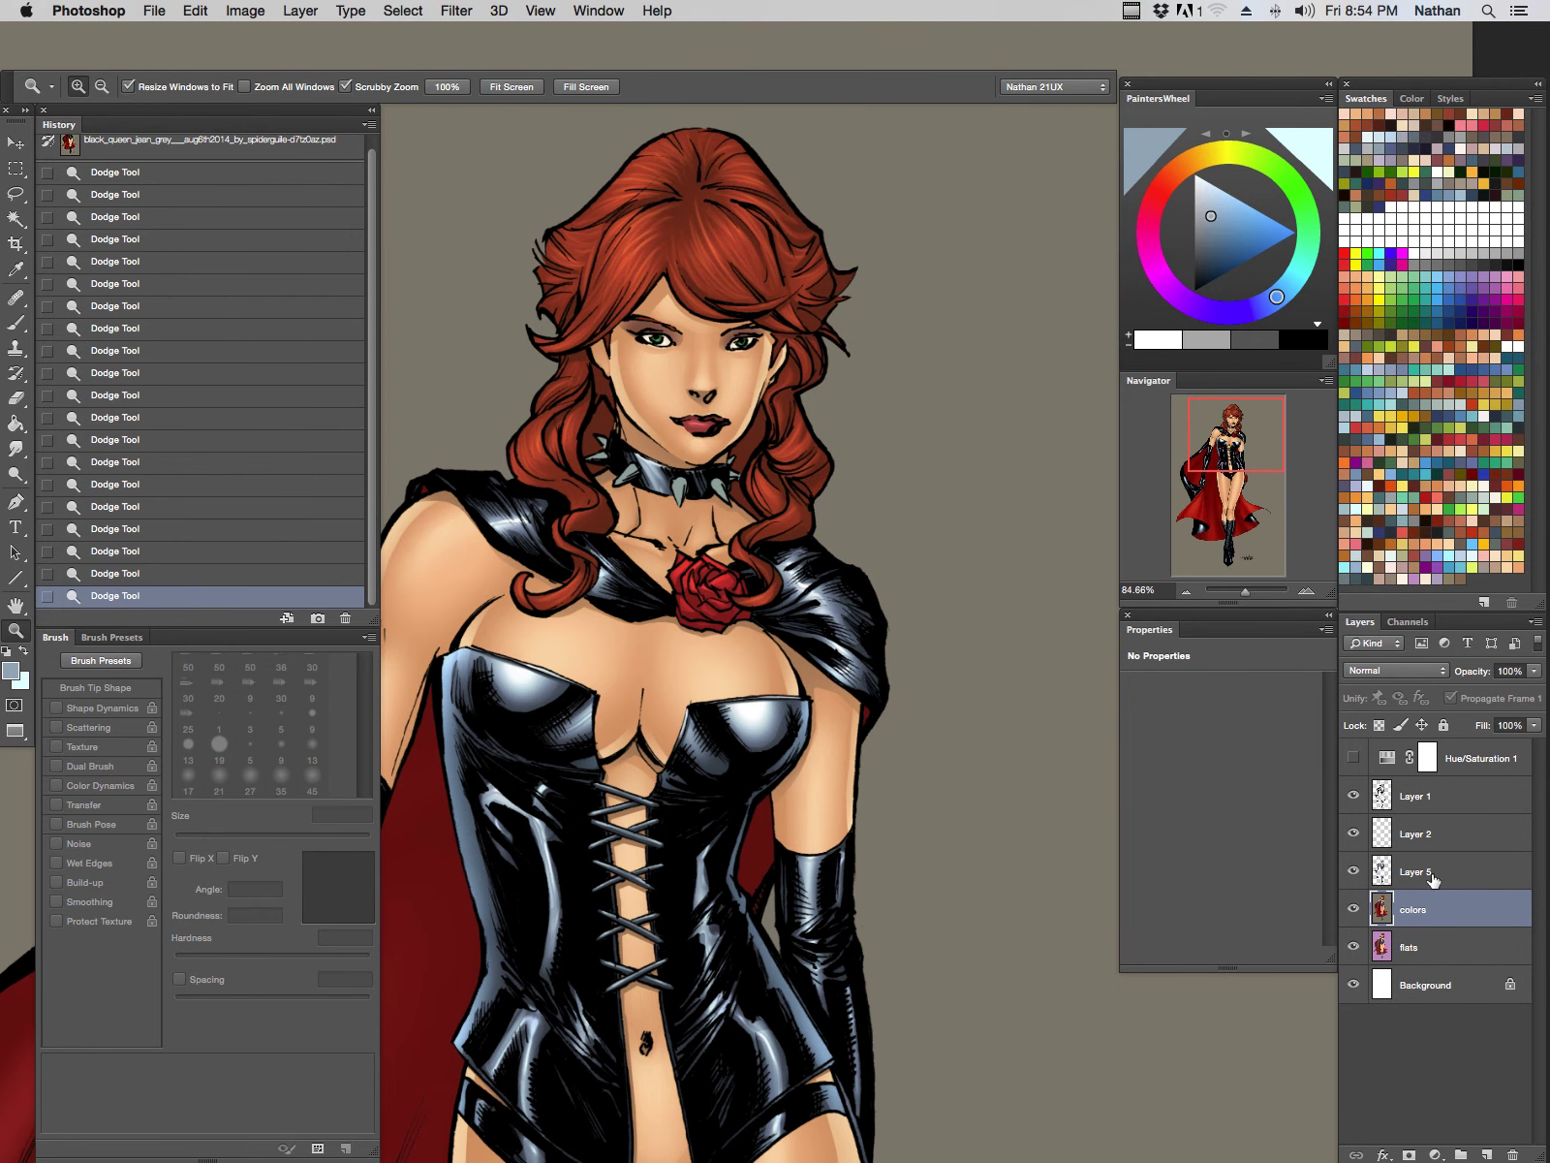
key("Tab")
left_click_drag(635, 460, 741, 494)
left_click_drag(658, 588, 740, 708)
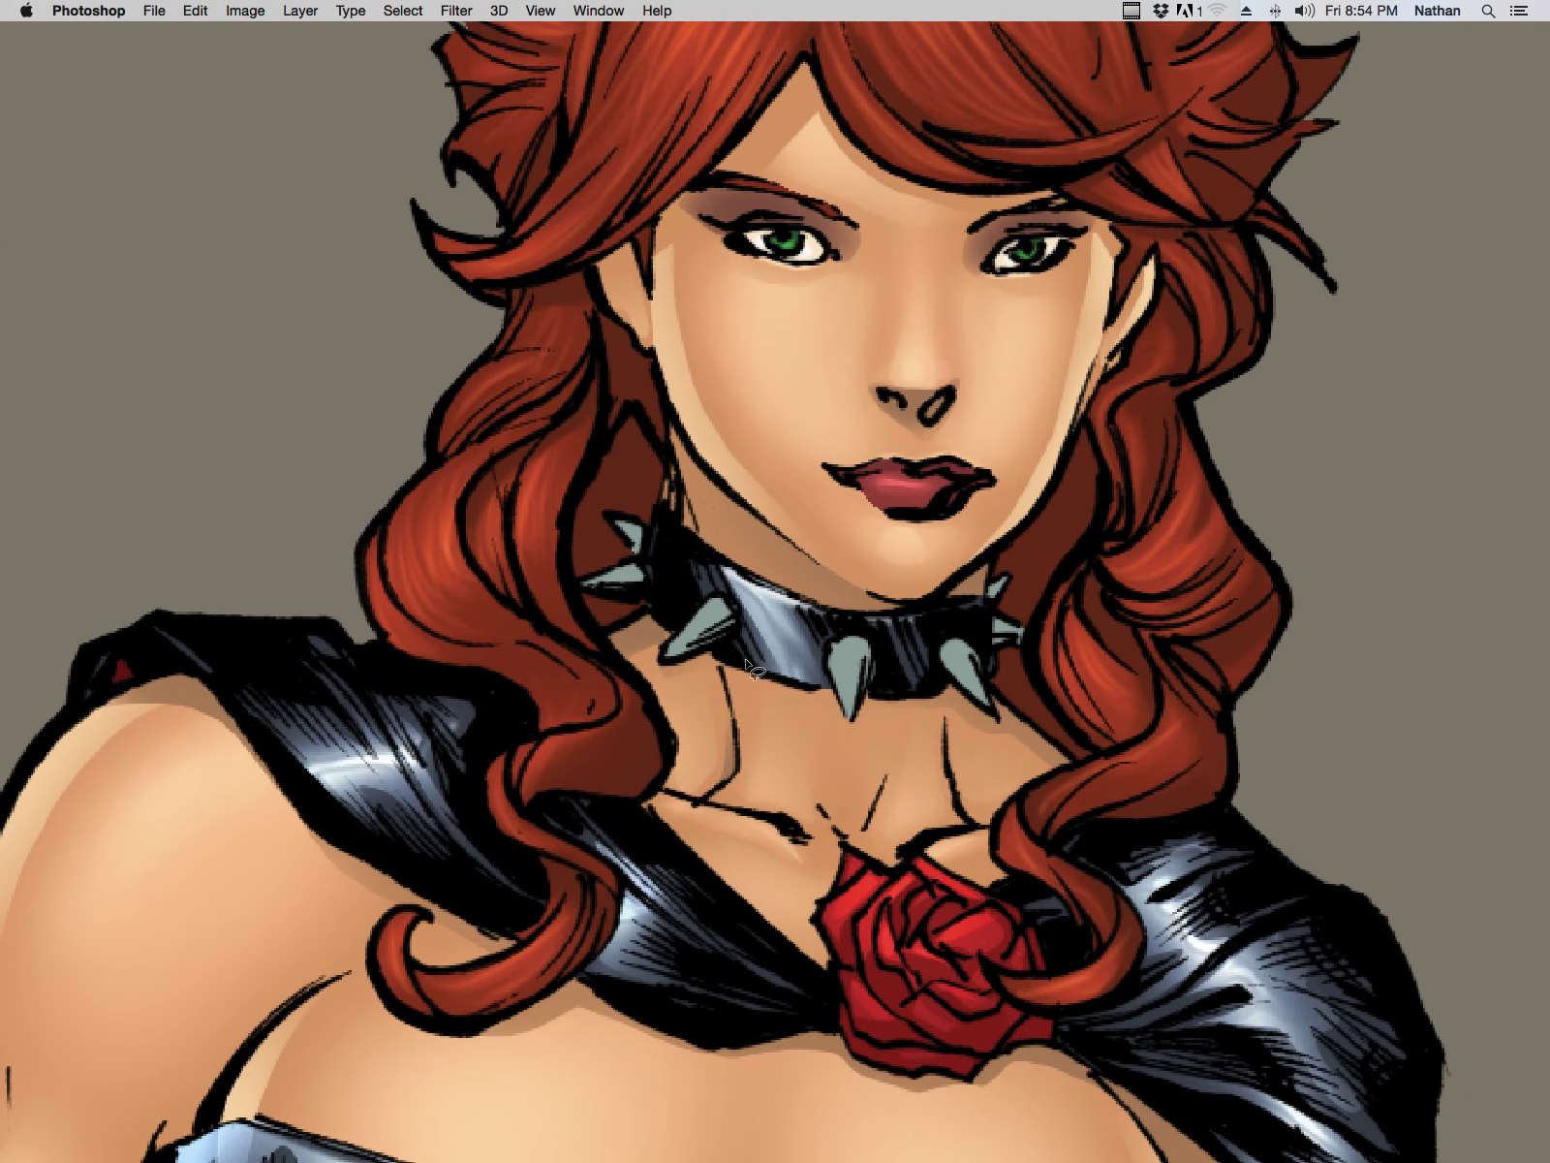
mouse_move(727, 608)
left_mouse_down()
mouse_move(666, 653)
mouse_move(728, 599)
left_mouse_up()
mouse_move(865, 652)
left_mouse_down()
mouse_move(849, 716)
mouse_move(873, 640)
left_mouse_up()
mouse_move(948, 643)
left_mouse_down()
mouse_move(986, 707)
mouse_move(967, 641)
left_mouse_up()
mouse_move(640, 571)
left_mouse_down()
mouse_move(593, 585)
mouse_move(643, 552)
left_mouse_up()
Step: Lighten the selected collar spikes with a smaller Dodge tool to give them a metallic shine
key("b")
key("bracketleft")
key("bracketleft")
left_click_drag(739, 657, 670, 661)
mouse_move(732, 605)
left_mouse_down()
mouse_move(650, 676)
mouse_move(705, 639)
mouse_move(761, 631)
mouse_move(861, 673)
mouse_move(850, 707)
mouse_move(853, 641)
mouse_move(853, 674)
mouse_move(969, 668)
mouse_move(987, 724)
mouse_move(992, 628)
mouse_move(1004, 585)
left_mouse_up()
mouse_move(655, 576)
left_mouse_down()
mouse_move(584, 596)
mouse_move(630, 533)
left_mouse_up()
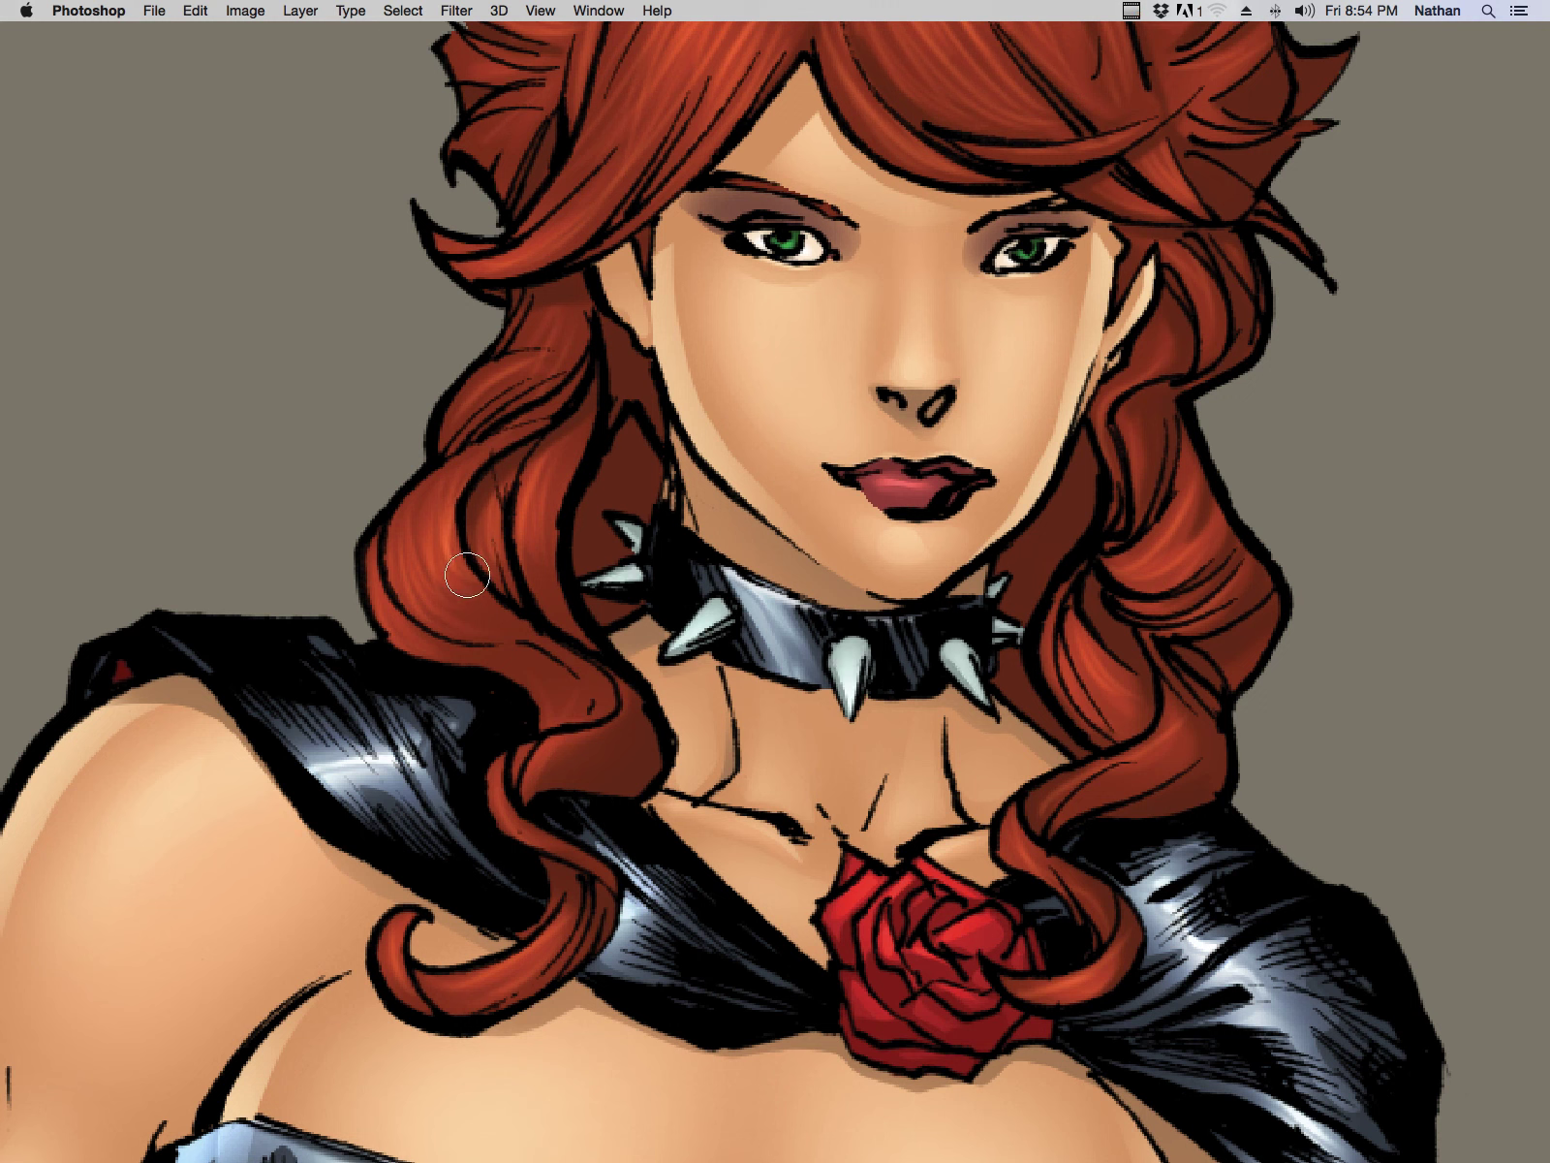
Step: Lasso narrower highlight areas inside the collar spikes, dodge them brighter, deselect, and check the full figure
left_click_drag(844, 655, 857, 649)
left_click_drag(725, 603, 729, 602)
mouse_move(979, 601)
left_mouse_down()
mouse_move(966, 649)
mouse_move(945, 648)
mouse_move(981, 702)
mouse_move(968, 632)
left_mouse_up()
key("super+h")
key("b")
left_click_drag(734, 599, 684, 663)
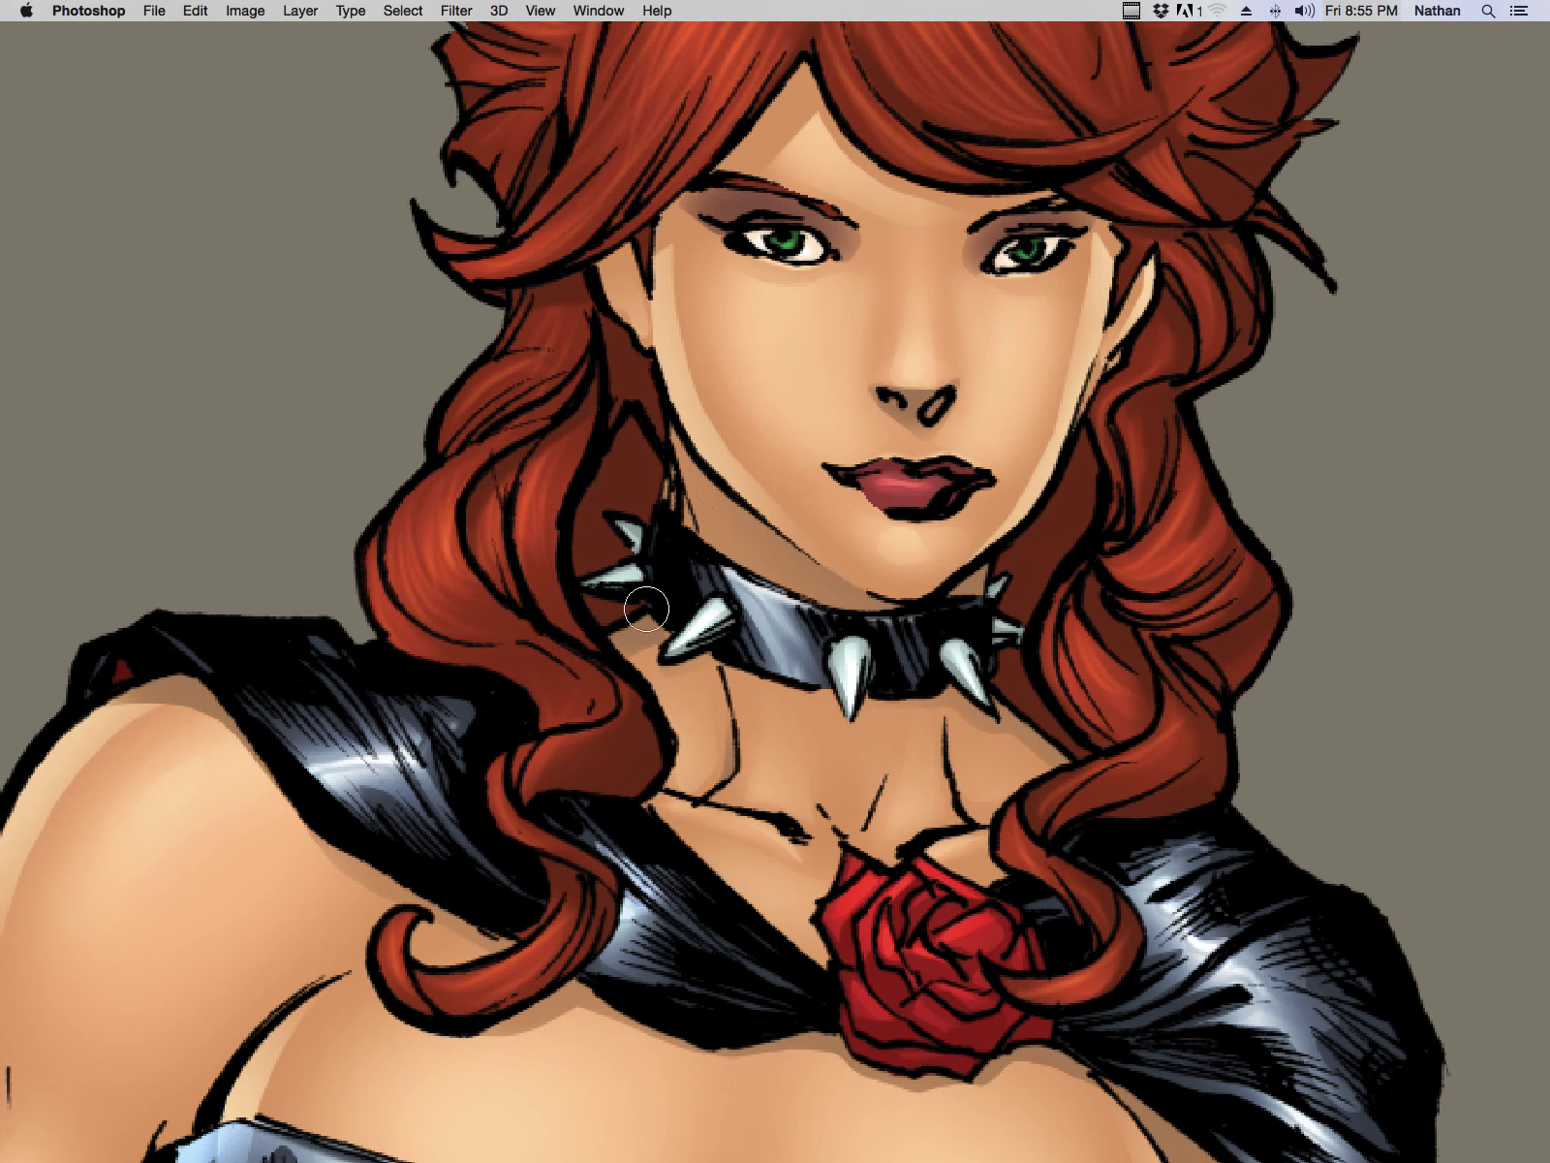
scroll(872, 731, "down", 2)
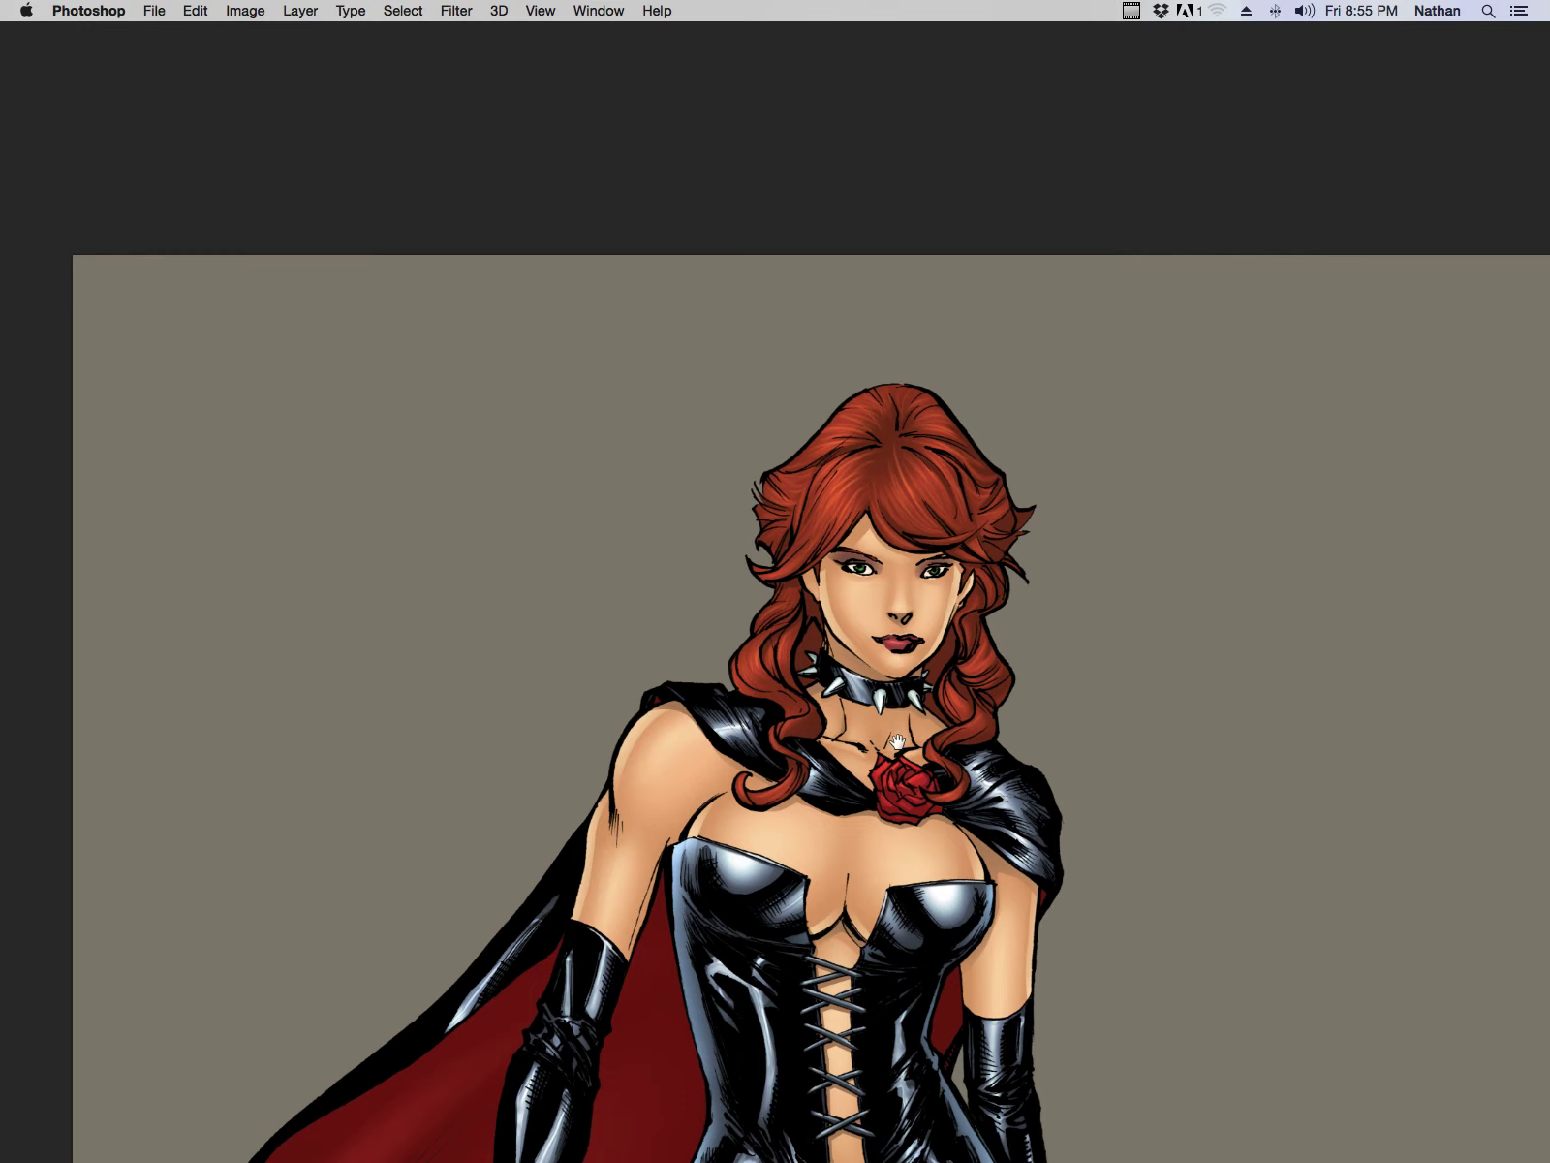
scroll(897, 742, "down", 2)
scroll(851, 823, "down", 2)
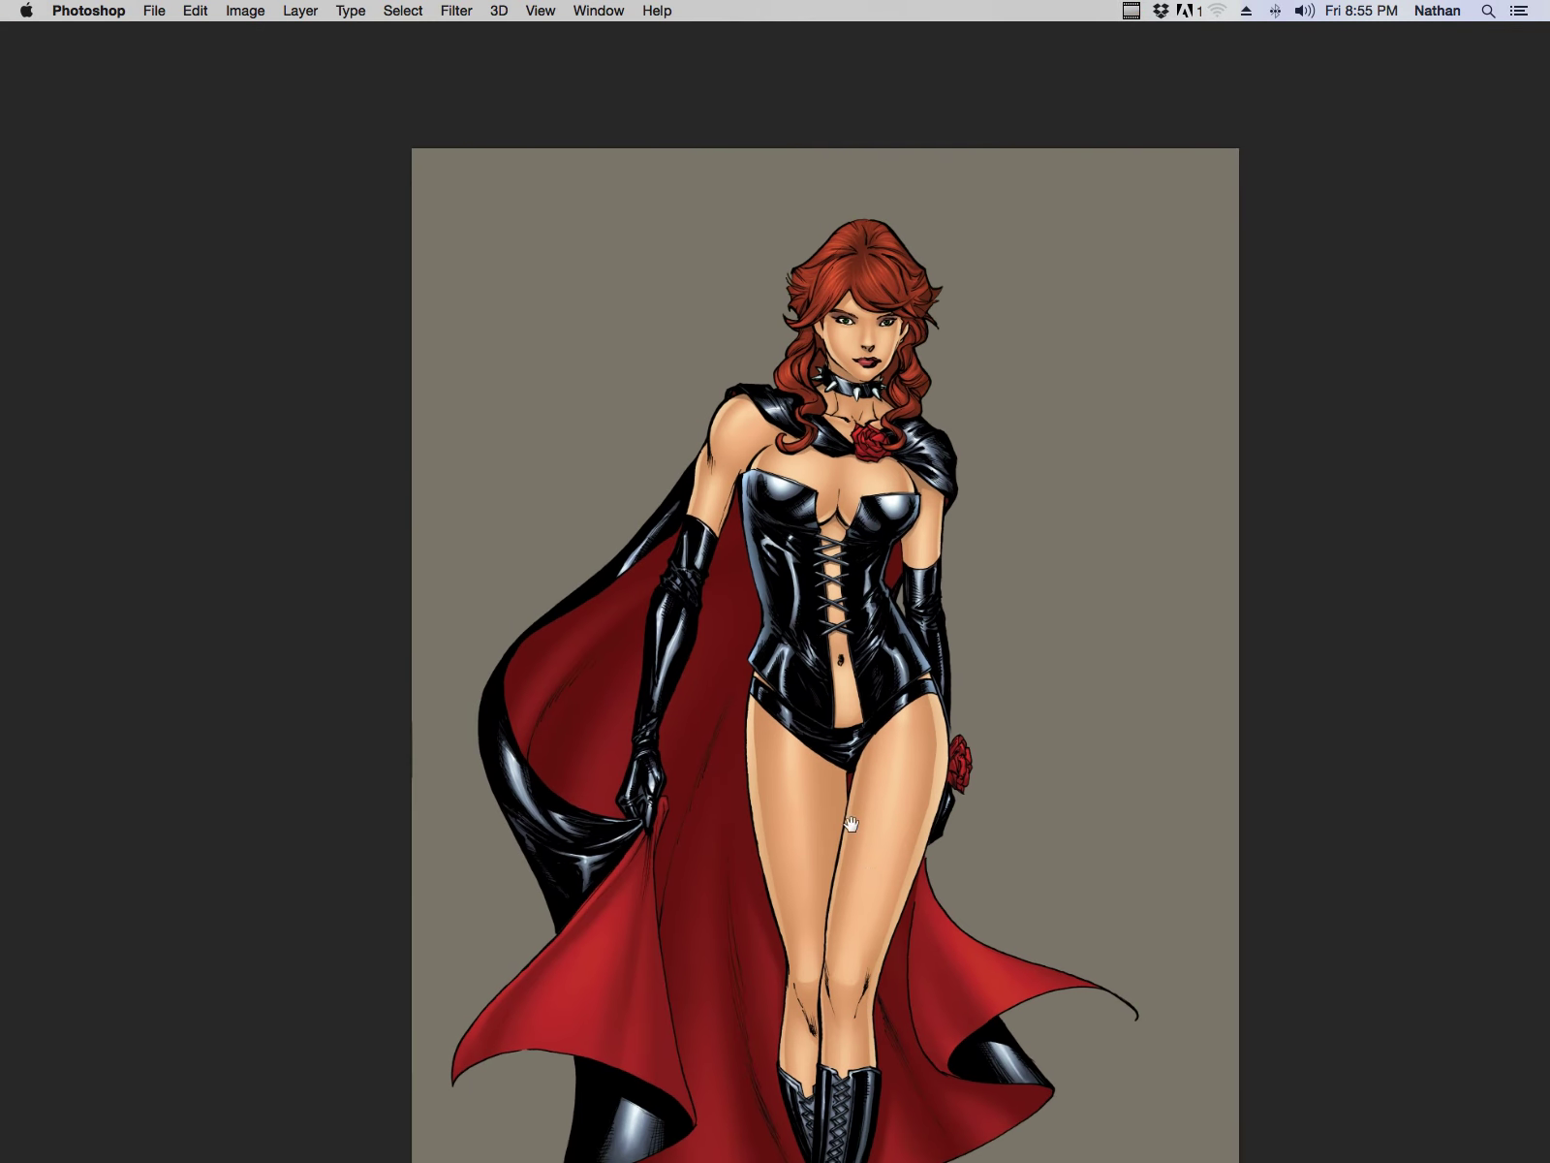
scroll(851, 824, "down", 3)
key("Tab")
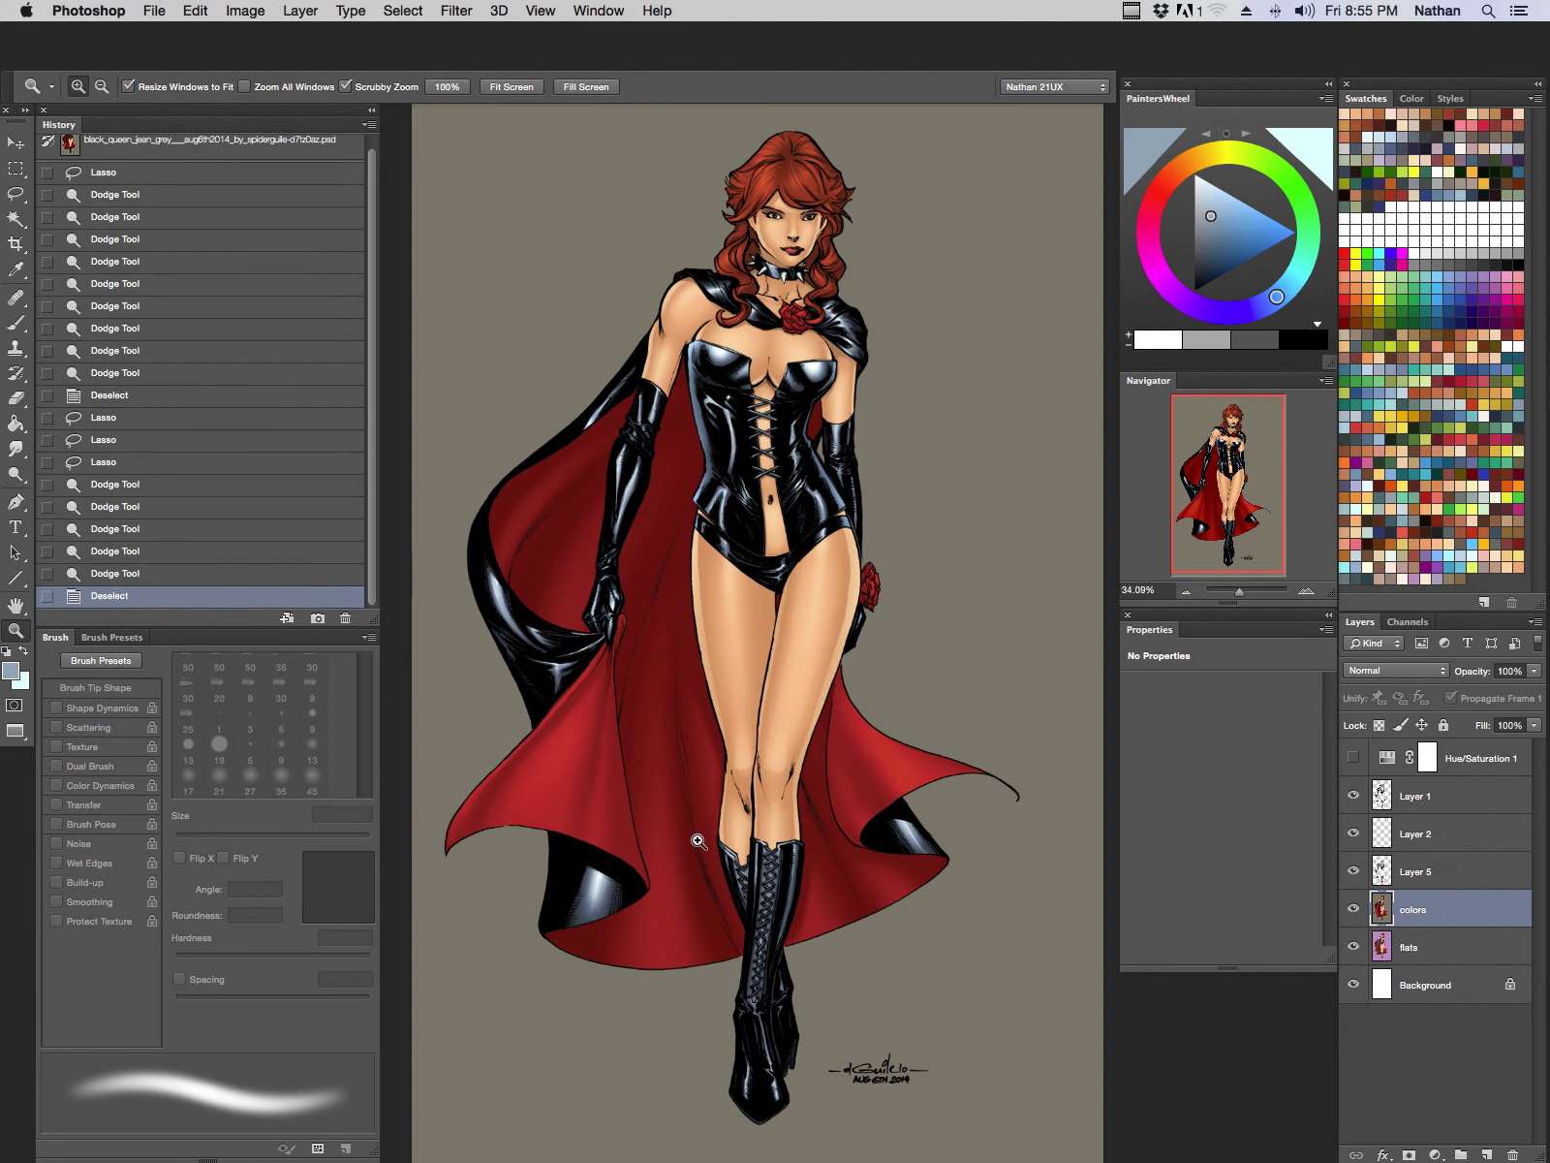
Step: On Layer 5, lasso the neck collar and darken its midtones with Levels, setting the midtone input to 0.74
left_click(1414, 872)
left_click_drag(775, 269, 839, 254)
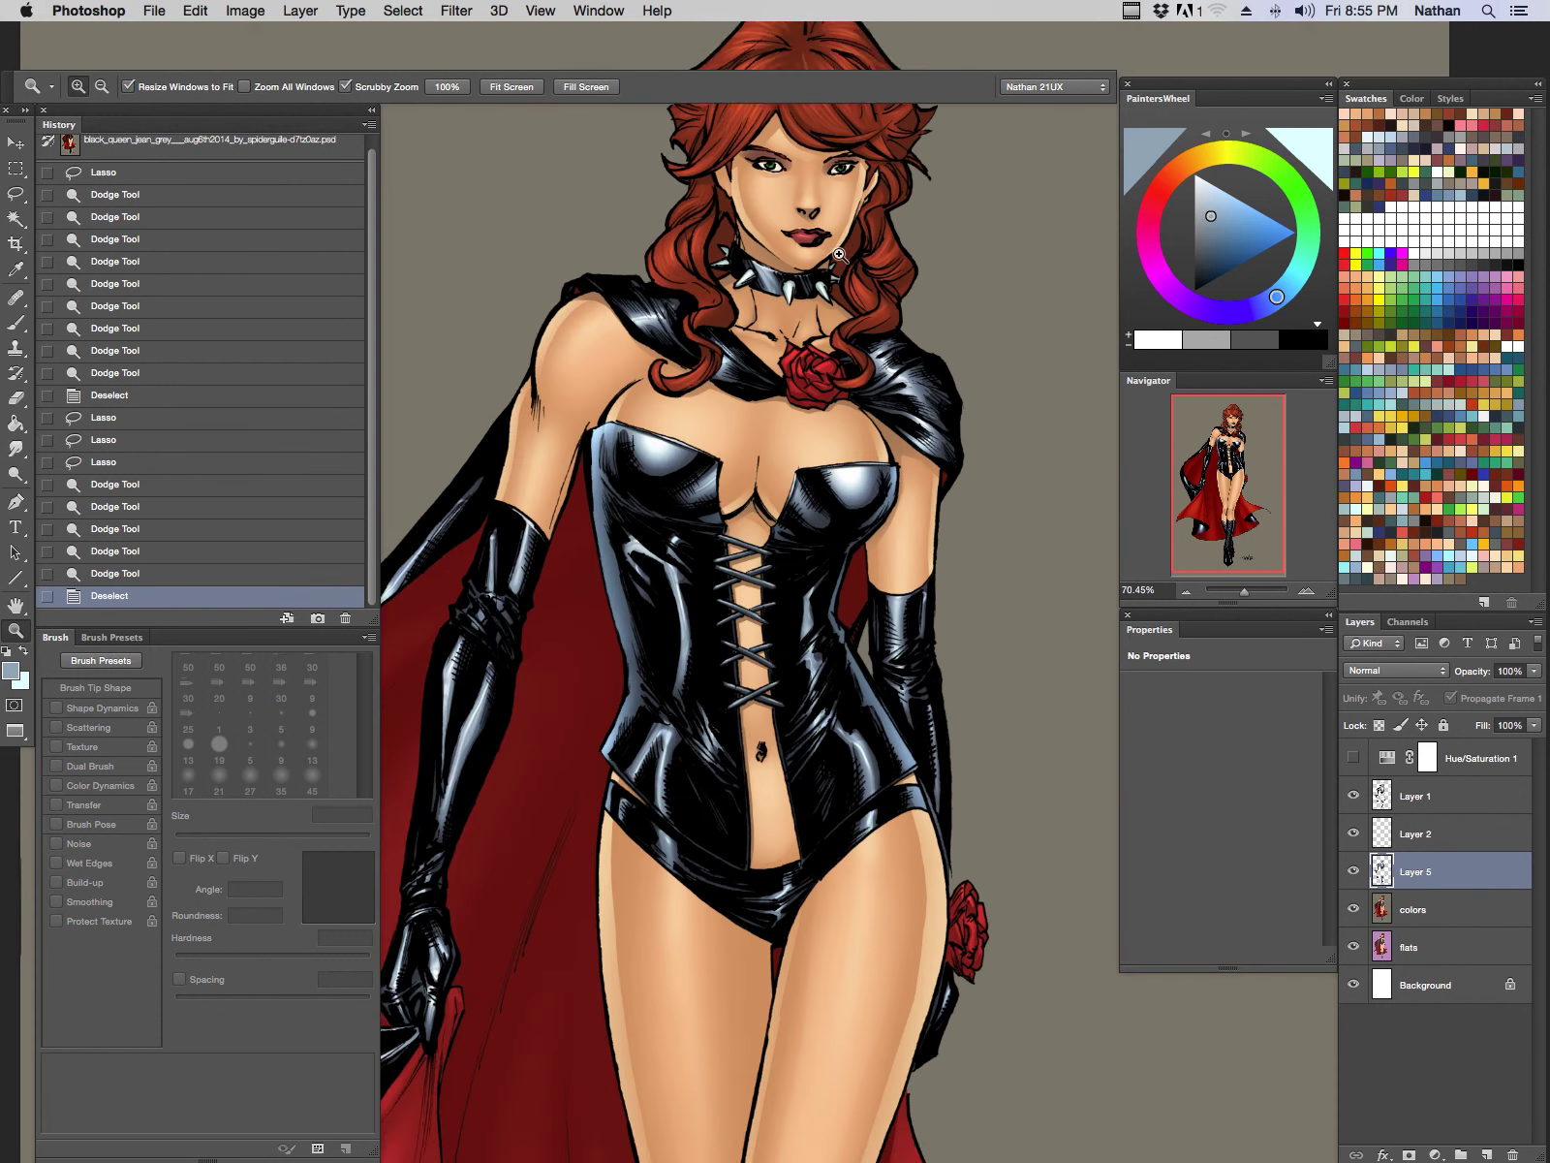
scroll(839, 254, "up", 5)
key("l")
left_click_drag(825, 469, 686, 480)
key("ctrl+l")
left_click_drag(1105, 388, 1130, 393)
left_click(1298, 211)
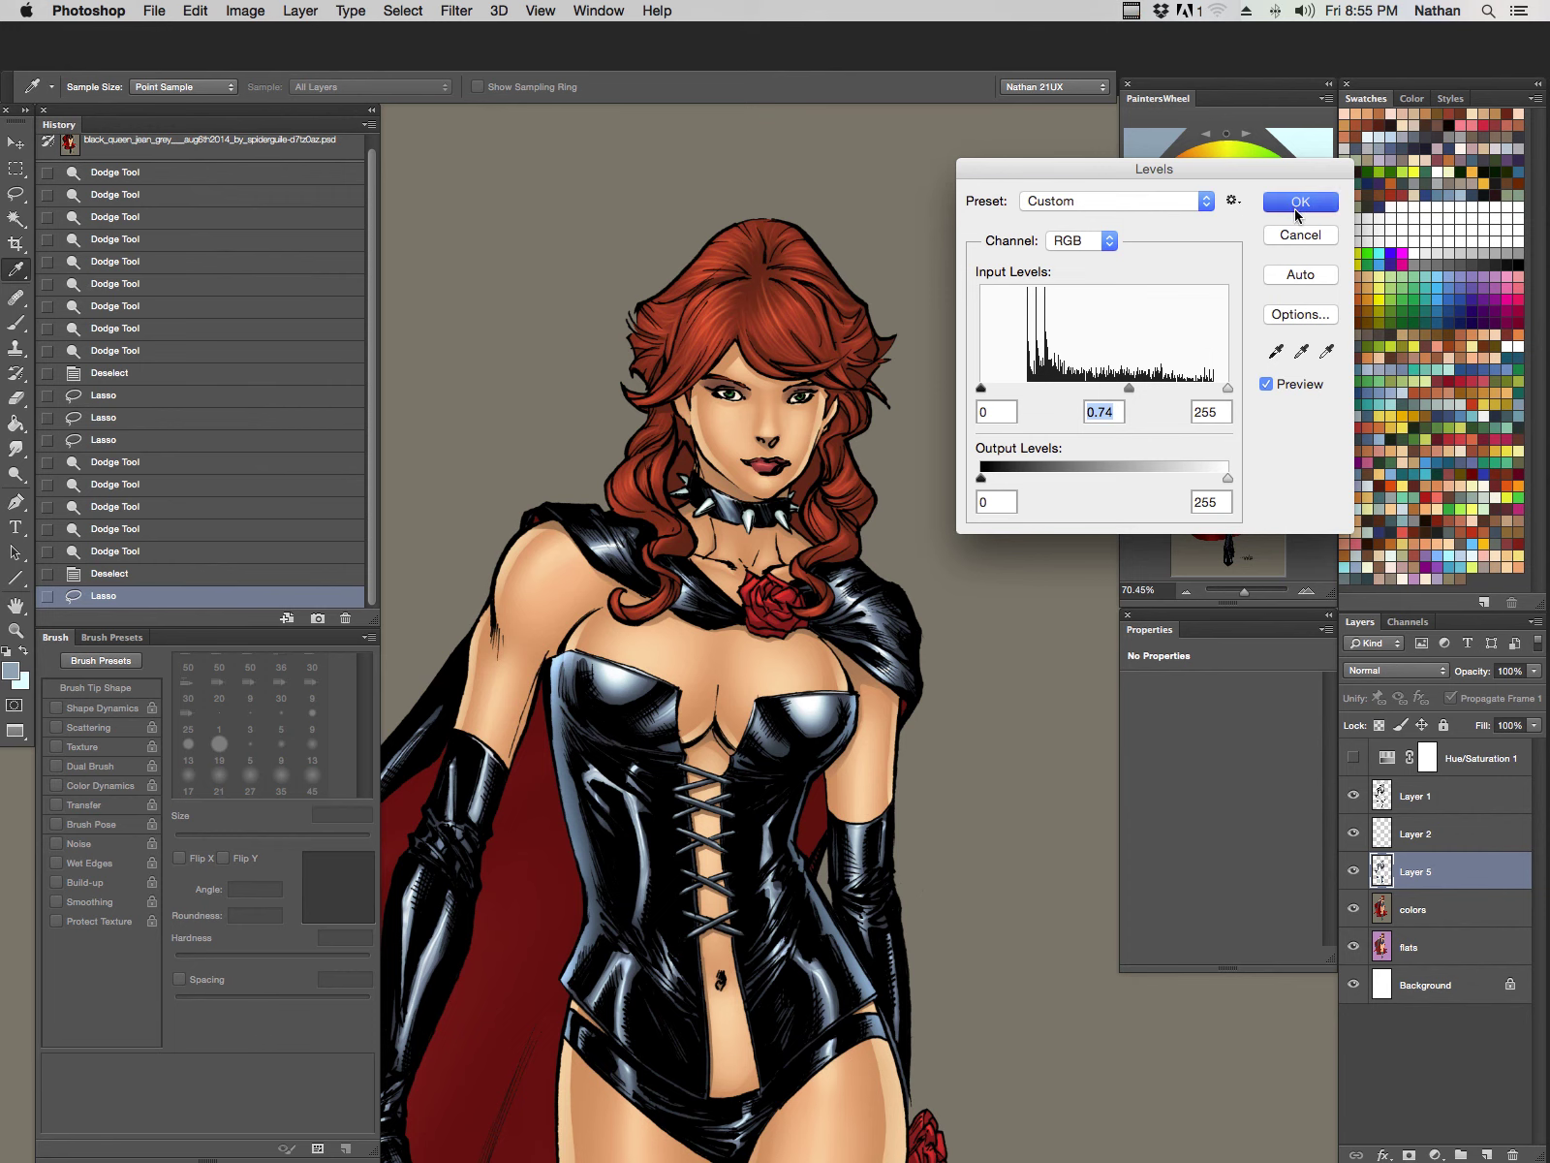
Step: Clear the collar selection, review the whole figure, and save the document
key("z")
left_click_drag(927, 606, 853, 669)
scroll(872, 756, "down", 2)
key("ctrl+d")
key("ctrl+s")
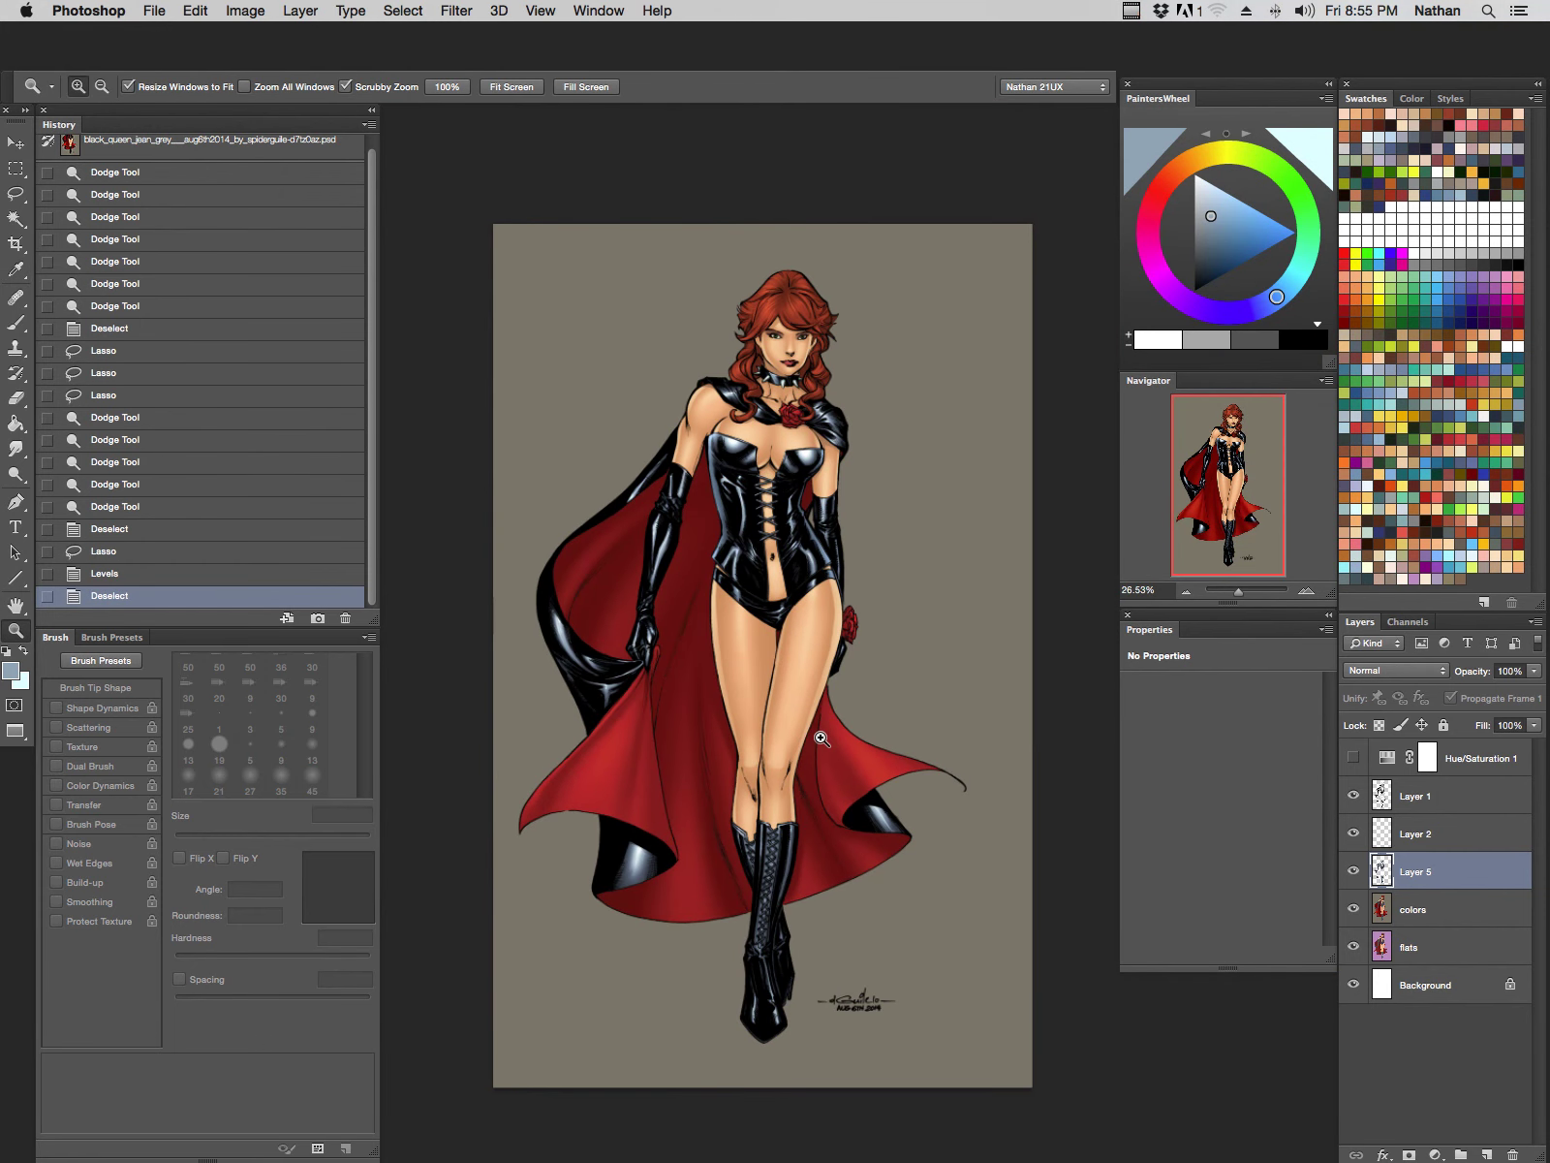